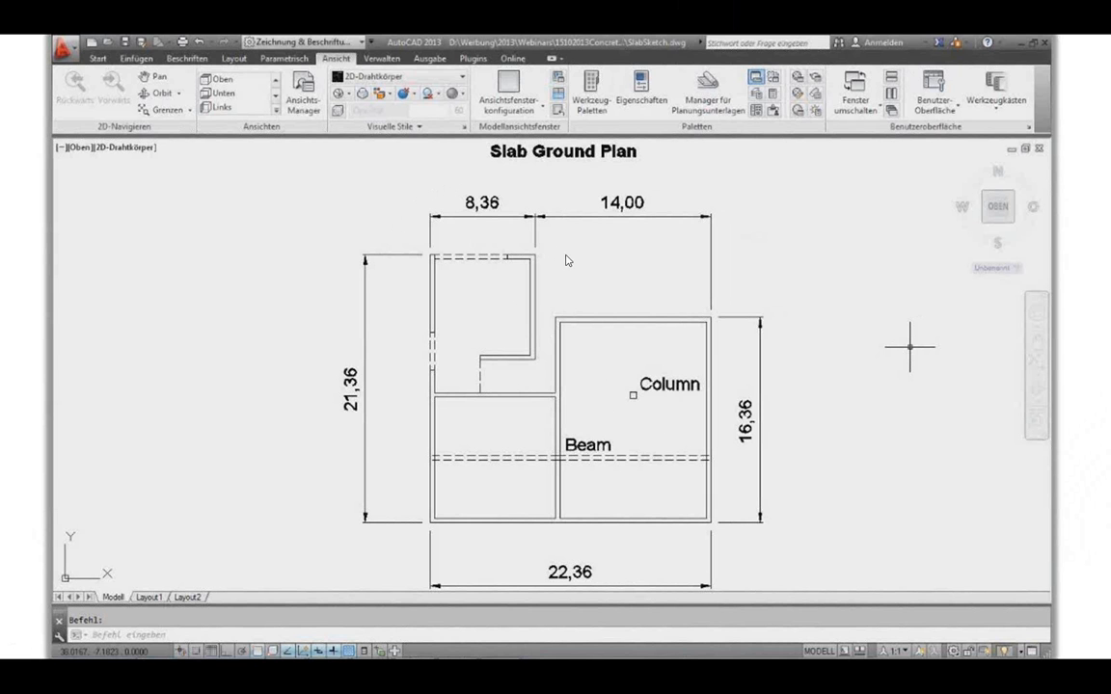
Step: Switch from the CAD ground plan to RFEM
key("alt+Tab")
key("alt+Tab")
key("alt+Tab")
key("alt+Tab")
key("alt+Tab")
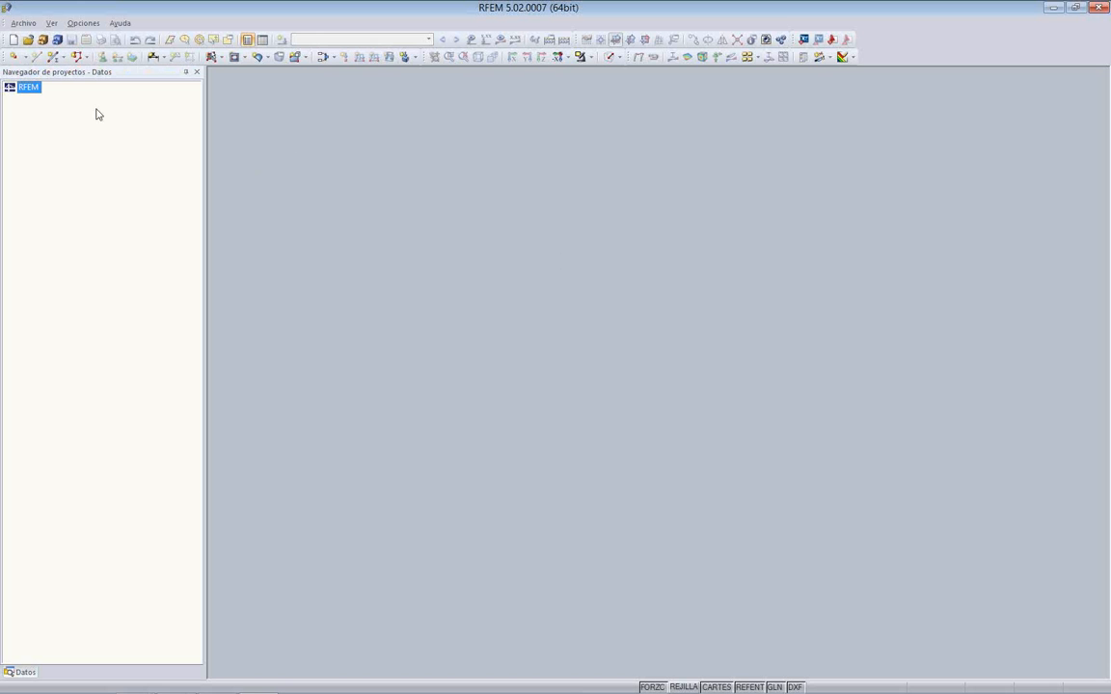
Step: Create a 2D - XY model named "Losa 1 Seminario concreto" to EN 1990, with result combinations generated automatically
left_click(14, 41)
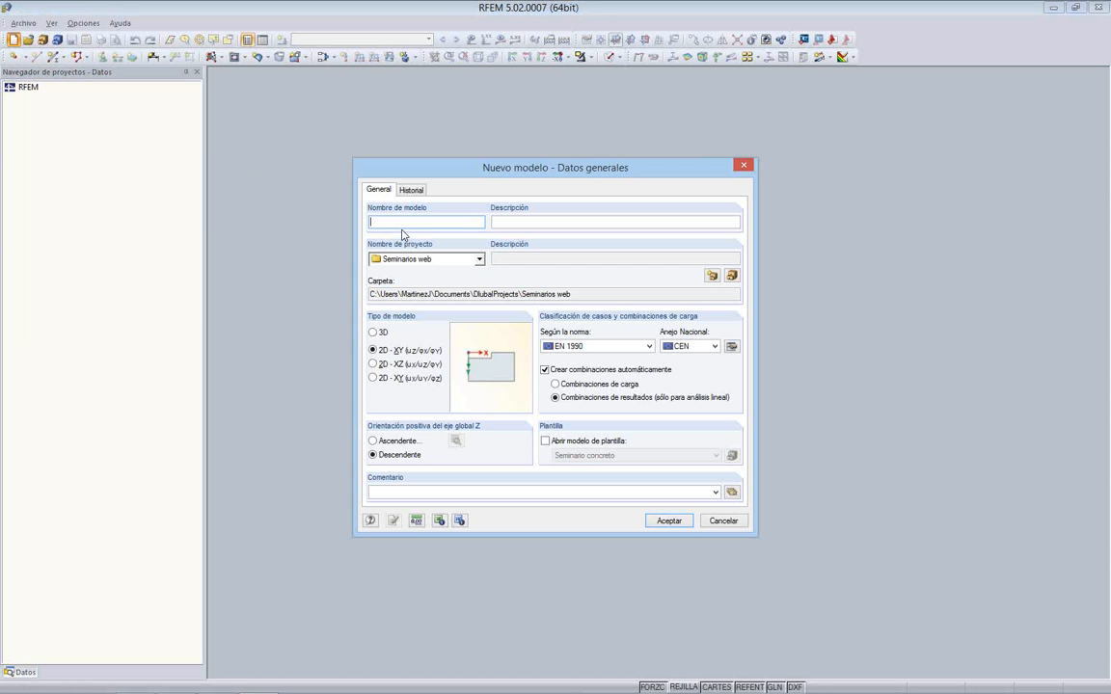
type("Losa 1 Seminario concreto")
left_click(381, 331)
left_click(389, 351)
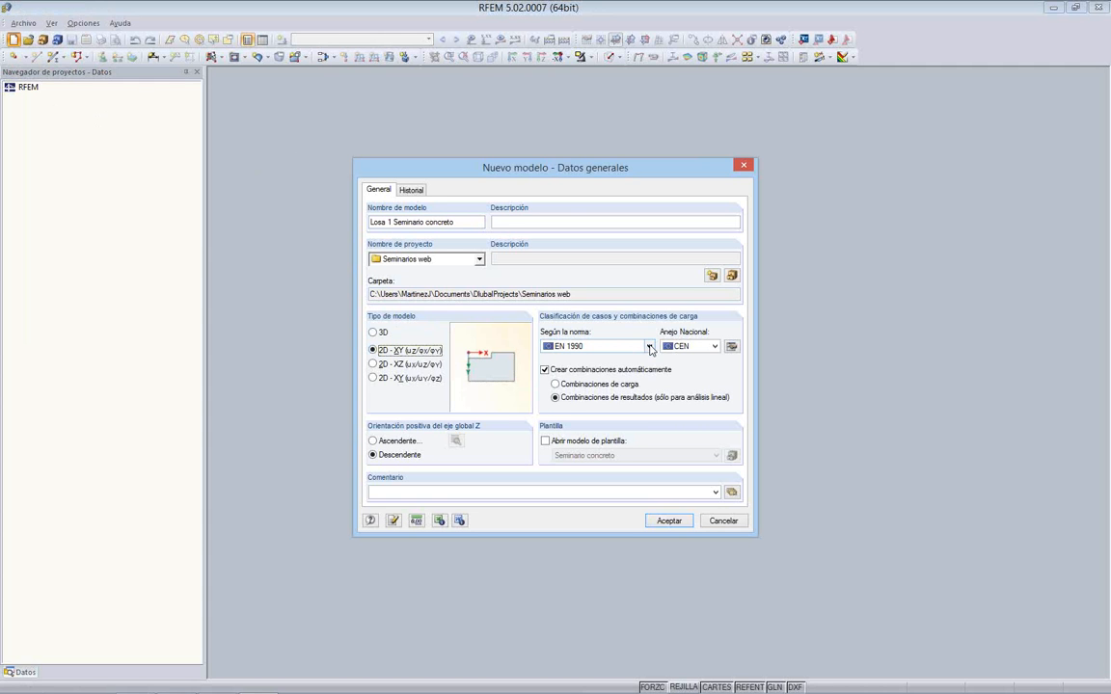
left_click(554, 384)
left_click(556, 398)
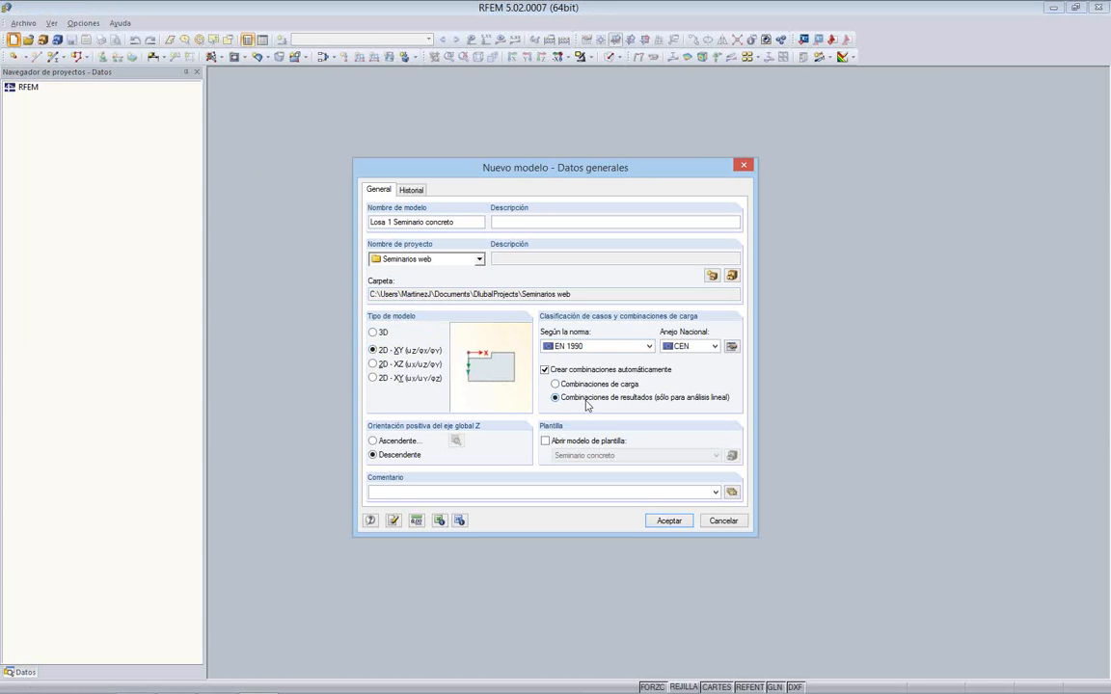
left_click(658, 523)
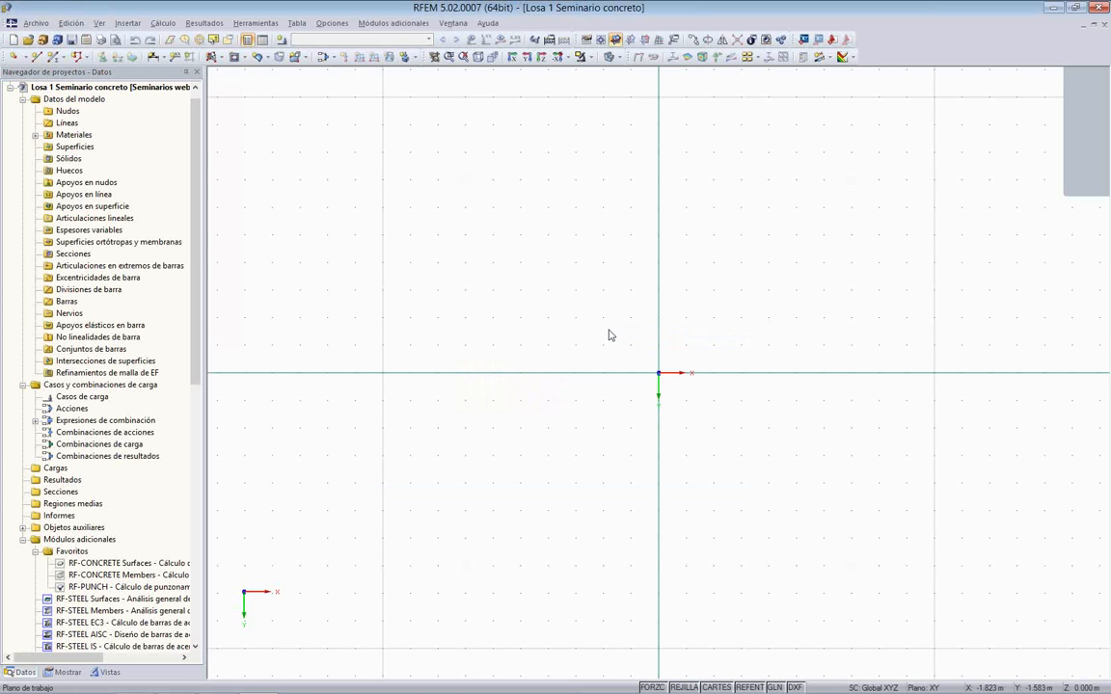
middle_click_drag(608, 335, 575, 308)
middle_click_drag(465, 307, 508, 334, "ctrl")
scroll(511, 337, "up", 2)
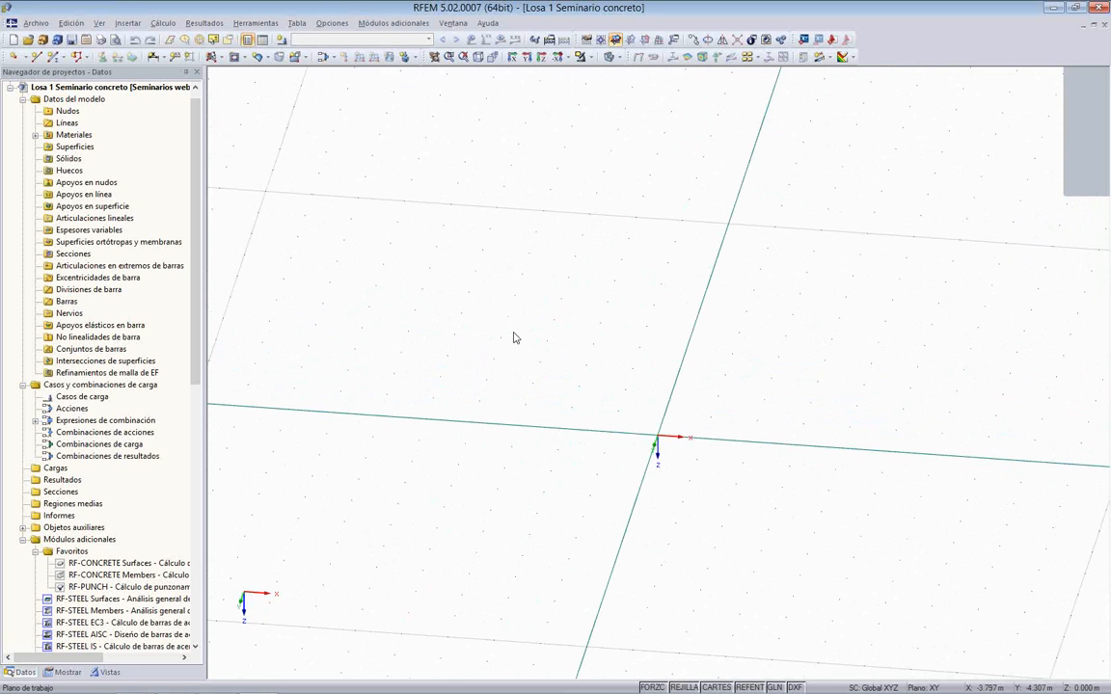
scroll(518, 338, "down", 2)
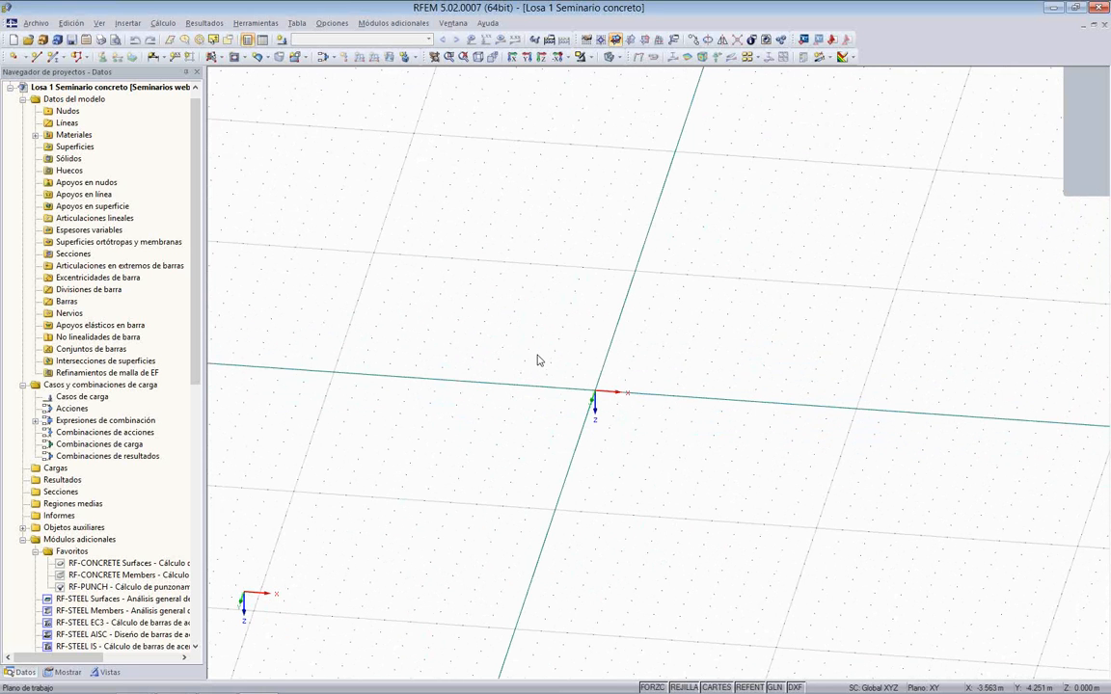
scroll(541, 362, "down", 1)
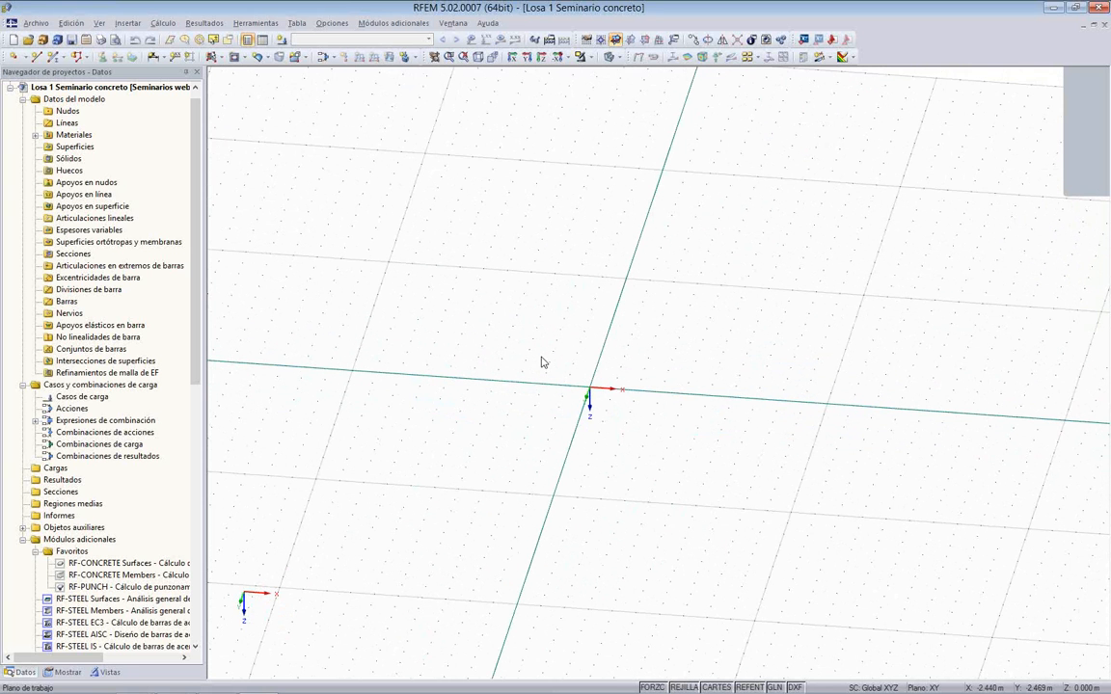
left_click(36, 22)
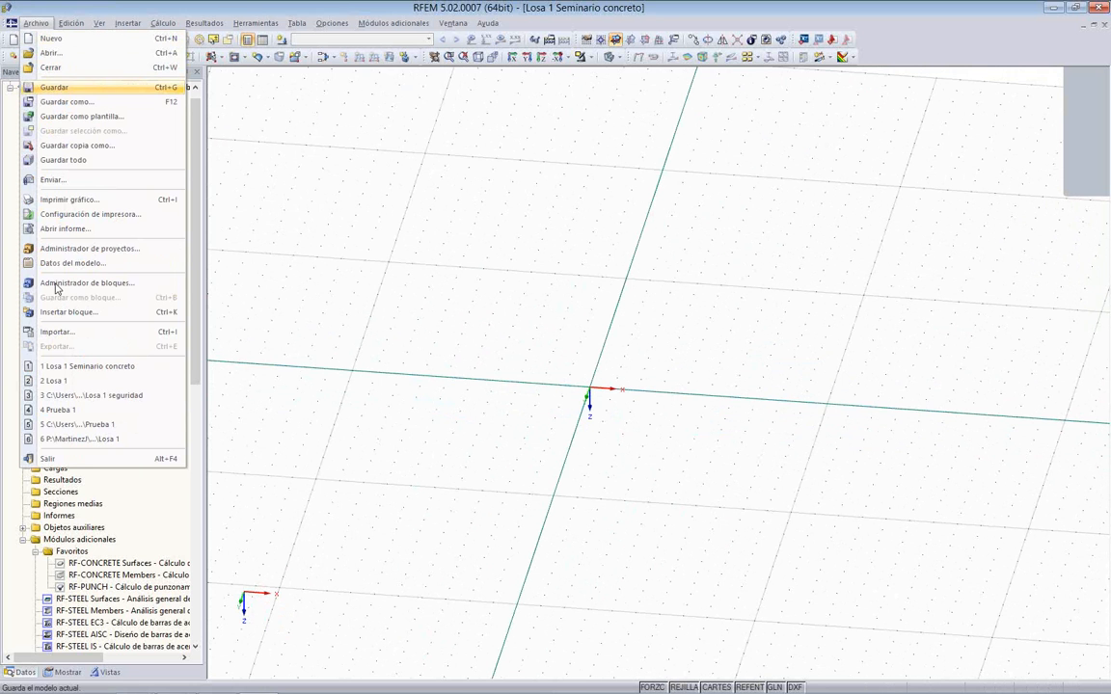
left_click(63, 331)
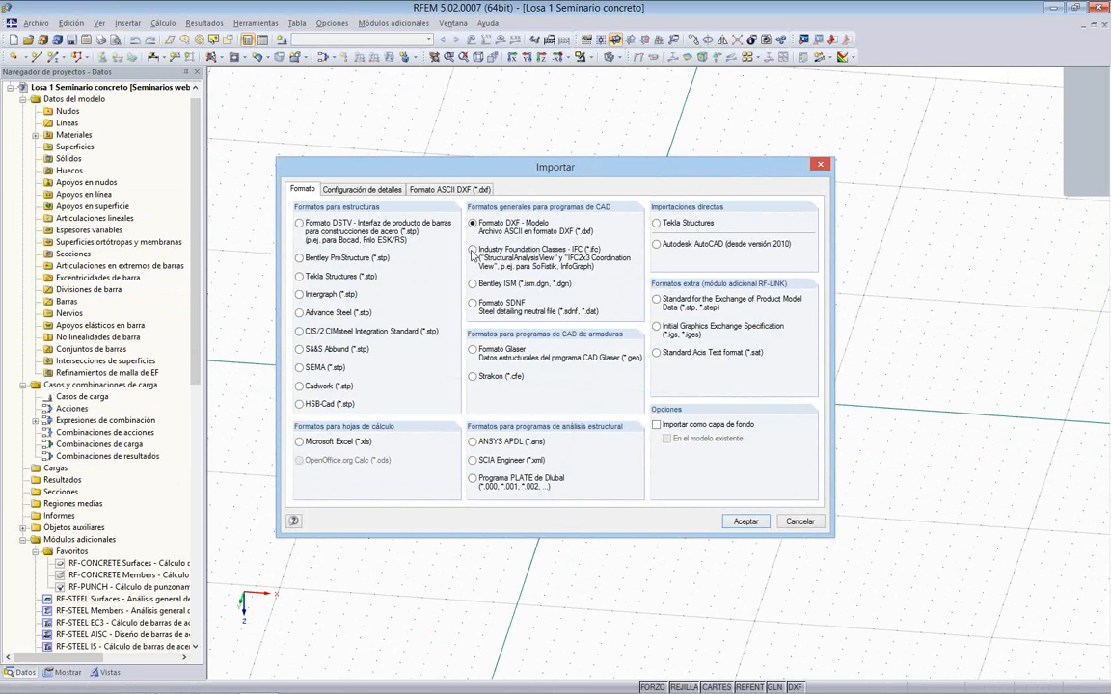
left_click(459, 190)
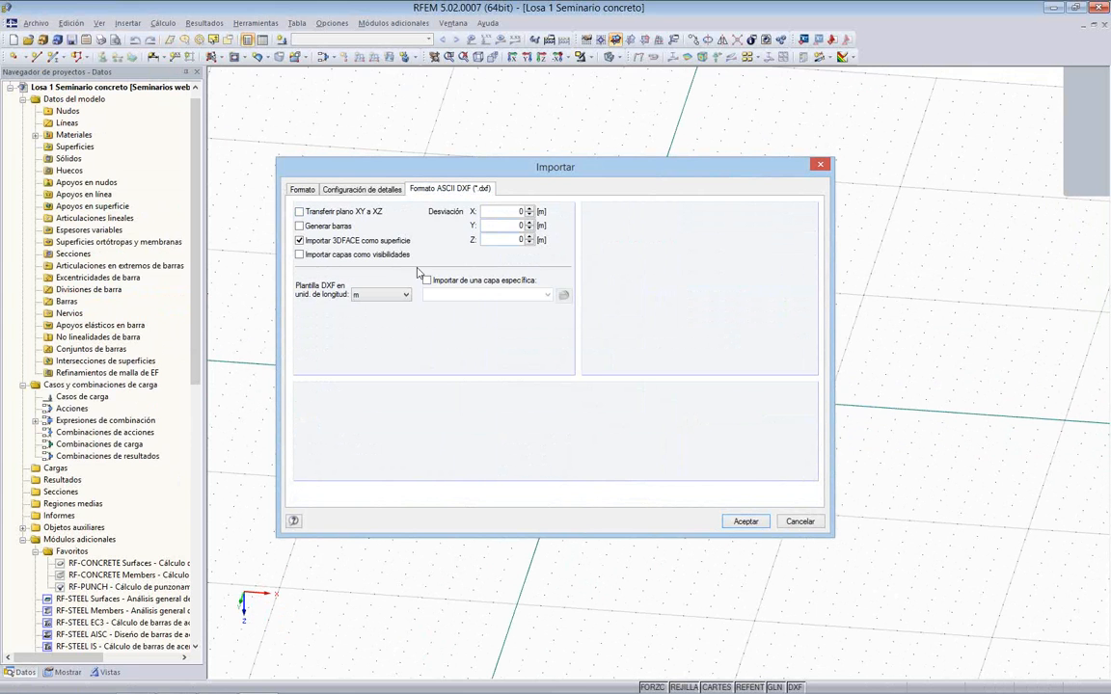
left_click(800, 521)
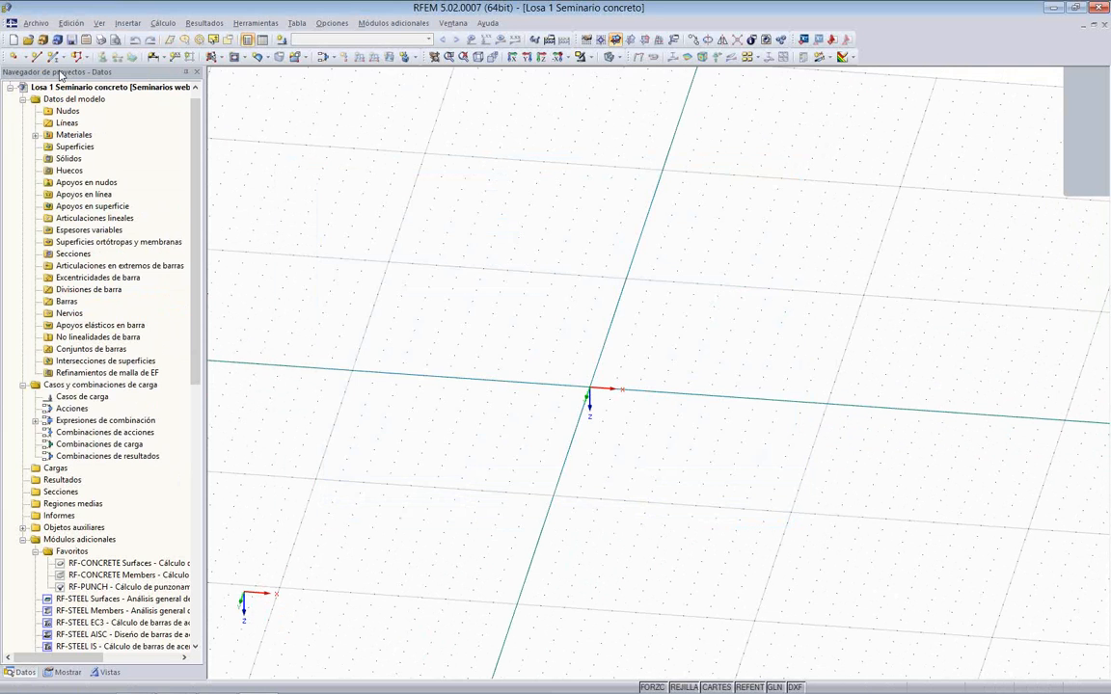
Step: Start a new background layer from the file Pisoplanomuros.dxf
mouse_move(193, 140)
left_mouse_down()
mouse_move(193, 188)
mouse_move(197, 124)
left_mouse_up()
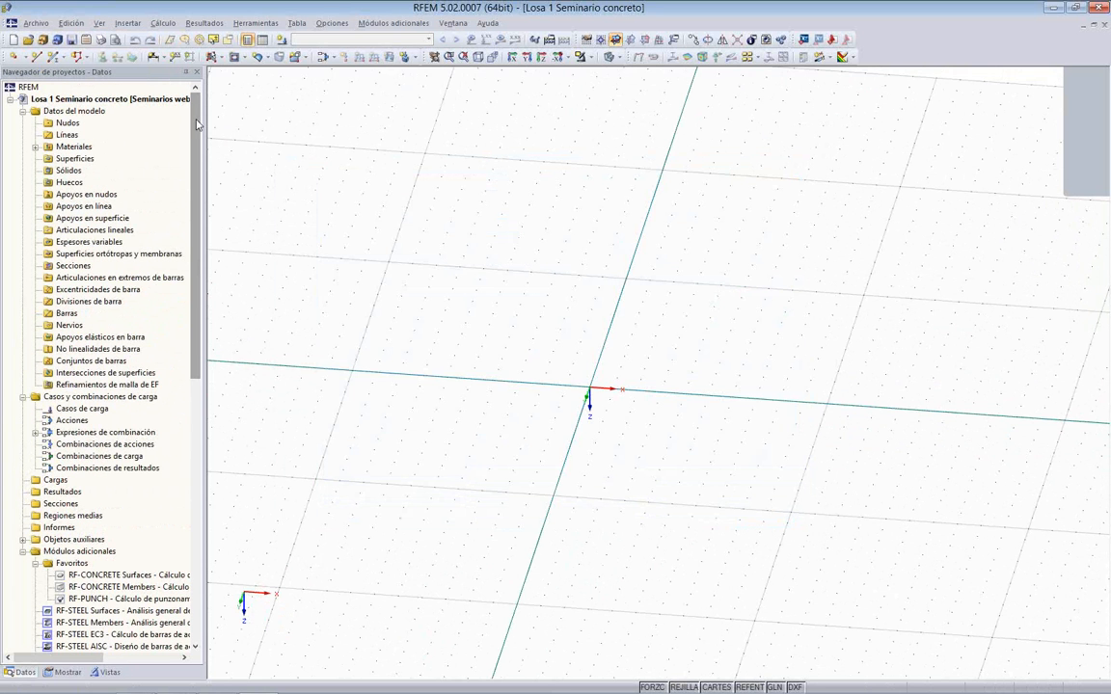
left_click(22, 539)
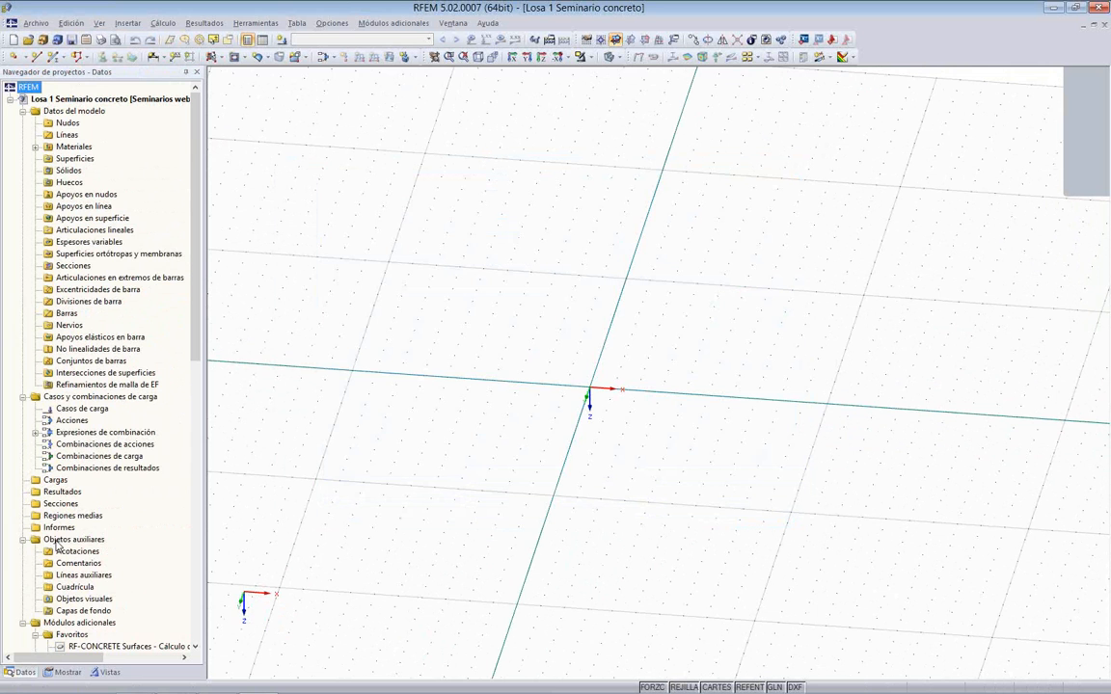
left_click(72, 539)
left_click(82, 610)
right_click(83, 611)
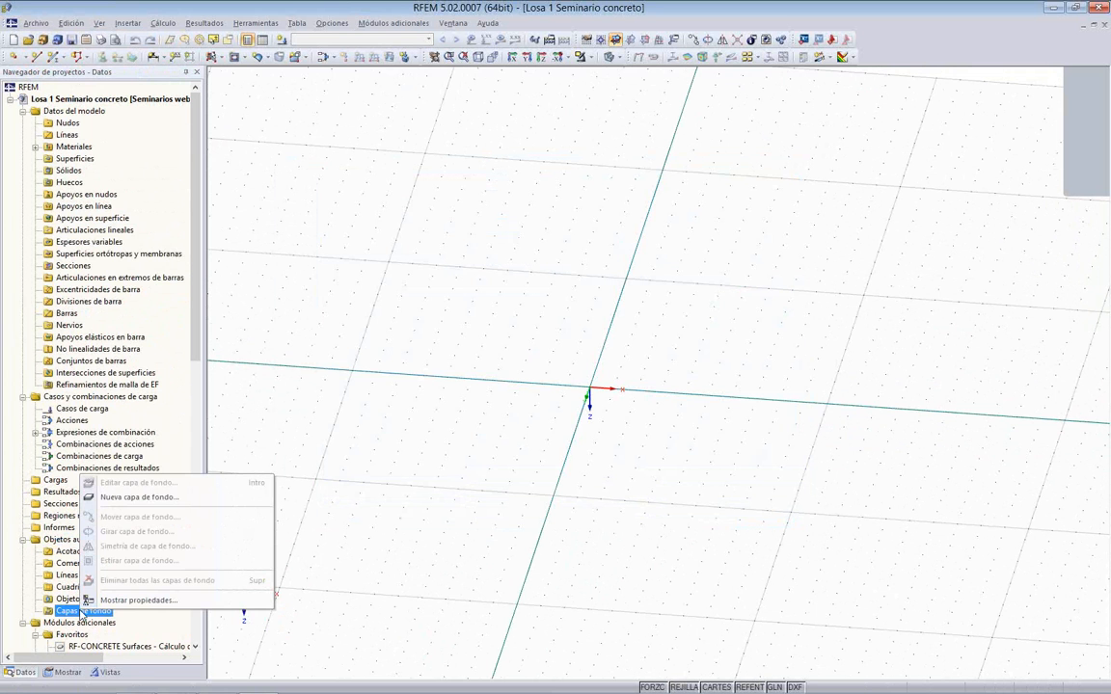
left_click(140, 497)
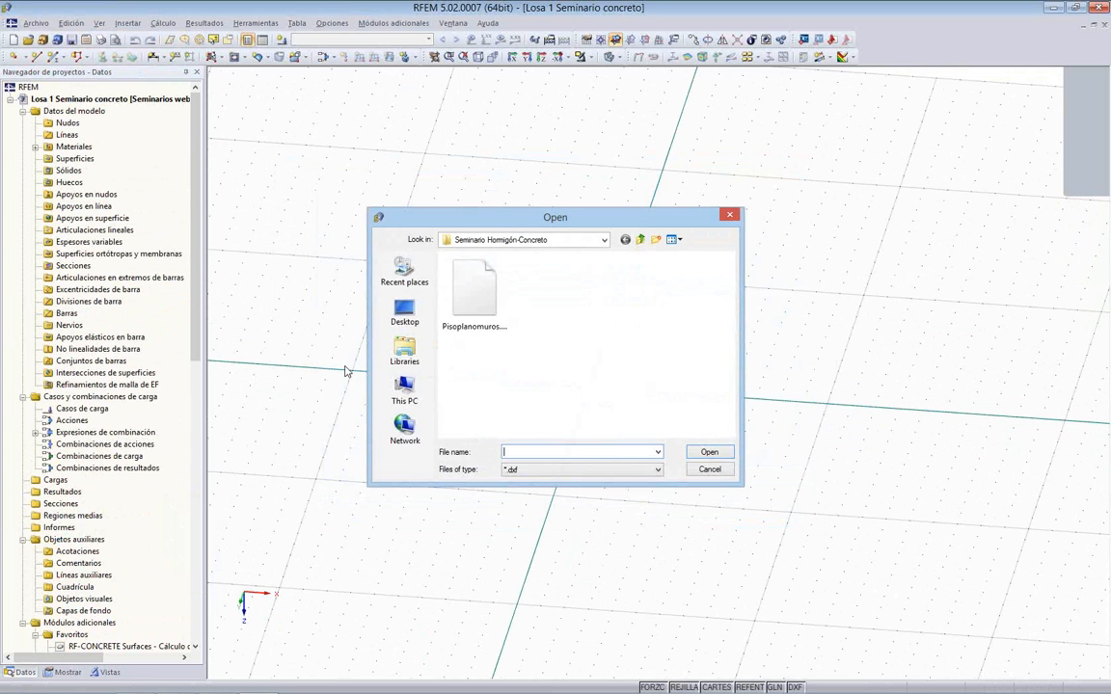
left_click(473, 290)
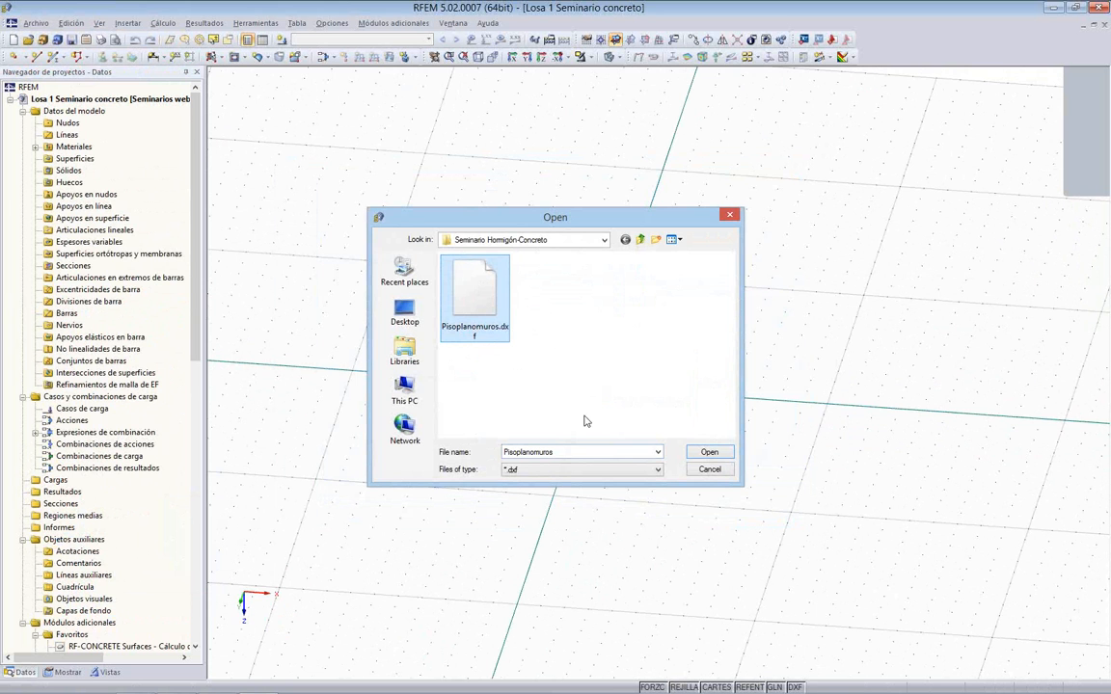
left_click(708, 452)
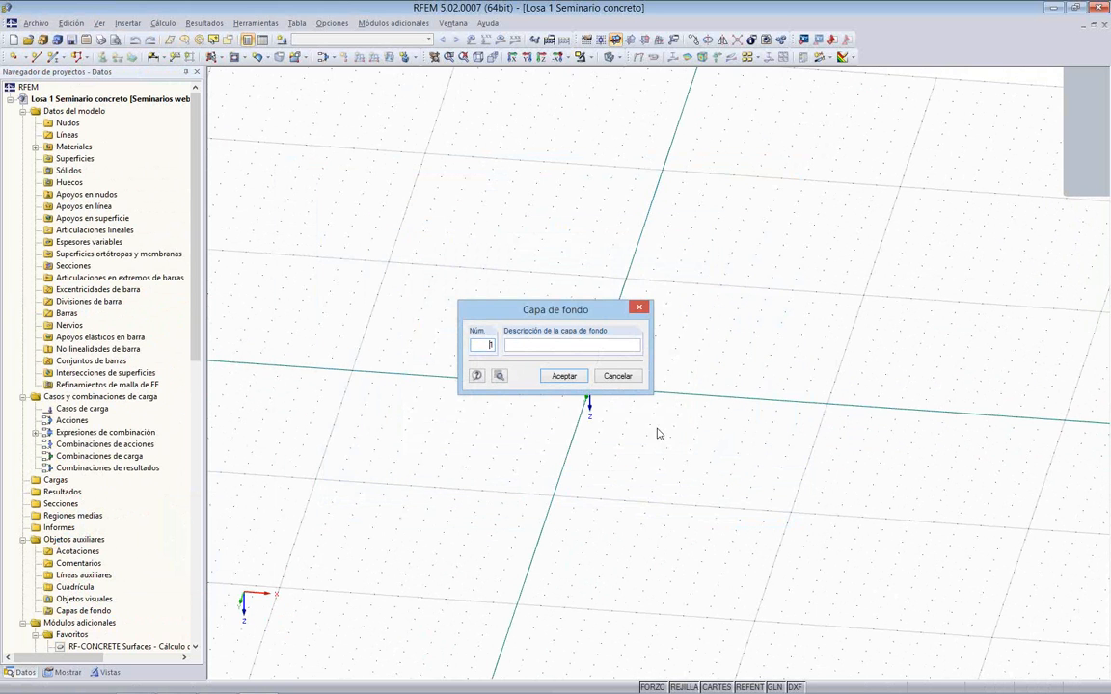
Step: Set the DXF length unit to m, check the detailed import settings and accept the background layer
left_click(499, 377)
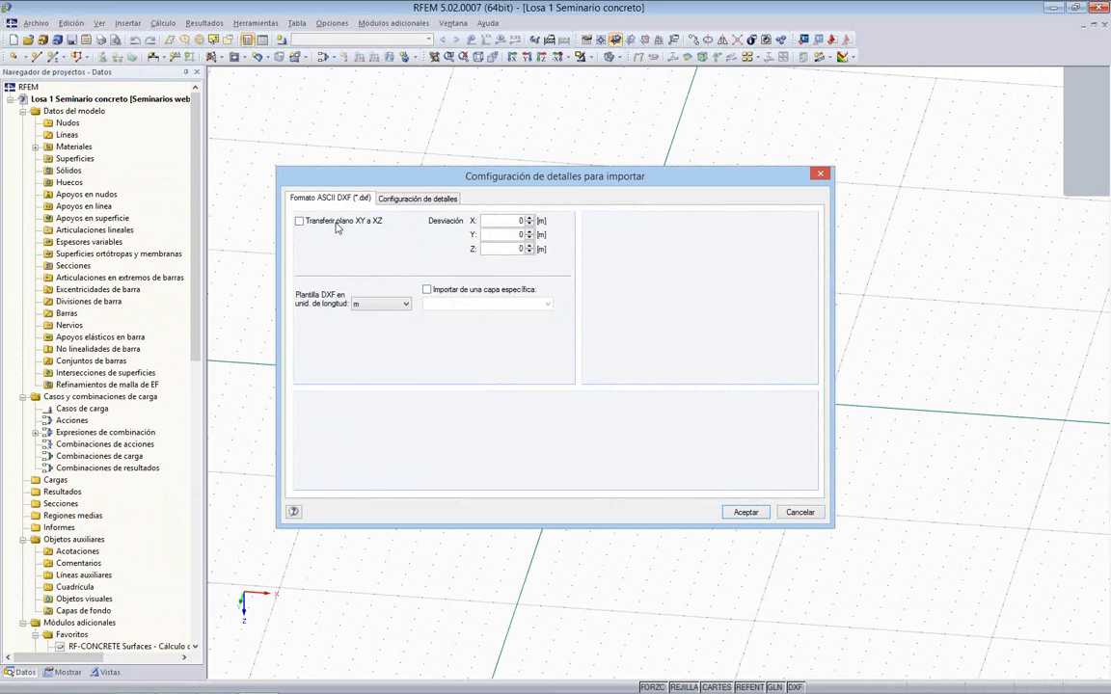
left_click(388, 305)
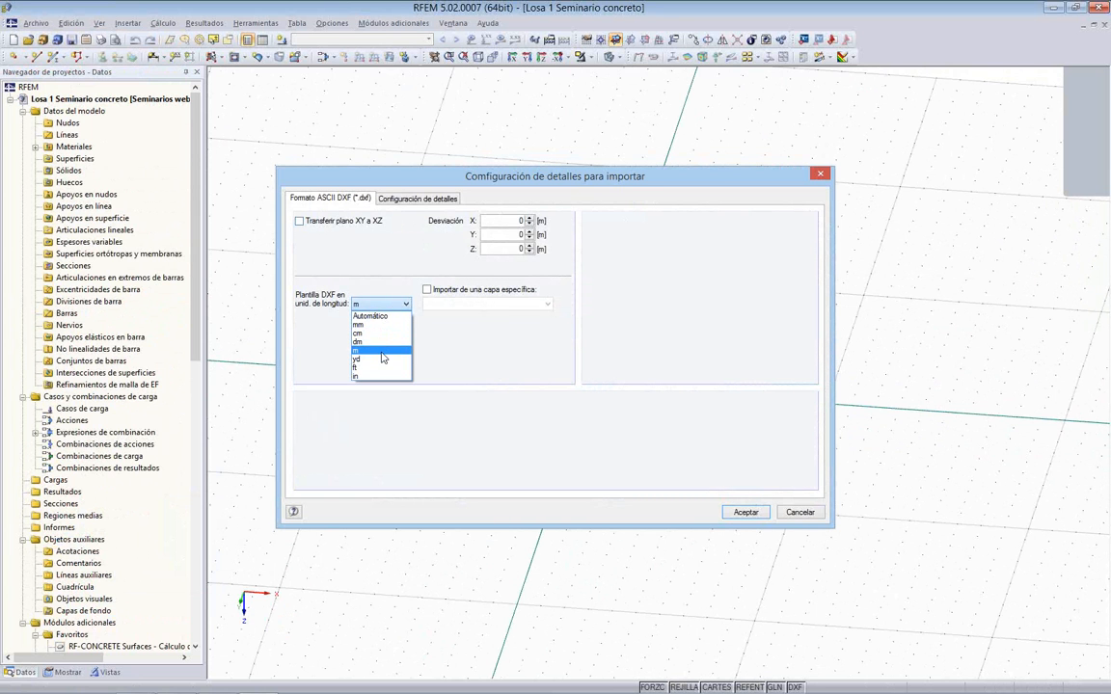
left_click(382, 352)
left_click(412, 197)
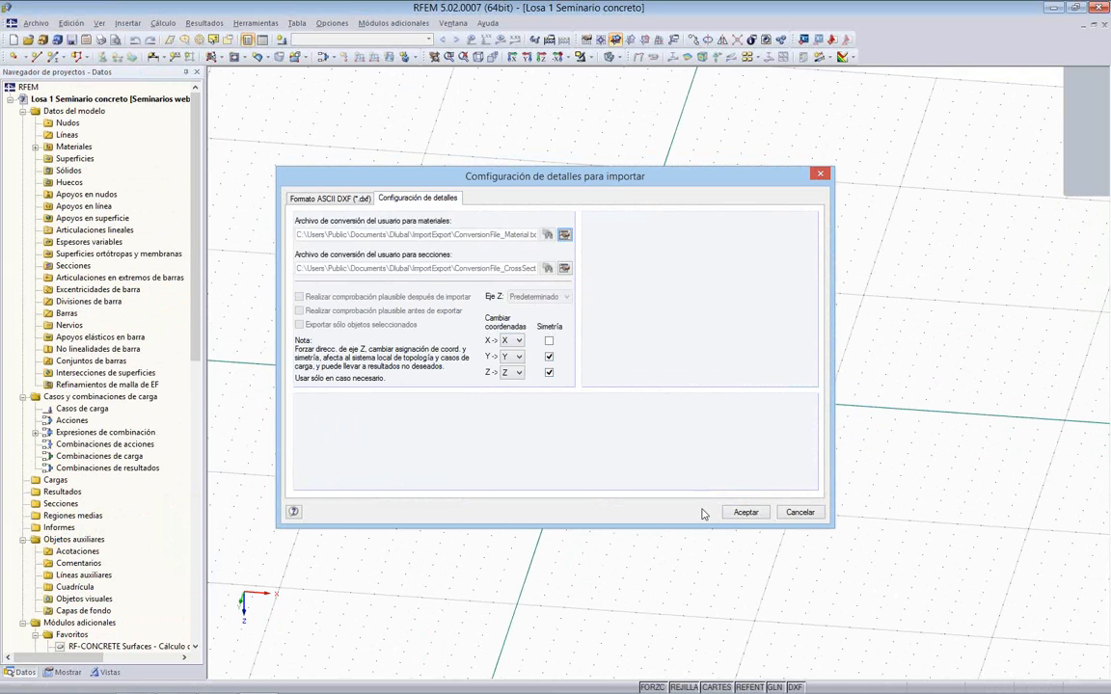
left_click(742, 512)
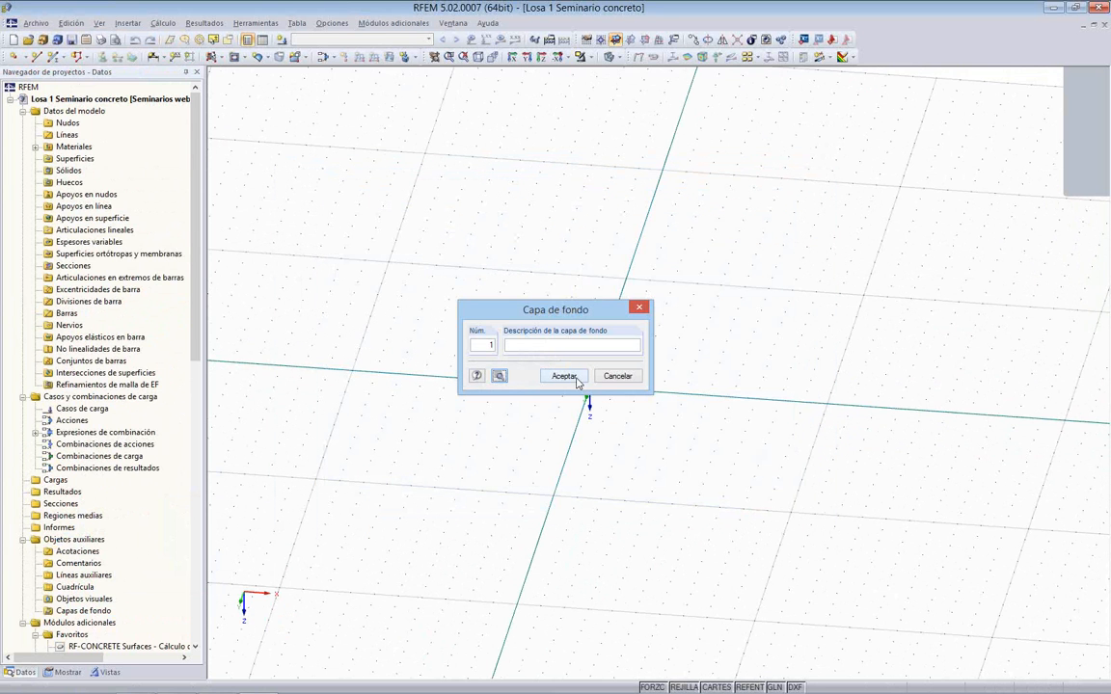
left_click(574, 378)
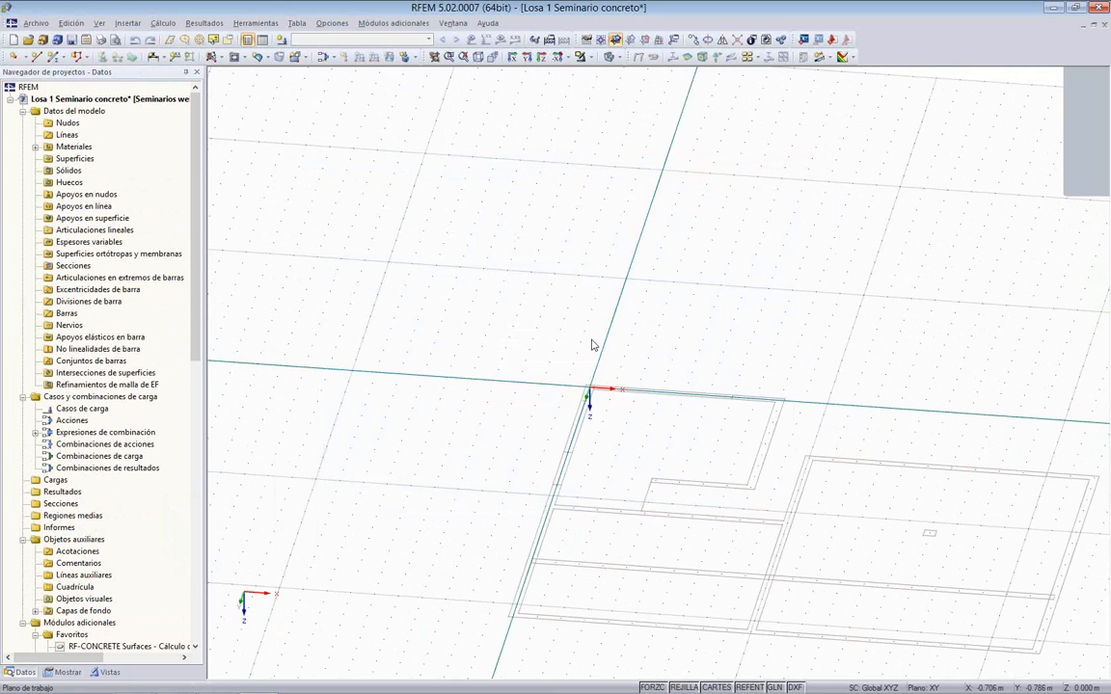
Step: Show the imported floor plan in the Z direction and inspect its wall outlines
middle_click_drag(592, 347, 448, 218)
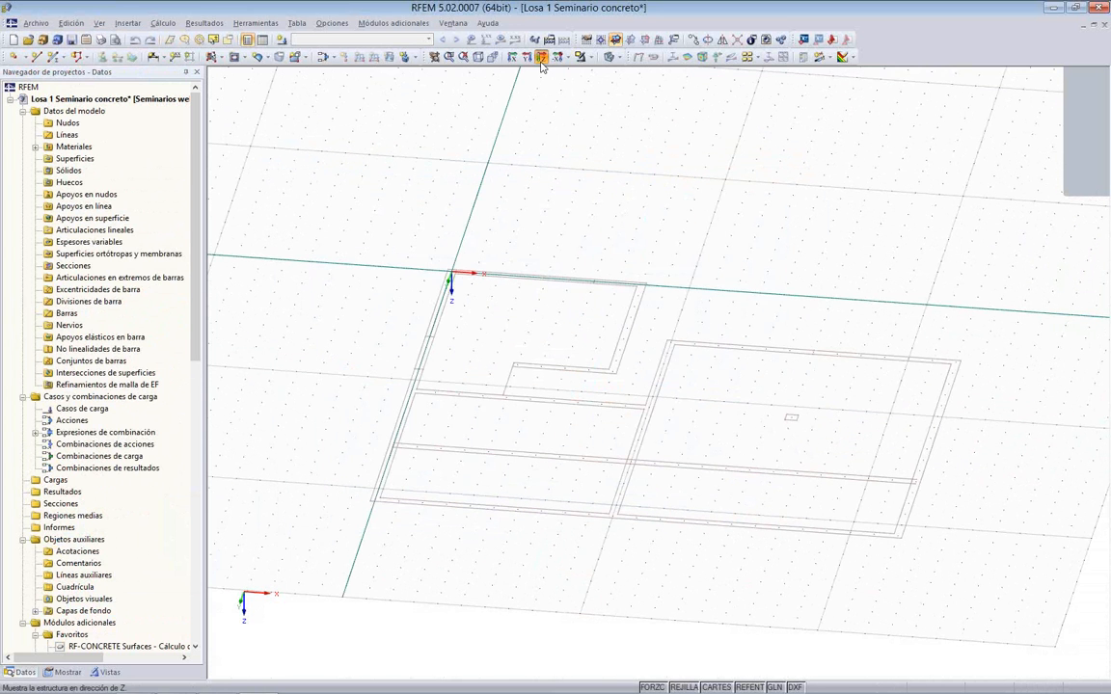
left_click(488, 56)
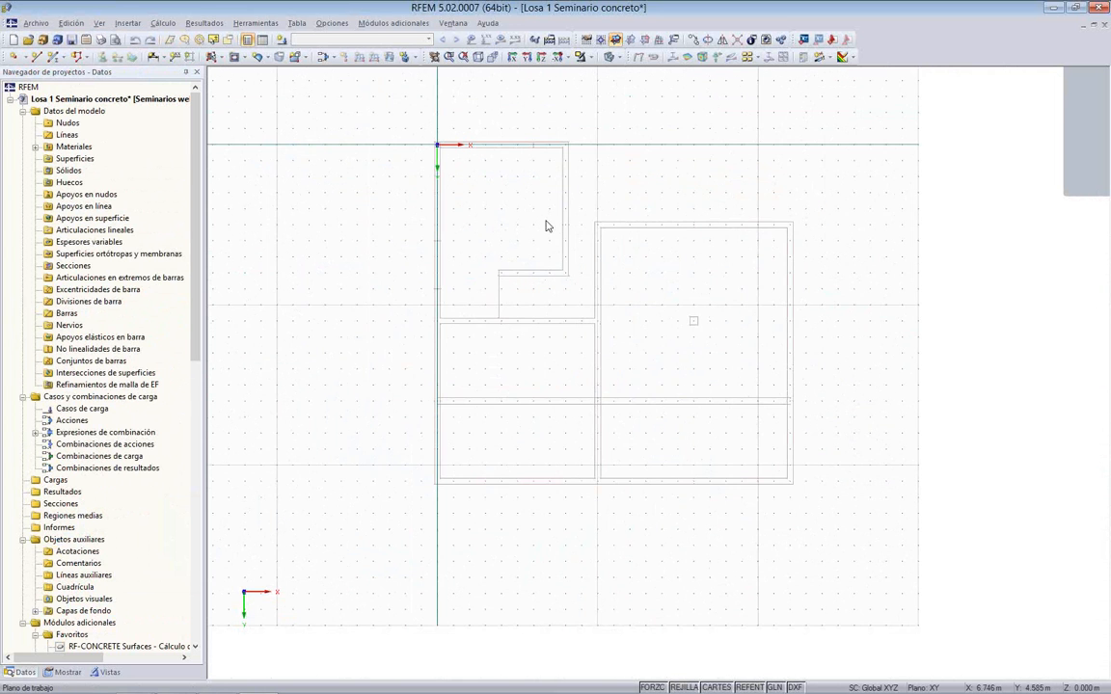
scroll(541, 219, "up", 1)
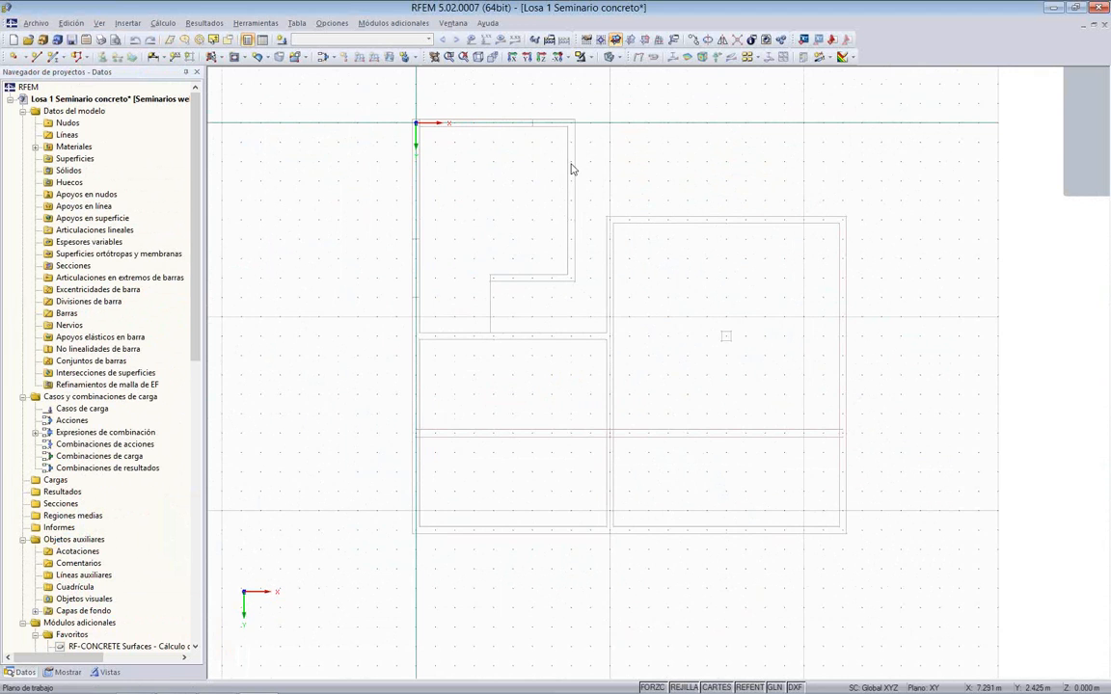
scroll(570, 169, "up", 2)
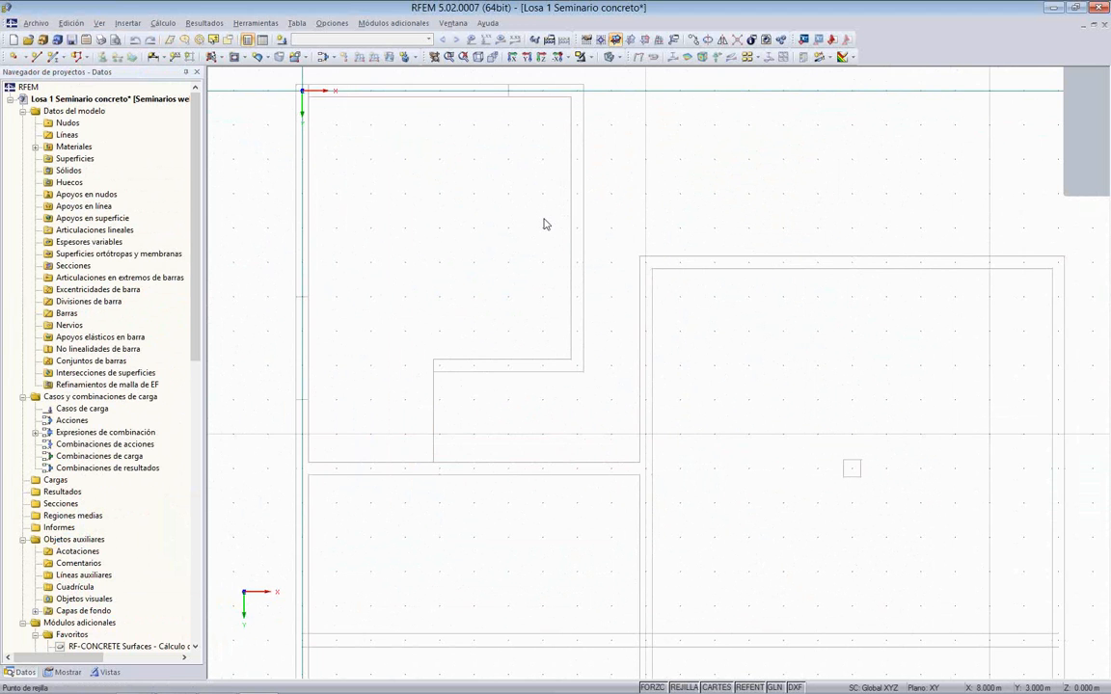
scroll(544, 224, "down", 3)
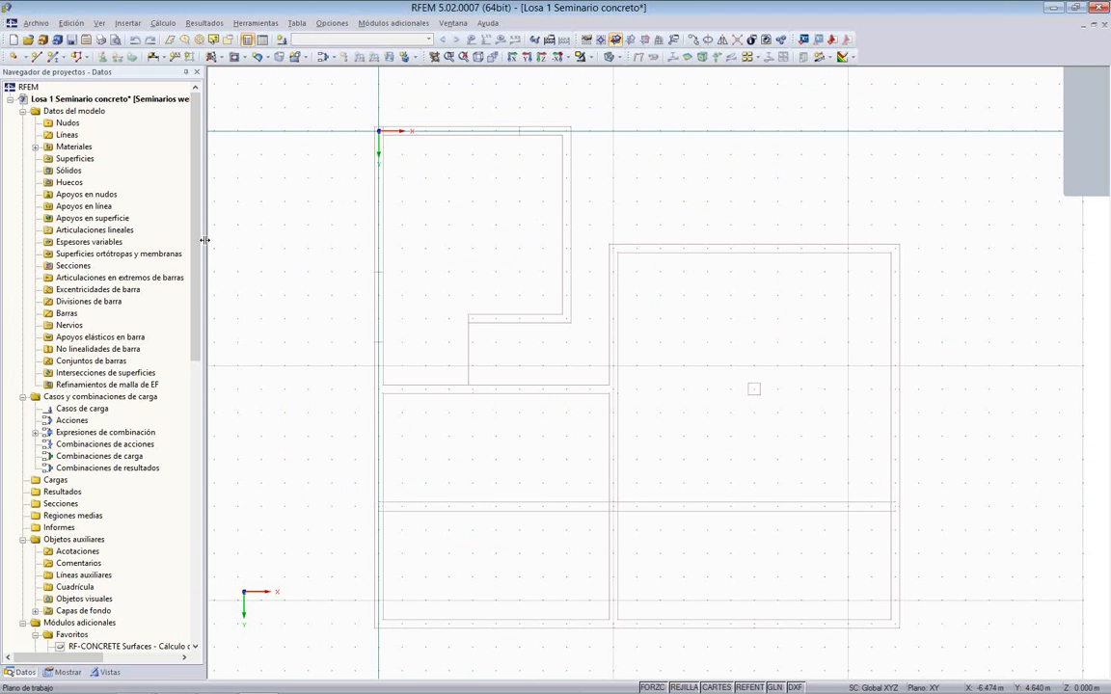
Step: Turn the display of the background layers off and back on in the display settings
left_click_drag(200, 237, 199, 306)
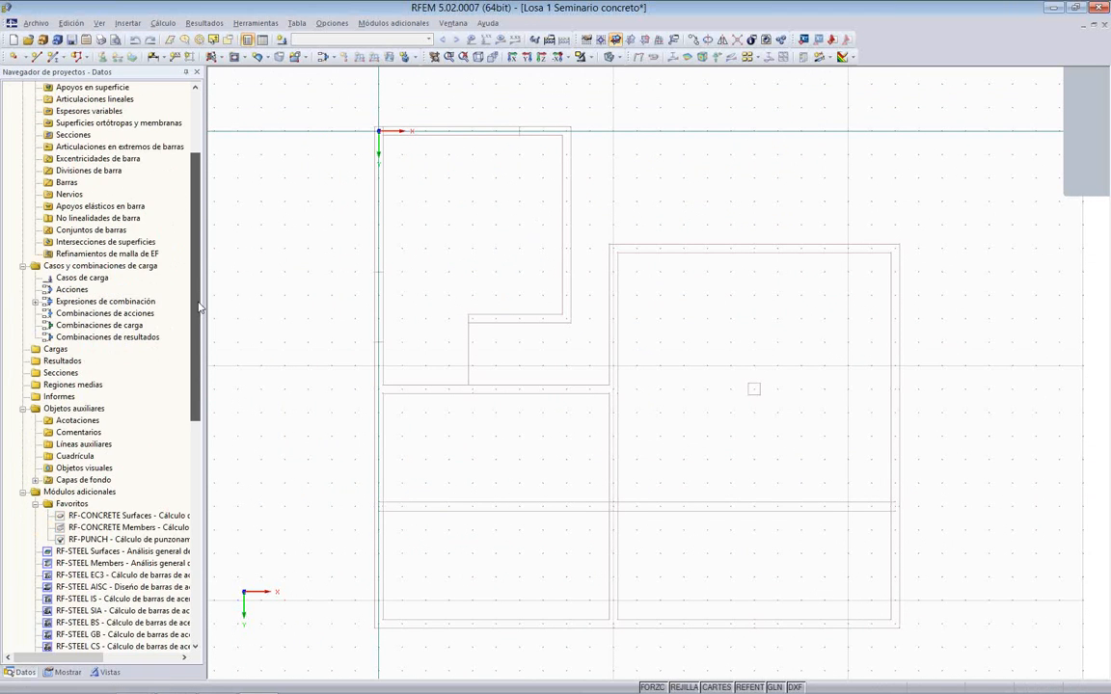
left_click(65, 672)
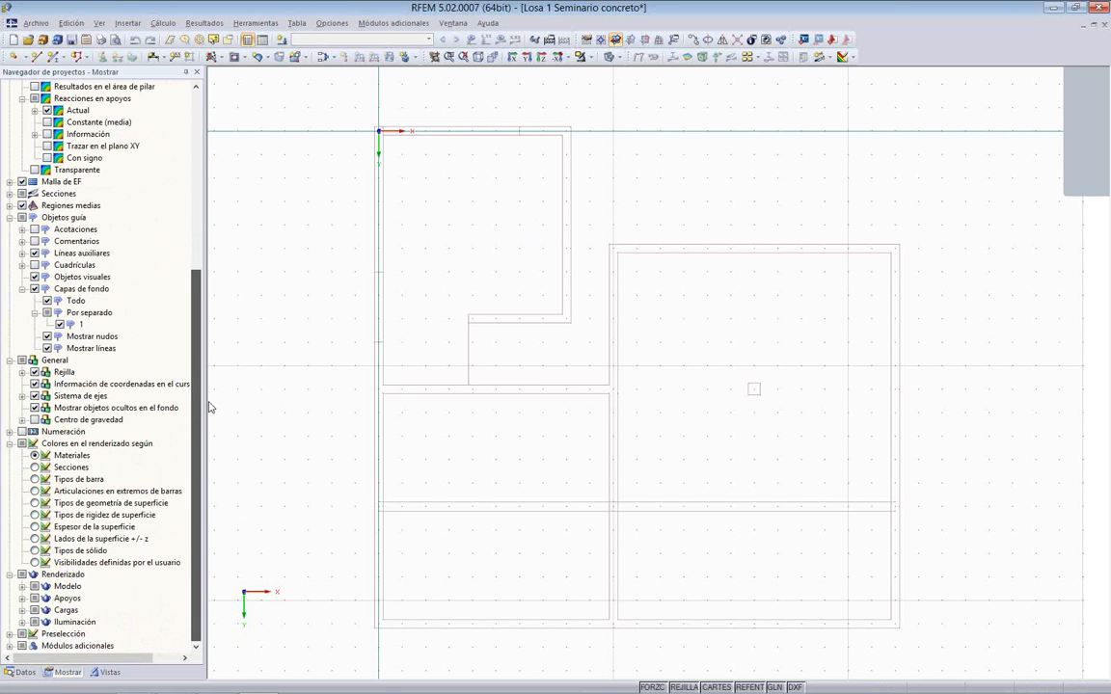
left_click_drag(211, 326, 211, 302)
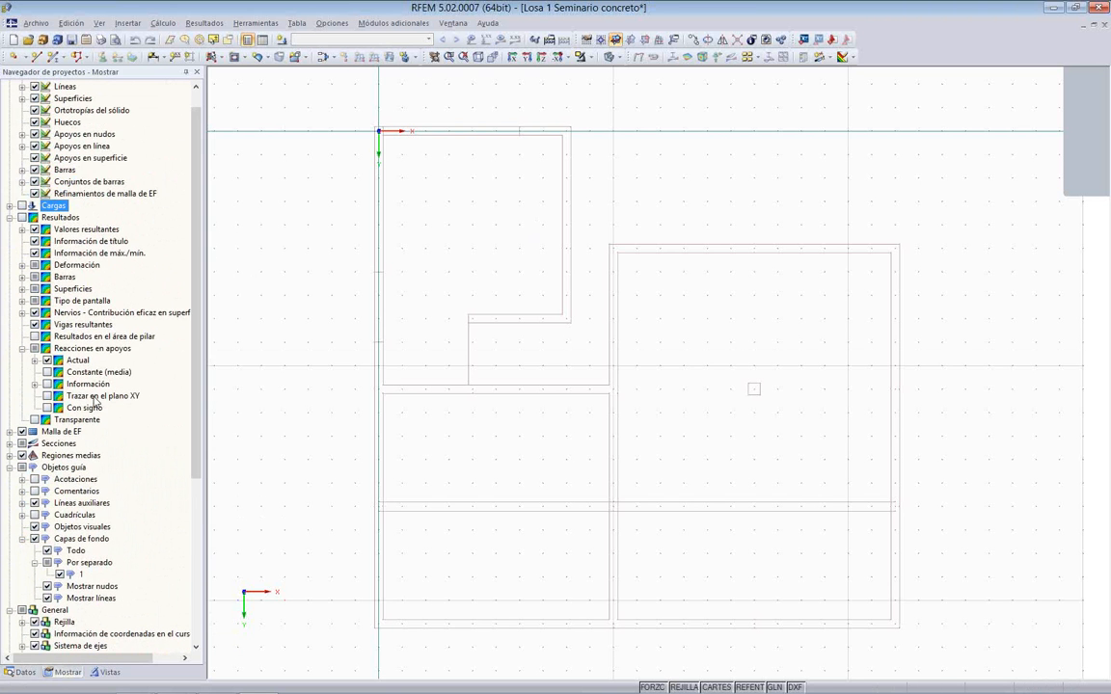
left_click(8, 216)
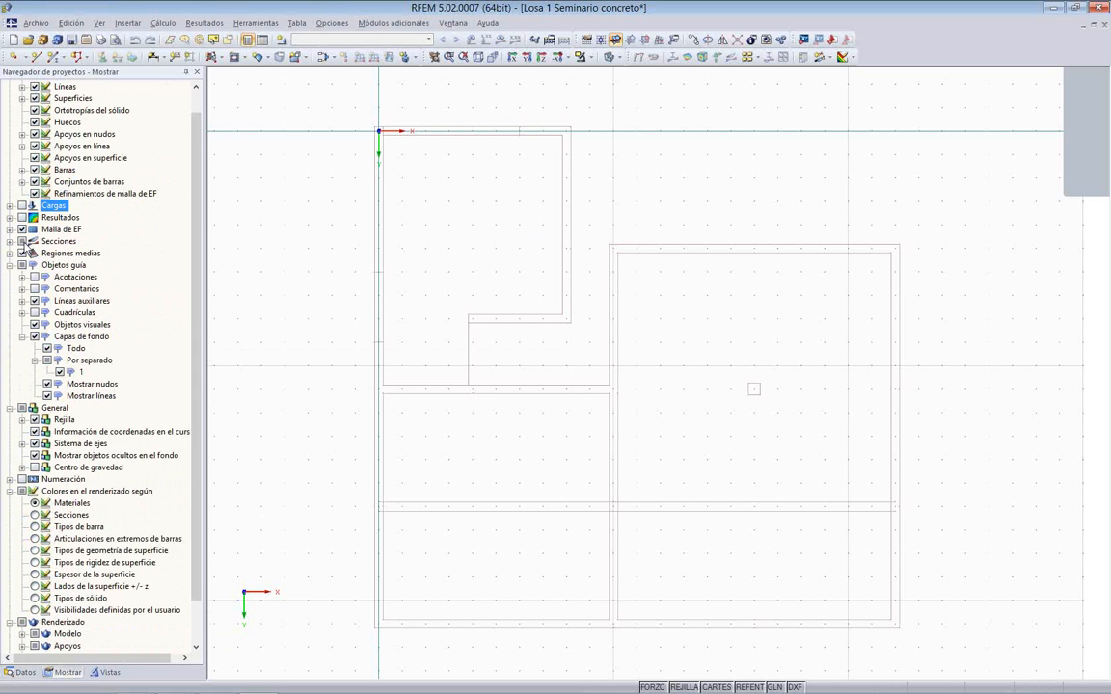
scroll(23, 222, "up", 1)
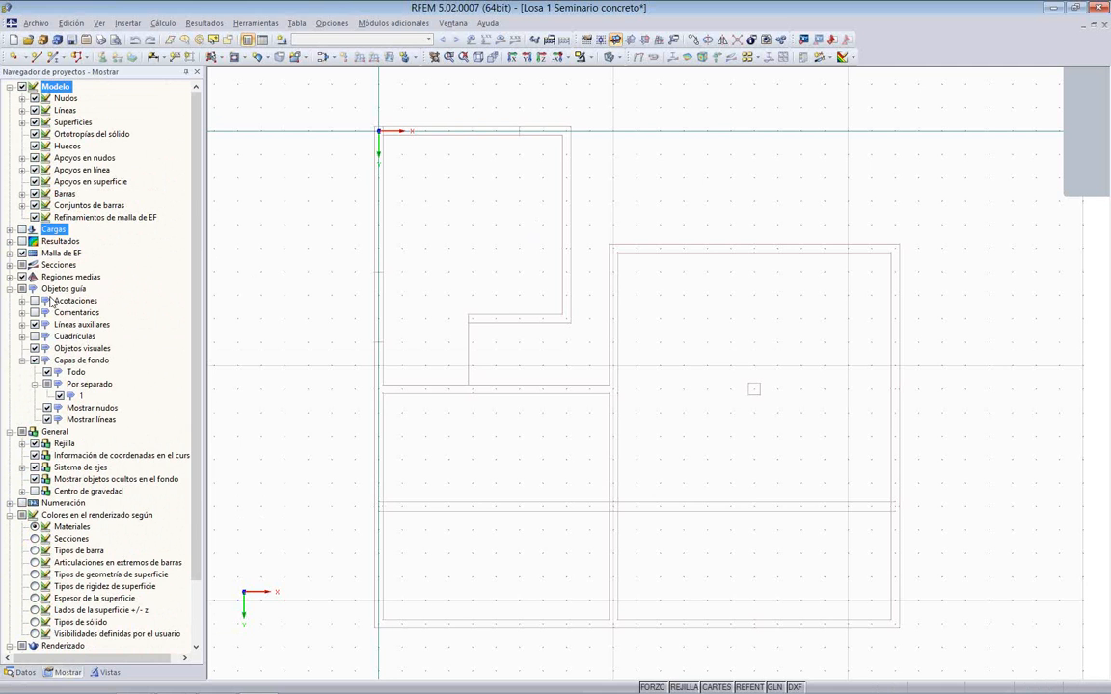
left_click(35, 360)
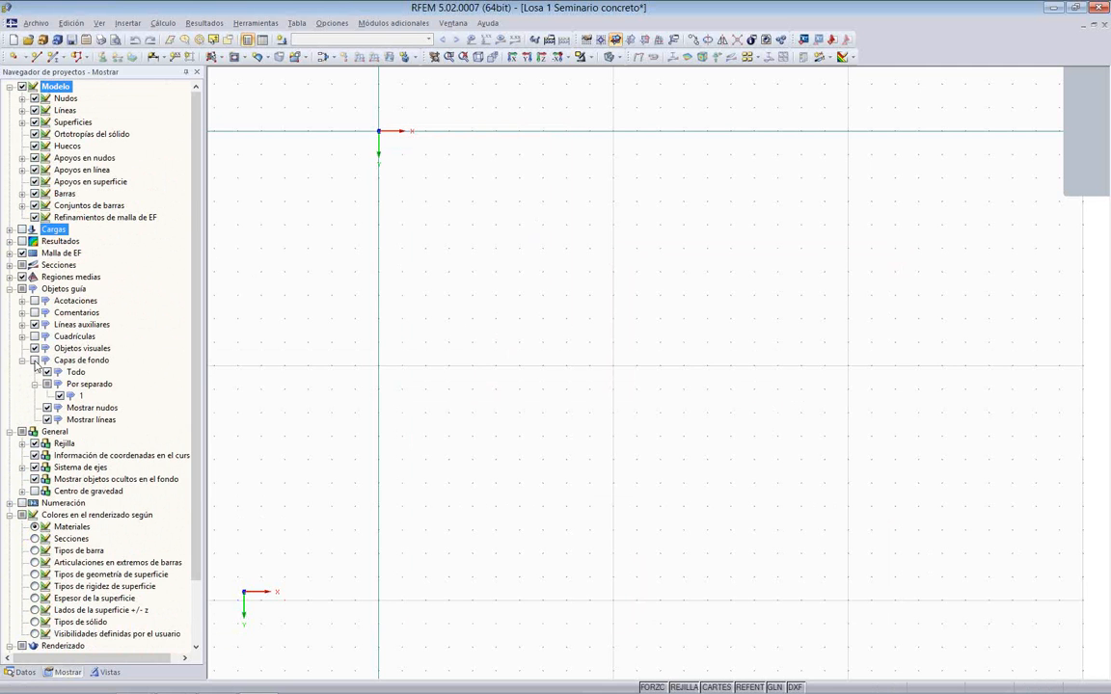
left_click(35, 360)
scroll(521, 296, "down", 1)
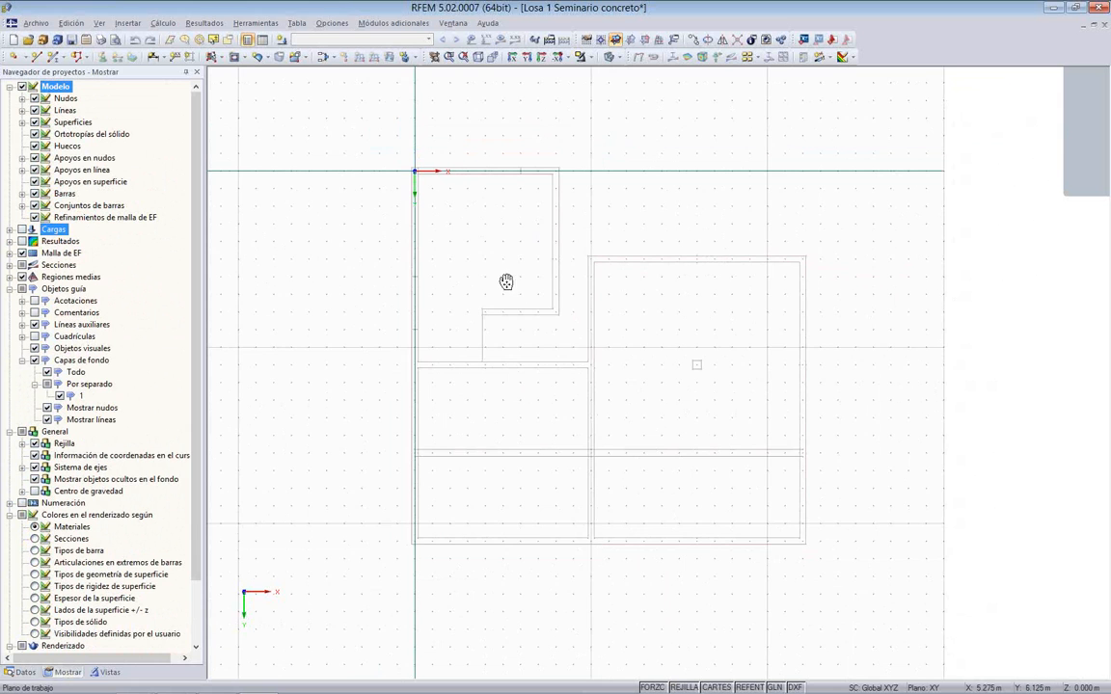
Step: Start generating parallel offset lines with an offset distance of 0.180 m in the +y direction
middle_click_drag(506, 282, 519, 276)
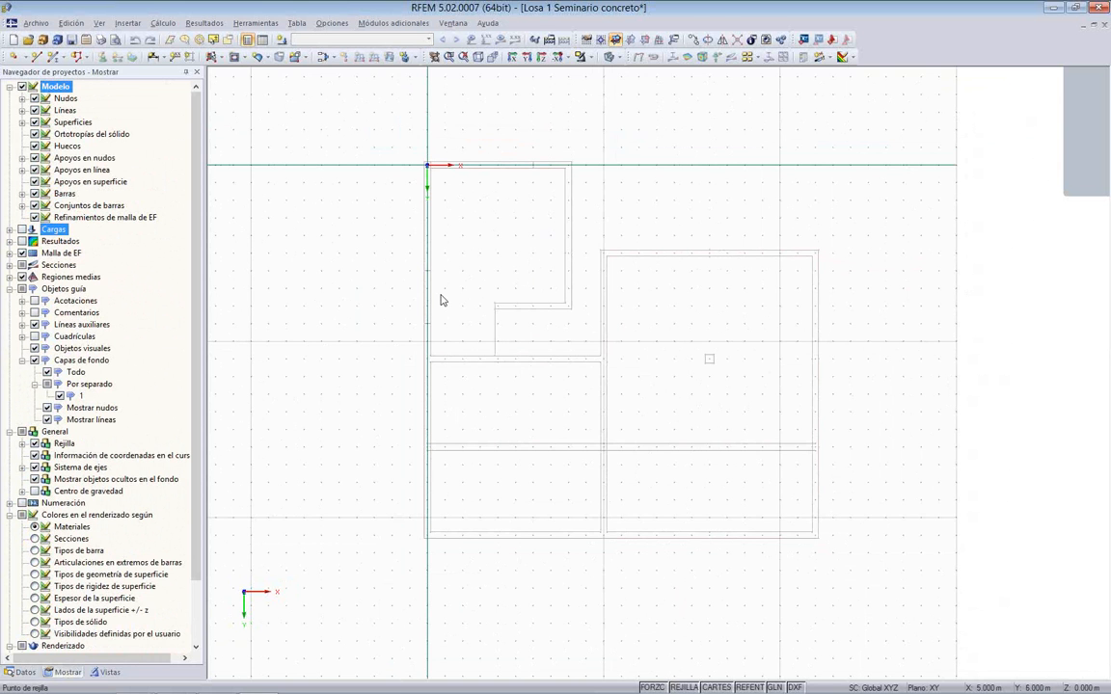
scroll(441, 300, "up", 2)
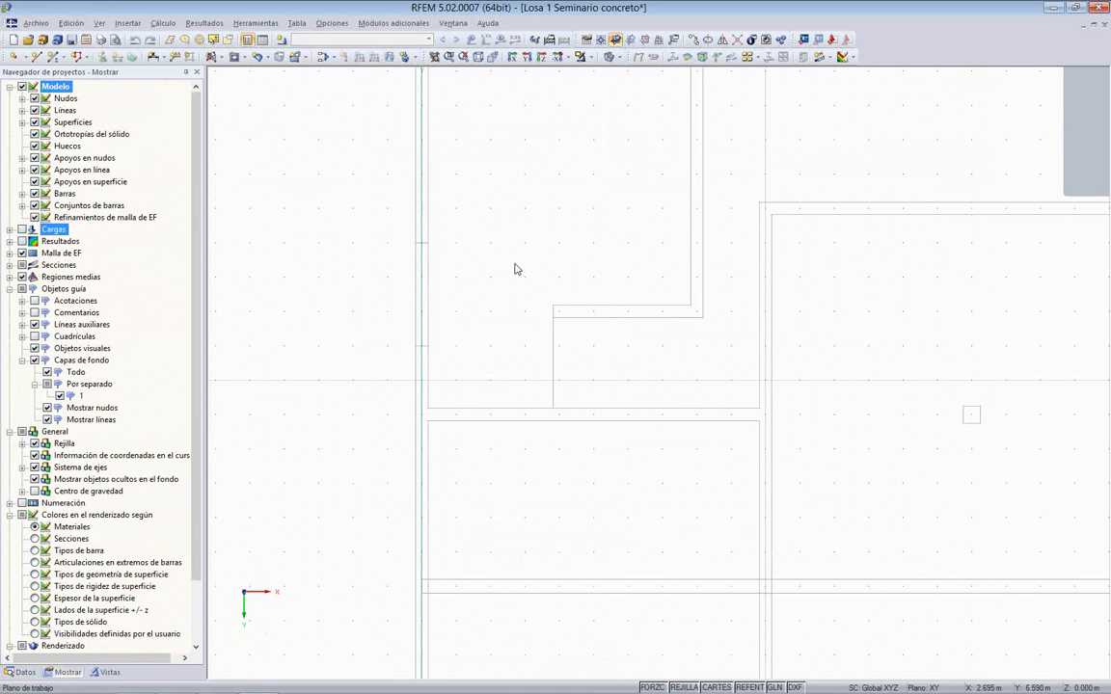
scroll(511, 265, "down", 2)
middle_click_drag(502, 245, 464, 255)
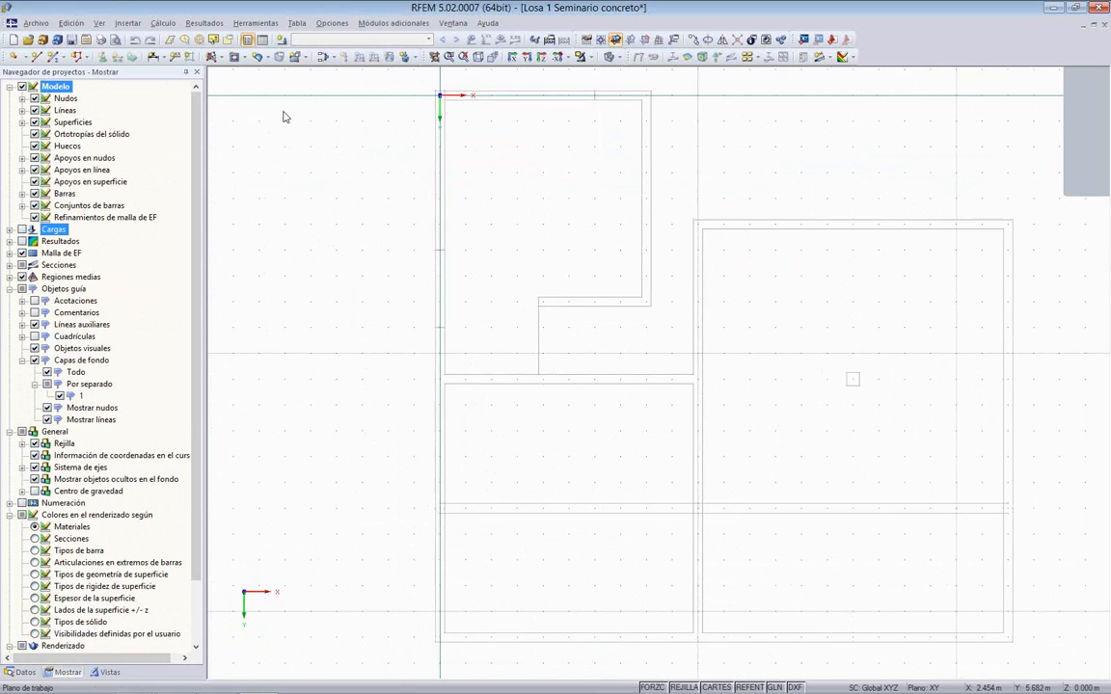
left_click(268, 26)
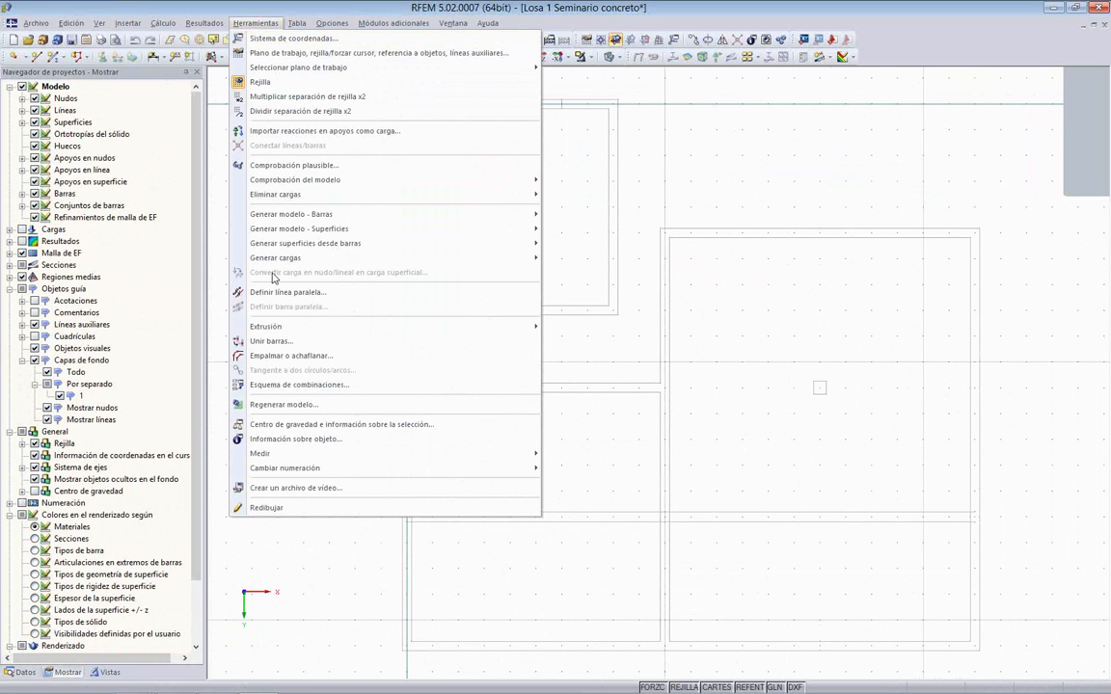
left_click(337, 295)
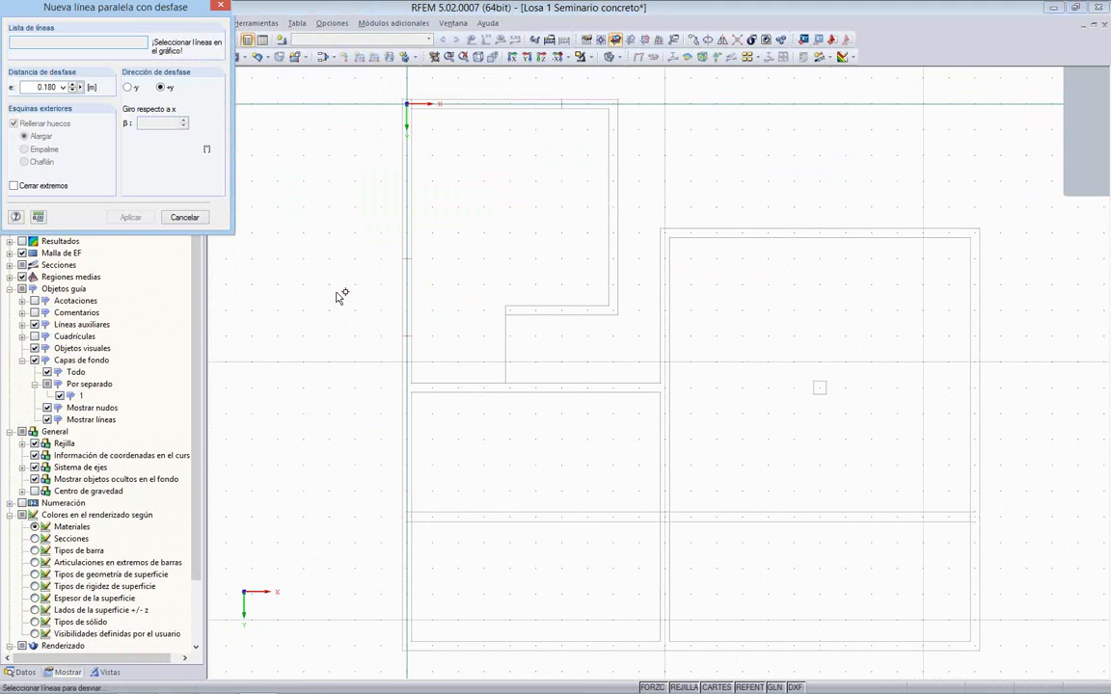
left_click_drag(121, 8, 162, 78)
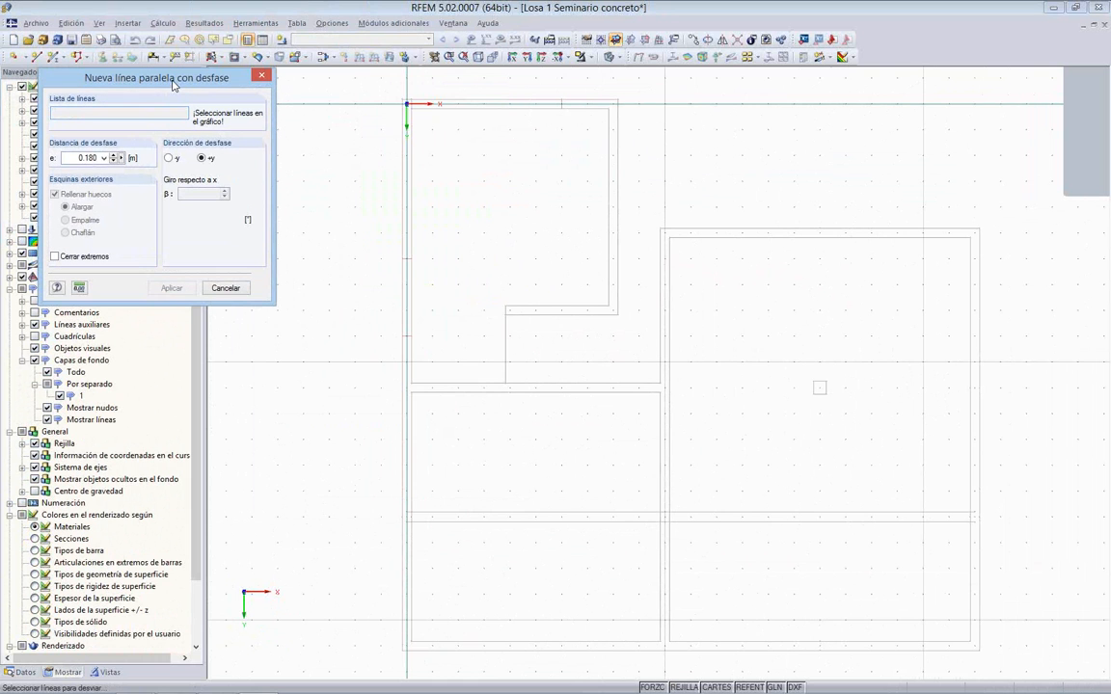
double_click(69, 157)
Step: Pick the outer line segments of the floor plan's long west wall as source lines for the parallel offset
middle_click_drag(381, 436, 335, 216)
scroll(358, 360, "up", 1)
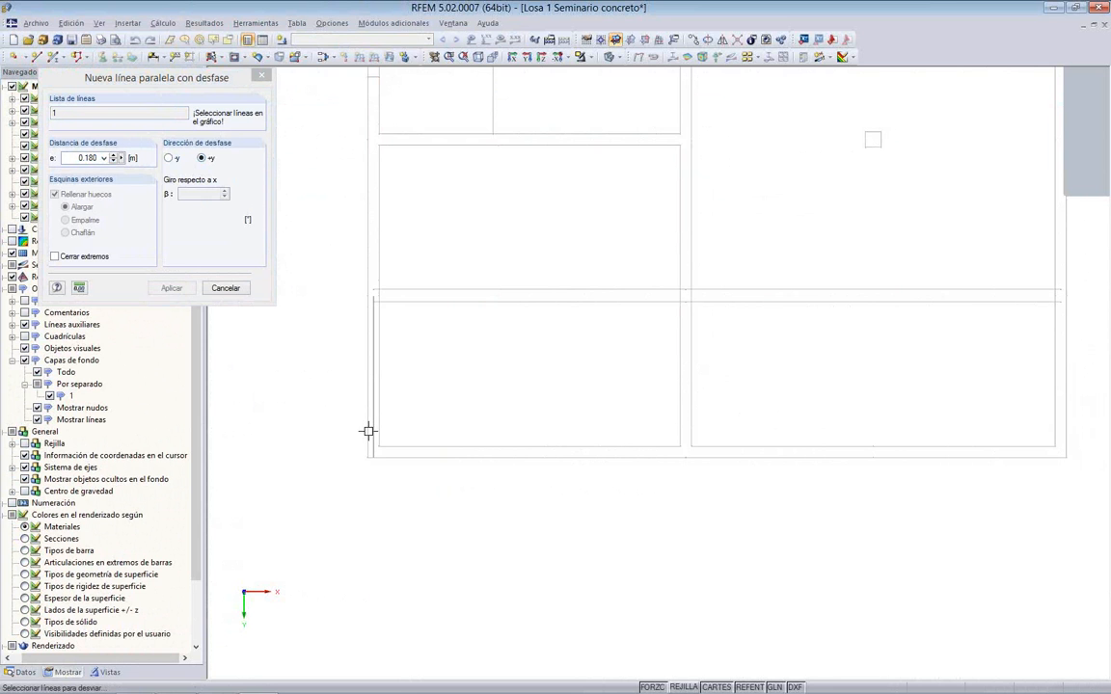
left_click(367, 431)
scroll(355, 344, "up", 1)
left_click(372, 237)
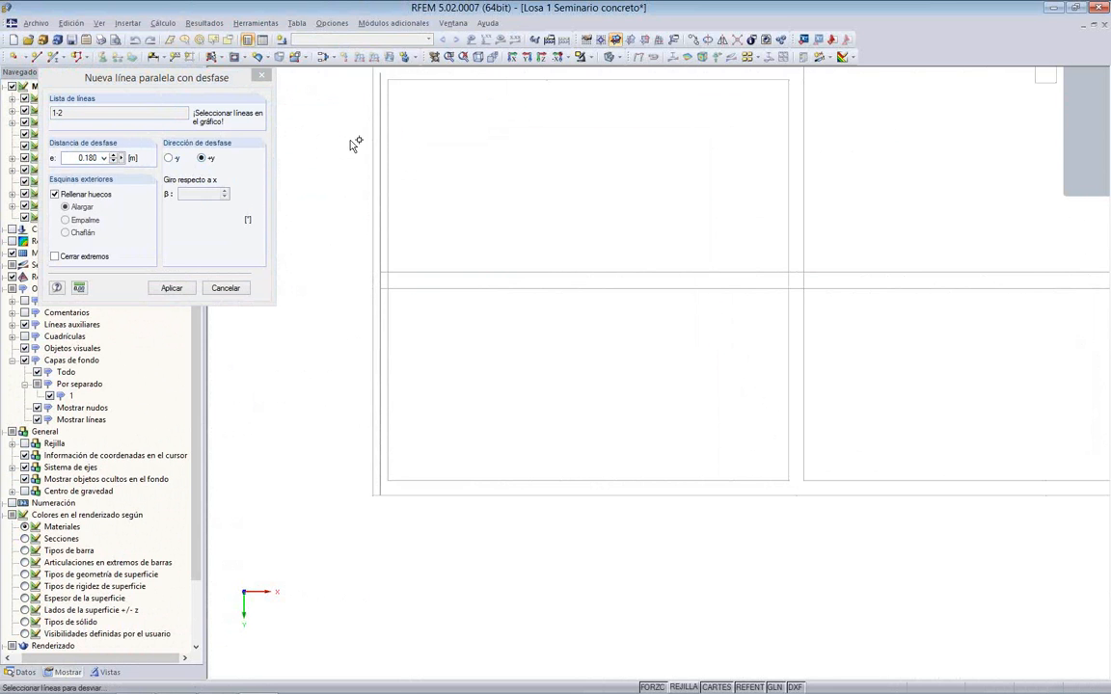
scroll(374, 257, "up", 3, "shift")
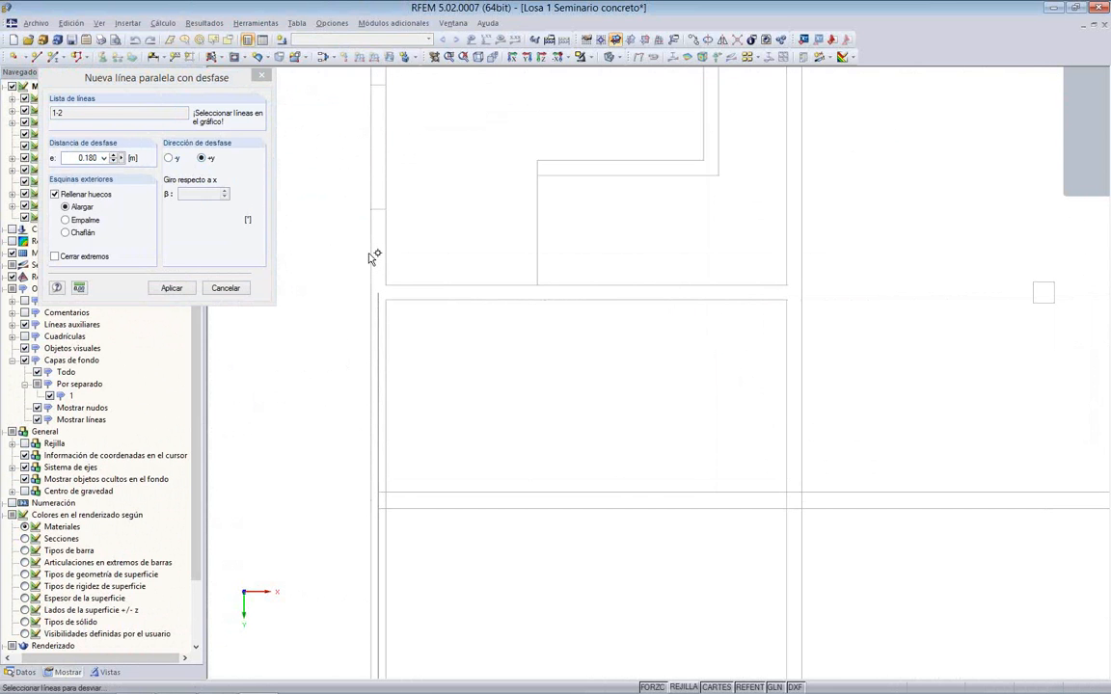
left_click(369, 253)
scroll(355, 193, "up", 1, "shift")
left_click(355, 271)
scroll(355, 270, "up", 2, "shift")
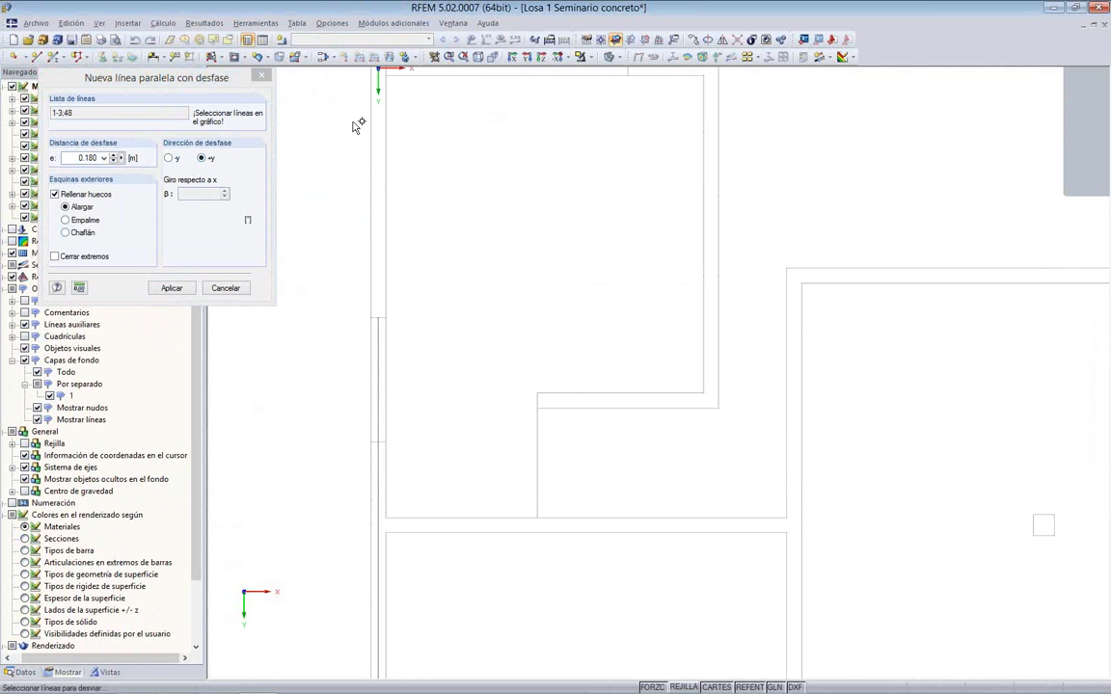
scroll(358, 126, "up", 2, "shift")
Step: Add the outer lines of the upper-left room's top wall, right wall and short return wall to the offset selection
left_click(402, 243)
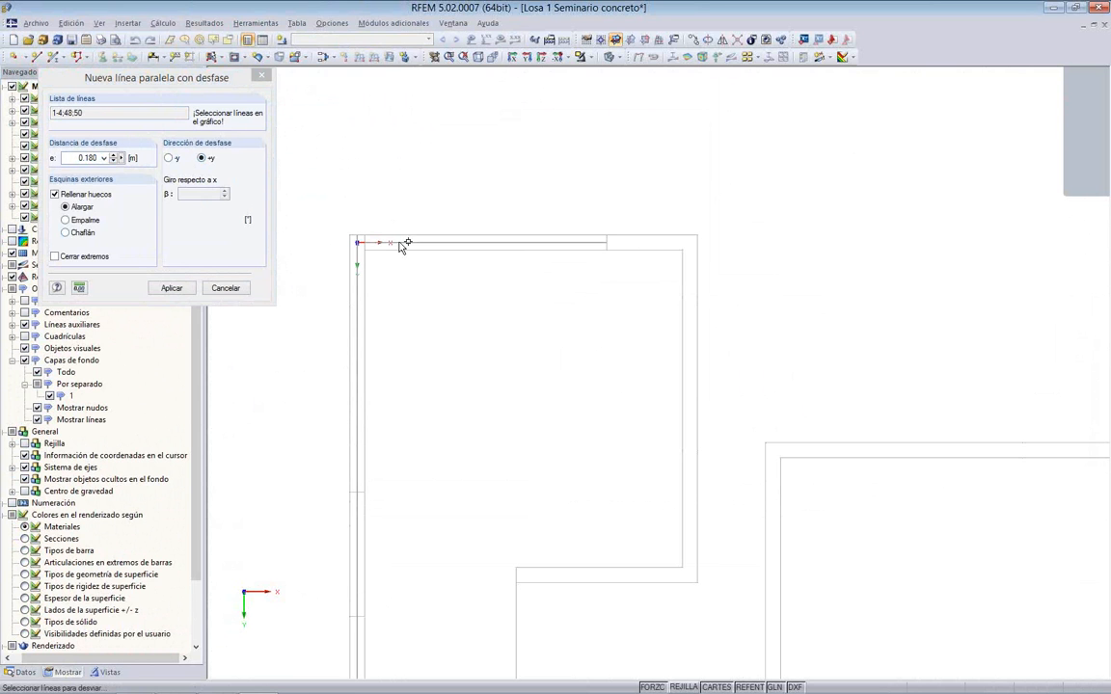
left_click(639, 236)
left_click(696, 278)
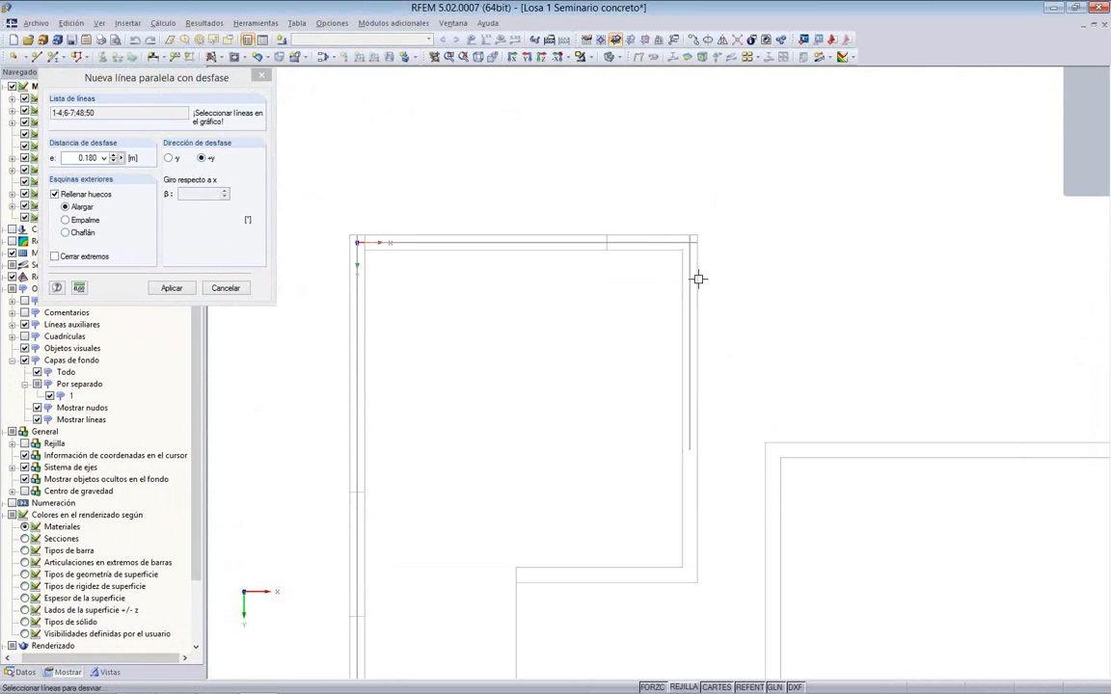
middle_click_drag(620, 429, 592, 384)
scroll(592, 383, "up", 1)
middle_click_drag(674, 461, 660, 278)
scroll(659, 278, "down", 1)
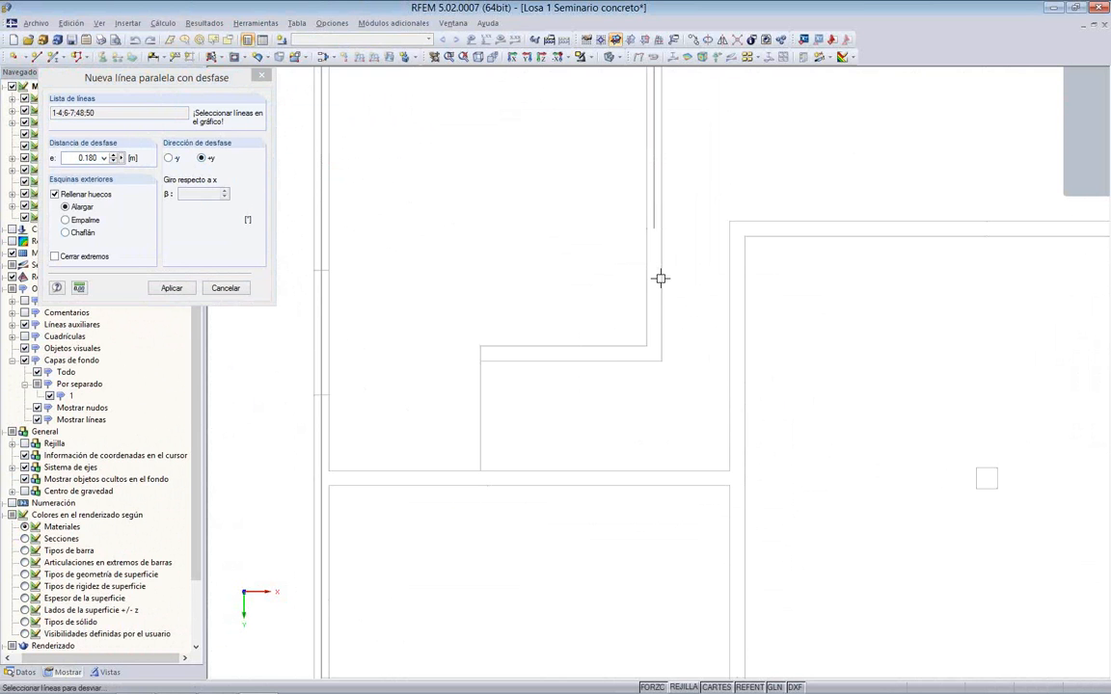
left_click(661, 279)
left_click(610, 361)
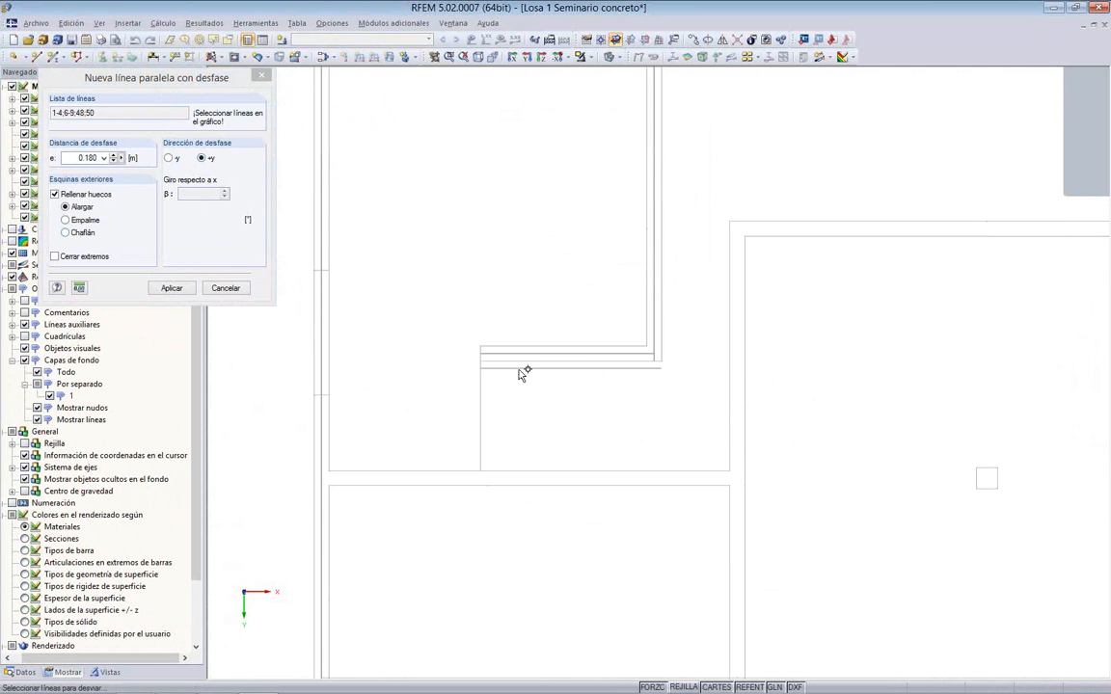
Step: Add the horizontal wall below the upper-left room and the large room's left wall to the offset selection
middle_click_drag(524, 372, 597, 274)
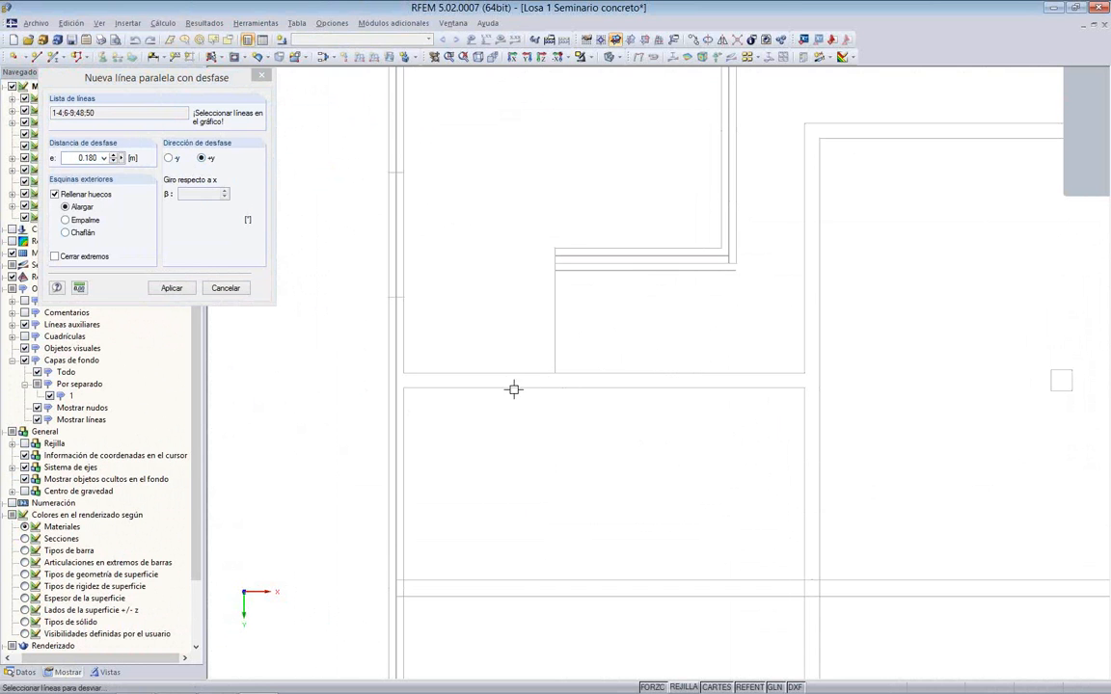
left_click(518, 386)
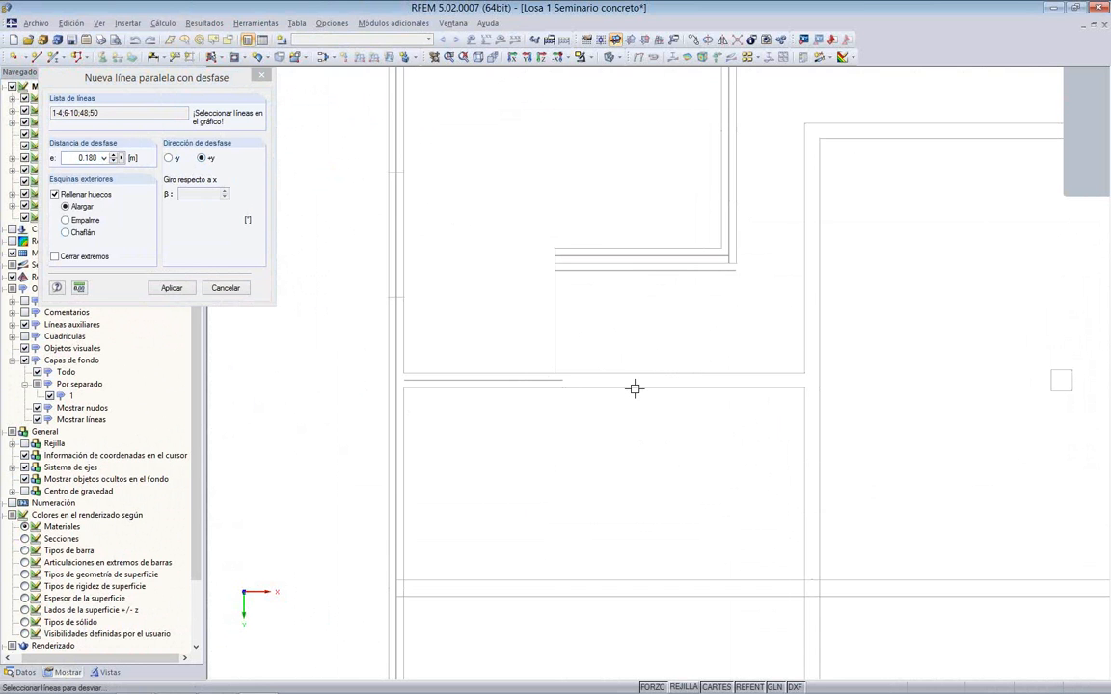
left_click(821, 328)
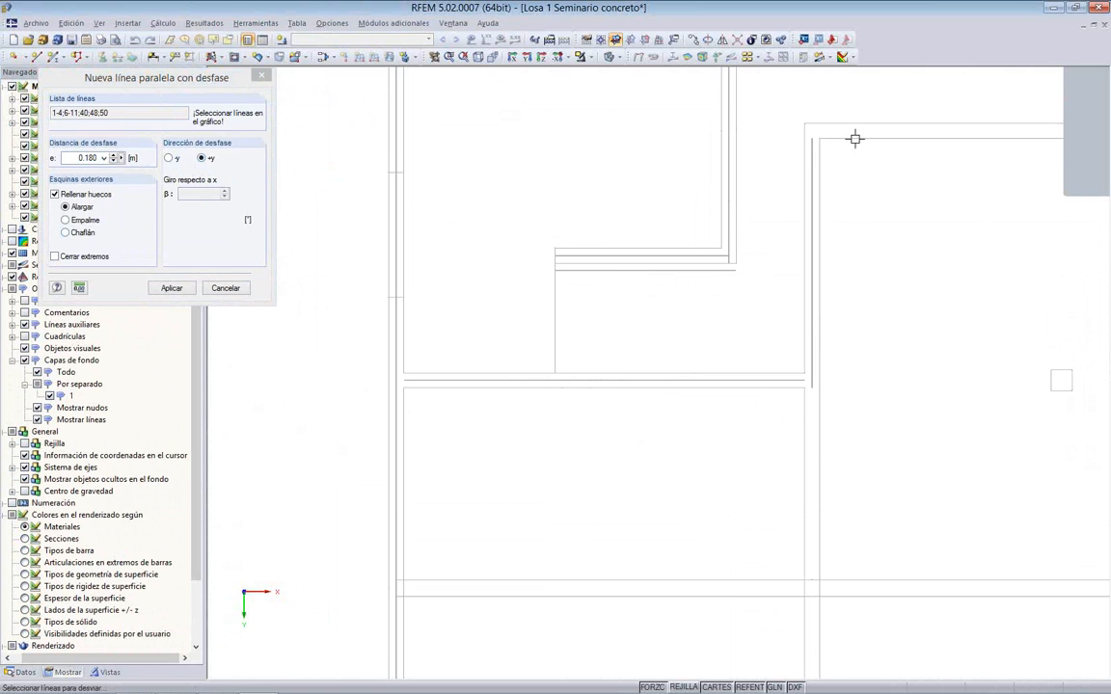
Step: Add the outer lines of the large room's top wall and the plan's full right wall to the offset selection
left_click(908, 124)
middle_click_drag(1034, 238, 651, 251)
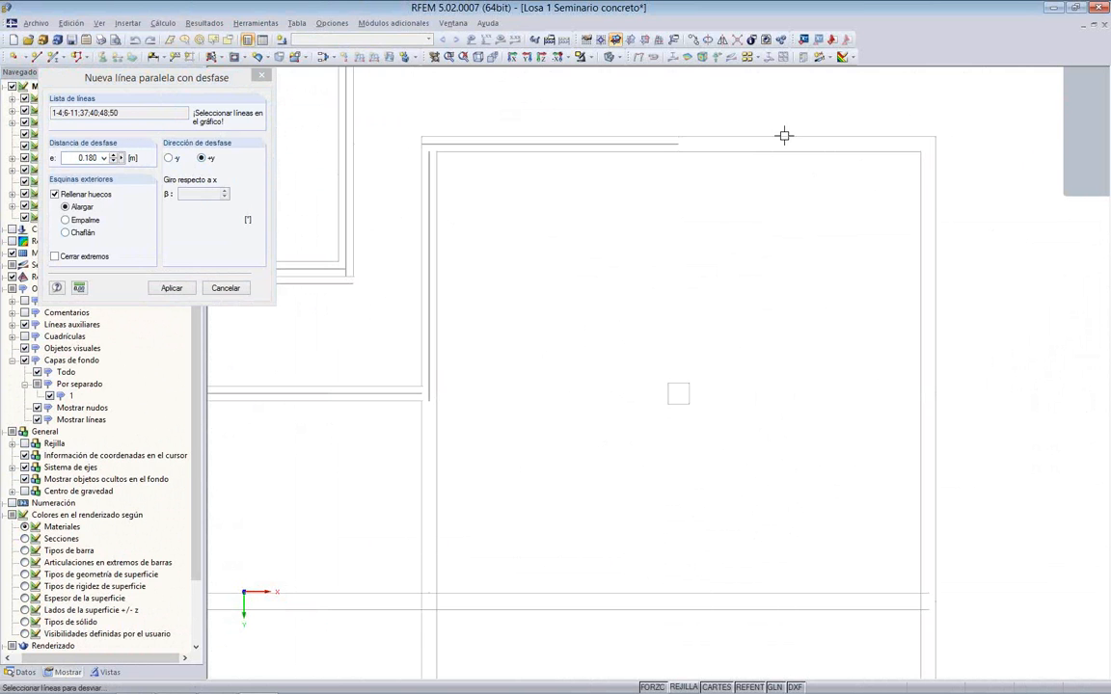
left_click(783, 136)
left_click(934, 194)
middle_click_drag(907, 508, 816, 256)
scroll(821, 258, "down", 1)
left_click(841, 360)
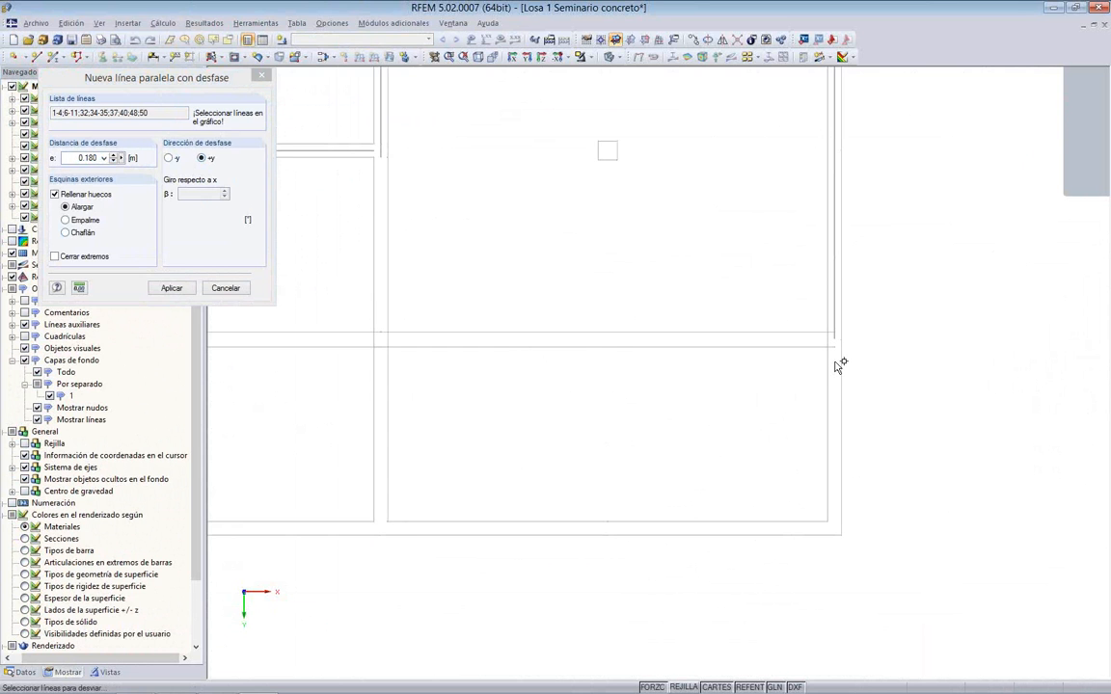
Step: Add all outer line segments of the plan's bottom wall to the offset selection
middle_click_drag(741, 450, 781, 310)
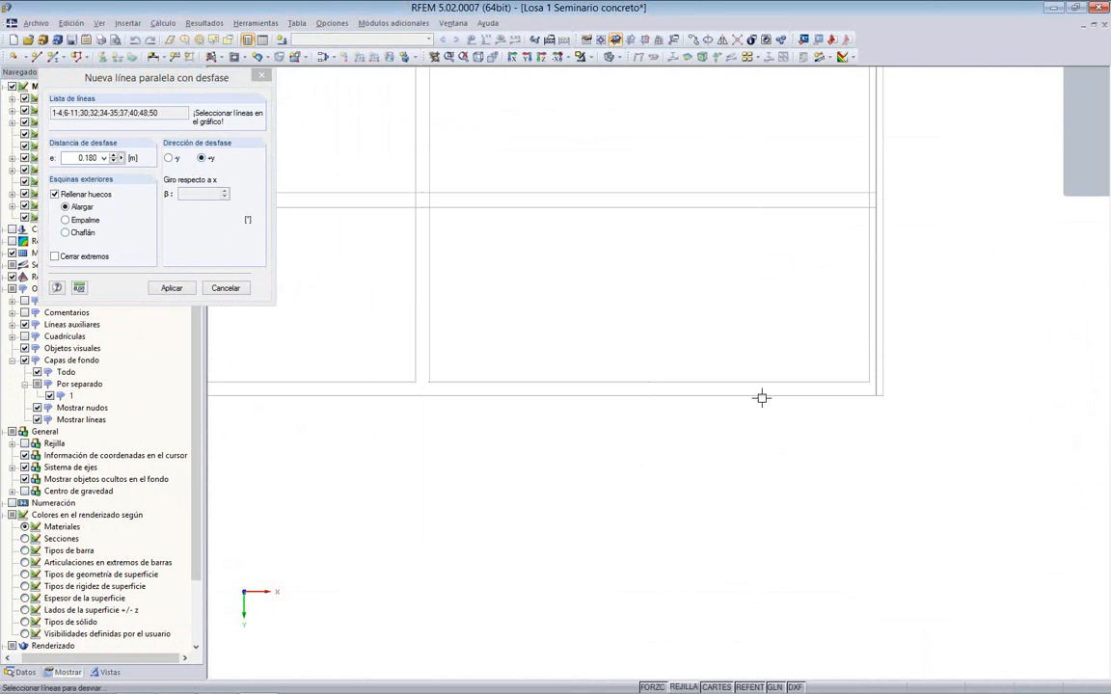
left_click(760, 396)
middle_click_drag(607, 331, 772, 267)
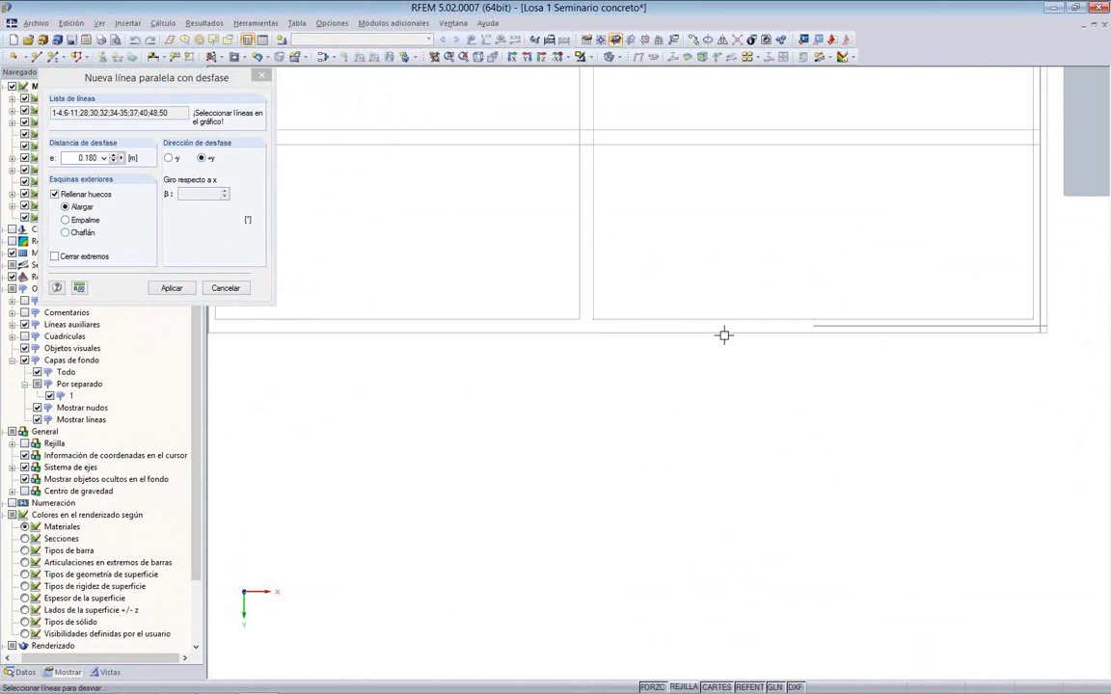
left_click(723, 333)
left_click(541, 334)
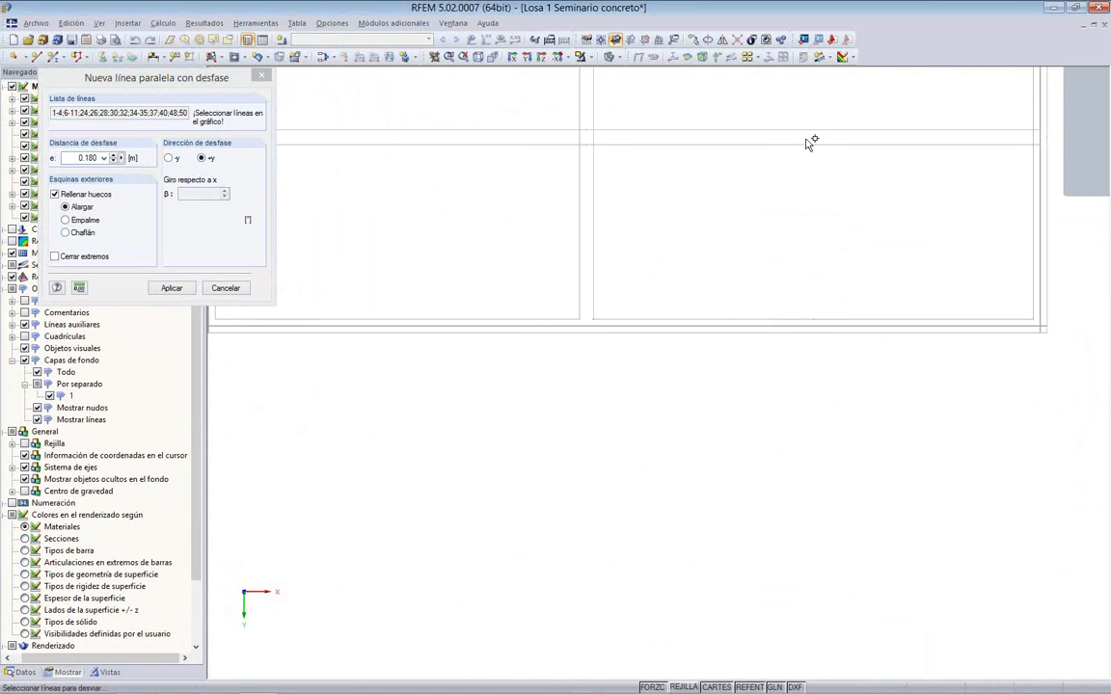
Step: Add the long interior horizontal wall and the lower interior vertical wall to the offset selection
left_click(798, 142)
left_click(808, 127)
left_click(534, 131)
middle_click_drag(471, 220, 801, 267)
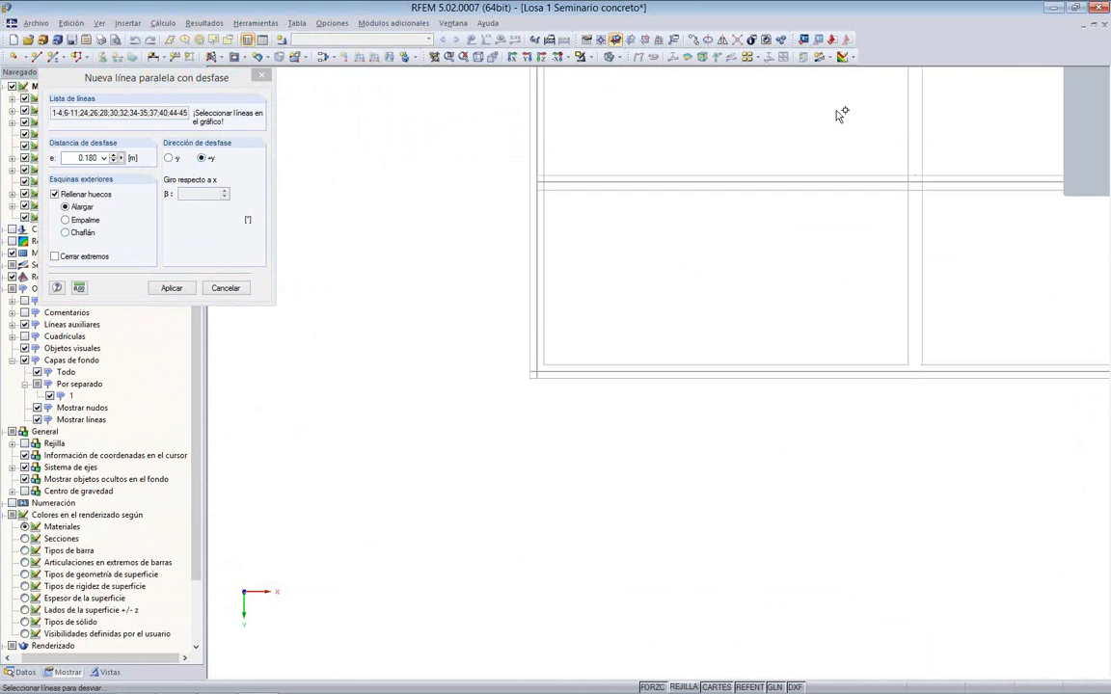
middle_click_drag(681, 205, 547, 292)
scroll(765, 188, "up", 1)
left_click(775, 184)
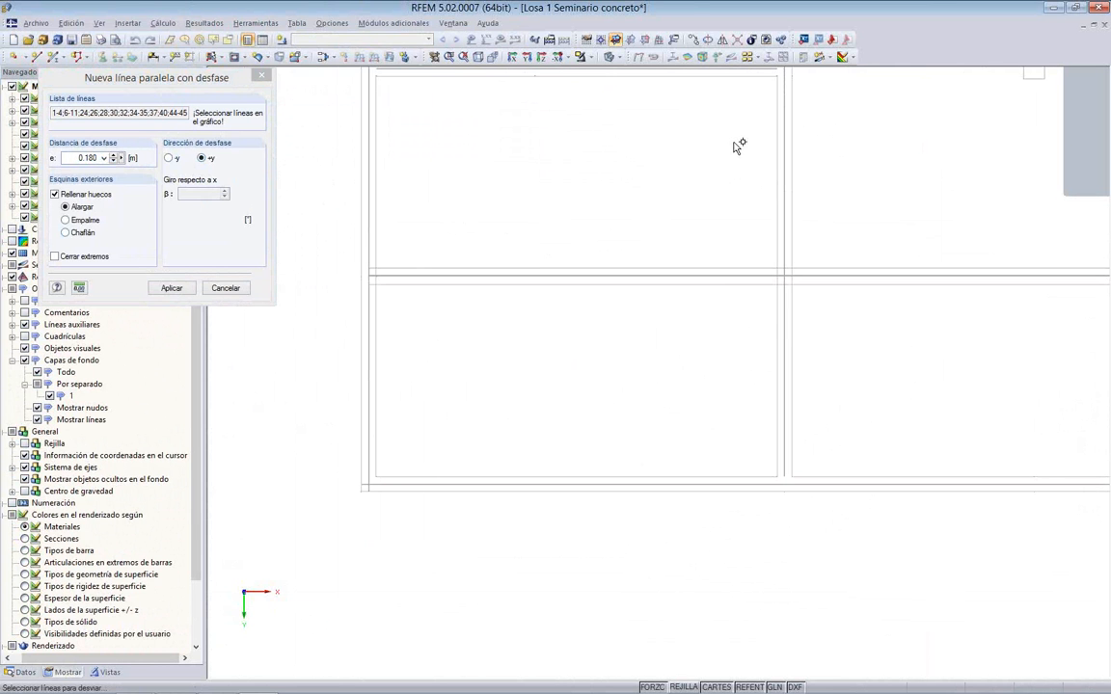
Step: Apply the parallel offset to the selected wall lines and finish the parallel line command
scroll(725, 275, "down", 4)
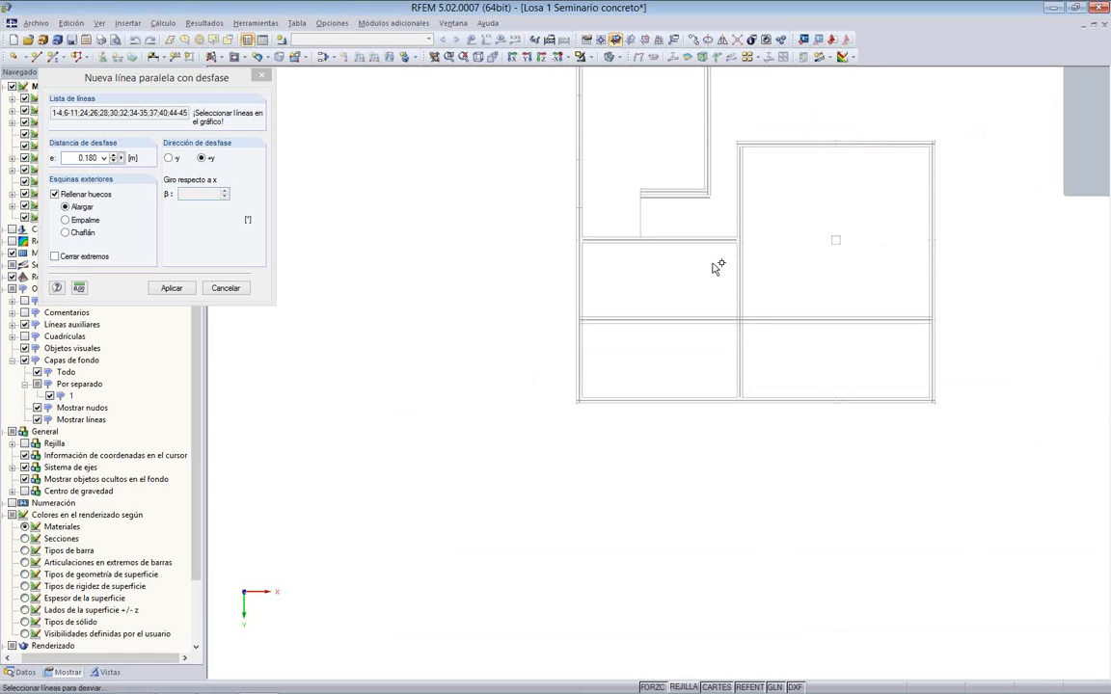
middle_click_drag(711, 210, 684, 286)
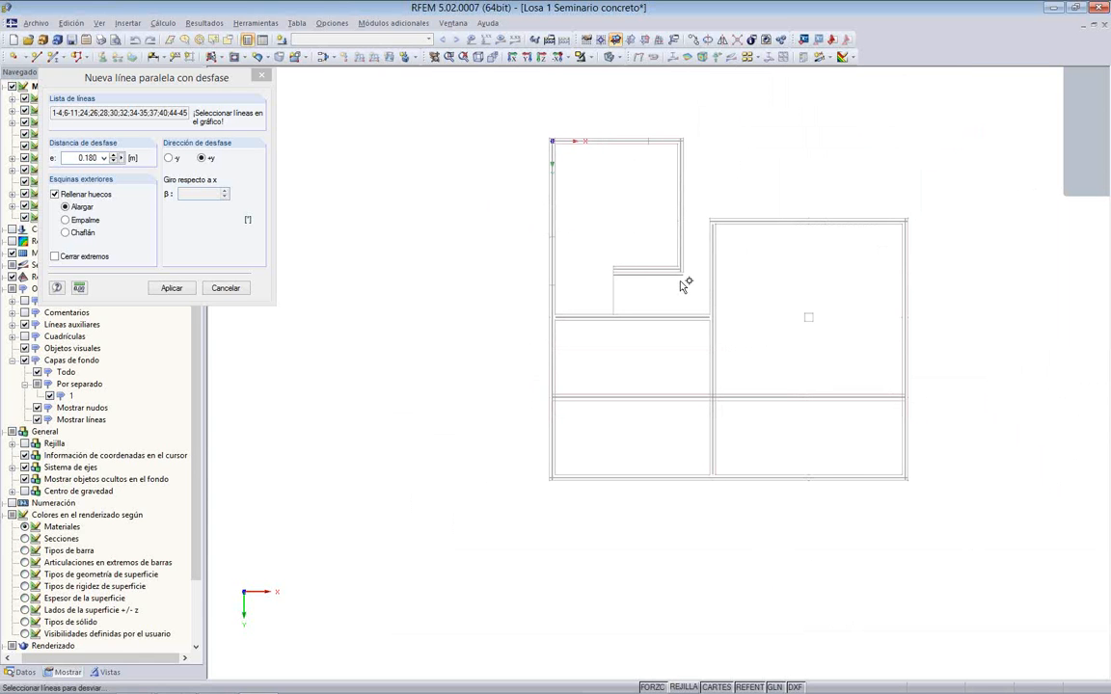
left_click(170, 288)
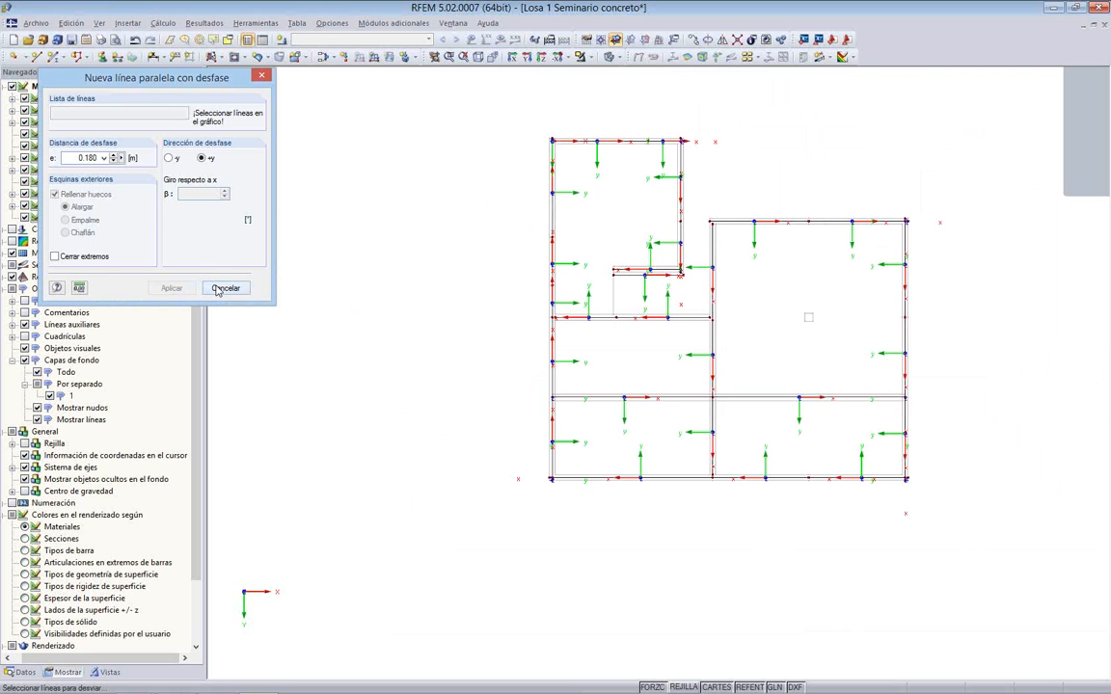
key("Escape")
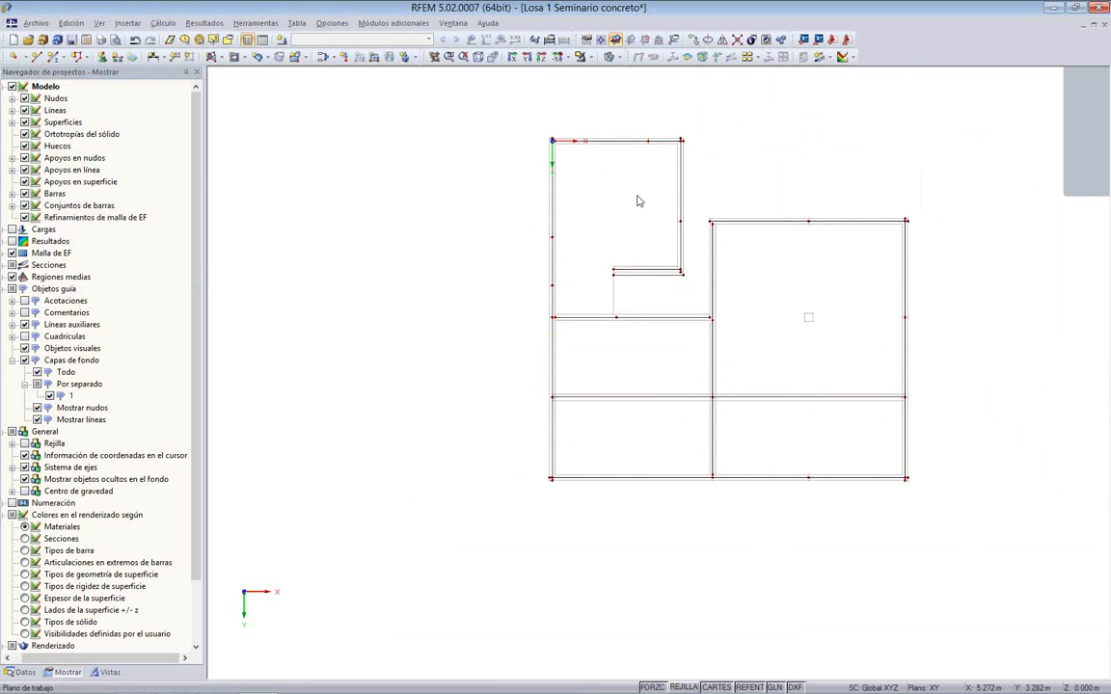
Step: Hide the background layers so only the generated model lines are displayed
scroll(631, 207, "up", 3)
scroll(632, 210, "up", 2)
mouse_move(627, 231)
middle_mouse_down()
mouse_move(451, 136)
mouse_move(510, 205)
middle_mouse_up()
scroll(454, 166, "down", 2)
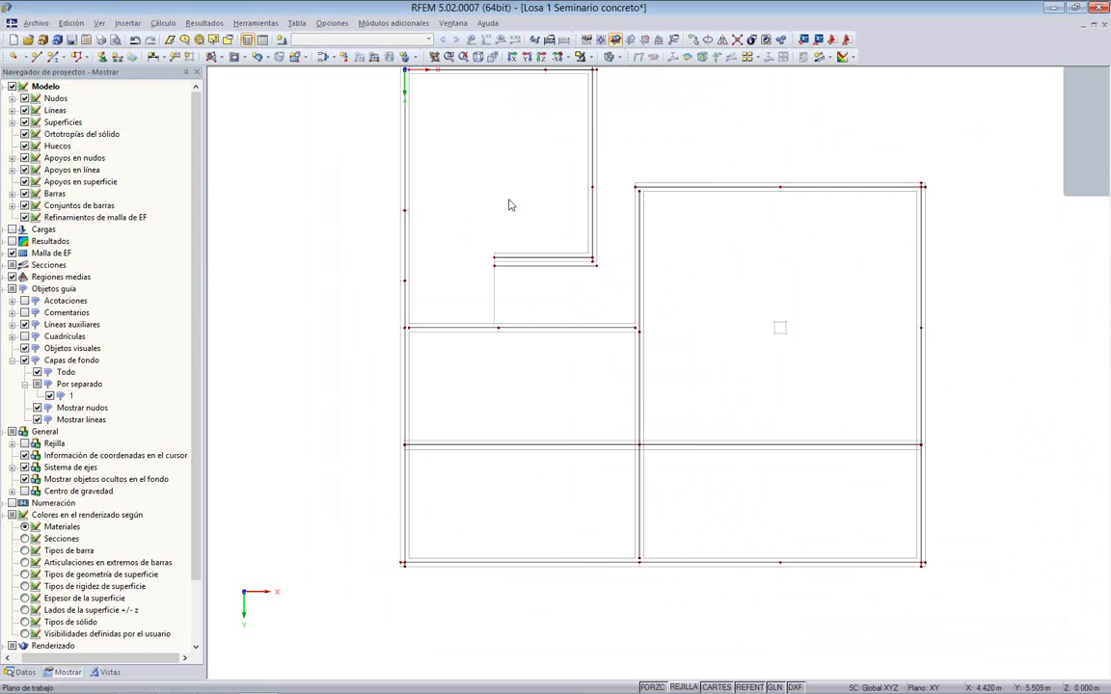
left_click(24, 359)
middle_click_drag(472, 157, 473, 192)
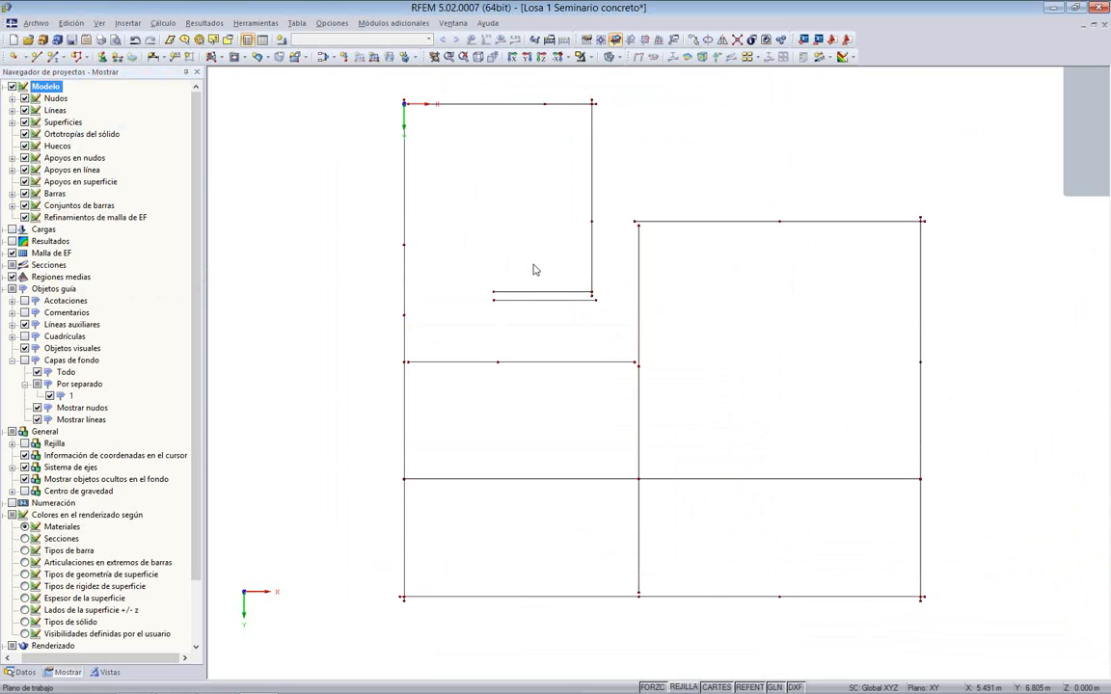
Step: Delete the surplus parallel line and leftover stub just below the upper-left room's short return wall
scroll(537, 270, "up", 4)
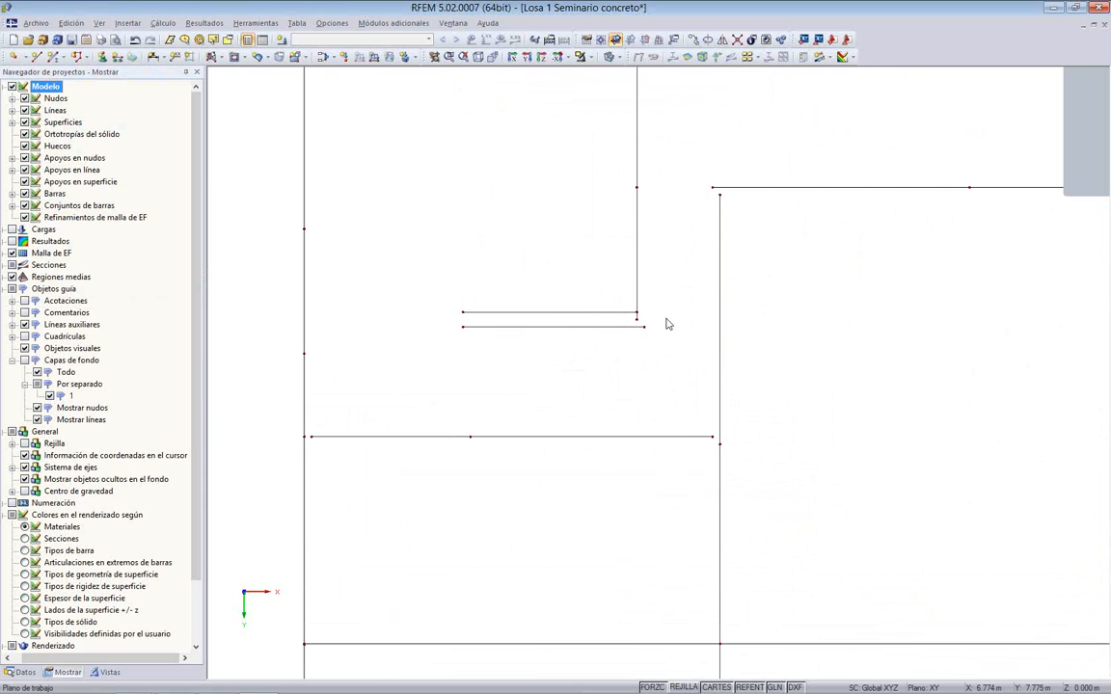
left_click_drag(665, 321, 460, 353)
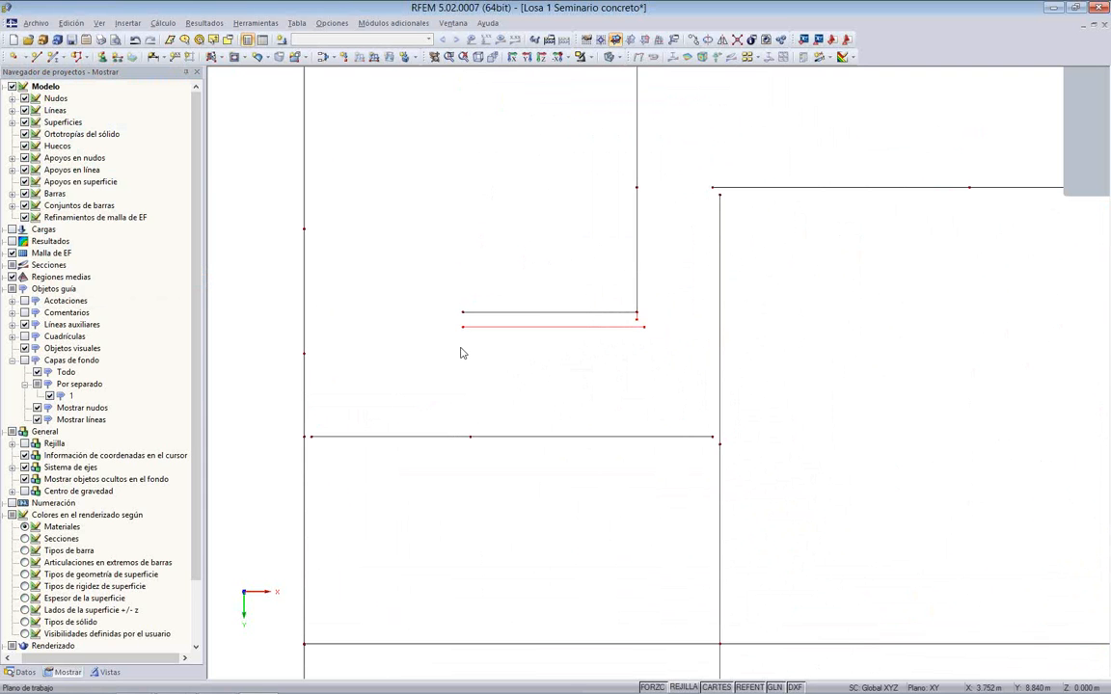
key("Delete")
Step: Turn on the numbering display for the model's nodes and lines
right_click(467, 218)
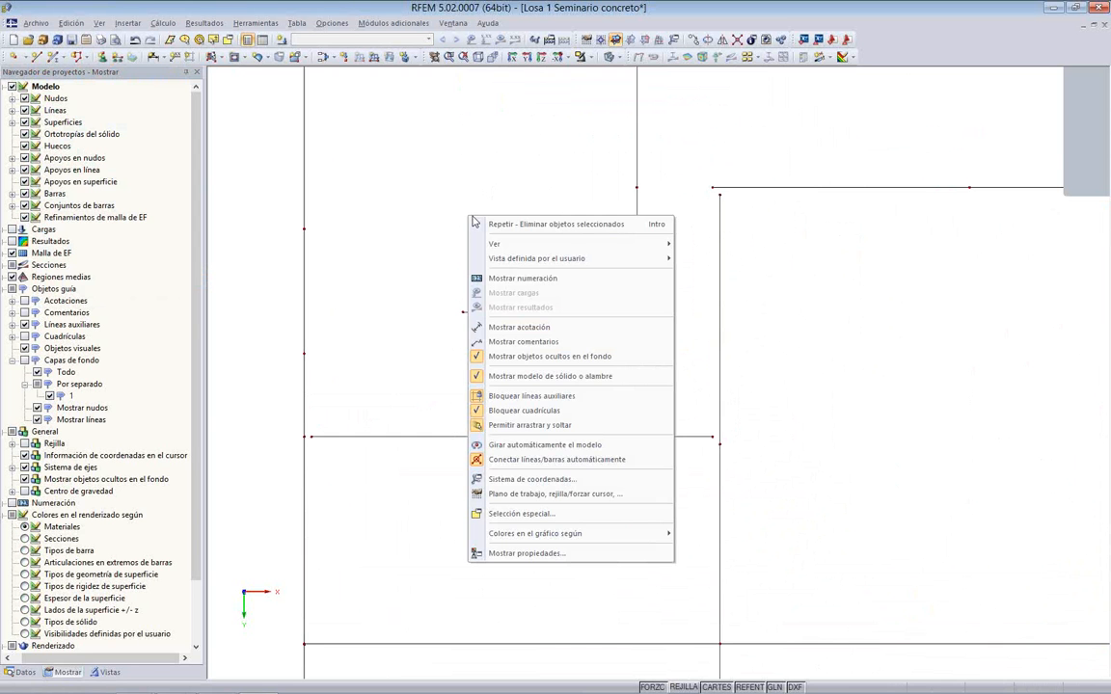
left_click(501, 279)
scroll(418, 356, "up", 2)
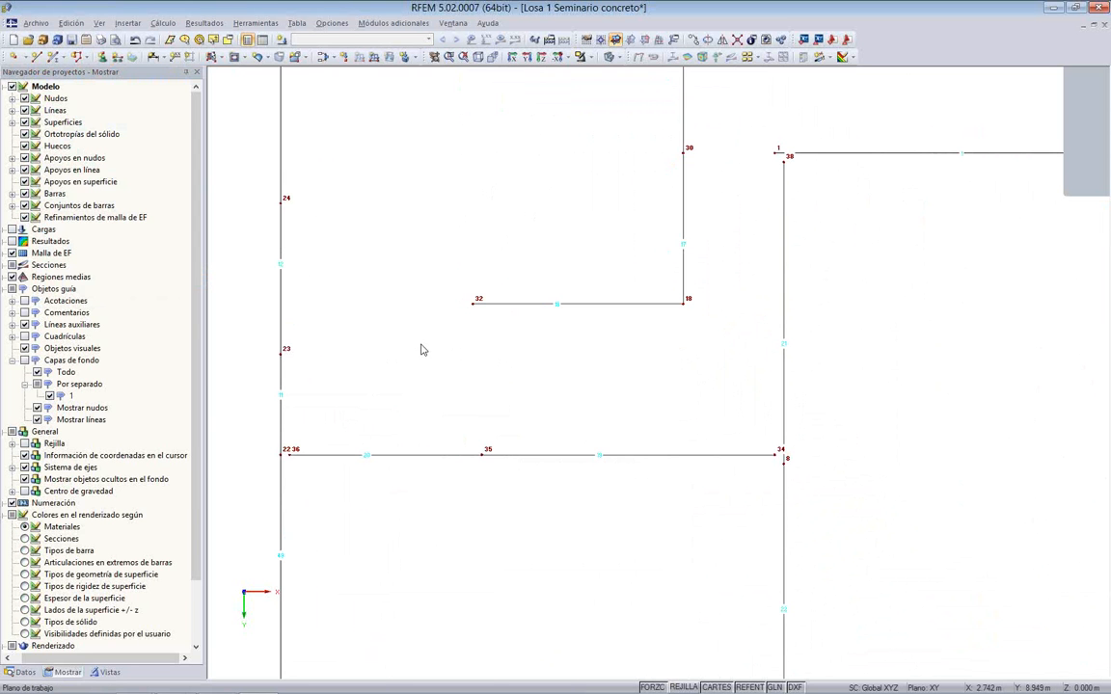
Step: Draw a 3 m wall line from node 32 down to the horizontal wall line, ending at X 3.820, Y 11.000
left_click(36, 56)
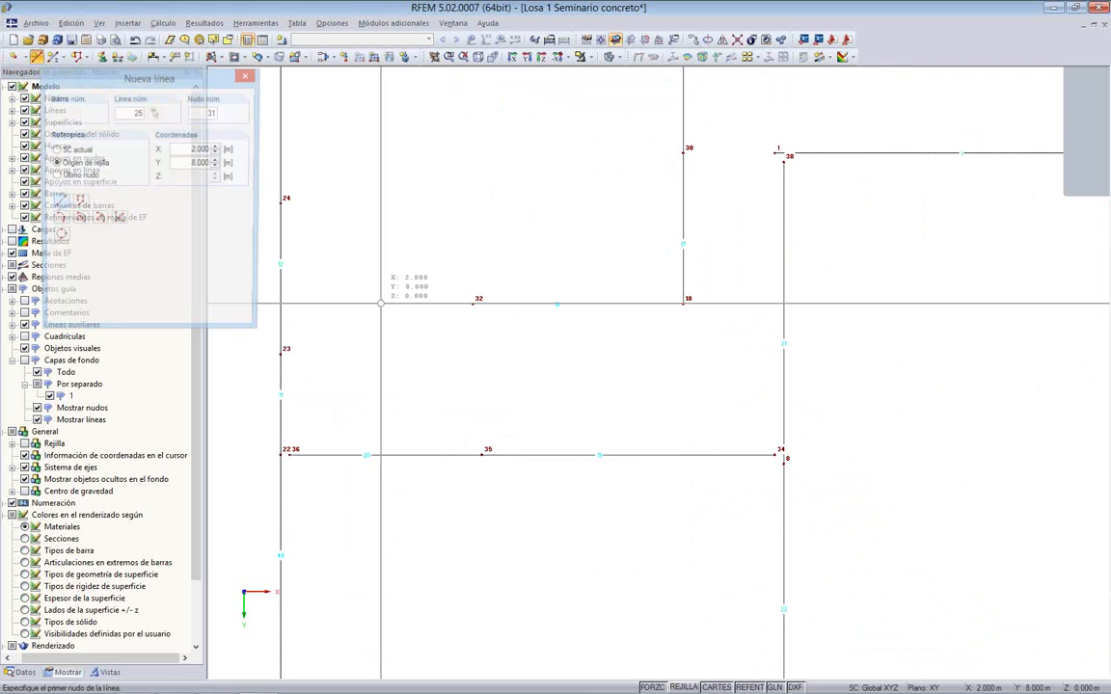
left_click(474, 303)
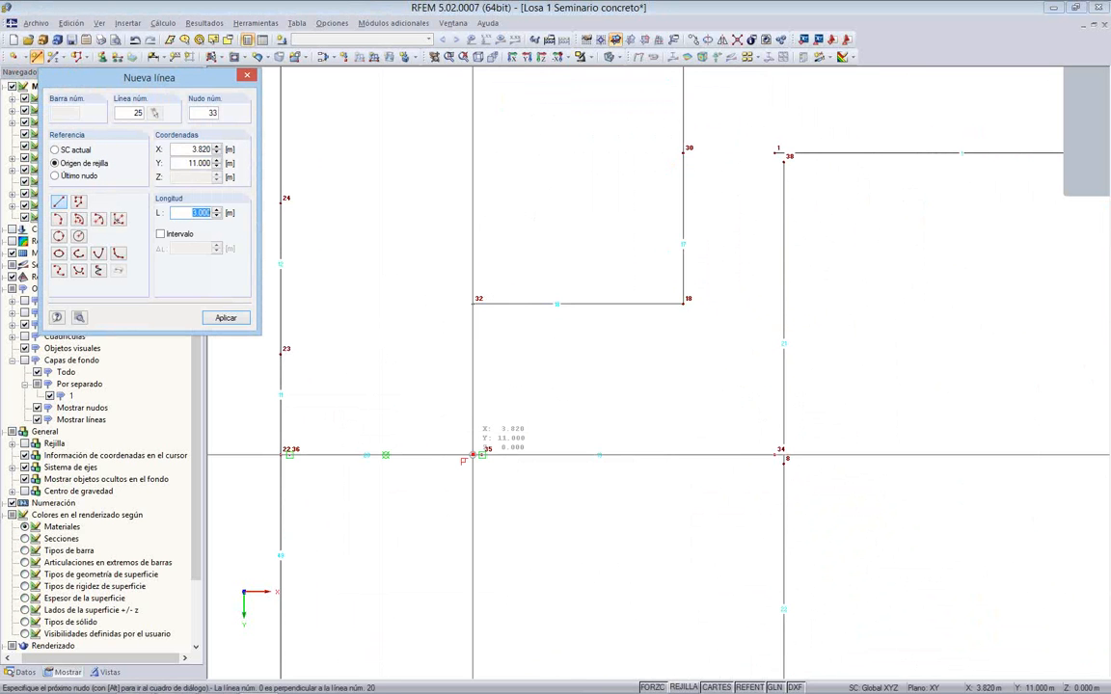
left_click(473, 455)
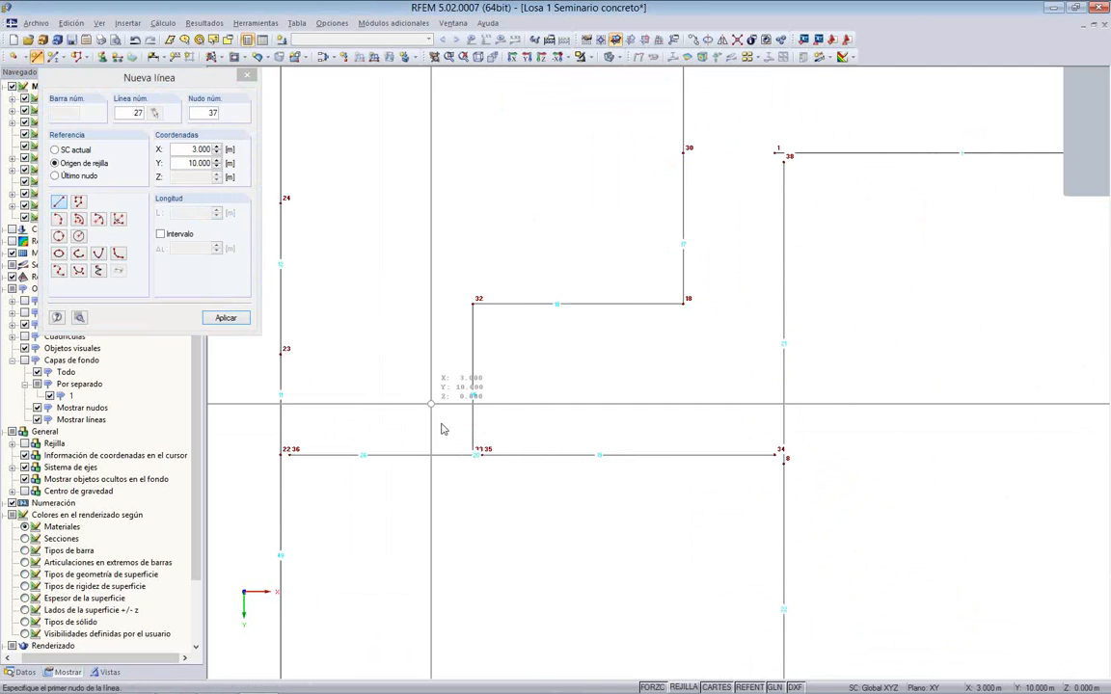
key("Escape")
Step: Move node 35 onto the new wall line's lower end node so the short segment beside it collapses
scroll(438, 338, "up", 2)
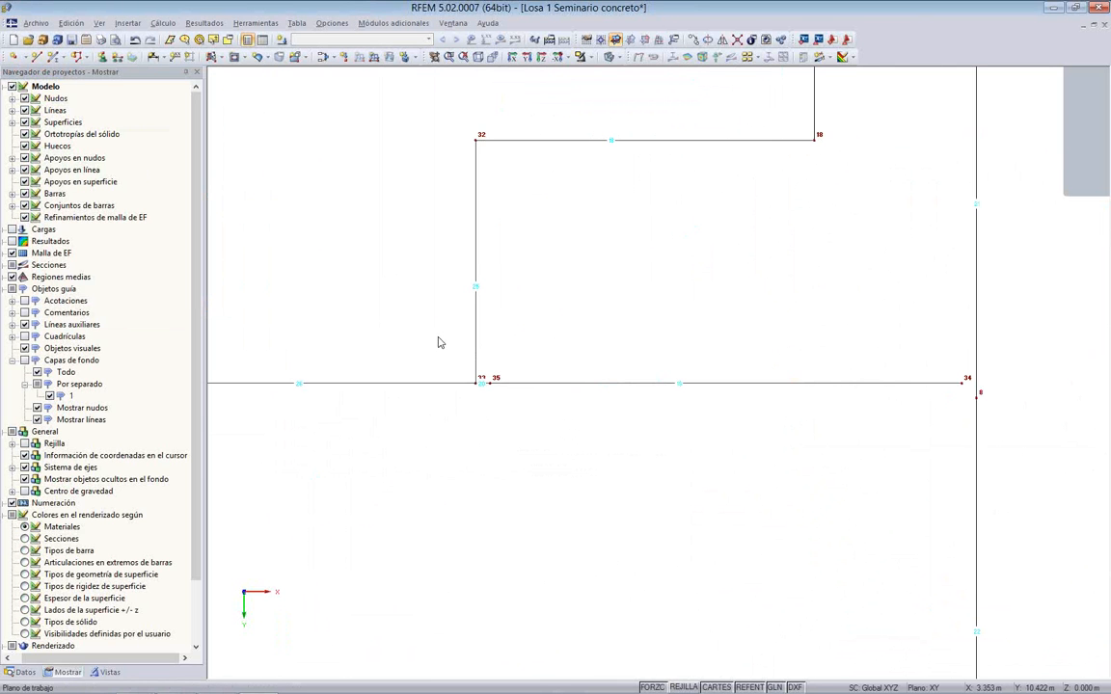
scroll(461, 374, "up", 1)
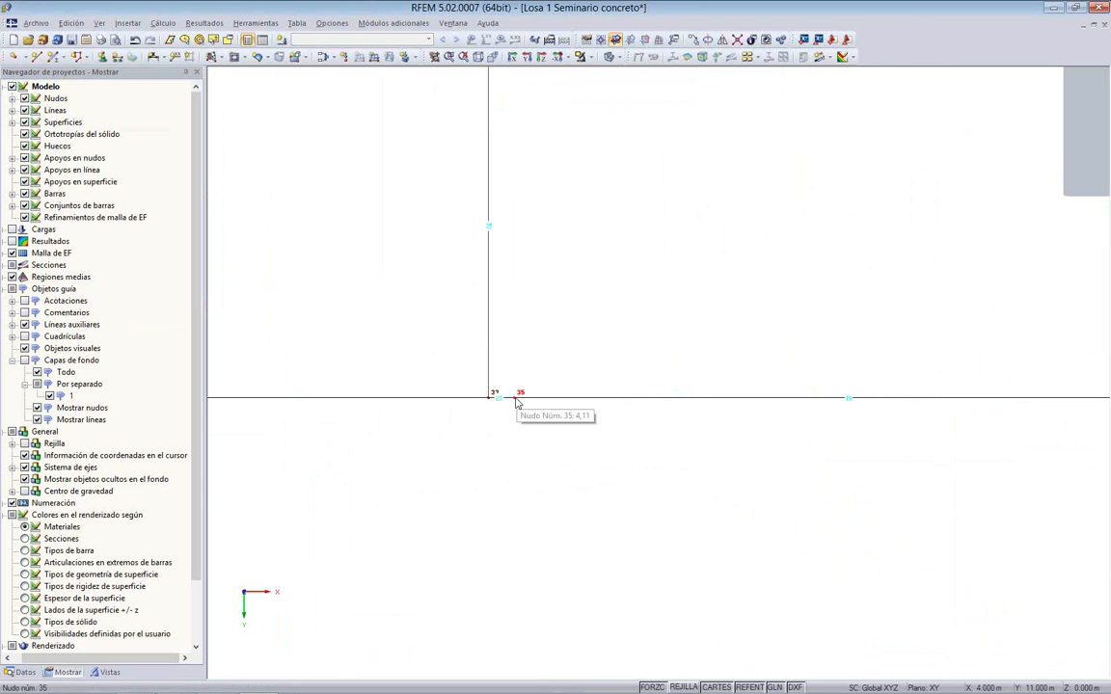
left_click_drag(516, 404, 492, 403)
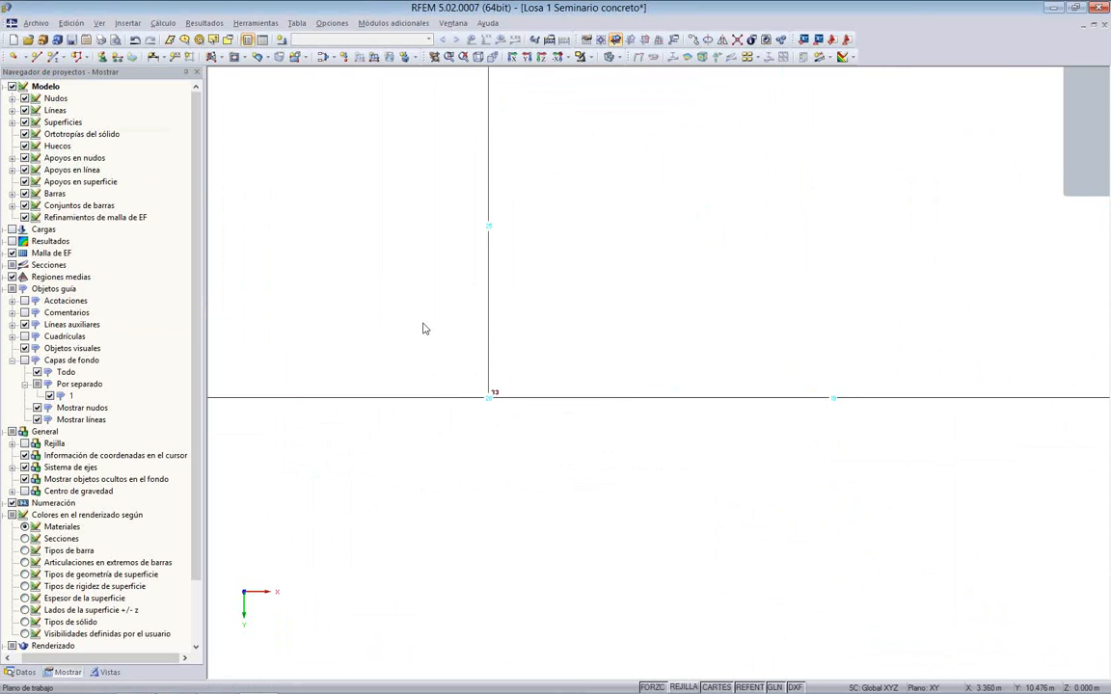
Step: Connect the same horizontal wall line to the left outer wall by moving end node 36 onto node 22
scroll(342, 270, "down", 2)
scroll(562, 226, "down", 2)
scroll(398, 289, "up", 3)
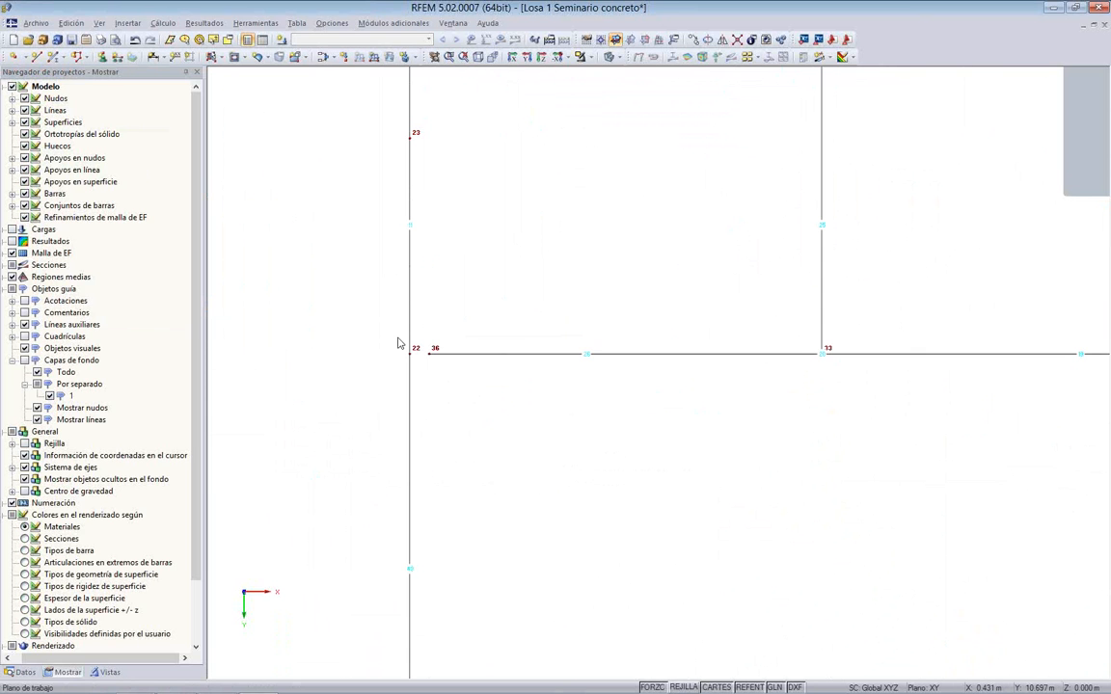
scroll(439, 318, "up", 2)
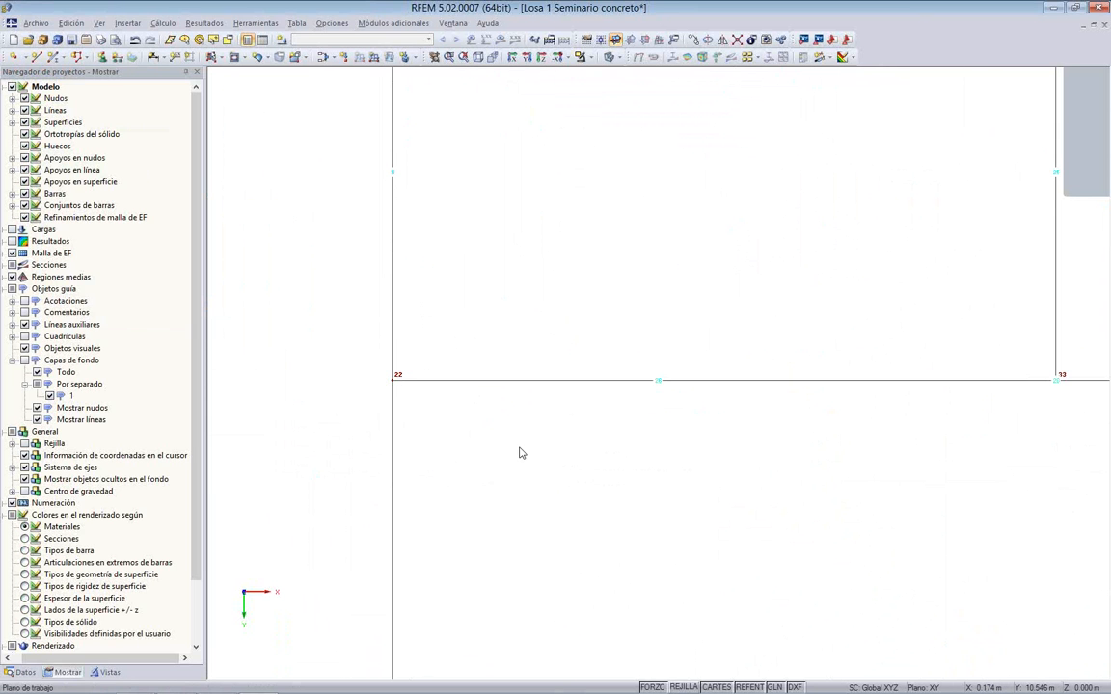
Step: Extend the upper-left room's top wall line to the left outer wall by moving node 27 to the origin
middle_click_drag(482, 70, 582, 476)
middle_click_drag(569, 354, 527, 552)
middle_click_drag(565, 106, 534, 361)
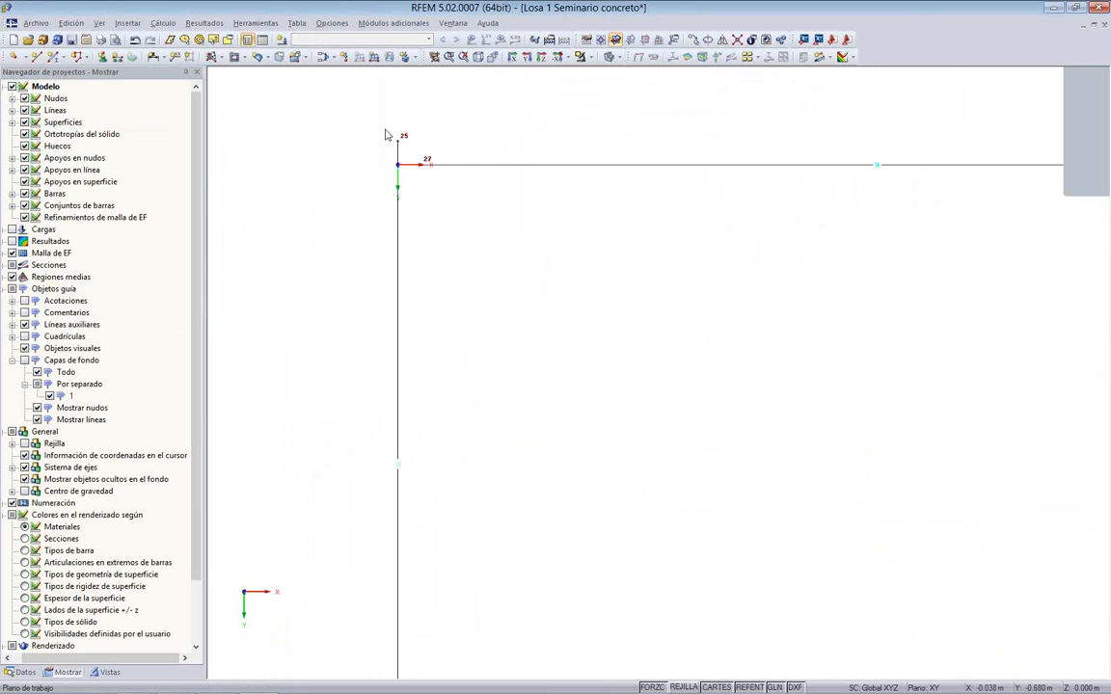
scroll(384, 145, "up", 2)
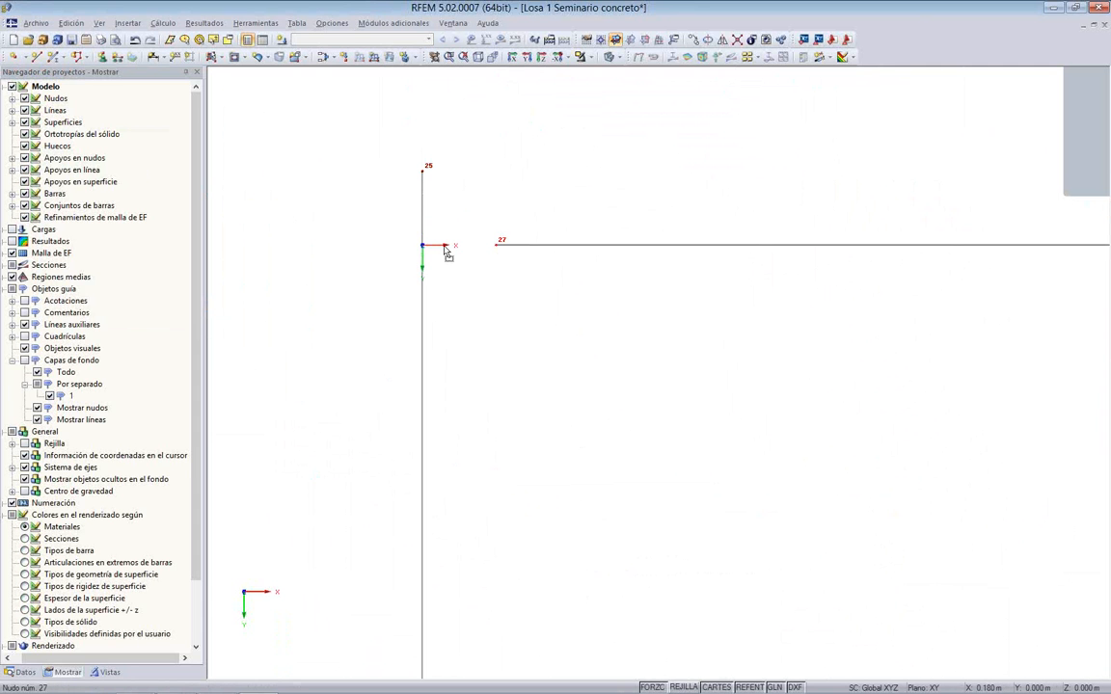
Step: Remove the short stub above the origin corner by merging node 25 into node 27
left_click(424, 171)
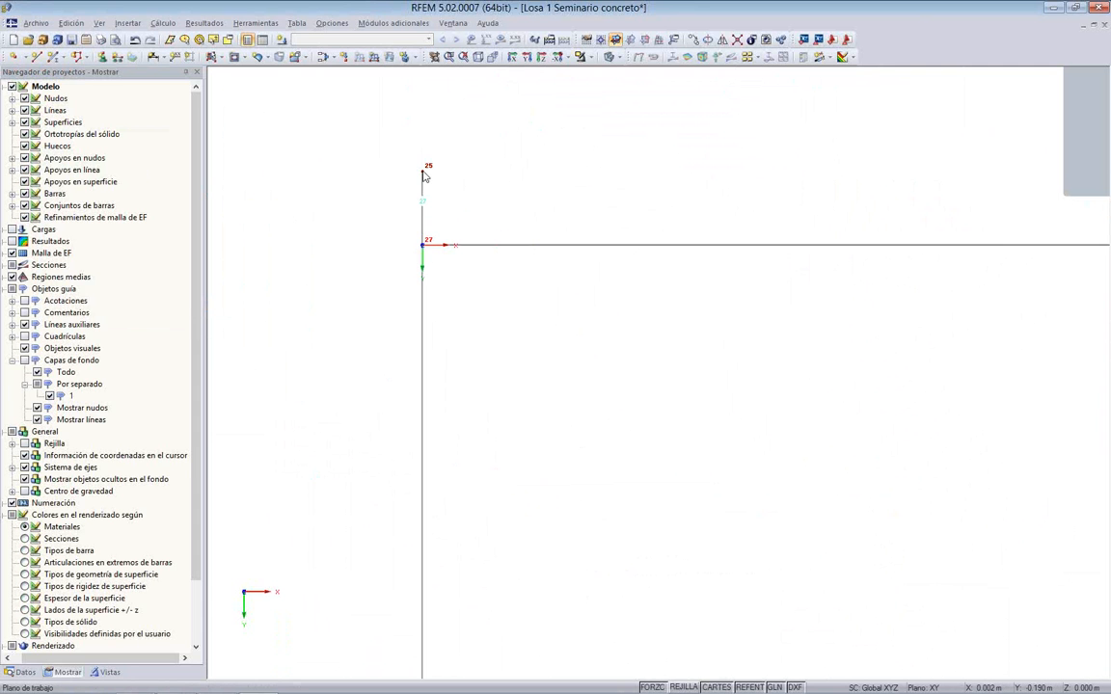
left_click(425, 247)
scroll(415, 248, "down", 3)
scroll(418, 251, "up", 2)
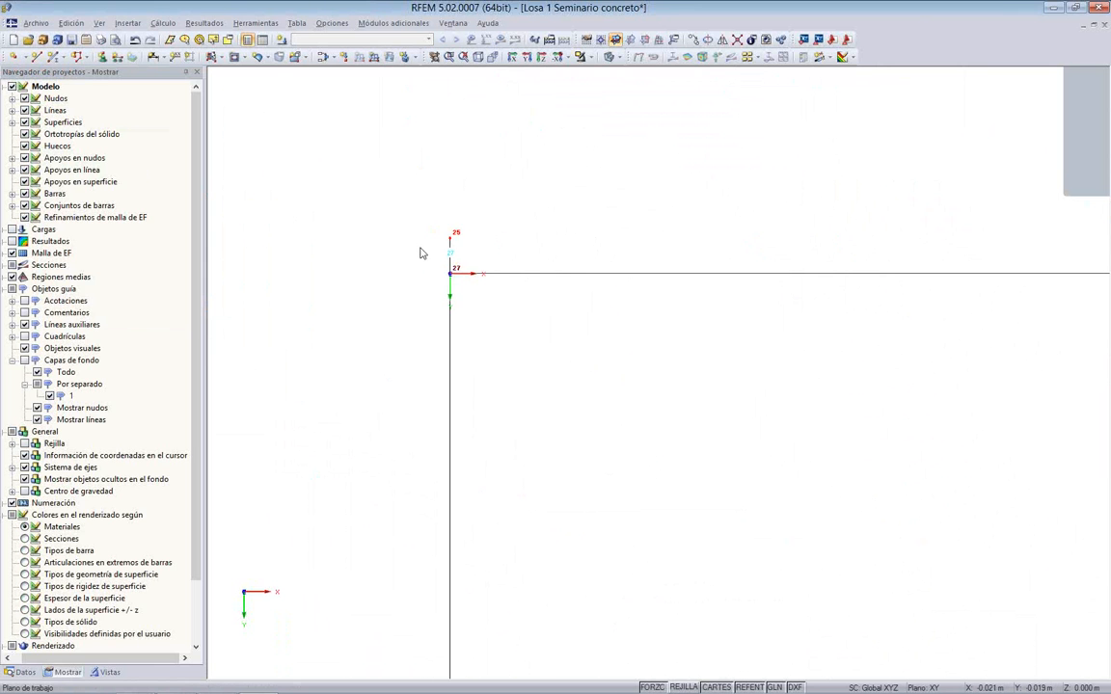
scroll(419, 252, "up", 1)
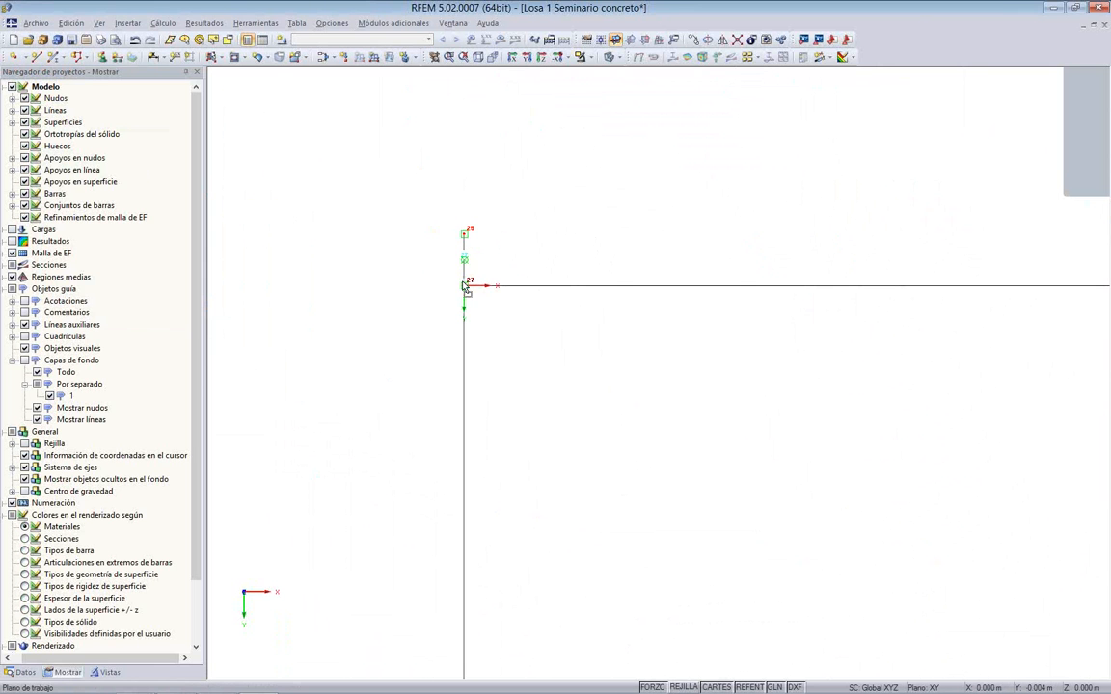
scroll(465, 278, "down", 3)
scroll(474, 274, "up", 3)
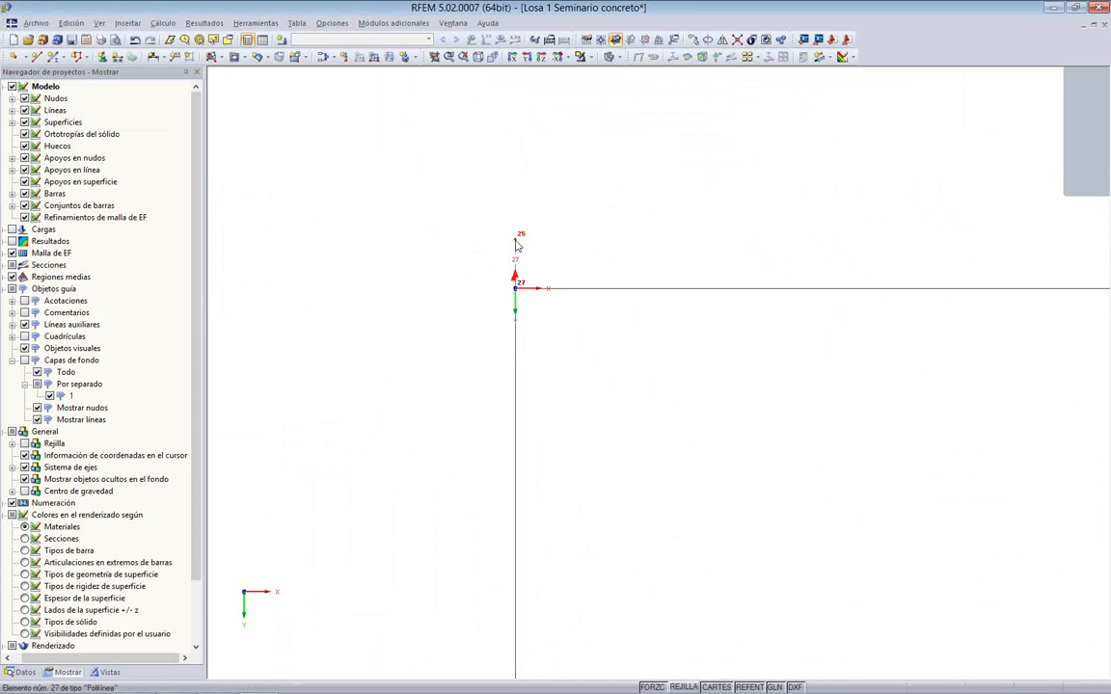
left_click(517, 289)
key("Delete")
Step: Clean up the upper-left room's top-right corner by collapsing stub end nodes 28 and 29 onto the corner node
scroll(483, 288, "down", 2)
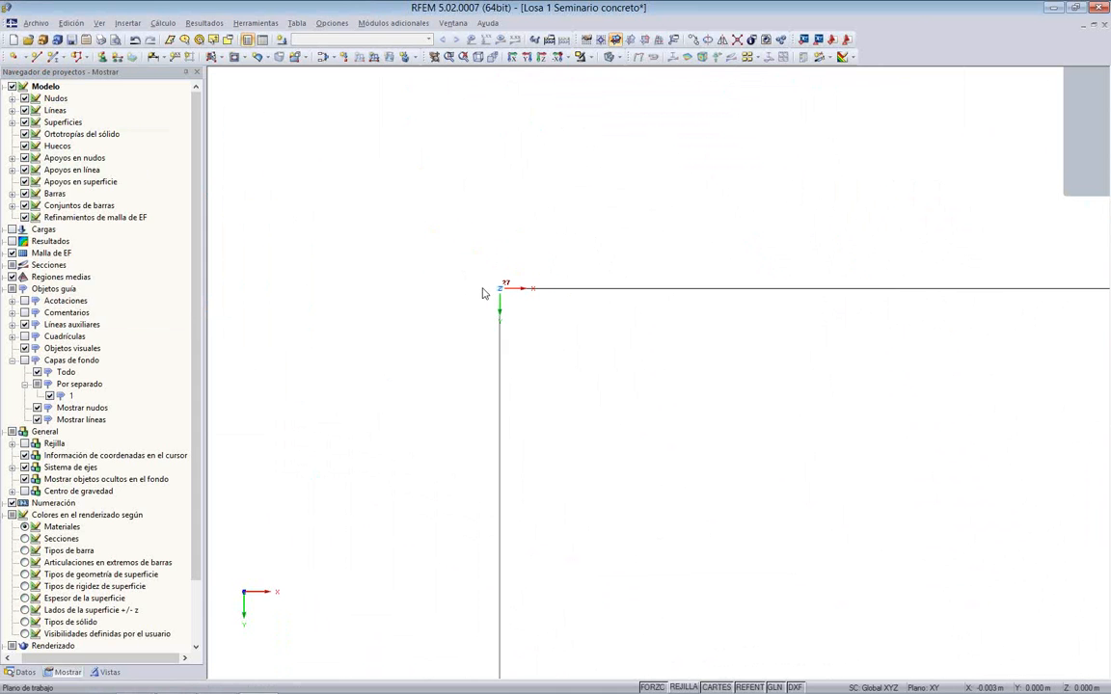
scroll(483, 293, "down", 2)
scroll(574, 258, "down", 3)
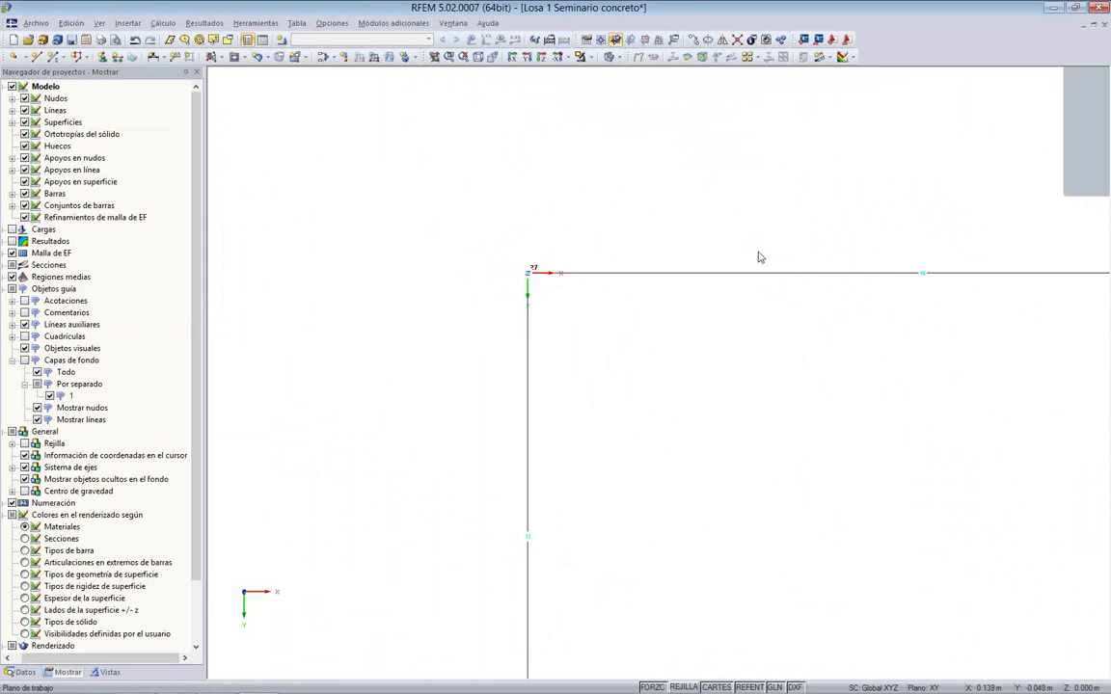
scroll(763, 253, "down", 3)
middle_click_drag(862, 186, 532, 167)
scroll(690, 229, "up", 1)
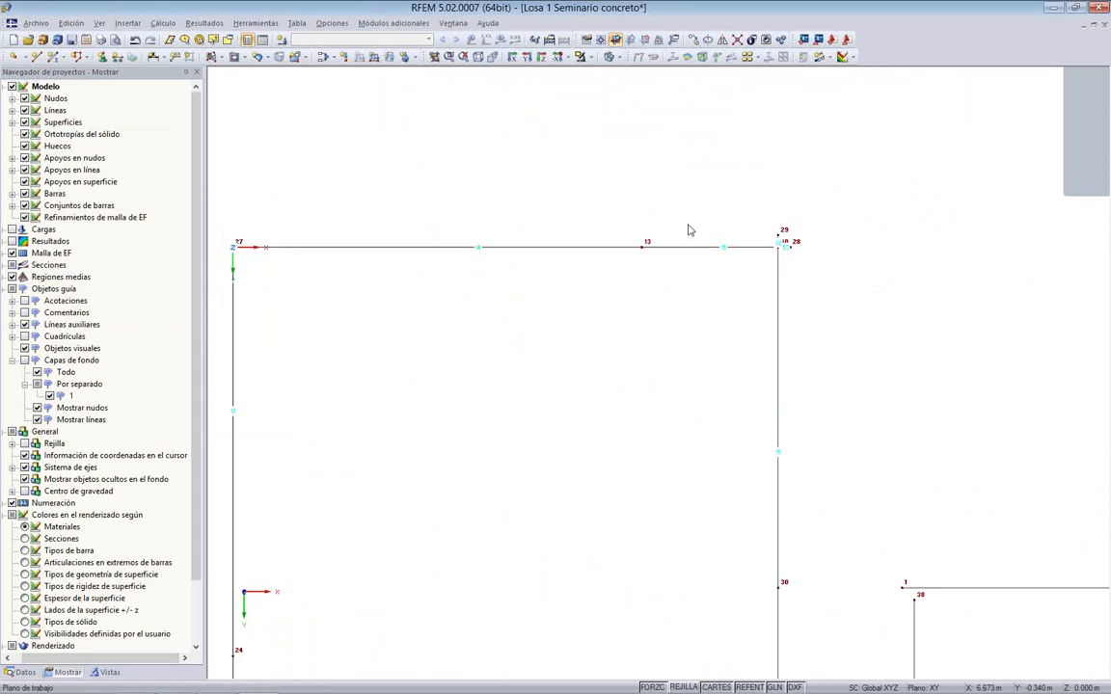
scroll(722, 213, "up", 1)
middle_click_drag(721, 213, 497, 152)
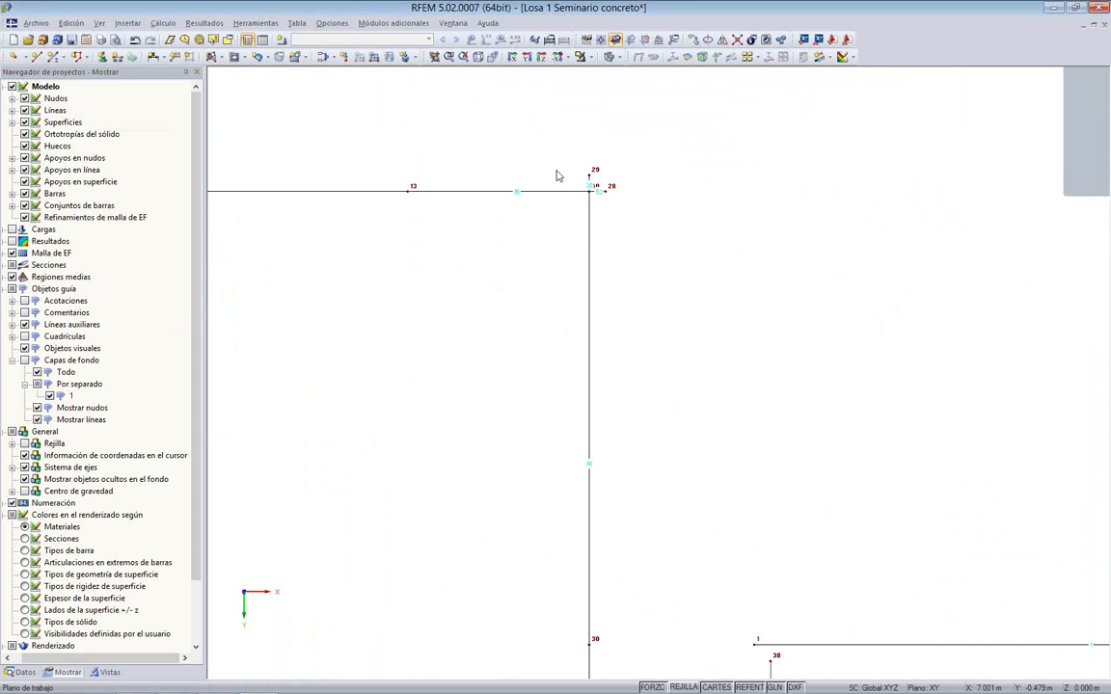
scroll(590, 168, "up", 1)
scroll(596, 170, "up", 1)
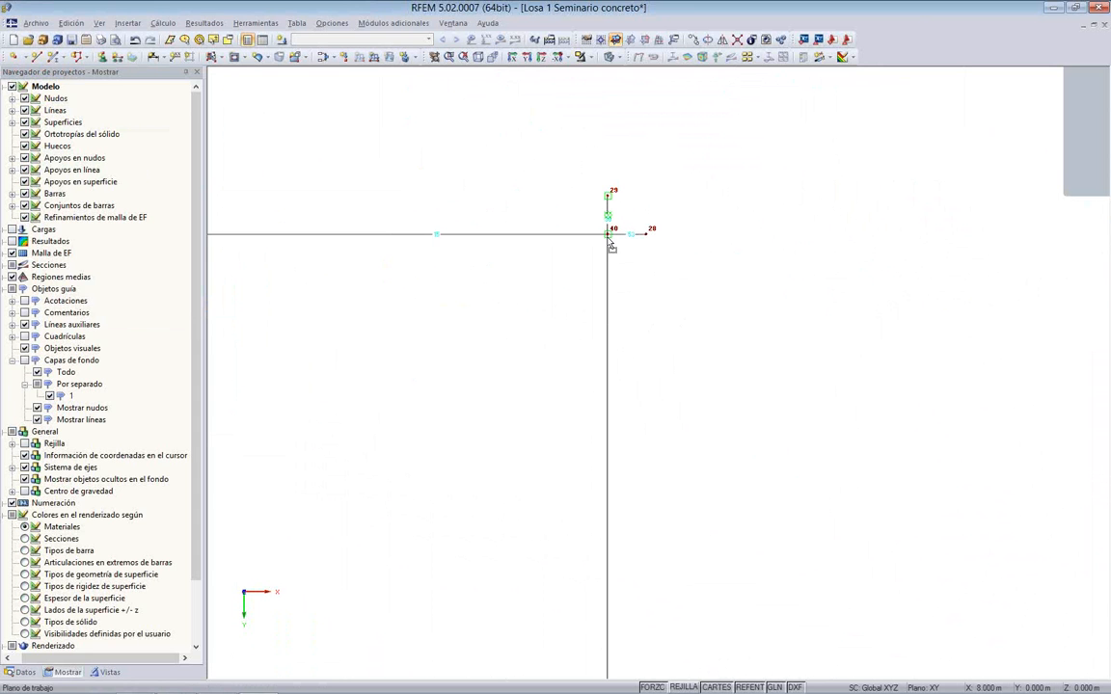
left_click_drag(608, 238, 611, 235)
scroll(583, 377, "down", 2)
middle_click_drag(550, 513, 556, 490)
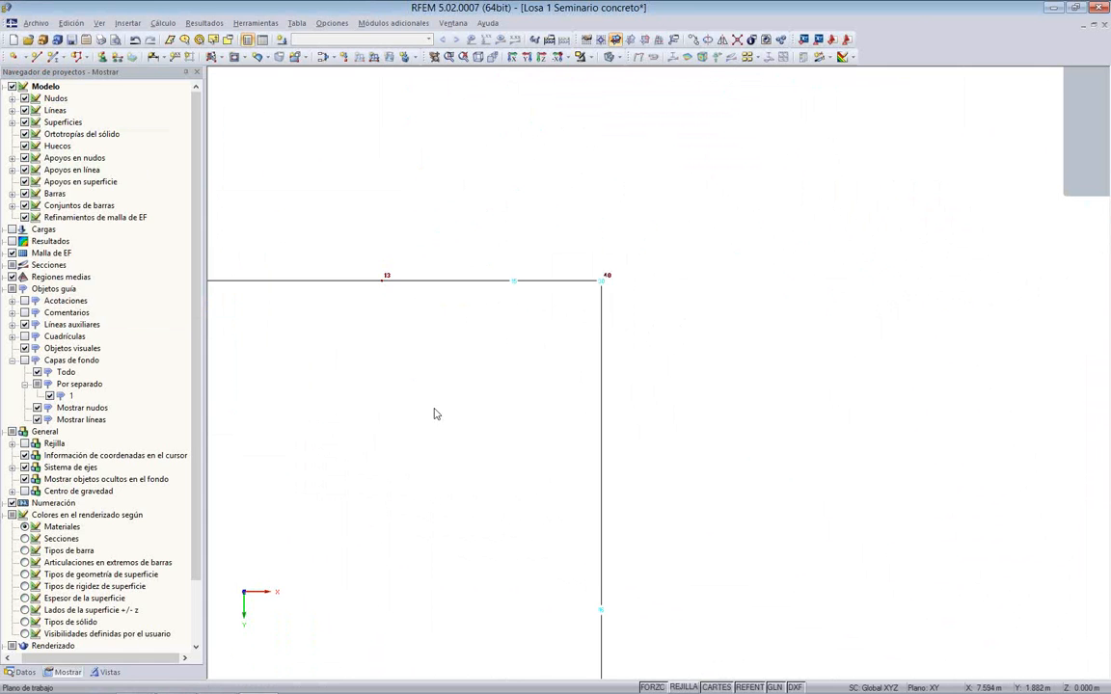
Step: Extend the middle horizontal wall line to the vertical wall by moving end node 34 to X 10.000, Y 11.000
middle_click_drag(590, 675, 489, 256)
middle_click_drag(448, 646, 474, 316)
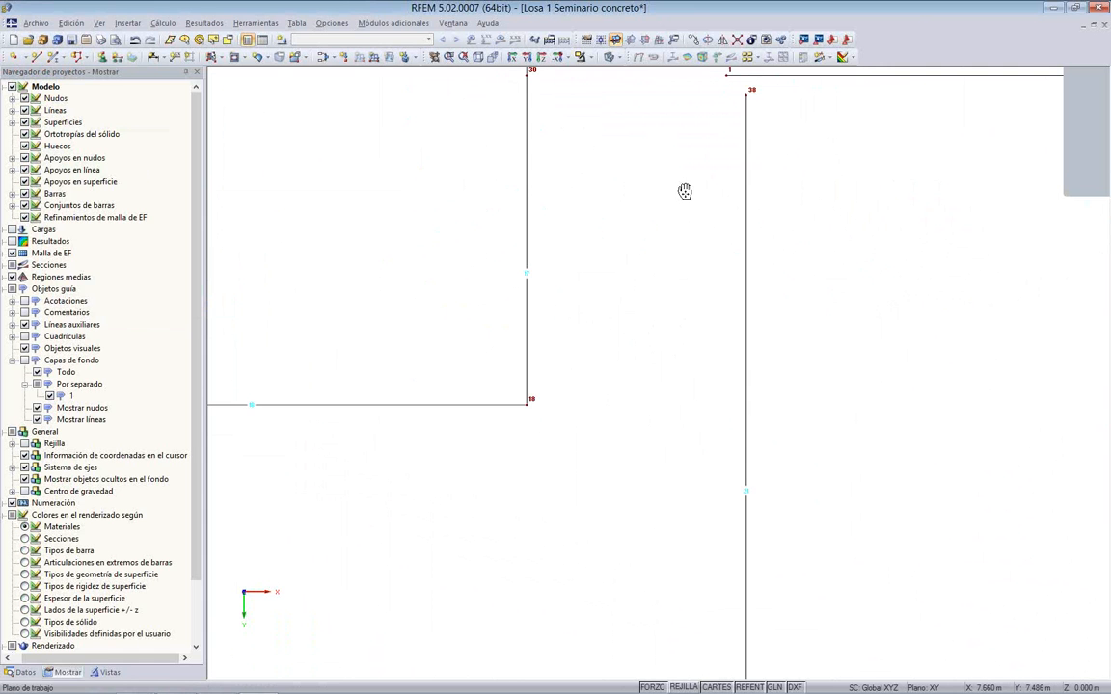
middle_click_drag(685, 191, 667, 250)
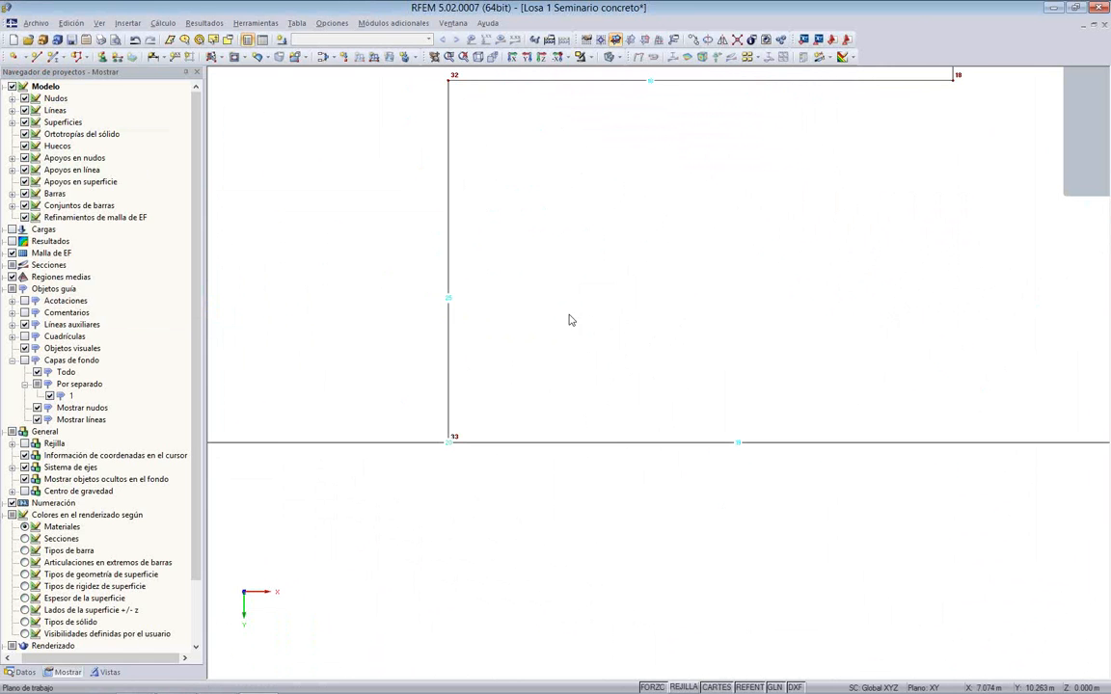
middle_click_drag(569, 320, 503, 311)
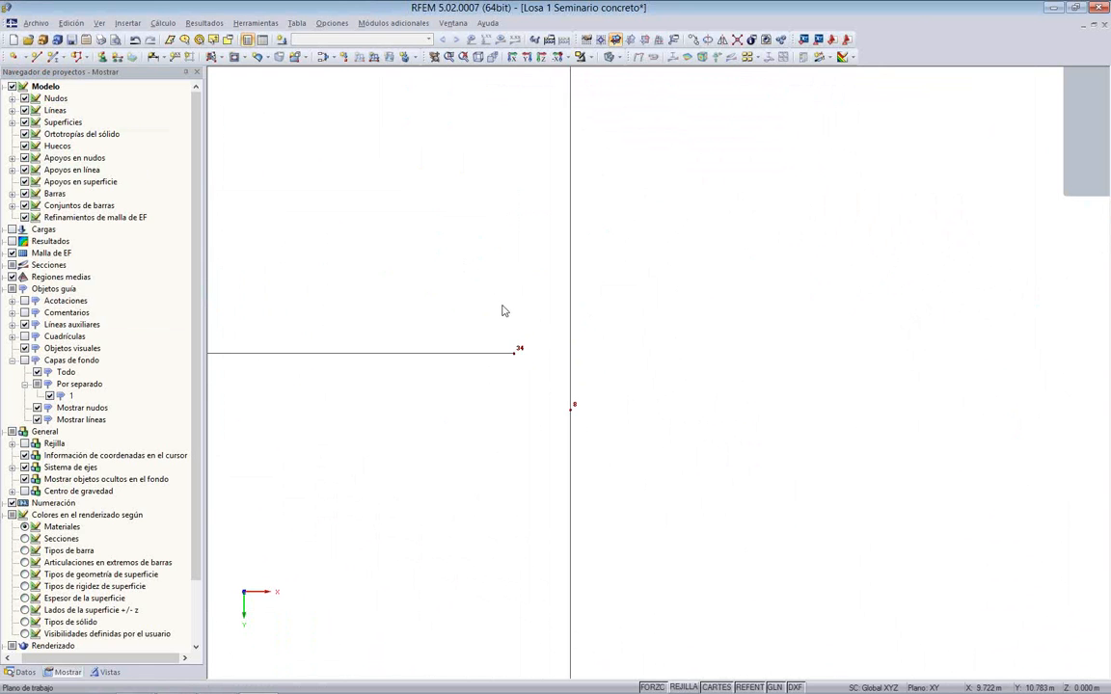
scroll(507, 300, "down", 5)
scroll(476, 278, "up", 3)
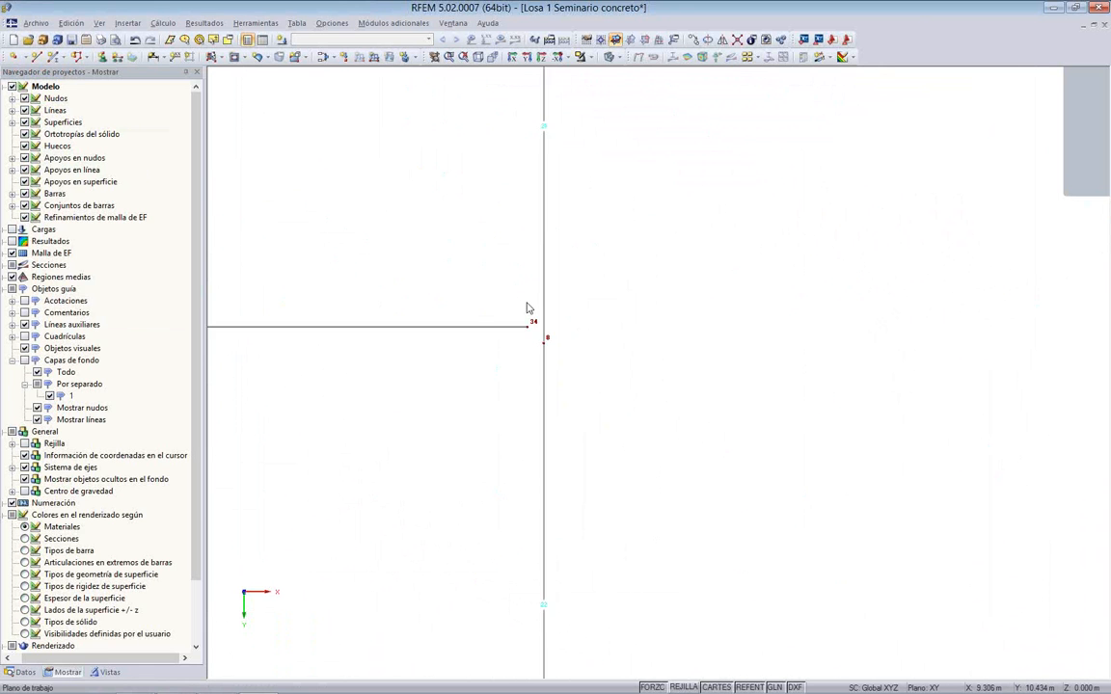
scroll(527, 309, "up", 3)
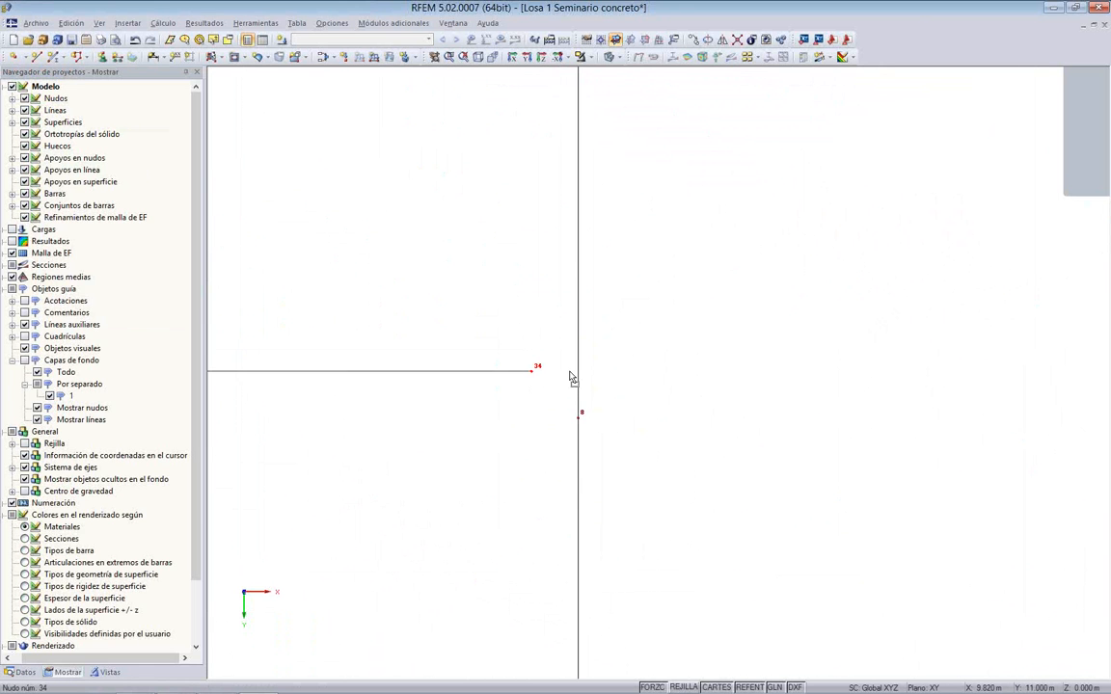
left_click_drag(576, 375, 578, 371)
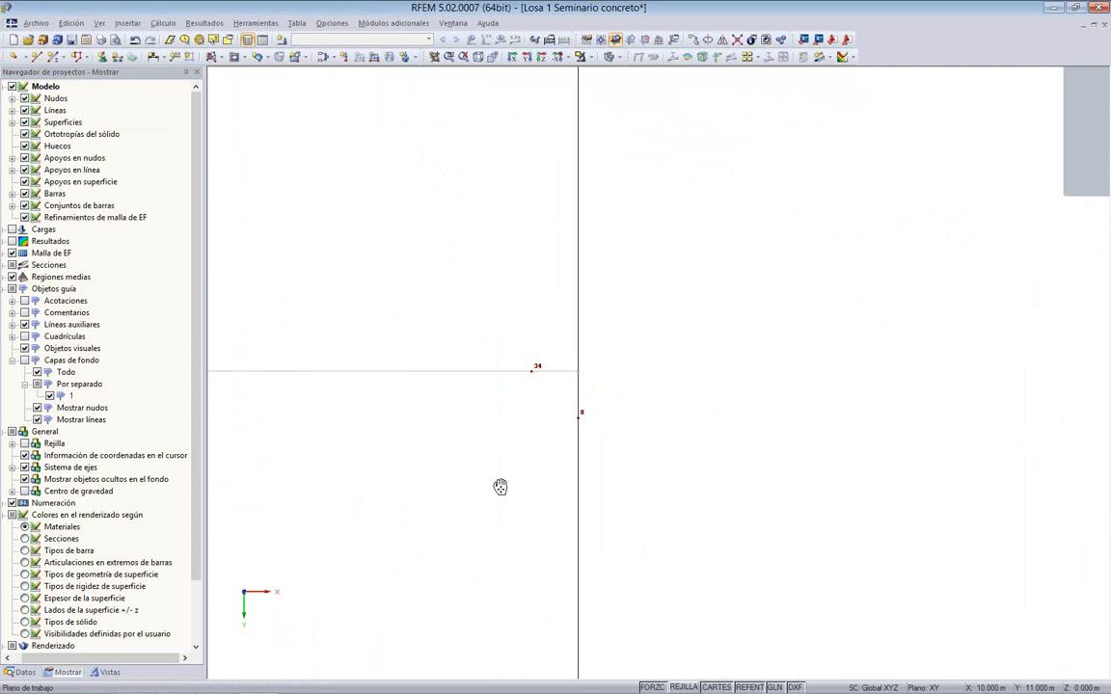
Step: Close the right room's upper-left corner by joining end nodes 1 and 38 where its top and left wall lines meet
scroll(501, 485, "down", 5)
middle_click_drag(474, 121, 474, 170)
scroll(473, 169, "up", 1)
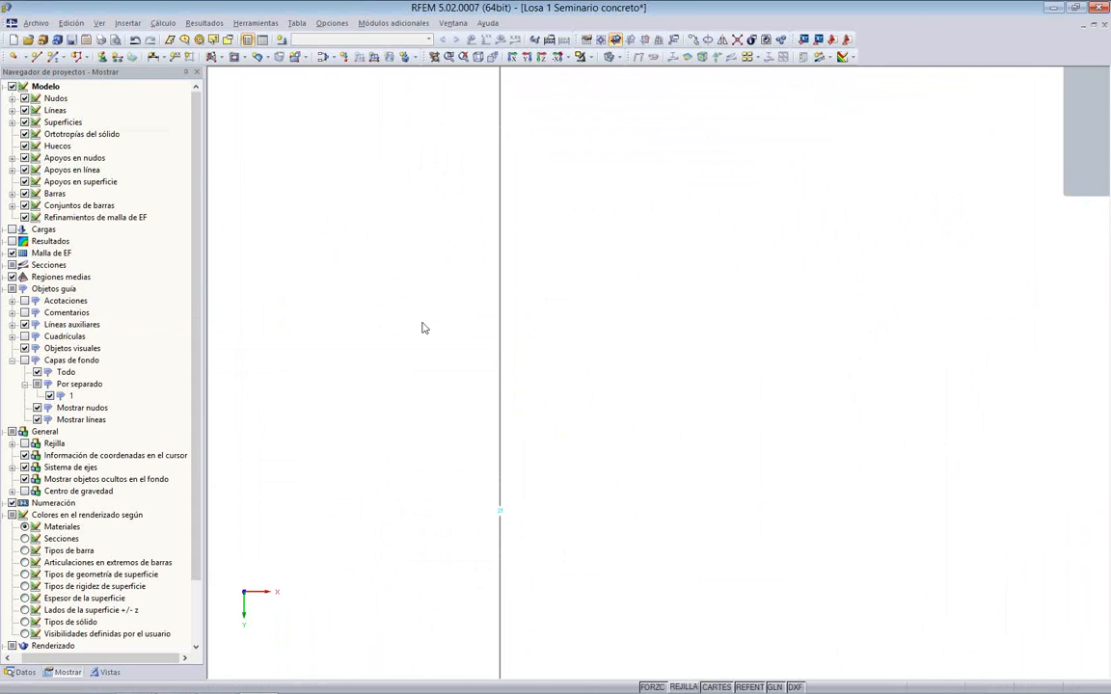
middle_click_drag(445, 110, 402, 491)
scroll(419, 289, "up", 1)
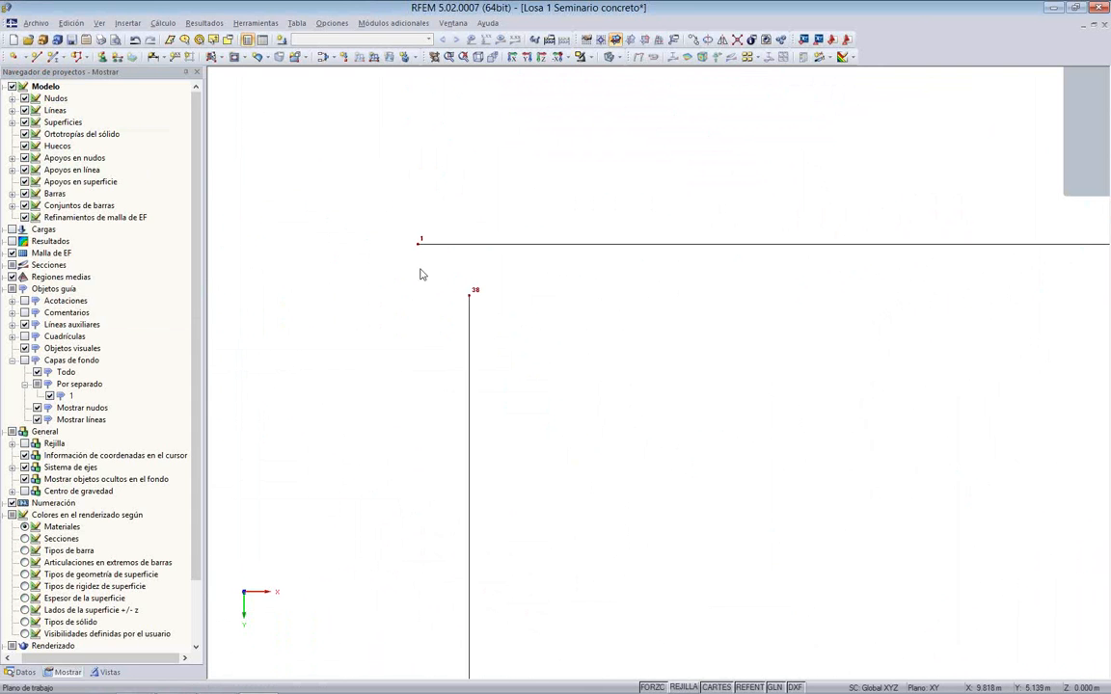
left_click_drag(470, 301, 474, 255)
Step: Clean up the right room's upper-right corner by collapsing stub end nodes 2 and 9 onto the corner node
scroll(828, 329, "down", 4)
middle_click_drag(1003, 353, 347, 285)
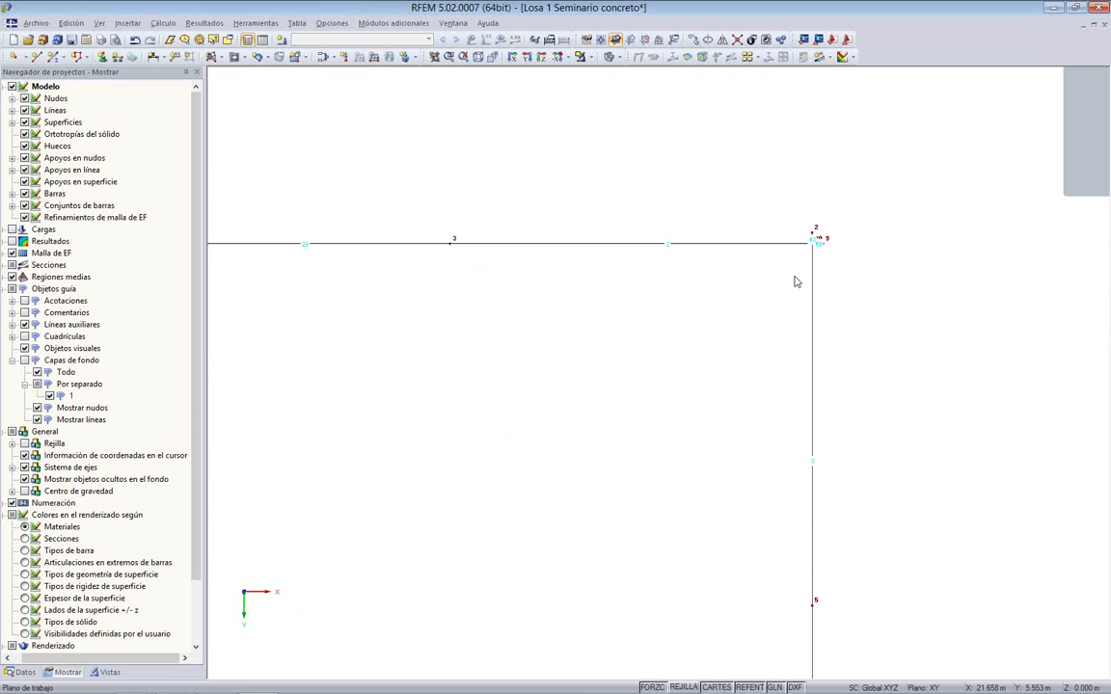
middle_click_drag(807, 236, 568, 255)
scroll(568, 255, "up", 6)
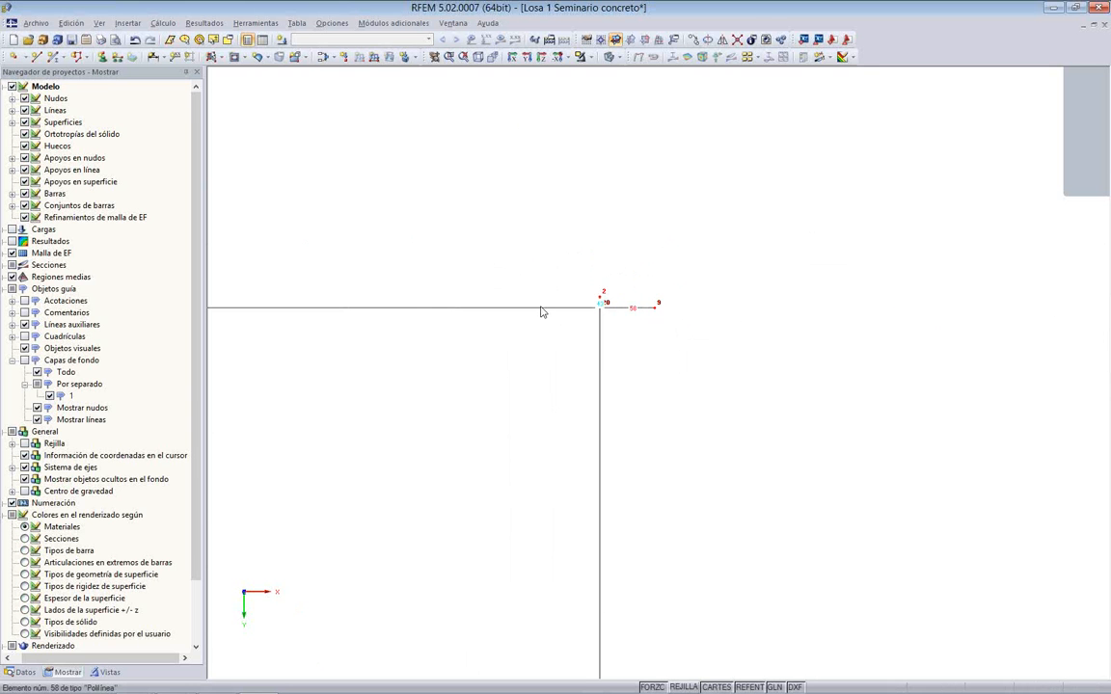
scroll(597, 301, "up", 2)
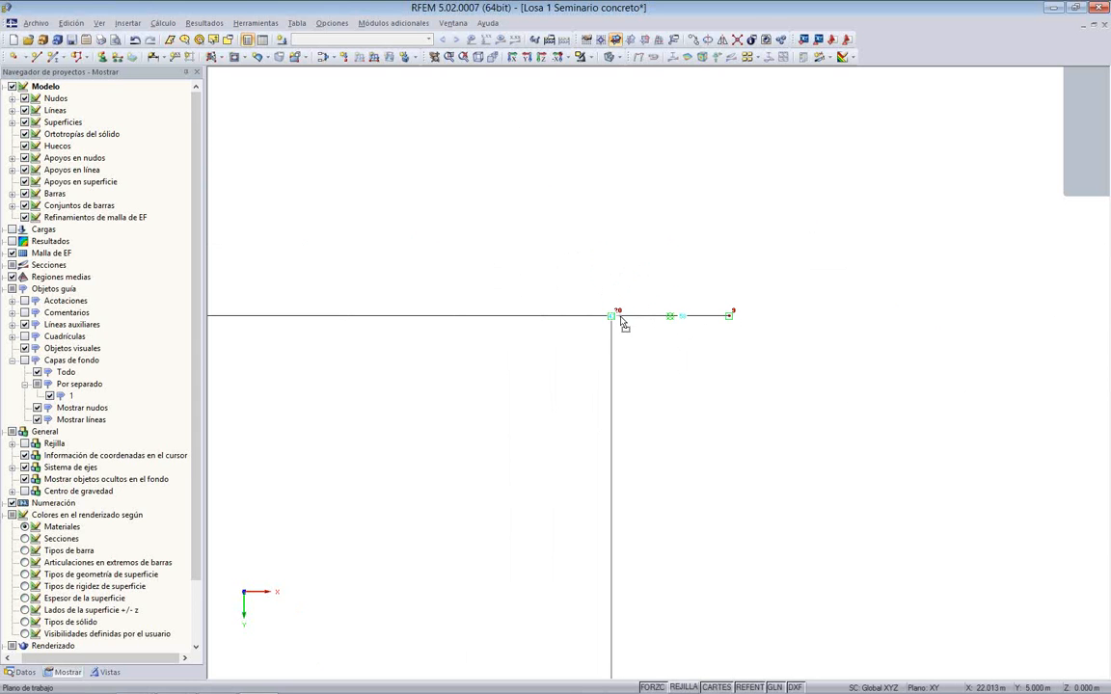
middle_click_drag(613, 326, 670, 242)
middle_click_drag(572, 359, 489, 324)
scroll(520, 285, "down", 3)
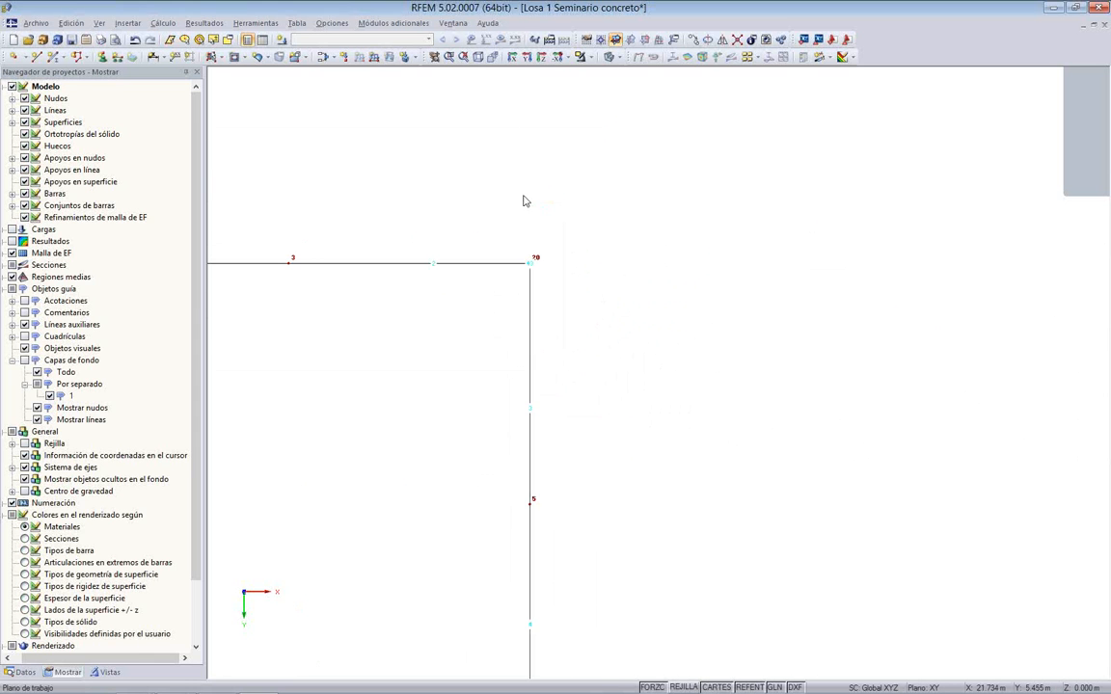
Step: Collapse stub node 12 onto node 16, where the lower horizontal wall line meets the right outer wall
left_click(541, 56)
middle_click_drag(907, 352, 611, 292)
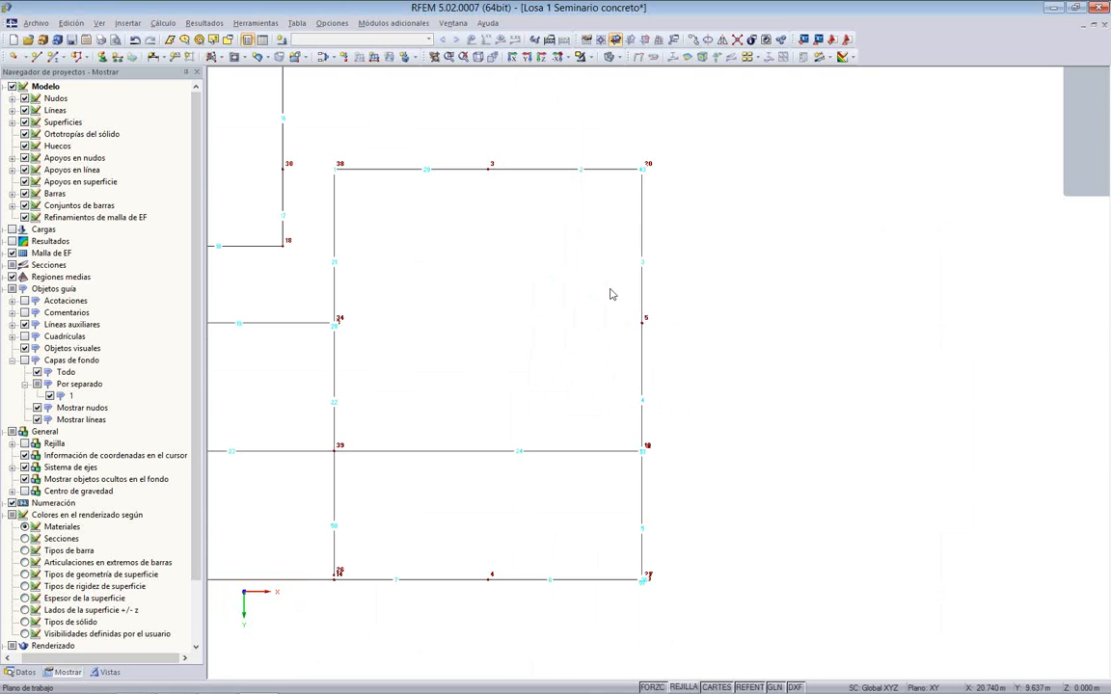
scroll(633, 324, "up", 2)
scroll(634, 325, "up", 3)
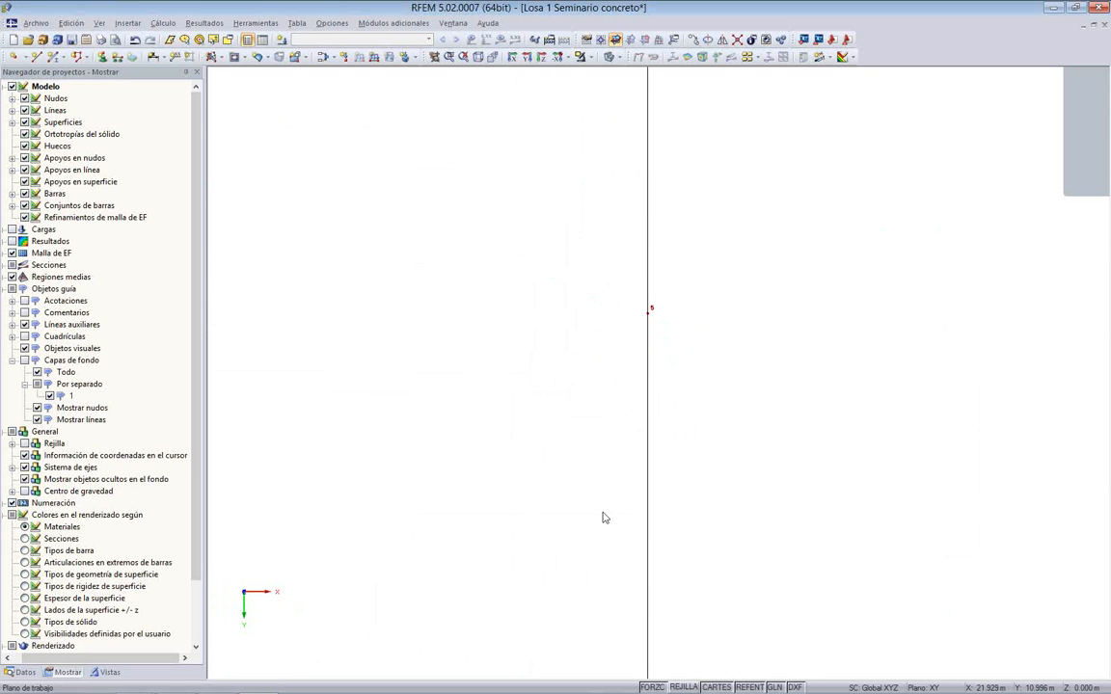
middle_click_drag(552, 97, 585, 447)
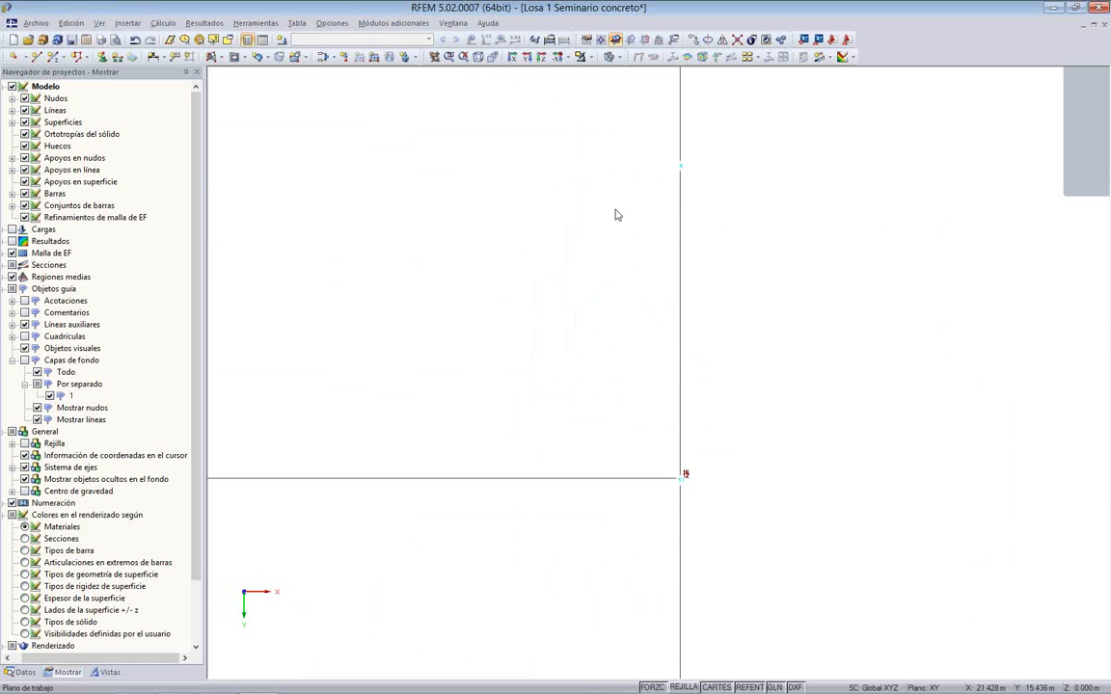
middle_click_drag(715, 470, 729, 265)
scroll(716, 270, "up", 6)
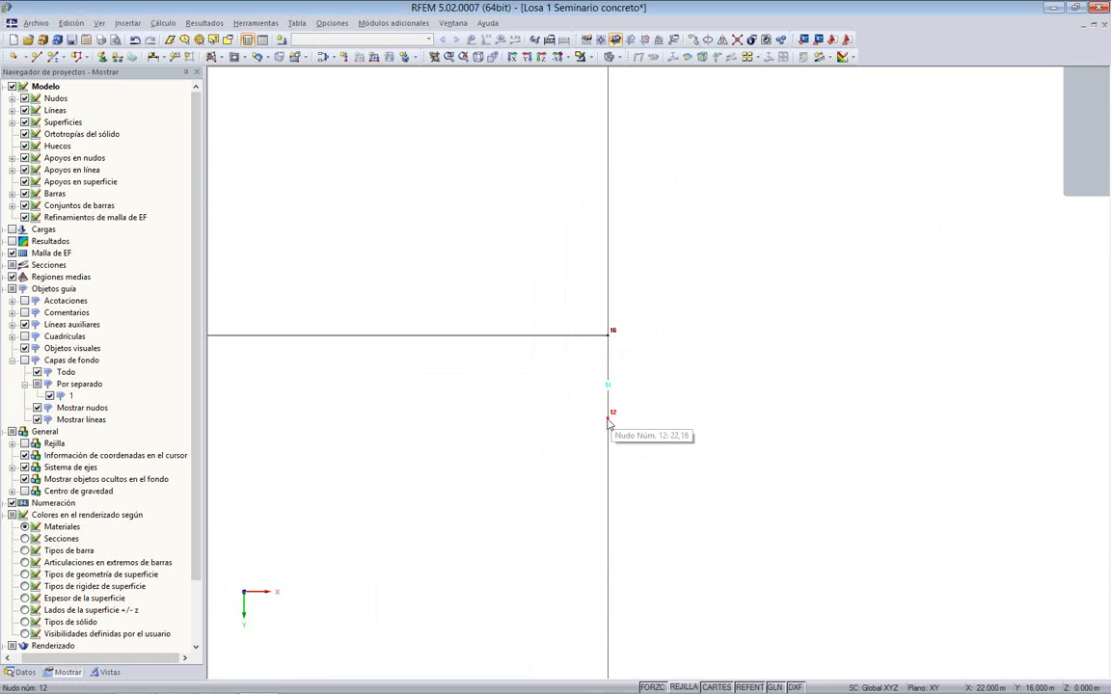
left_click_drag(607, 419, 608, 336)
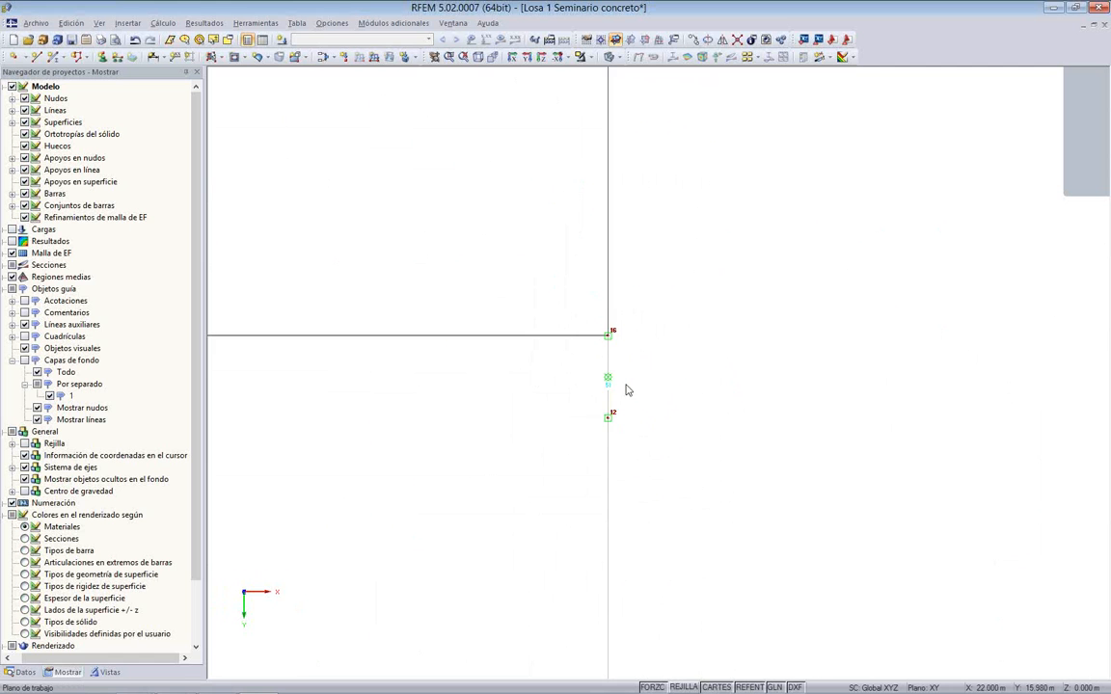
scroll(636, 392, "down", 2)
scroll(636, 391, "down", 3)
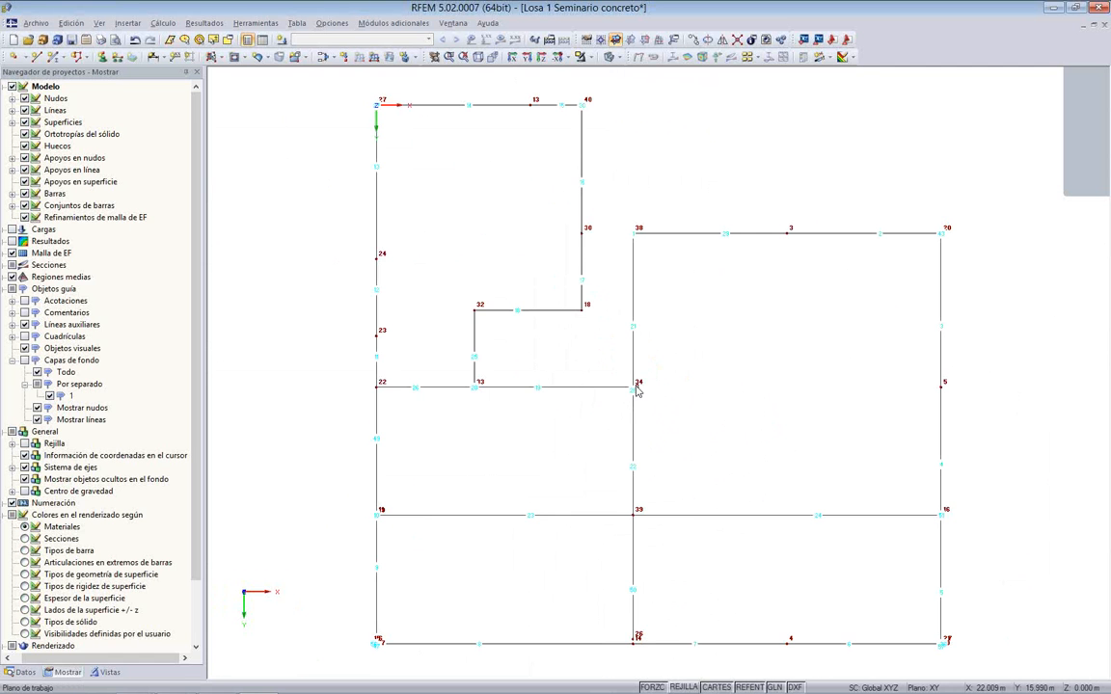
middle_click_drag(908, 586, 797, 353)
scroll(796, 352, "up", 5)
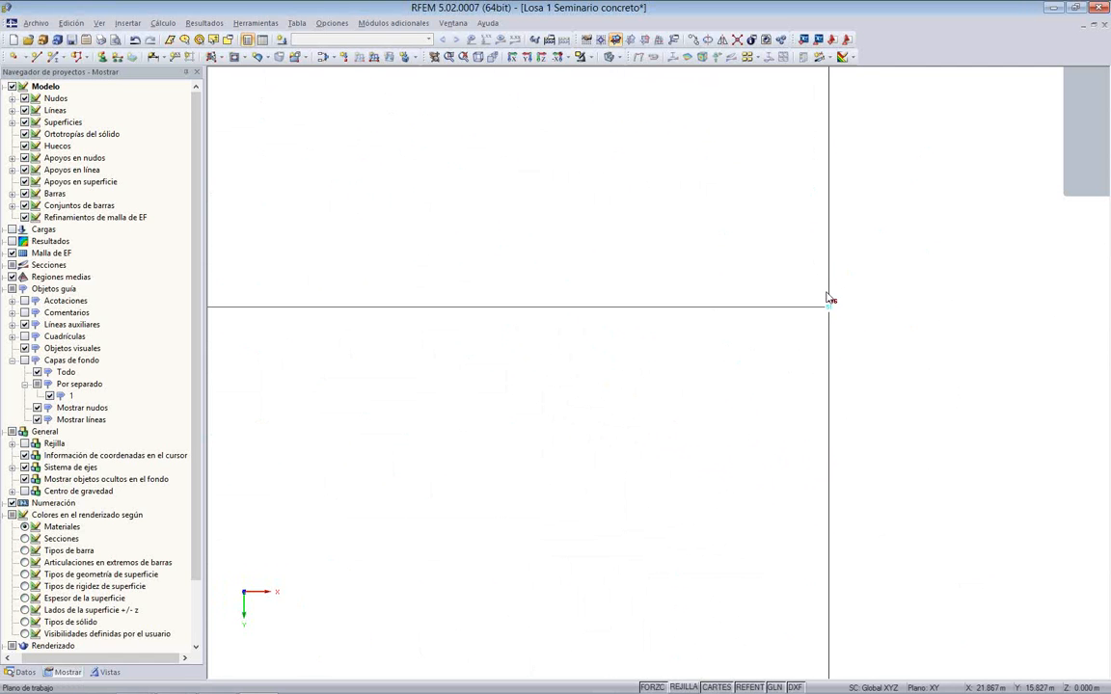
middle_click(789, 441)
middle_click(789, 440)
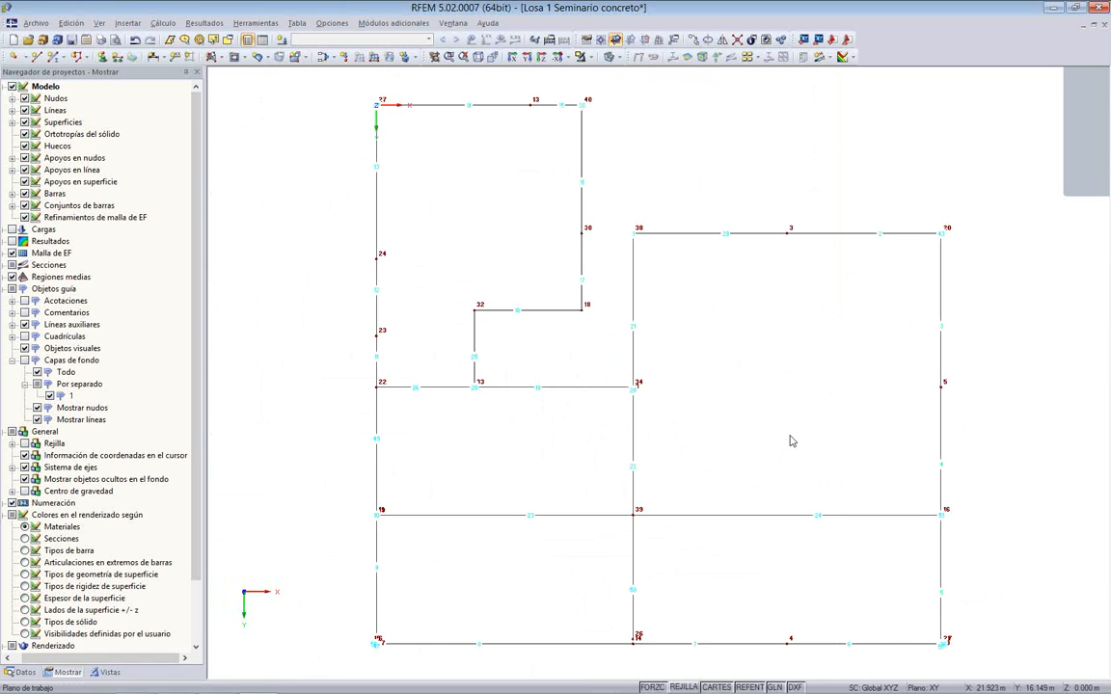
Step: Clean up the plan's lower-right corner by collapsing stub end nodes 10 and 7 onto corner node 21
middle_click_drag(980, 633, 847, 390)
scroll(607, 365, "up", 4)
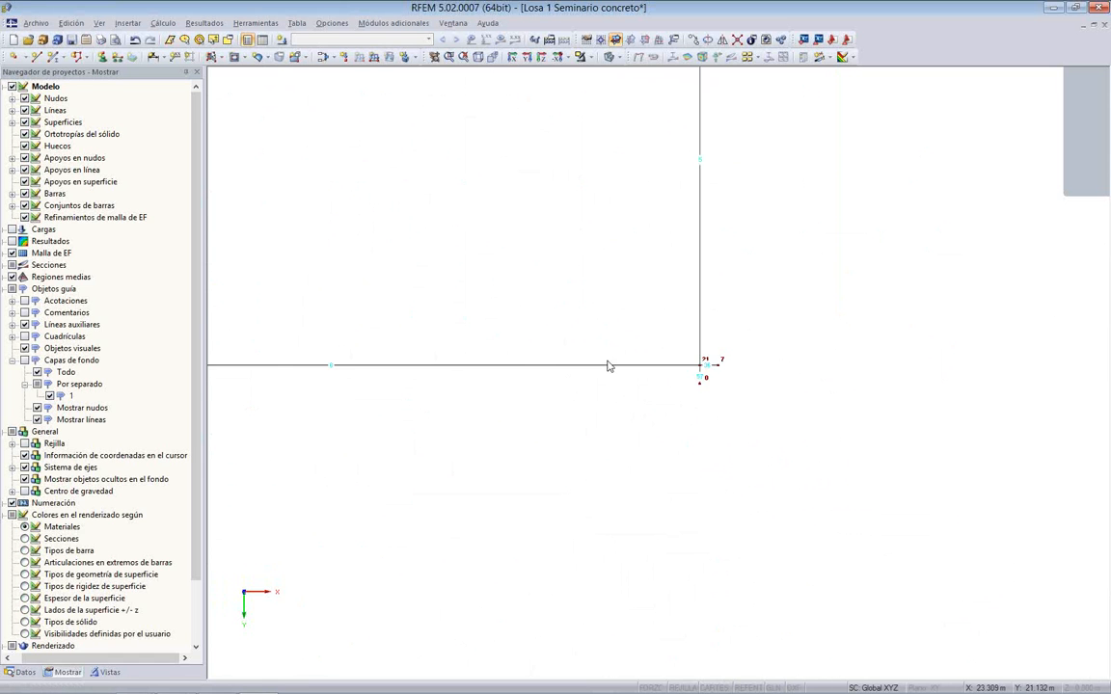
left_click_drag(674, 469, 674, 398)
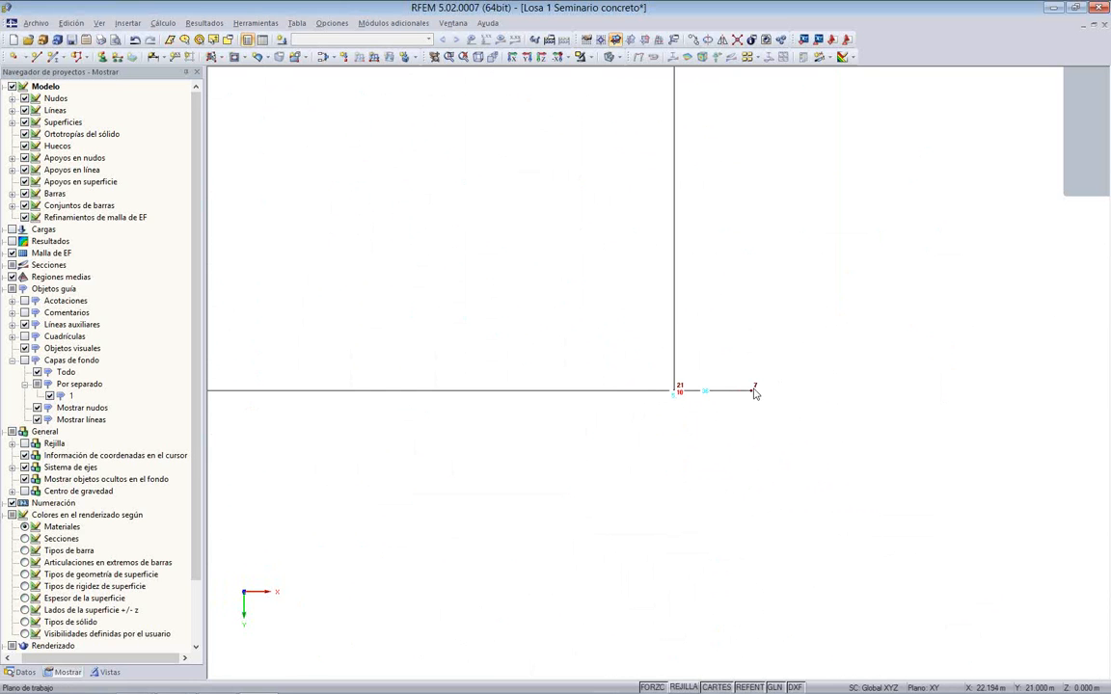
scroll(667, 394, "up", 6)
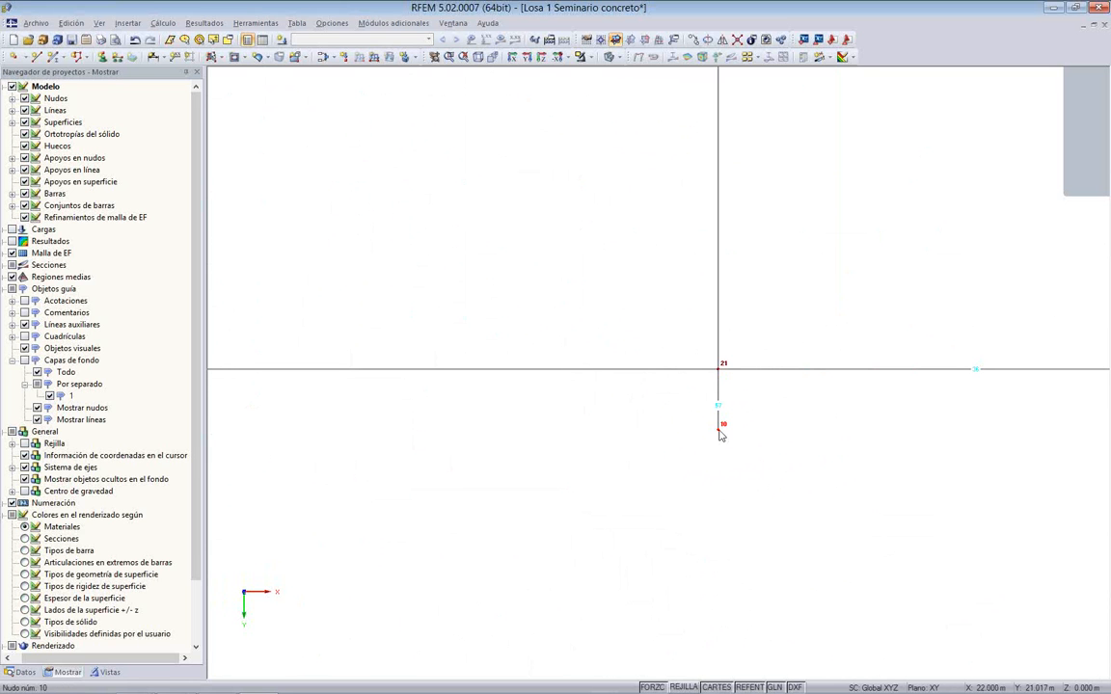
left_click_drag(718, 429, 843, 405)
middle_click_drag(842, 405, 566, 378)
scroll(705, 442, "down", 2)
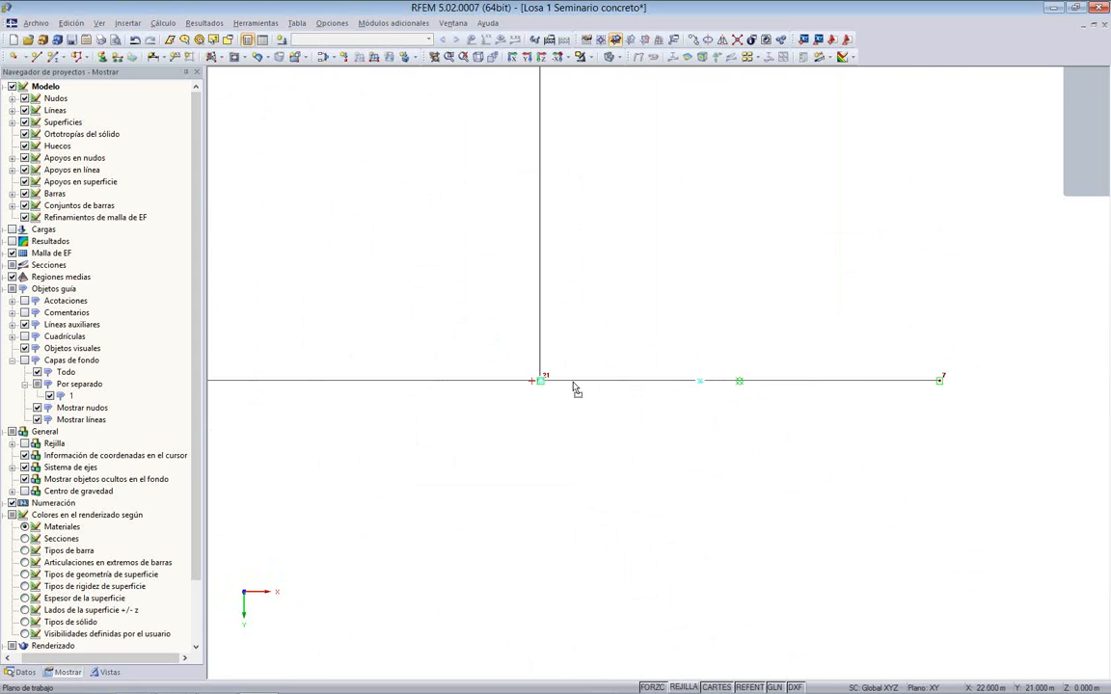
left_click_drag(540, 382, 534, 386)
scroll(534, 387, "up", 4)
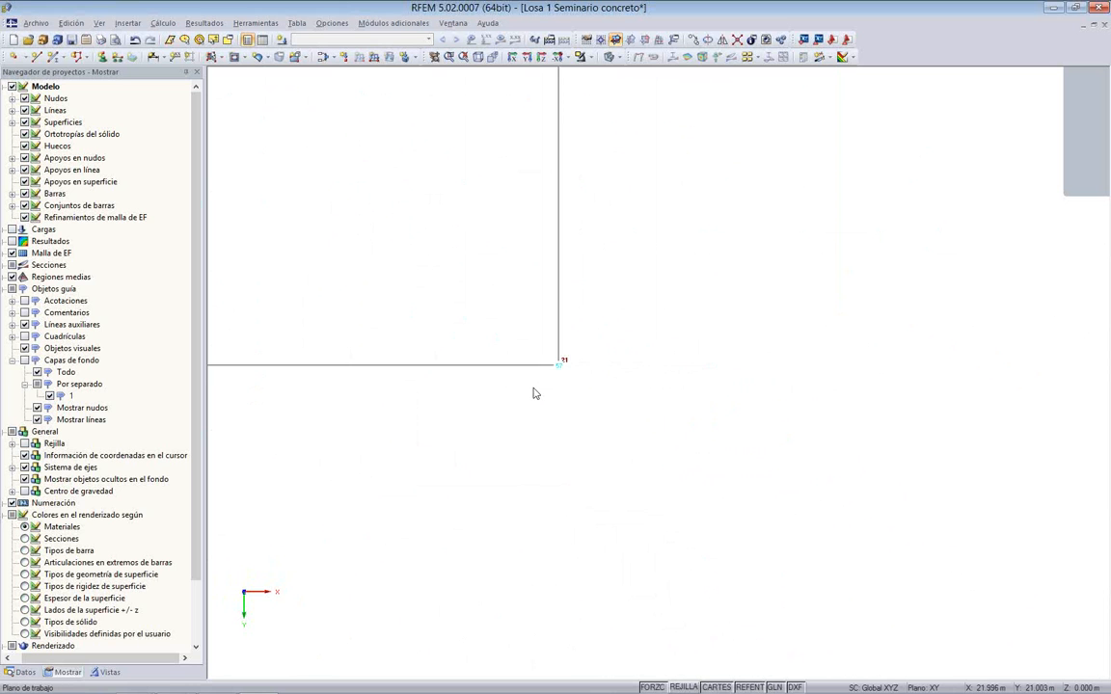
middle_click(518, 254)
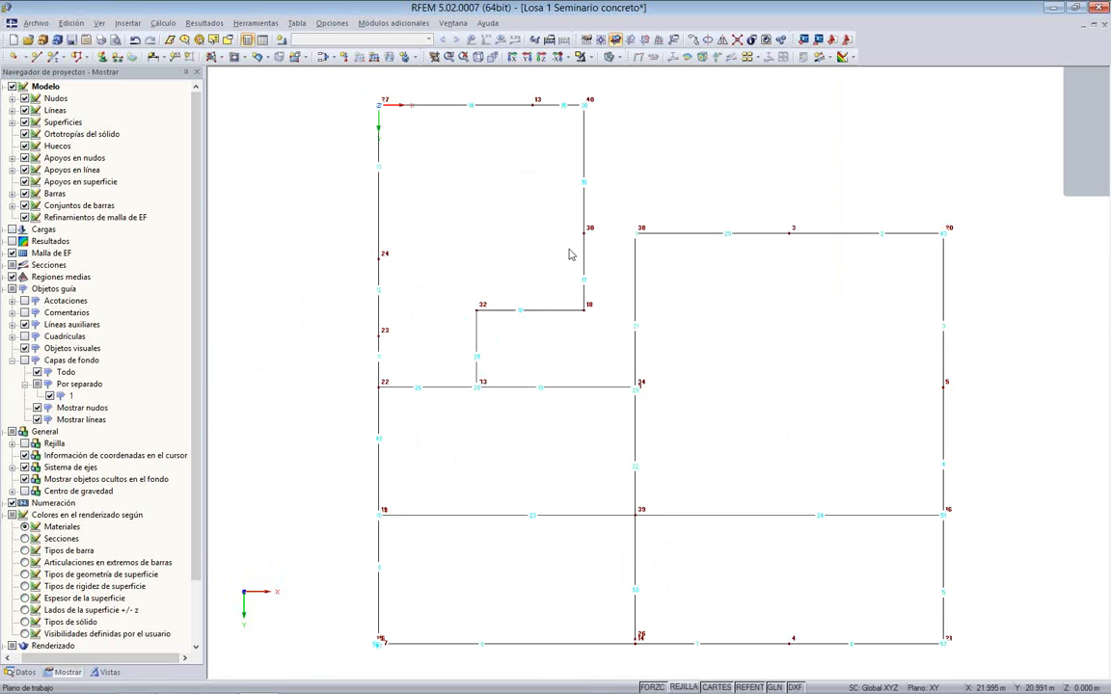
Step: Extend the middle vertical wall line to the bottom outer wall by joining its end node 26 to node 14
scroll(659, 378, "up", 6)
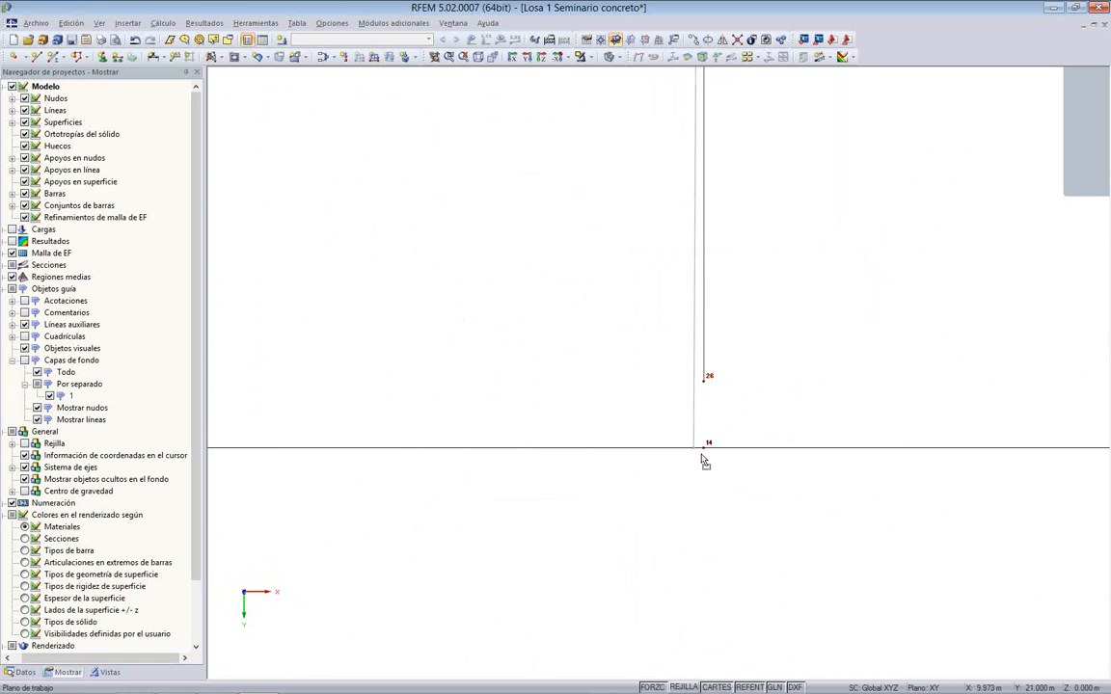
left_click_drag(702, 380, 701, 446)
scroll(642, 429, "up", 1)
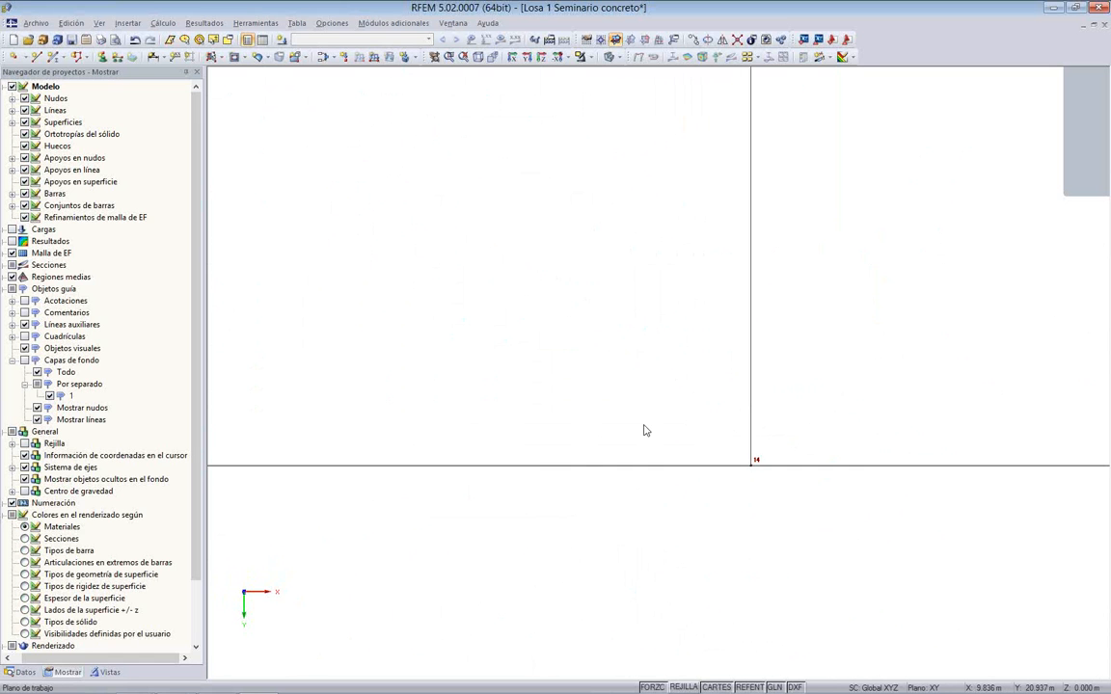
scroll(588, 374, "down", 2)
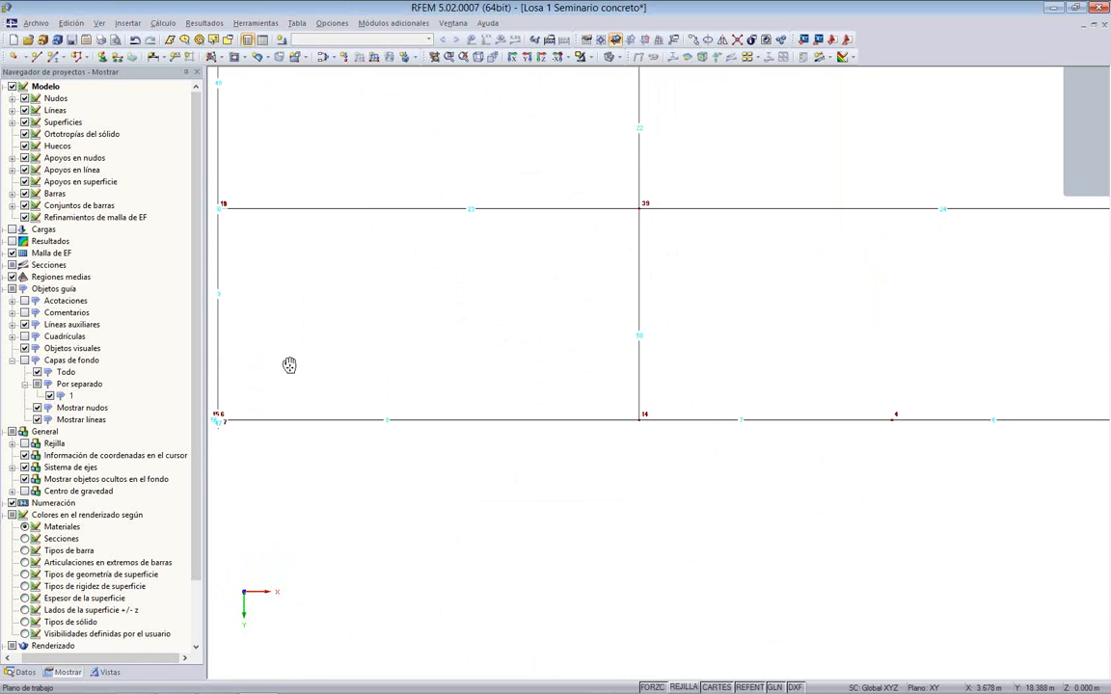
Step: Clean up the plan's lower-left corner by collapsing stub end nodes 17 and 15 onto corner node 6
middle_click_drag(221, 425, 573, 350)
scroll(573, 350, "up", 5)
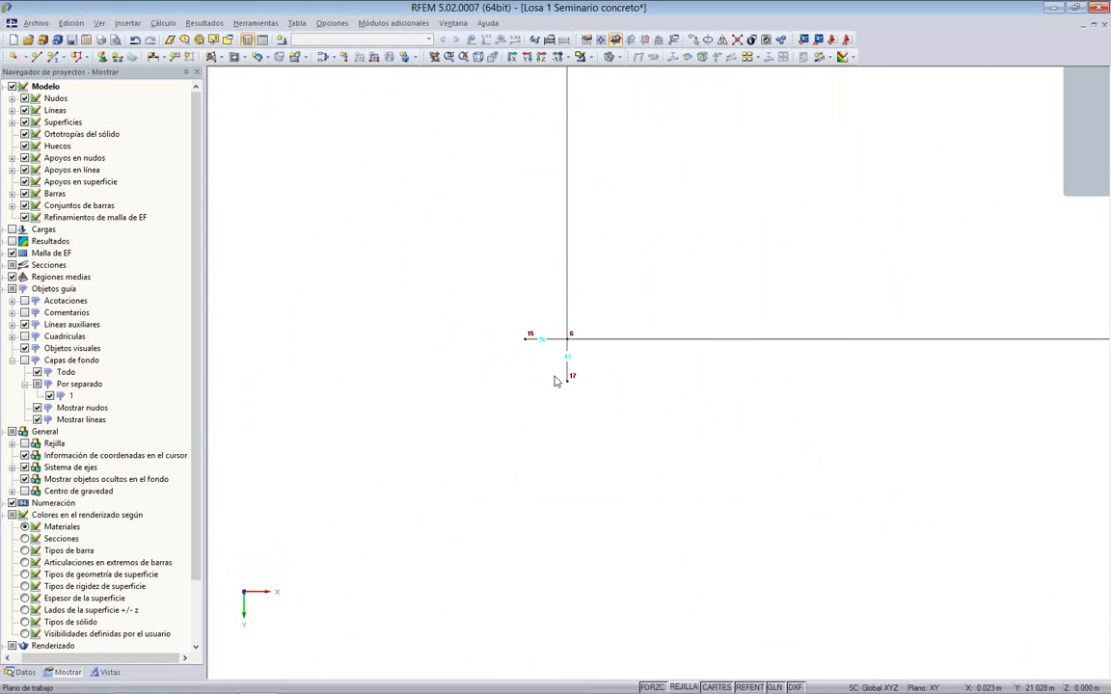
left_click_drag(567, 383, 566, 340)
scroll(536, 280, "down", 6)
Step: Collapse stub node 19 onto node 11, where the lower horizontal wall line meets the left outer wall
scroll(390, 501, "up", 8)
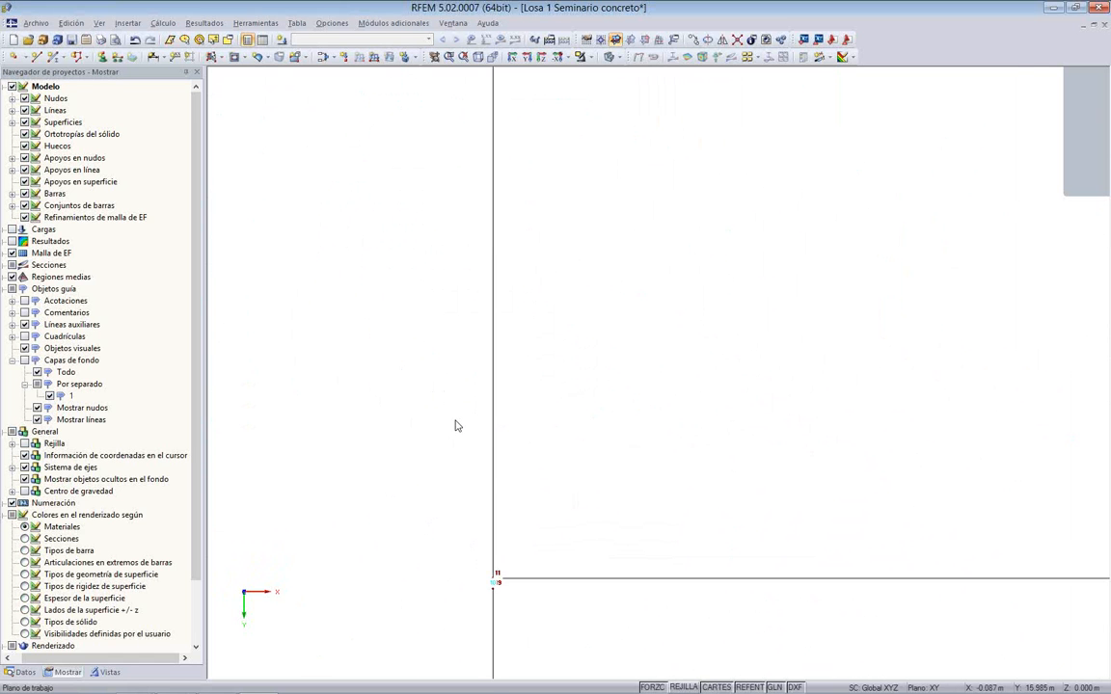
scroll(467, 448, "up", 6)
middle_click_drag(509, 509, 507, 510)
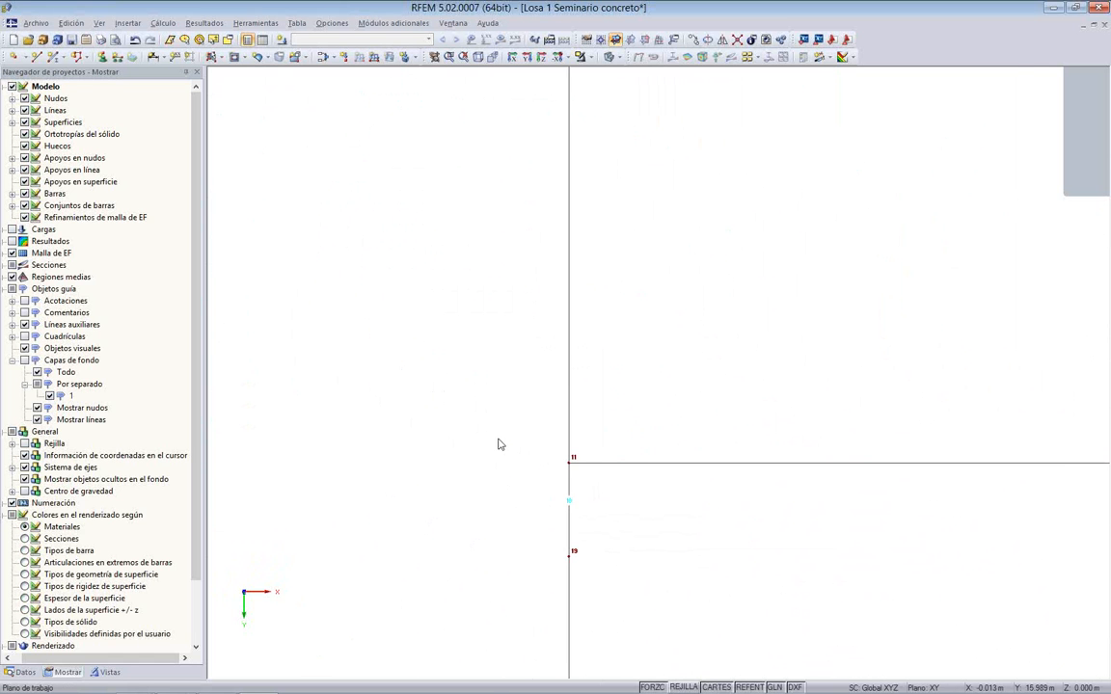
middle_click_drag(499, 445, 463, 340)
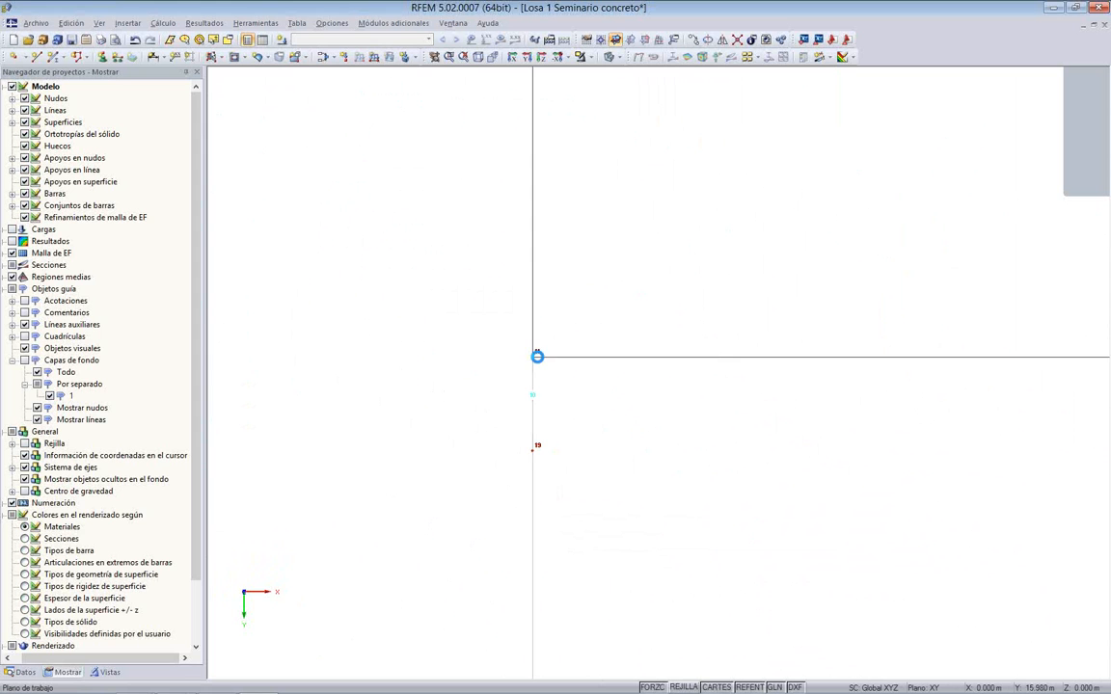
scroll(453, 335, "down", 1)
scroll(733, 338, "up", 3)
scroll(871, 342, "down", 1)
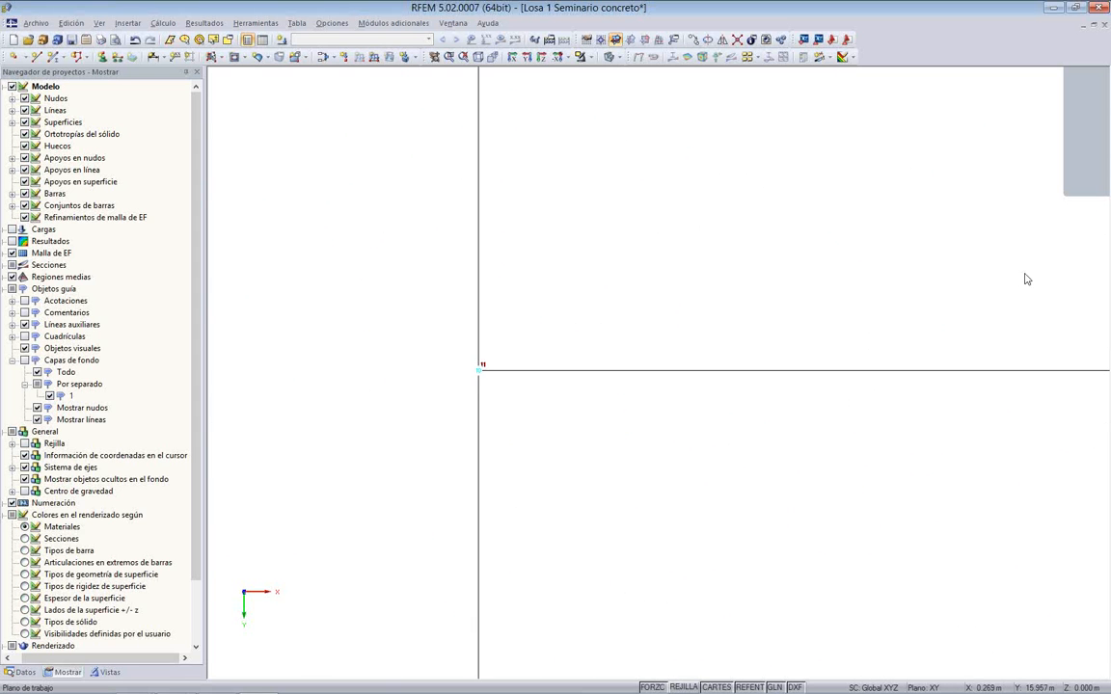
scroll(1026, 279, "down", 2)
scroll(840, 363, "up", 3)
scroll(840, 363, "down", 8)
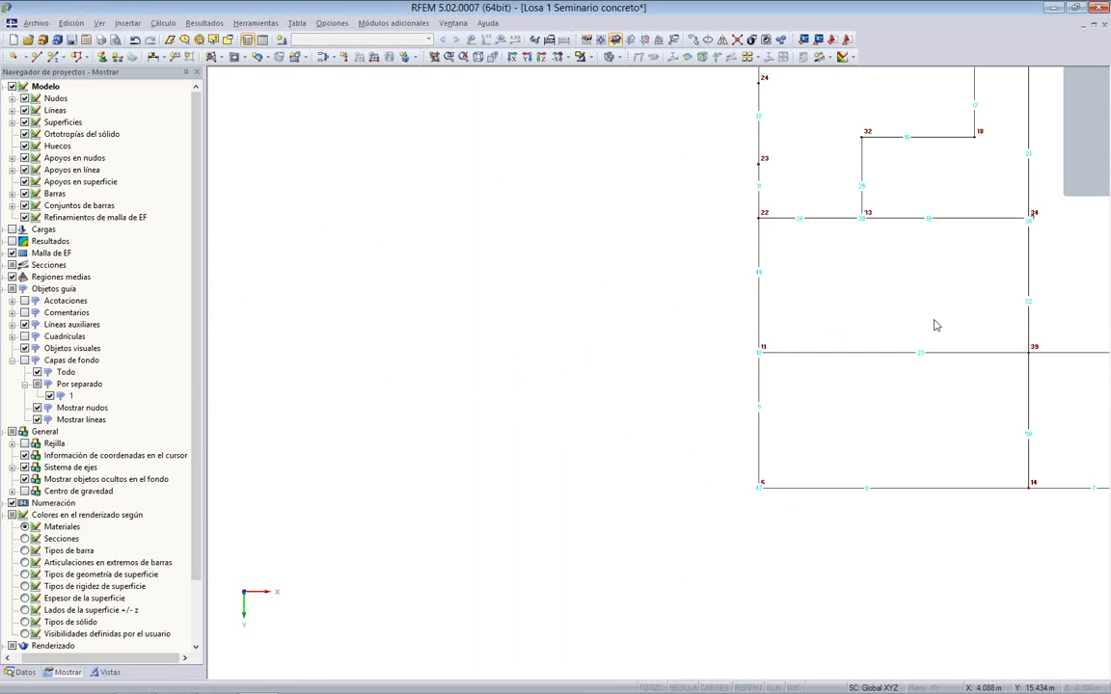
Step: Collapse stub node 8 onto node 34, where the middle horizontal wall line meets the vertical wall
scroll(935, 326, "up", 5)
scroll(526, 347, "down", 3)
scroll(451, 208, "up", 2)
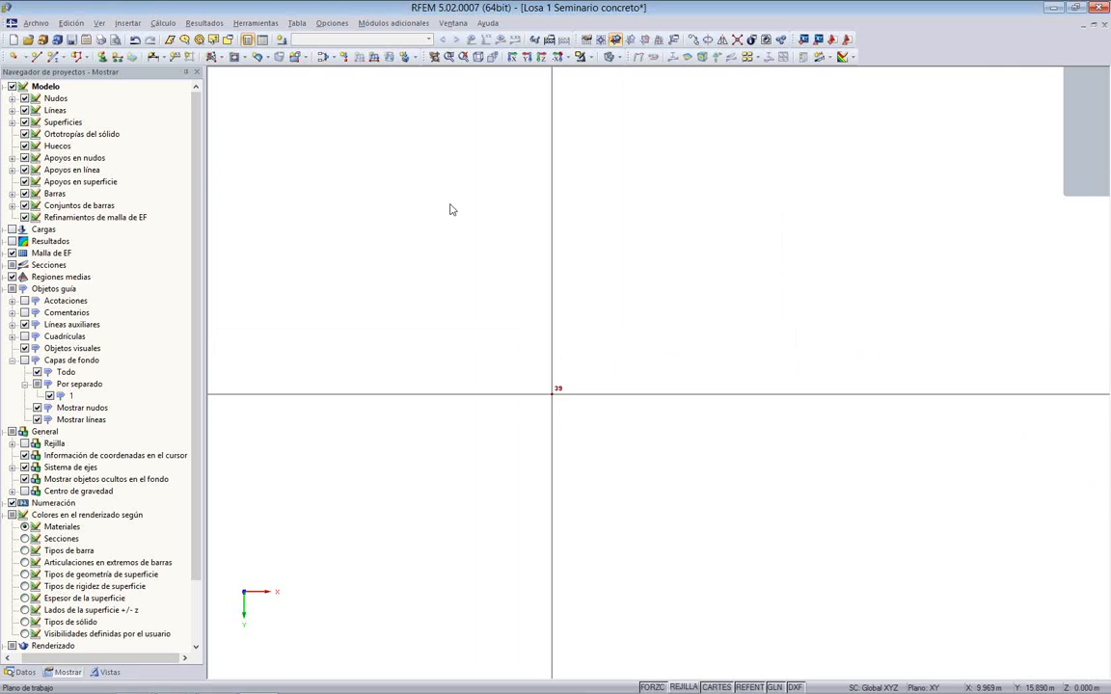
scroll(451, 208, "down", 2)
scroll(687, 312, "down", 4)
scroll(636, 182, "up", 3)
mouse_move(644, 191)
middle_mouse_down()
mouse_move(628, 321)
mouse_move(655, 350)
middle_mouse_up()
scroll(754, 322, "up", 5)
scroll(755, 327, "up", 3)
scroll(737, 263, "up", 1)
middle_click_drag(739, 252, 665, 336)
left_click_drag(670, 398, 670, 250)
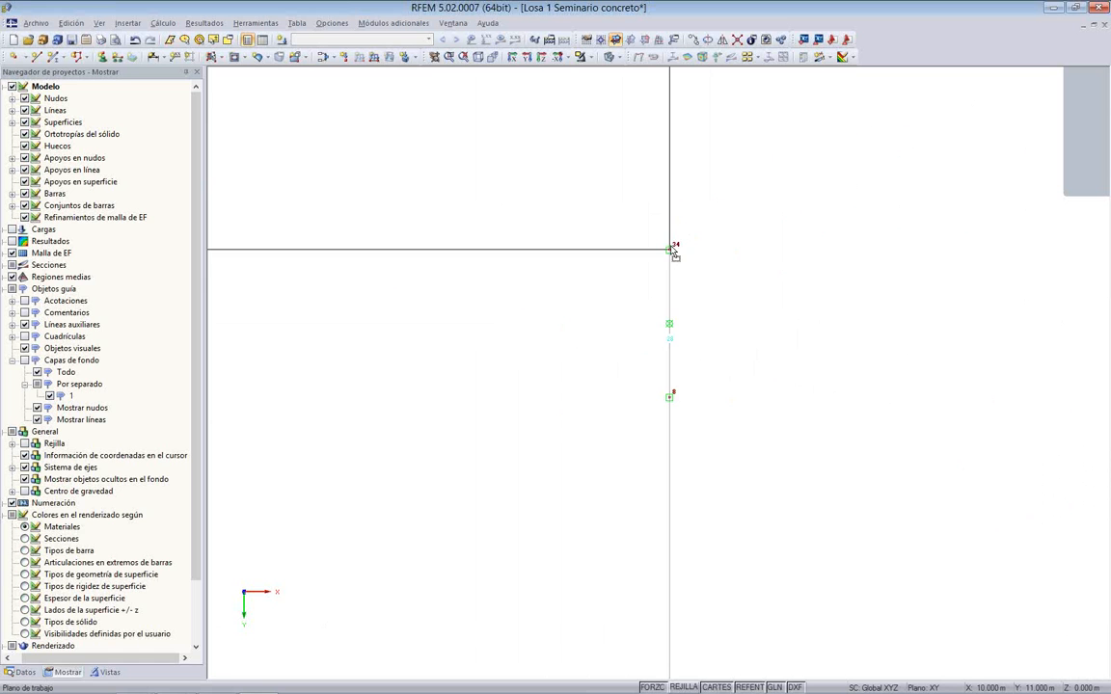
scroll(610, 350, "down", 2)
scroll(610, 356, "down", 5)
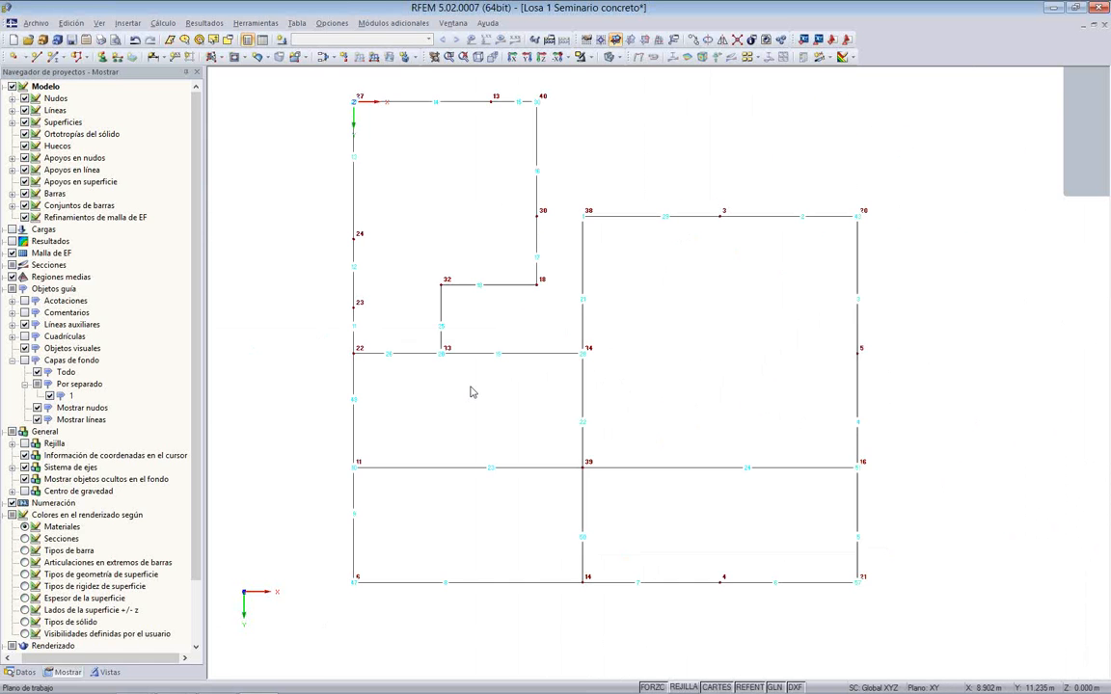
Step: Delete intermediate node 30 on the upper-left room's right wall so that its two line segments merge into one
scroll(518, 352, "up", 6)
middle_click_drag(451, 309, 690, 305)
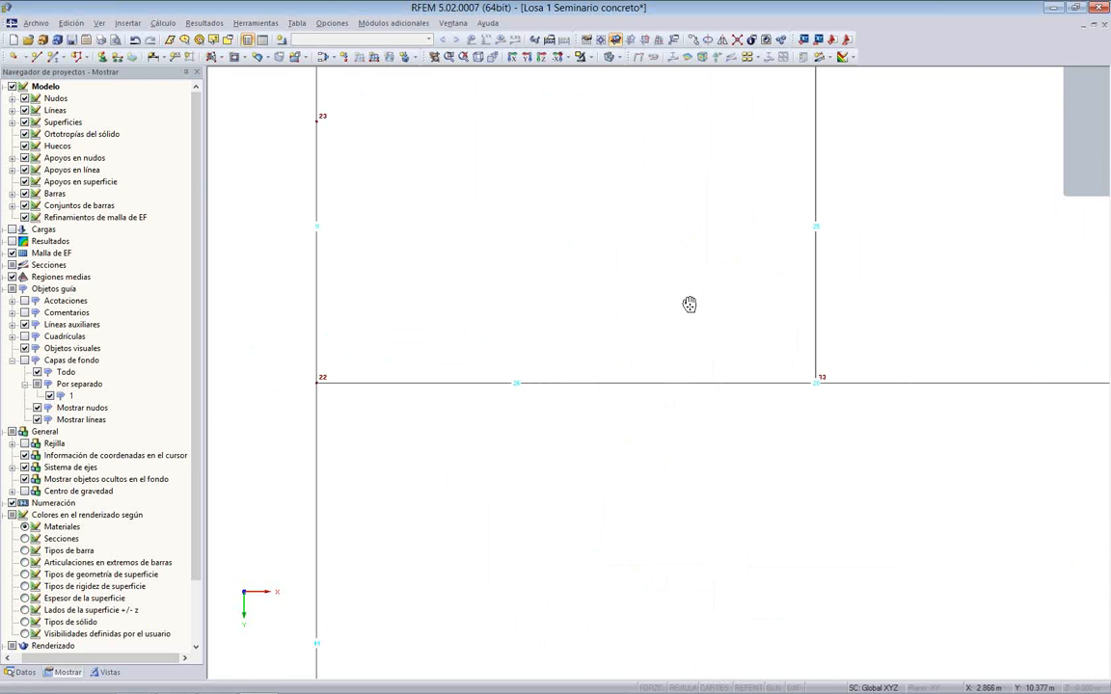
middle_click_drag(690, 305, 516, 476)
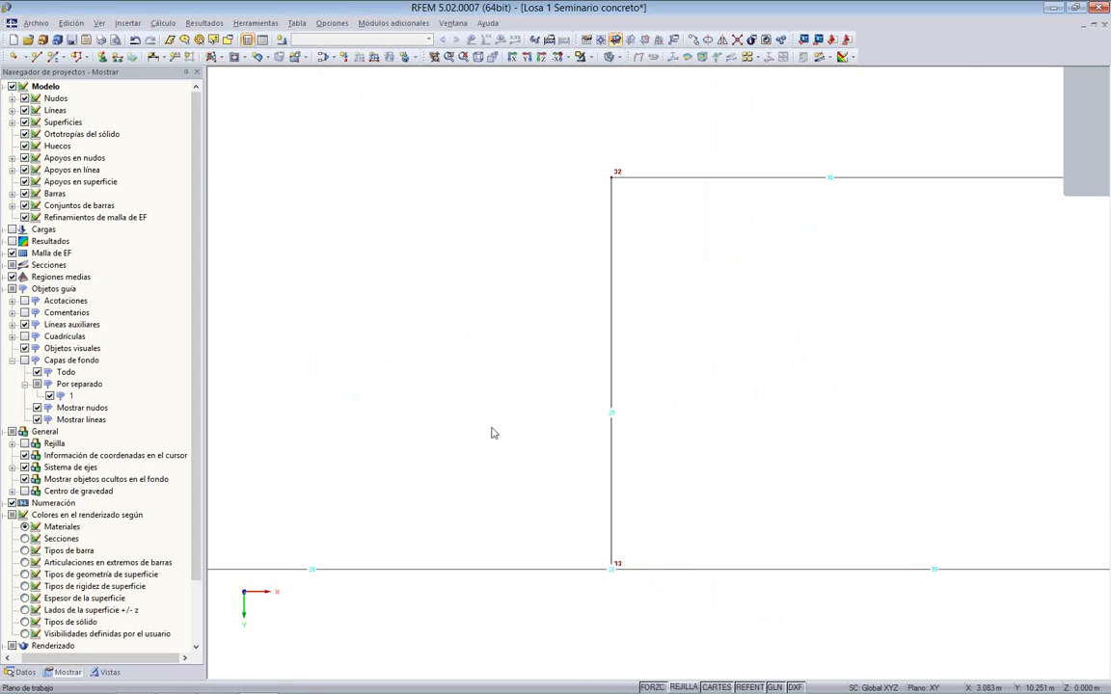
scroll(521, 367, "down", 3)
scroll(545, 318, "up", 7)
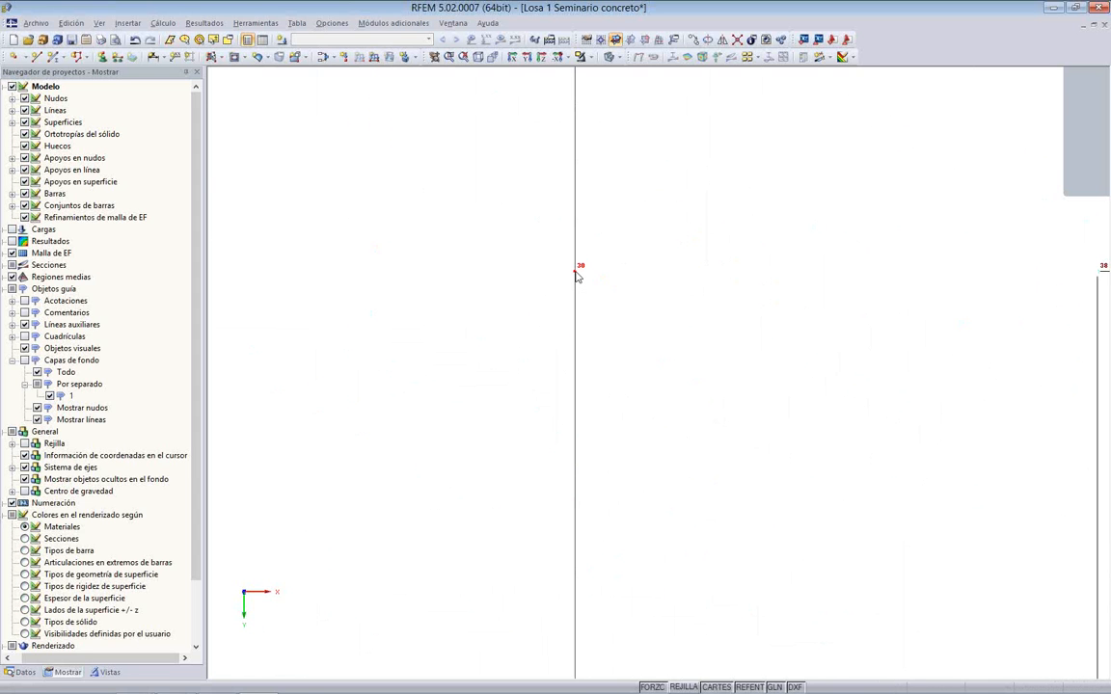
right_click(576, 277)
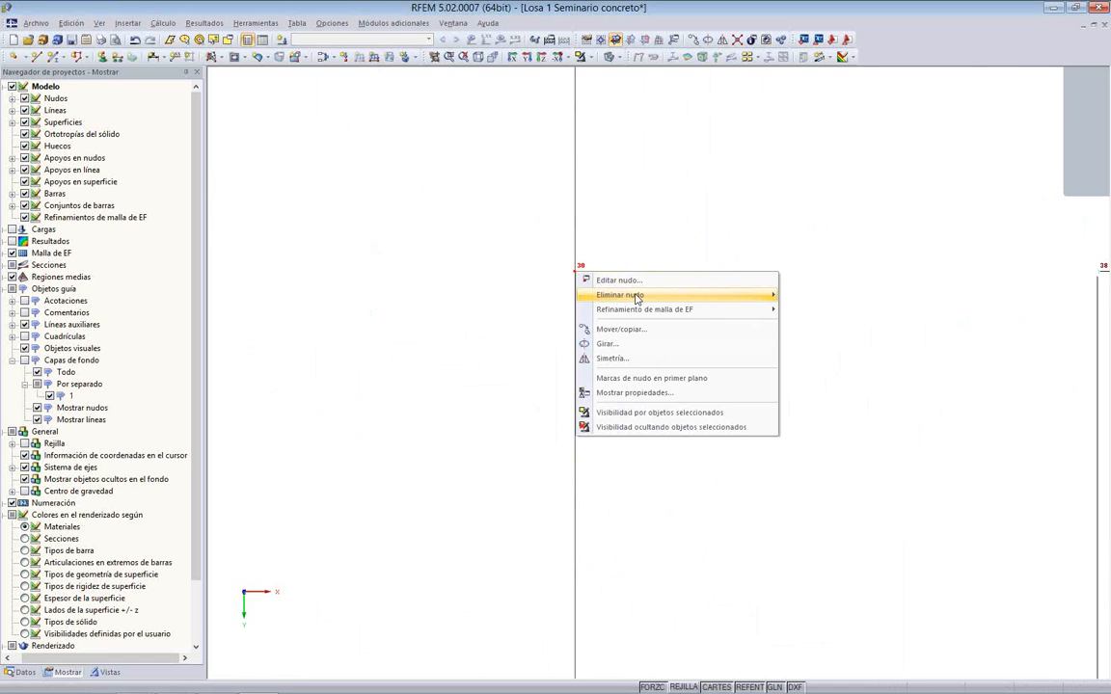
mouse_move(714, 295)
left_click(809, 311)
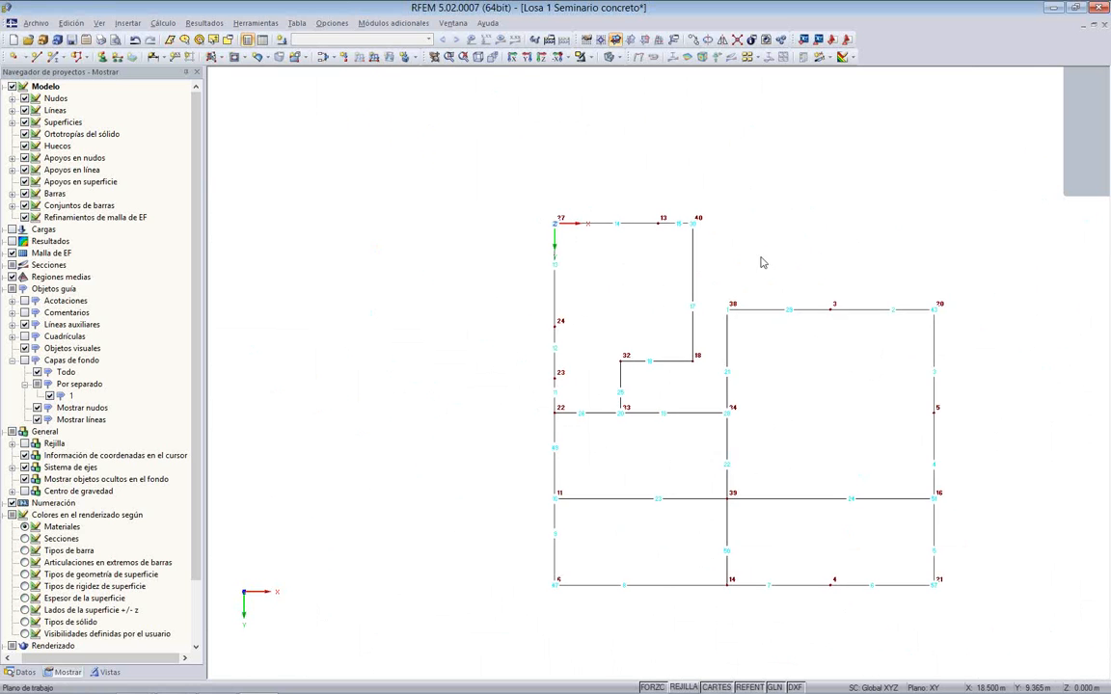
Step: Delete intermediate node 4 on the bottom outer wall, merging its segments into one line between nodes 14 and 21
scroll(716, 443, "up", 6)
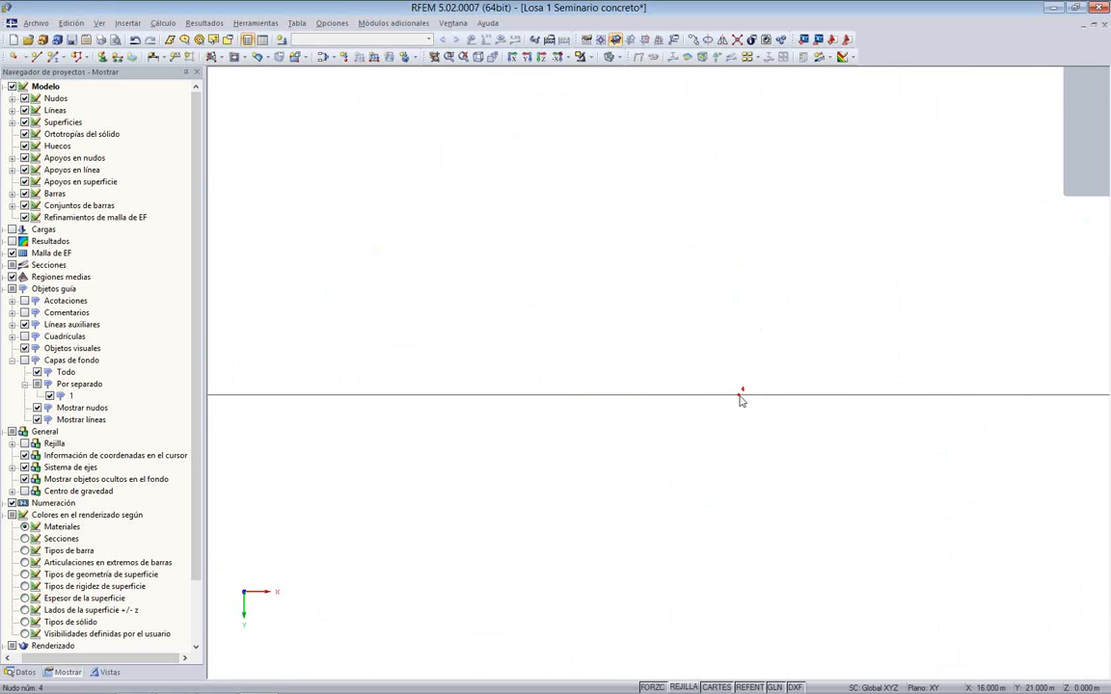
right_click(742, 400)
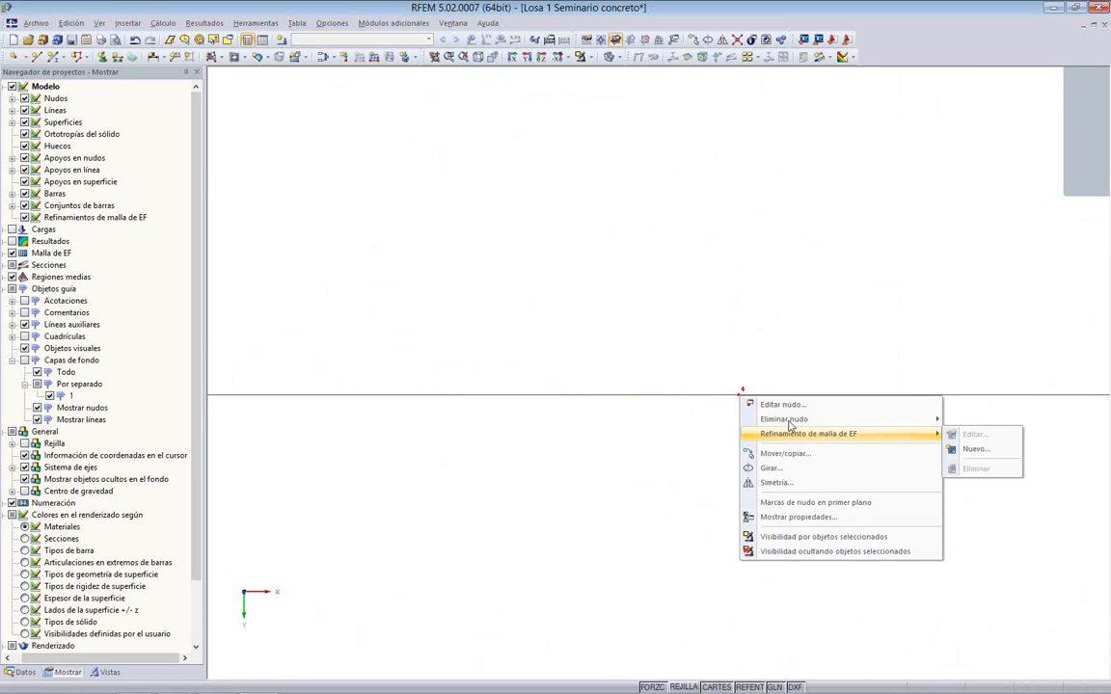
left_click(669, 442)
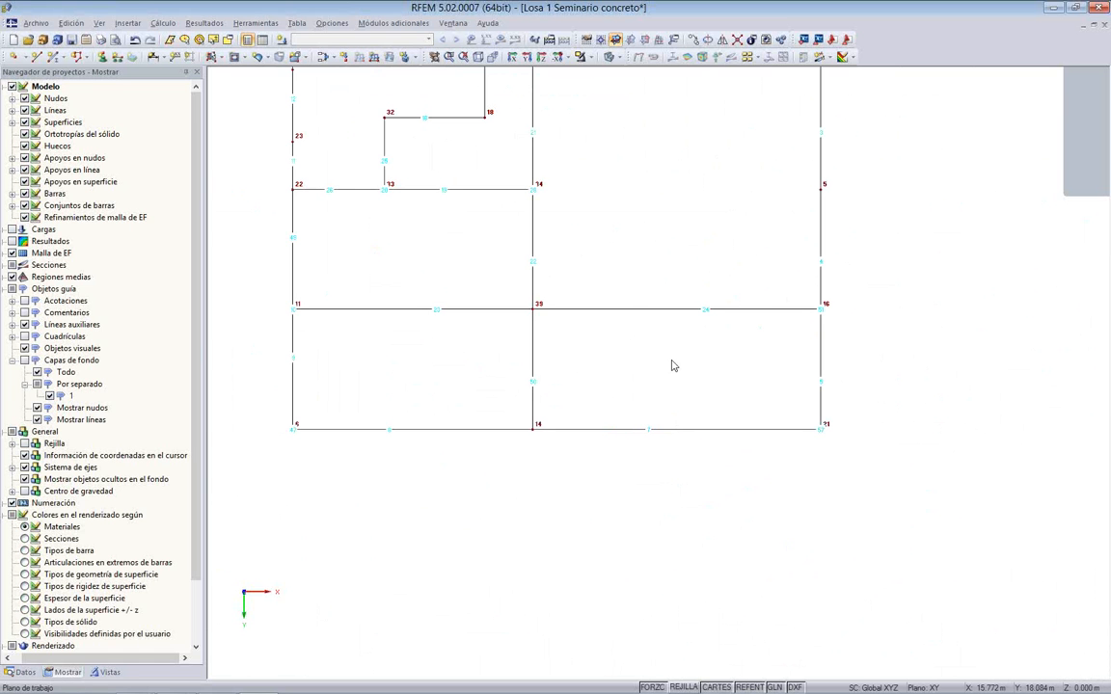
middle_click_drag(640, 242, 632, 301)
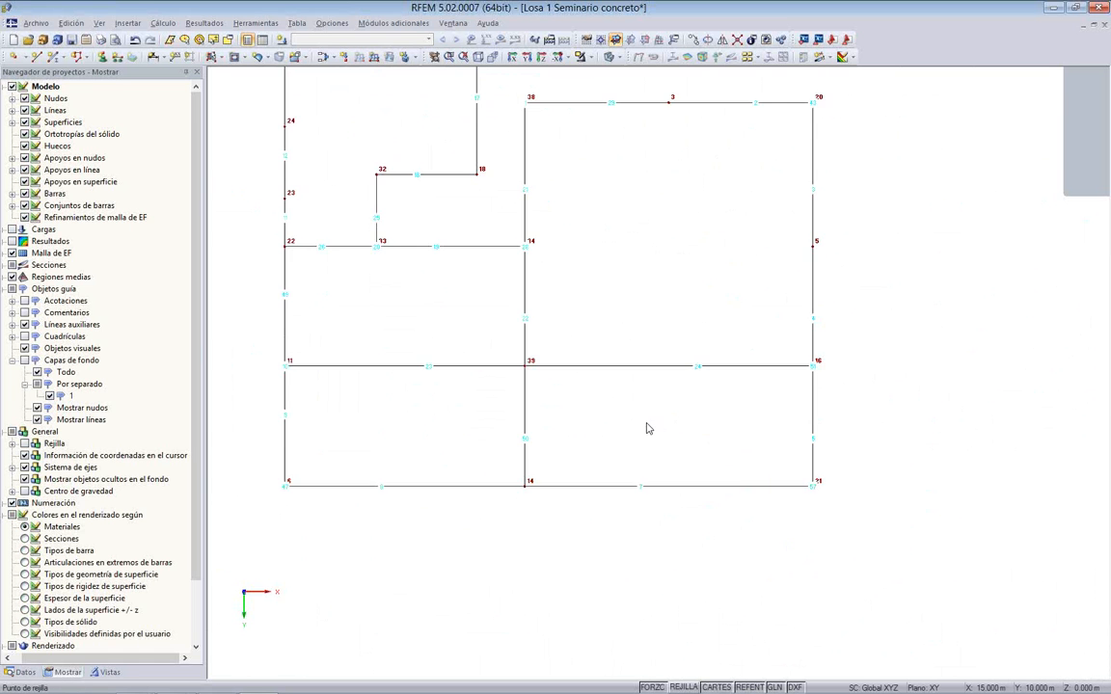
Step: Draw a 12 m horizontal line from node 34 on the inner vertical wall to node 5 on the right outer wall
middle_click_drag(629, 177, 635, 374)
scroll(635, 373, "up", 3)
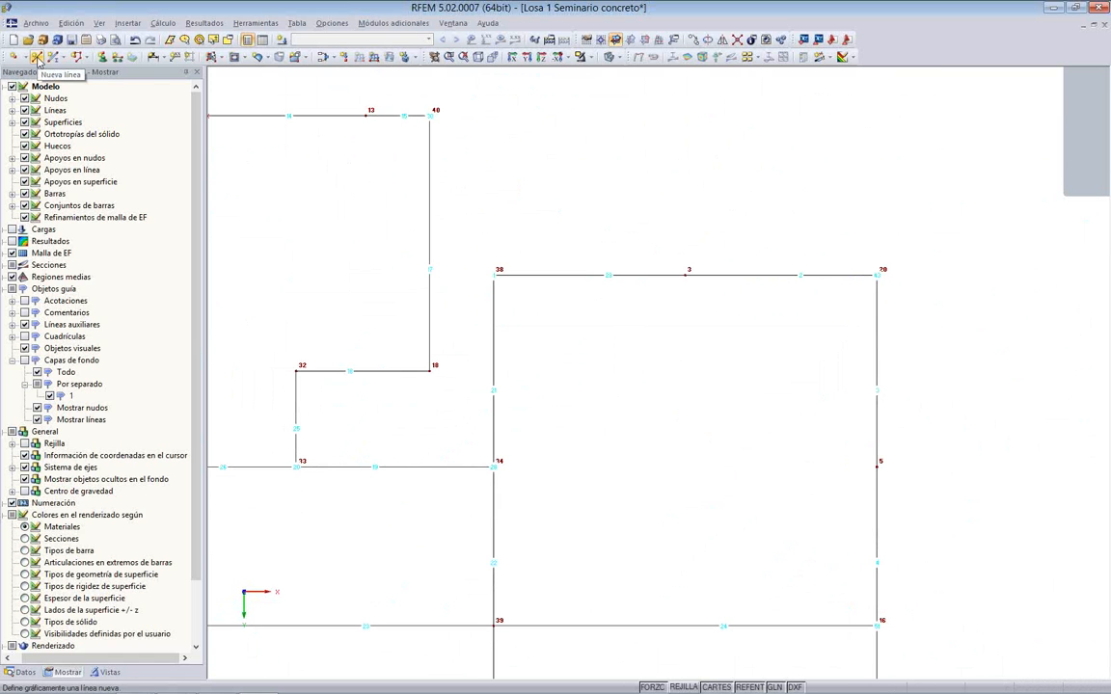
left_click(36, 57)
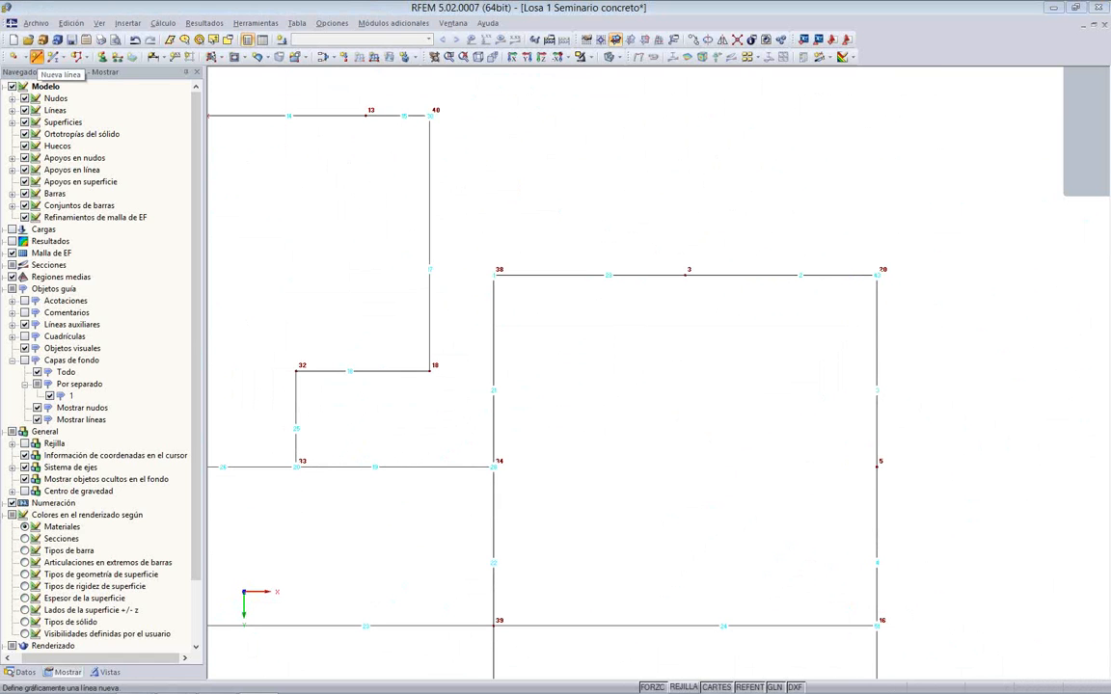
left_click(494, 466)
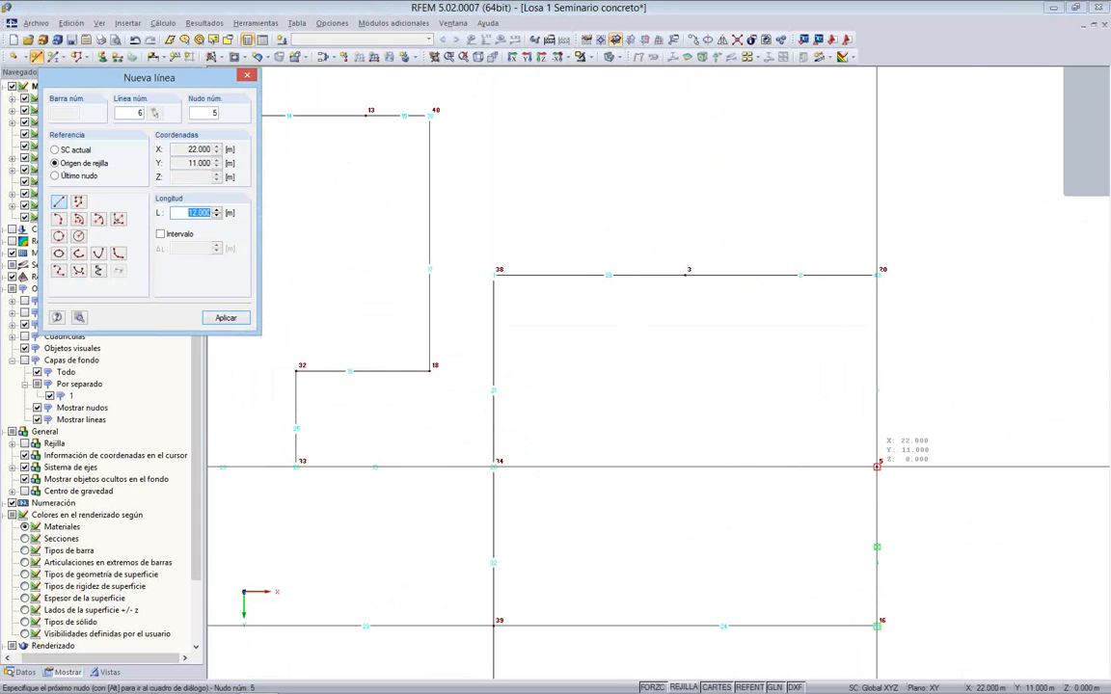
left_click(876, 467)
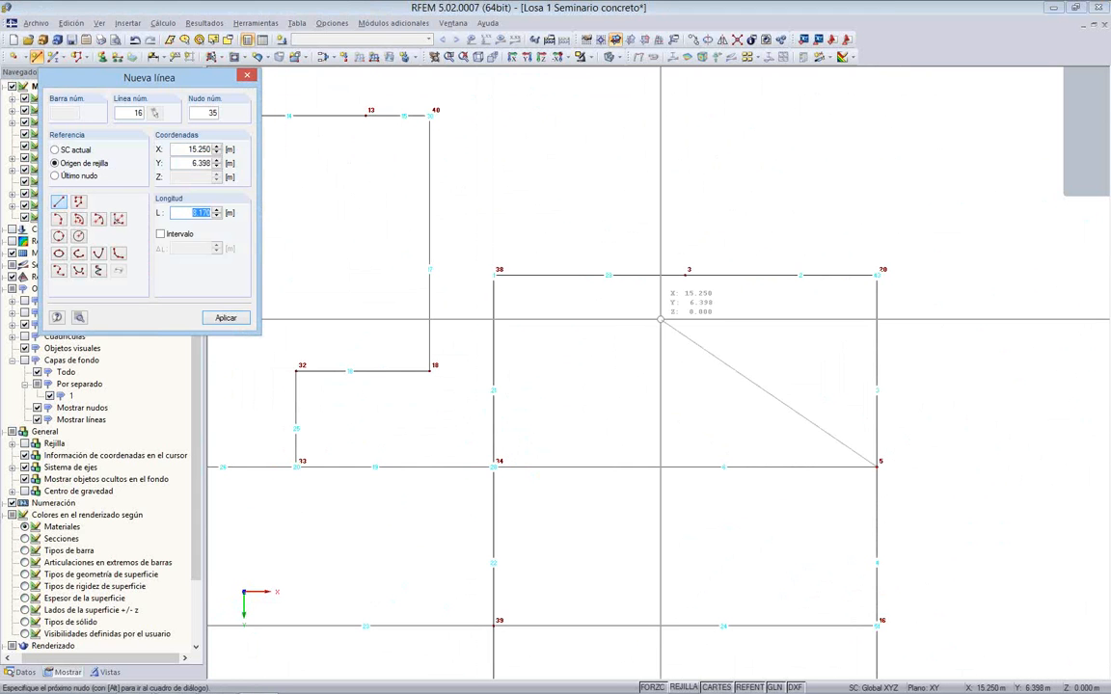
right_click(660, 319)
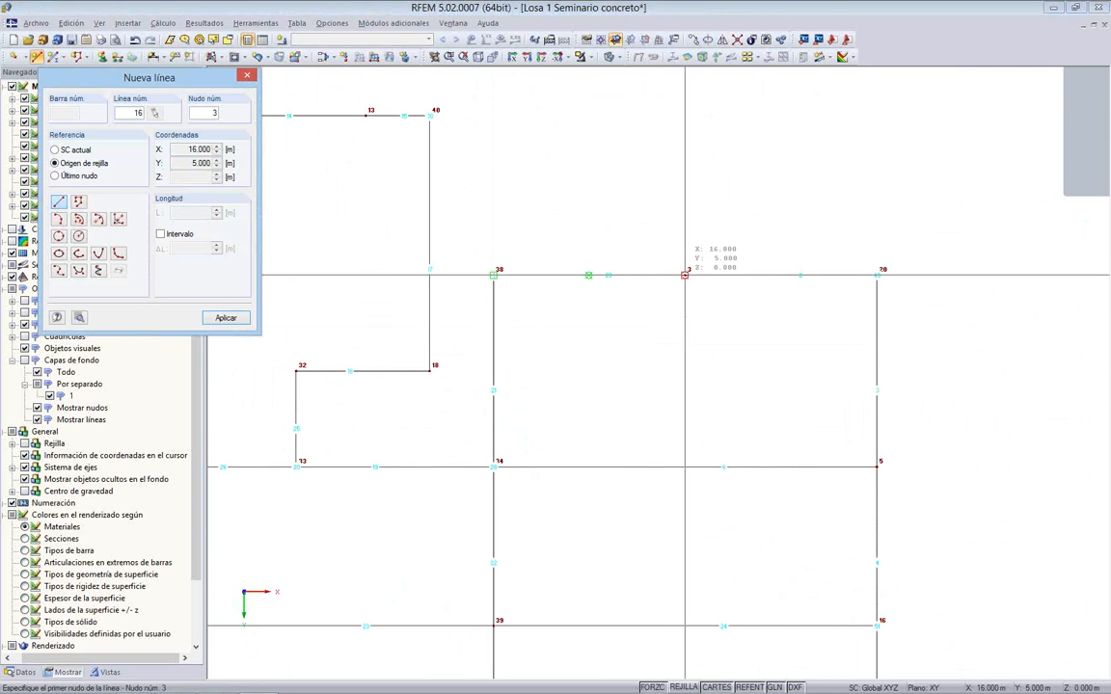
Step: Draw a 6 m vertical line from node 3 down to the midpoint of the line between nodes 34 and 5
left_click(685, 275)
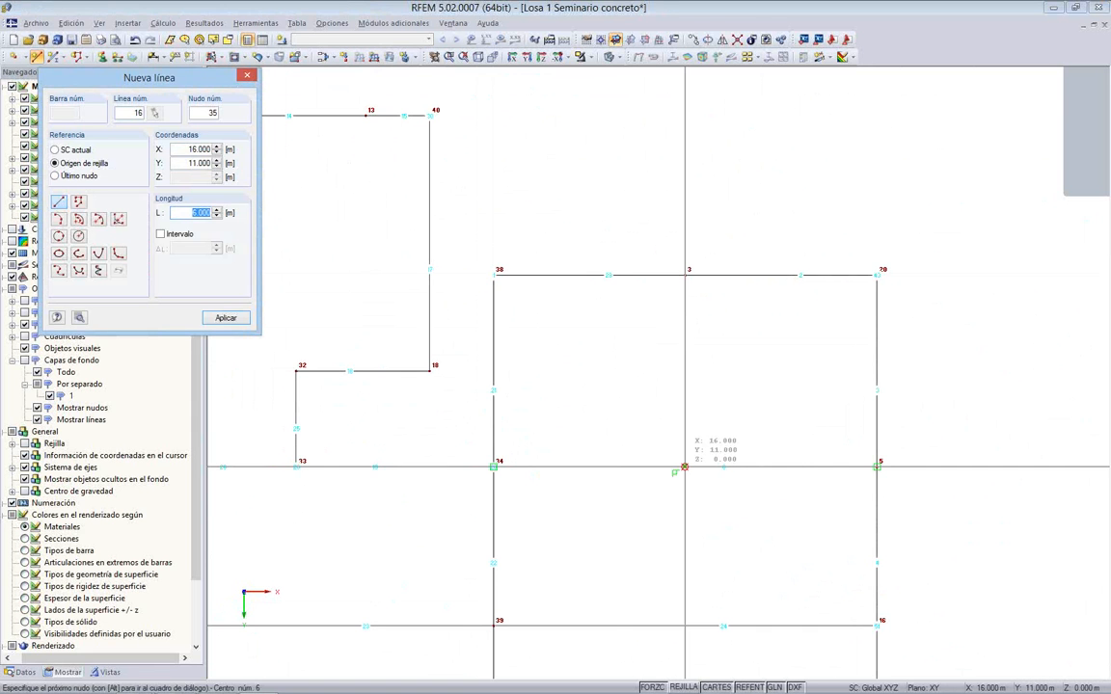
left_click(685, 467)
key("Escape")
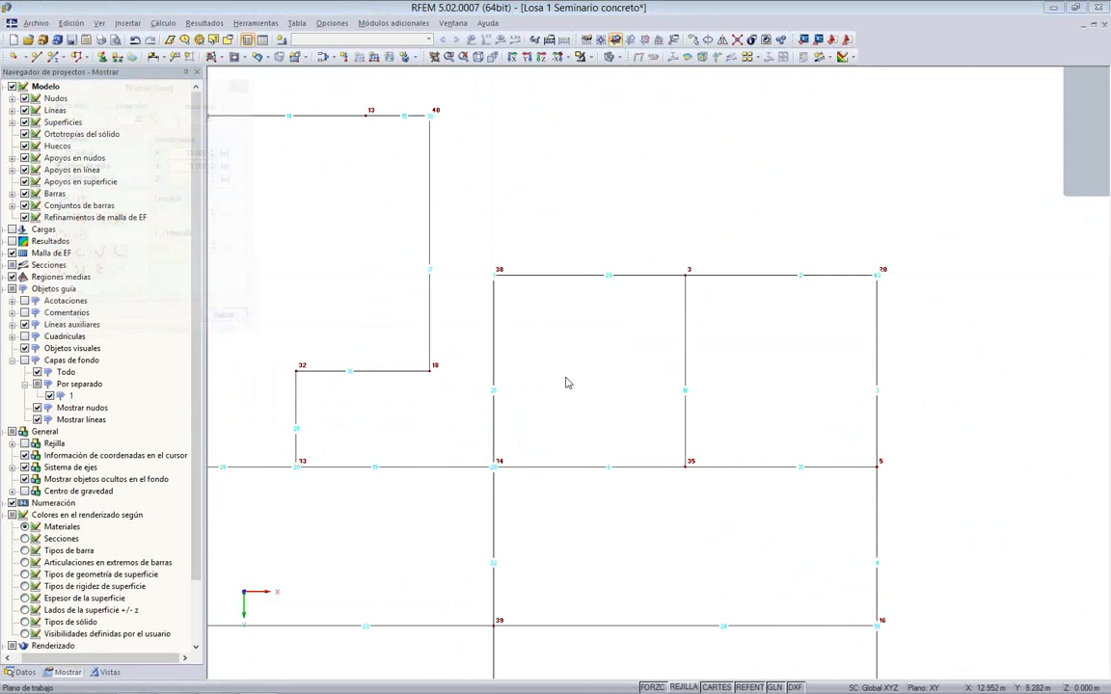
Step: Start a plane surface by boundary lines with material Hormigón C30/37 and a constant thickness of 300 mm
scroll(565, 384, "down", 2)
middle_click_drag(567, 419, 475, 288, "ctrl")
scroll(493, 351, "up", 1)
scroll(494, 351, "down", 1)
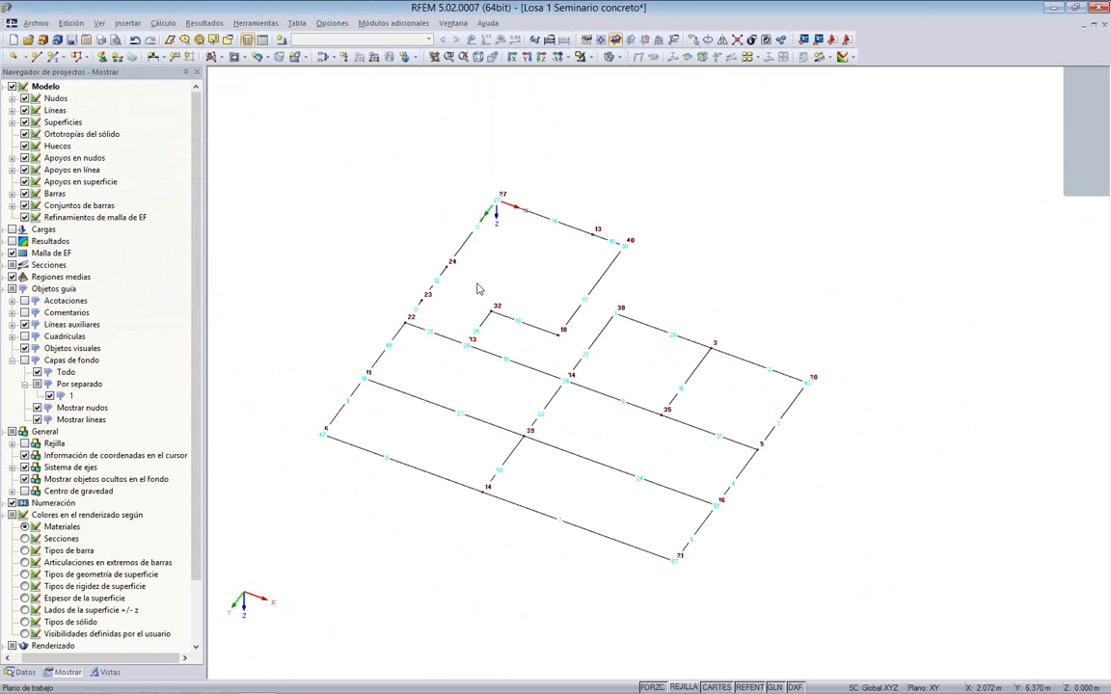
left_click(270, 59)
left_click(217, 59)
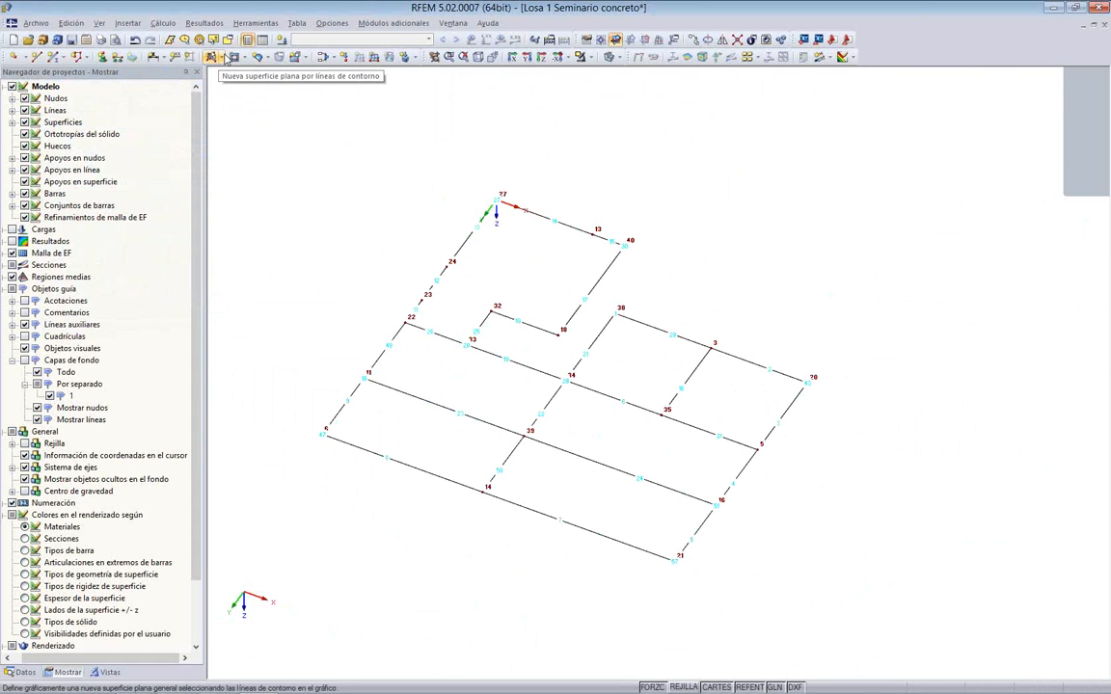
left_click(217, 59)
left_click(212, 58)
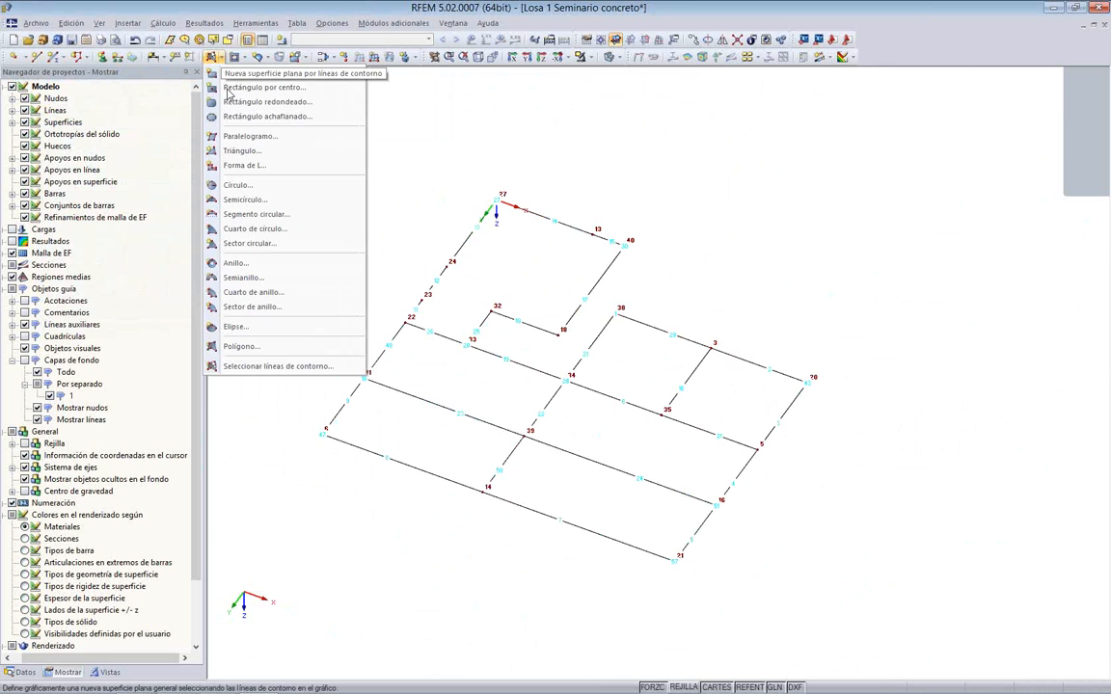
left_click(247, 369)
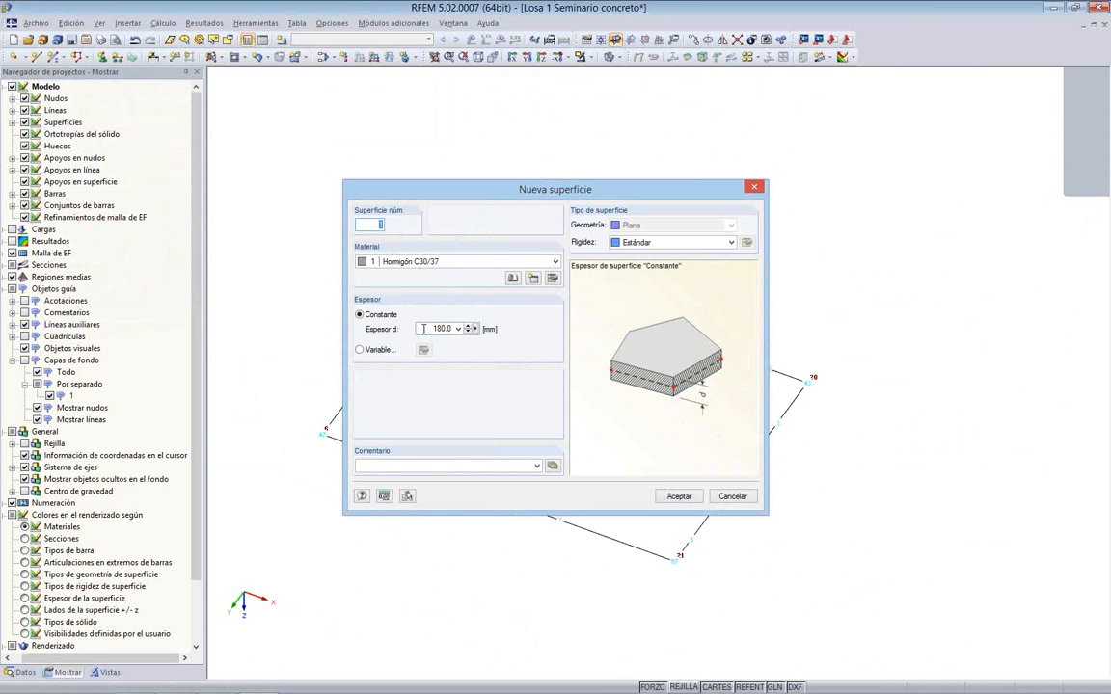
left_click(497, 261)
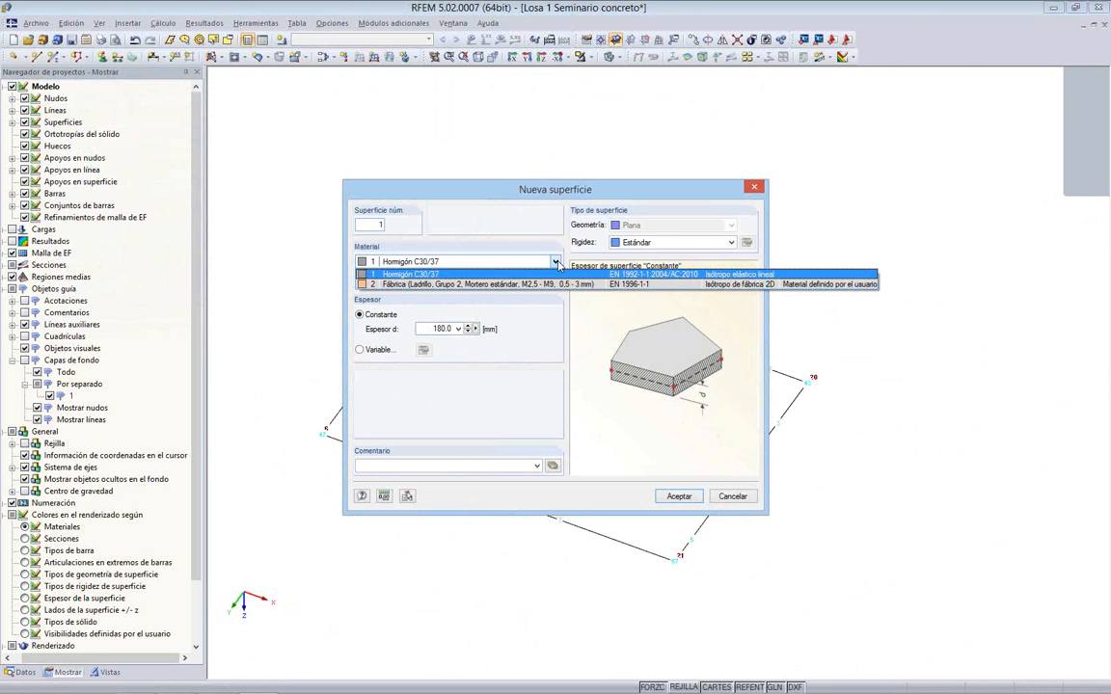
left_click(546, 273)
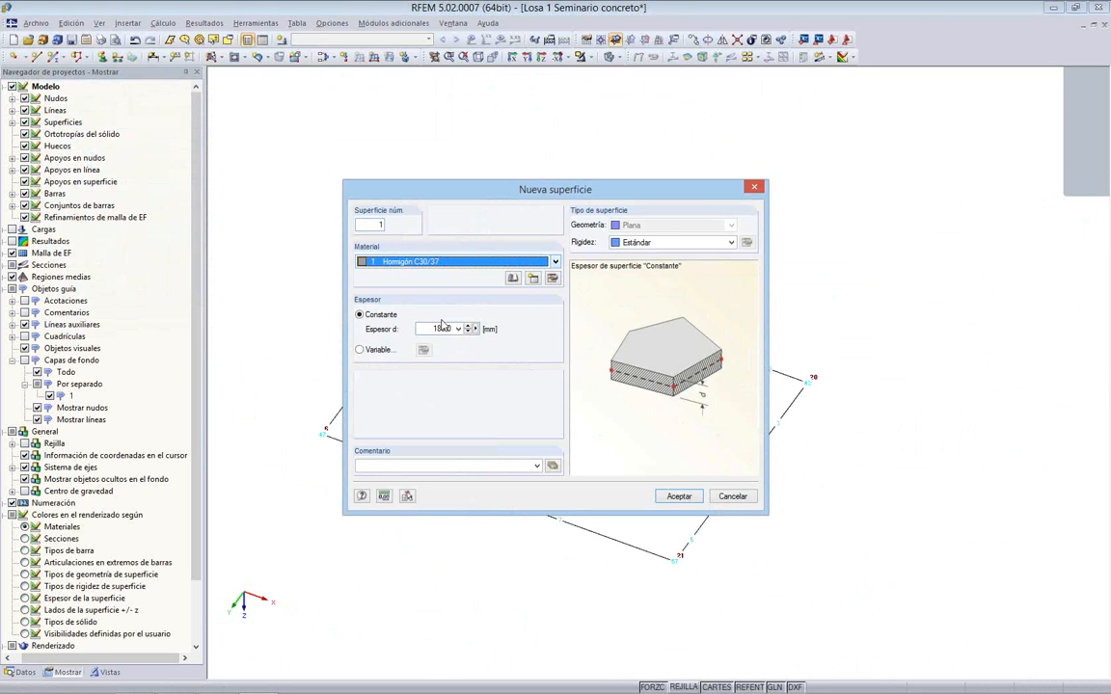
left_click(470, 327)
type("300")
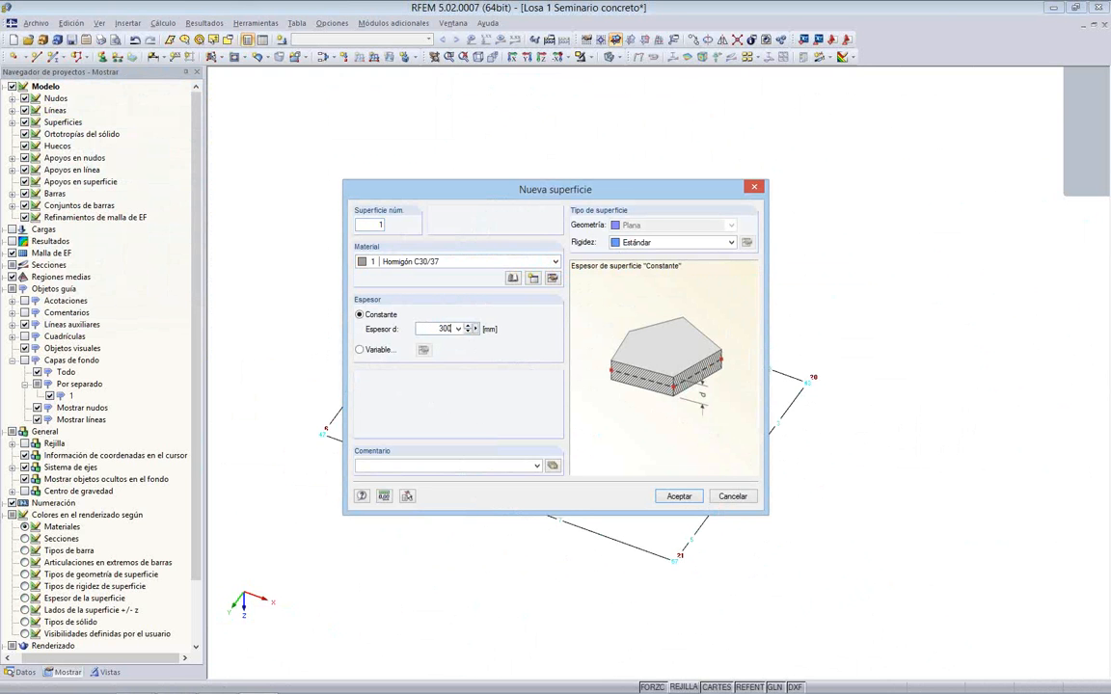
left_click(672, 498)
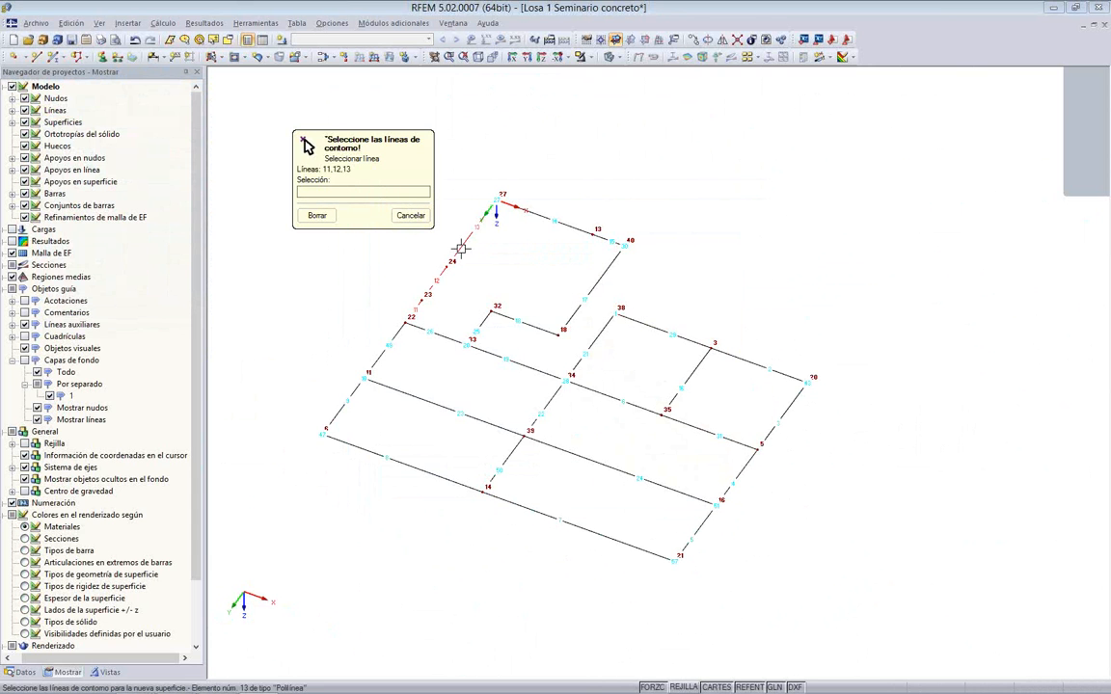
Step: Create the upper-left room's slab surface from boundary lines 11-15, 17, 18, 25 and 26
left_click(460, 247)
left_click(547, 218)
left_click(607, 271)
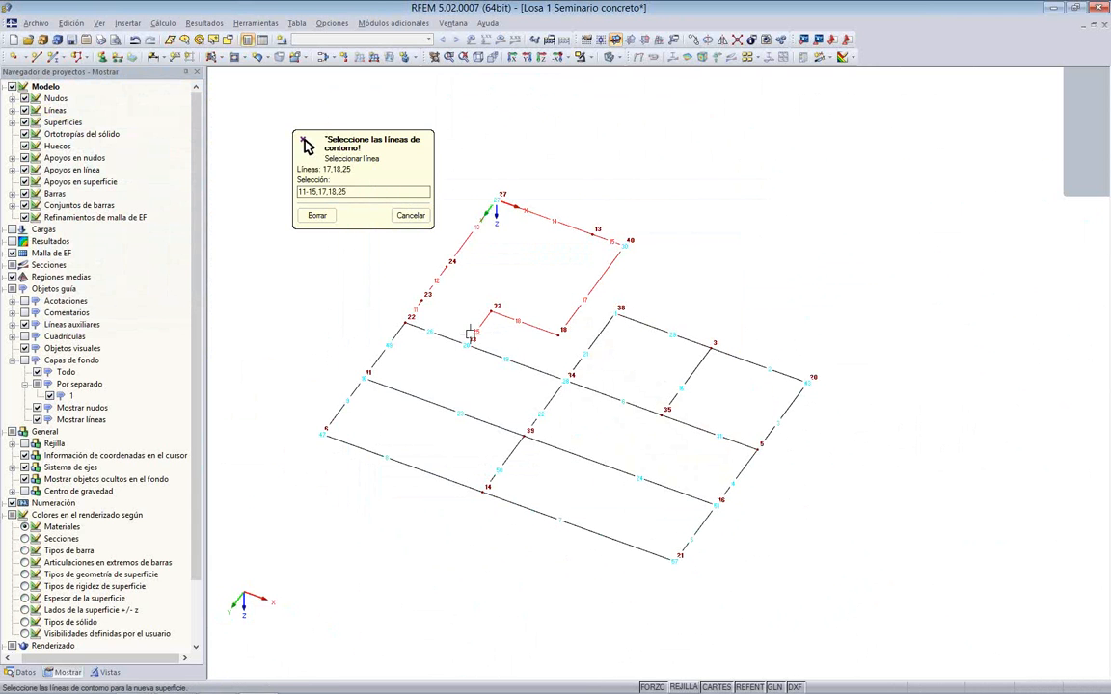
left_click(449, 335)
Step: Create the slab surface below the upper-left room from boundary lines 49, 23, 22, 19 and 26
left_click(390, 341)
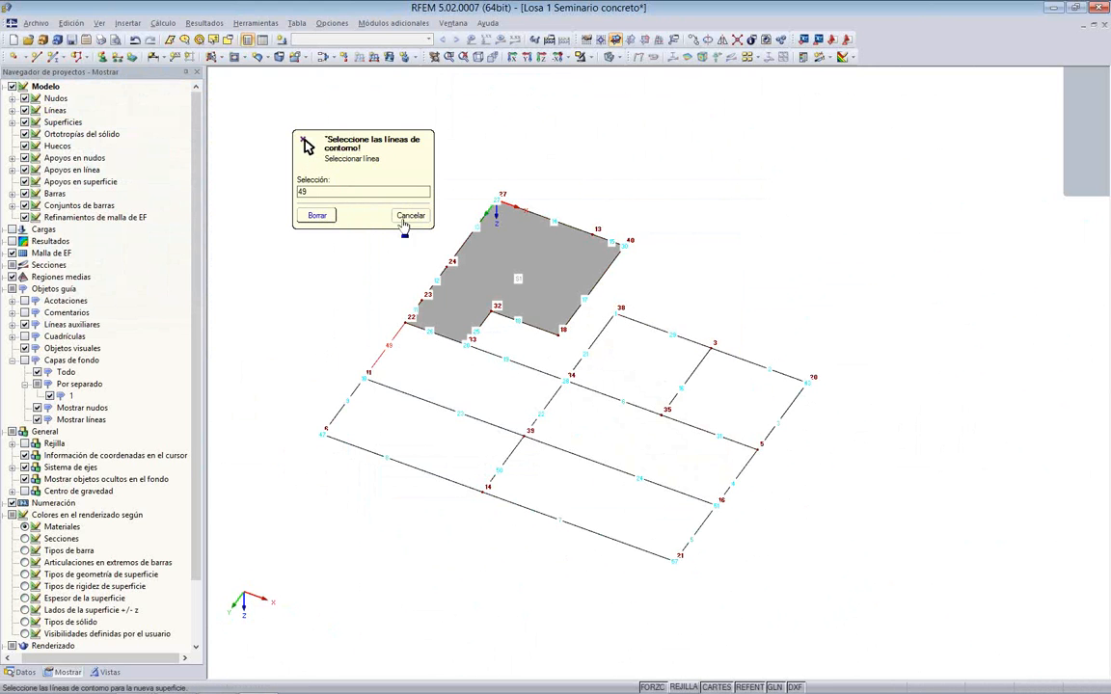
left_click(405, 395)
left_click(548, 407)
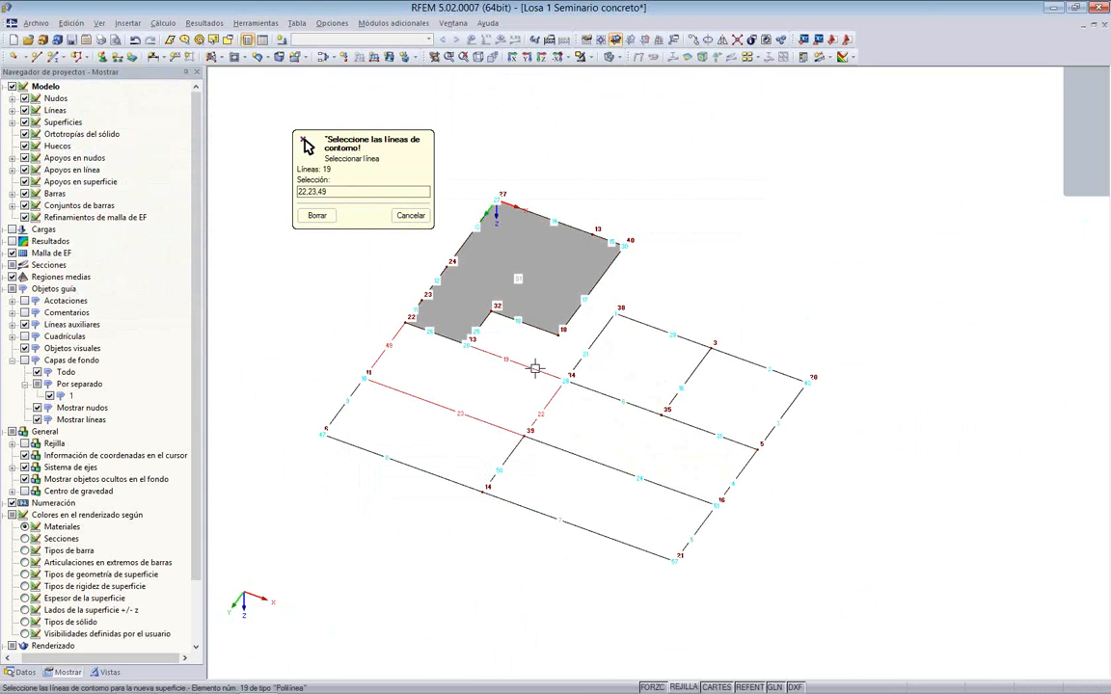
left_click(533, 367)
left_click(454, 339)
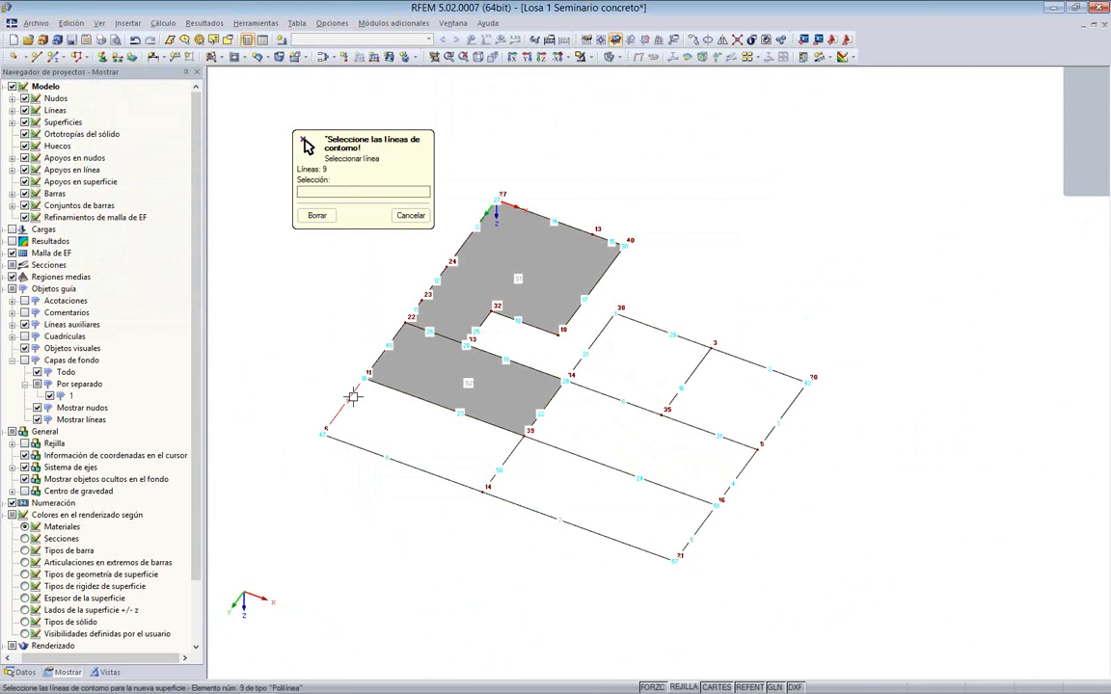
Step: Create the lower-left slab surface from boundary lines 9, 8, 23 and 50
left_click(353, 395)
left_click(367, 451)
left_click(453, 409)
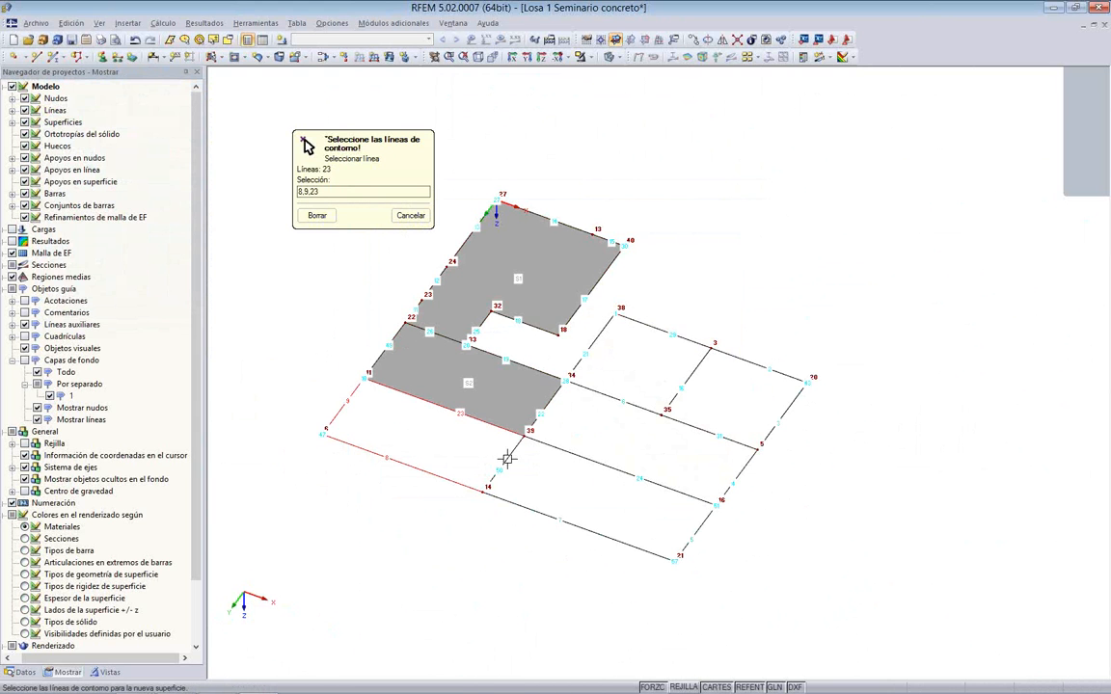
left_click(508, 459)
Step: Create the lower-right slab surface from boundary lines 7, 50, 24 and 5
left_click(521, 504)
left_click(506, 460)
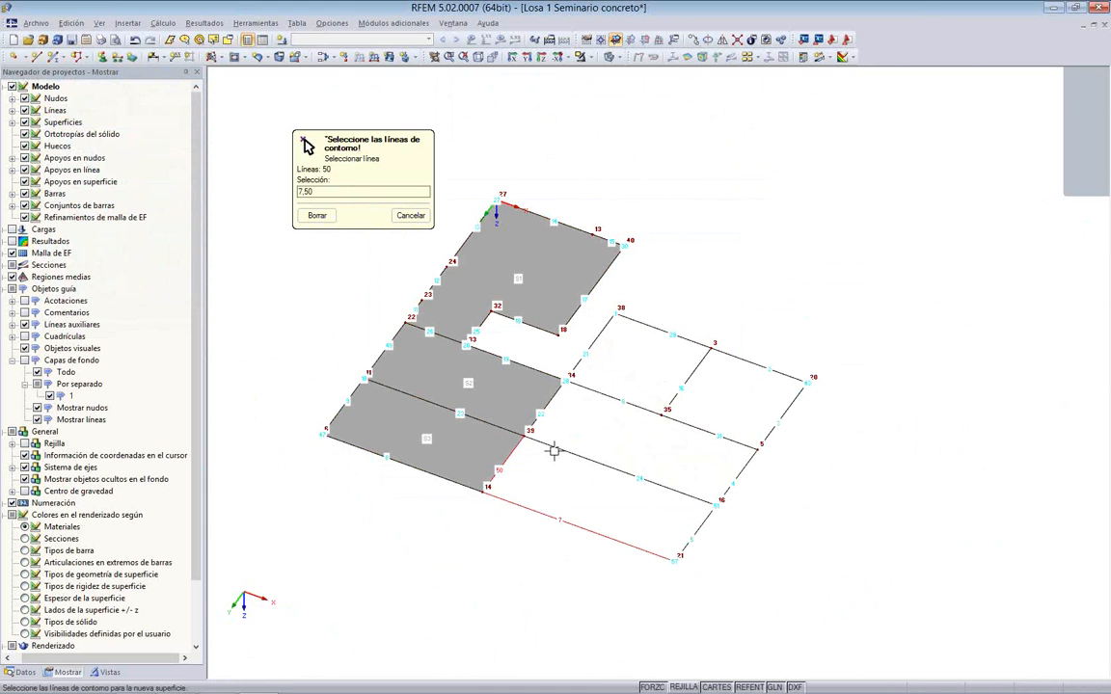
left_click(589, 461)
left_click(696, 529)
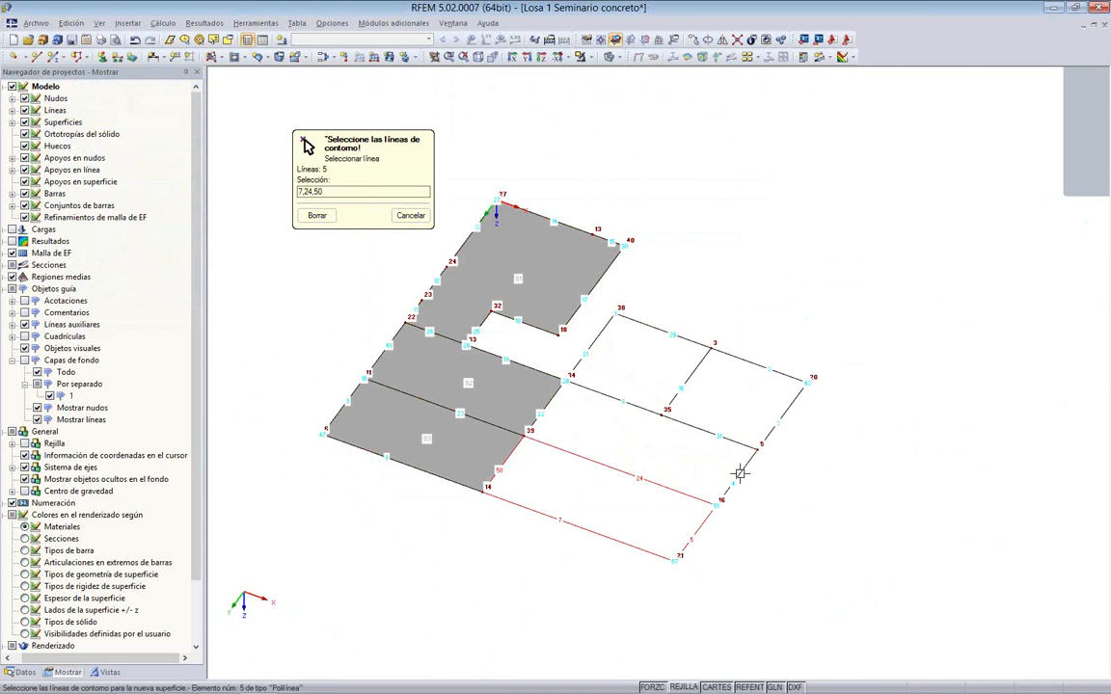
Step: Create the middle-right slab surface from boundary lines 4, 31, 6, 22 and 24
left_click(737, 473)
left_click(730, 442)
left_click(639, 401)
left_click(552, 400)
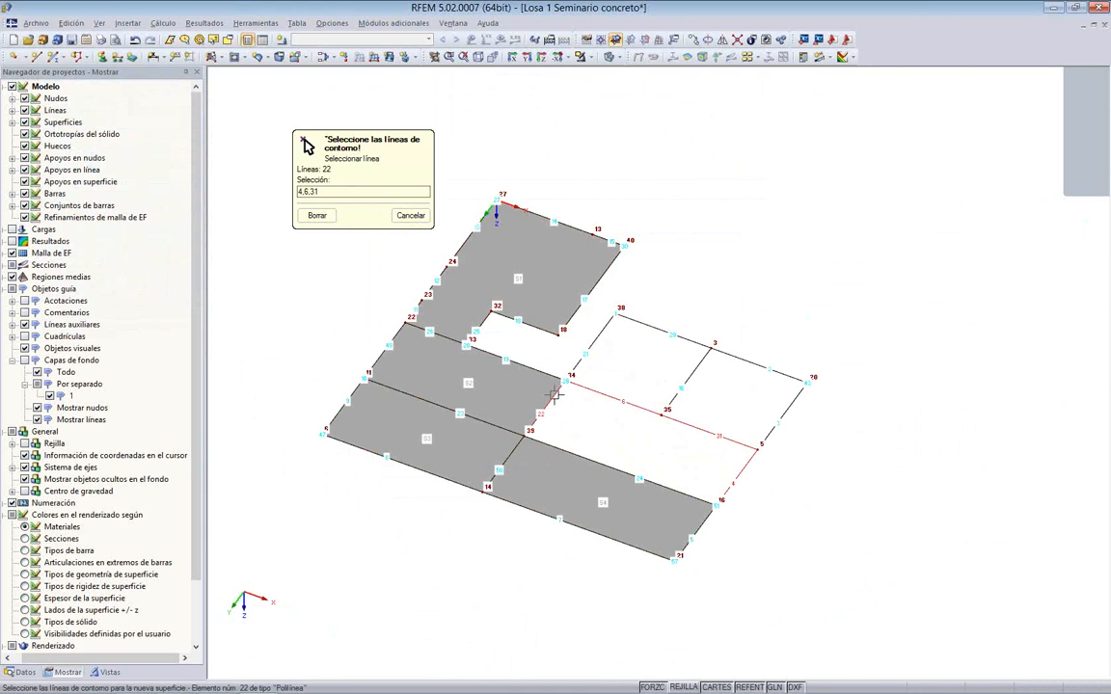
left_click(595, 464)
Step: Create the slab surface between nodes 34, 38, 3 and 35 from boundary lines 21, 29, 16 and 6
left_click(579, 361)
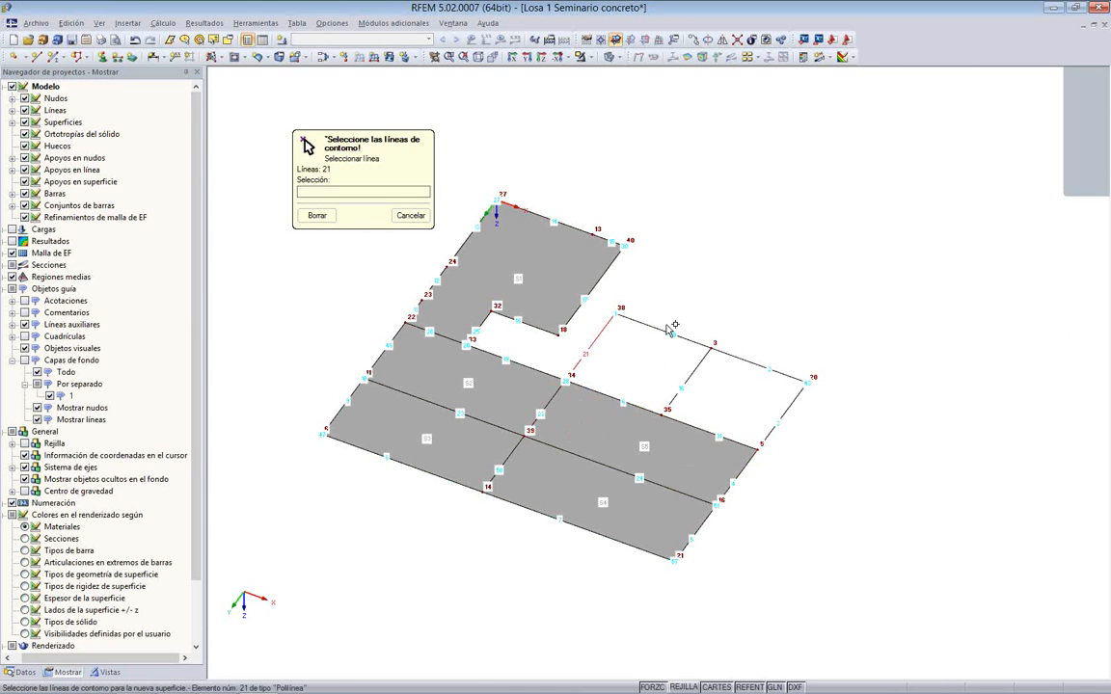
left_click(662, 328)
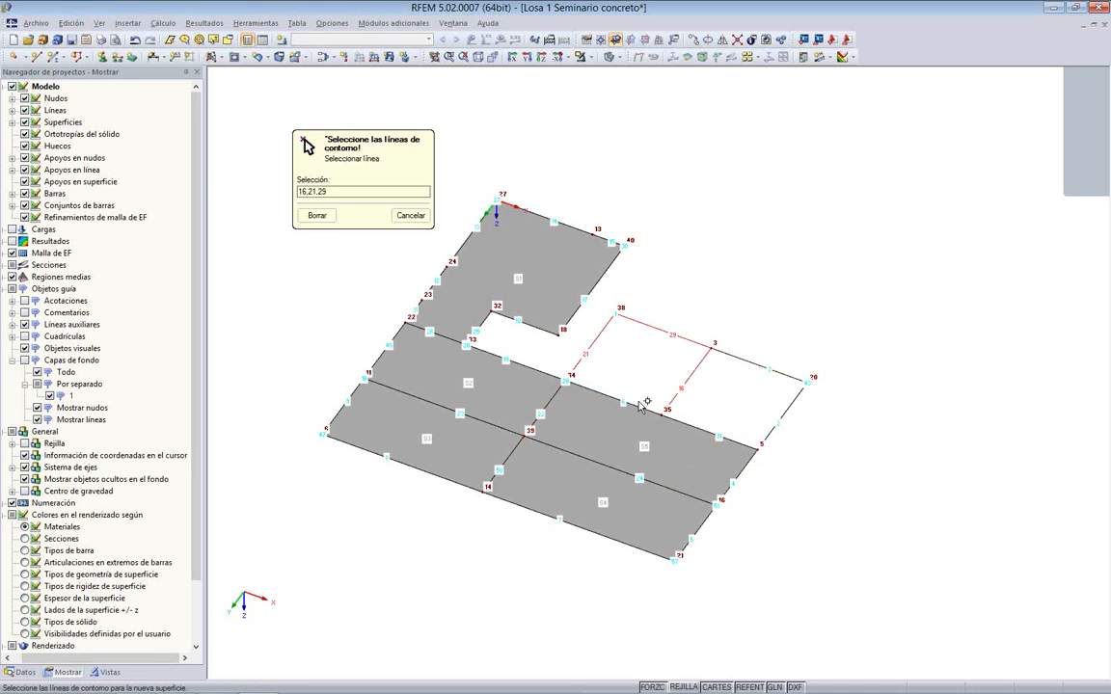
left_click(705, 361)
Step: Create the upper-right slab surface from boundary lines 31, 16, 2 and 3, and finish surface creation
left_click(698, 428)
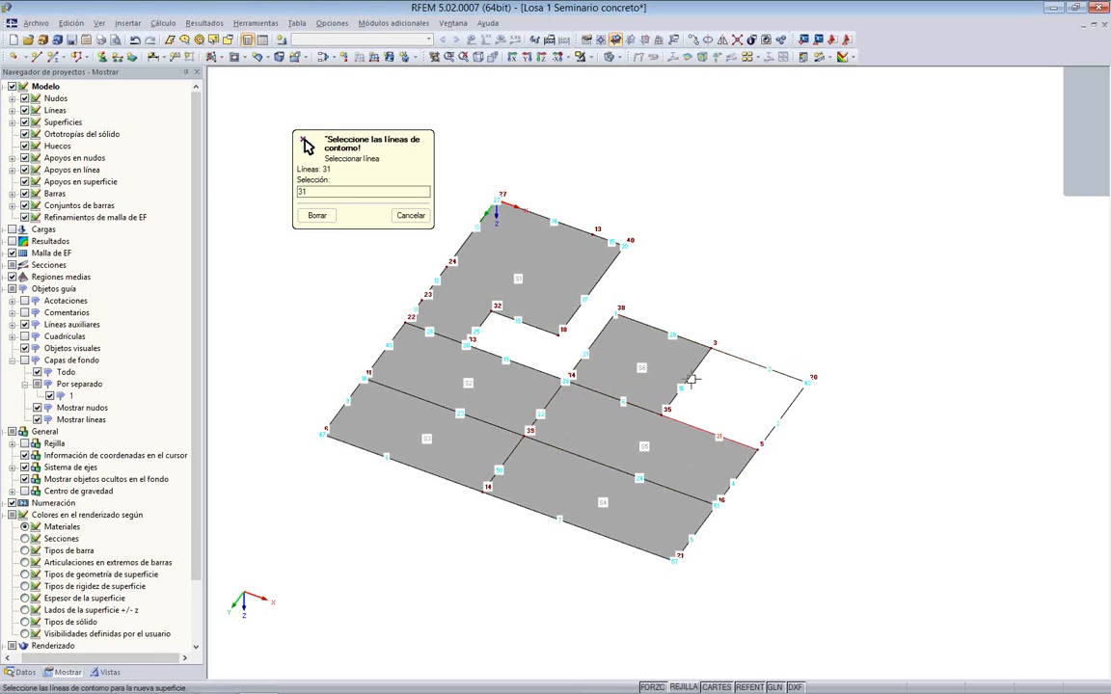
left_click(681, 388)
left_click(746, 359)
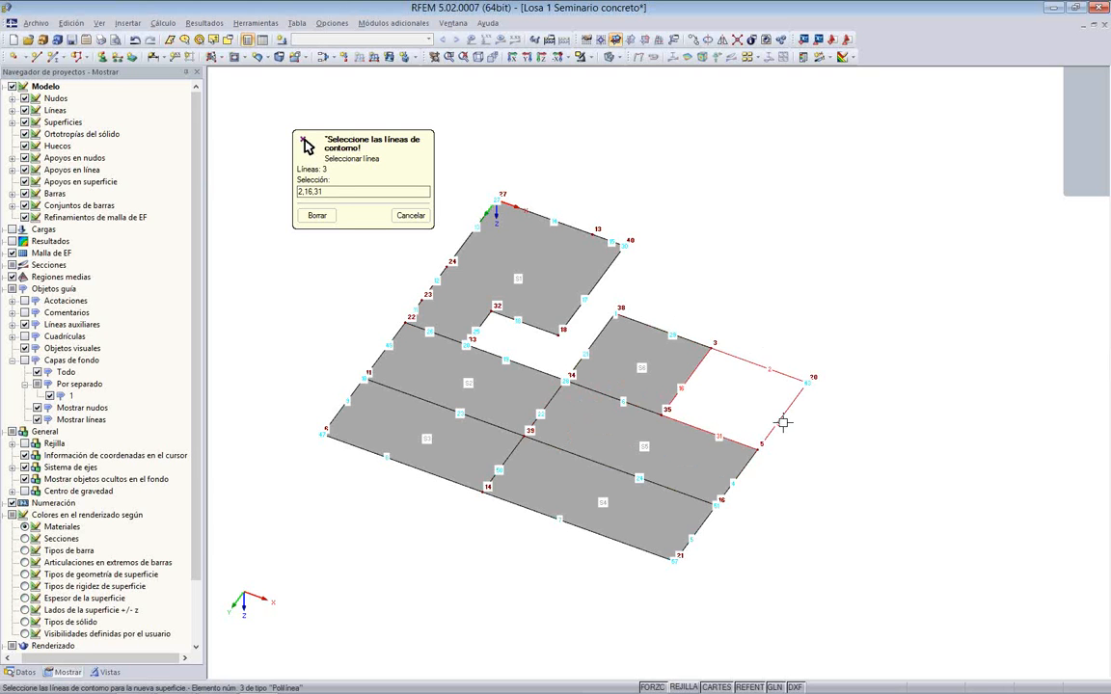
left_click(781, 418)
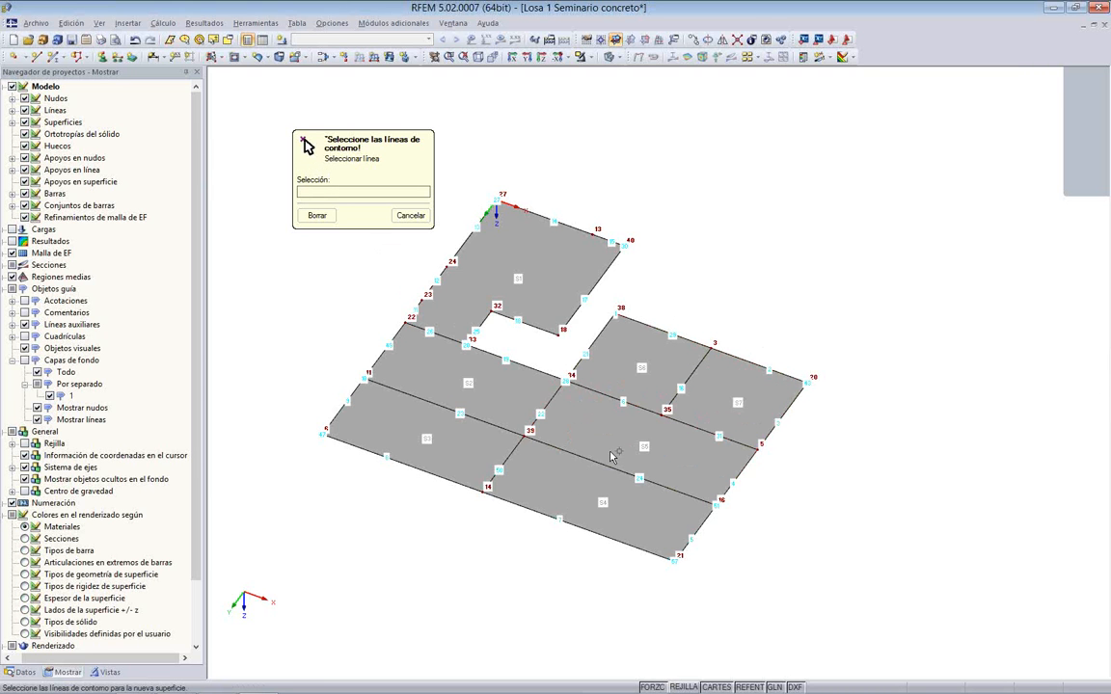
key("Escape")
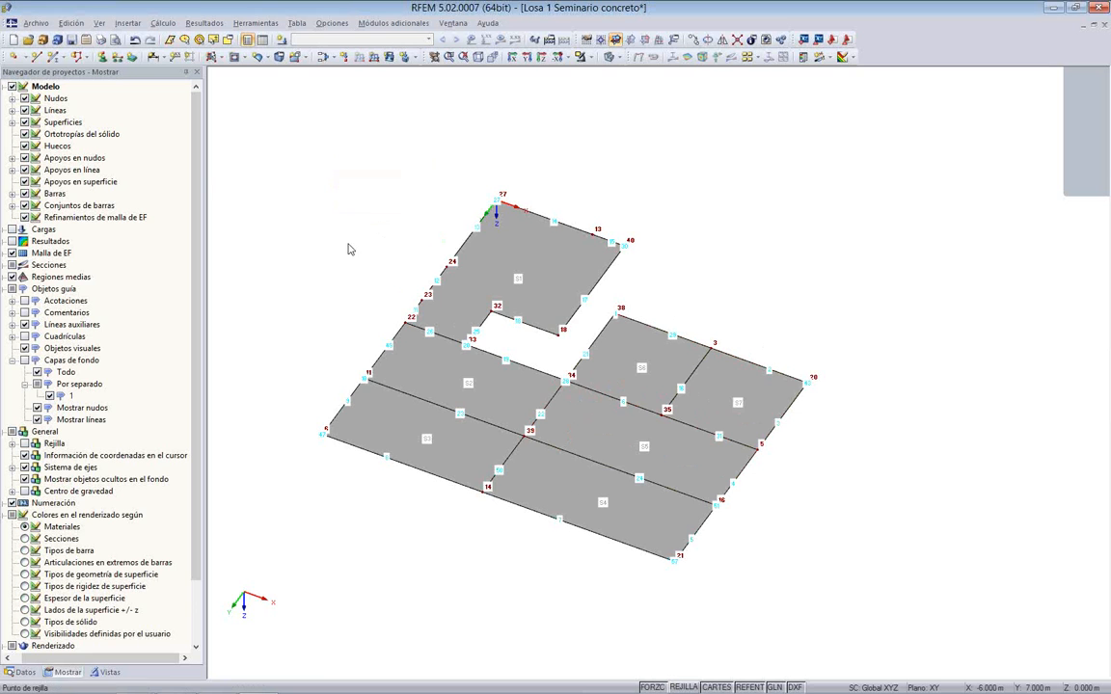
middle_click_drag(326, 260, 328, 231, "ctrl")
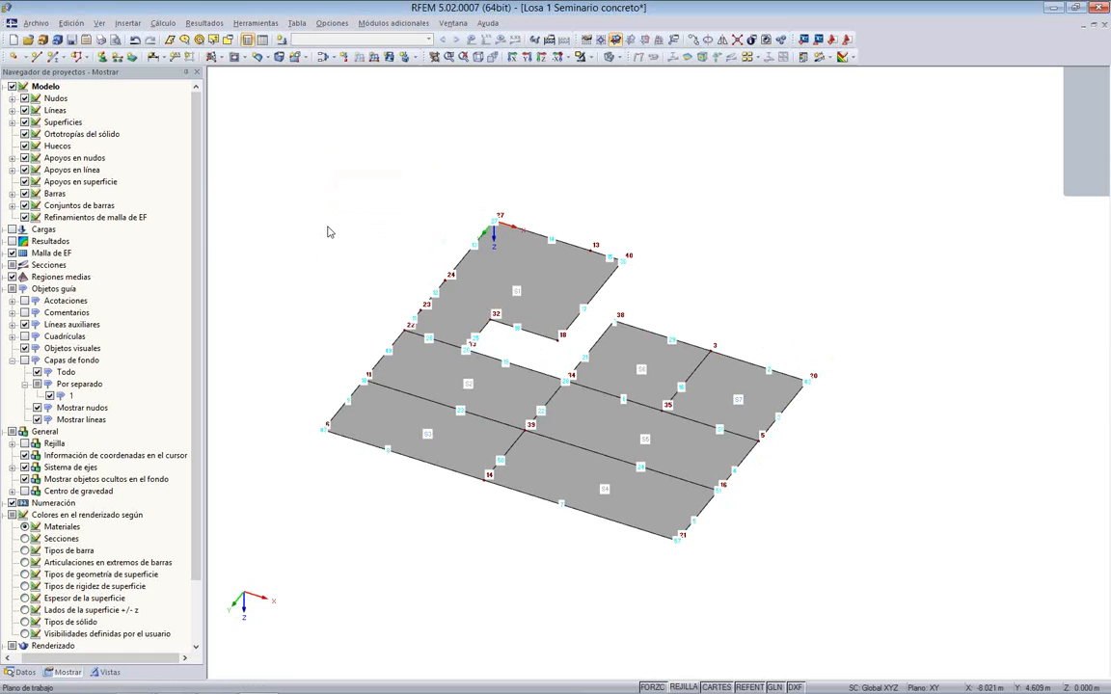
right_click(579, 184)
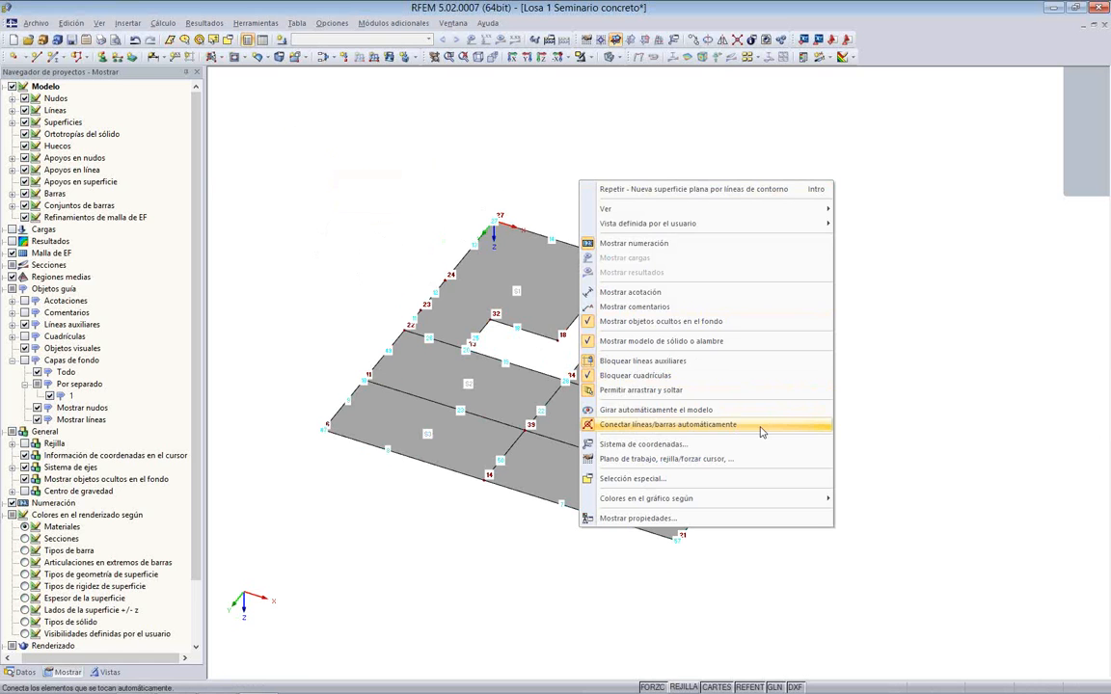
right_click(388, 207)
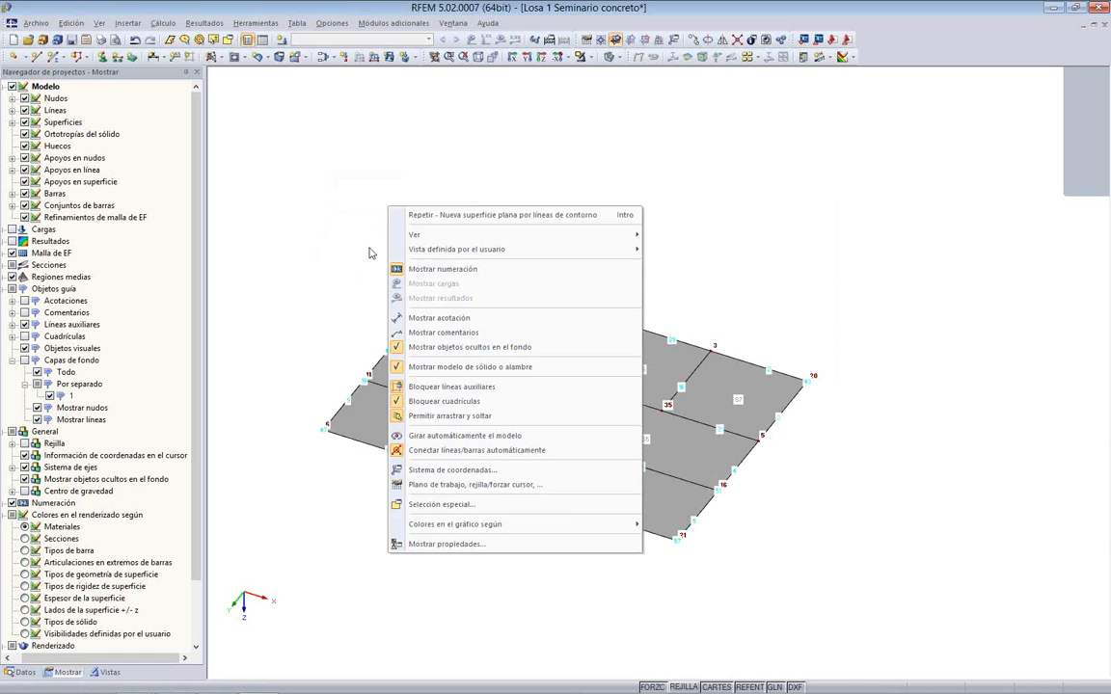
left_click(287, 212)
Step: Define a new line support type as a wall in Z, 360 mm wide and 3 m high, using the brick masonry material (Fábrica, Ladrillo, Grupo 2)
middle_click_drag(338, 270, 262, 200)
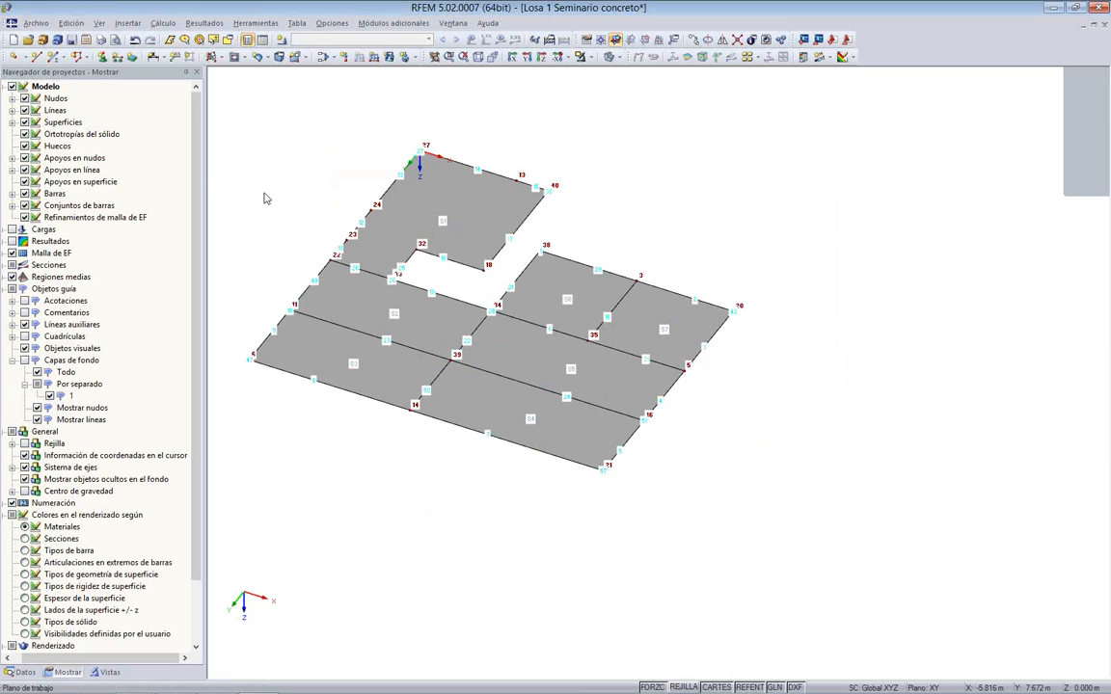
left_click(116, 58)
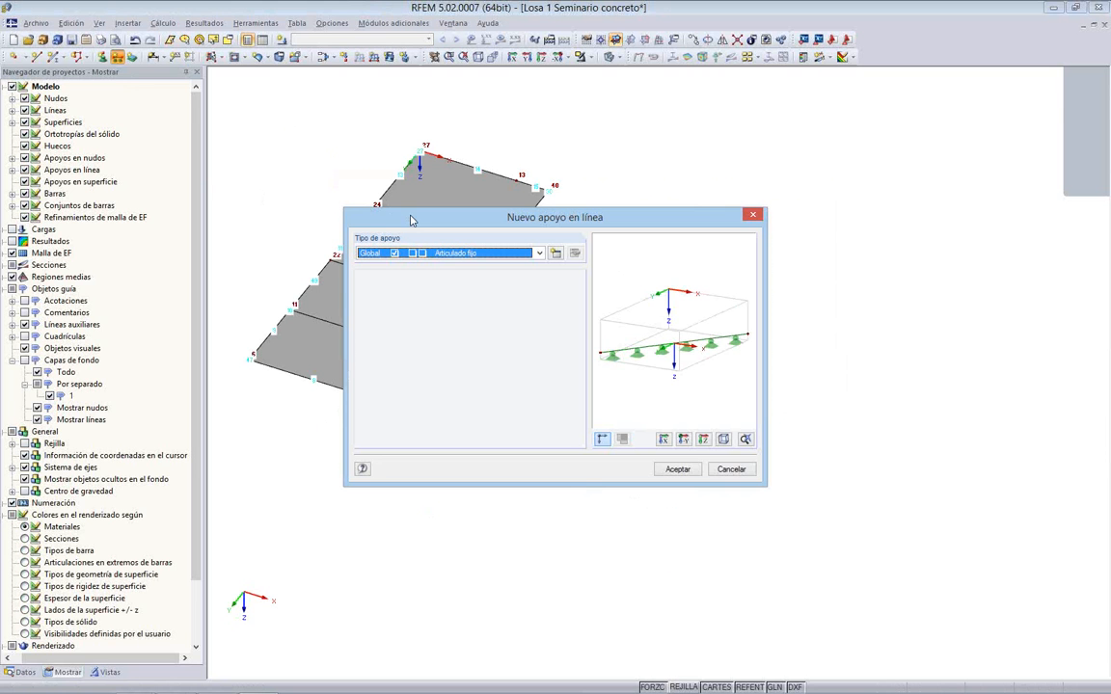
left_click(556, 254)
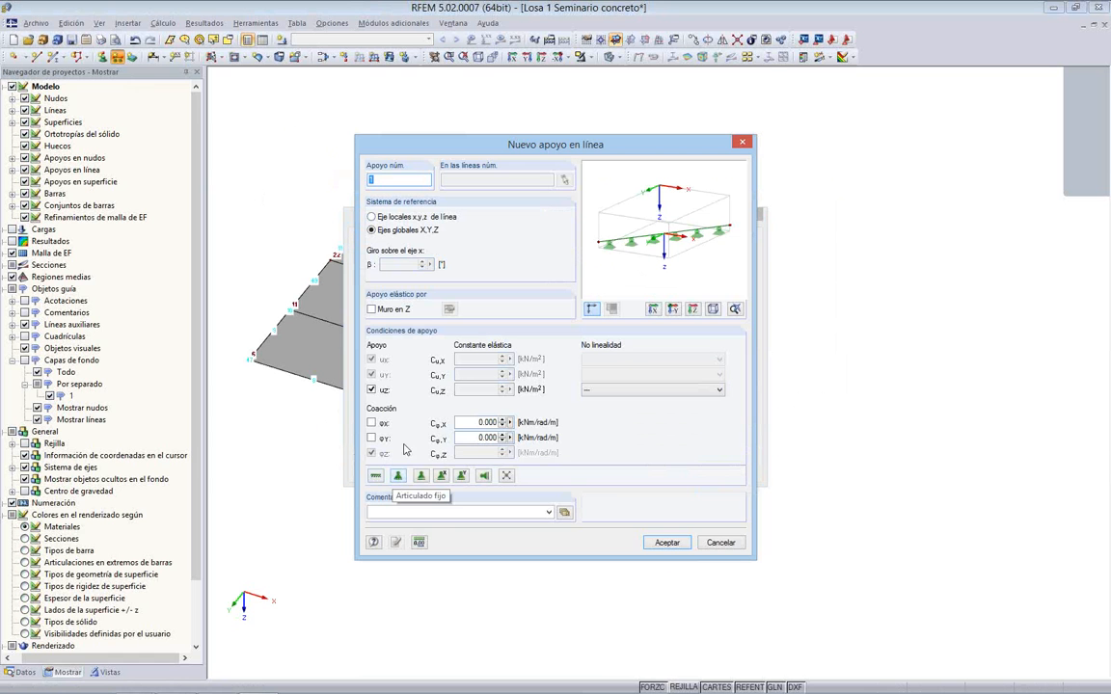
left_click(373, 309)
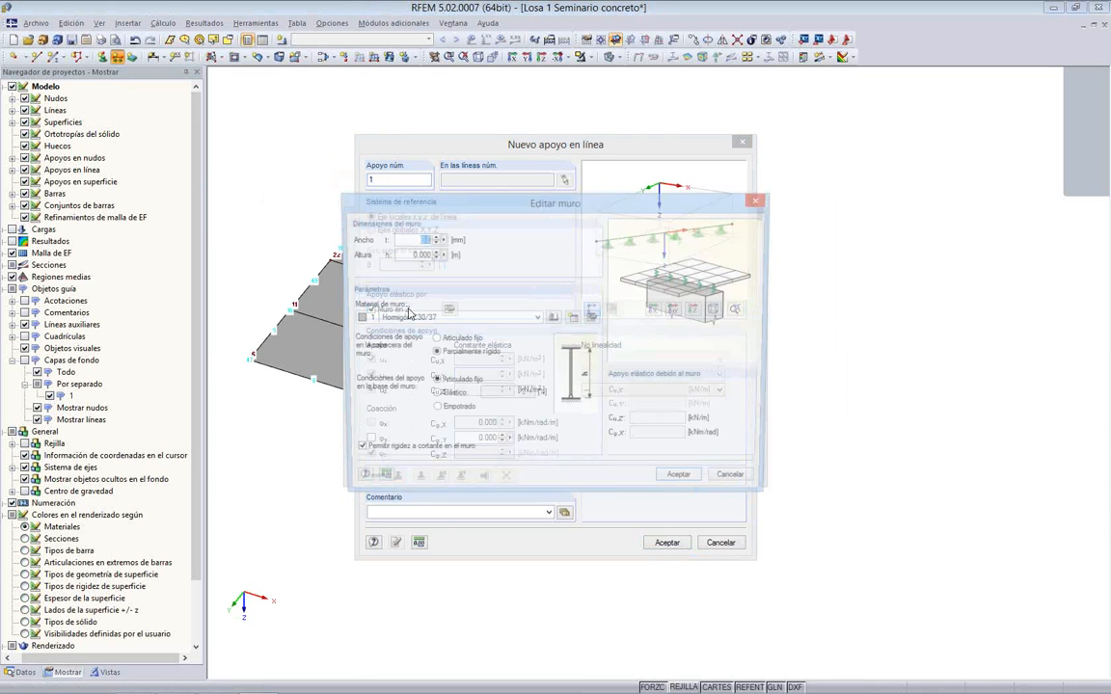
left_click_drag(615, 278, 580, 202)
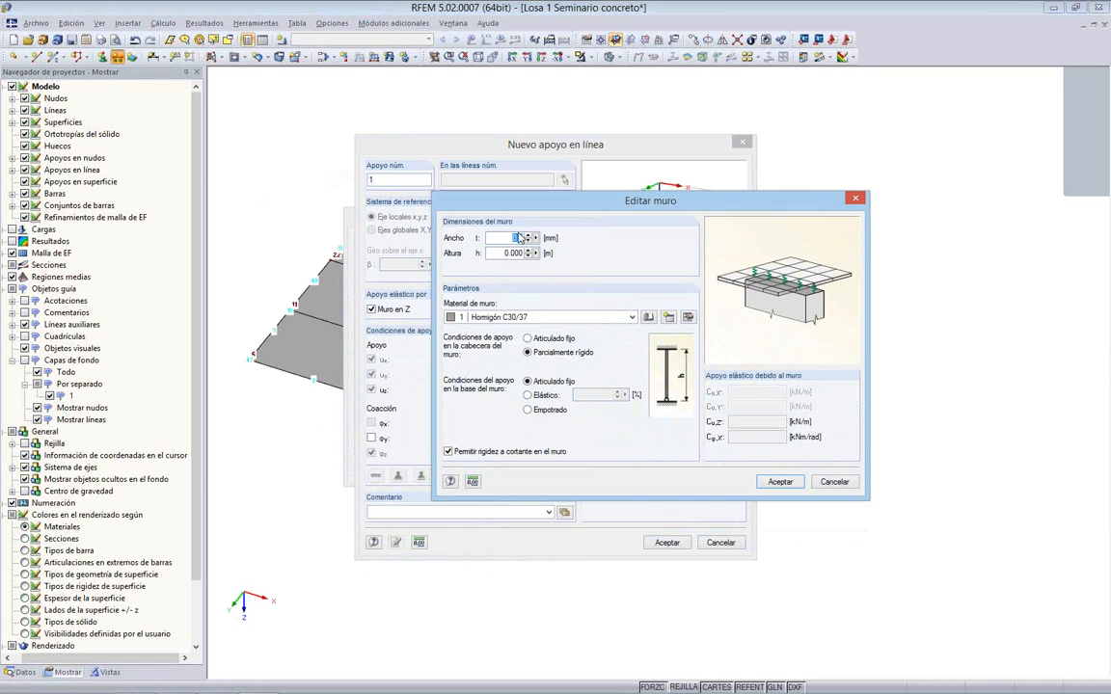
type("360")
key("Tab")
type("3")
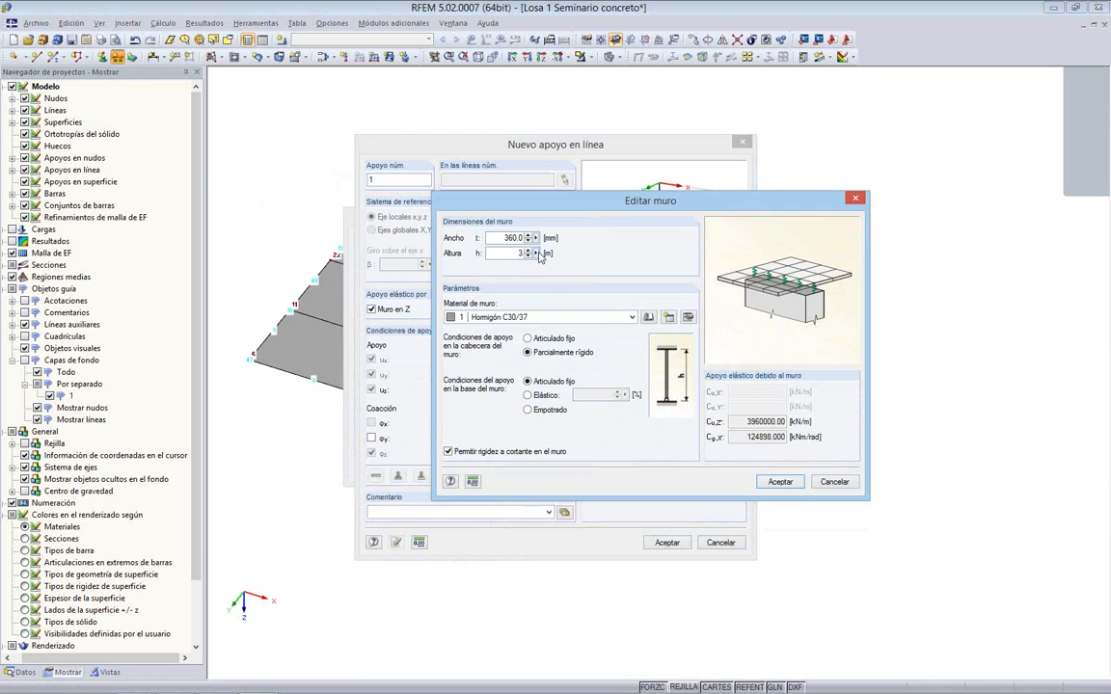
left_click(633, 319)
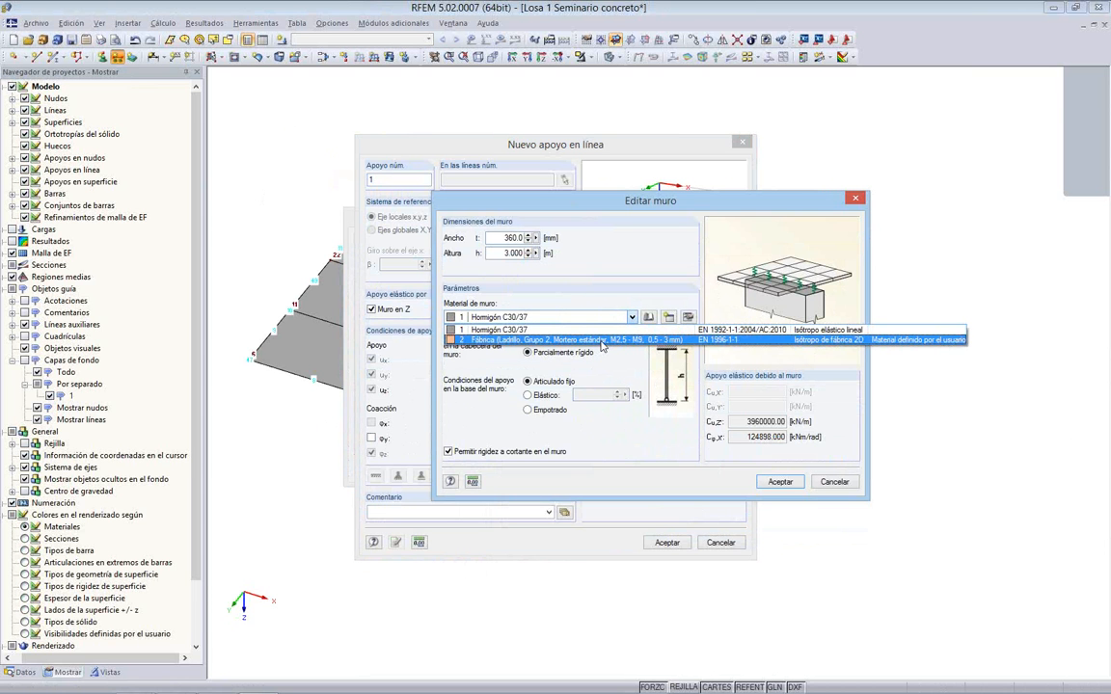
left_click(601, 343)
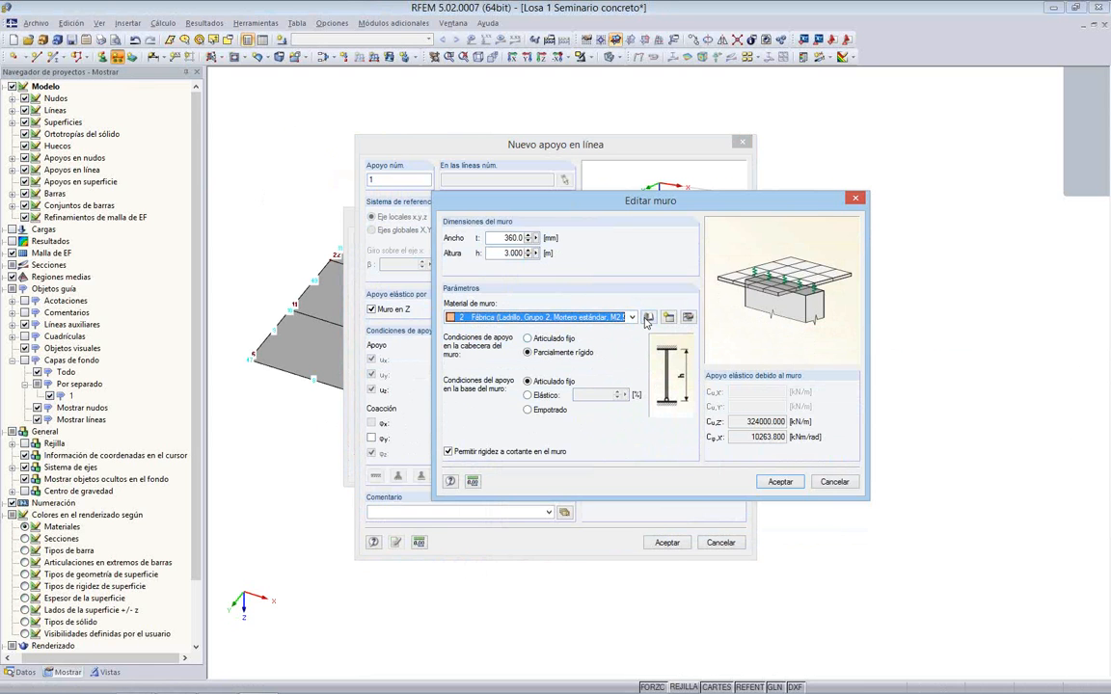
Step: Start a new wall material and filter the material library to the Fábrica group and category with the EN standard group
left_click(667, 319)
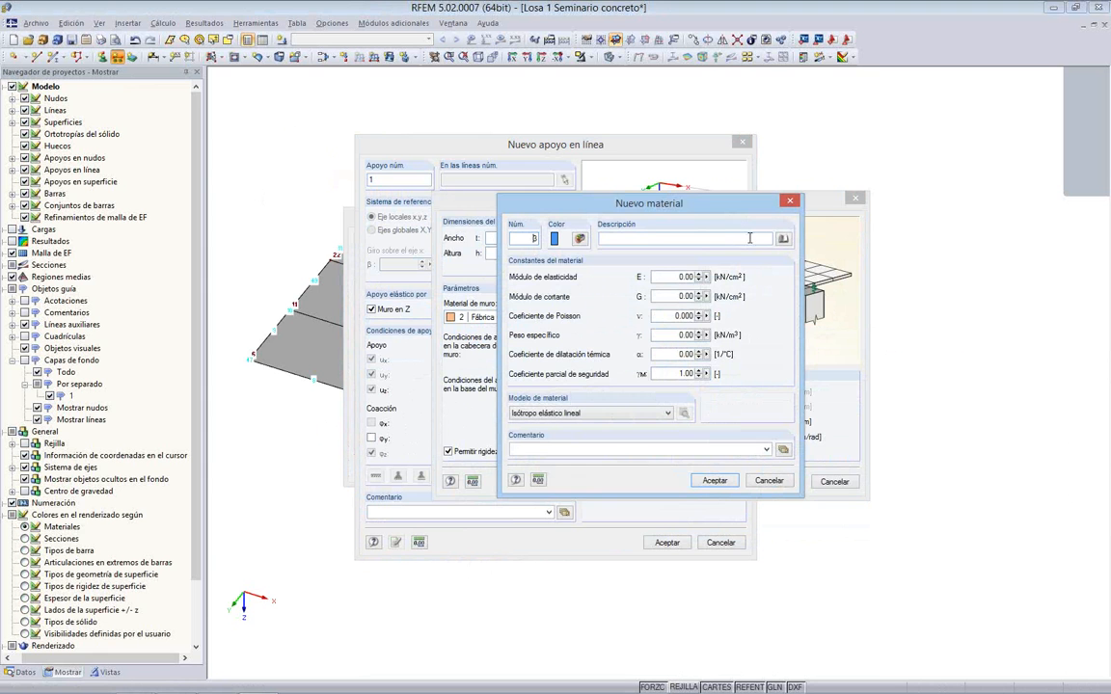
left_click(783, 241)
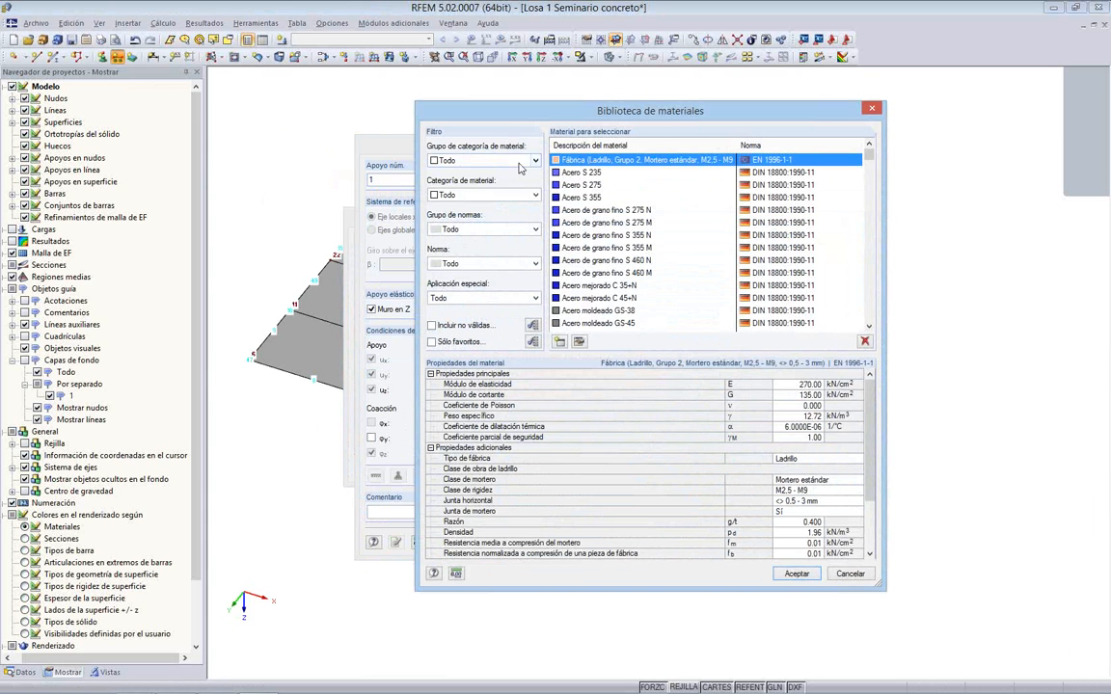
left_click(535, 160)
left_click(511, 223)
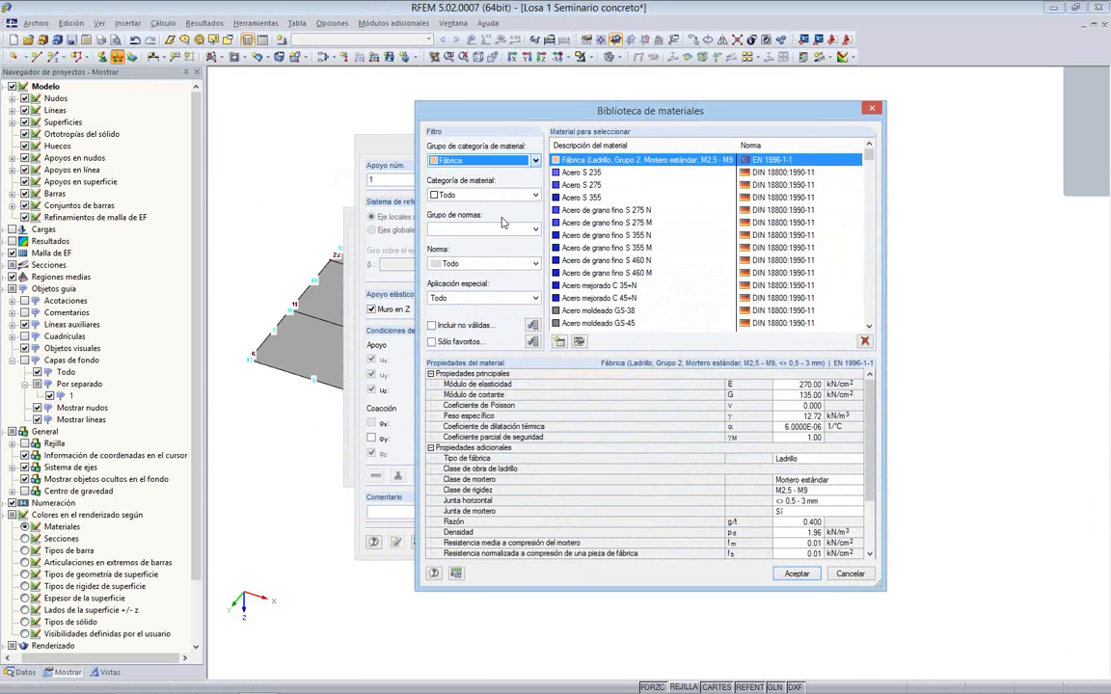
left_click(521, 195)
left_click(521, 217)
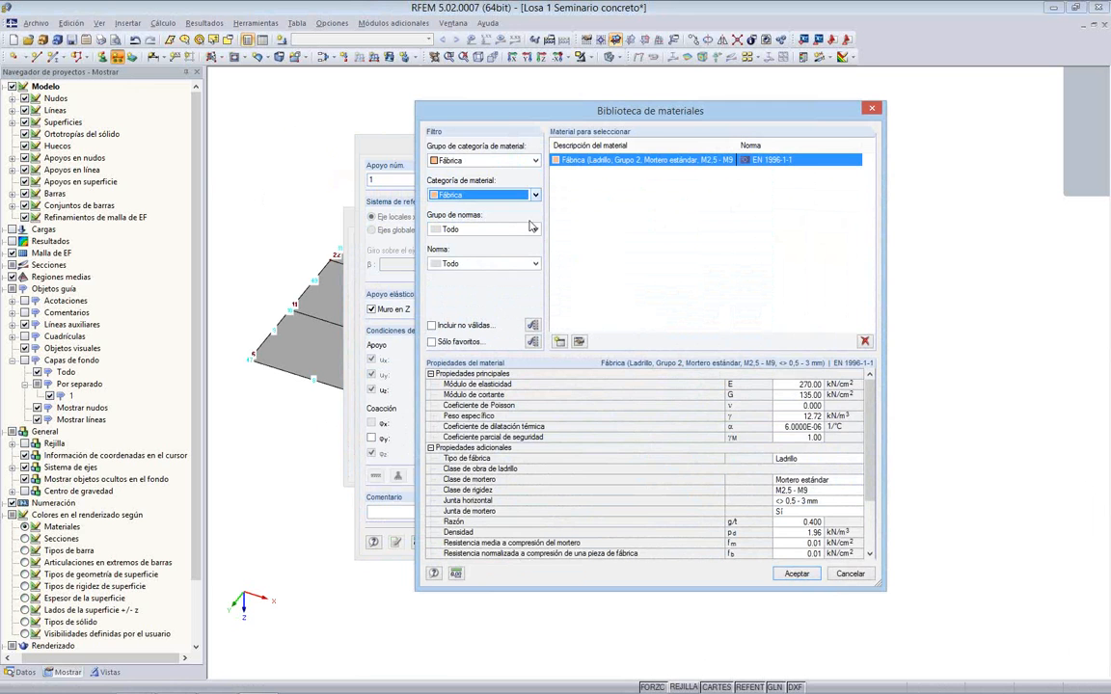
left_click(531, 230)
left_click(514, 262)
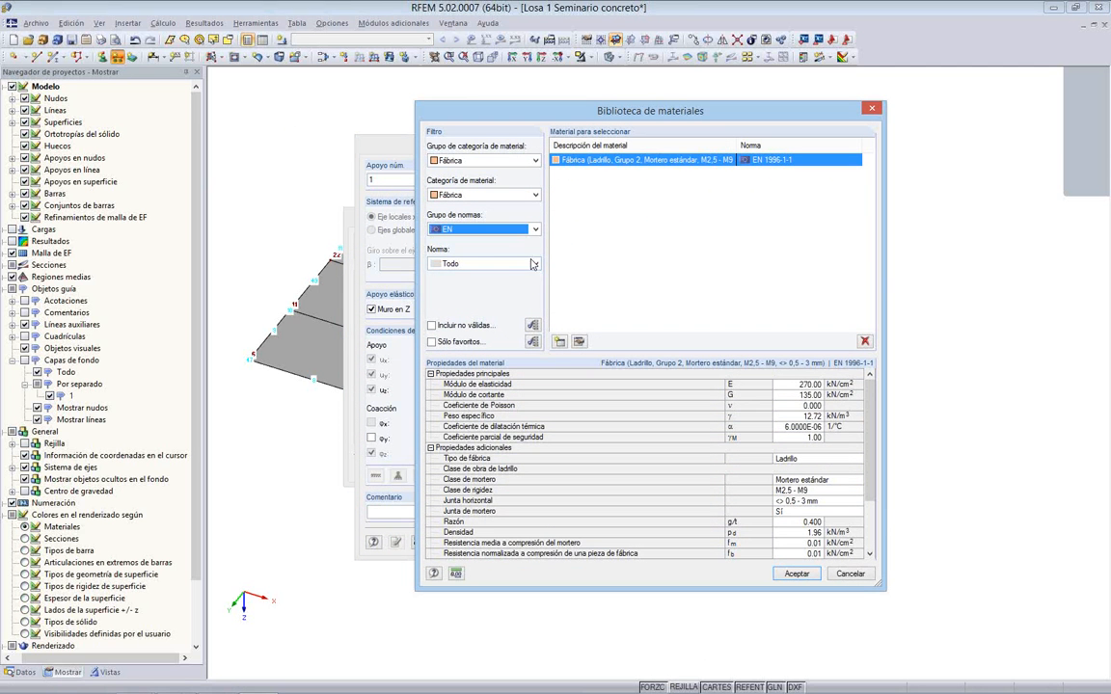
Step: Try out the fabric type, brick class and stiffness class options for a custom EN 1996-1-1 masonry material, and cancel the new material
left_click(559, 343)
left_click(584, 153)
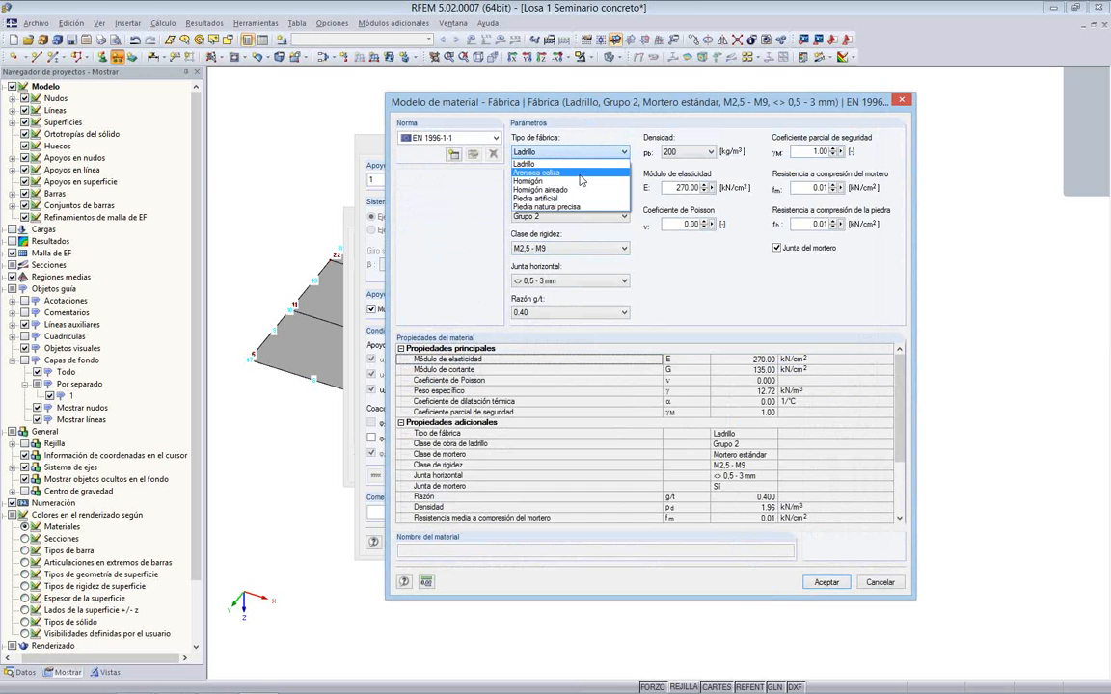
left_click(580, 177)
left_click(583, 152)
left_click(578, 163)
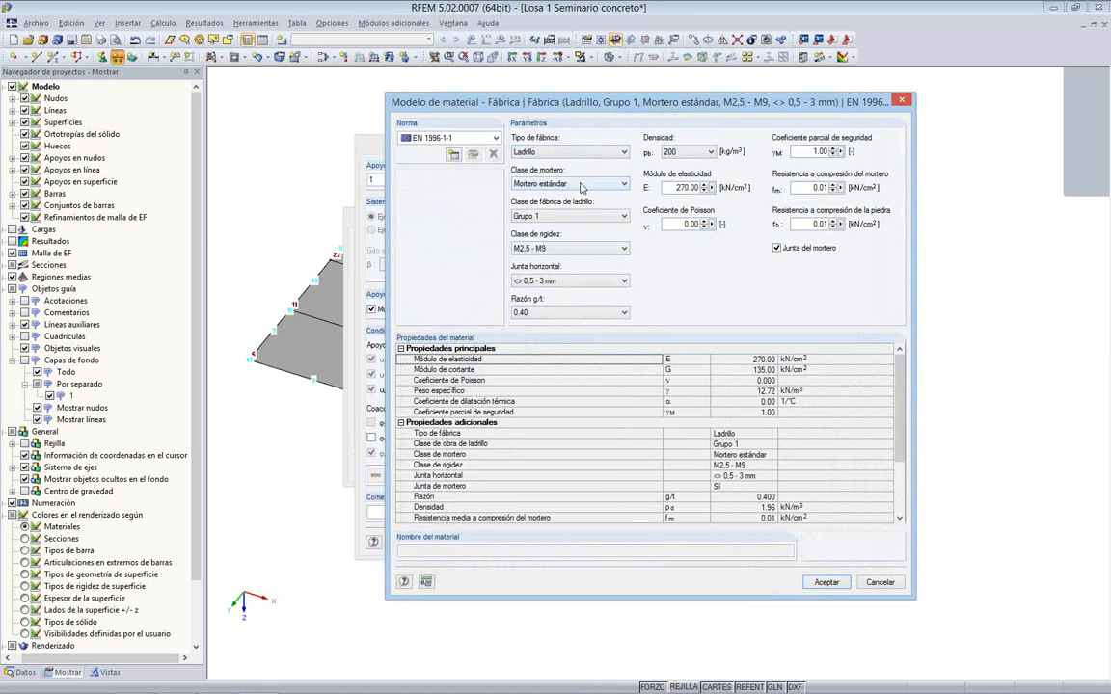
left_click(569, 216)
left_click(544, 224)
left_click(566, 249)
left_click(566, 250)
left_click(877, 582)
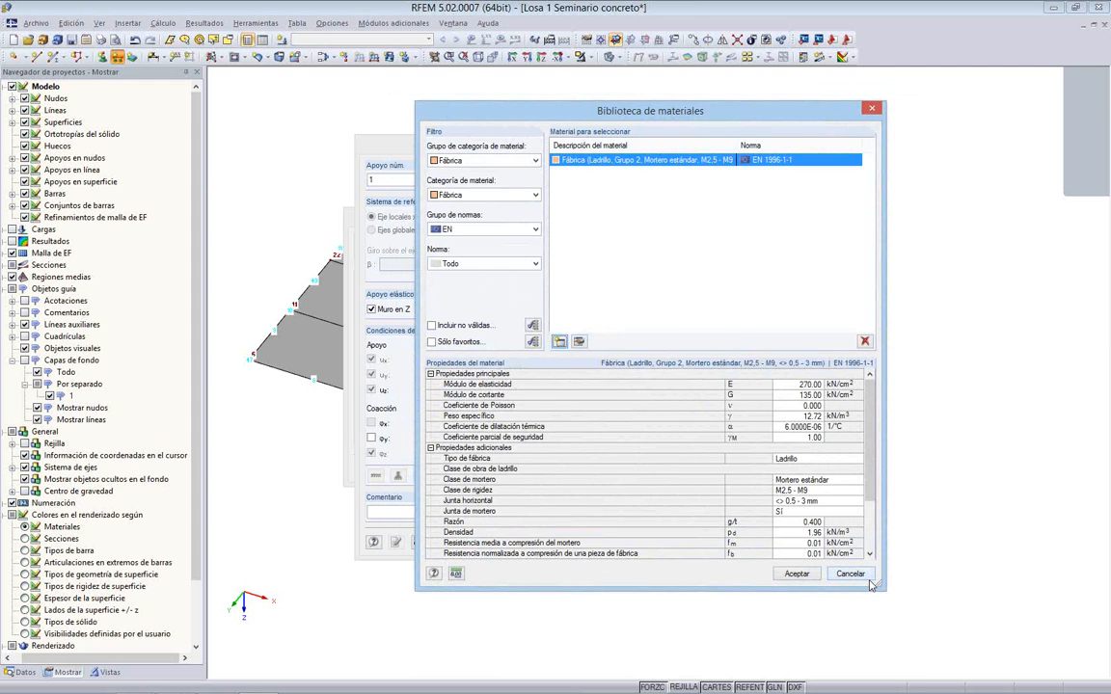
left_click(851, 575)
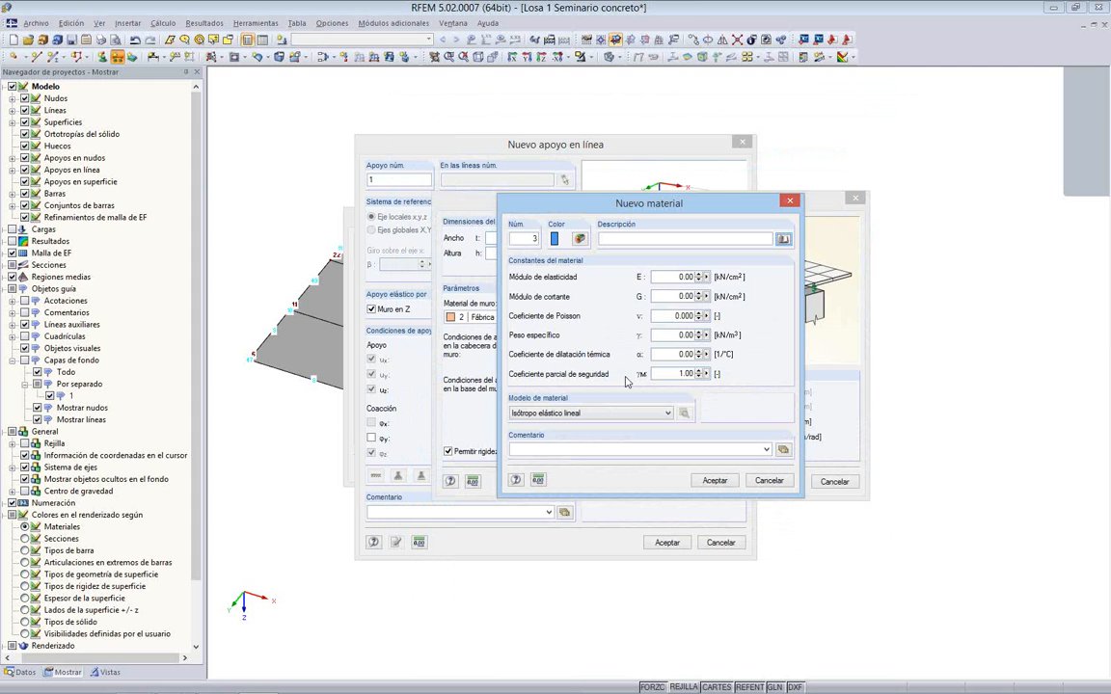
left_click(768, 480)
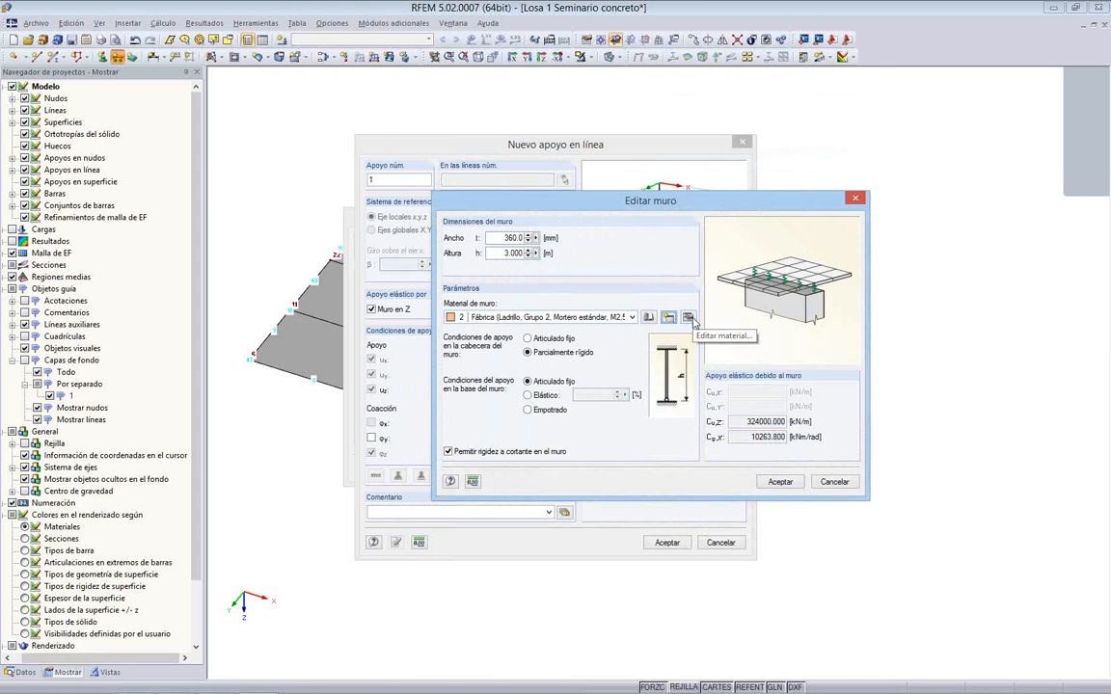
Step: Edit the wall's masonry material to use the Isótropo elástico lineal material model
left_click(689, 318)
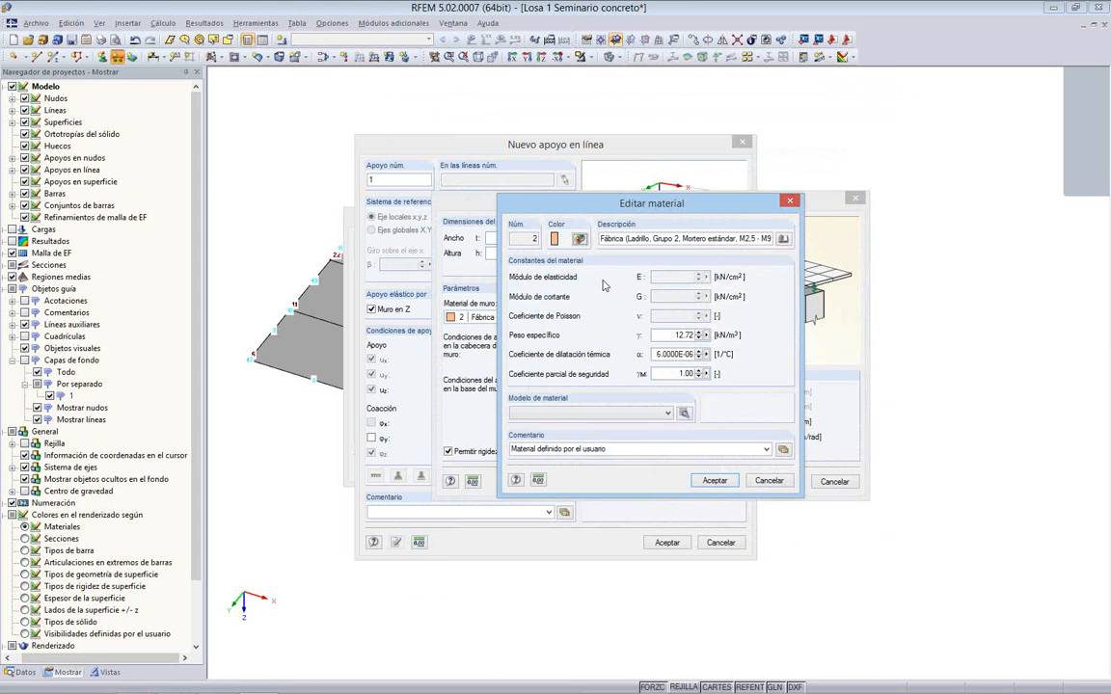
left_click(667, 414)
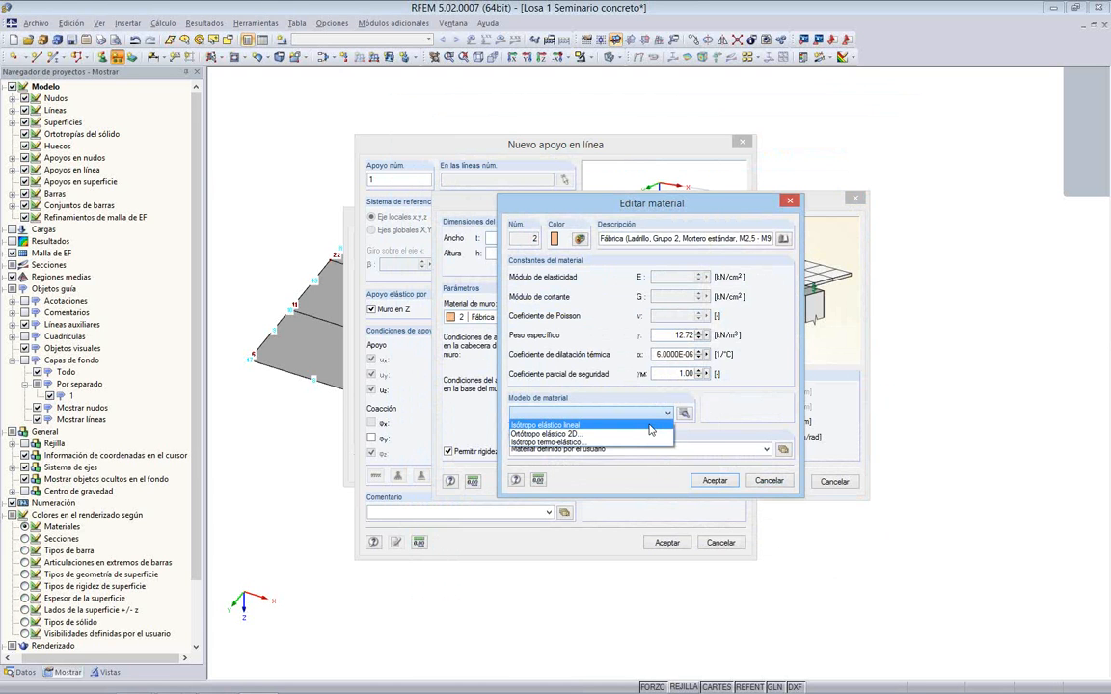
left_click(649, 425)
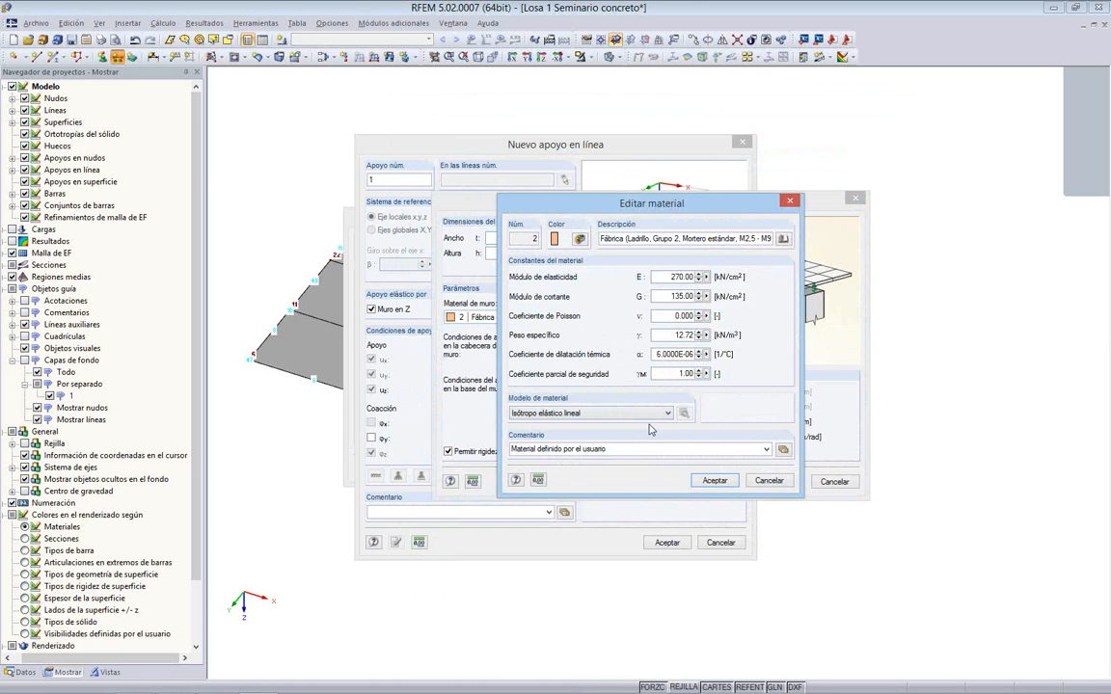
left_click(711, 481)
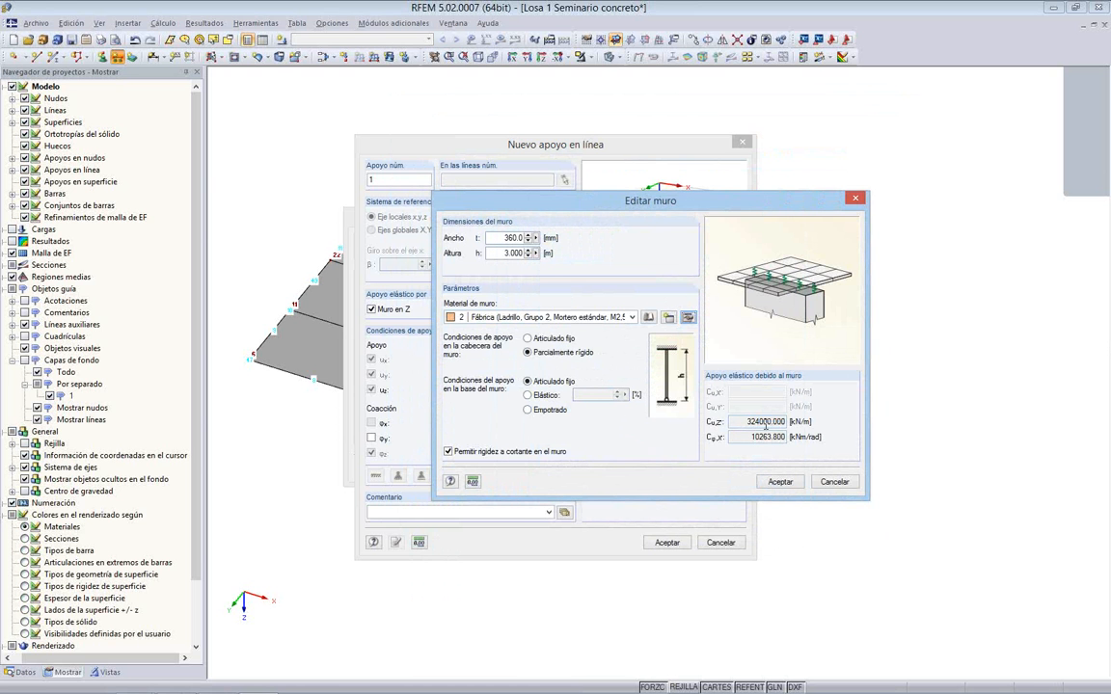
Step: Set the wall head support condition to Articulado fijo and accept the Muro en Z line support type for placement
left_click(527, 339)
left_click(780, 481)
left_click(666, 542)
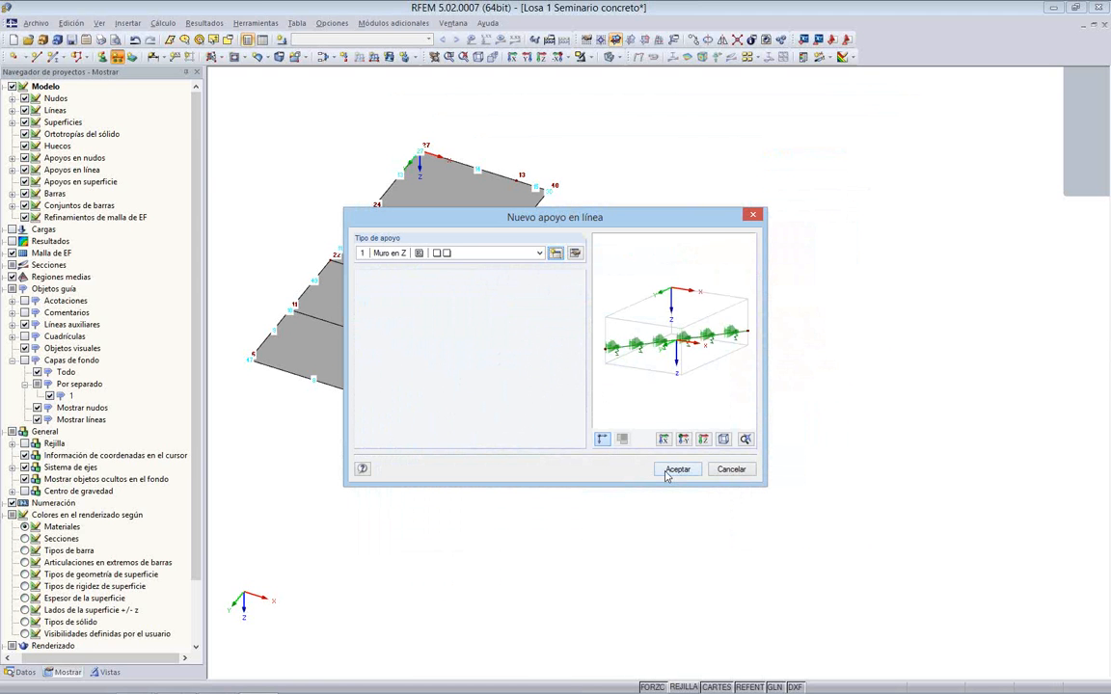
left_click(667, 471)
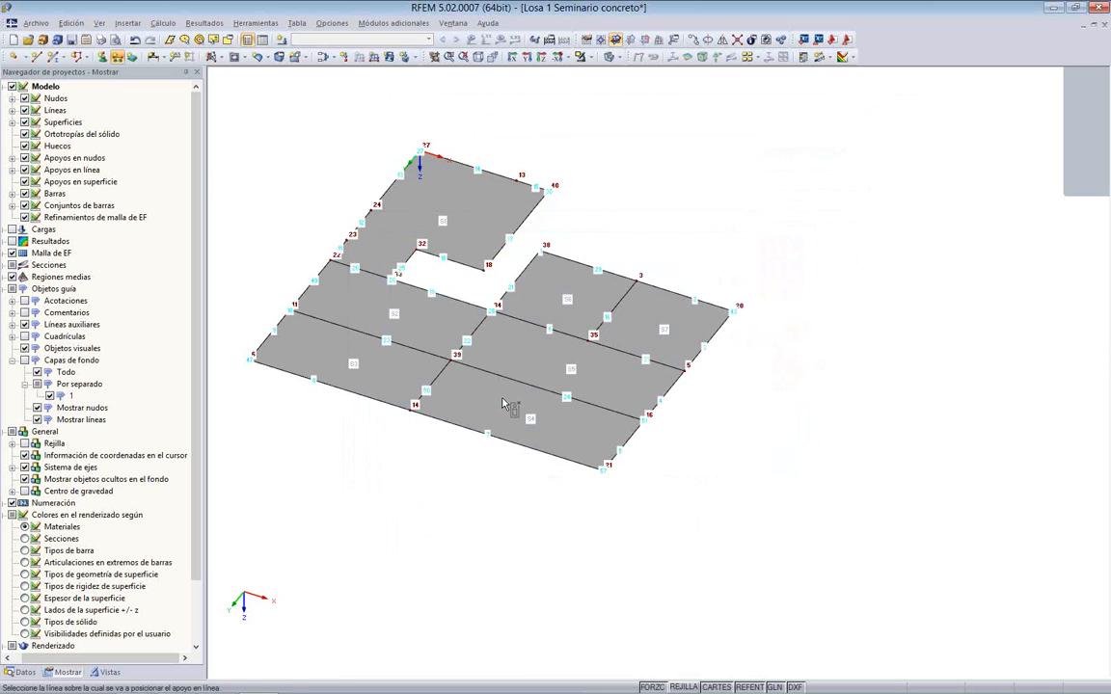
Step: Place the wall line support on the slab edges from node 14 through nodes 6, 11 and 22 to 23, and from node 24 to 27
left_click(388, 403)
left_click(269, 342)
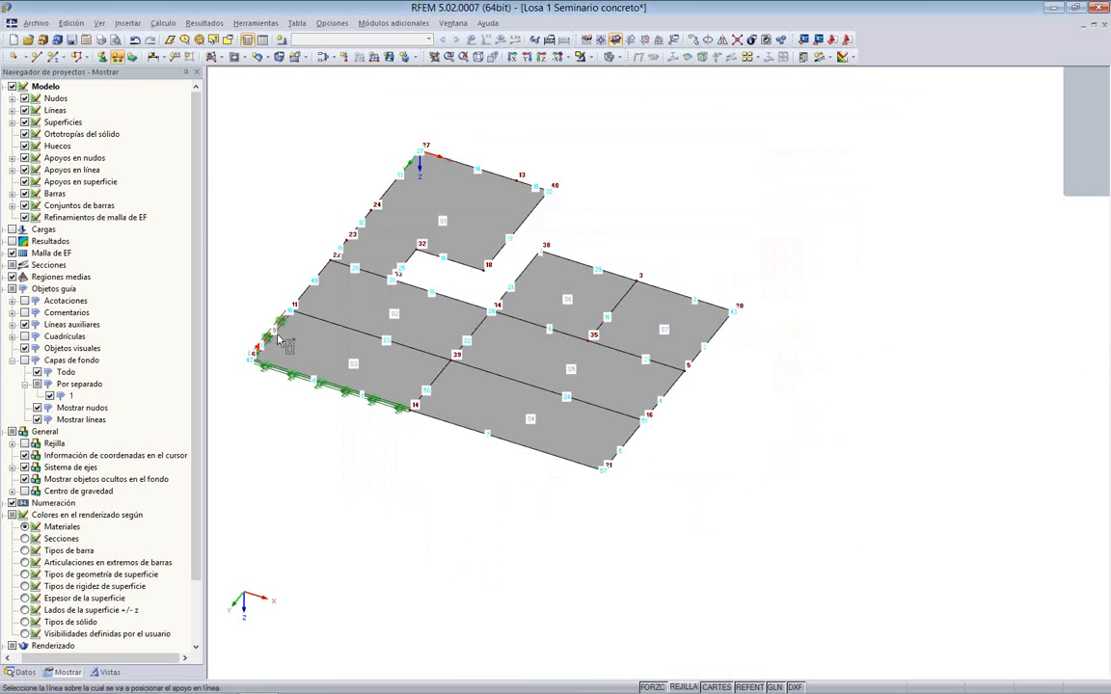
scroll(308, 287, "up", 3)
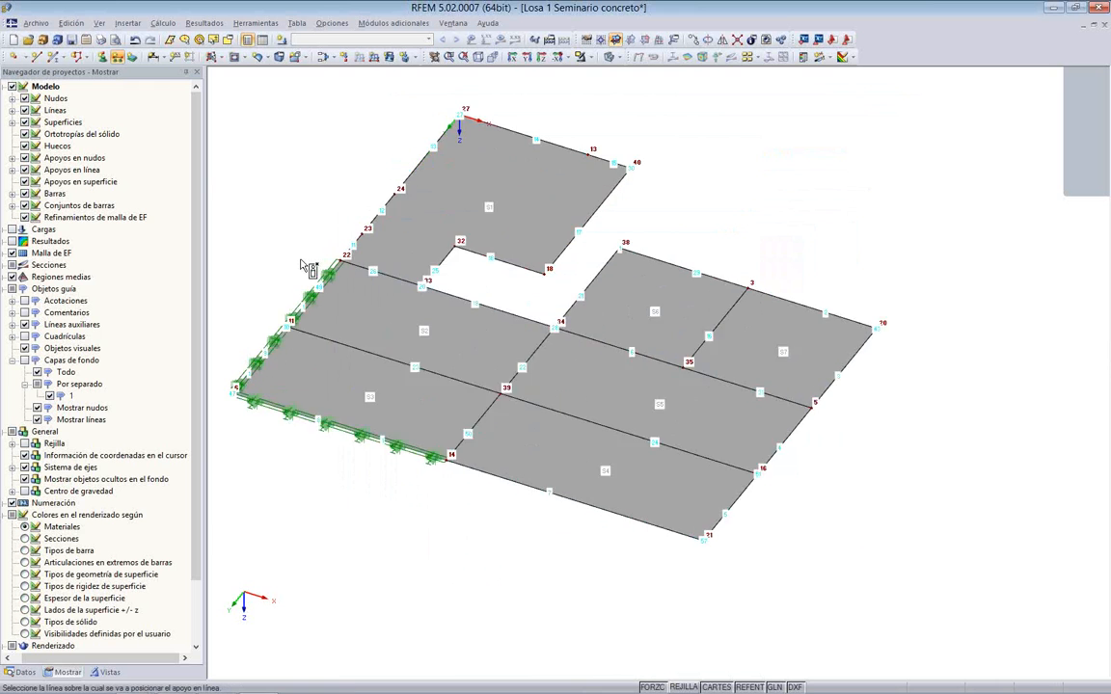
scroll(365, 266, "down", 1)
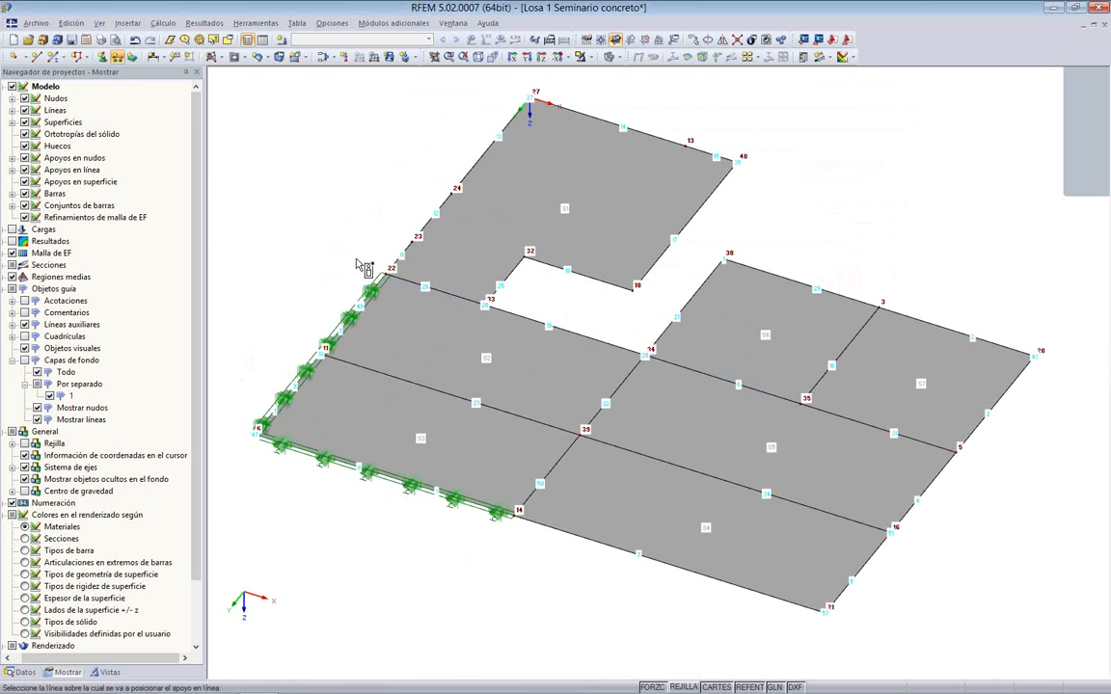
left_click(403, 249)
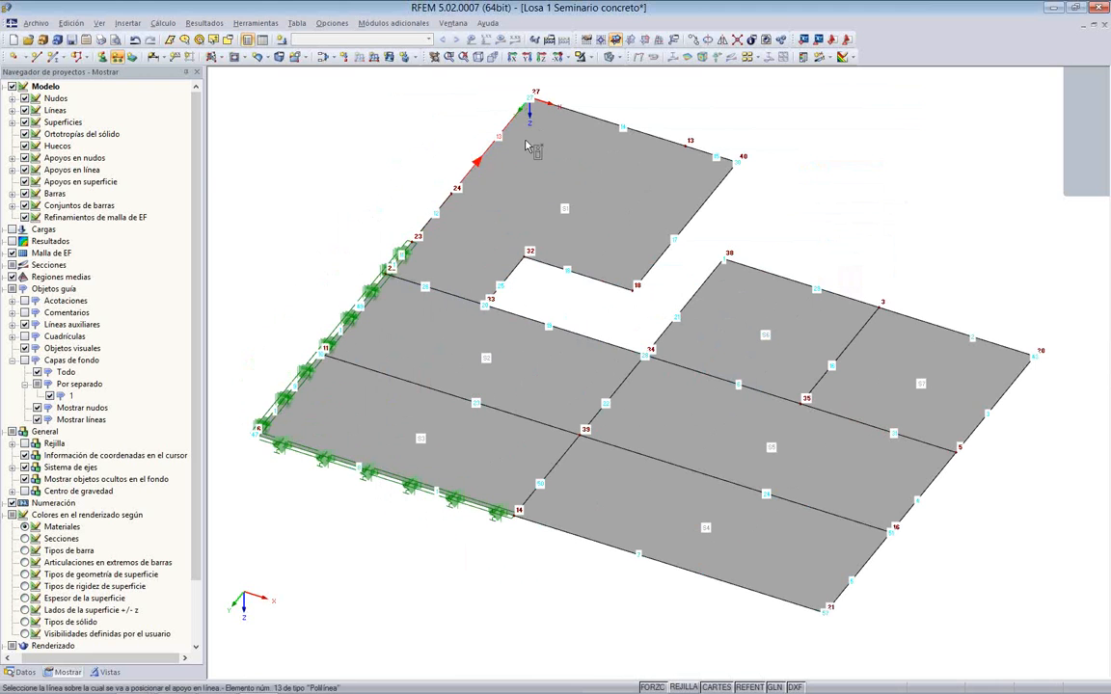
left_click(489, 142)
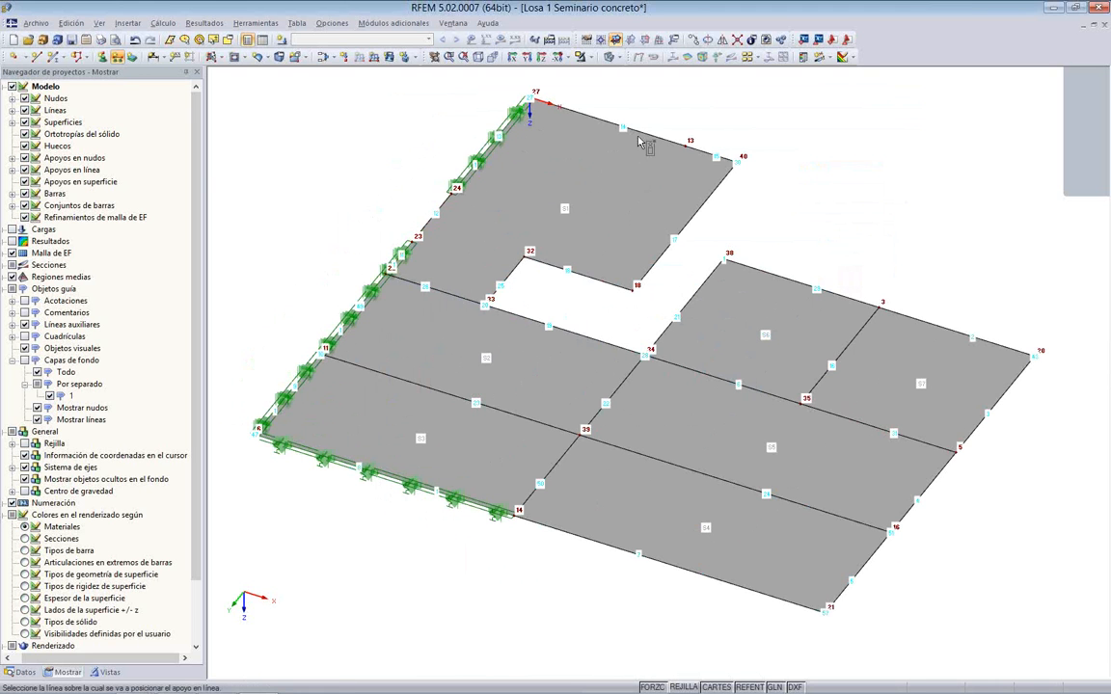
Step: Place the wall line support along nodes 13, 40, 18 and 32, and along the lines through nodes 22, 33 and 34
left_click(704, 200)
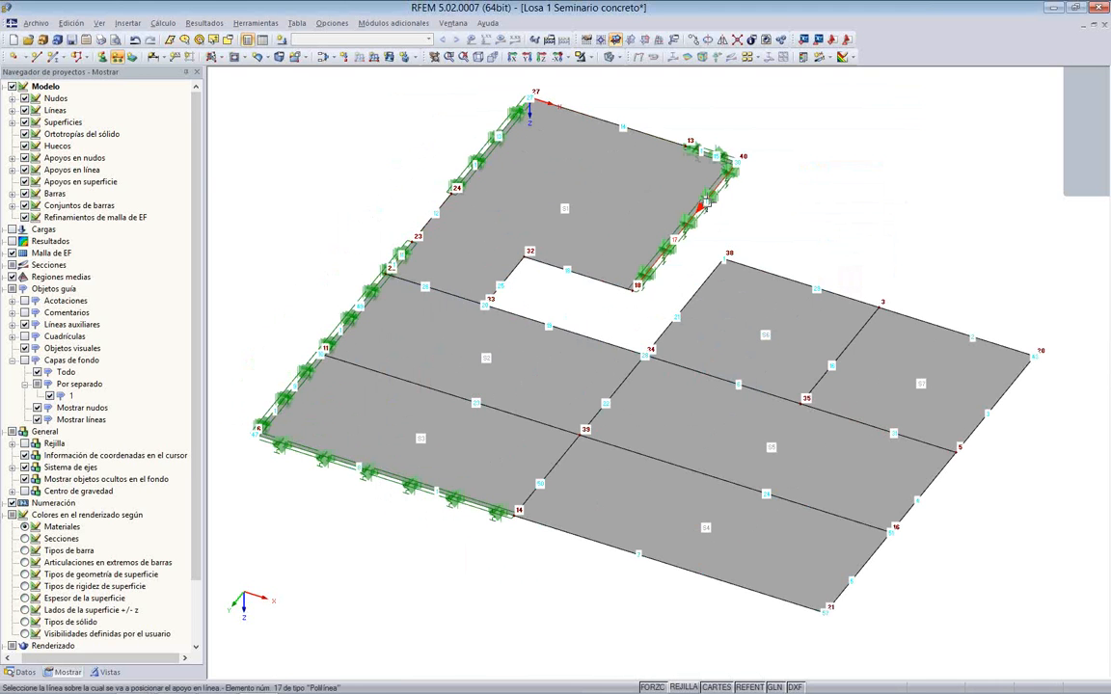
left_click(594, 279)
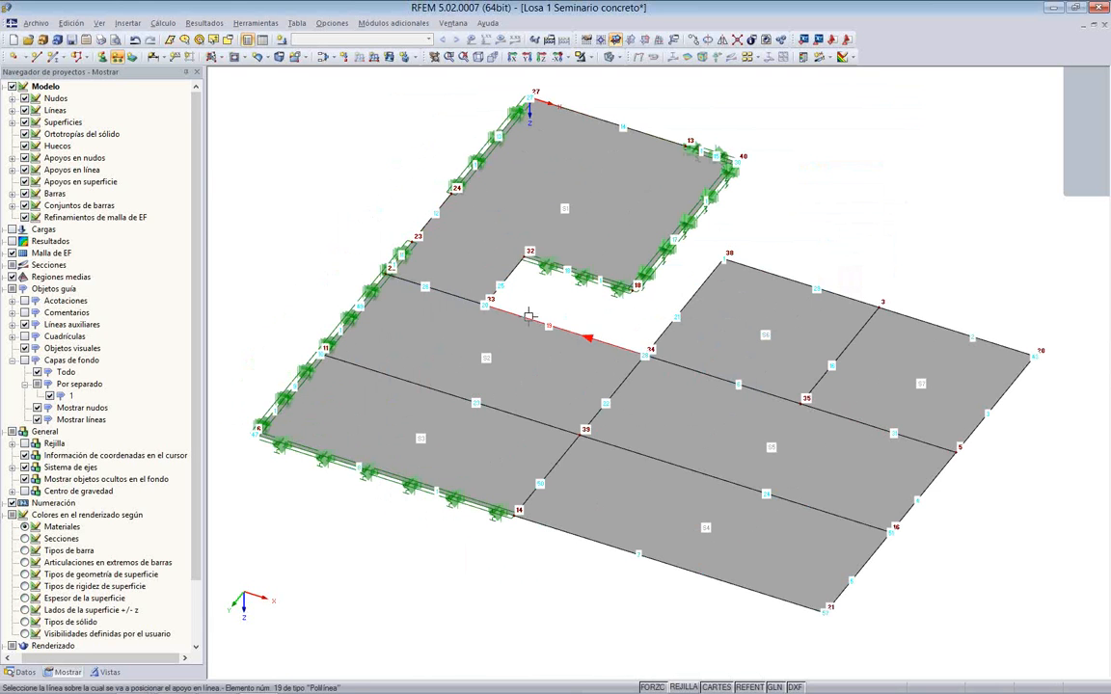
left_click(603, 355)
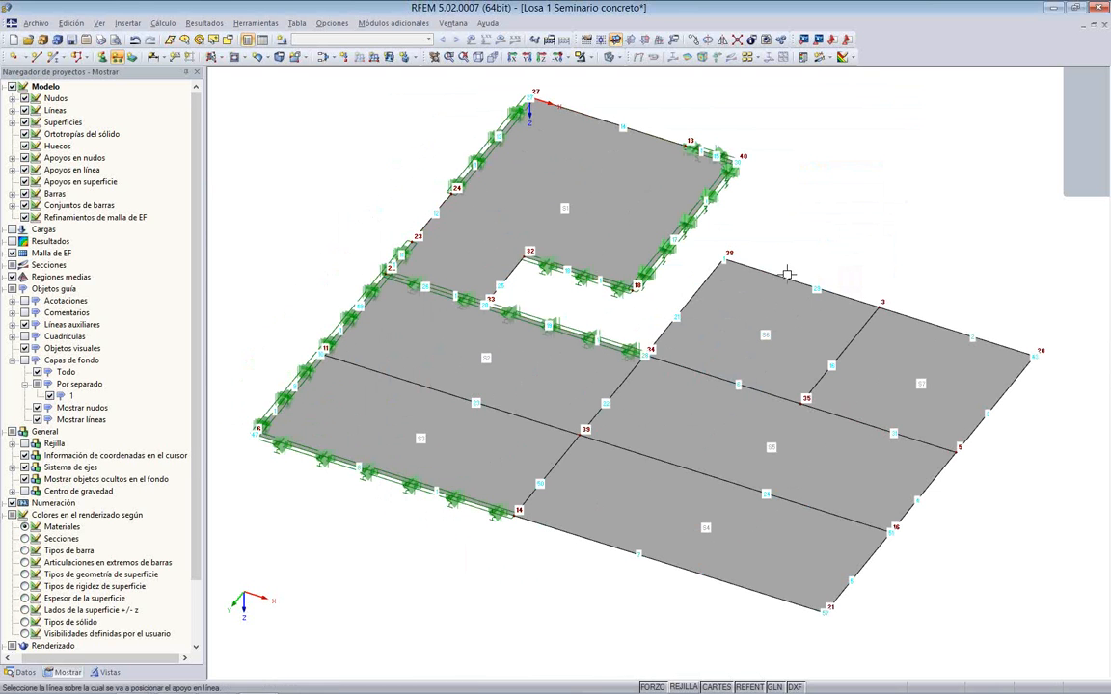
Step: Place the wall line support along the outer edges from node 34 through nodes 38, 3, 5 and 16 to node 21
left_click(661, 331)
left_click(827, 286)
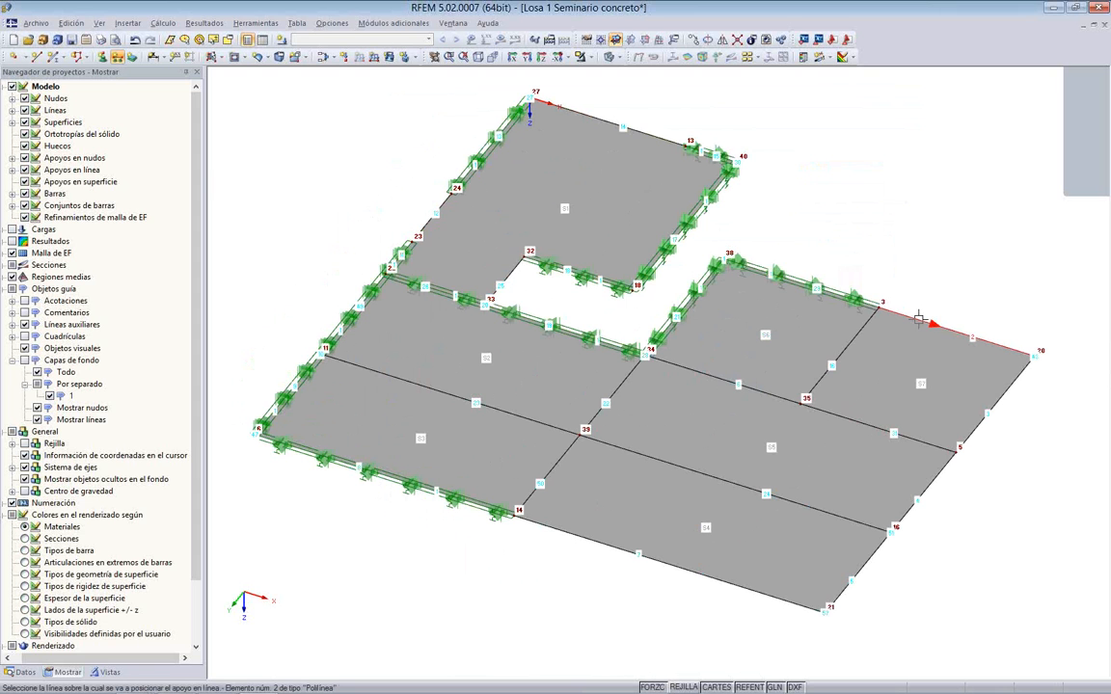
left_click(1008, 387)
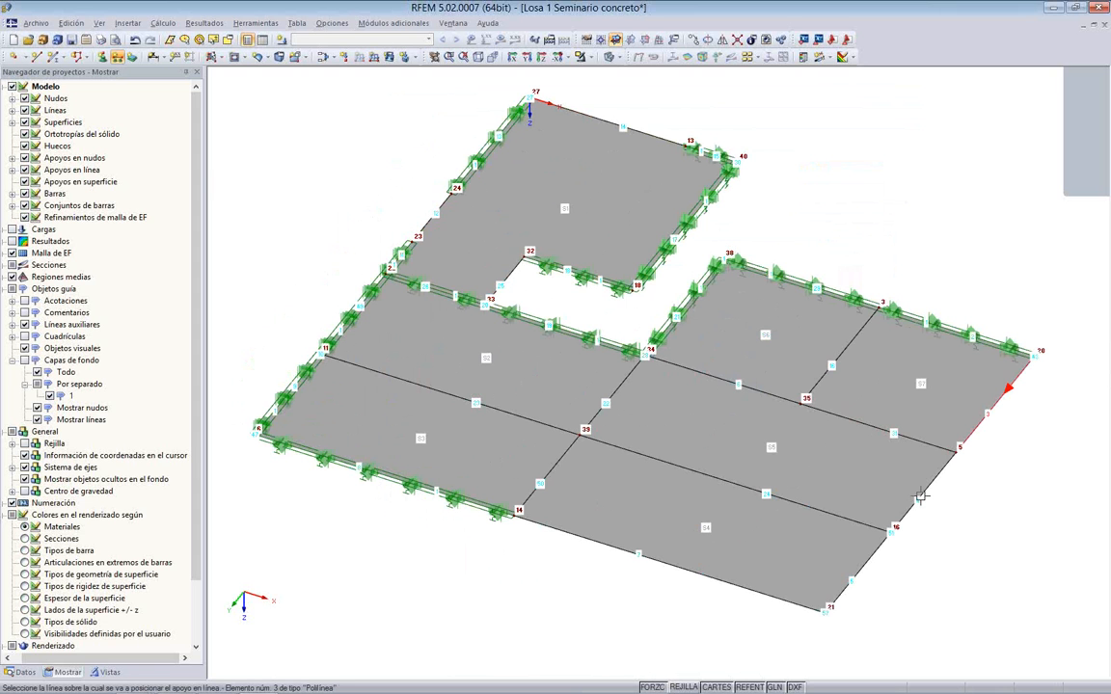
left_click(928, 487)
left_click(866, 560)
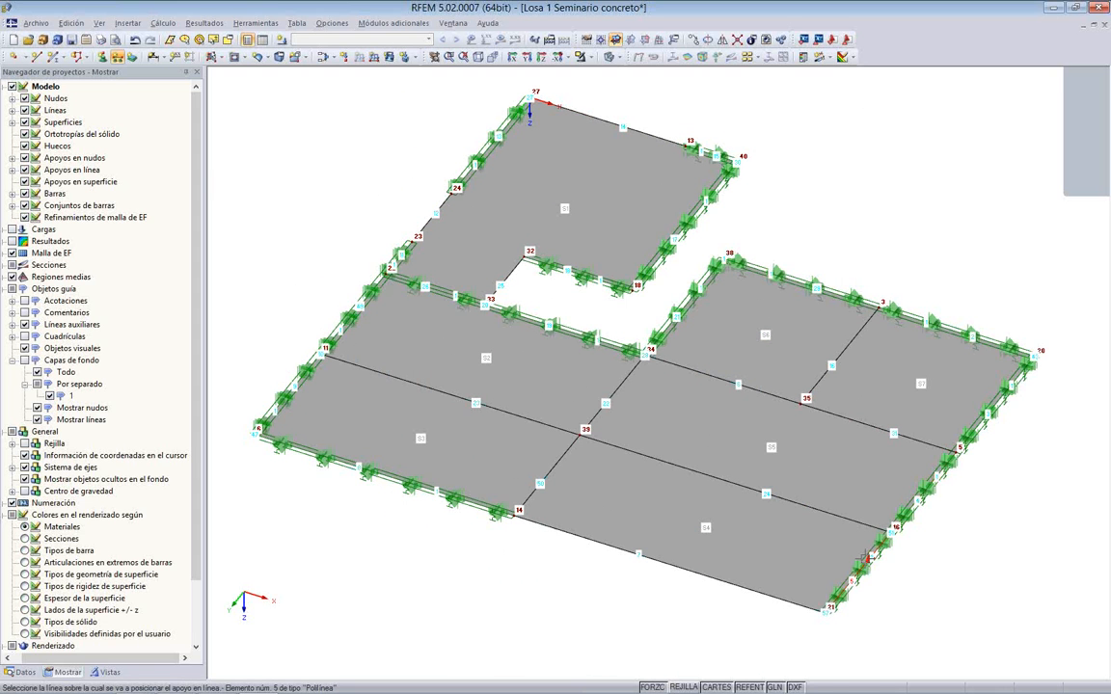
Step: Place the wall line support along the edge between nodes 14 and 21 and along the interior lines from node 14 through 39 to 34
left_click(750, 583)
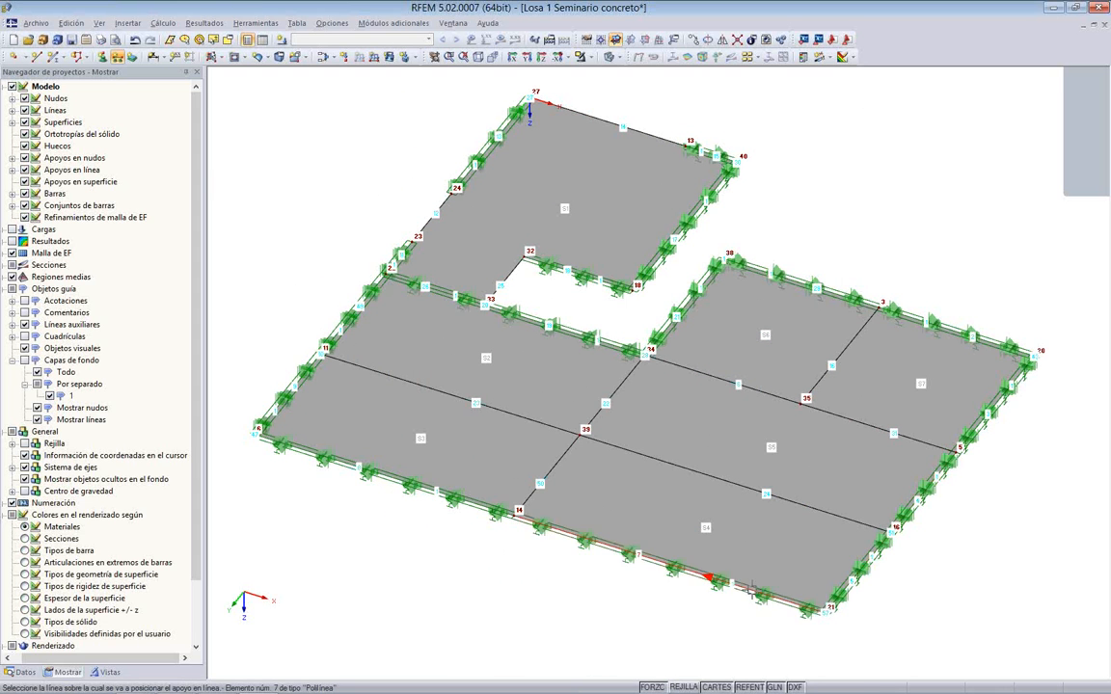
left_click(557, 460)
left_click(599, 417)
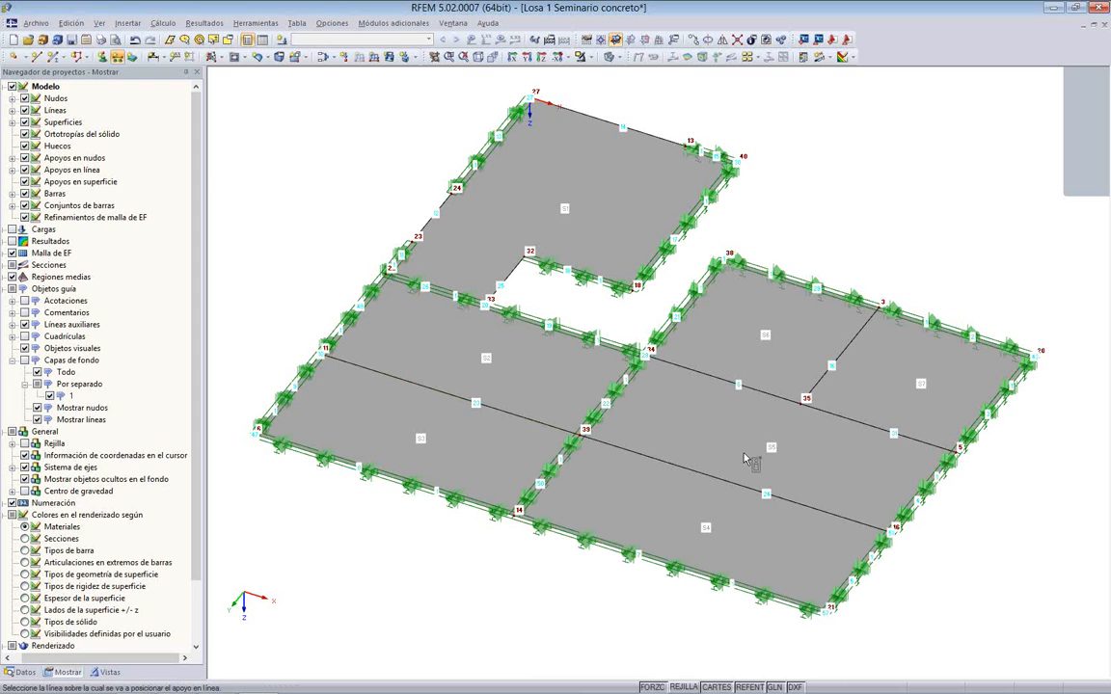
scroll(747, 460, "down", 1)
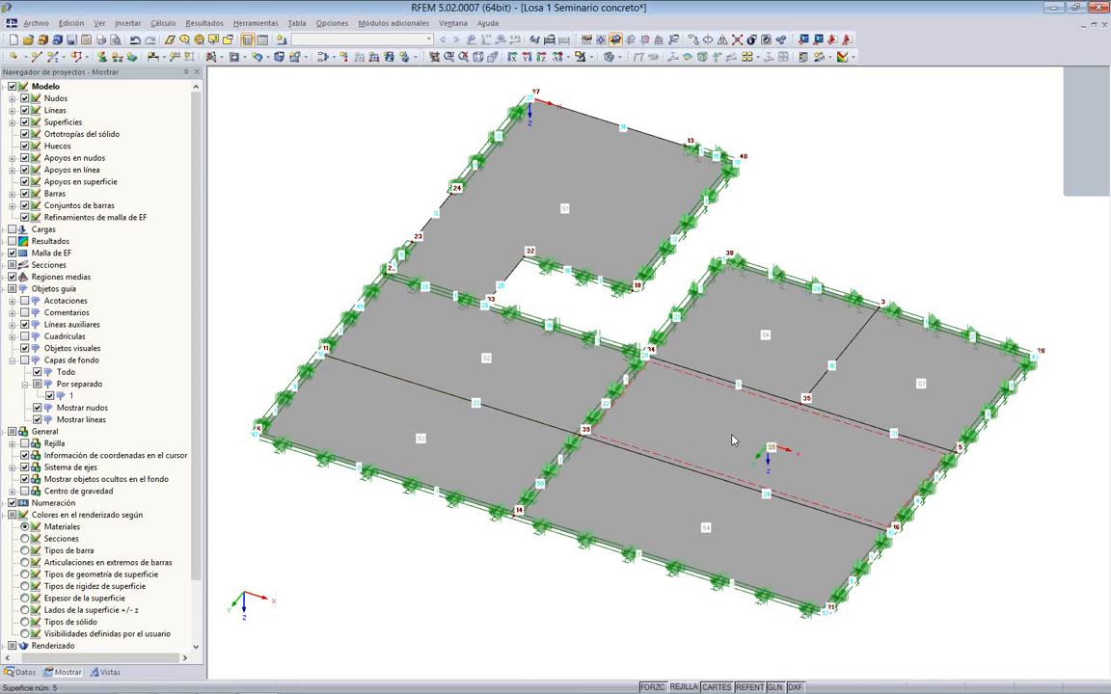
key("Escape")
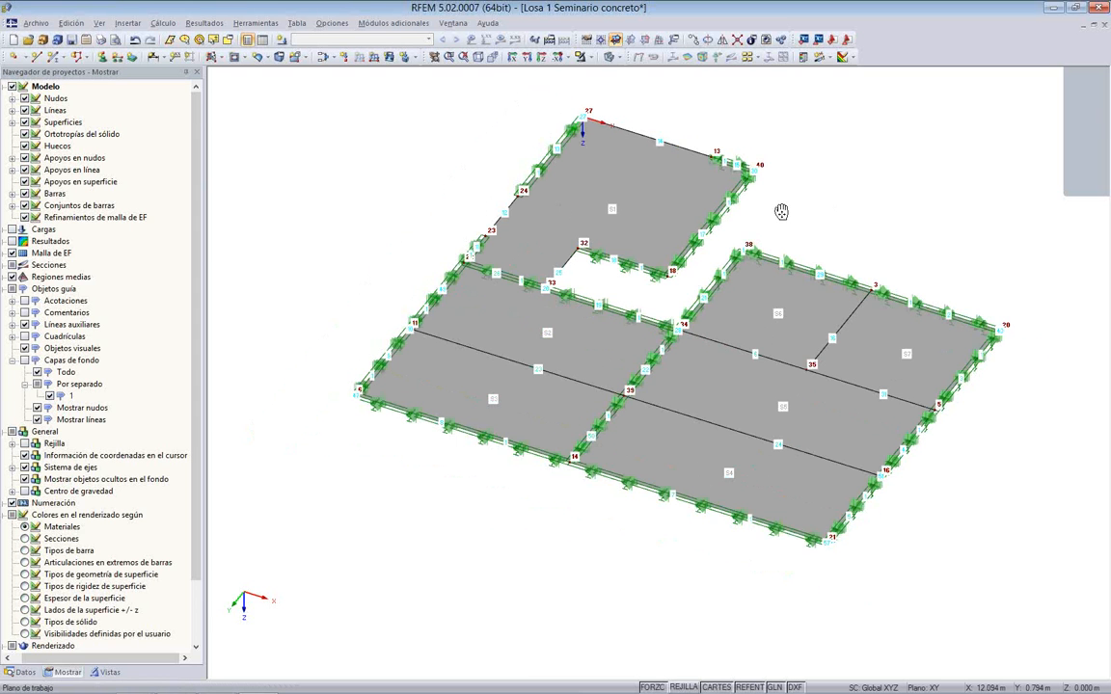
Step: Define a new nodal support type as a Pilar en Z with a rectangular 300 × 300 mm column, 3 m high
scroll(783, 214, "up", 1)
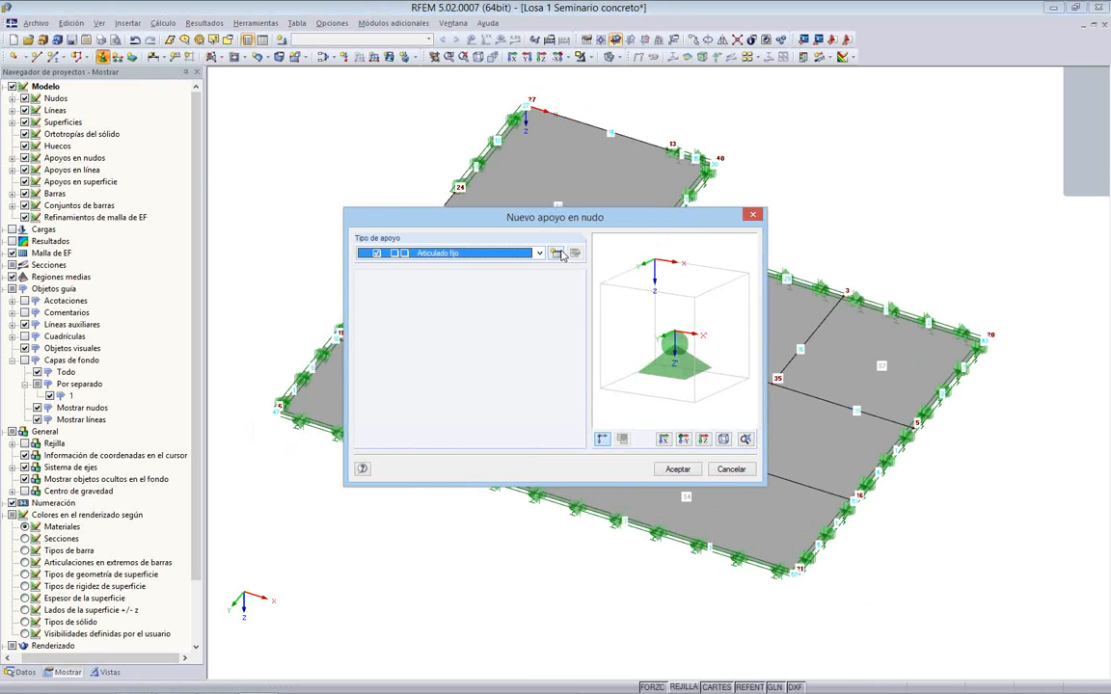
left_click(558, 254)
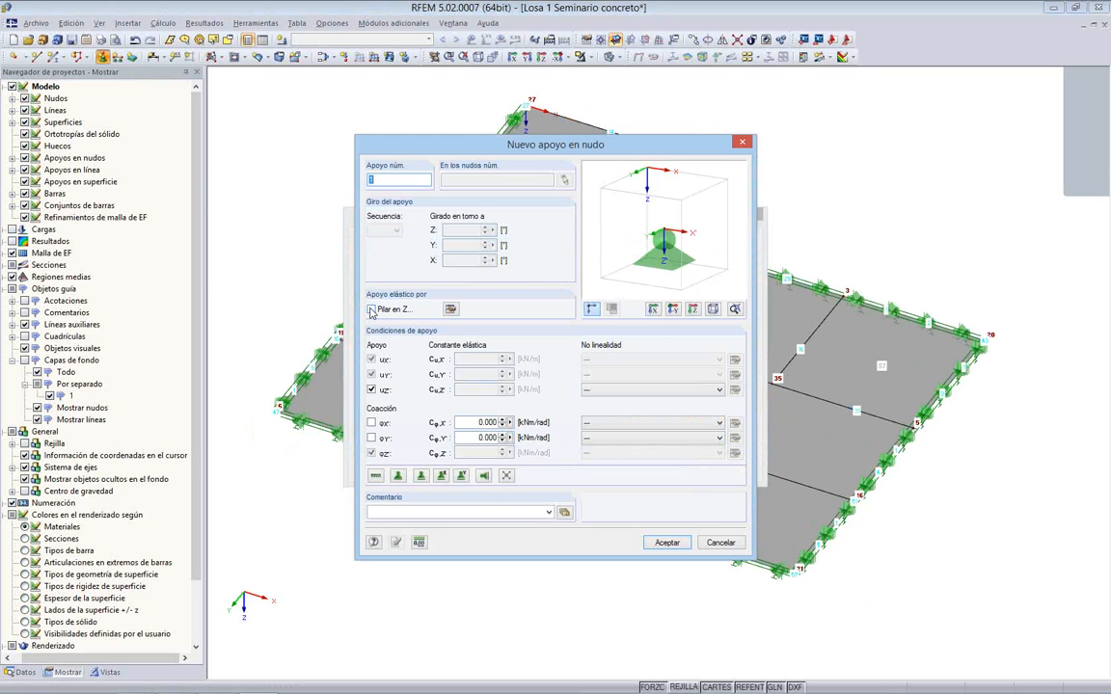
left_click(371, 310)
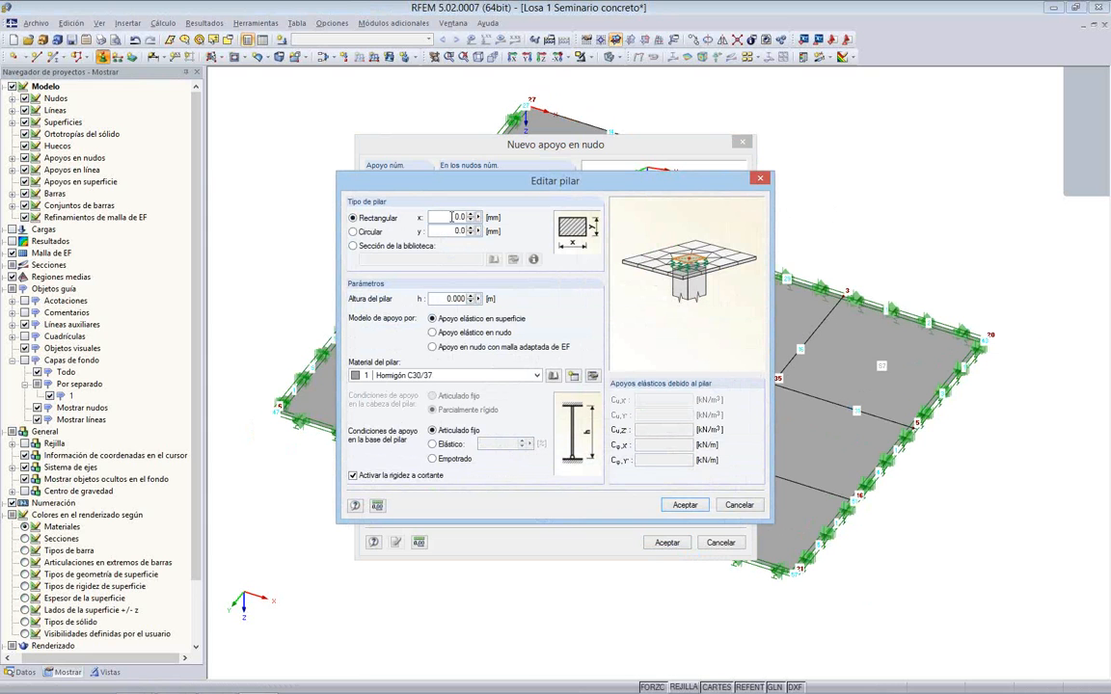
left_click(353, 231)
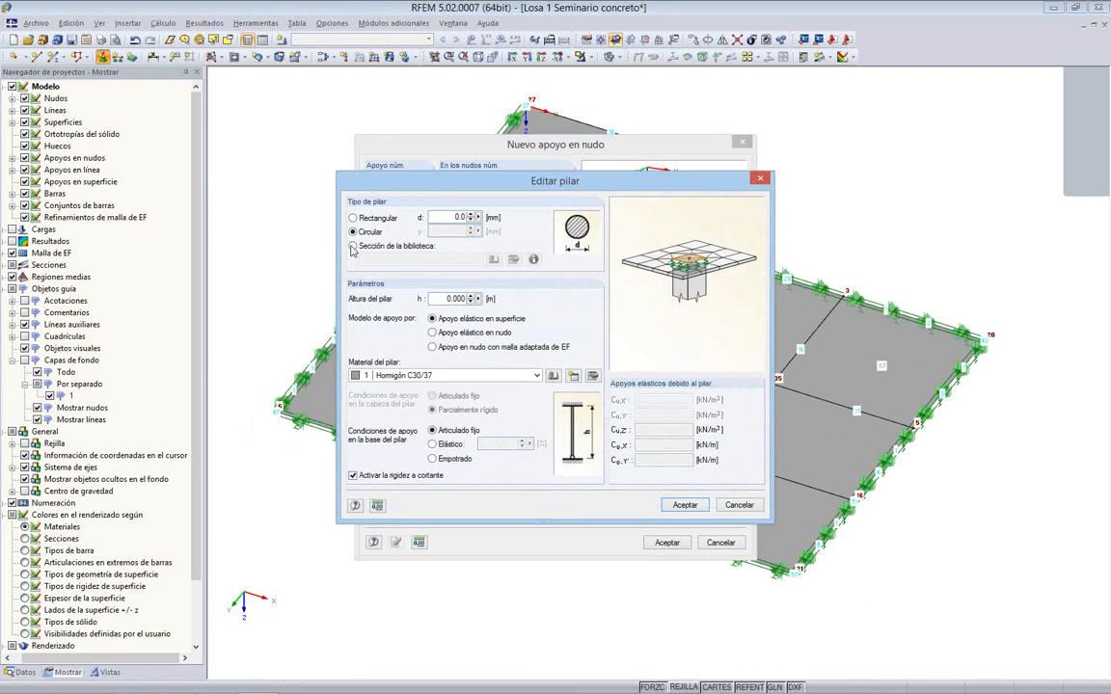
left_click(353, 217)
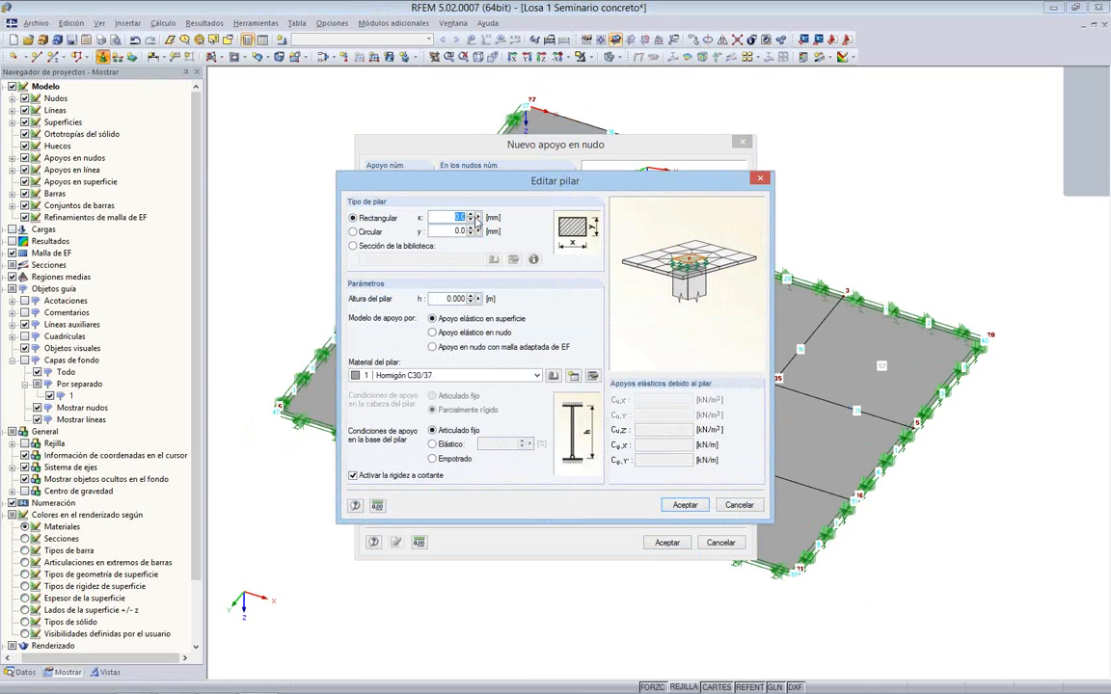
type("300")
key("Tab")
type("300")
double_click(457, 299)
type("3")
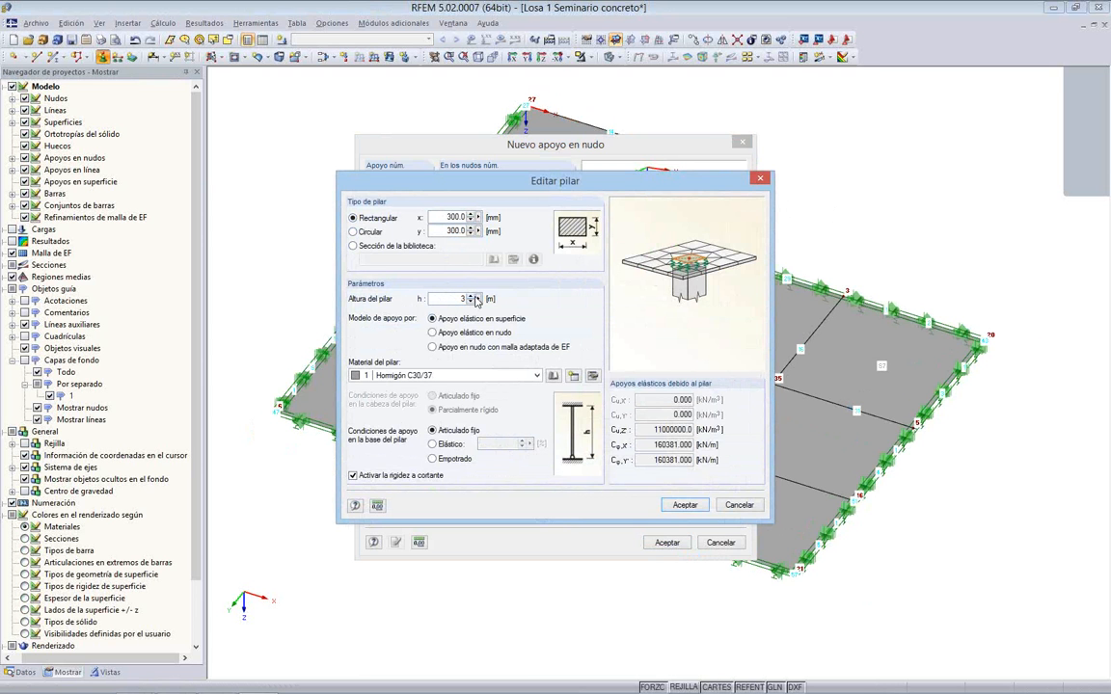
Step: Compare the column's support models, choose Apoyo elástico en superficie, and accept the nodal support definition
left_click(433, 337)
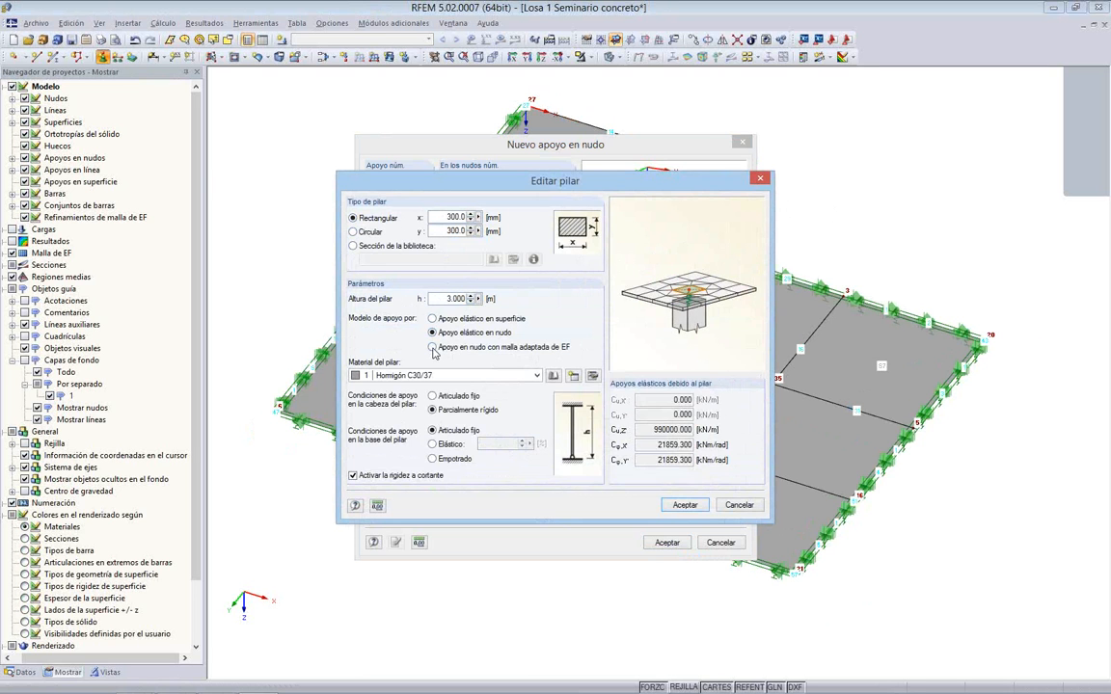
left_click(433, 347)
left_click(433, 333)
left_click(433, 318)
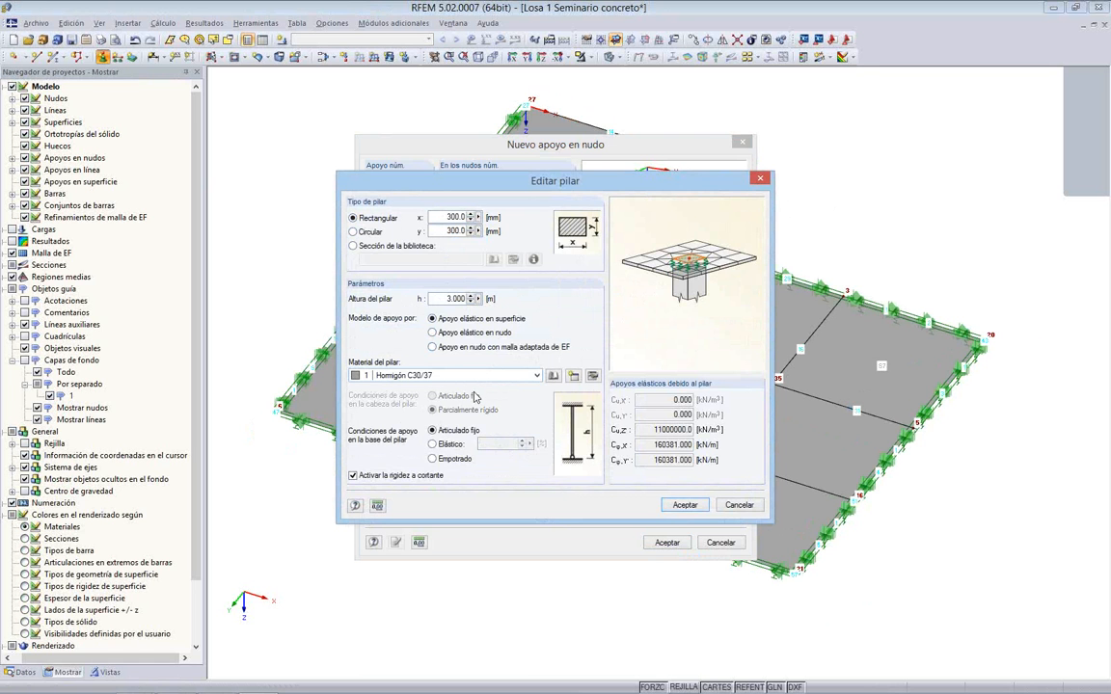
left_click(684, 505)
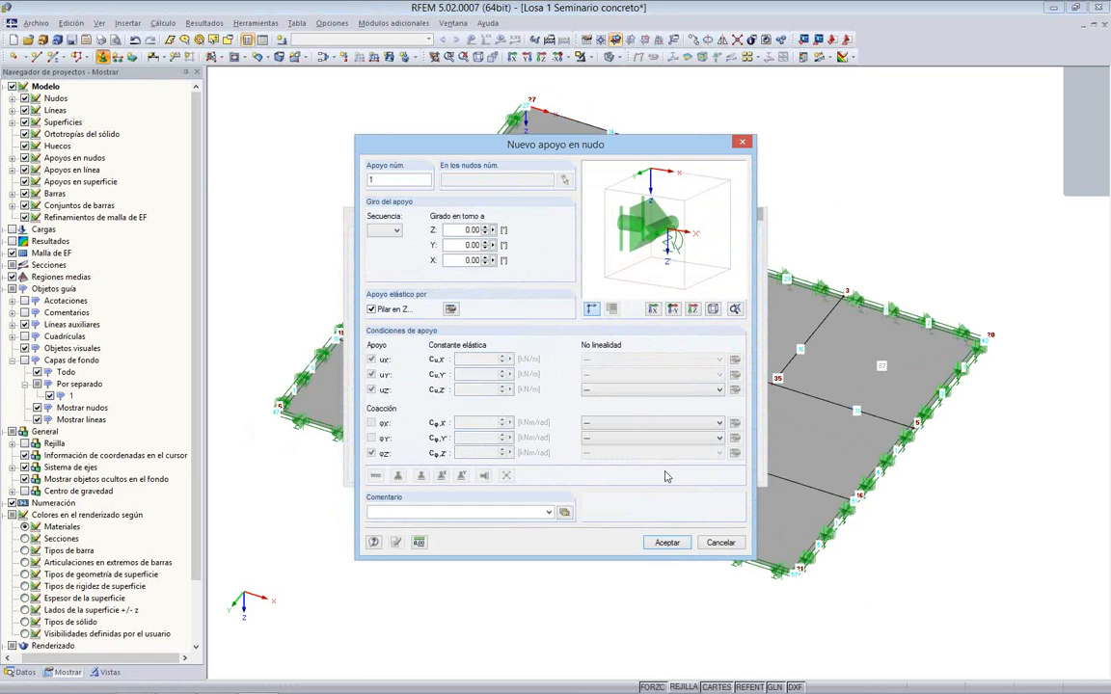
left_click(669, 540)
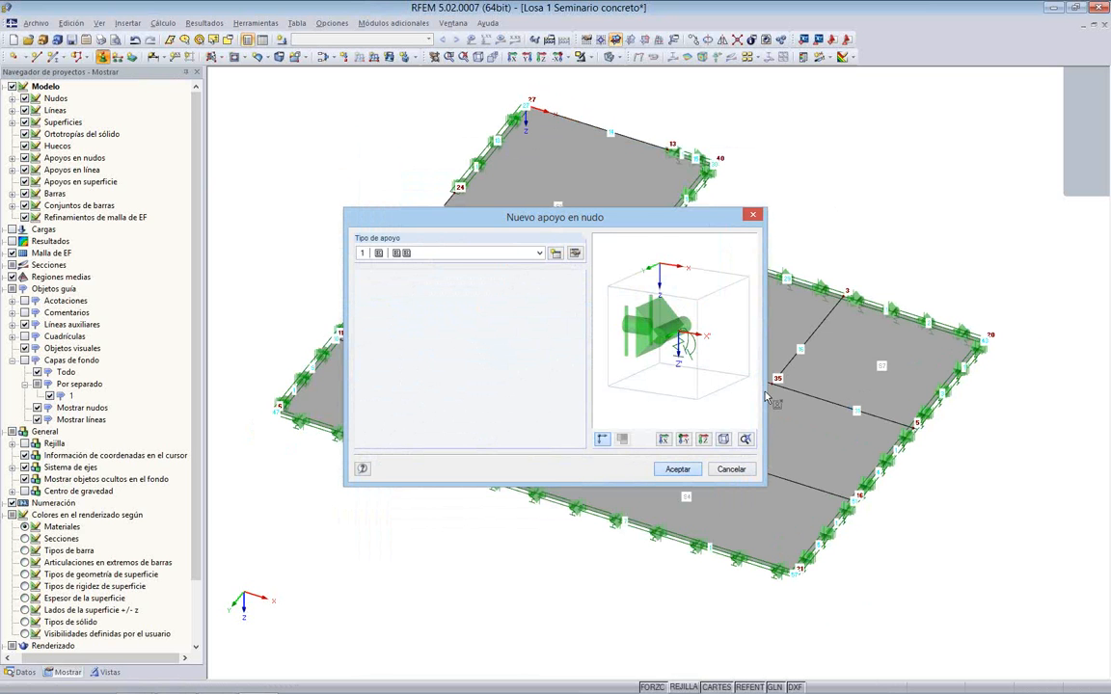
Step: Place the column nodal support on node 35
scroll(762, 395, "up", 3)
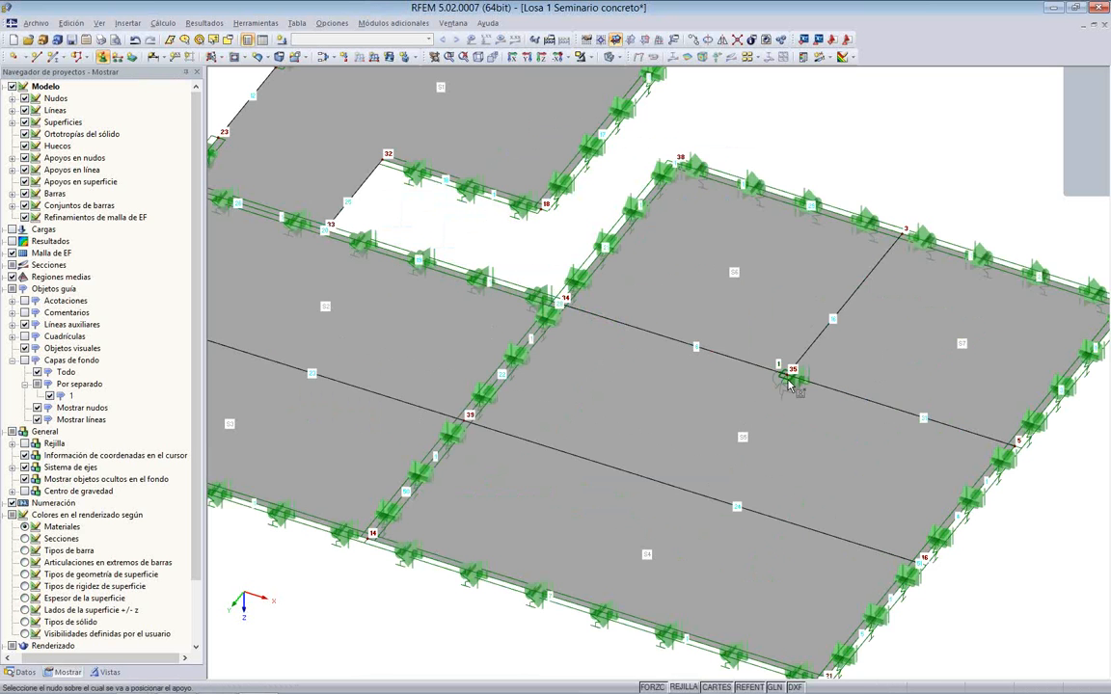
scroll(786, 381, "down", 4)
key("Escape")
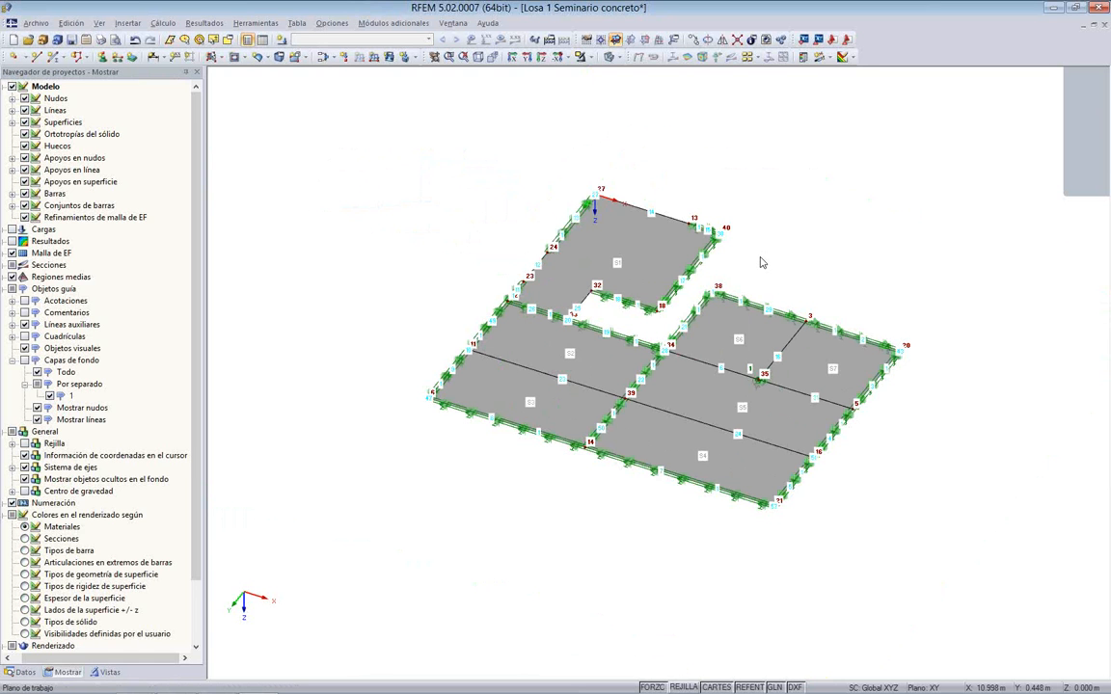
Step: Edit lines 23 and 24 together and start defining a new member on them
scroll(538, 372, "up", 2)
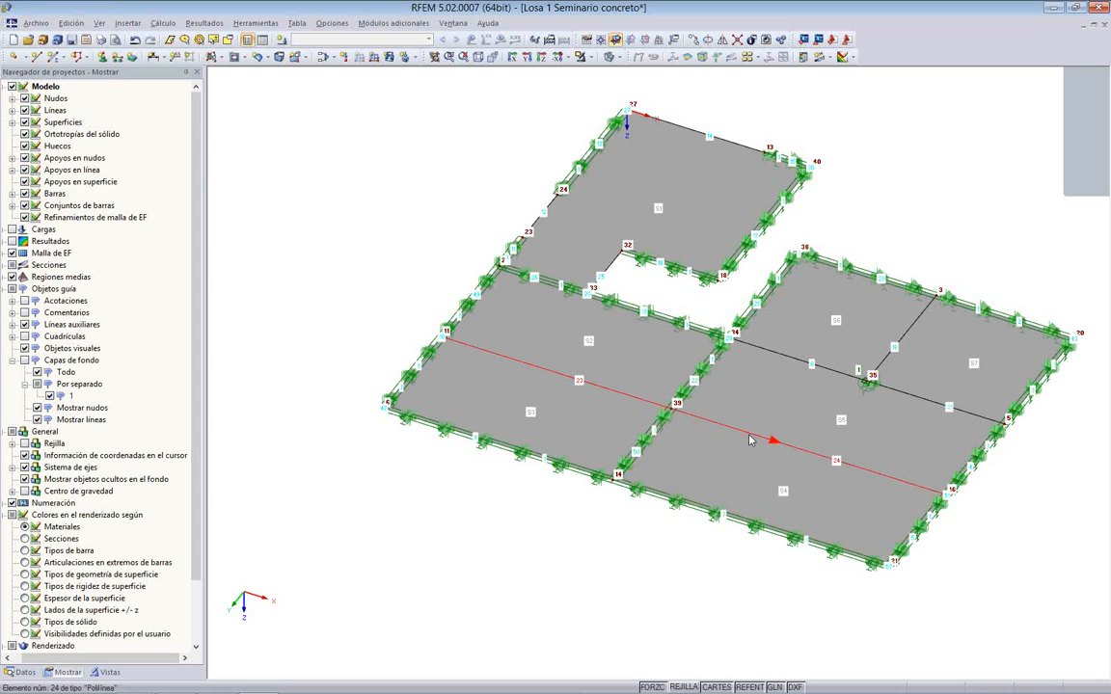
right_click(751, 440)
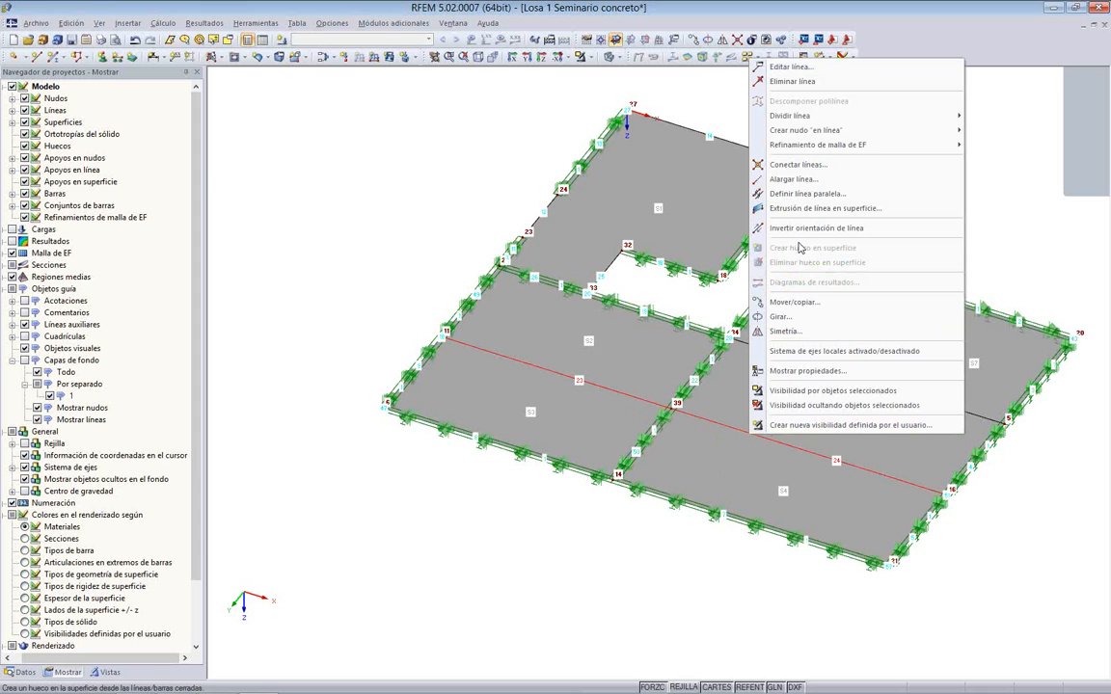
left_click(802, 68)
left_click(402, 202)
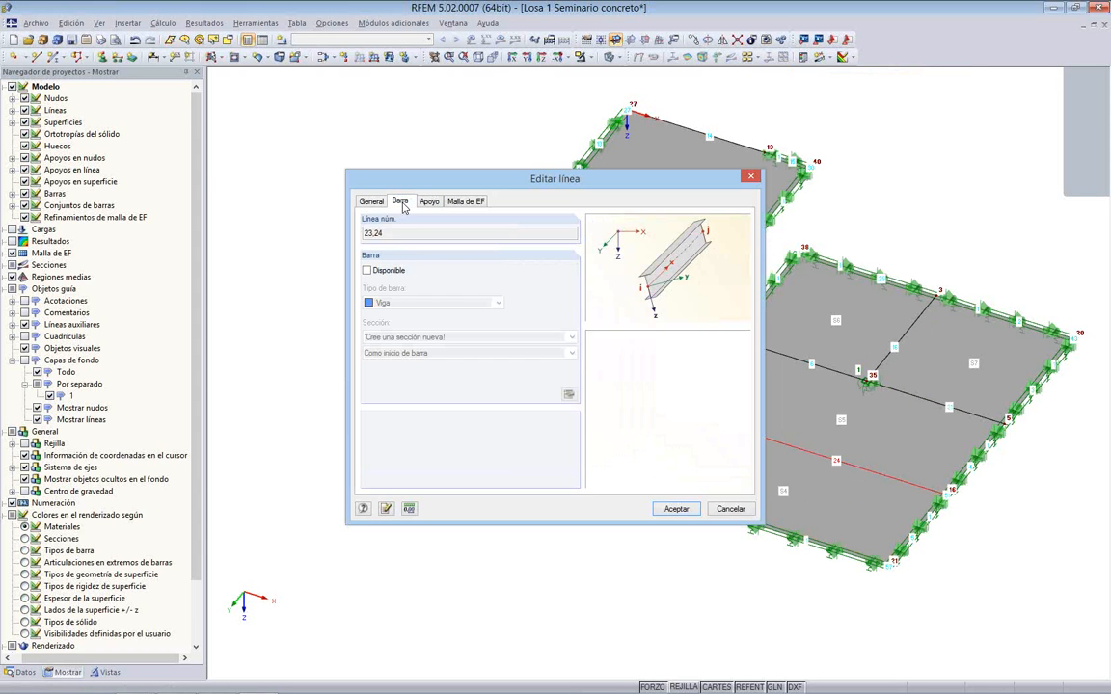
left_click(367, 271)
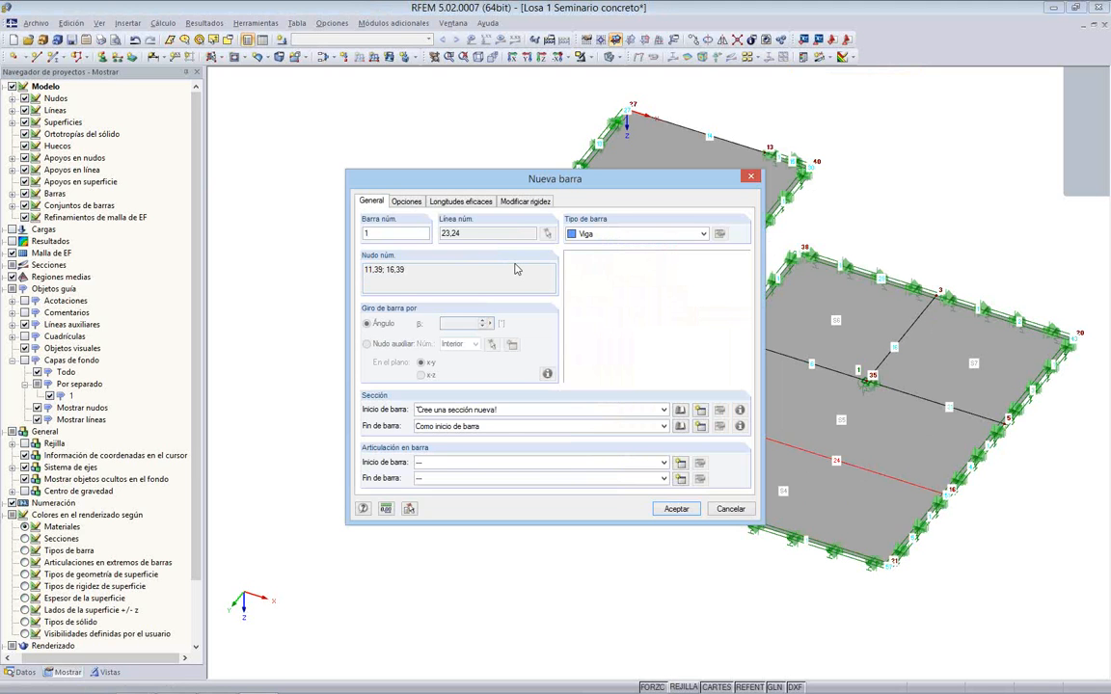
Step: Assign the new member a solid rectangular section 400 mm wide and 600 mm high in Hormigón C30/37
left_click(680, 412)
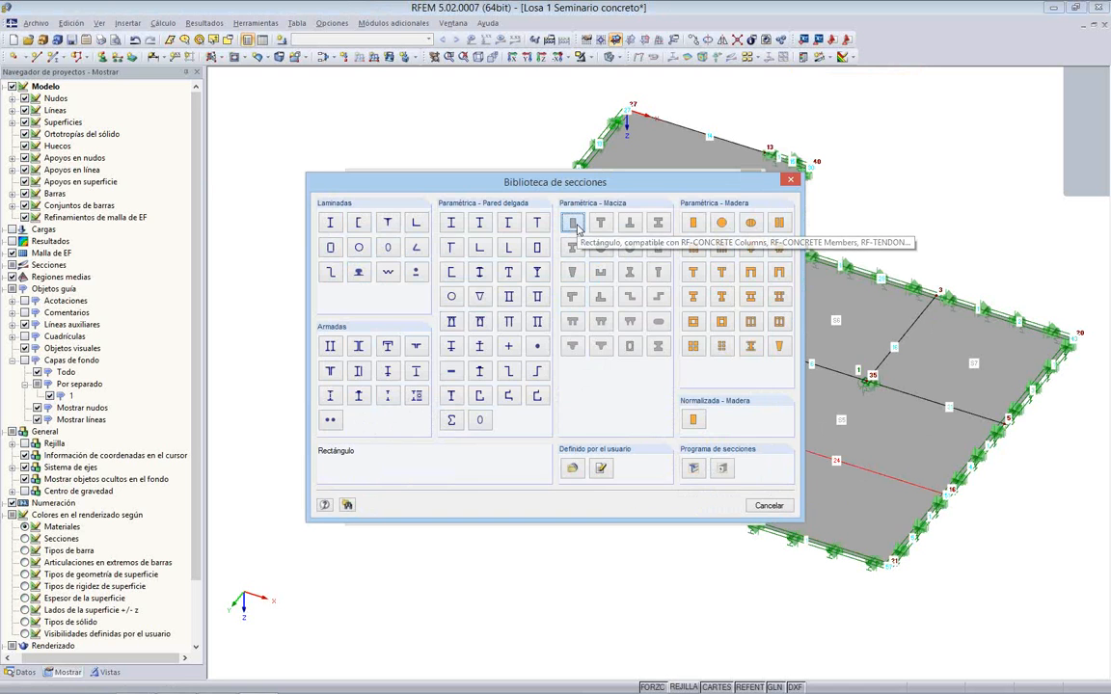
left_click(573, 224)
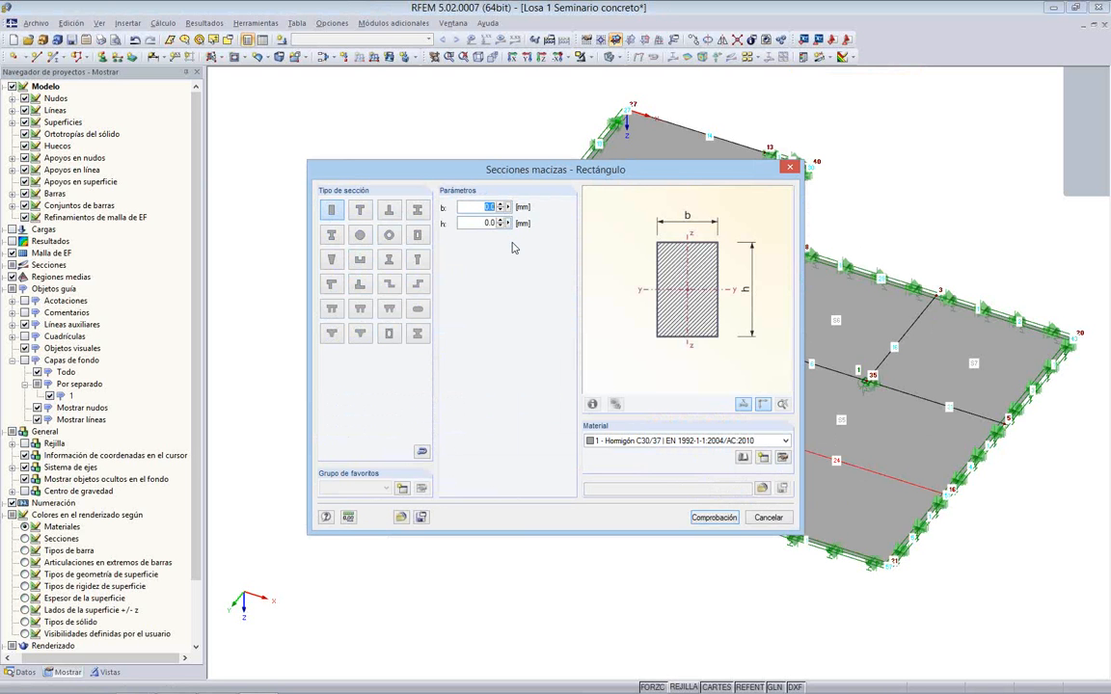
type("400")
key("Tab")
type("600")
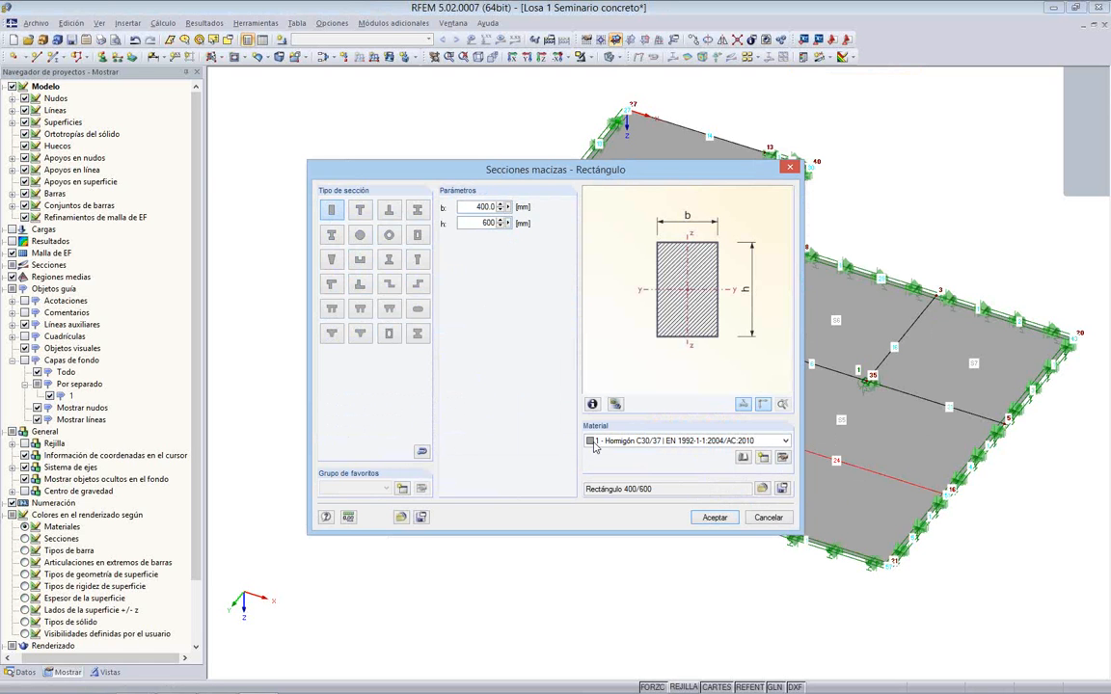
left_click(712, 518)
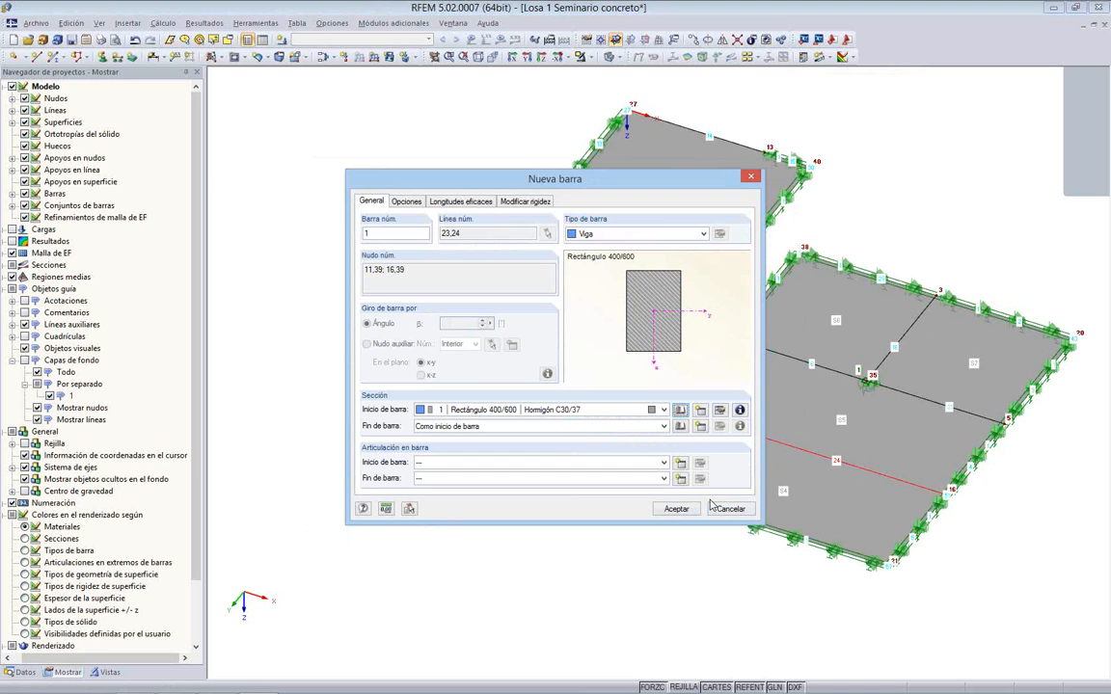
Step: Set the member type to Nervio, positioned on the +z side of the surface
left_click(703, 235)
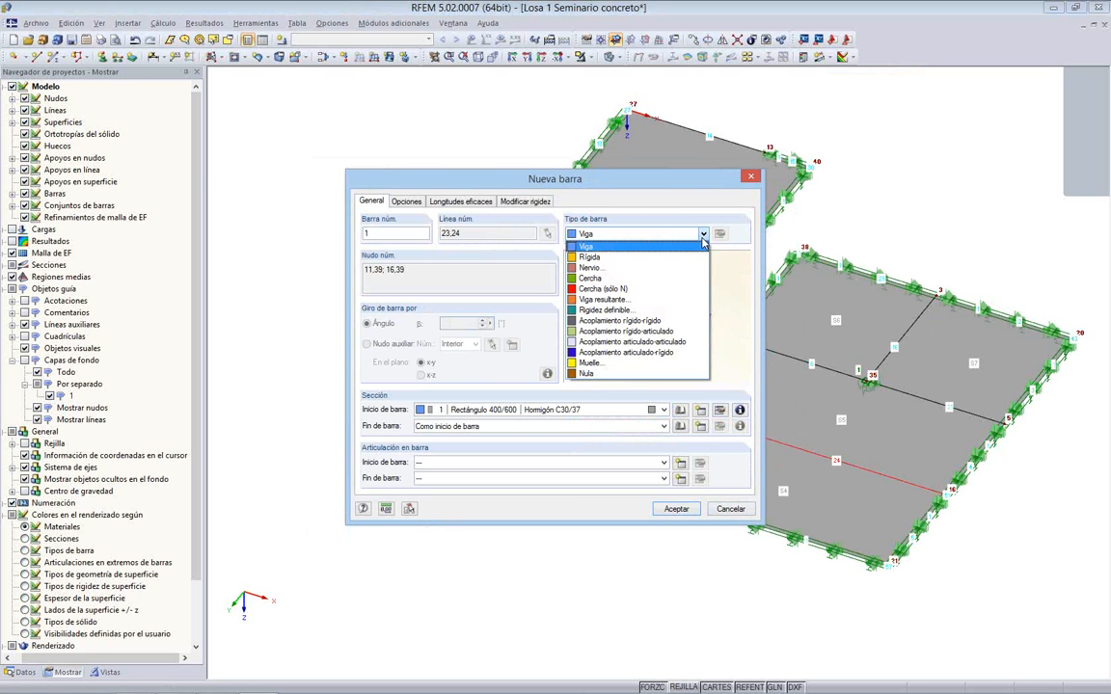
left_click(681, 266)
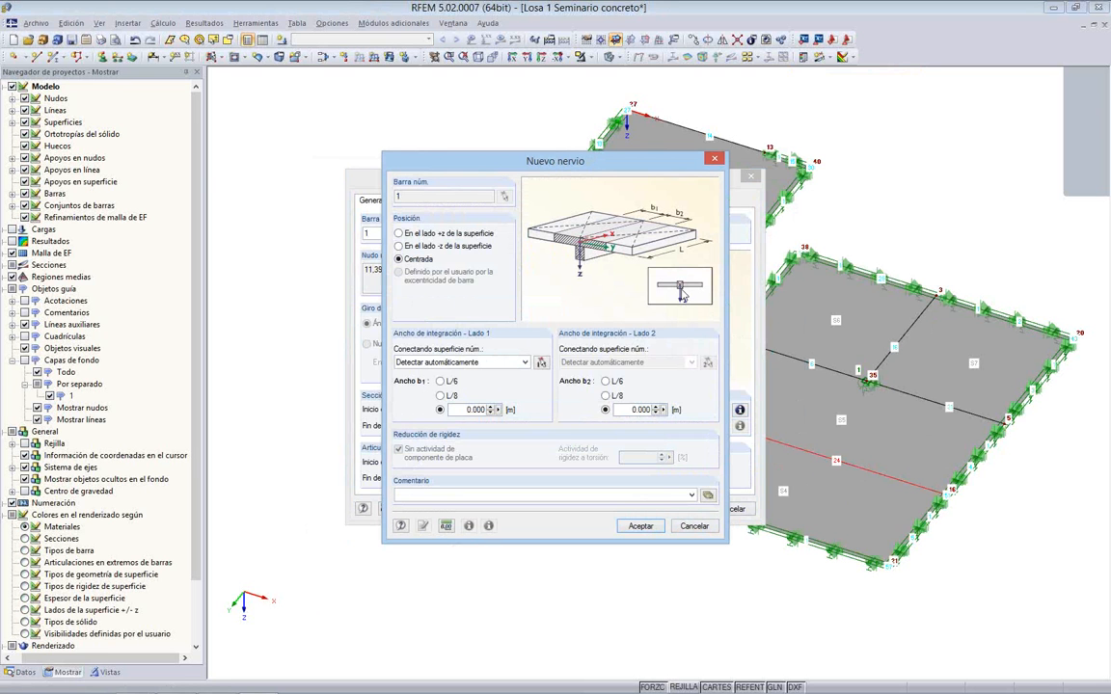
left_click(398, 247)
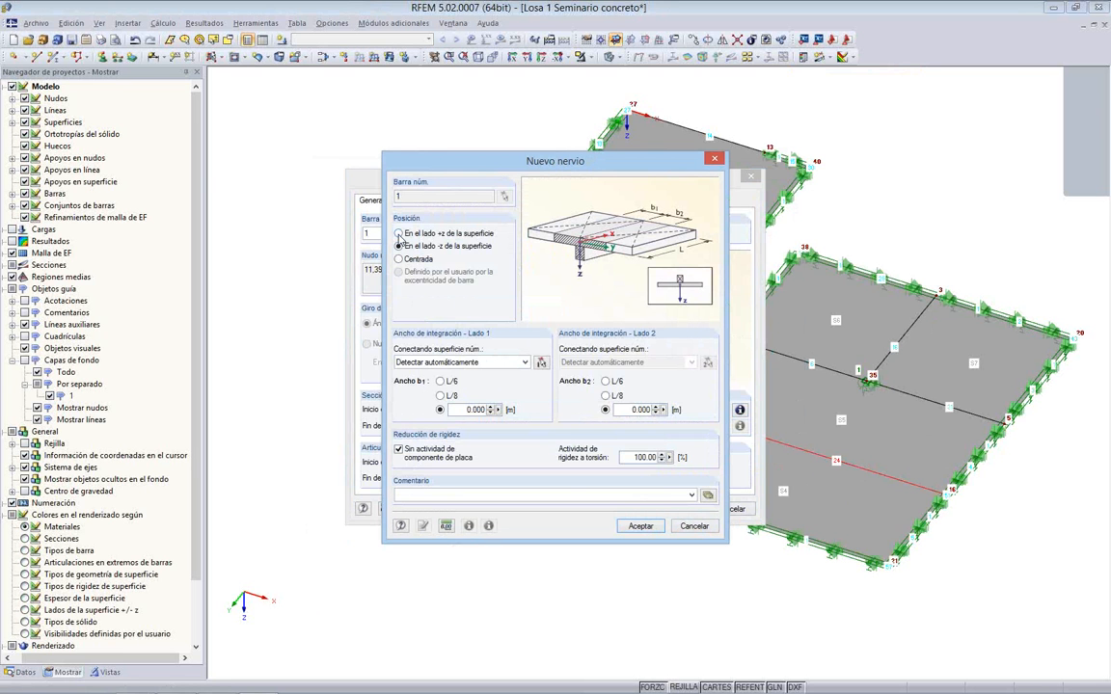
left_click(441, 234)
Step: Set the rib's integration widths b1 and b2 to 1.6 m each and accept the members on lines 23 and 24
left_click(441, 396)
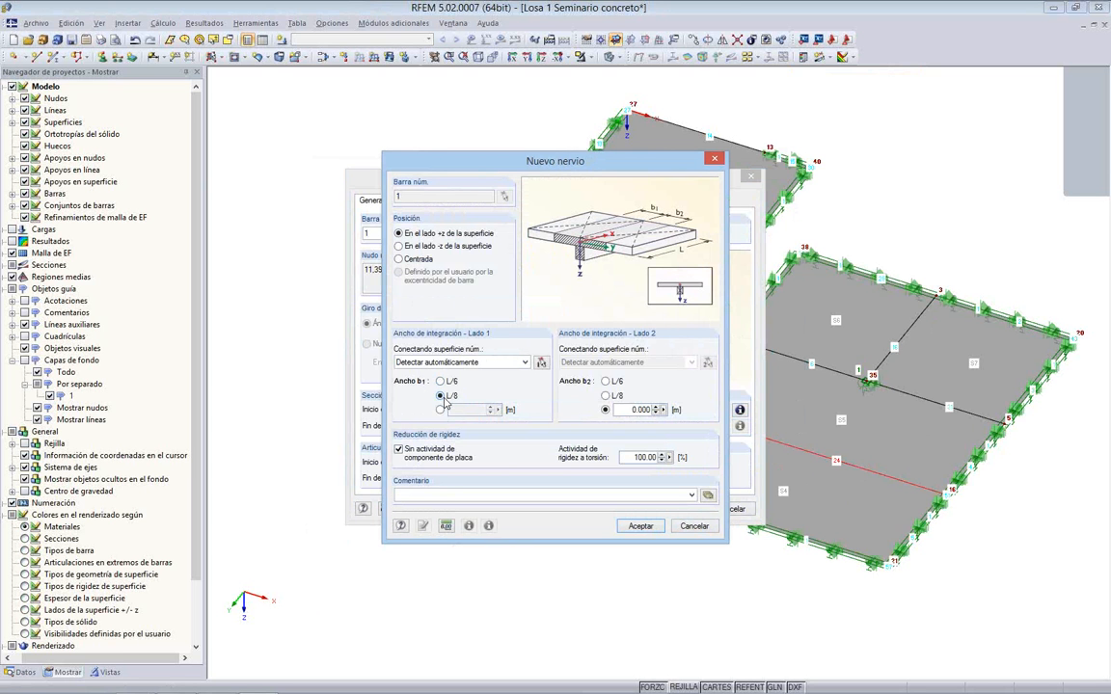
left_click(440, 409)
type("1.6")
key("Tab")
type("1.6")
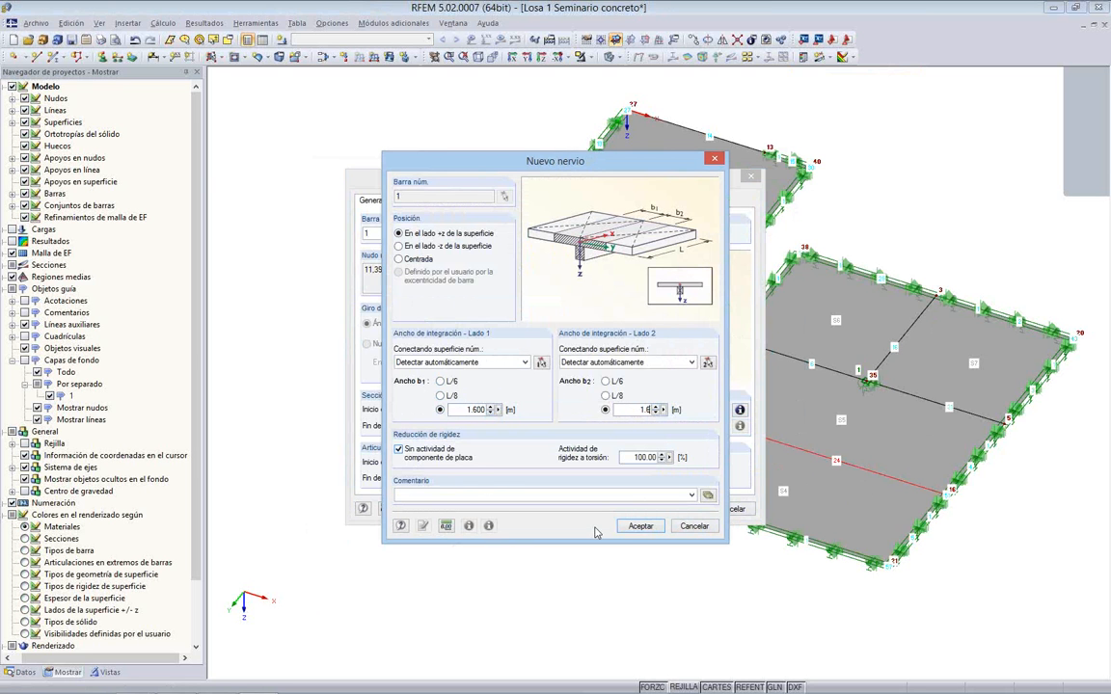
left_click(640, 525)
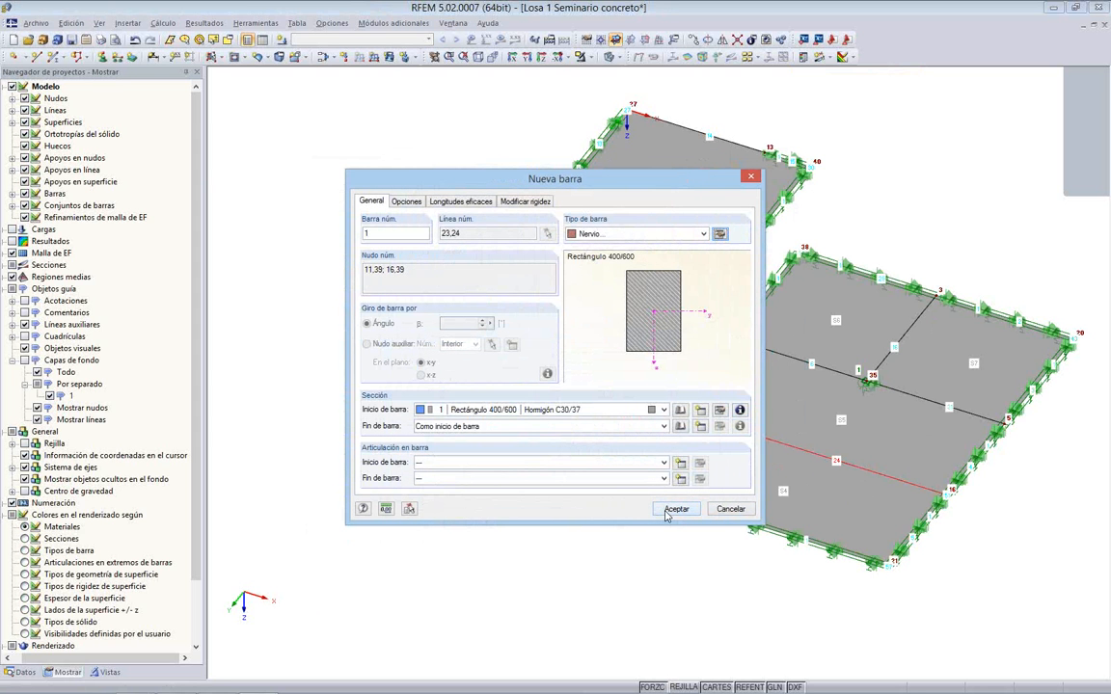
left_click(665, 511)
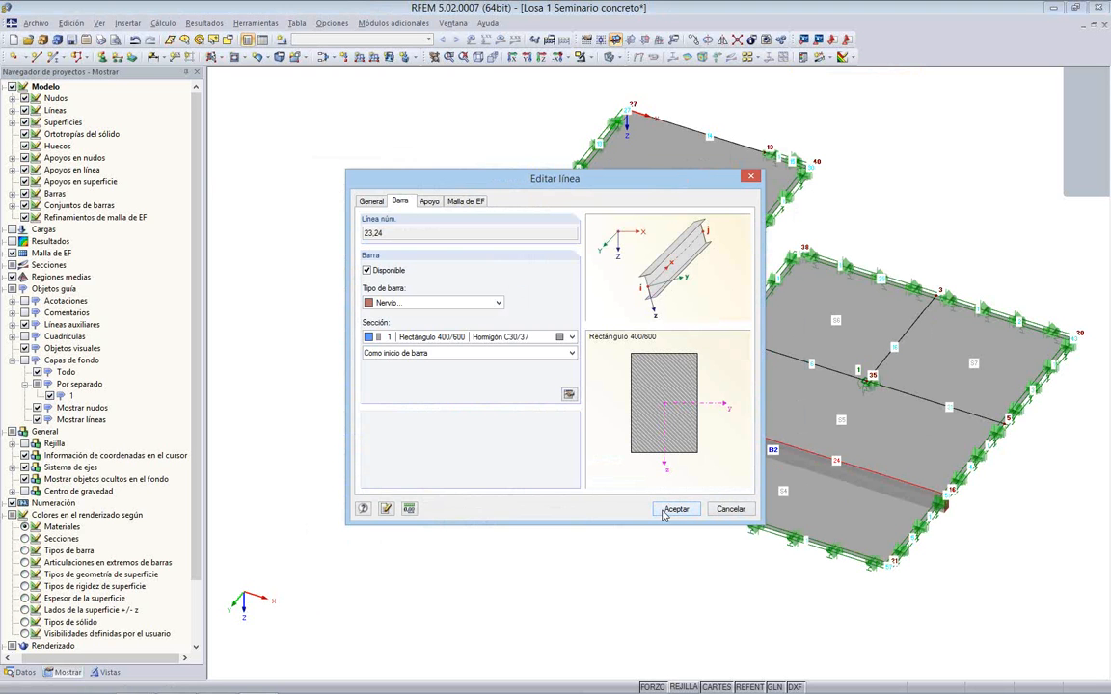
left_click(674, 509)
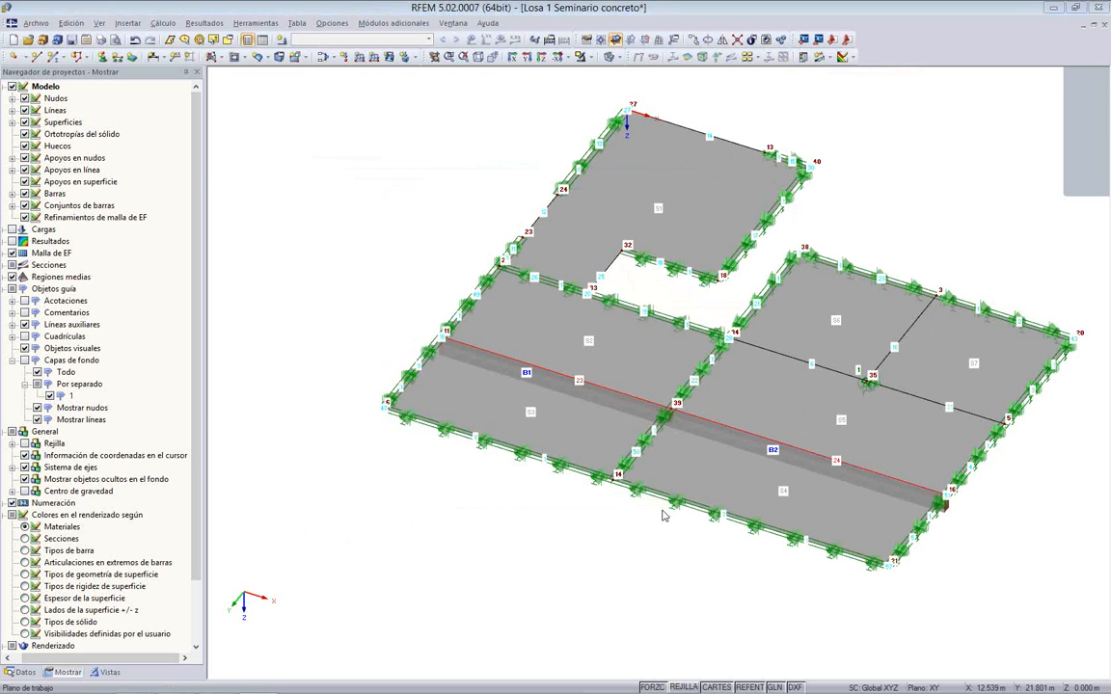
Step: Inspect the ribs under the slab from the side and at close range
middle_click_drag(999, 546, 661, 396, "ctrl")
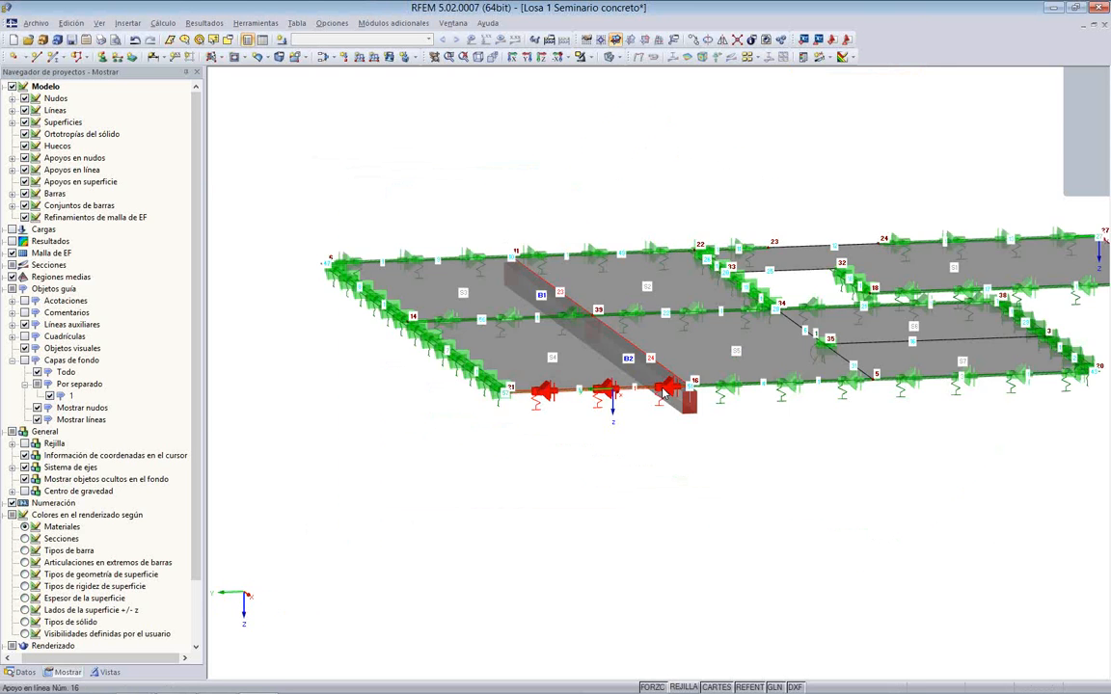
scroll(661, 397, "up", 4)
scroll(661, 398, "down", 3)
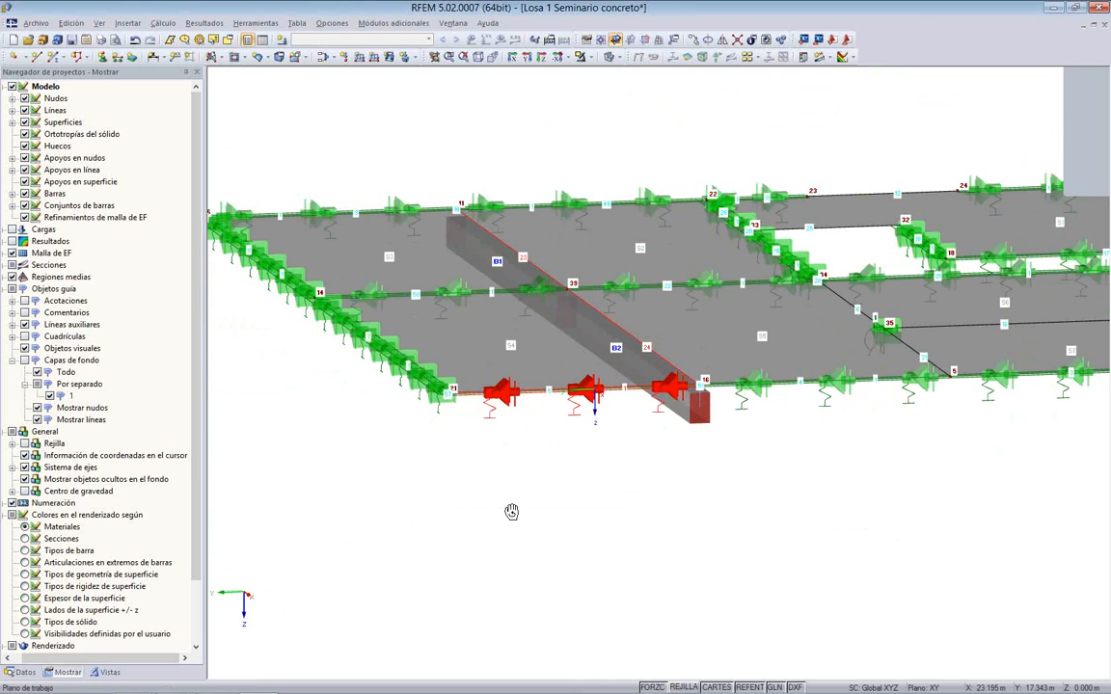
middle_click_drag(511, 512, 681, 569, "ctrl")
scroll(682, 570, "down", 3)
middle_click_drag(607, 603, 525, 508)
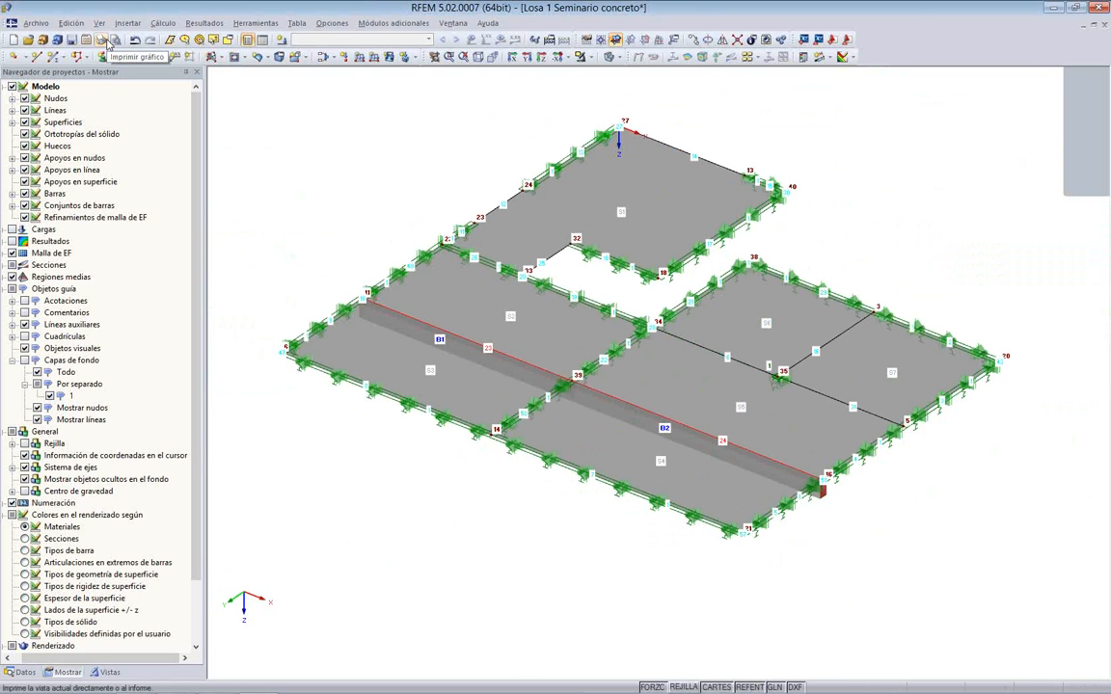
Step: Print the isometric model graphic at full page width into a new report based on the Hormigón 2D template
left_click(111, 41)
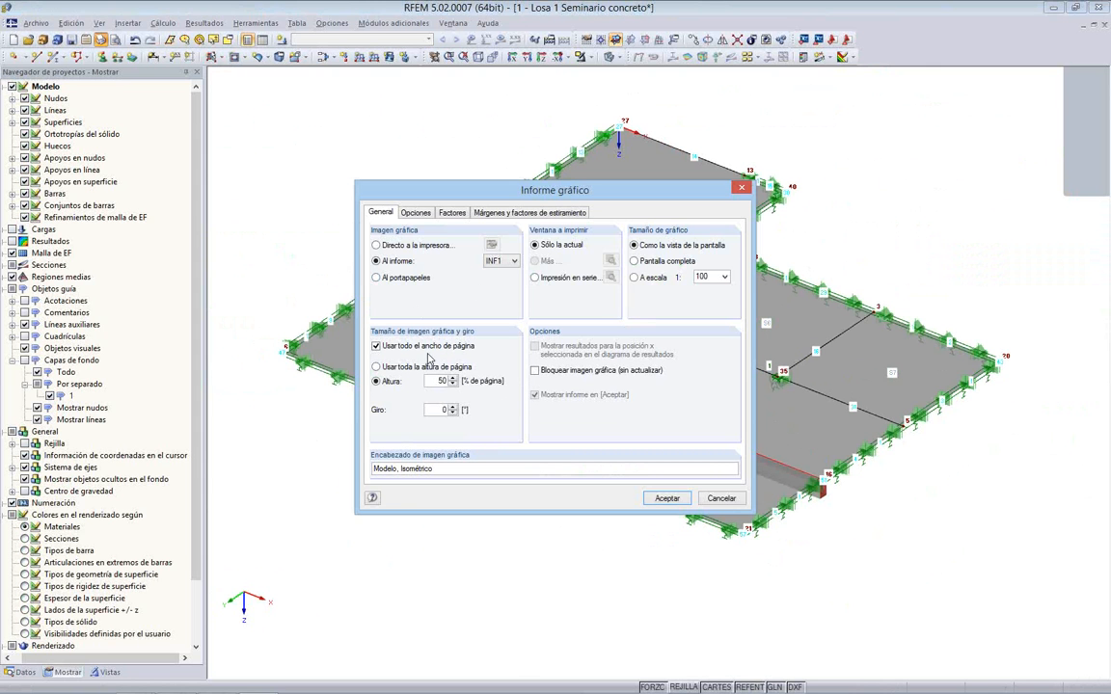
left_click(445, 381)
left_click(667, 499)
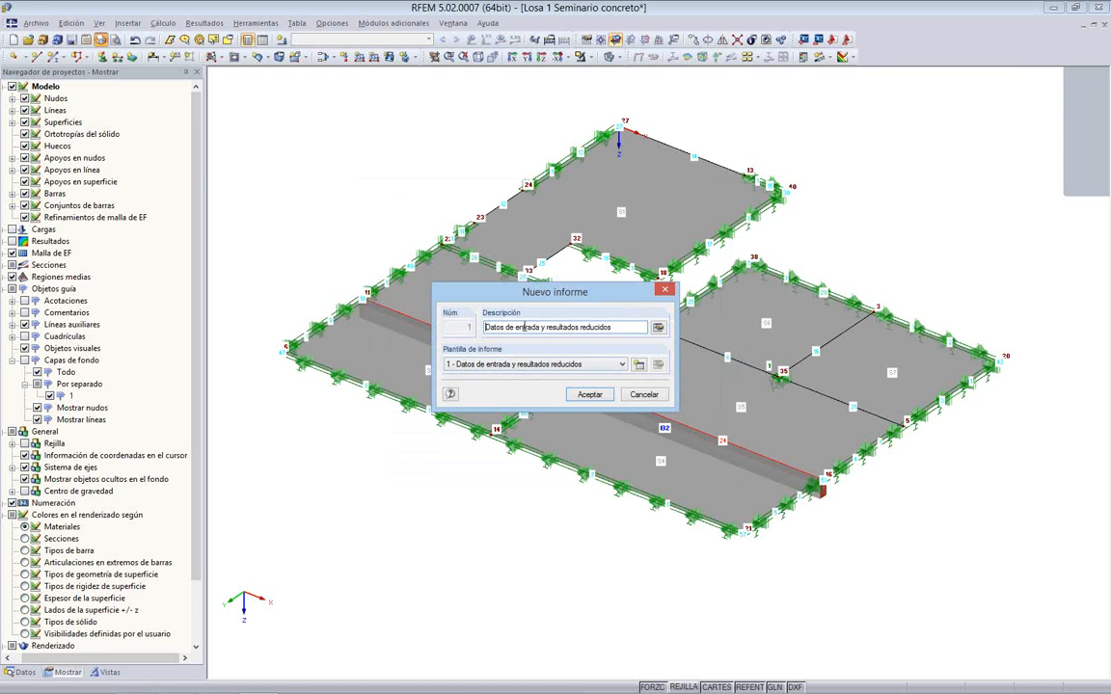
left_click(568, 367)
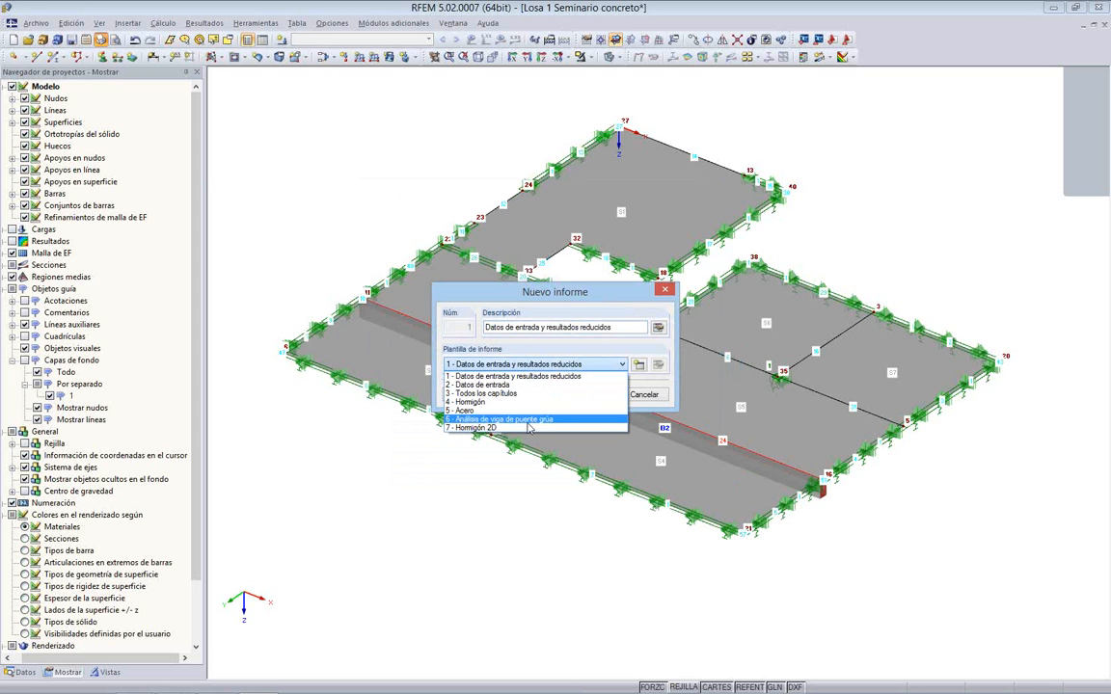
left_click(521, 429)
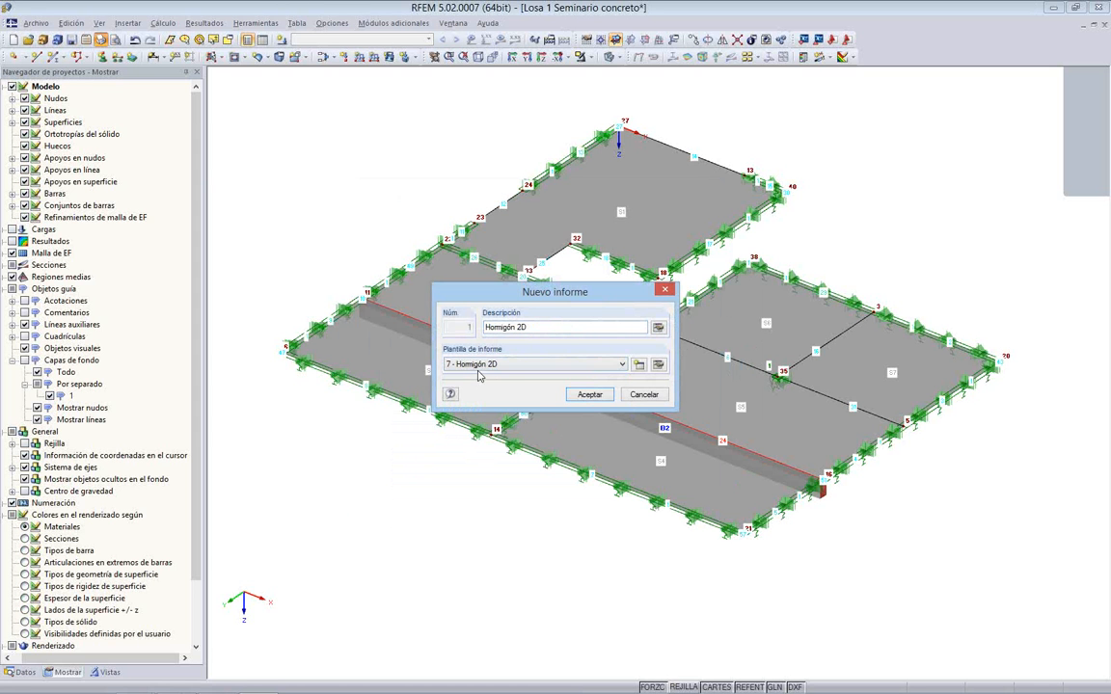
left_click(589, 395)
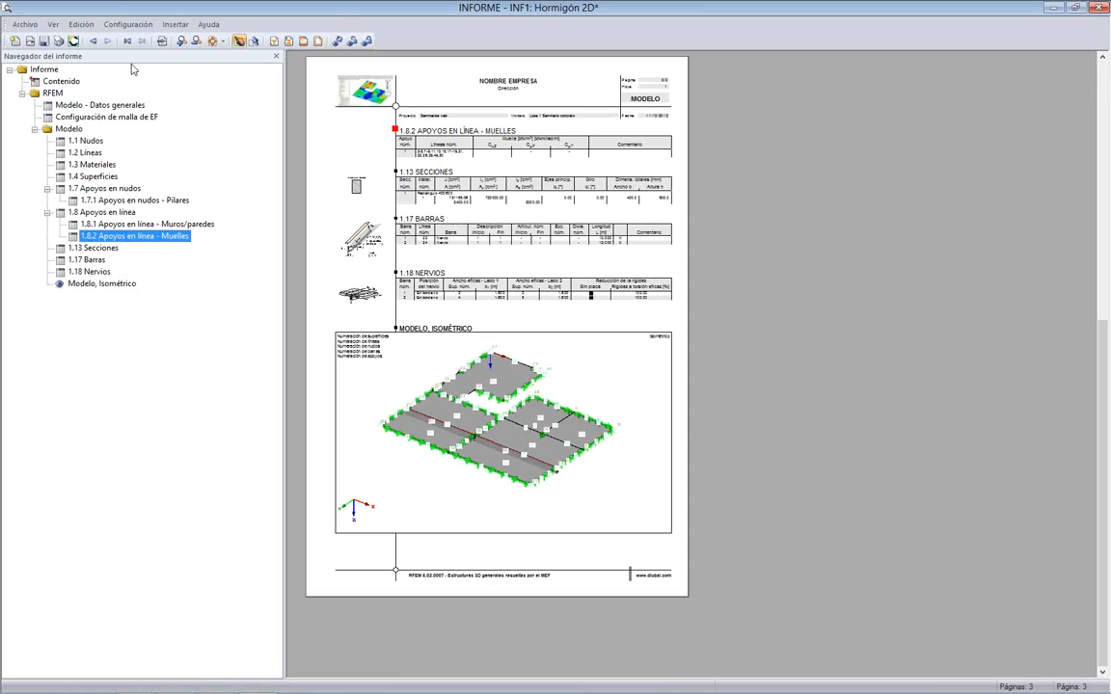
Step: Show several report pages at once and review the report from the contents page through to the model graphic
left_click(54, 25)
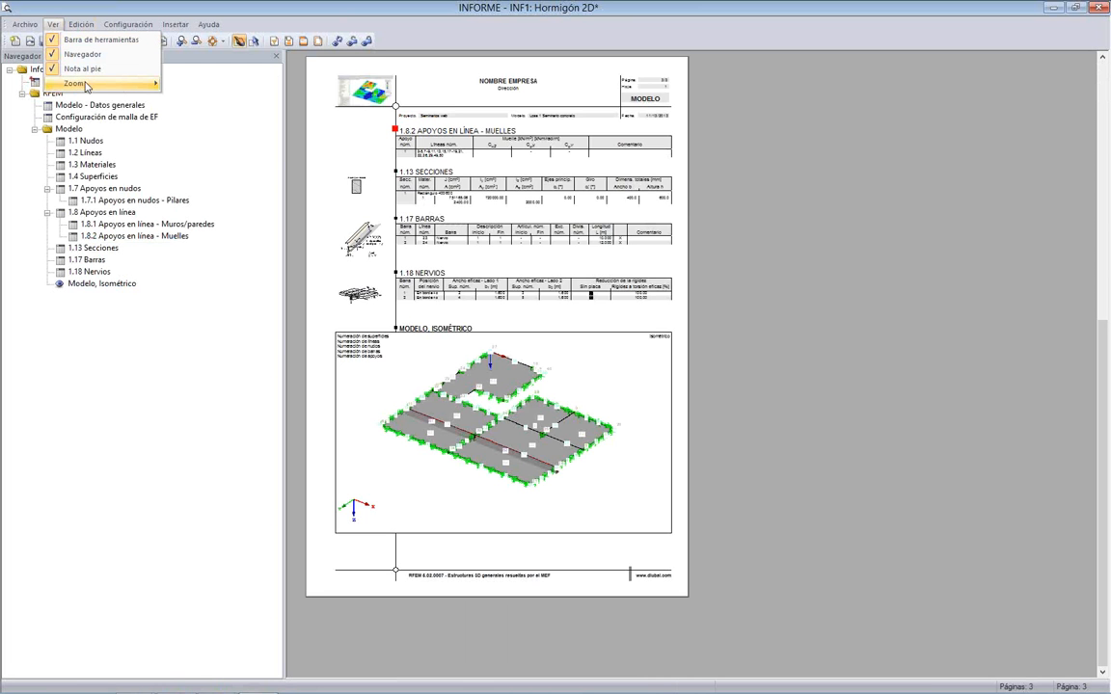
mouse_move(108, 83)
left_click(209, 129)
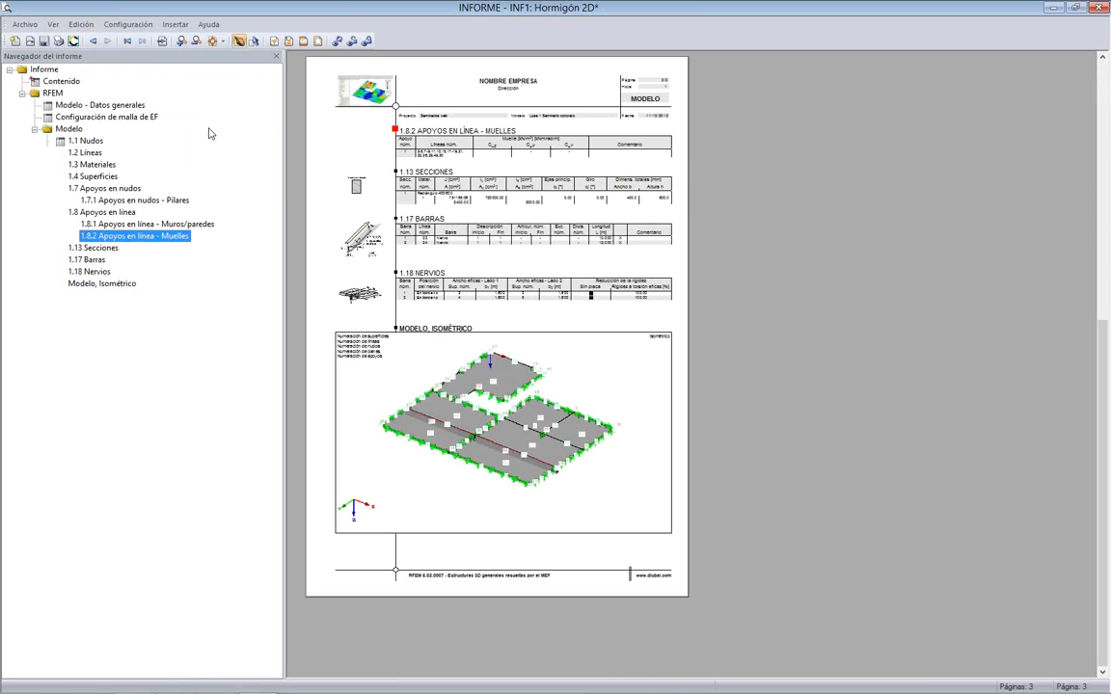
key("Home")
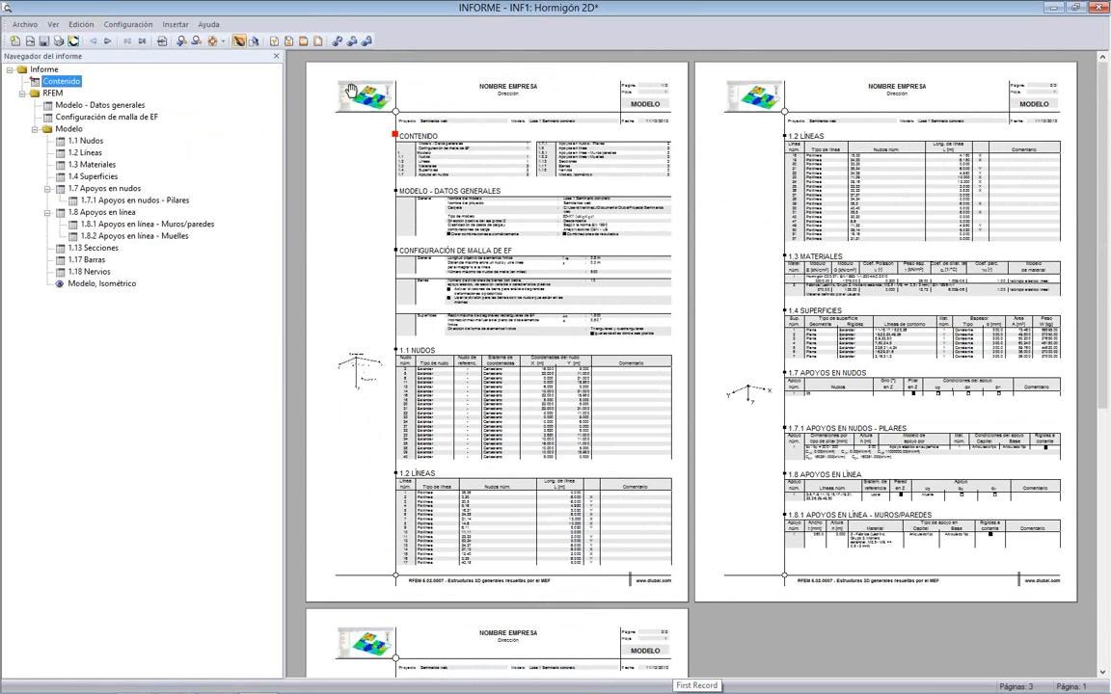
scroll(529, 307, "down", 5)
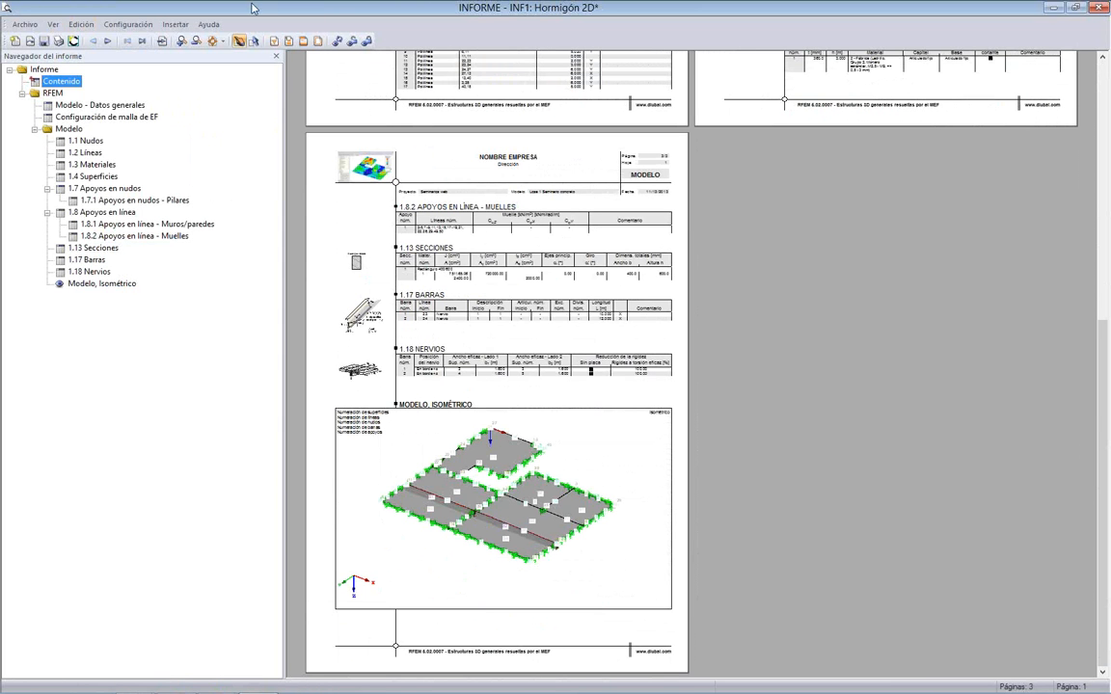
Step: Create a new report language named "Espanol (mi país)" in the Central Europe language group
left_click(134, 25)
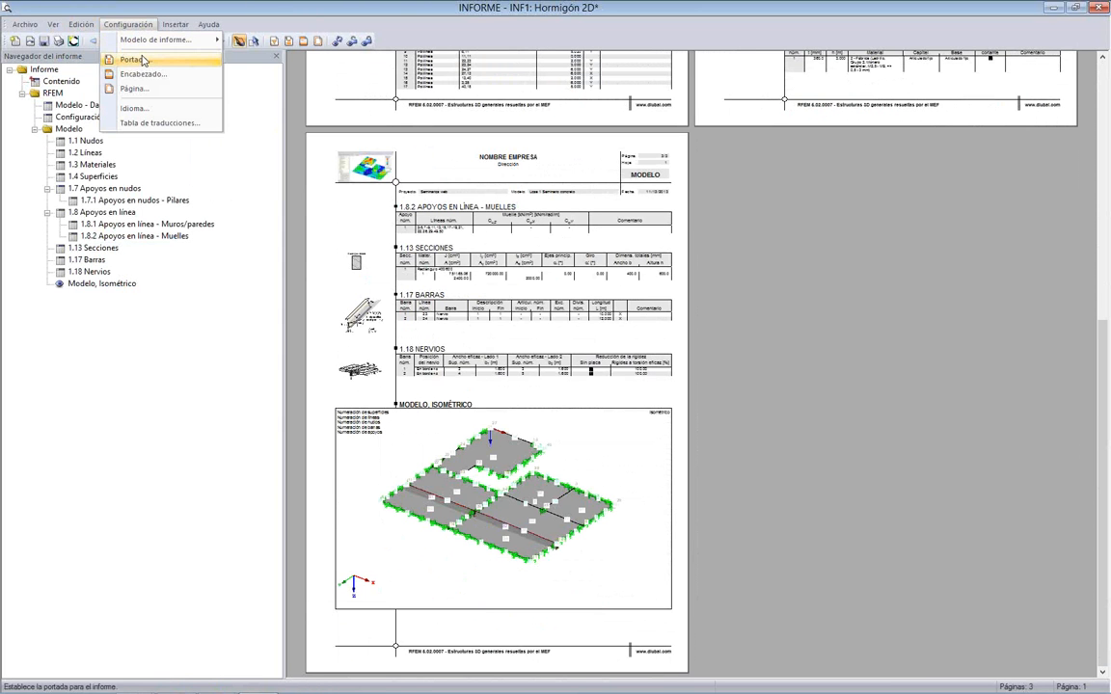
left_click(152, 110)
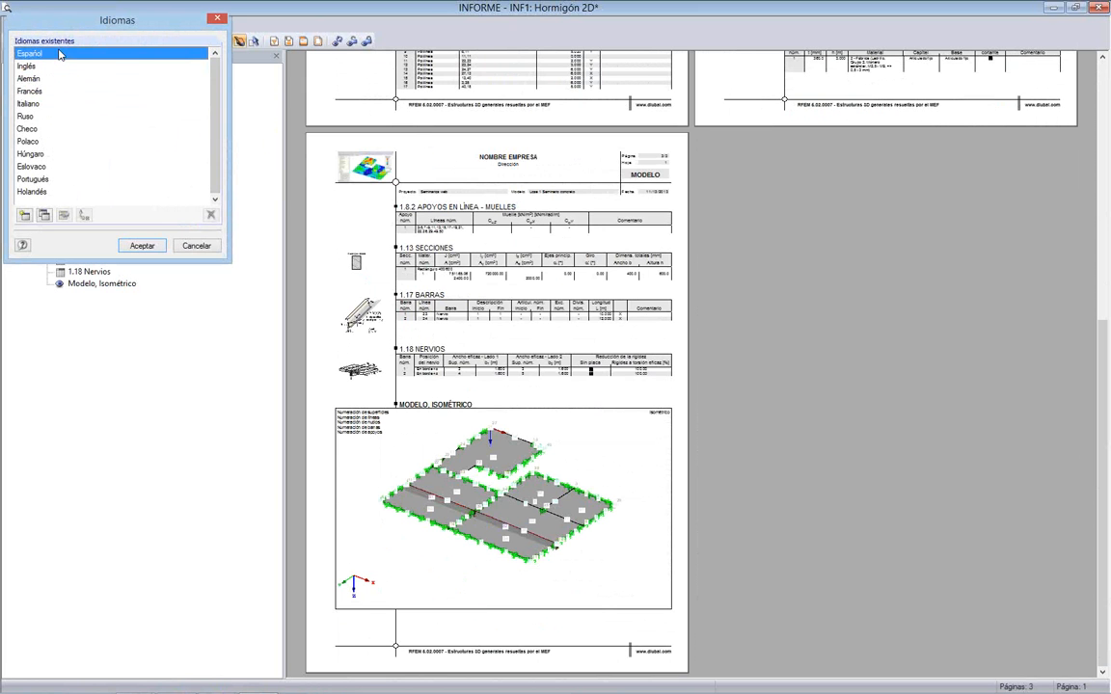
left_click(26, 218)
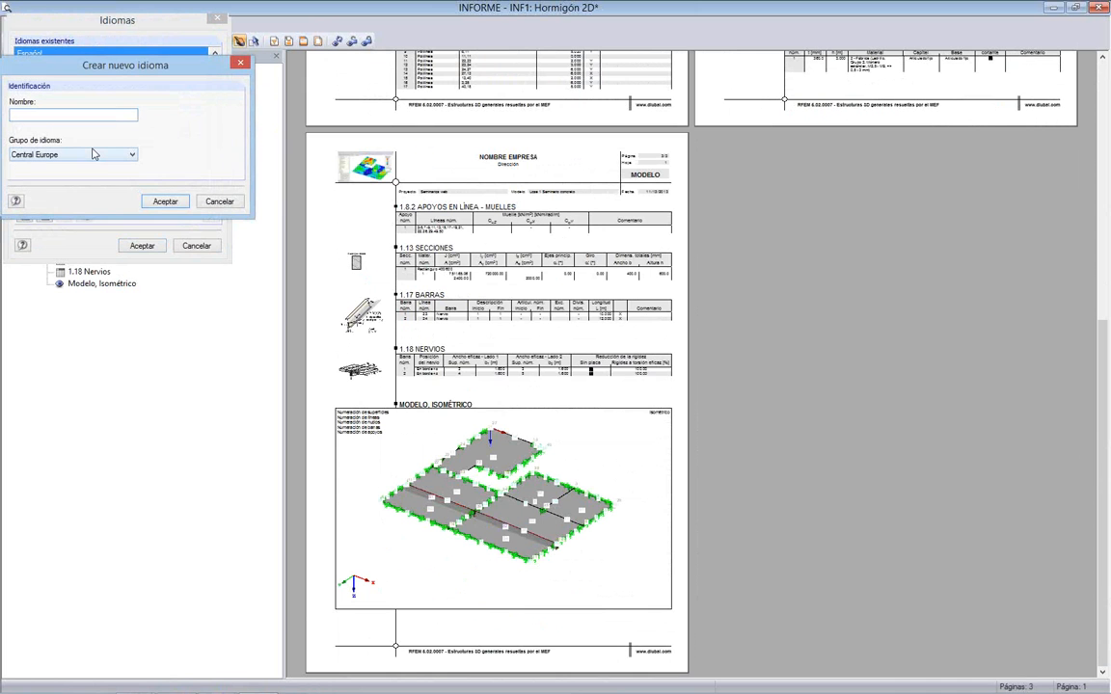
type("eSPAÑ")
key("BackSpace")
key("BackSpace")
key("BackSpace")
key("BackSpace")
key("BackSpace")
type("Español (mi país")
key("BackSpace")
key("BackSpace")
key("BackSpace")
left_click(178, 204)
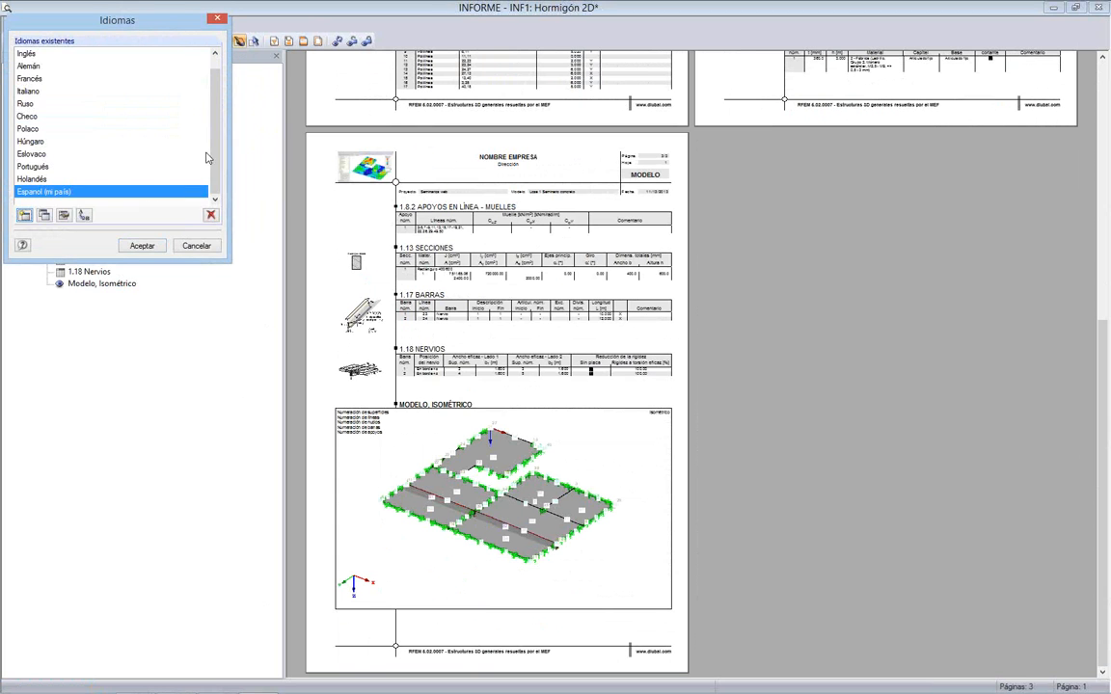
left_click(45, 216)
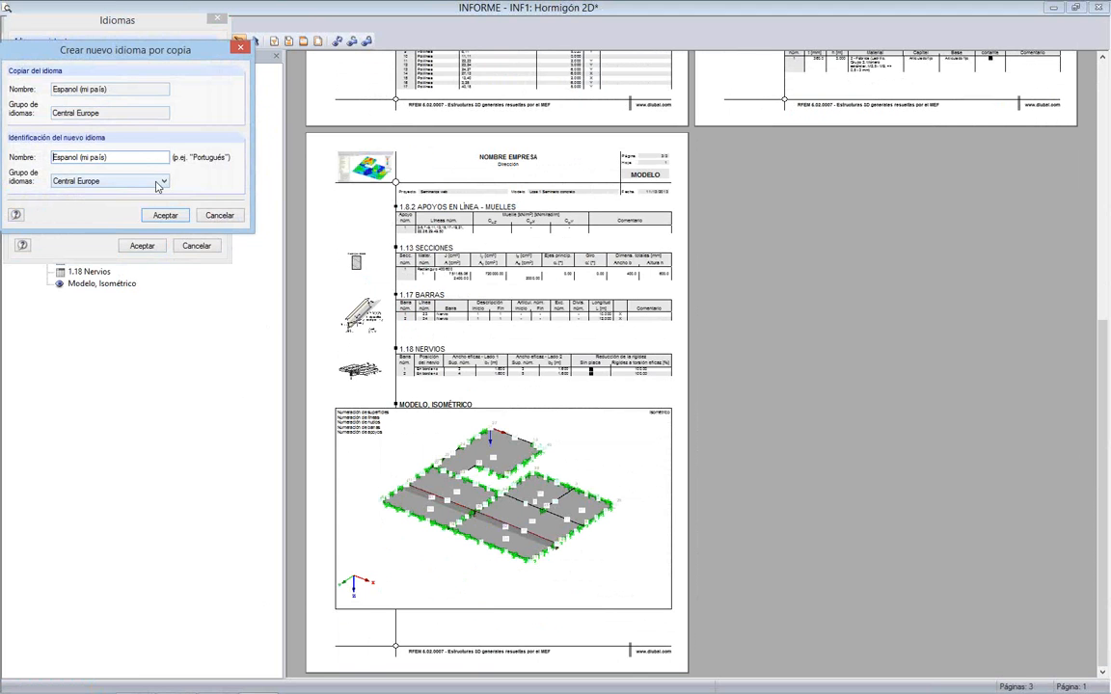
left_click(219, 215)
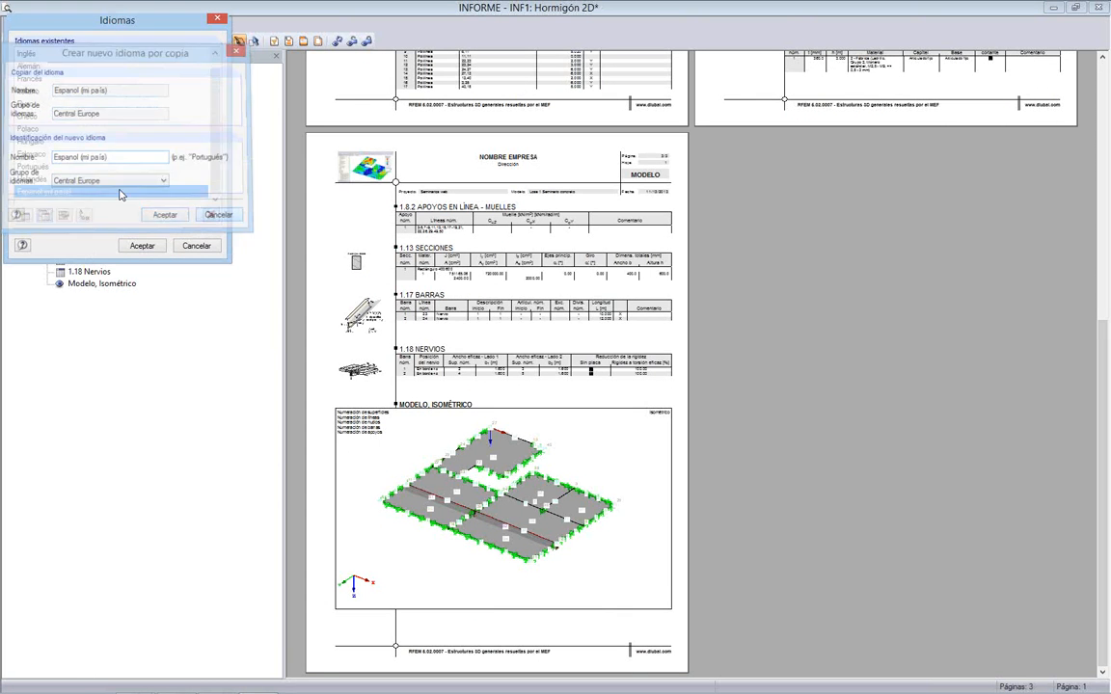
scroll(163, 77, "up", 1)
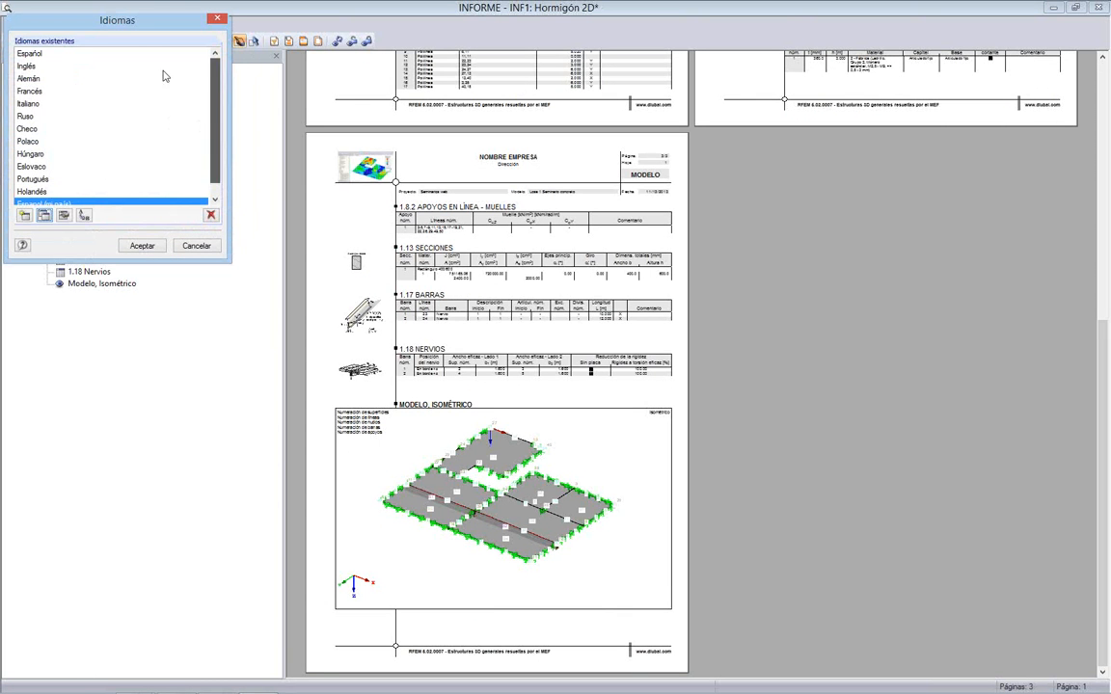
left_click(63, 53)
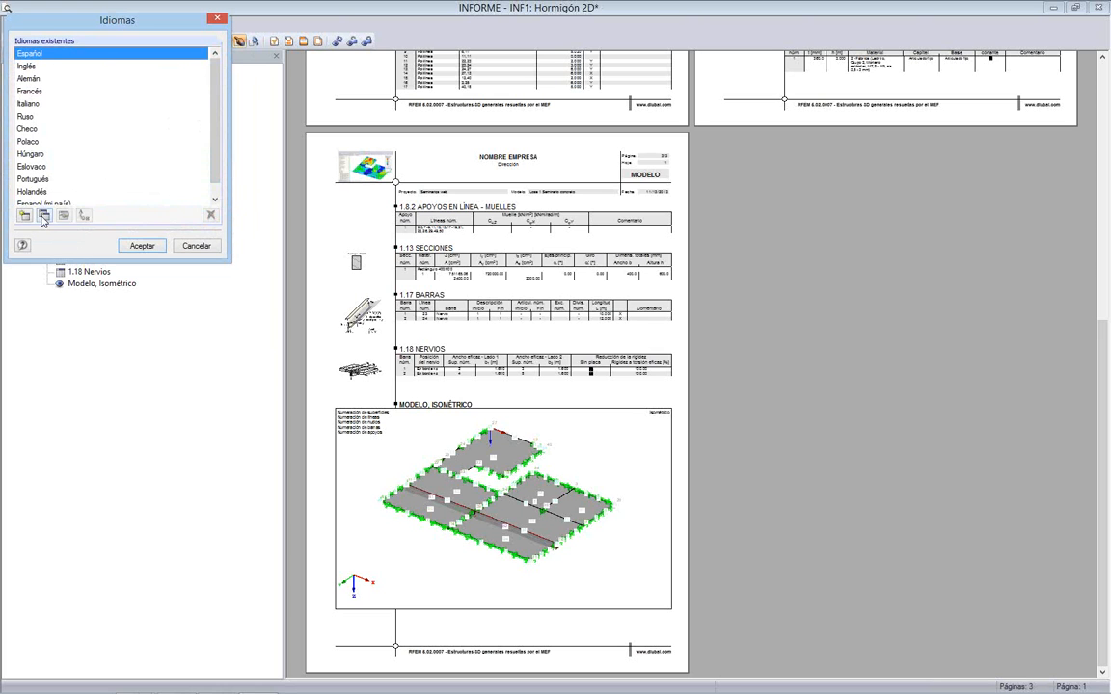
left_click(44, 216)
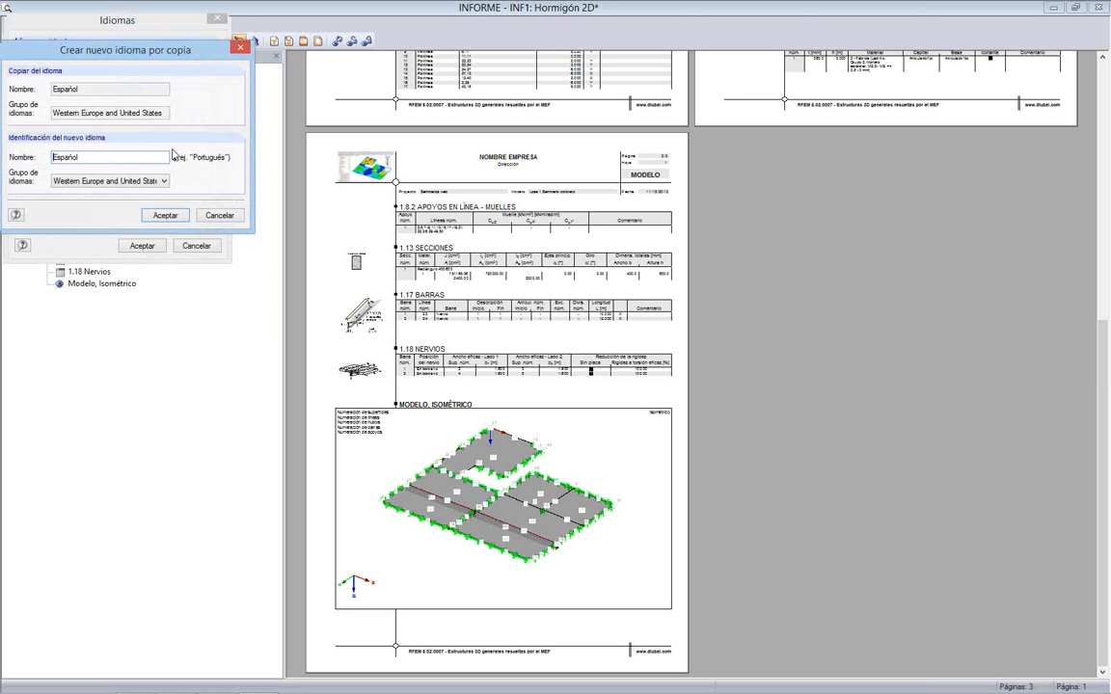
left_click(214, 216)
left_click(188, 247)
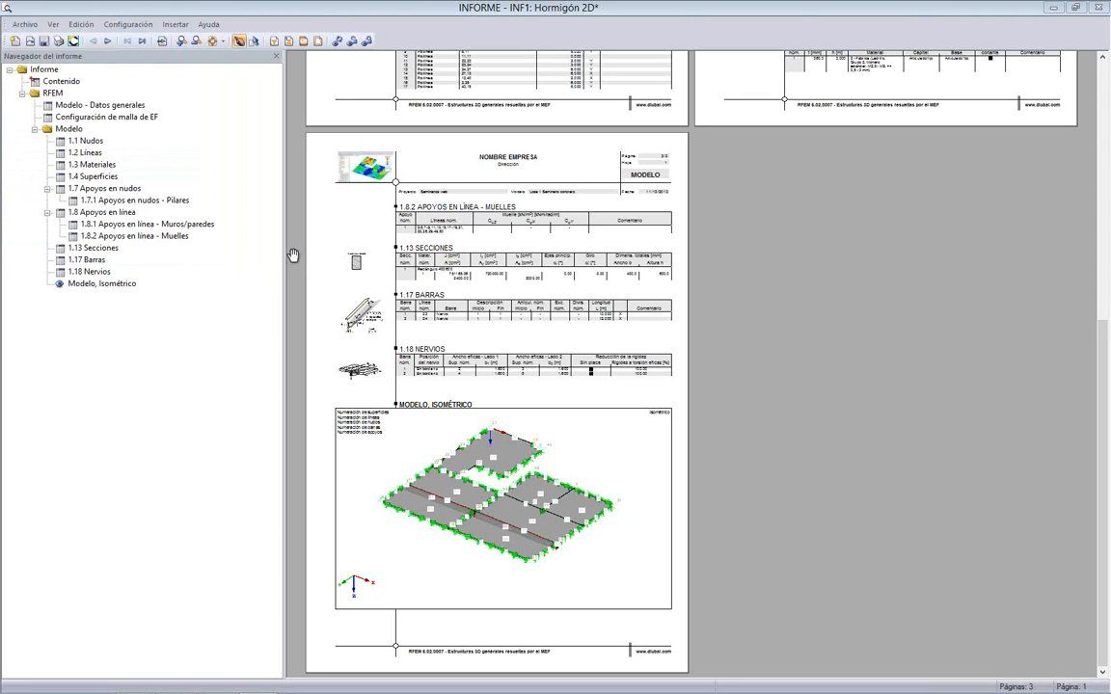
Step: Save the Hormigón 2D report and close it to return to the slab model
left_click(29, 26)
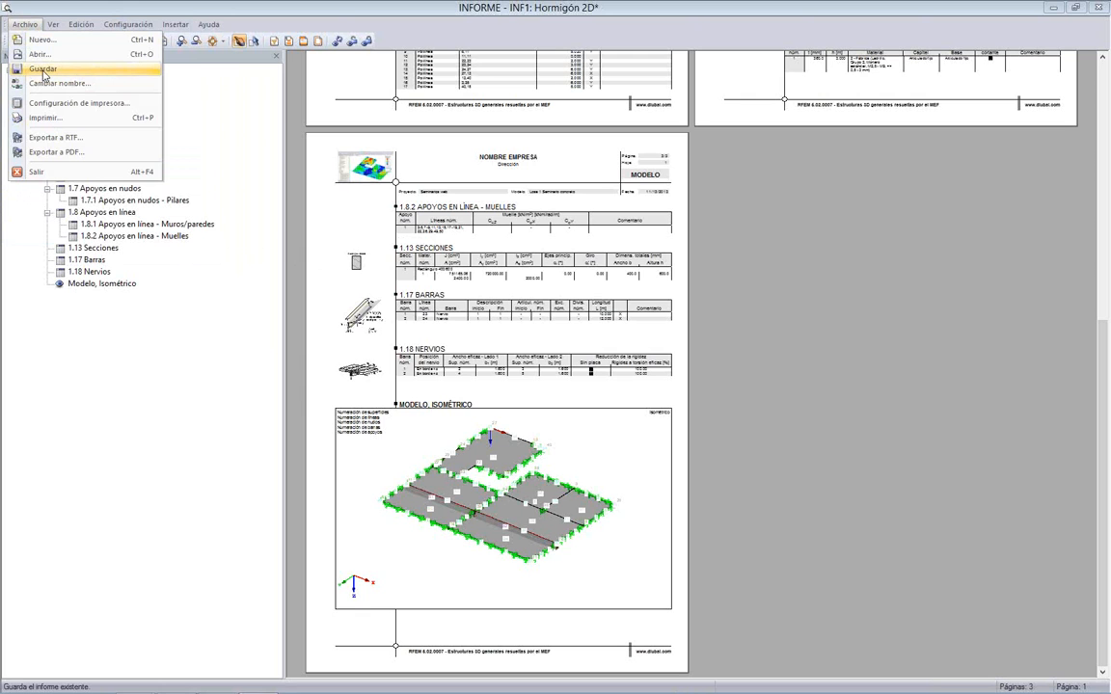
left_click(42, 71)
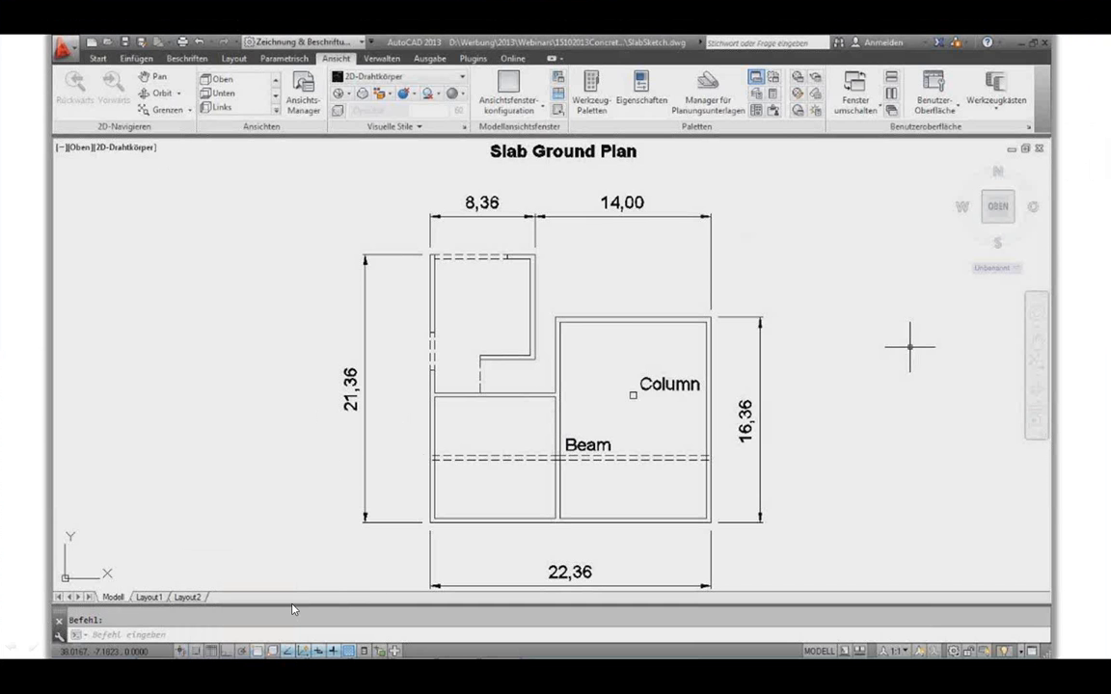
key("alt+Tab")
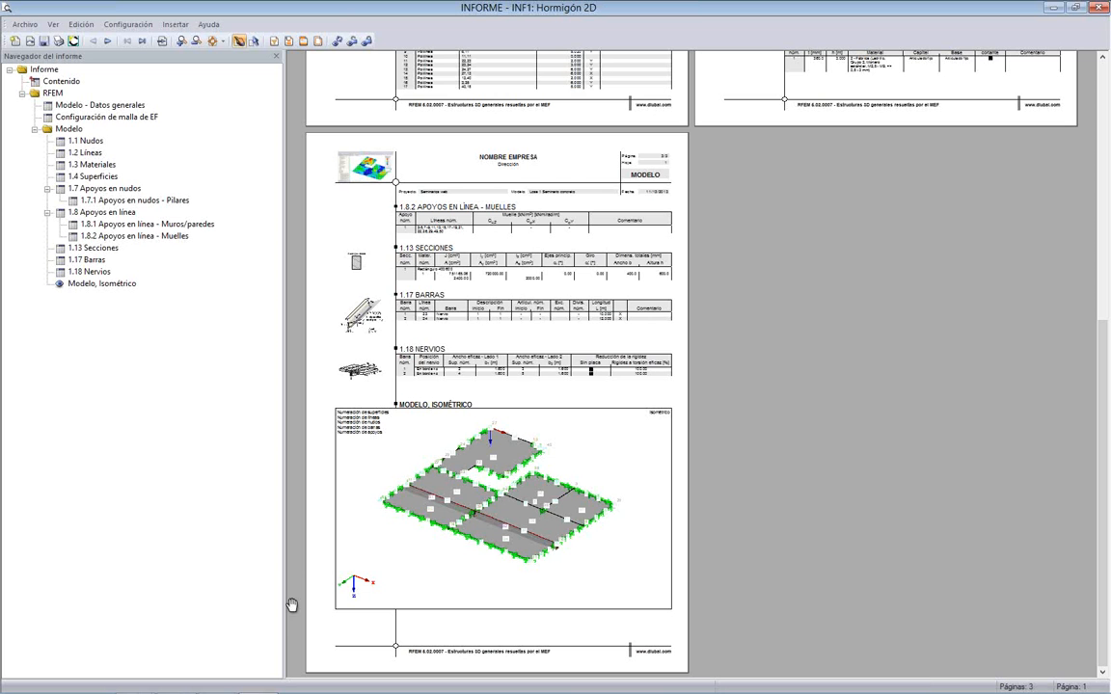
left_click(26, 24)
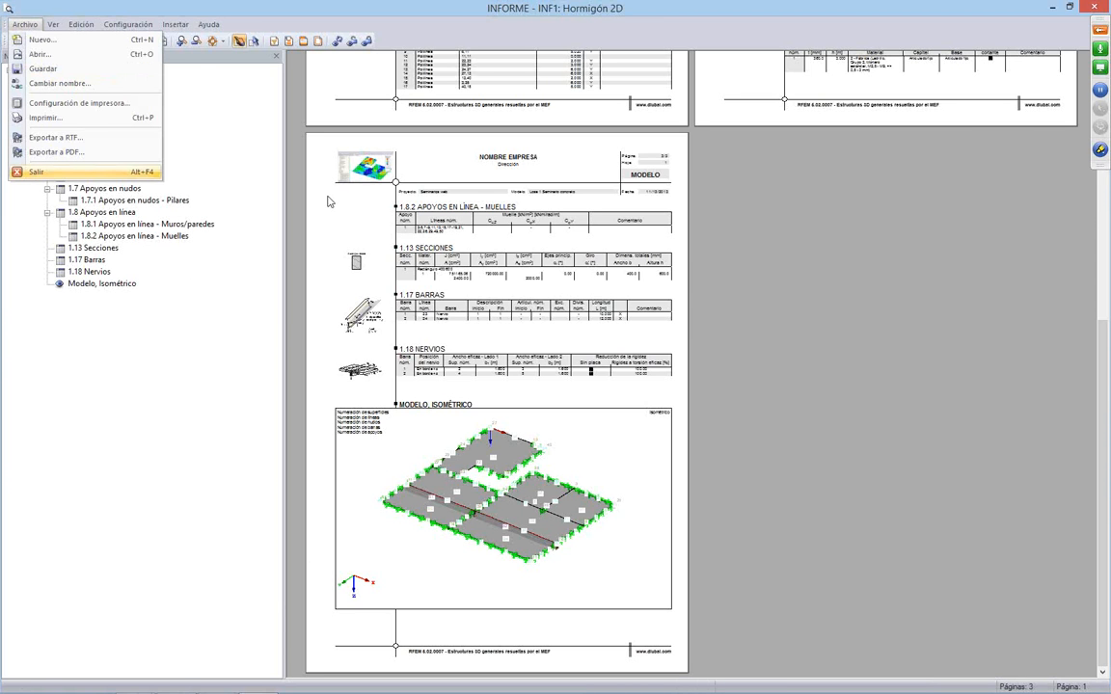
left_click(56, 172)
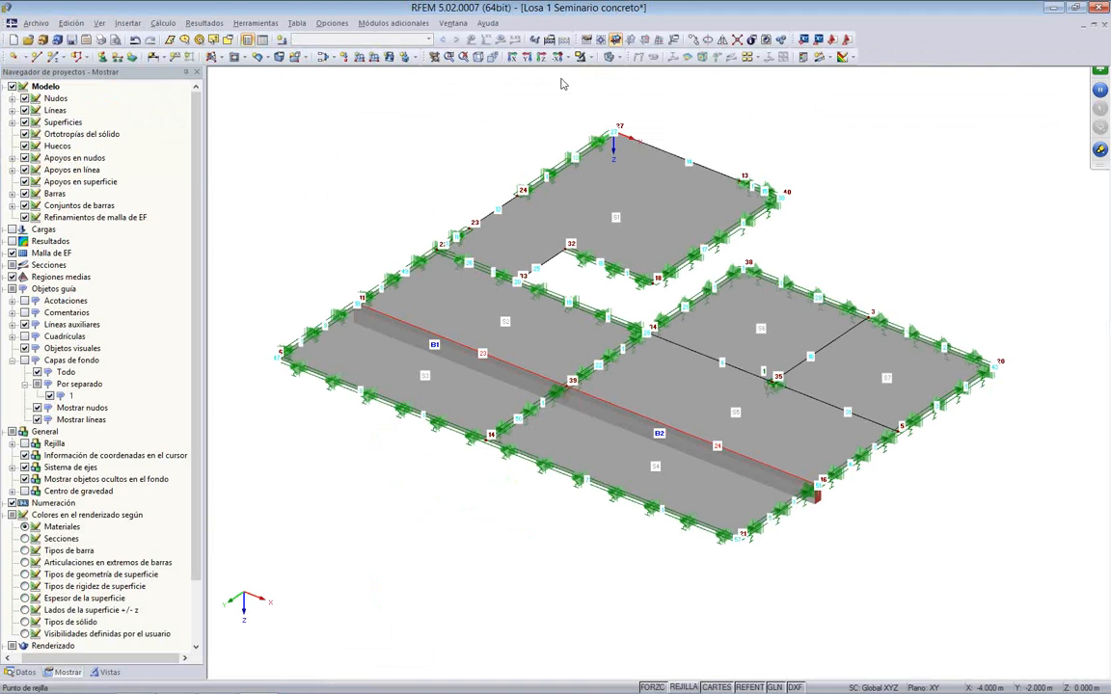
Step: Show the data tables below the model and reduce their height to enlarge the graphic area
left_click(99, 22)
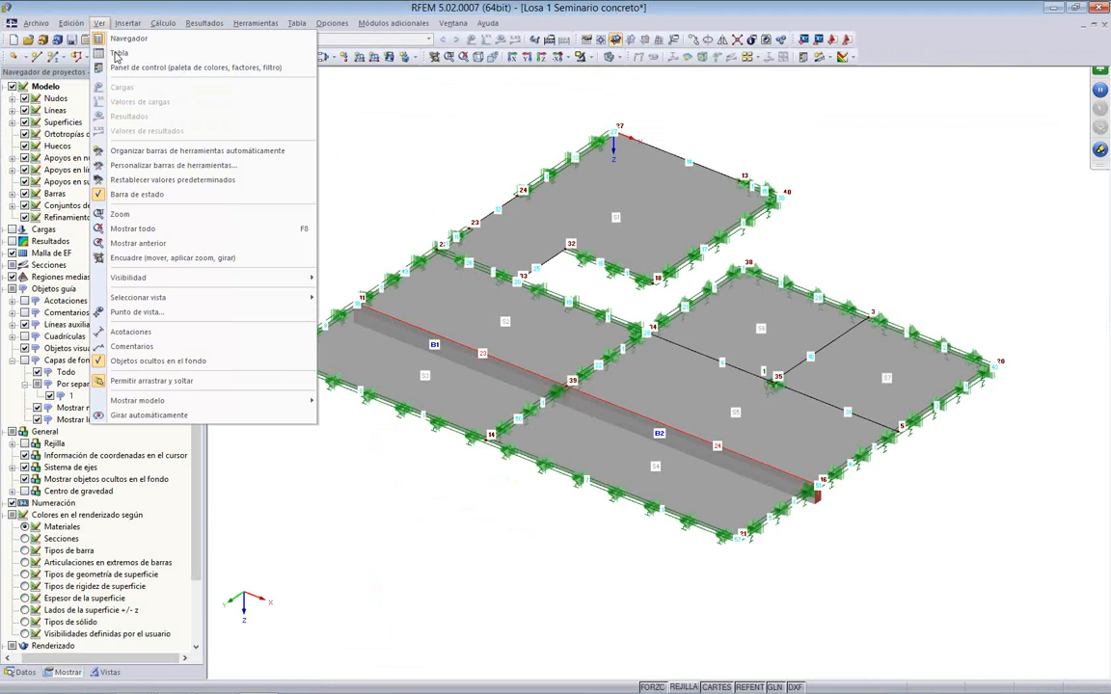
left_click(116, 54)
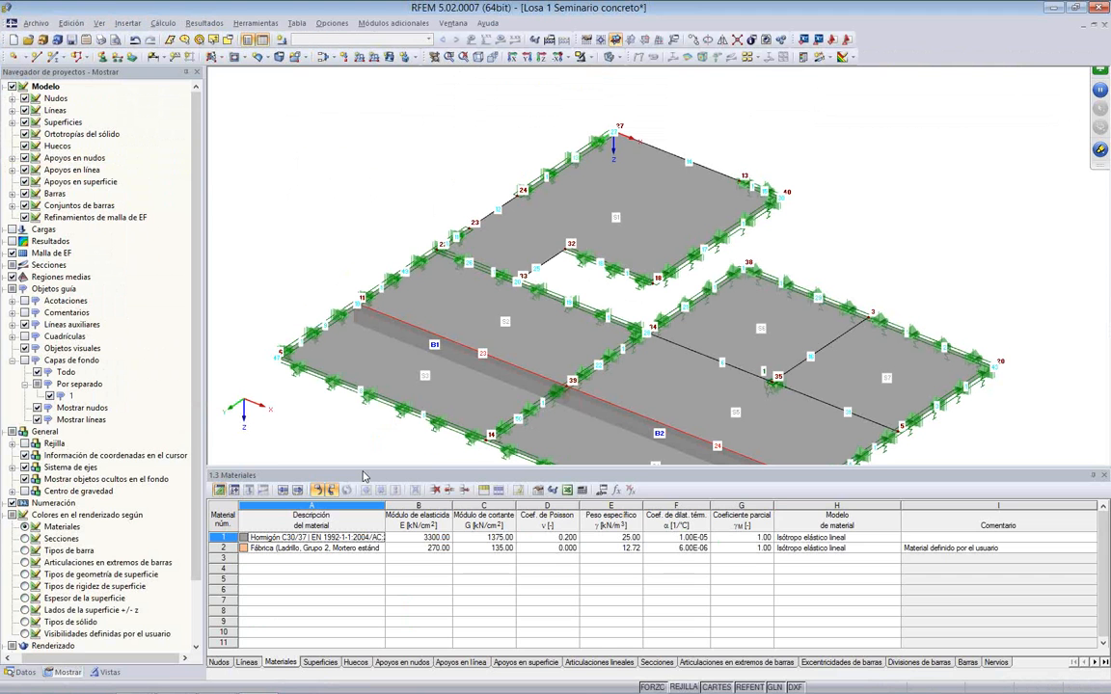
left_click_drag(360, 532, 361, 531)
middle_click_drag(328, 471, 309, 430)
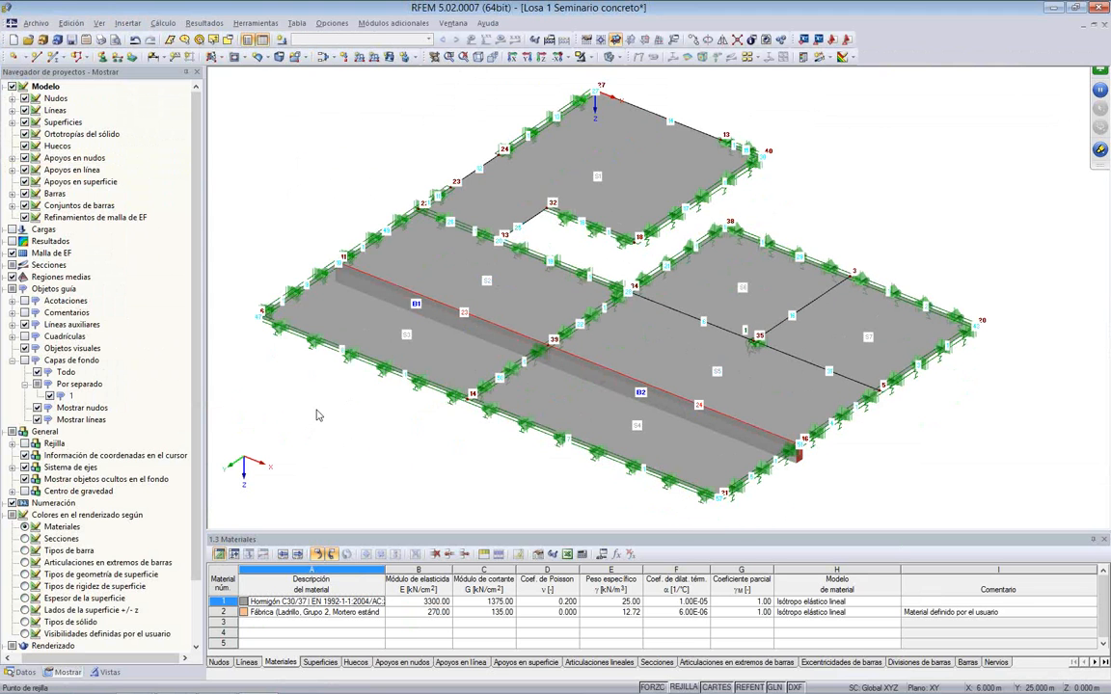
Step: Hide the line supports and the object numbering in the slab model display
left_click(543, 57)
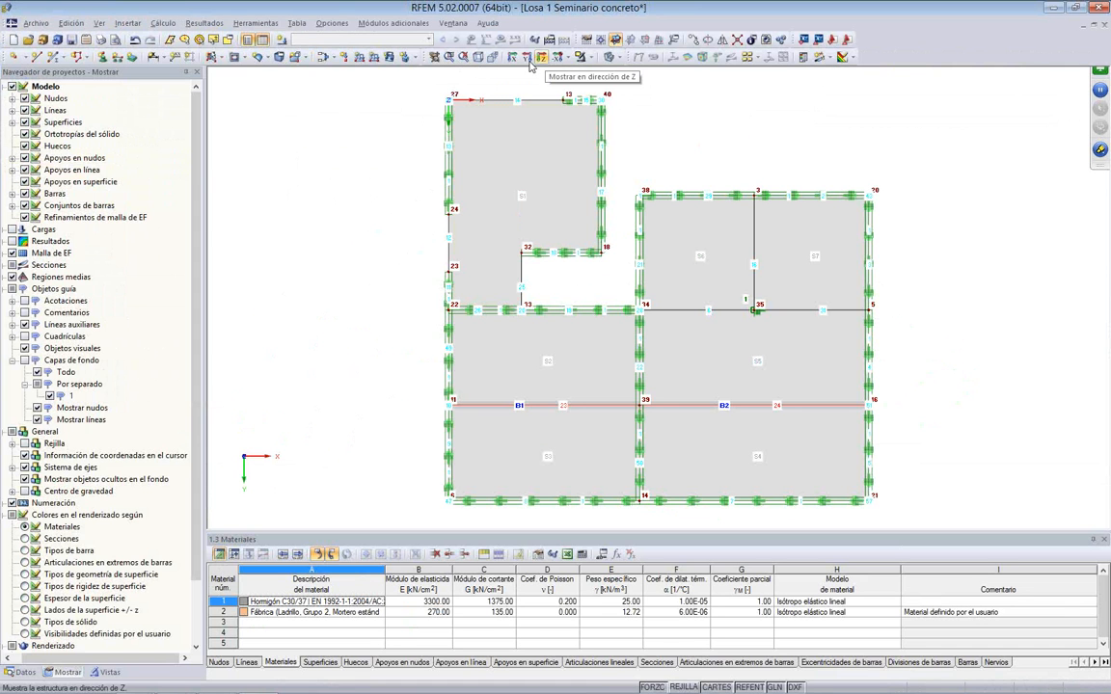
left_click(25, 170)
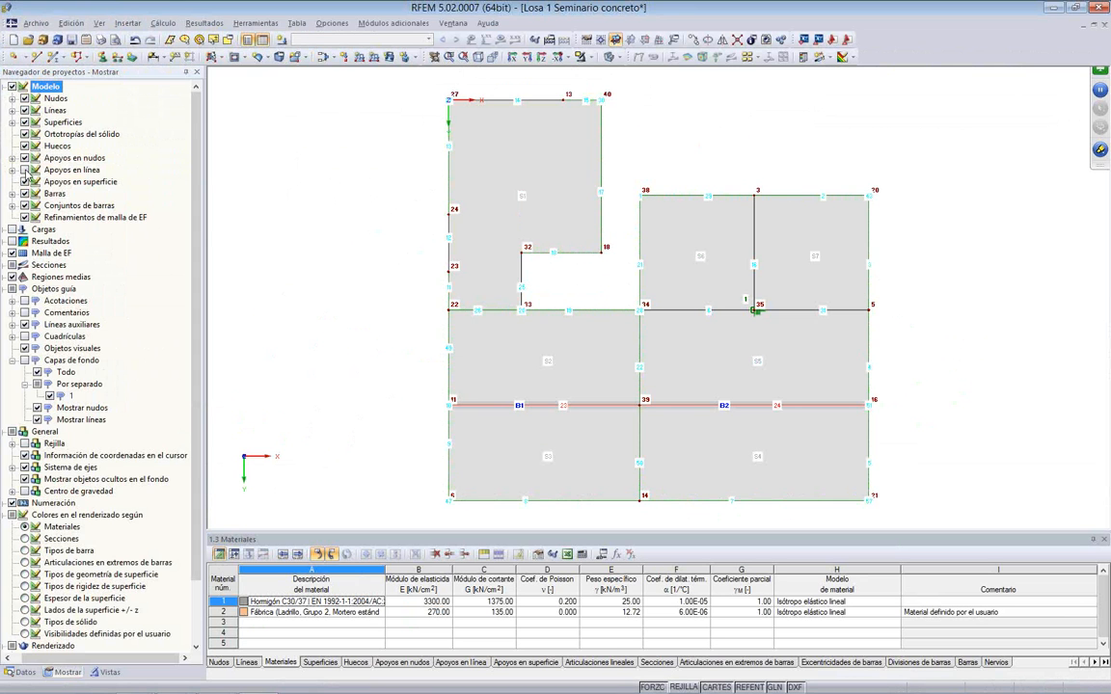
right_click(343, 180)
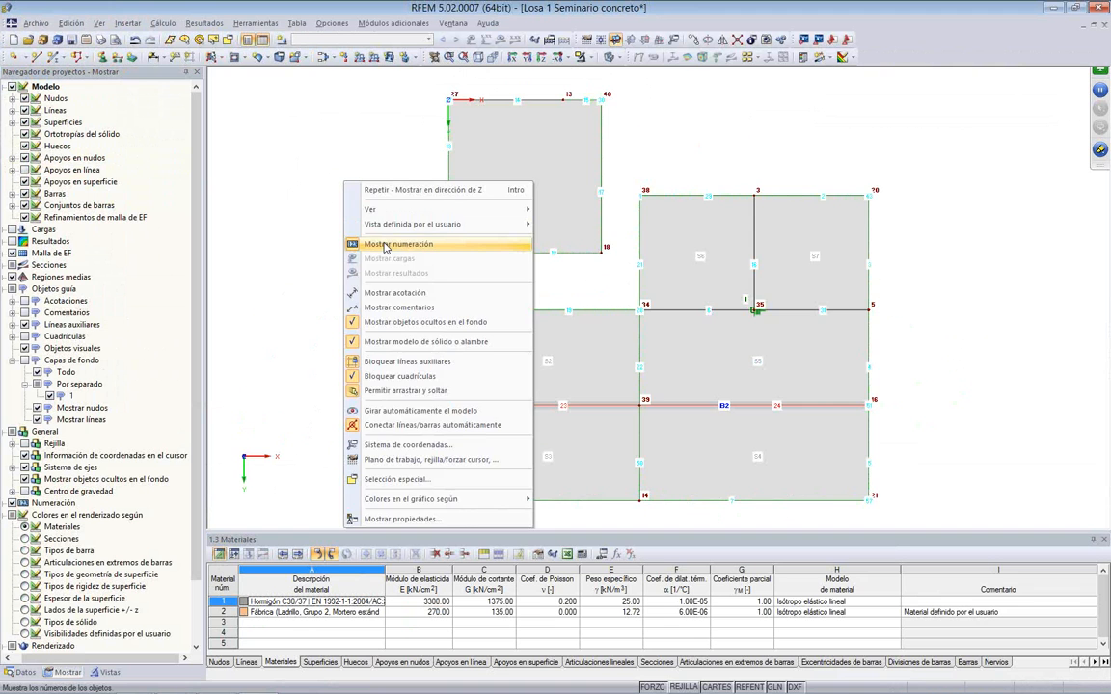
left_click(384, 247)
middle_click_drag(396, 297, 368, 303)
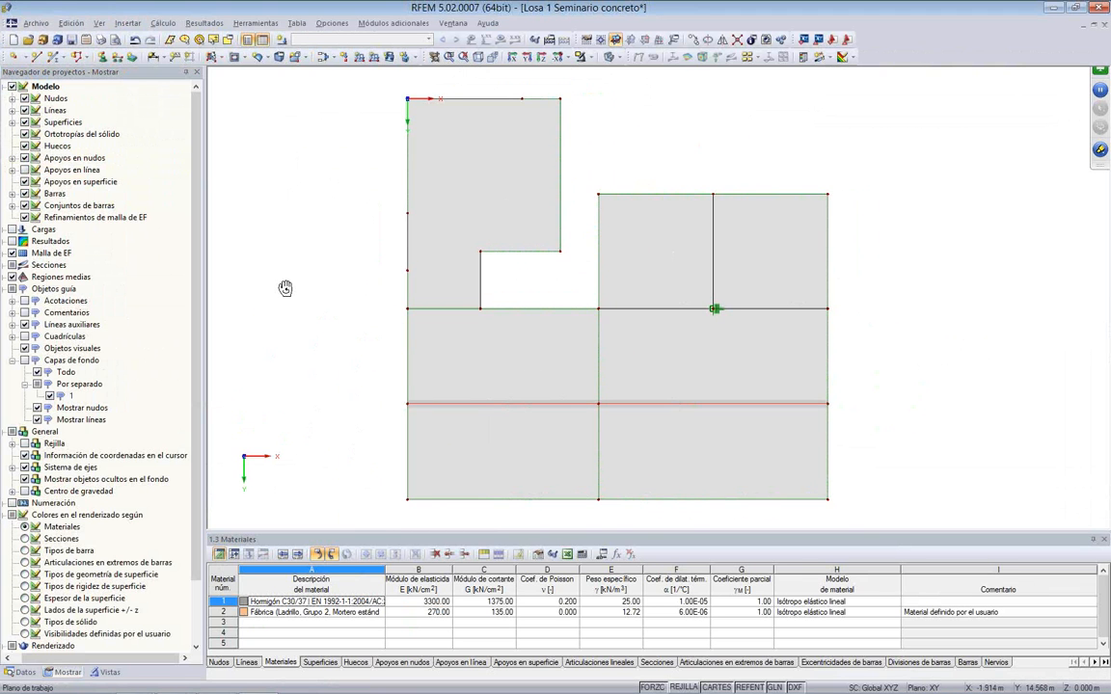
middle_click_drag(285, 288, 289, 242, "ctrl")
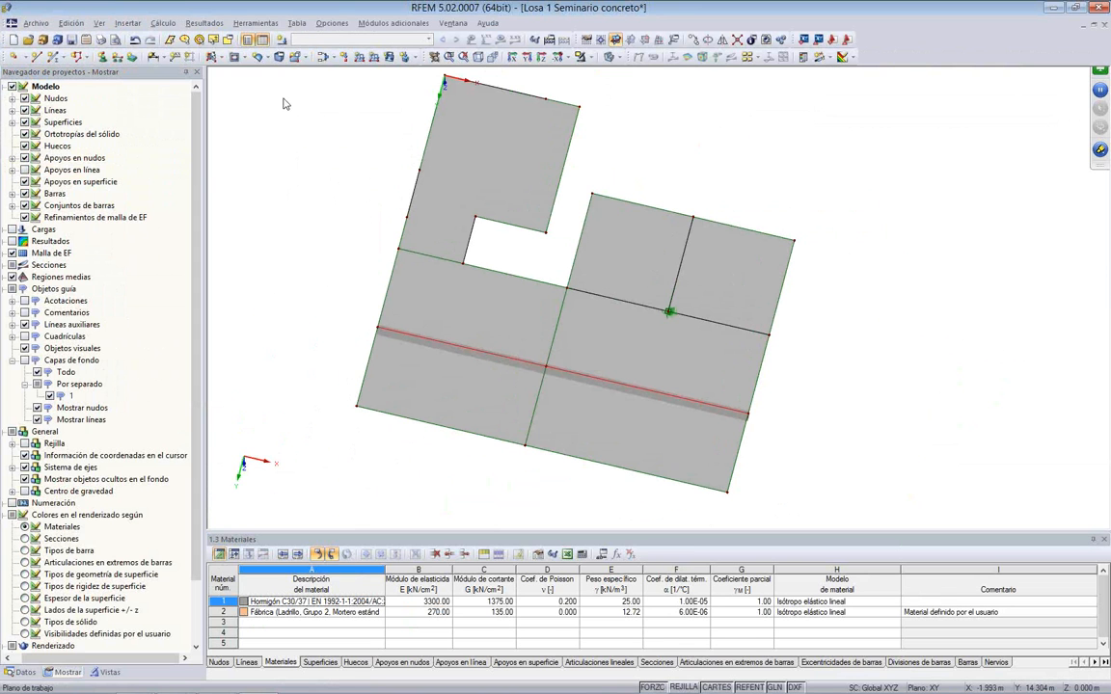
Step: Create load case CC1 with the description Peso propio
left_click(323, 58)
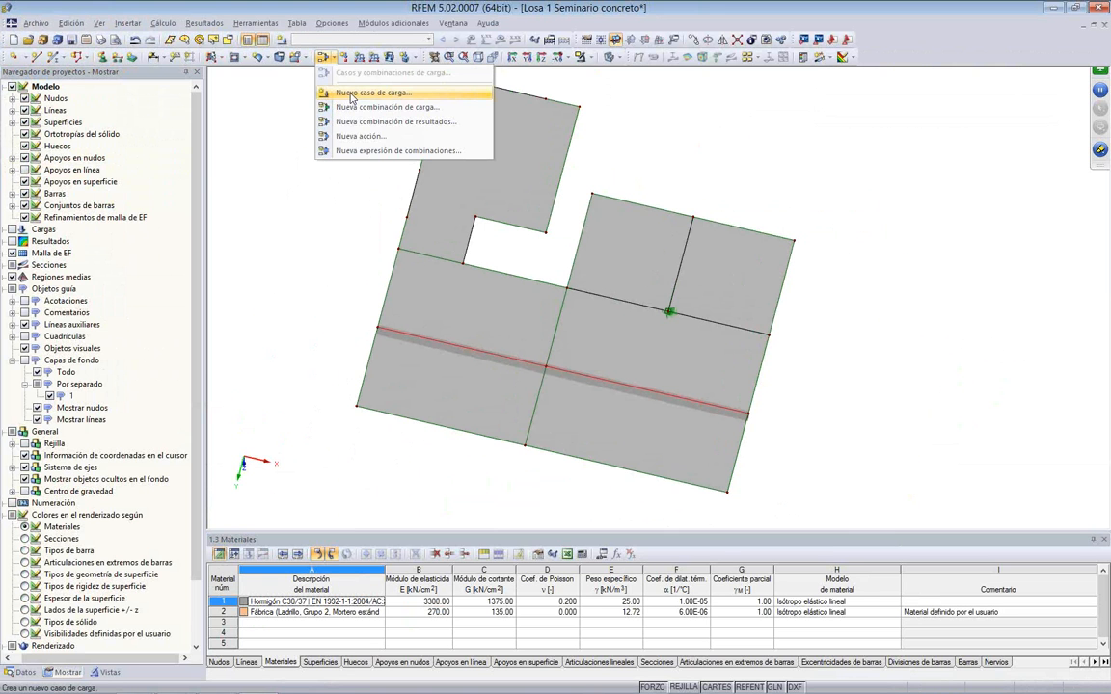
left_click(351, 94)
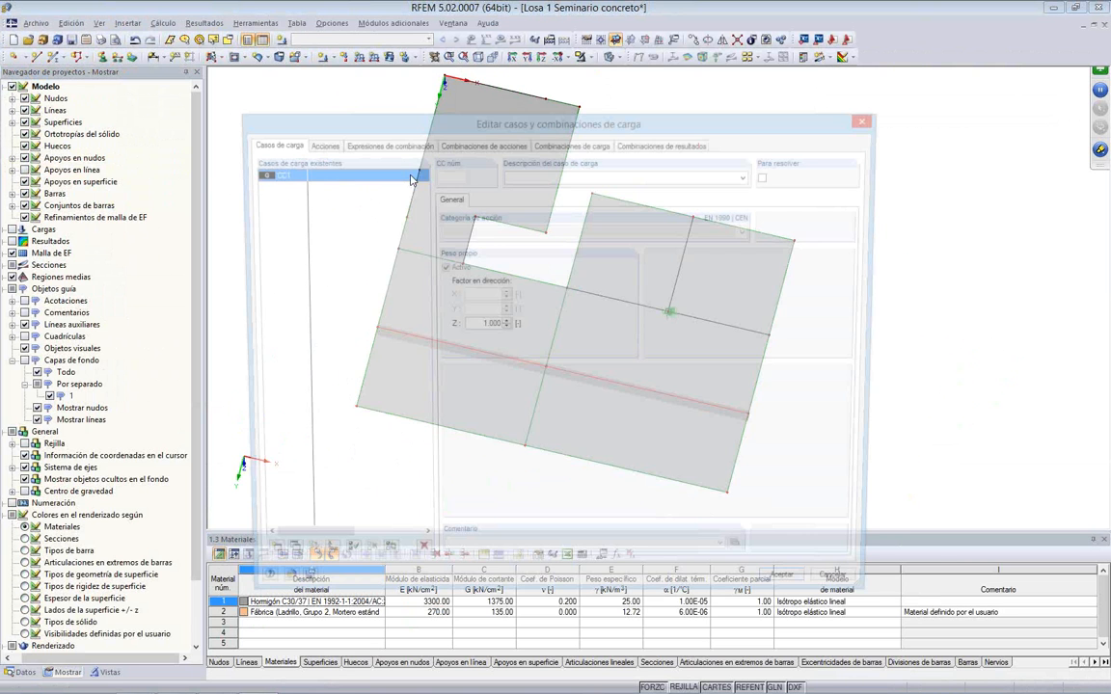
left_click(665, 177)
left_click(737, 192)
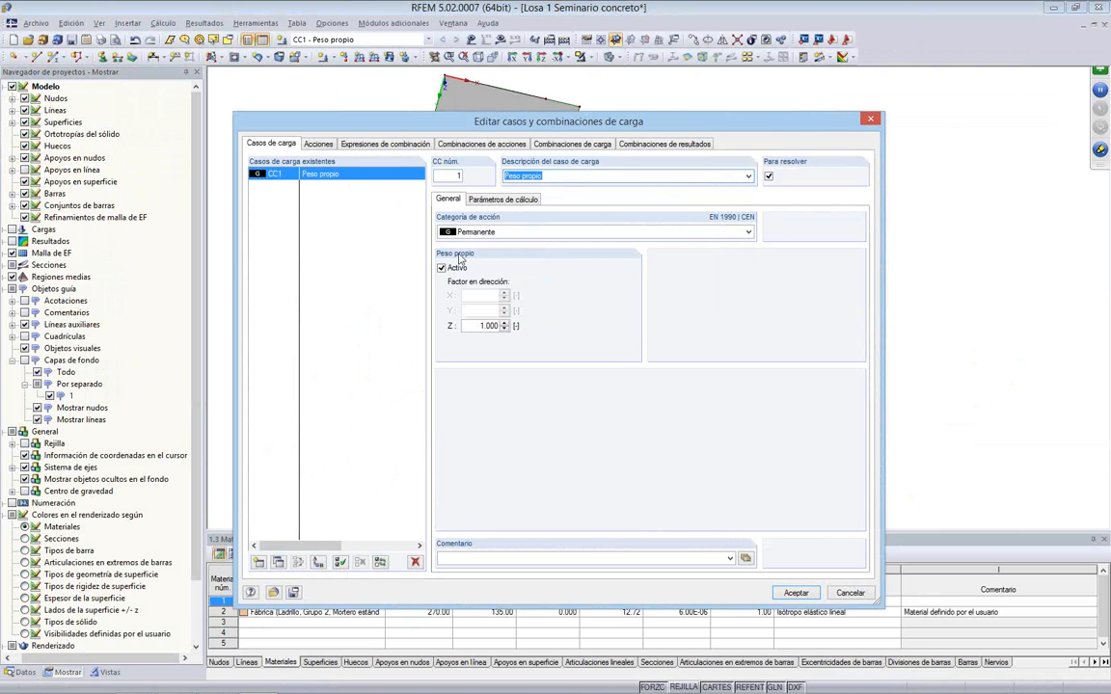
Step: Accept load case CC1 and expand the Casos de carga branch in the project's data tree
left_click(793, 593)
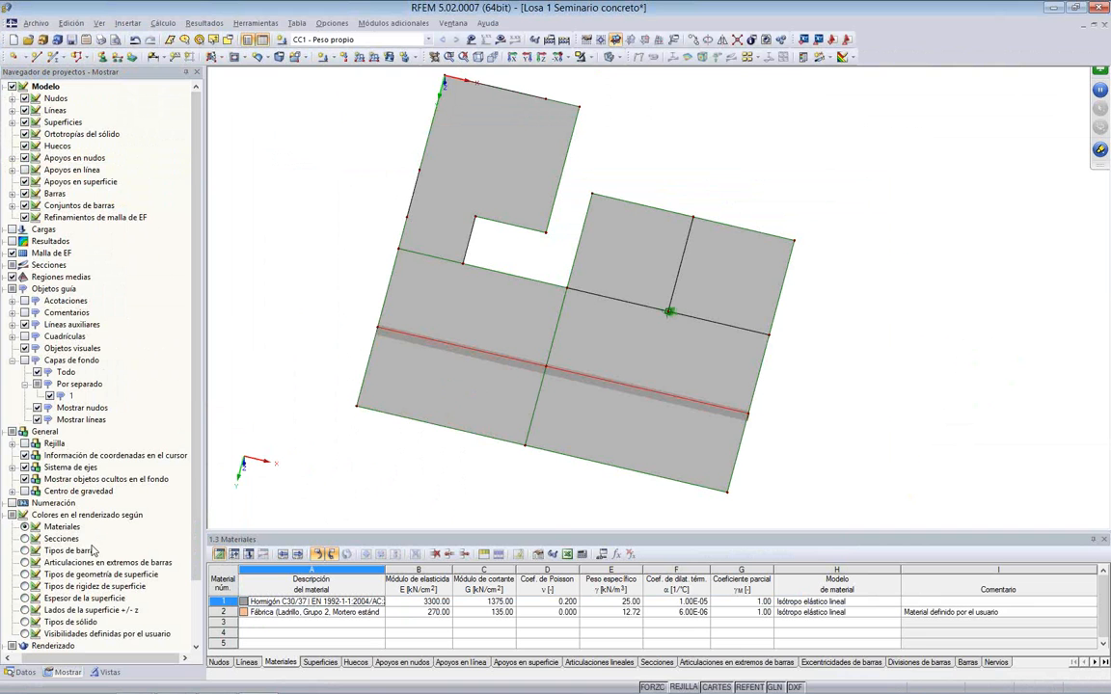
left_click(21, 672)
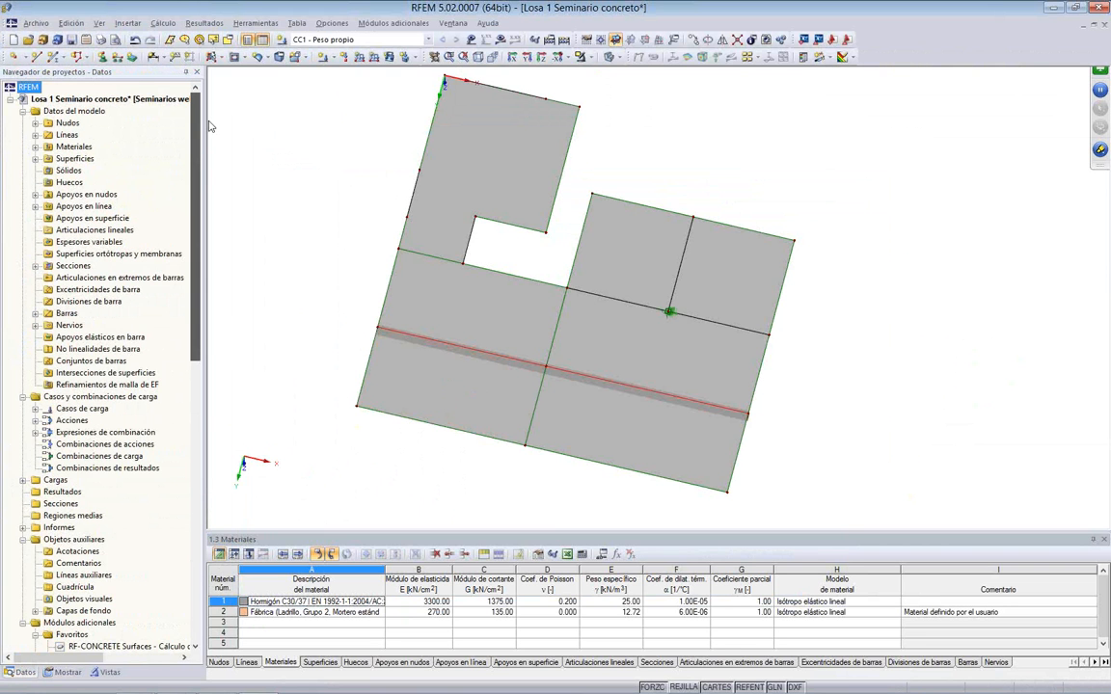
left_click(65, 398)
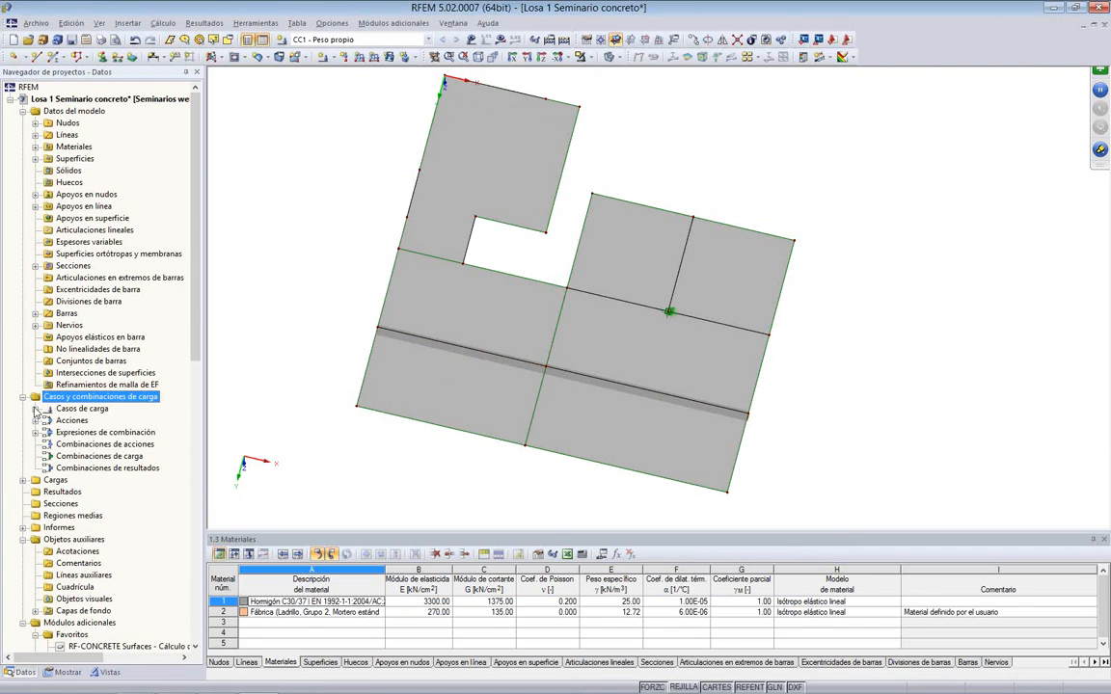
left_click(36, 409)
Step: Create load case CC2 with the description p1 and the action category Sobrecarga de uso - categoría B: zonas de oficina
right_click(89, 409)
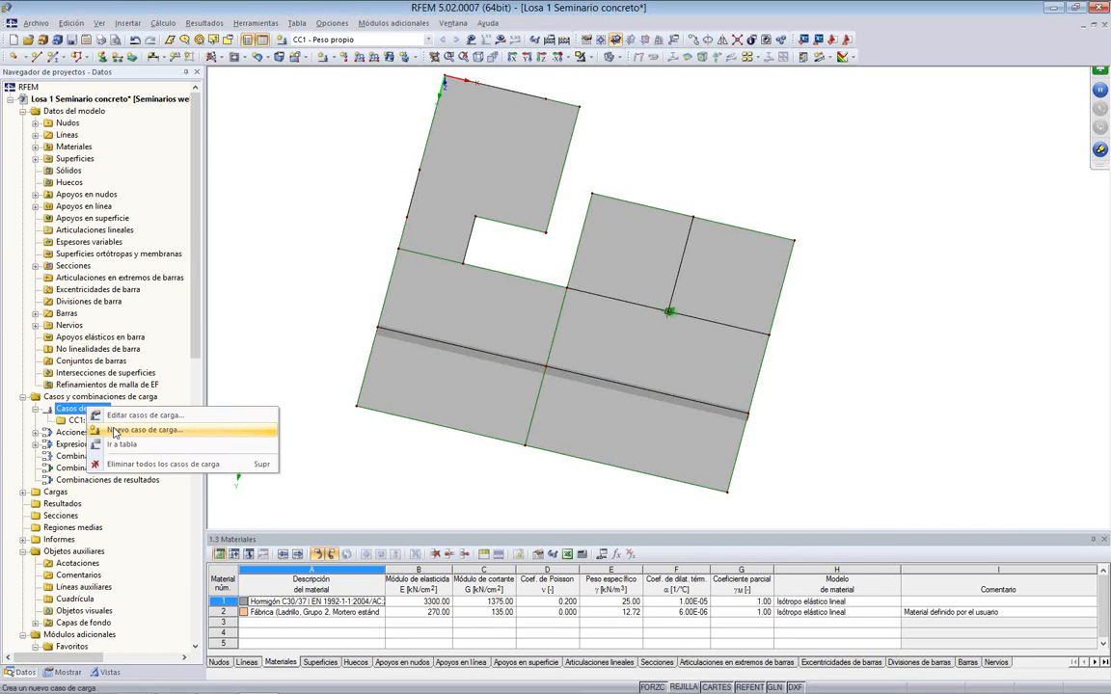
left_click(113, 430)
type("p1")
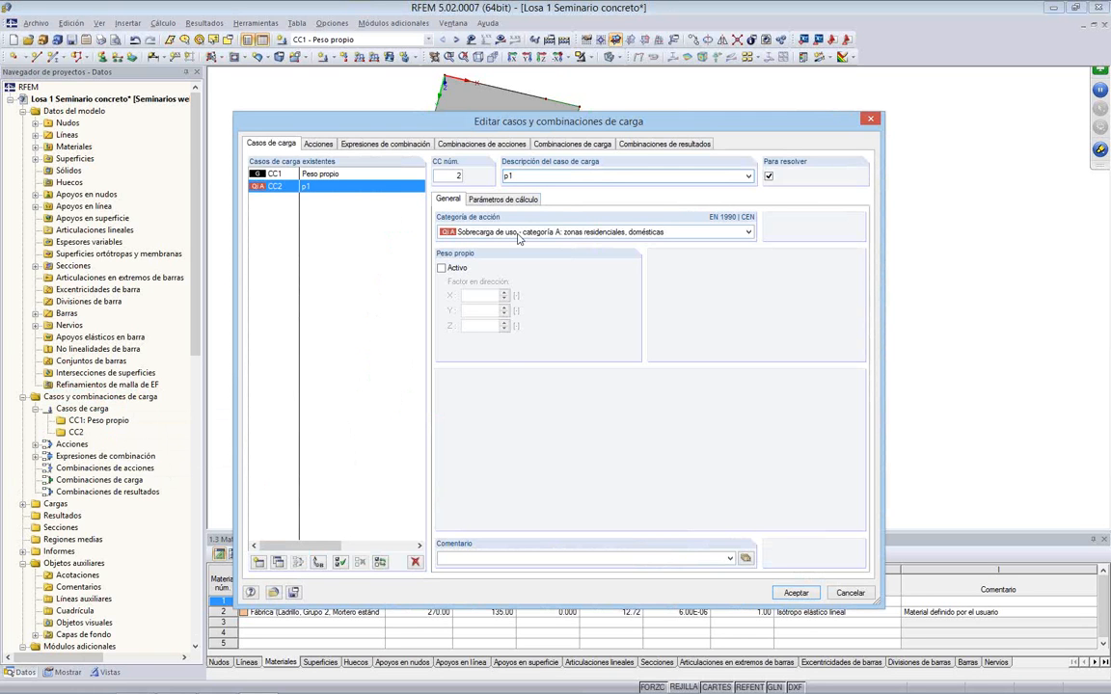
left_click(644, 232)
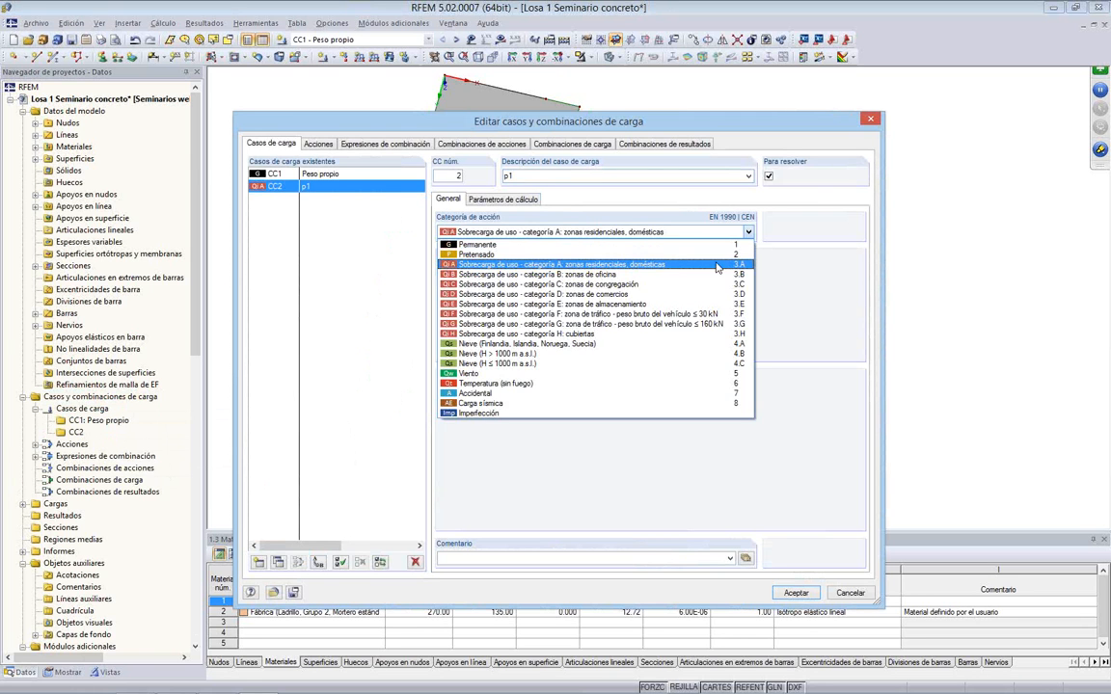
left_click(714, 276)
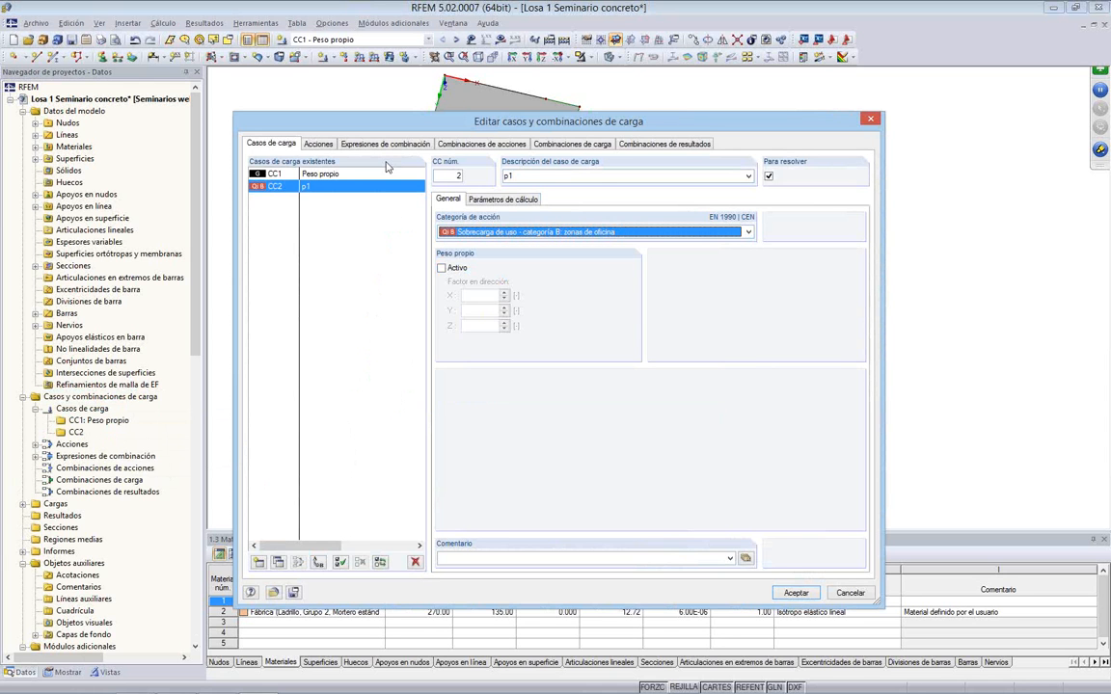
left_click(793, 593)
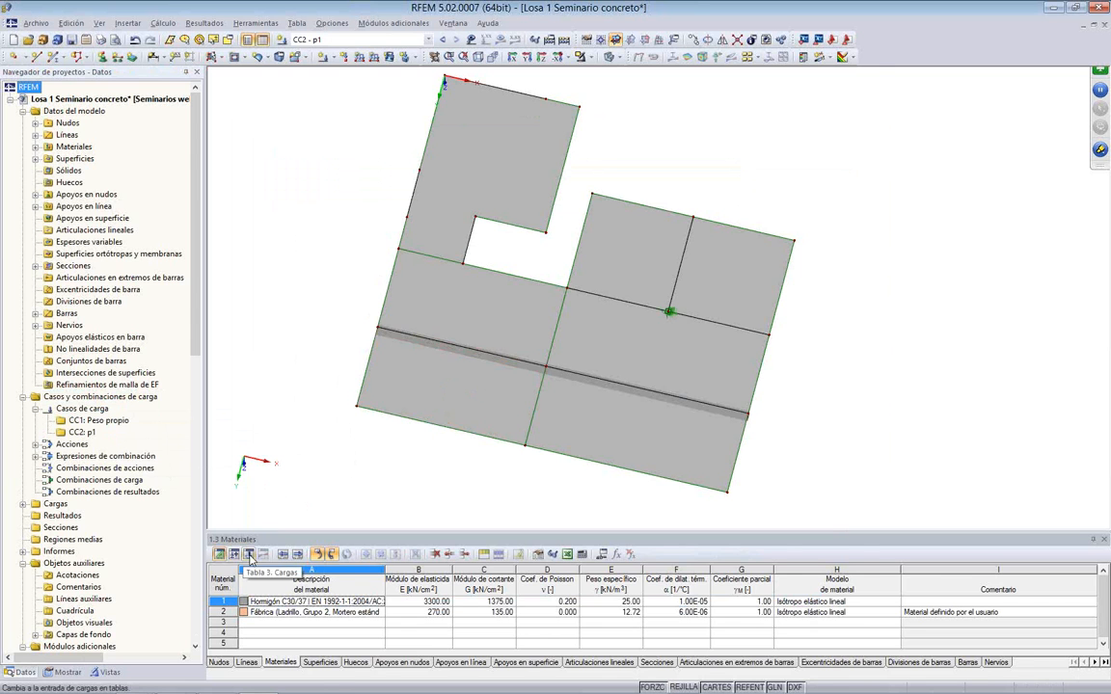
Step: Display table 2.1 Casos de carga below the model and enlarge the table area to show more rows
left_click(249, 554)
mouse_move(285, 530)
left_mouse_down()
mouse_move(284, 479)
mouse_move(284, 508)
left_mouse_up()
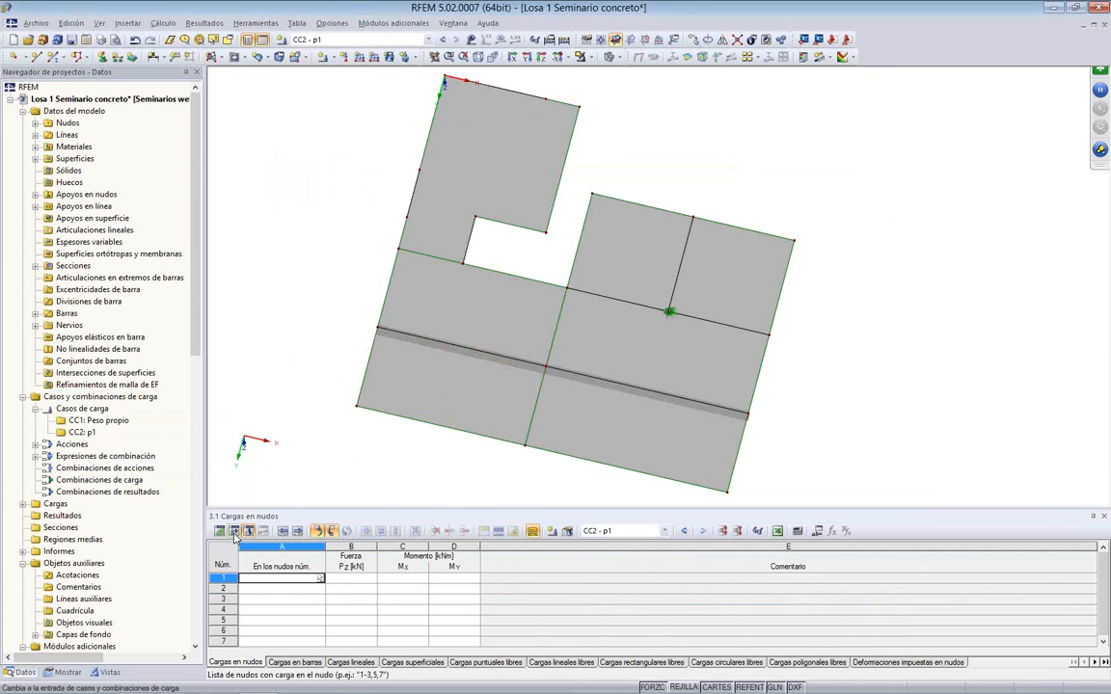
left_click(234, 534)
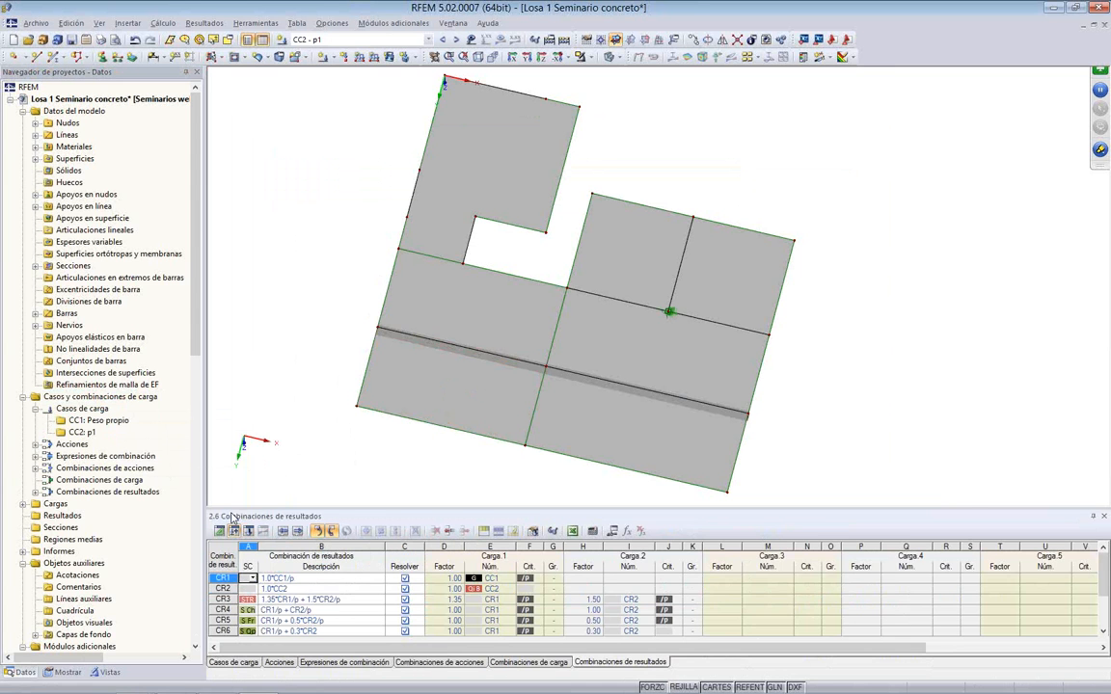
left_click(233, 662)
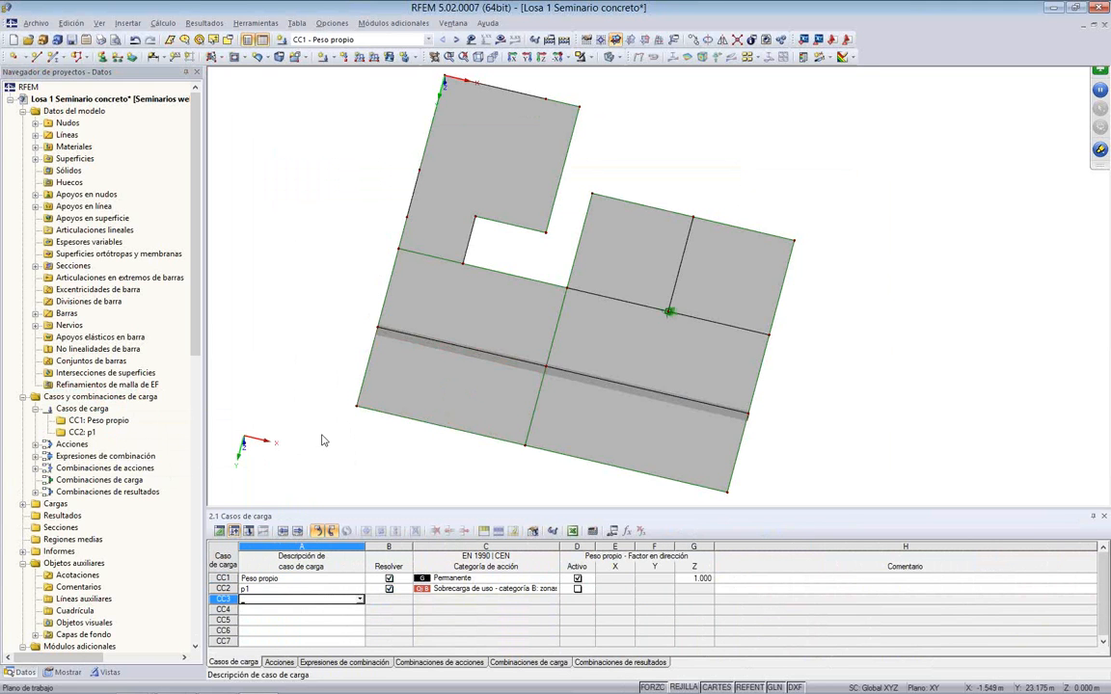
left_click_drag(313, 511, 300, 439)
Step: Open the description of load case CC3 for editing in the load case table
left_click(295, 529)
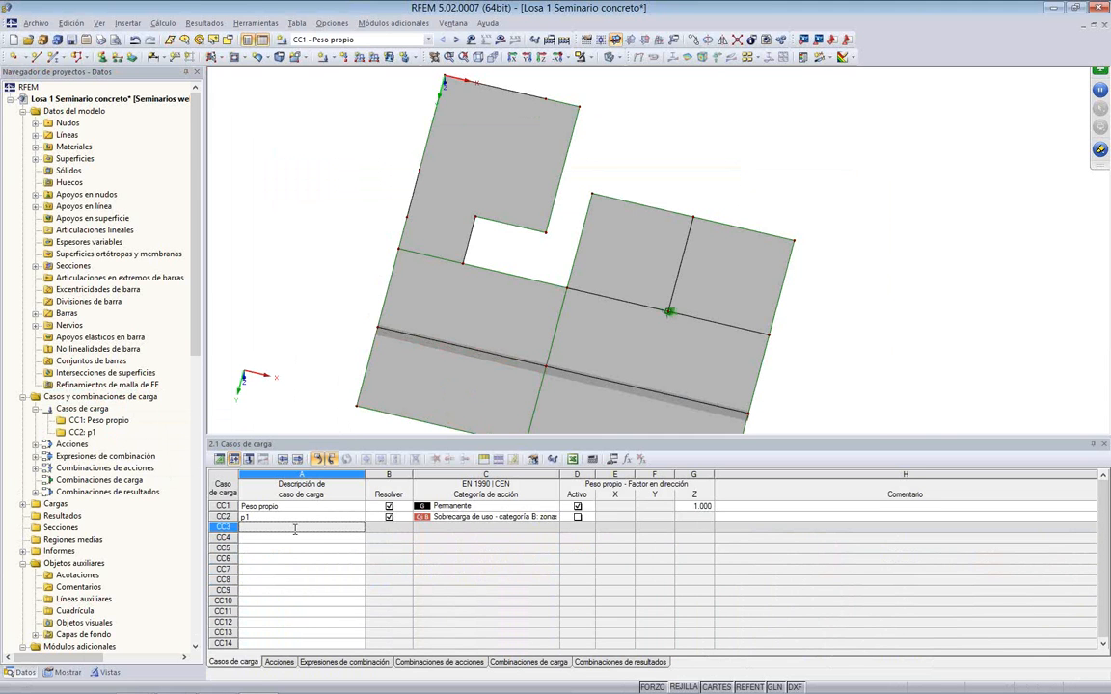
left_click(295, 528)
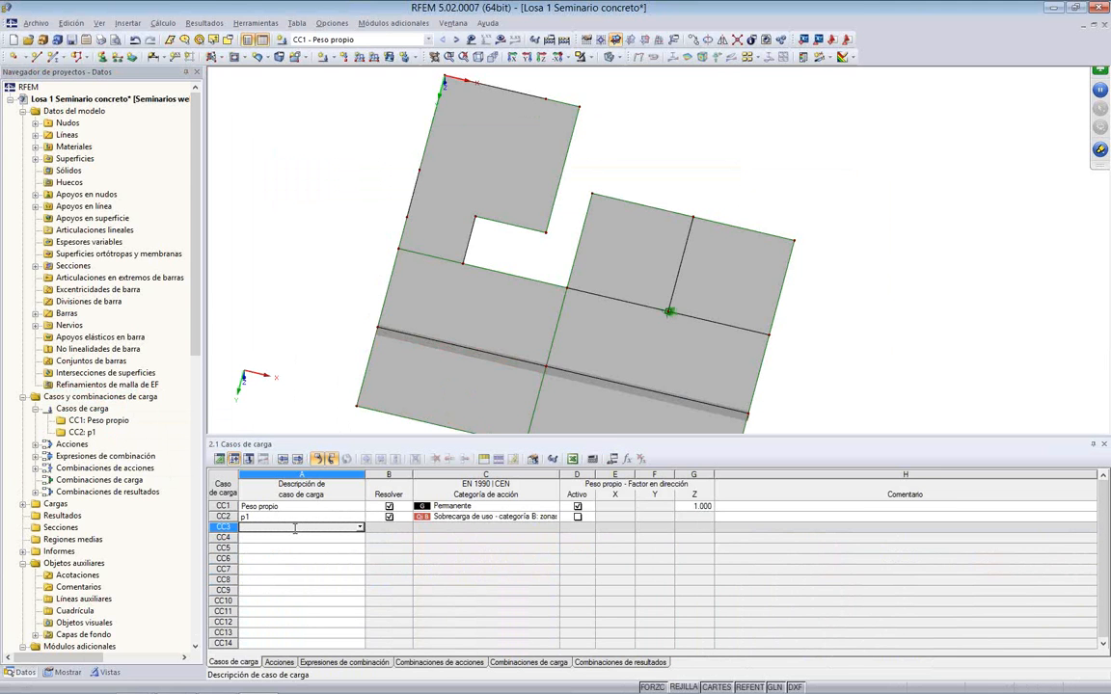
Step: Add load cases CC3, CC4 and CC5 with the descriptions p2, p3 and p4
type("p2")
key("Return")
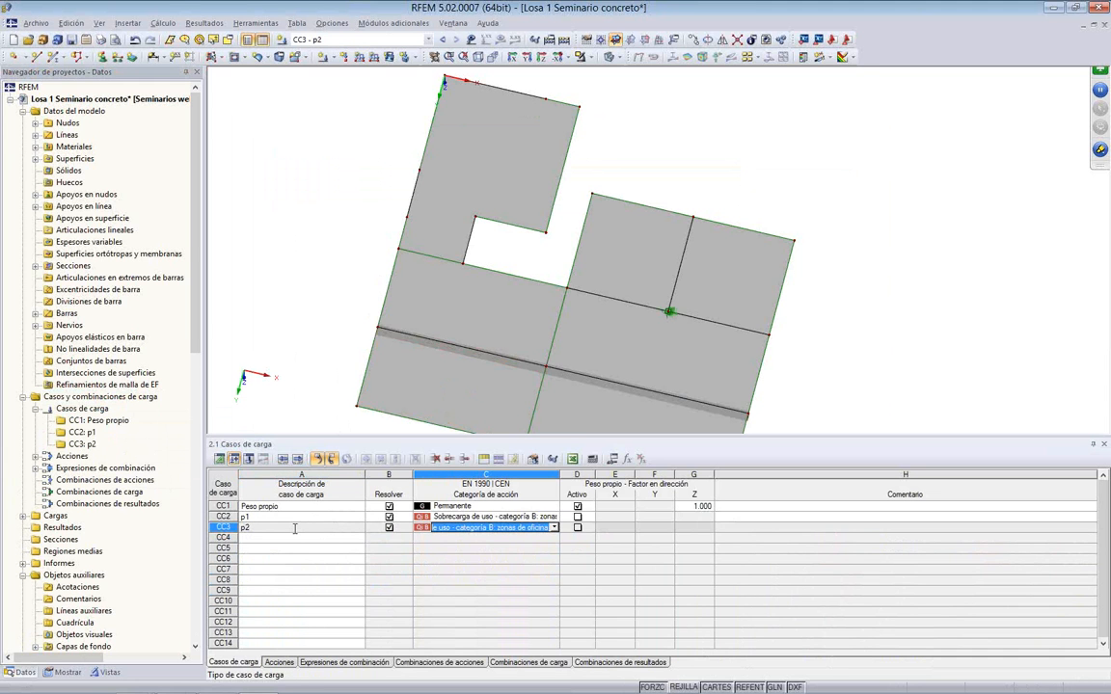
left_click(289, 538)
type("p3")
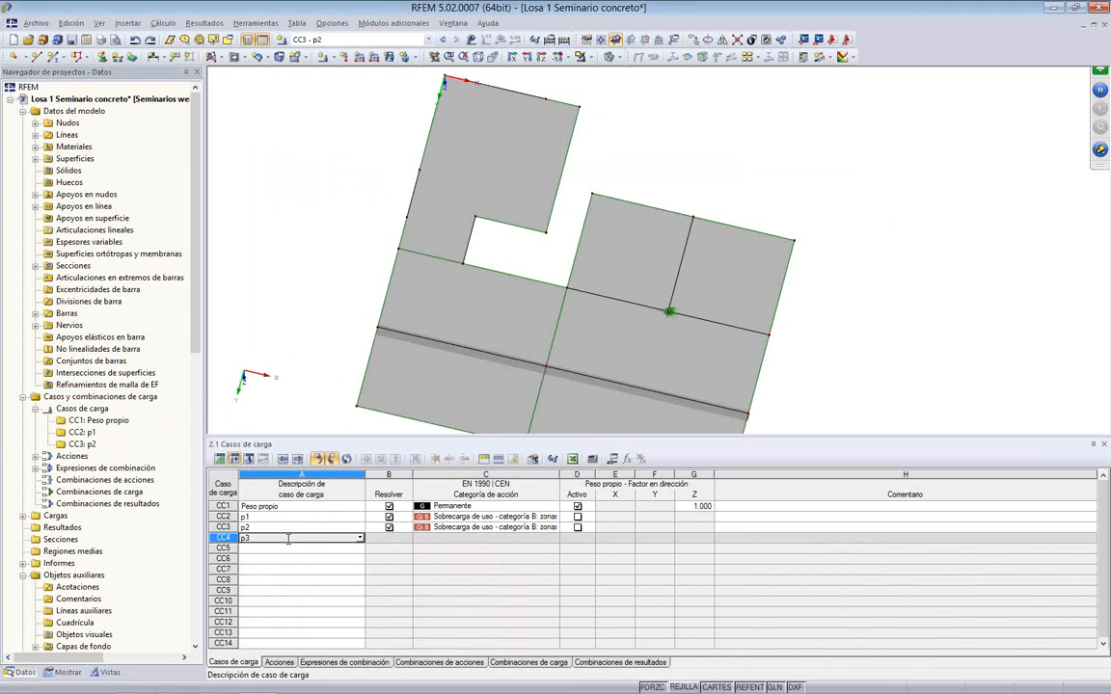
key("Return")
key("Return")
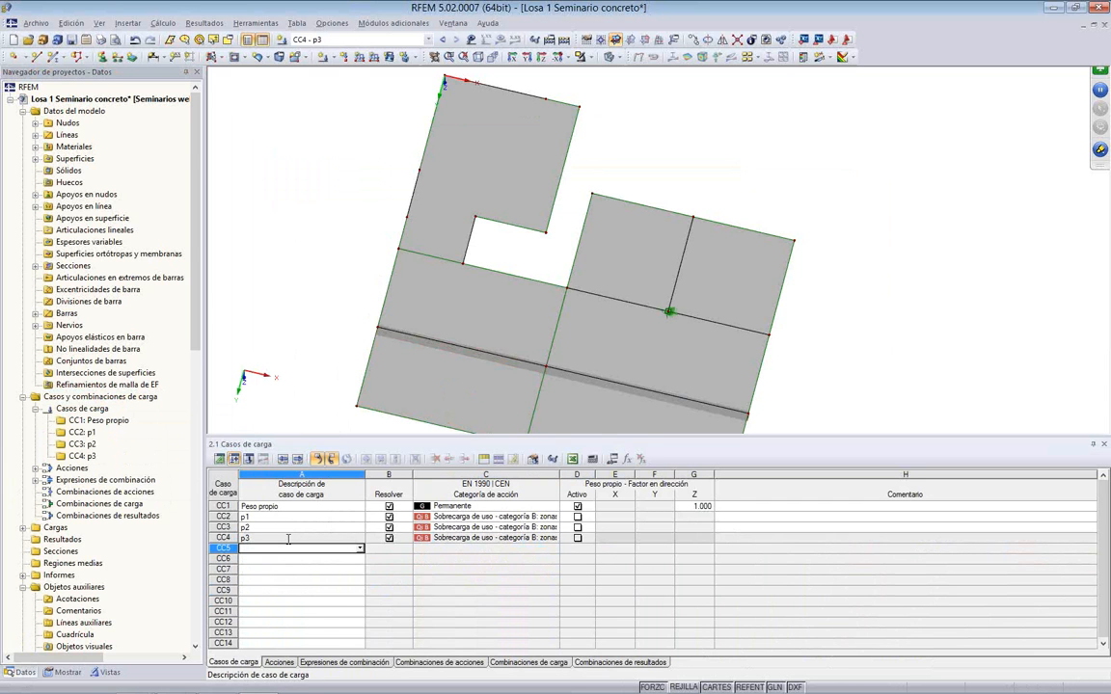
type("p4")
key("Return")
key("Return")
Step: Add load cases CC6, CC7 and CC8 with the descriptions p5, p6 and p7
type("p5")
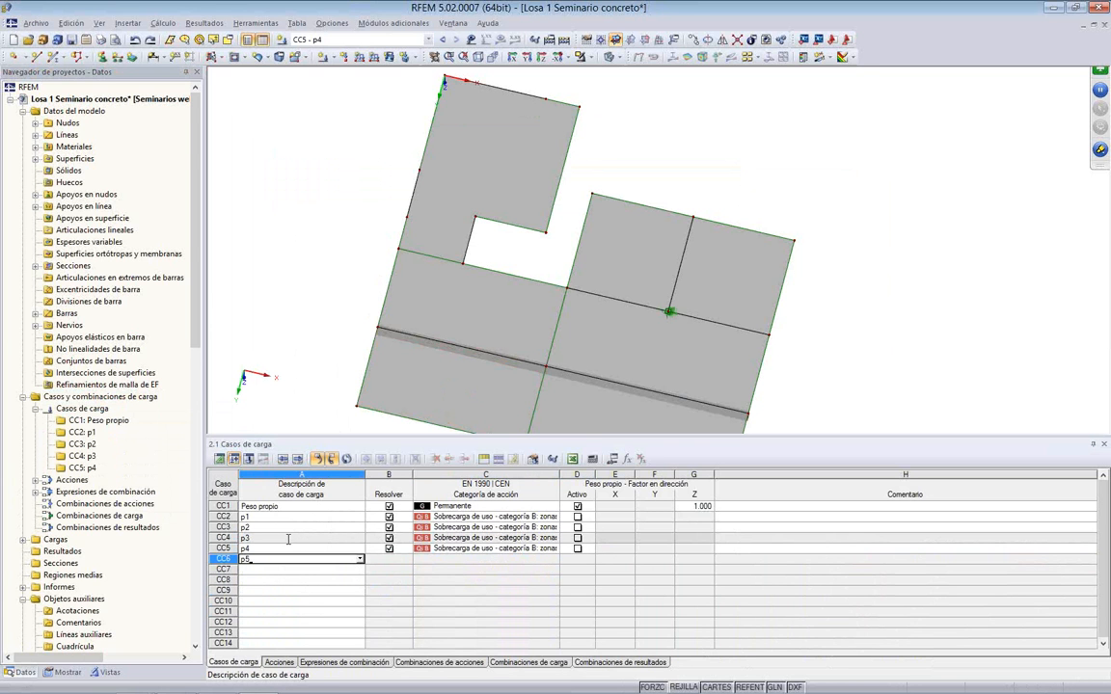
key("Return")
key("Return")
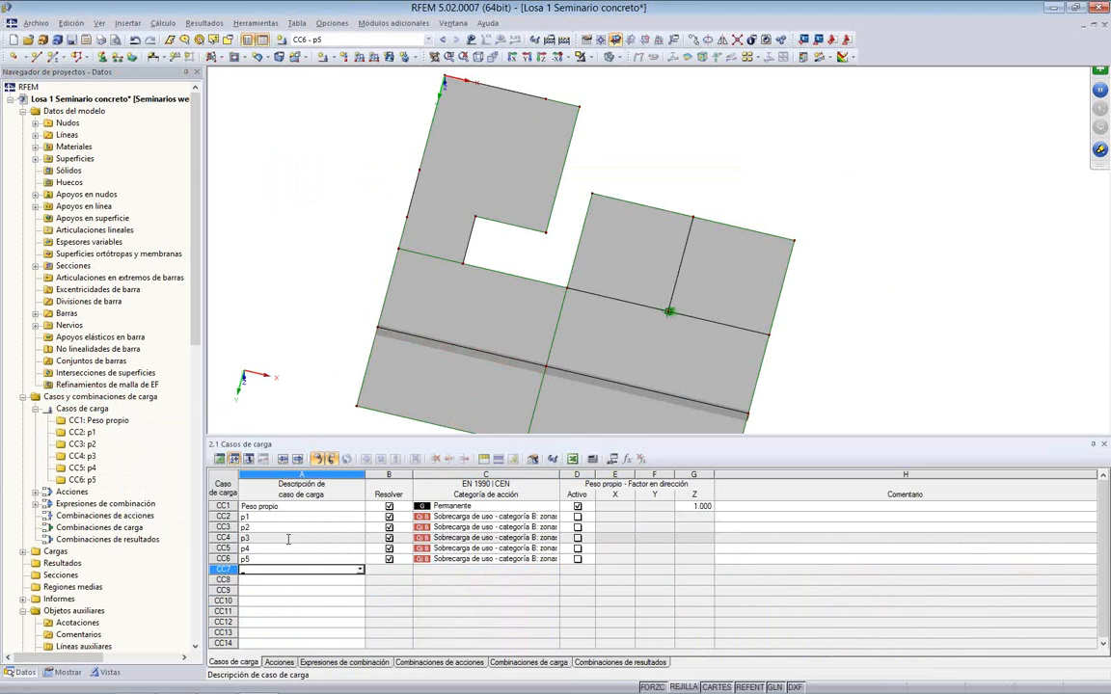
type("p6")
key("Return")
key("Return")
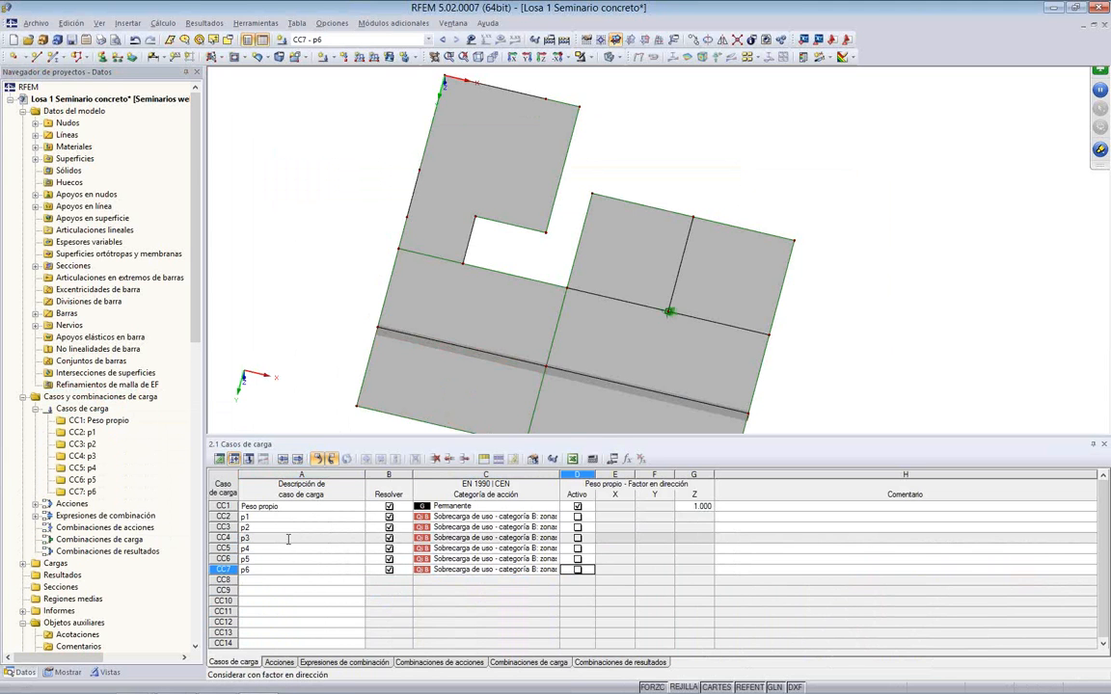
key("Return")
type("p7")
key("Return")
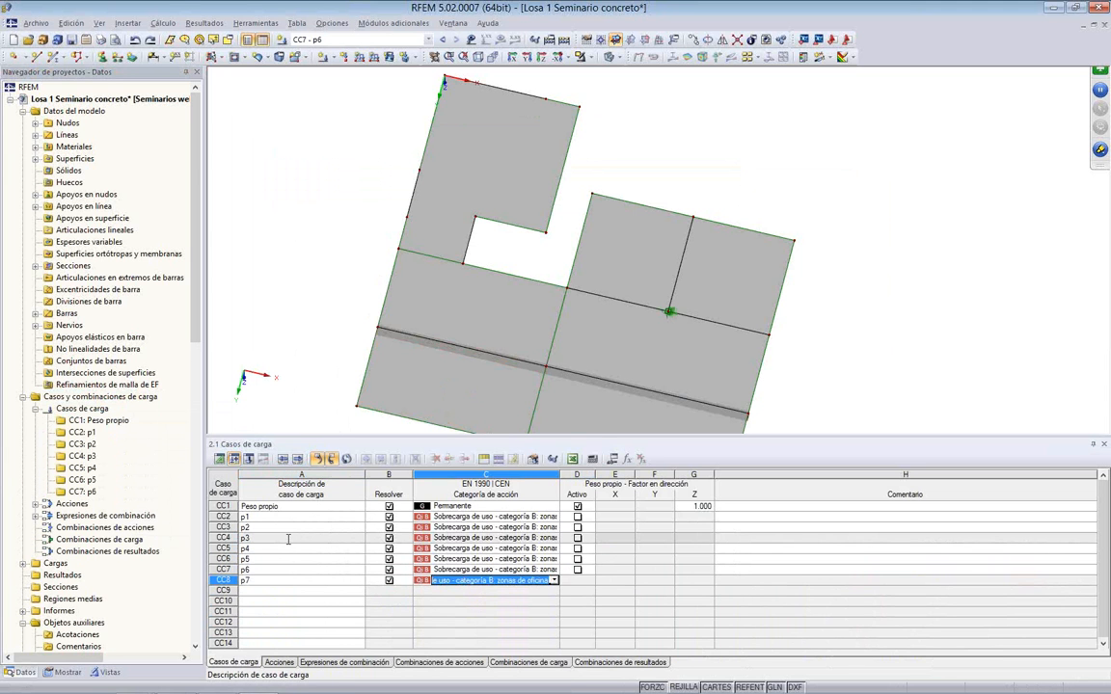
key("Return")
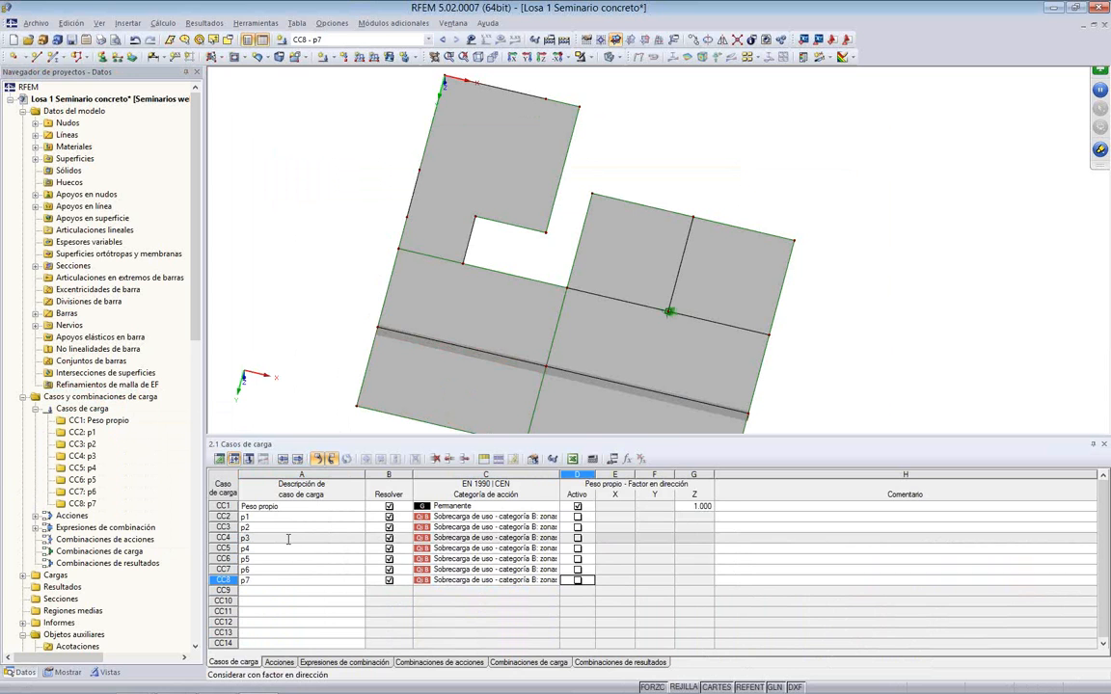
Step: Check the load cases assigned to each action and exclude the ELS Característica and ELS Frecuente combination expressions from use
left_click(279, 664)
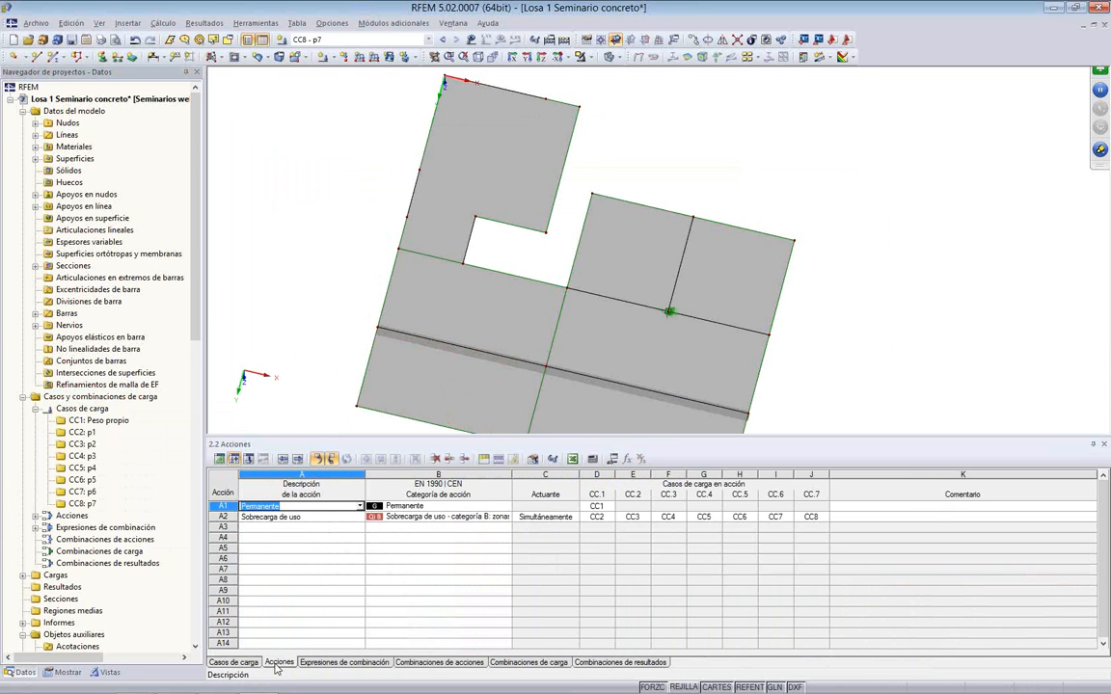
left_click(291, 518)
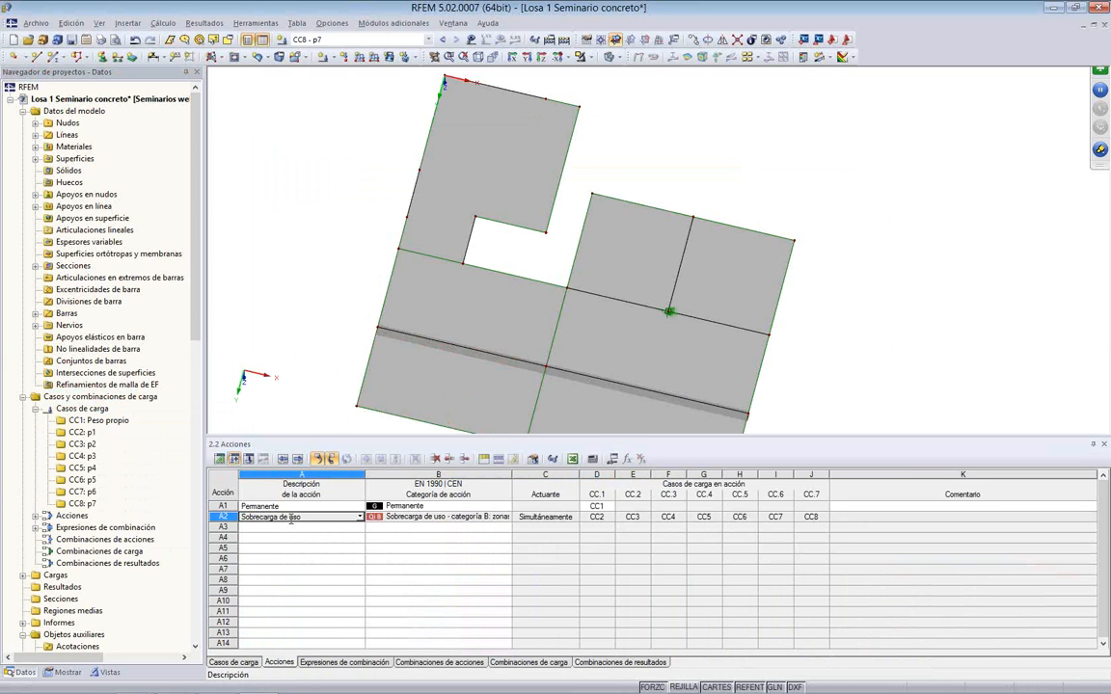
left_click(291, 506)
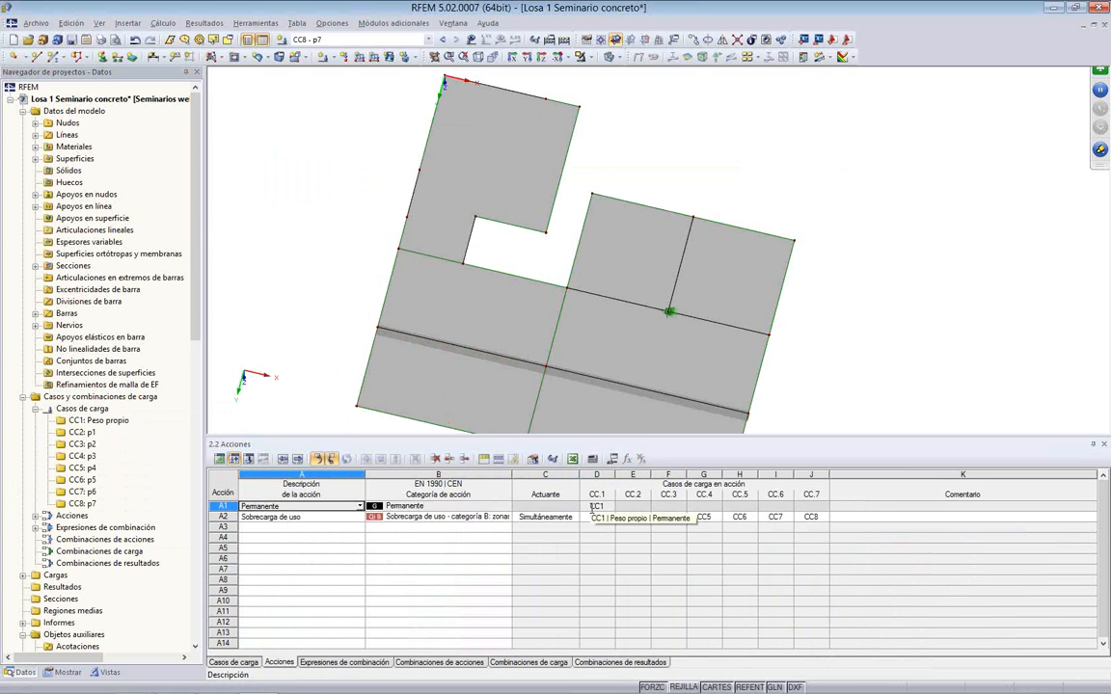
left_click(352, 518)
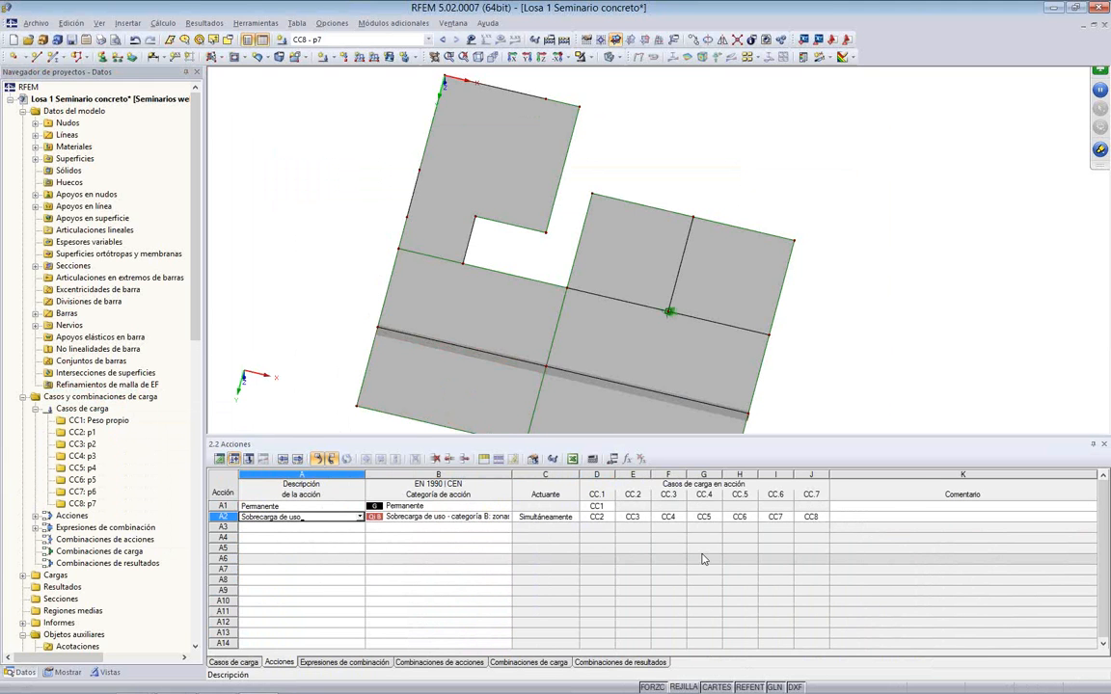
left_click(344, 663)
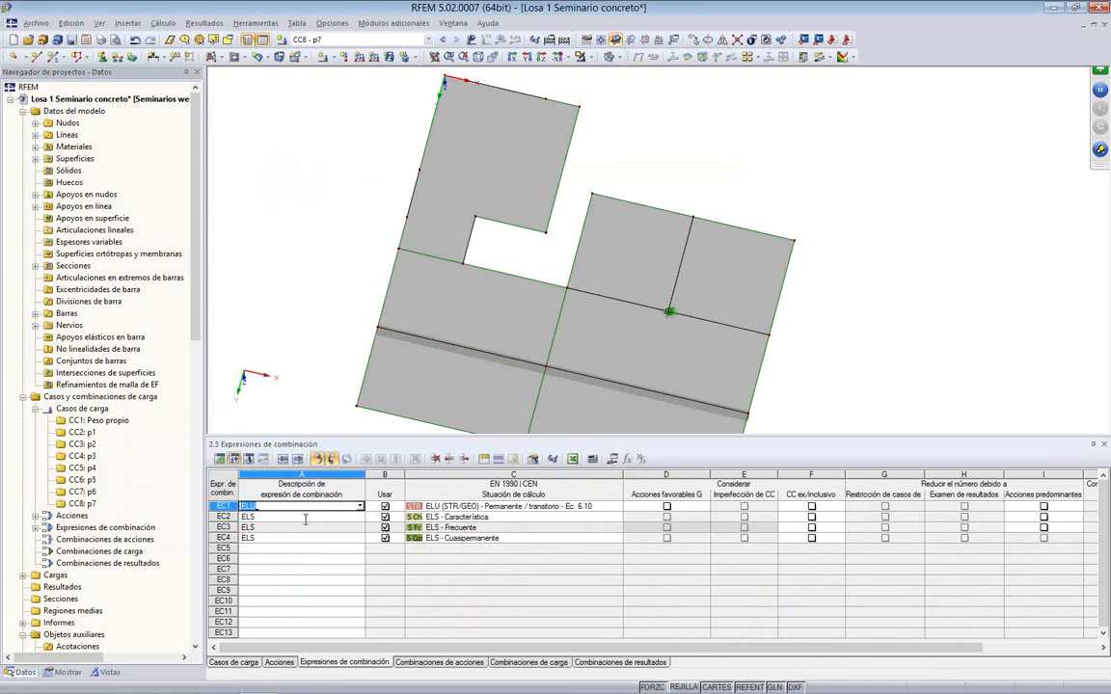
left_click(311, 518)
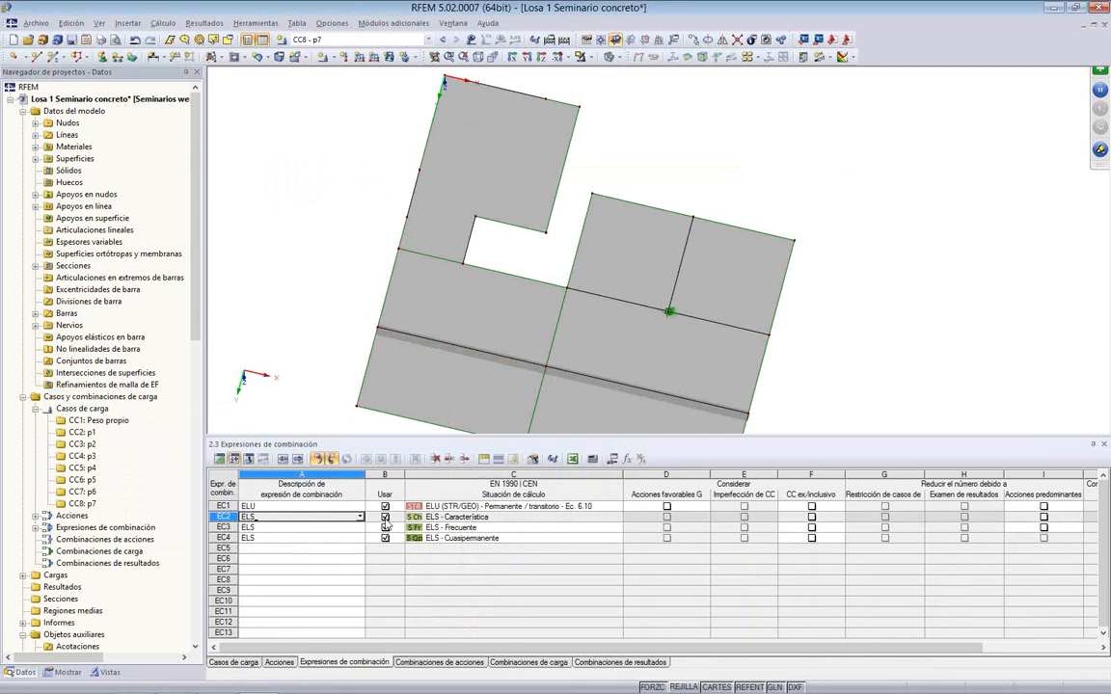
left_click(385, 517)
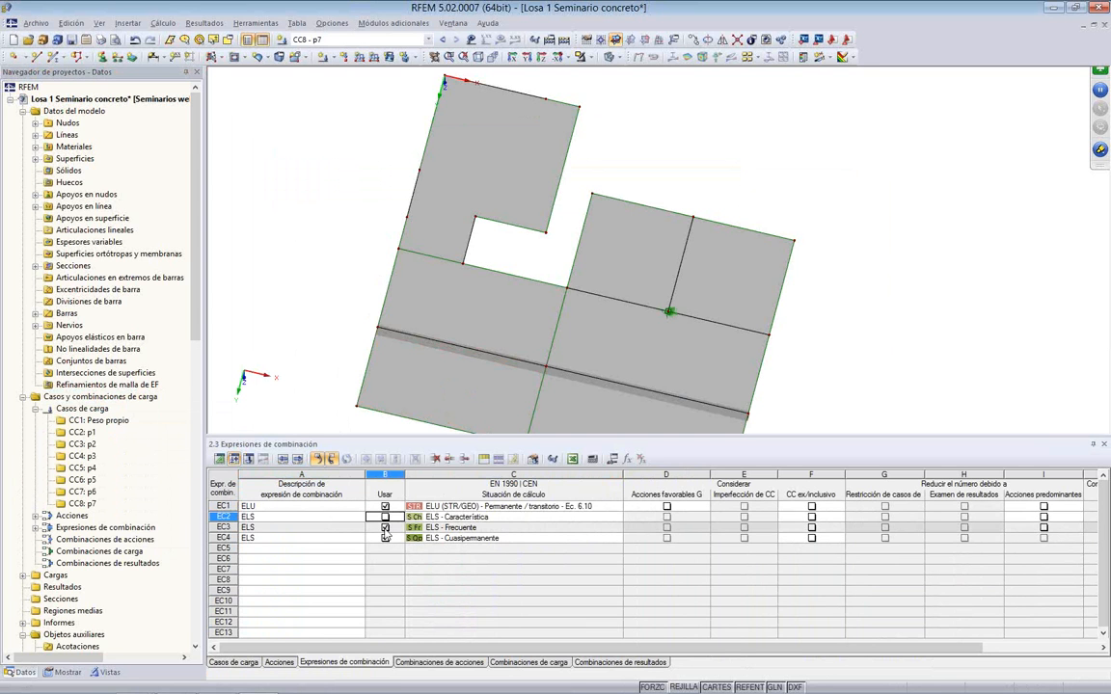
left_click(385, 527)
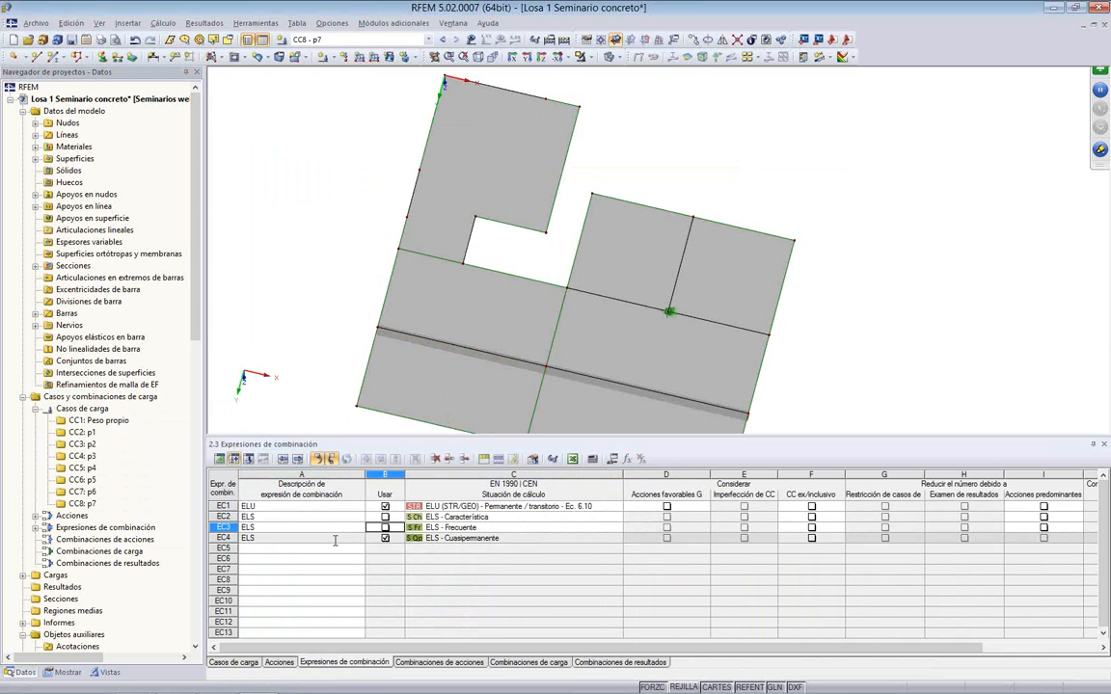
left_click(335, 539)
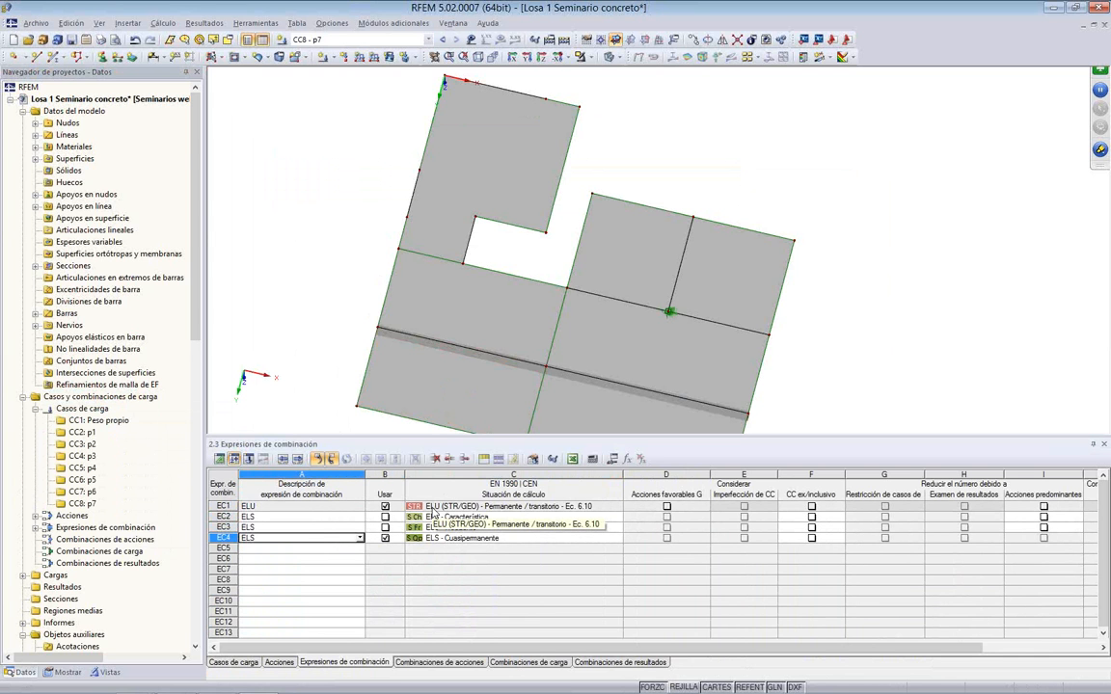
Step: Review the action, load and result combinations, including the ELU and ELS envelopes and the load factors of CR3
left_click(425, 662)
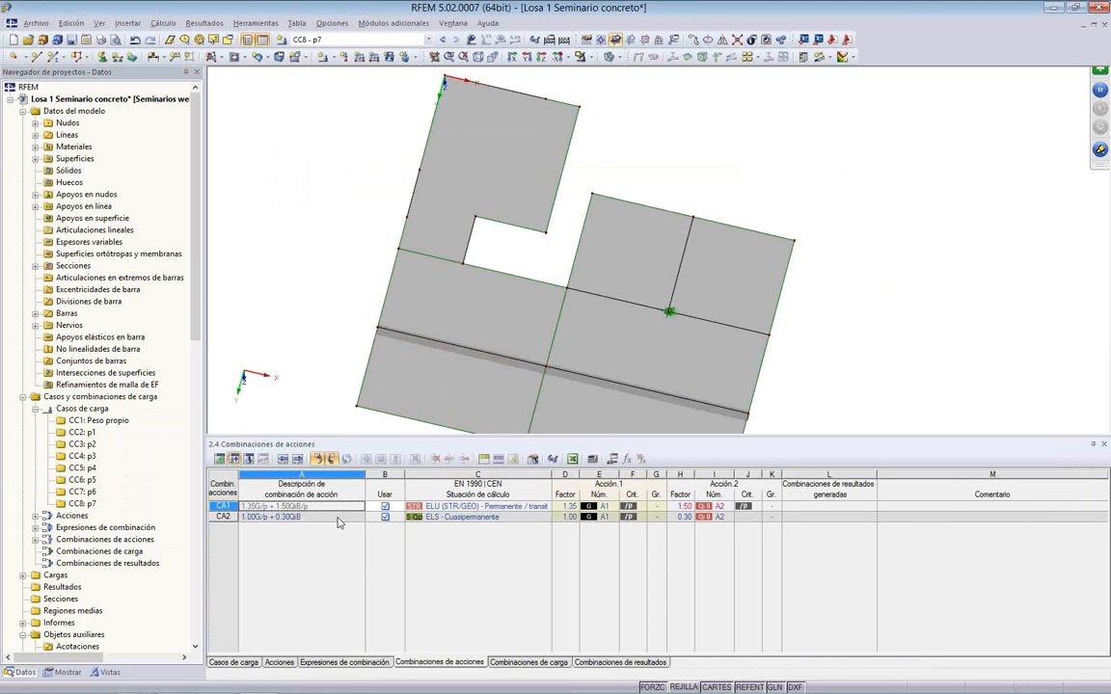
left_click(339, 518)
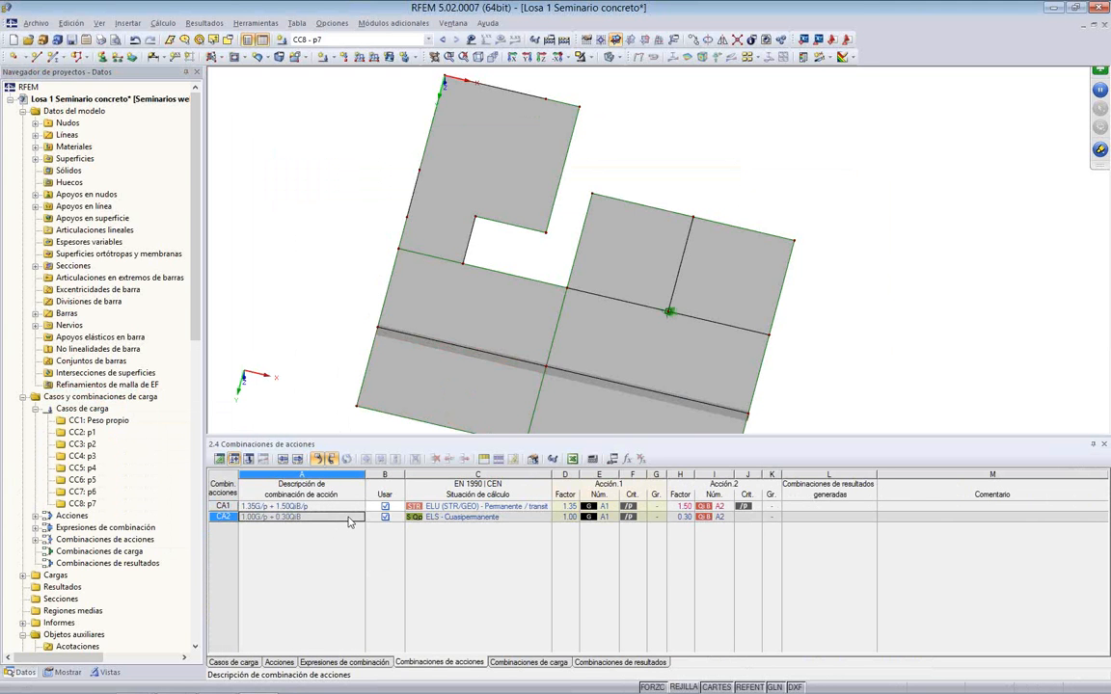
left_click(504, 662)
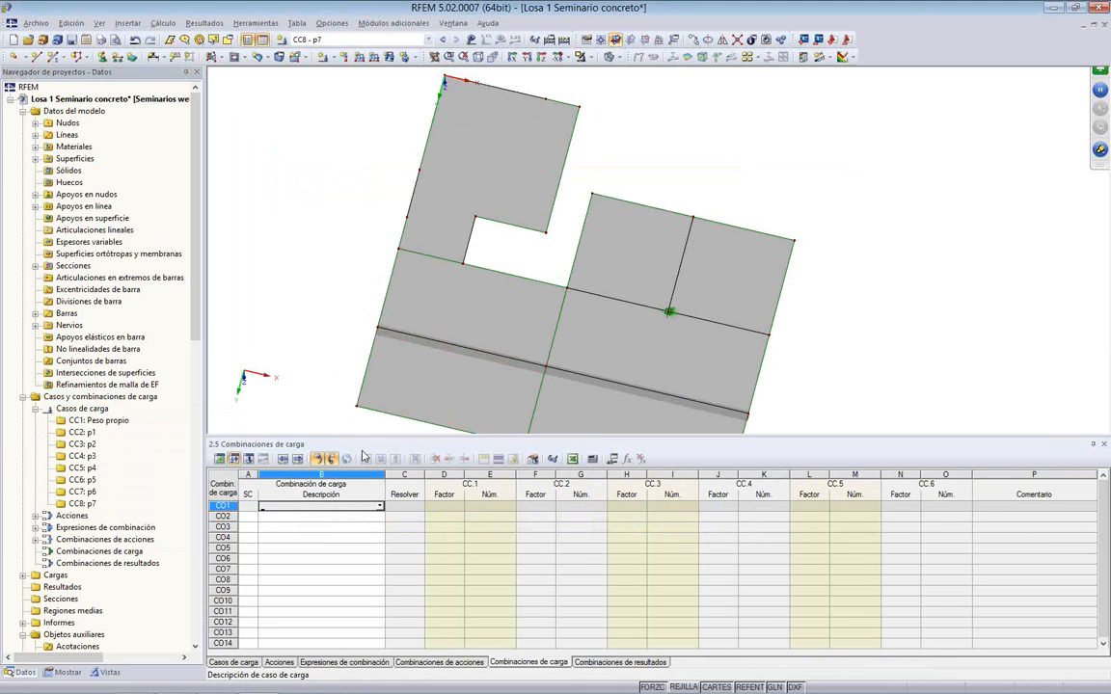
left_click(588, 664)
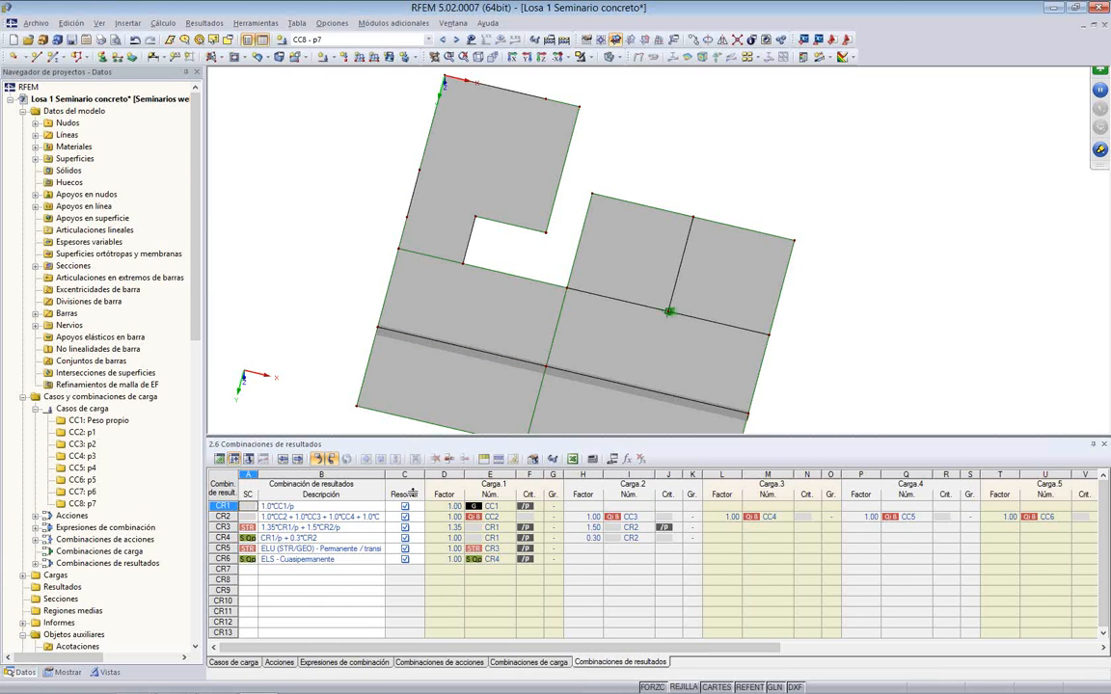
left_click_drag(371, 443, 371, 502)
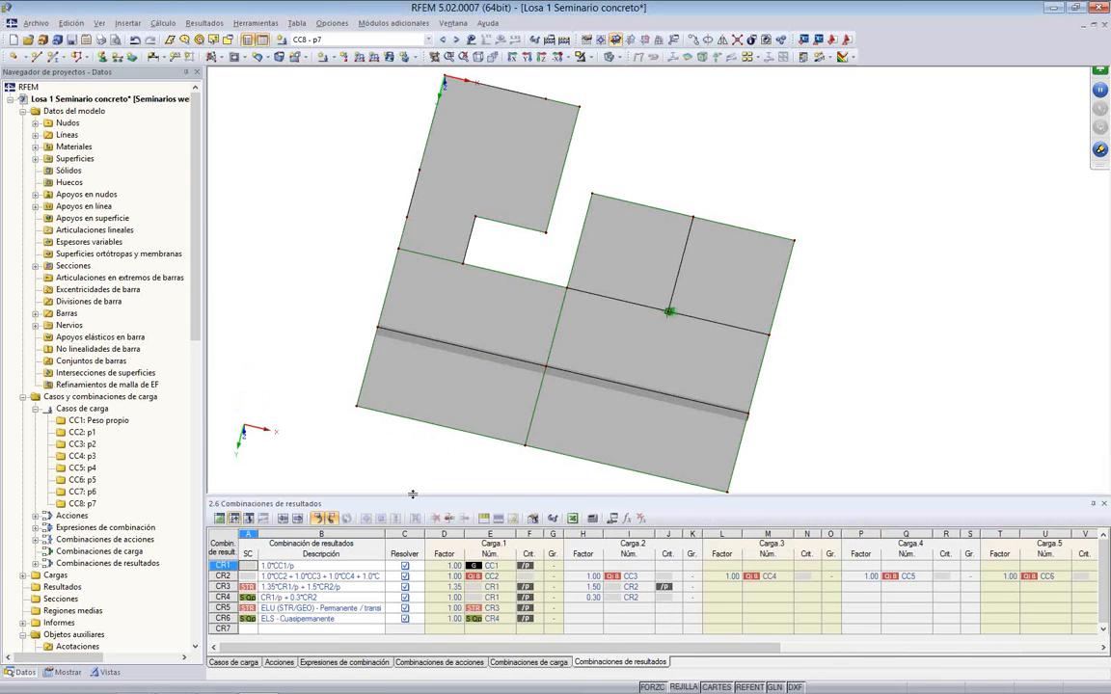
left_click(281, 608)
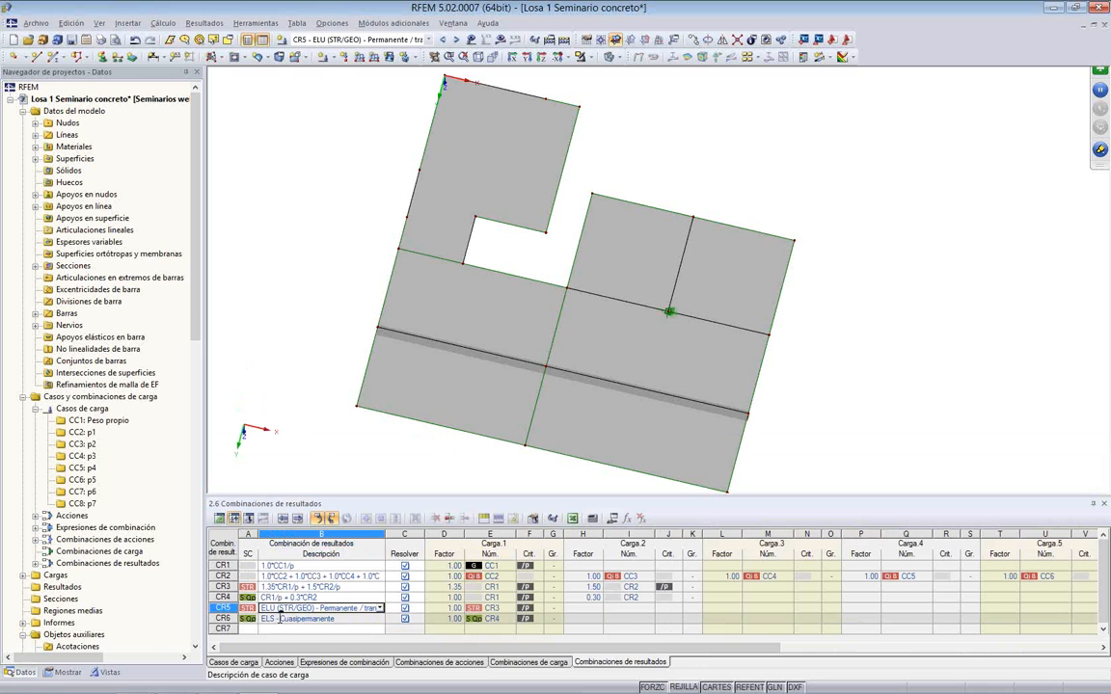
left_click(291, 619)
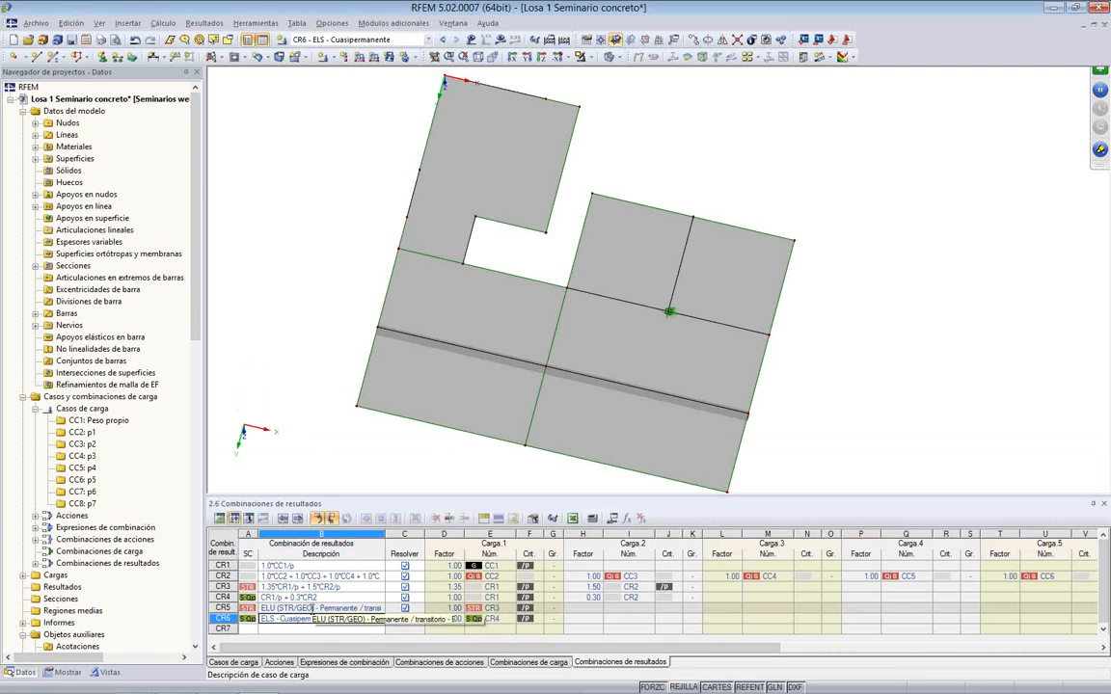
left_click(314, 608)
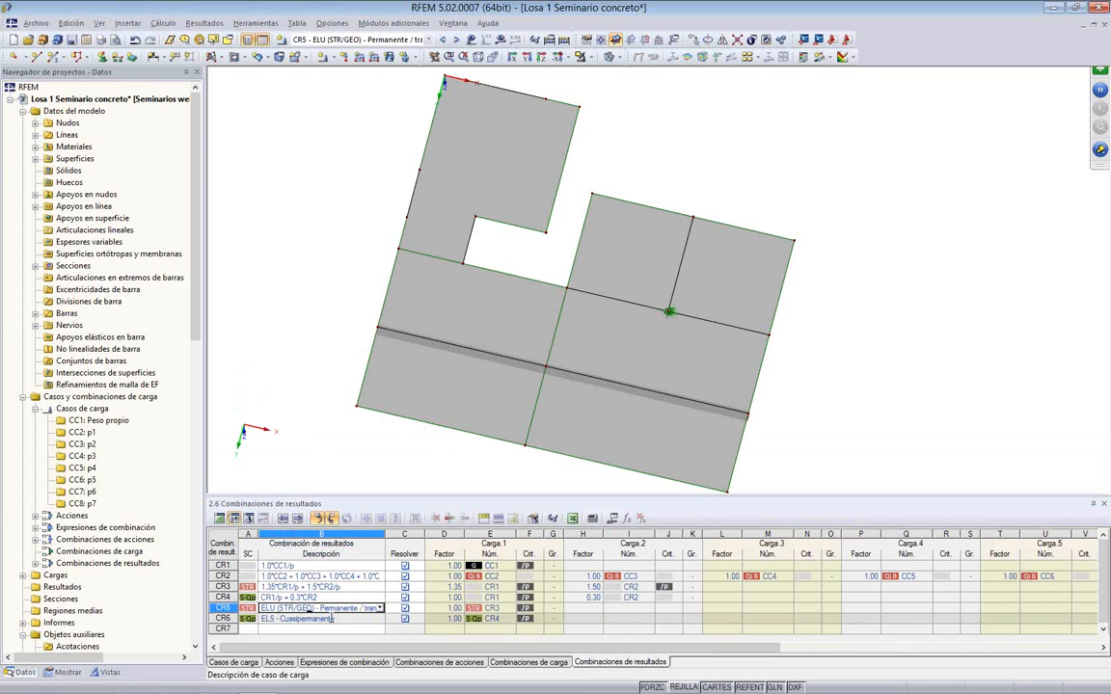
left_click(333, 619)
left_click(328, 587)
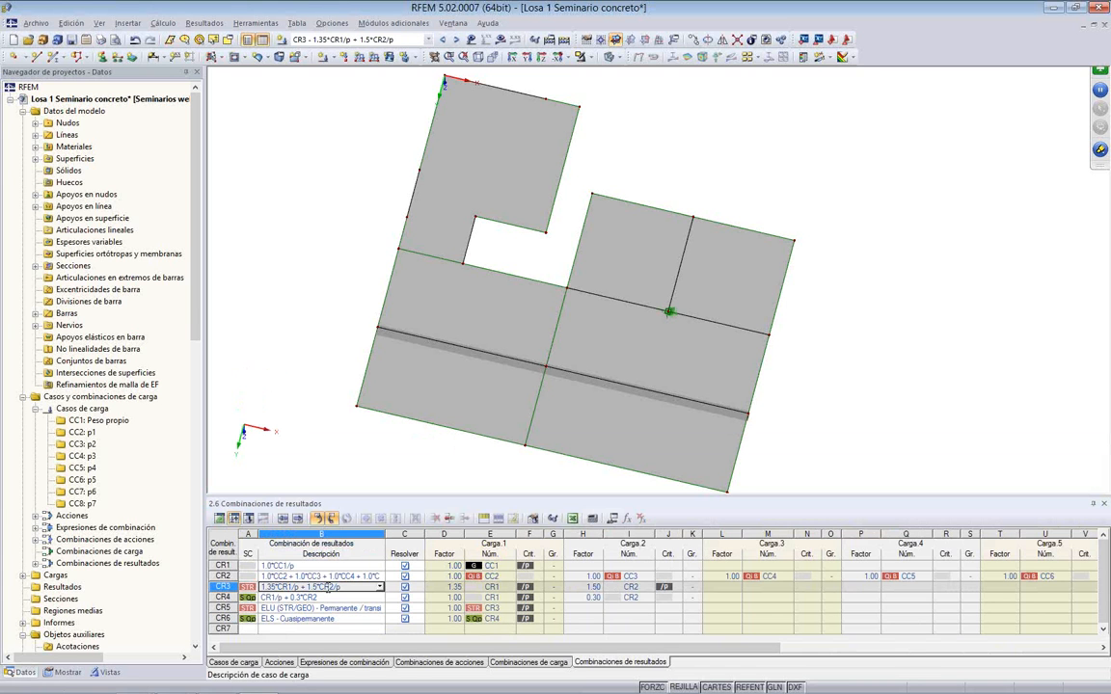
left_click(449, 589)
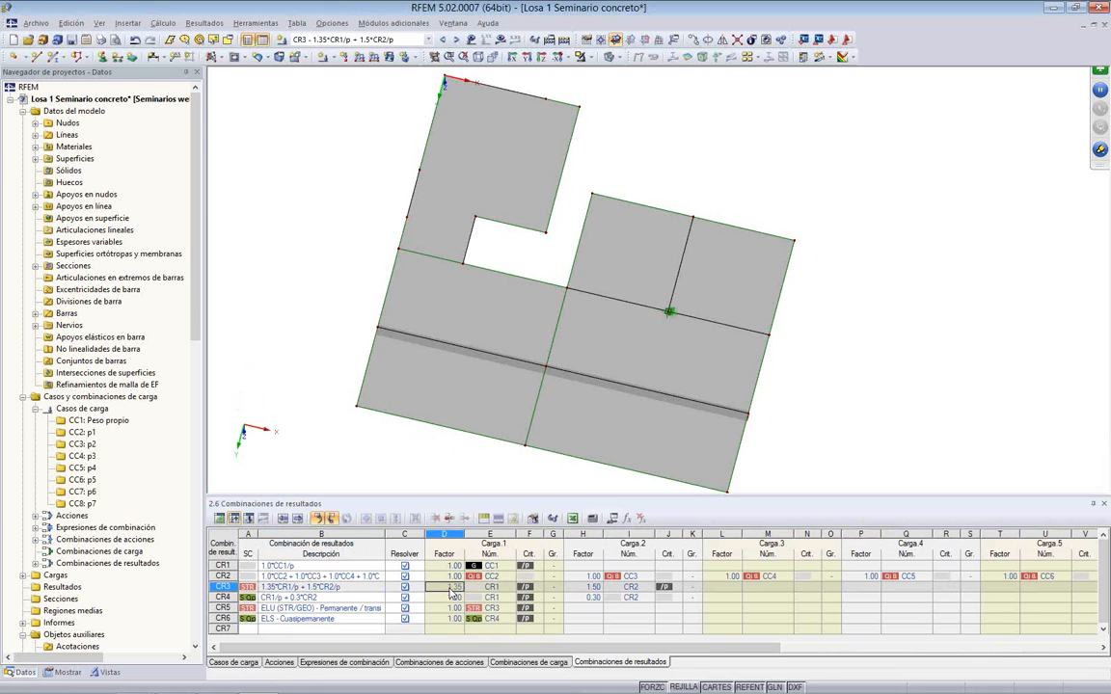
left_click(585, 589)
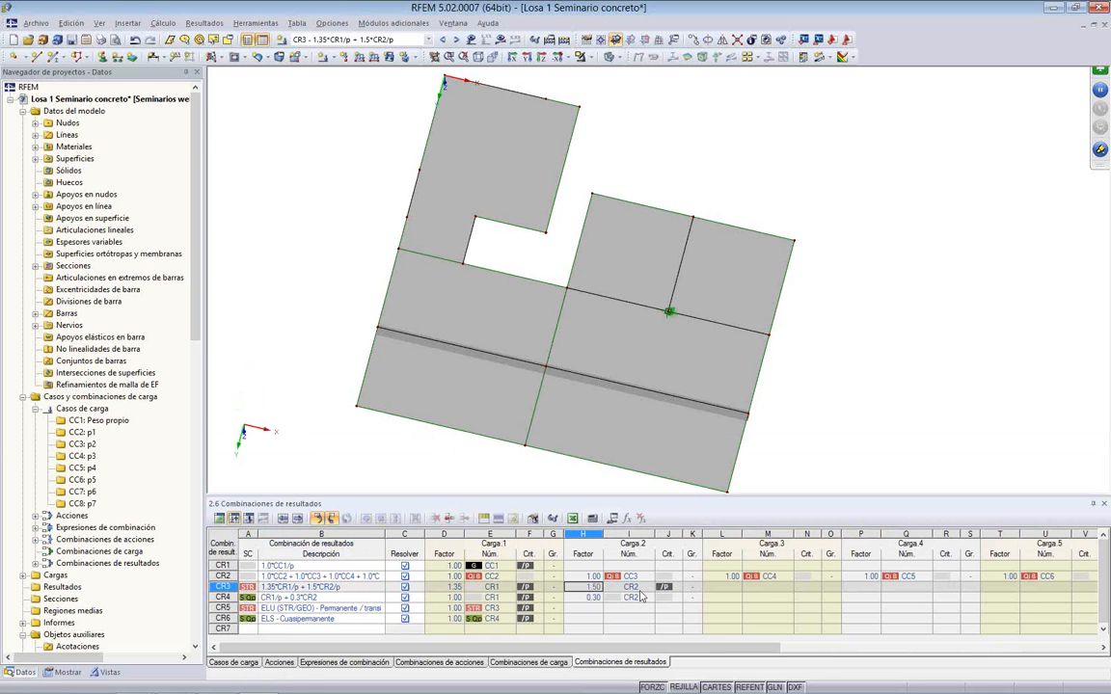
mouse_move(640, 597)
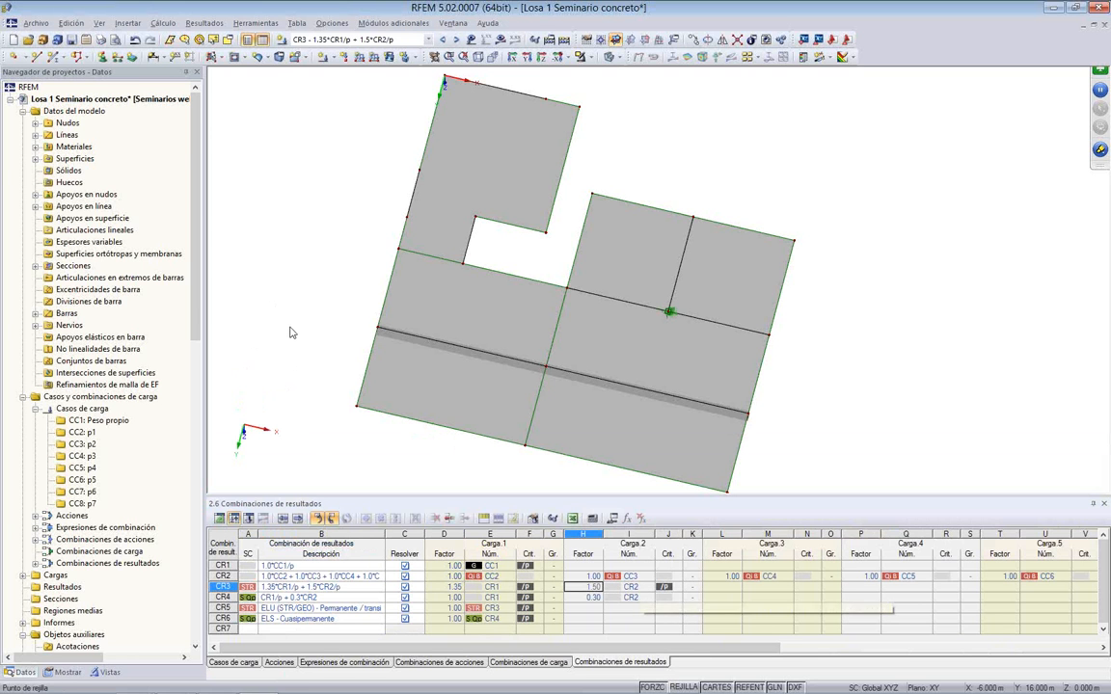
Step: In load case CC1 Peso propio, apply a uniform 2.5 kN/m² surface load in global direction ZL to all slab surfaces
left_click(427, 40)
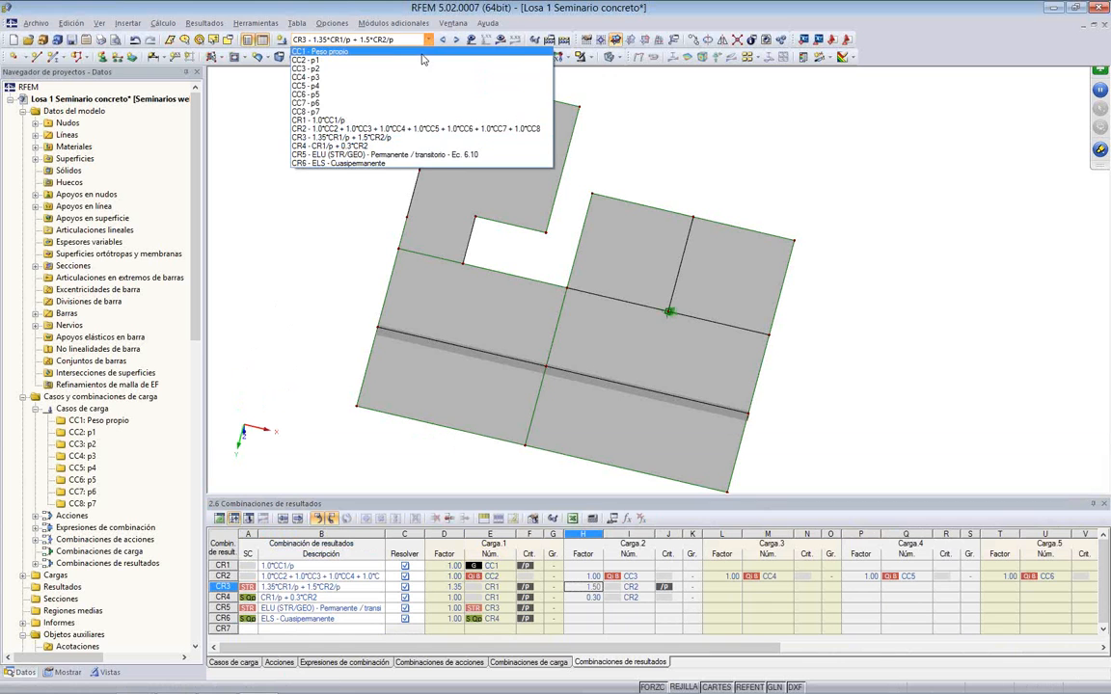
left_click(421, 53)
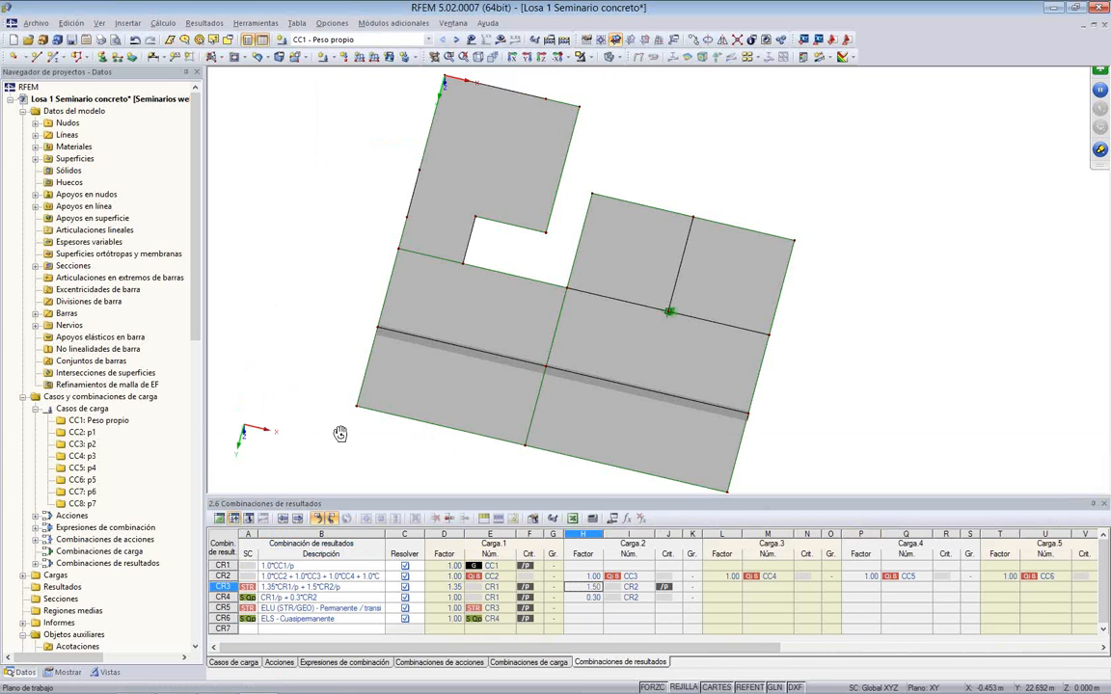
scroll(407, 317, "up", 2)
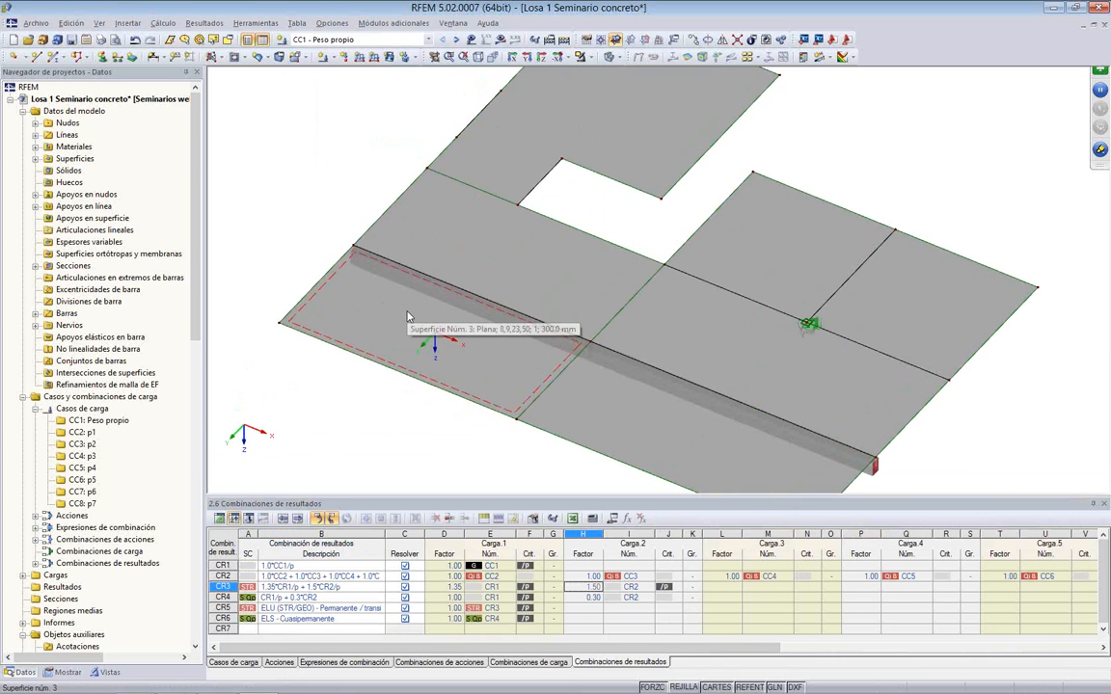
scroll(407, 316, "down", 2)
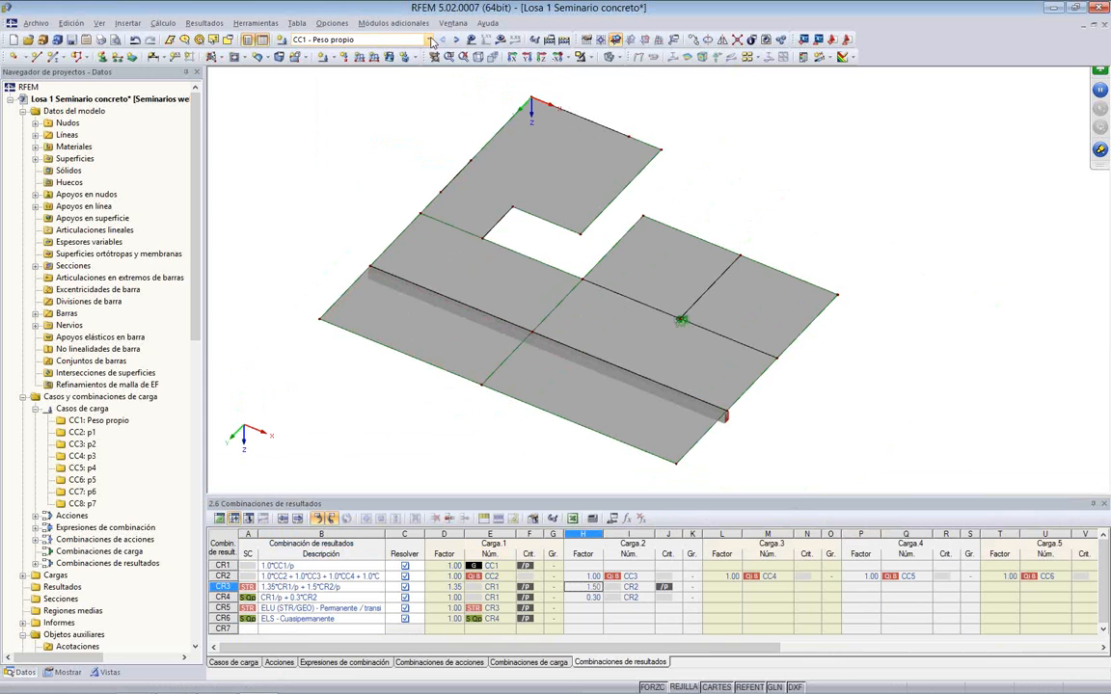
left_click(388, 57)
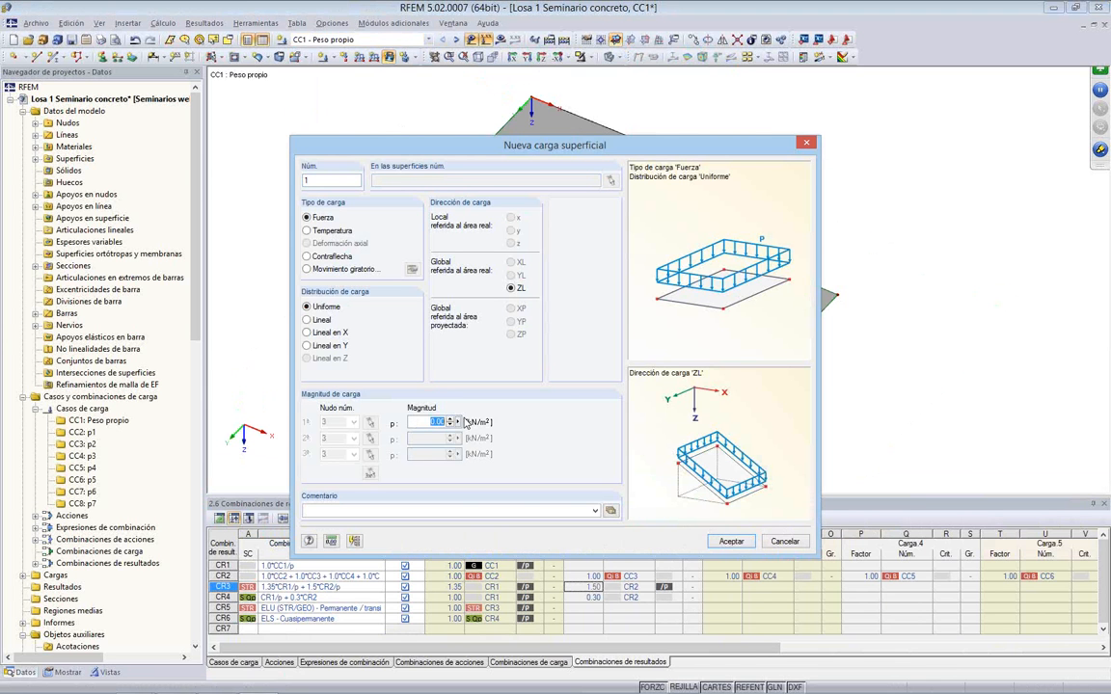
type("2.5")
left_click(731, 543)
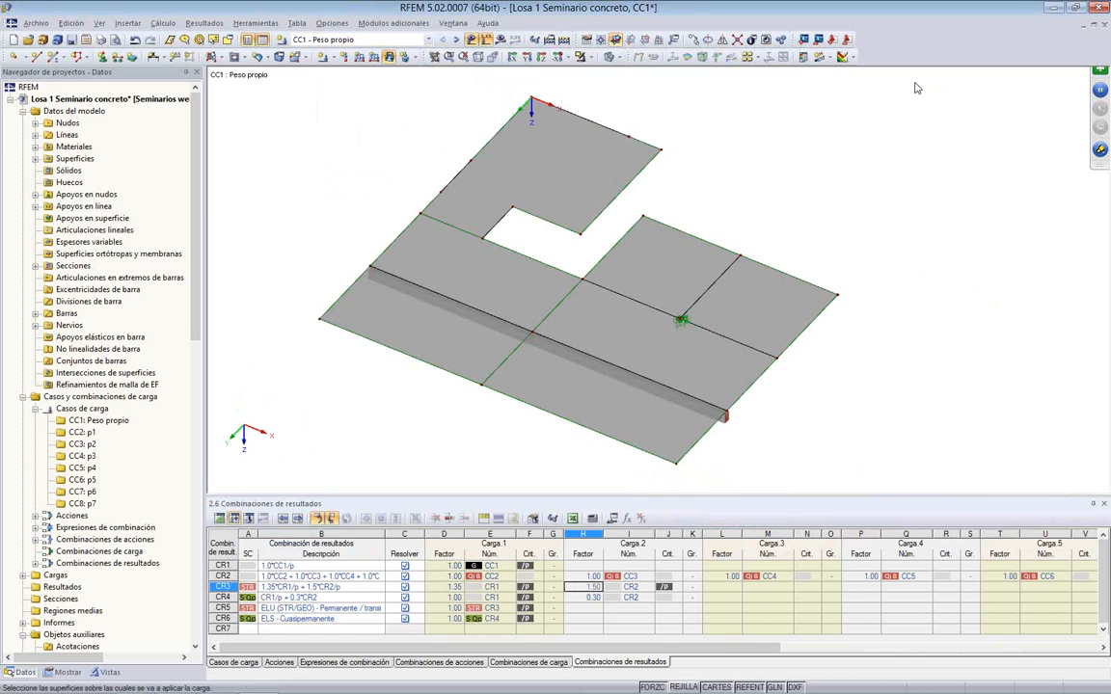
left_click_drag(914, 82, 312, 485)
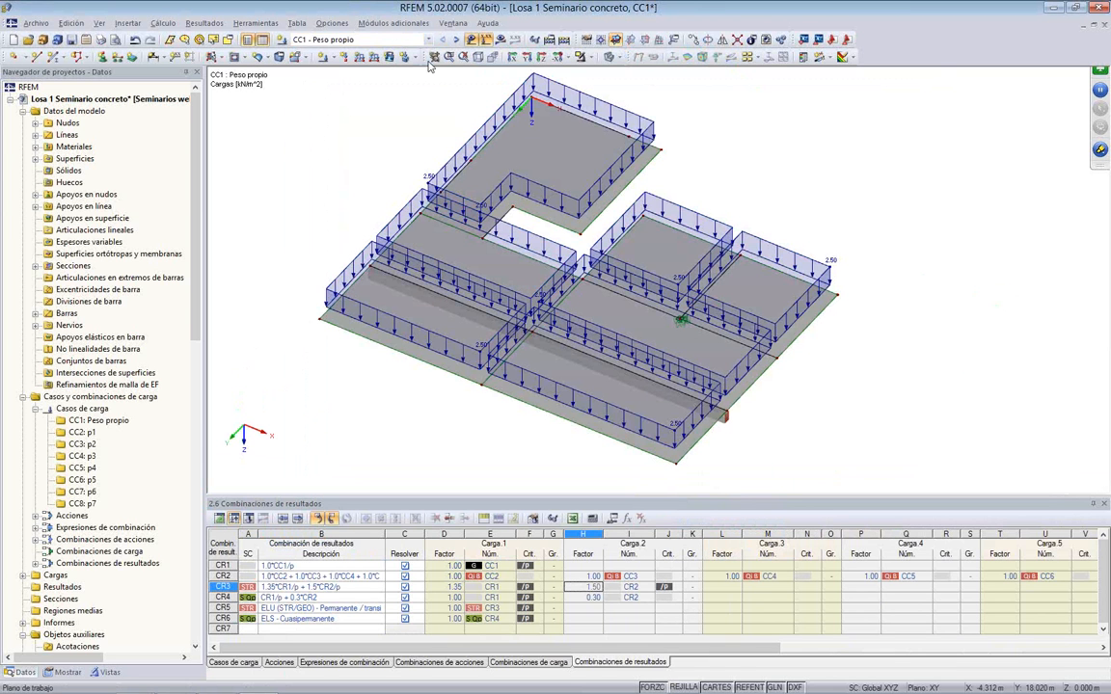
Step: In load case CC2 p1, apply a uniform 3.5 kN/m² surface load to surface 1
left_click(456, 38)
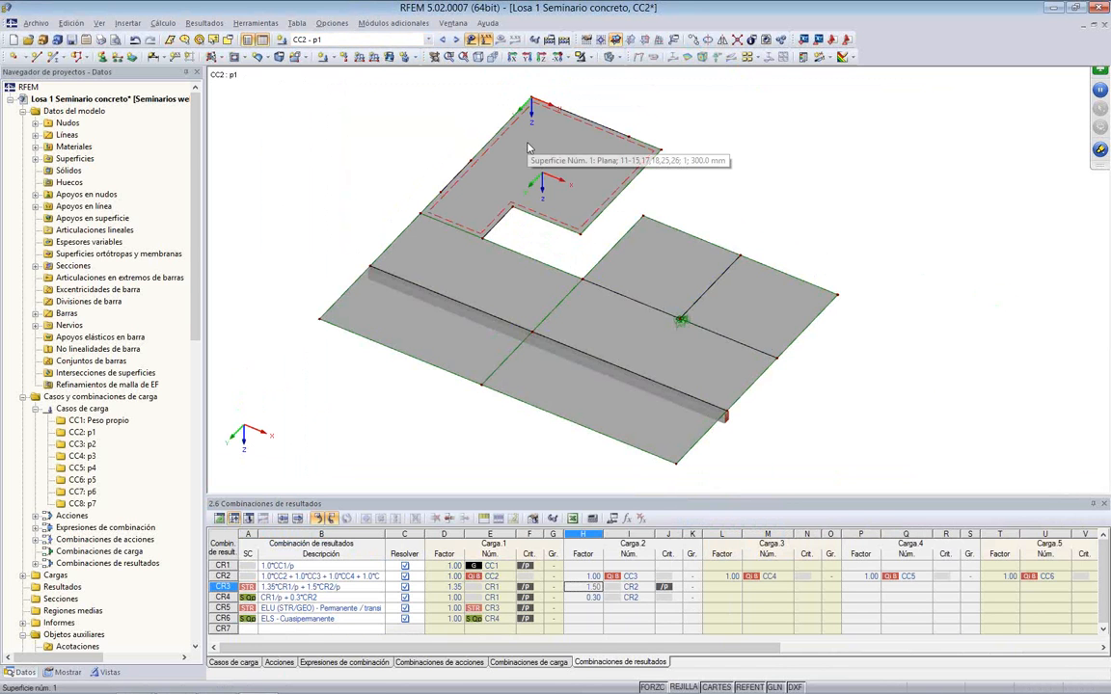
left_click(388, 58)
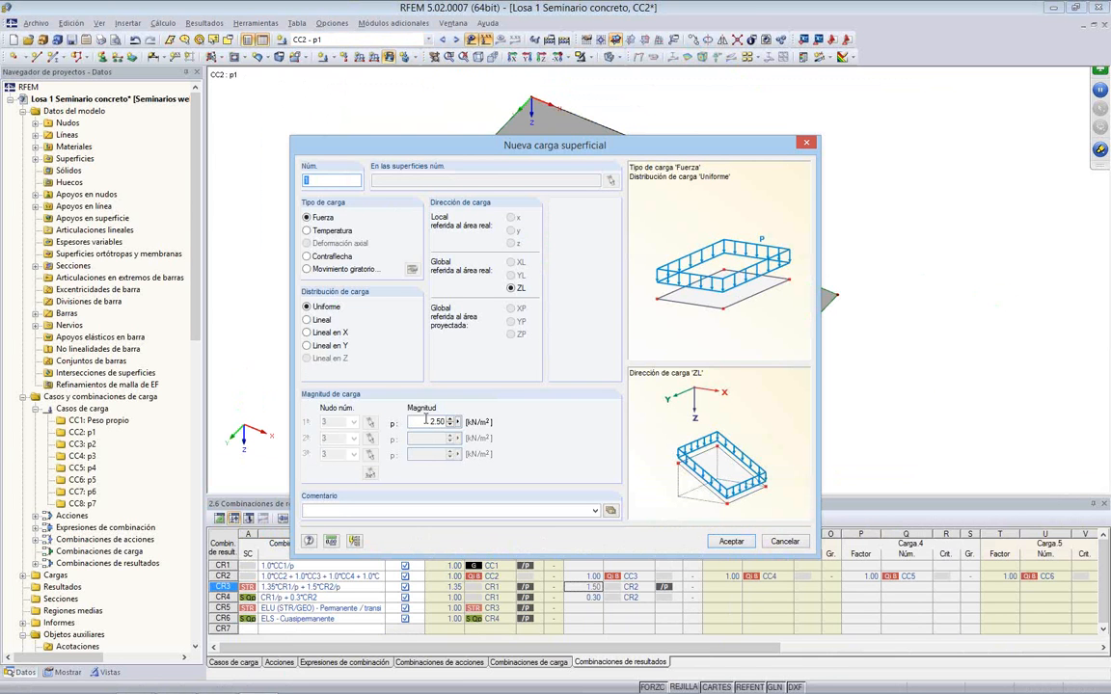
left_click_drag(429, 422, 466, 424)
type("3.5")
left_click(723, 541)
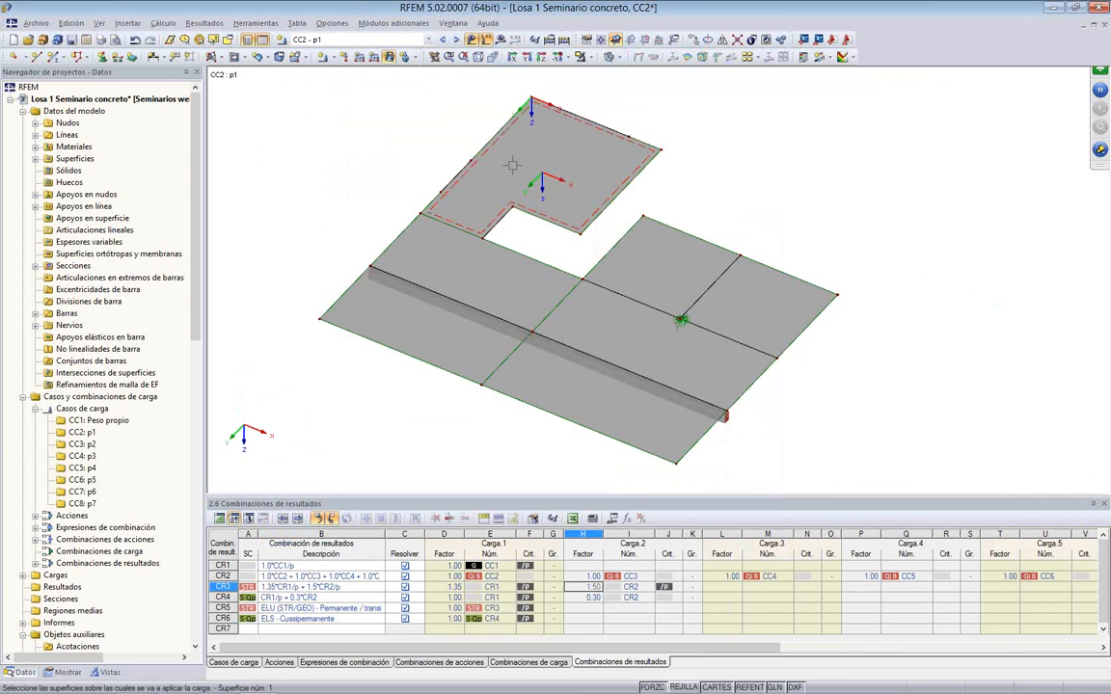
left_click(512, 165)
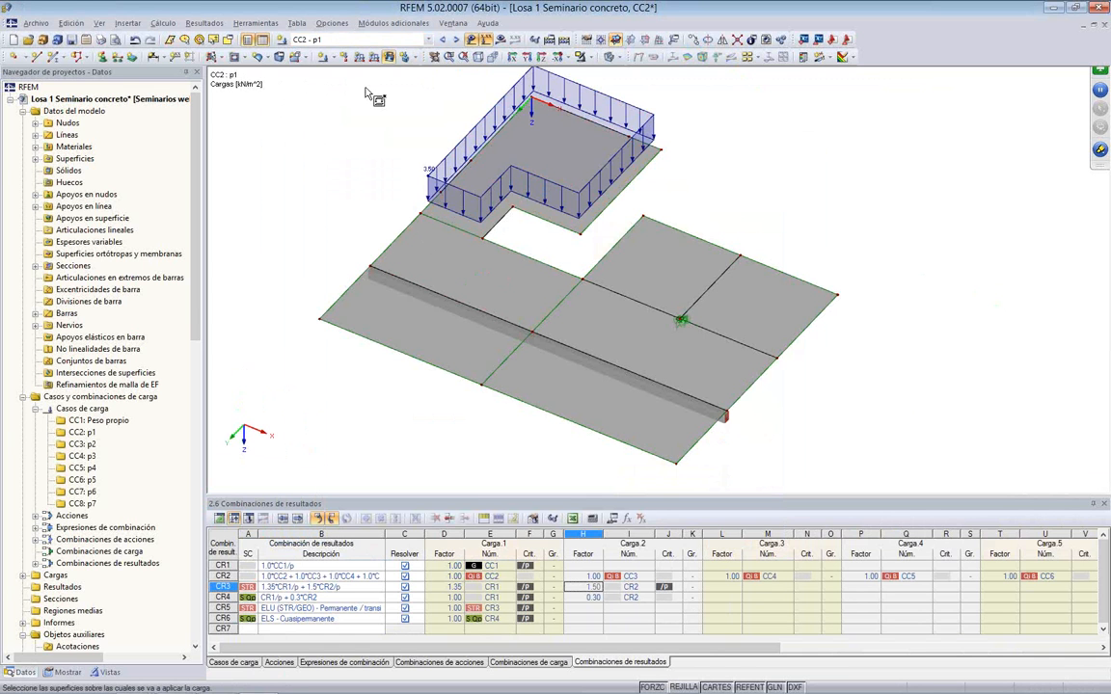
Step: Apply the 3.5 kN/m² surface load to surfaces 2 to 6, one surface in each of load cases CC3 to CC7
left_click(457, 42)
left_click(470, 39)
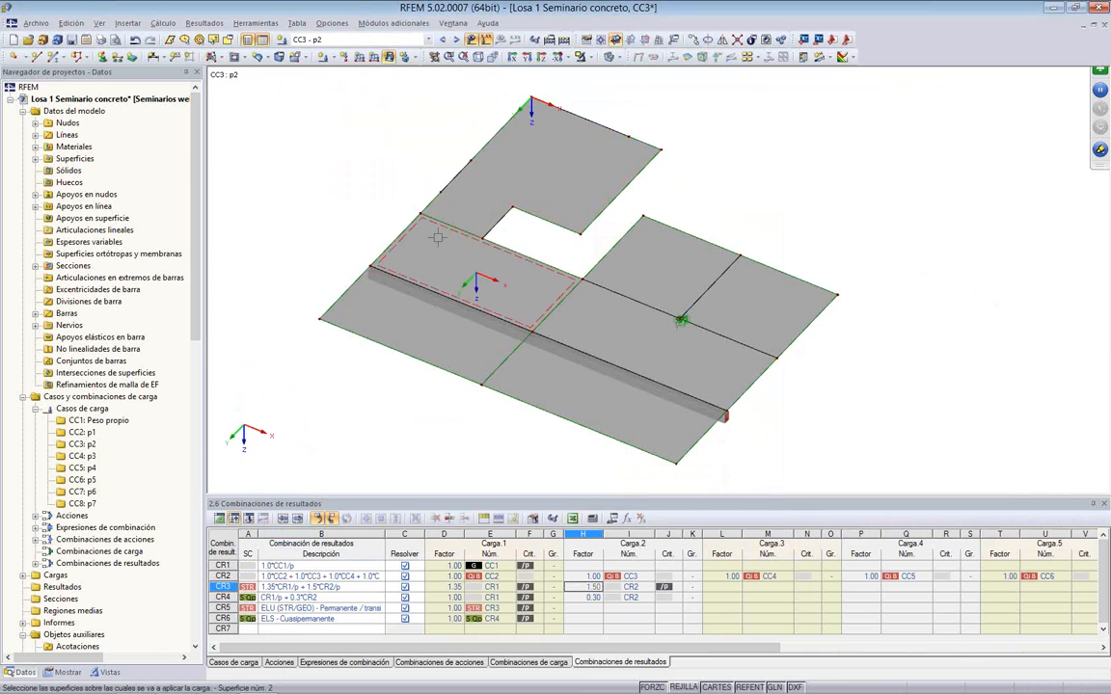
left_click(437, 238)
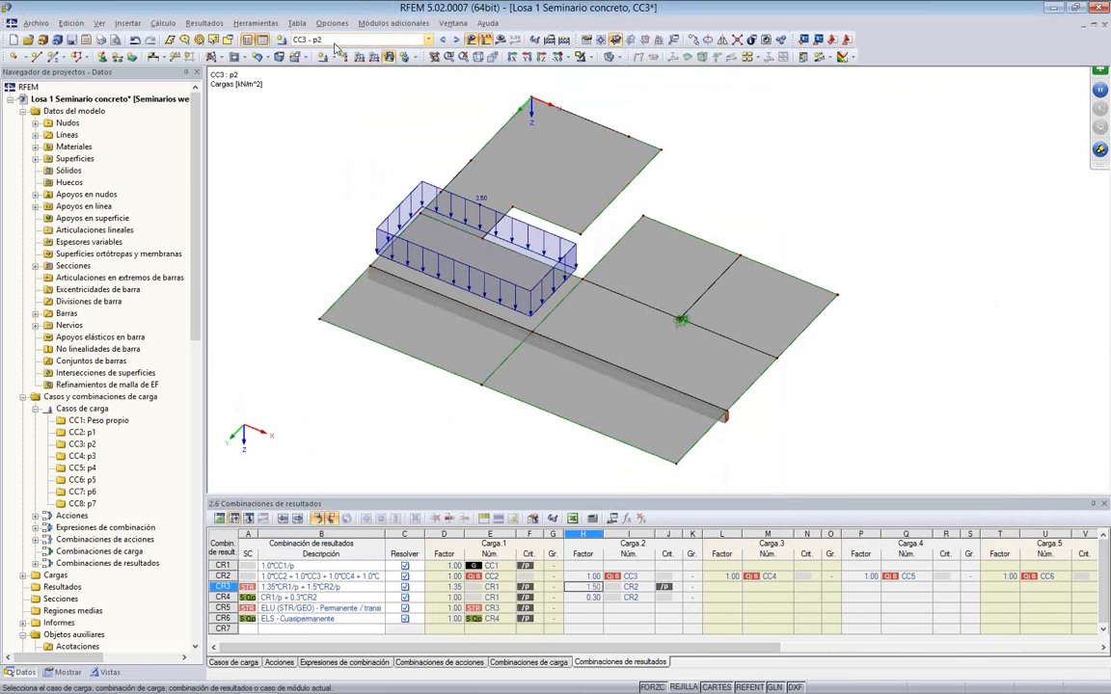
left_click(456, 41)
left_click(397, 298)
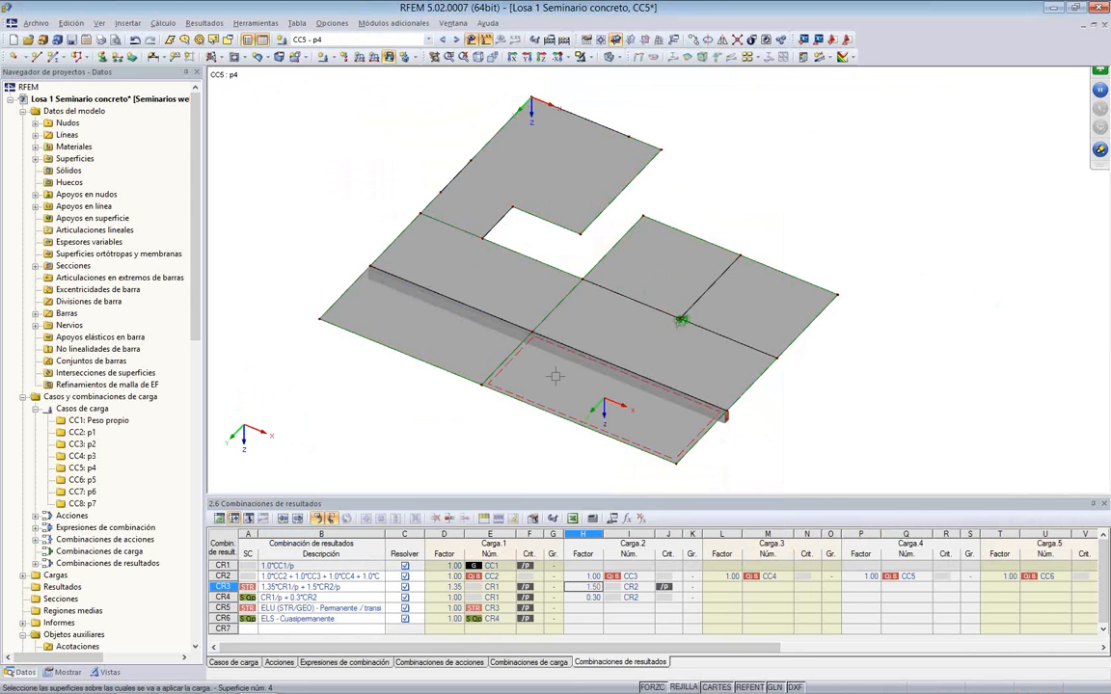
left_click(458, 42)
left_click(459, 41)
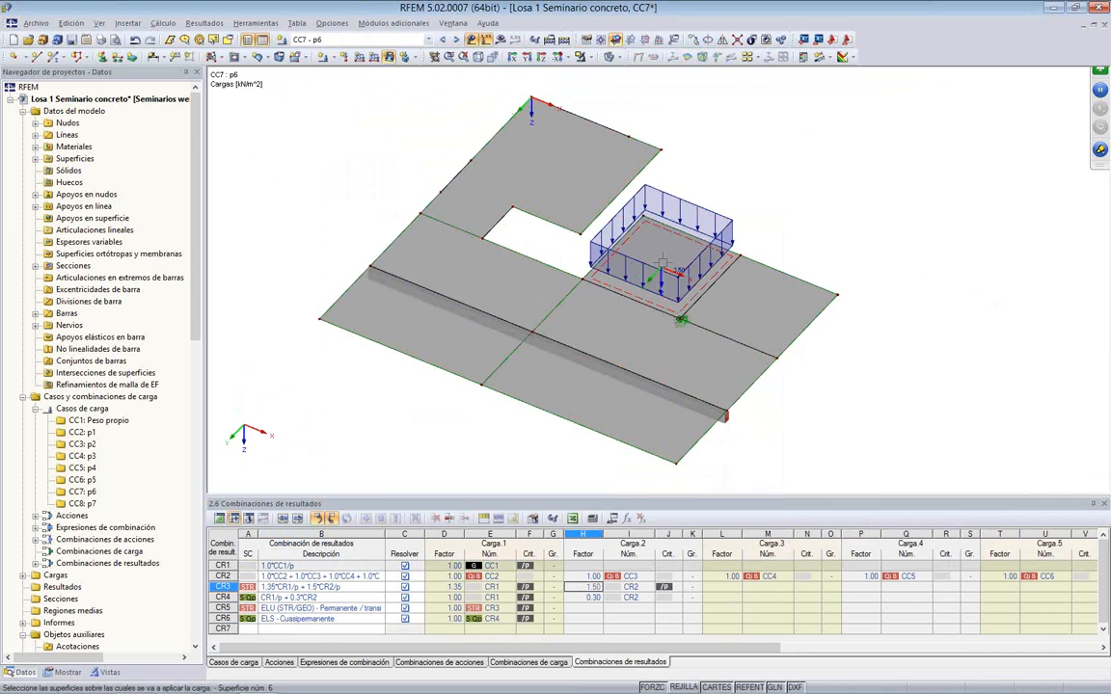
Step: Display the object numbering and apply the 3.5 kN/m² surface load to surface 7 in load case CC8 p7
right_click(763, 144)
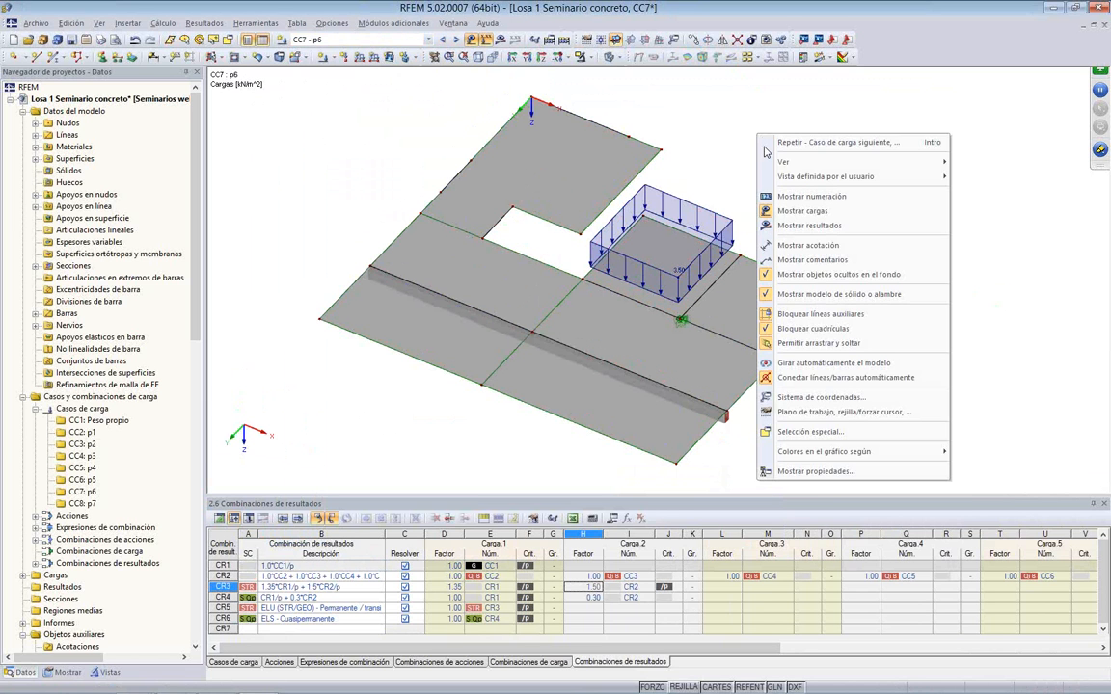
left_click(800, 195)
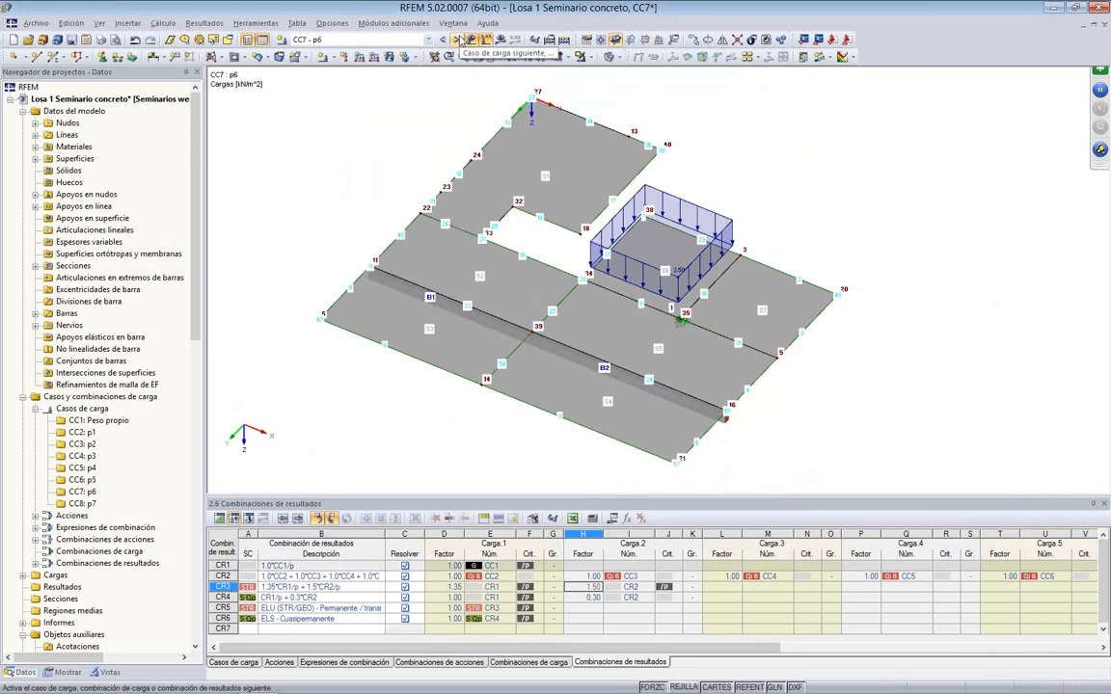
right_click(391, 130)
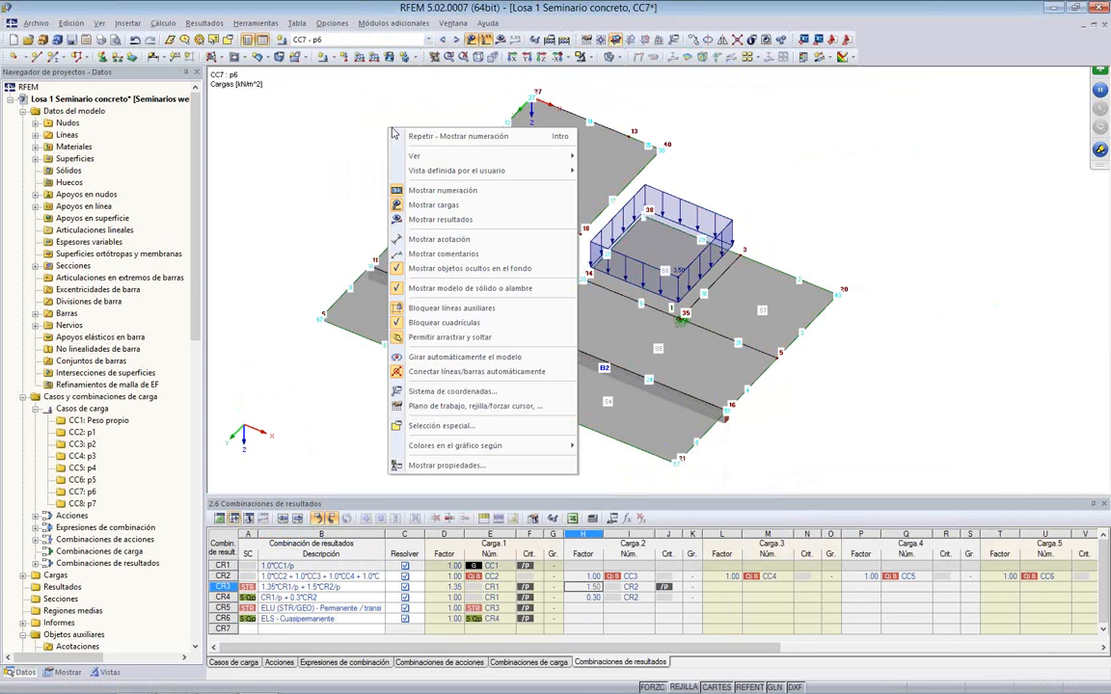
left_click(457, 43)
left_click(456, 41)
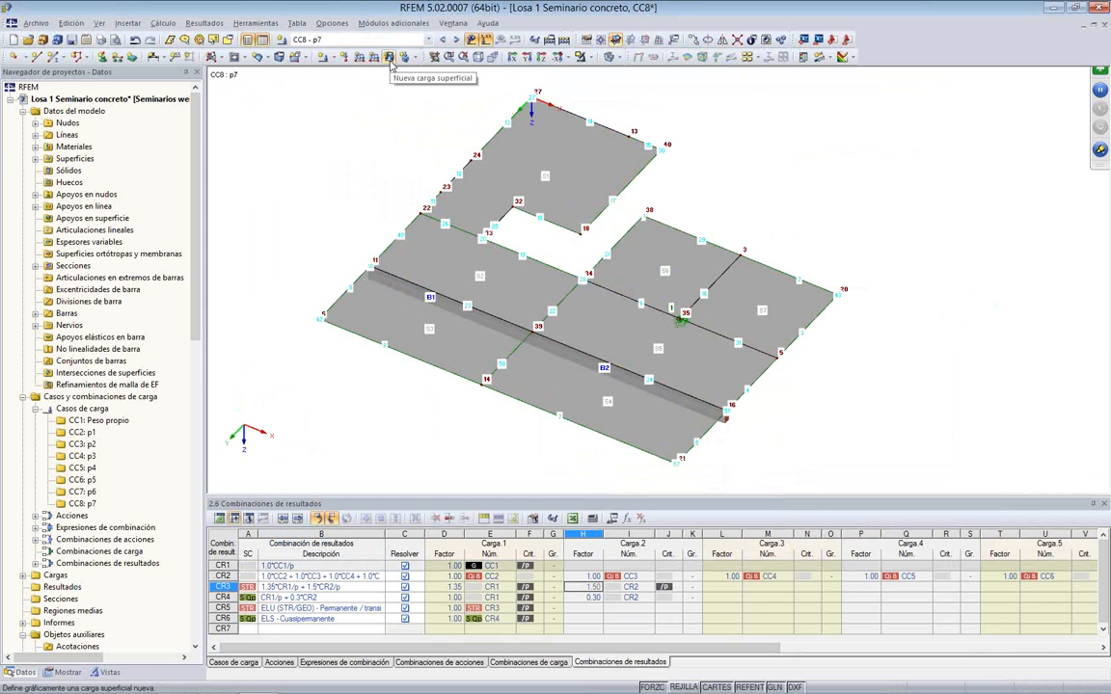
left_click(389, 57)
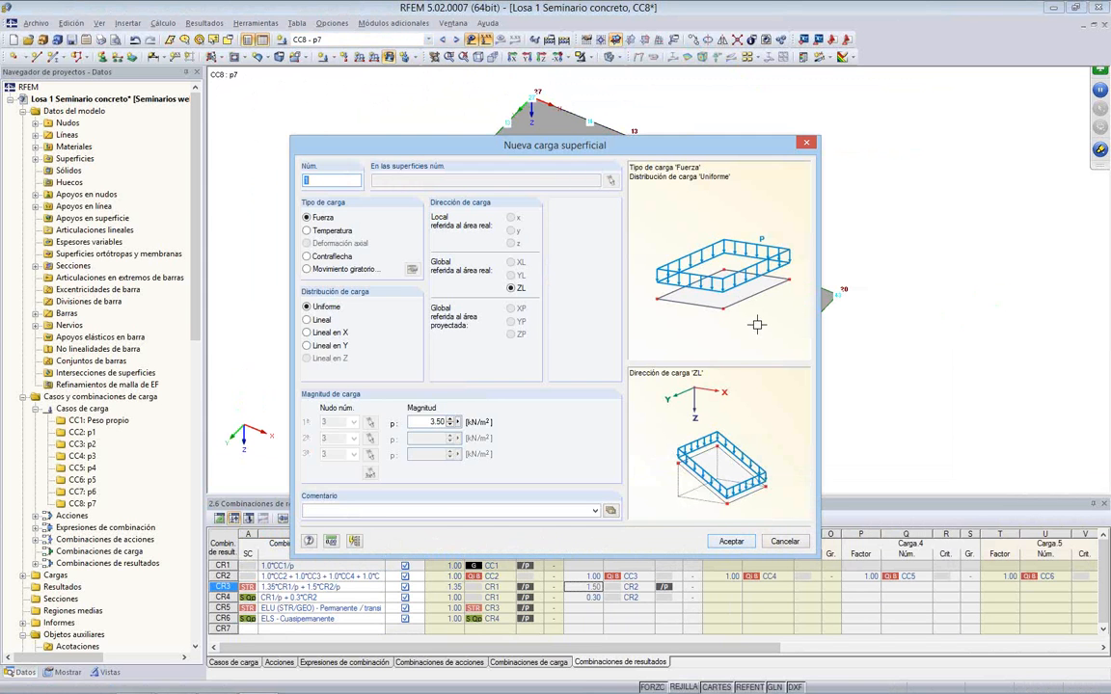
left_click(757, 325)
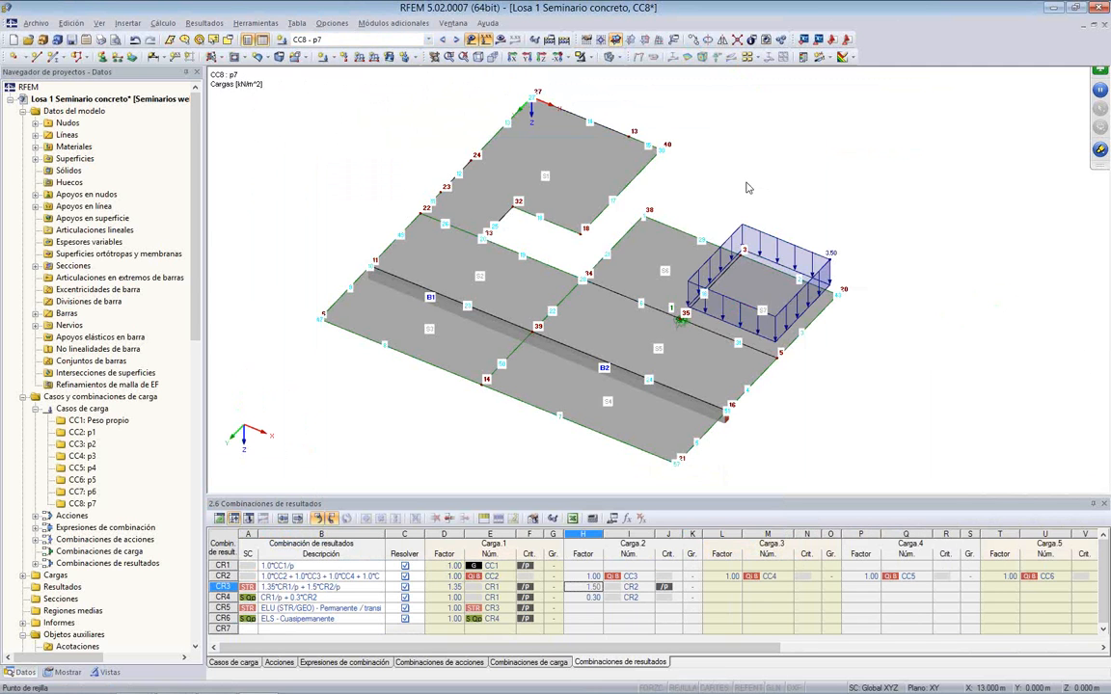
Step: Enable FE mesh refinement along lines with a ratio of 0.250 in the FE mesh settings, using a 0.500 m target element length
left_click(162, 22)
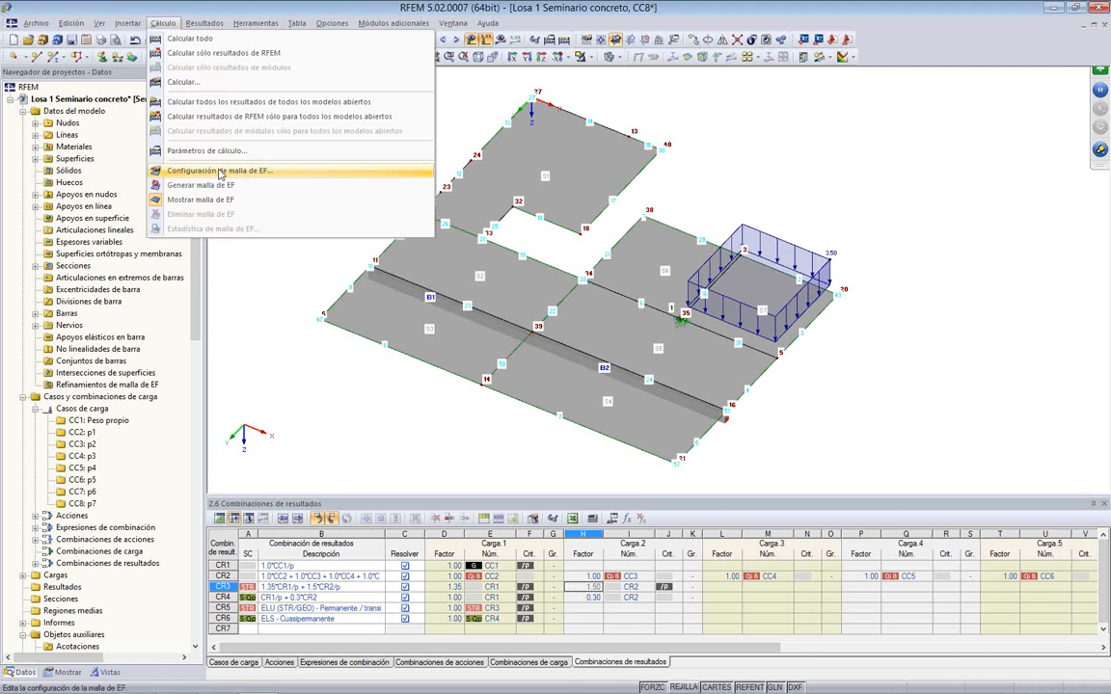
left_click(294, 179)
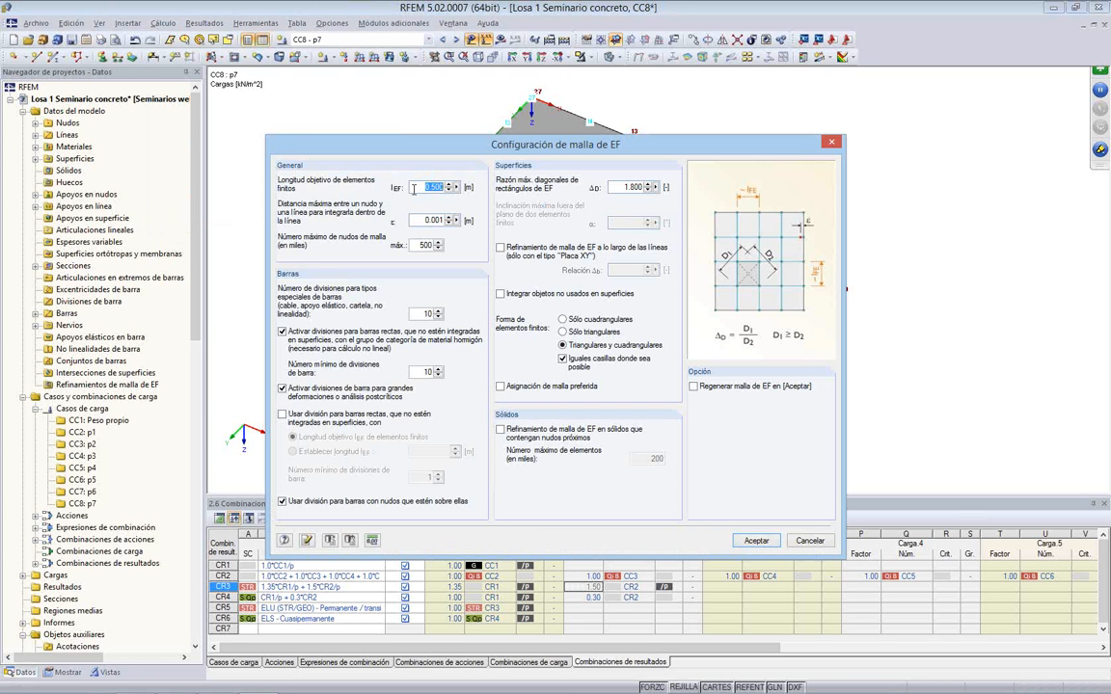
left_click(427, 187)
left_click_drag(427, 188, 459, 193)
left_click(499, 248)
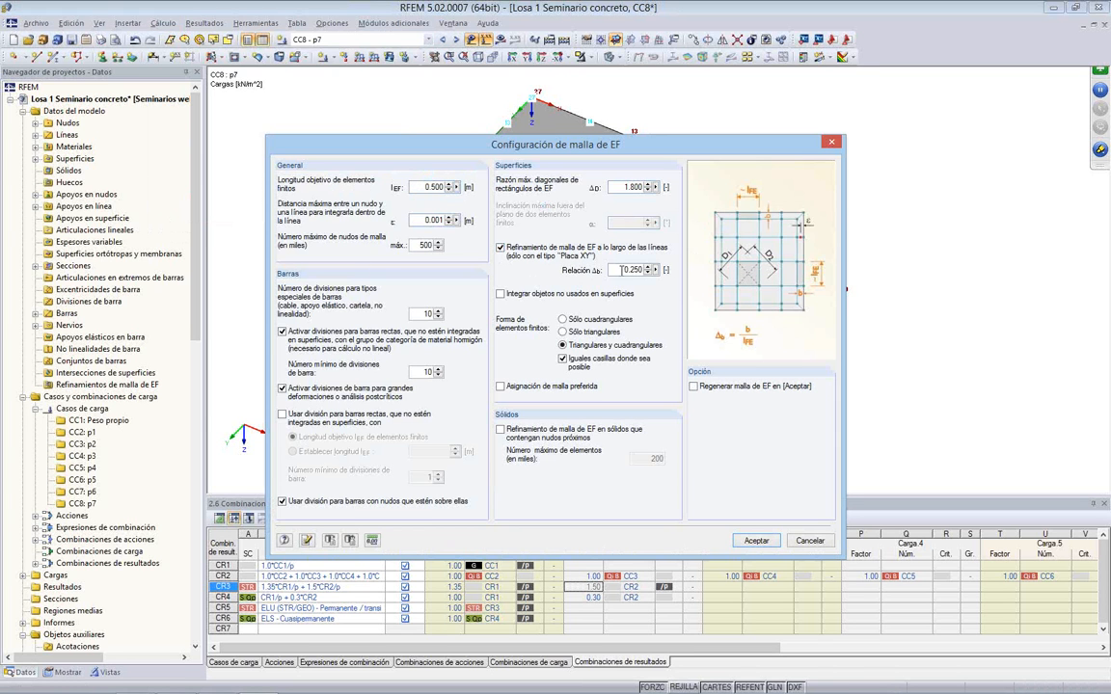
double_click(622, 269)
left_click(753, 541)
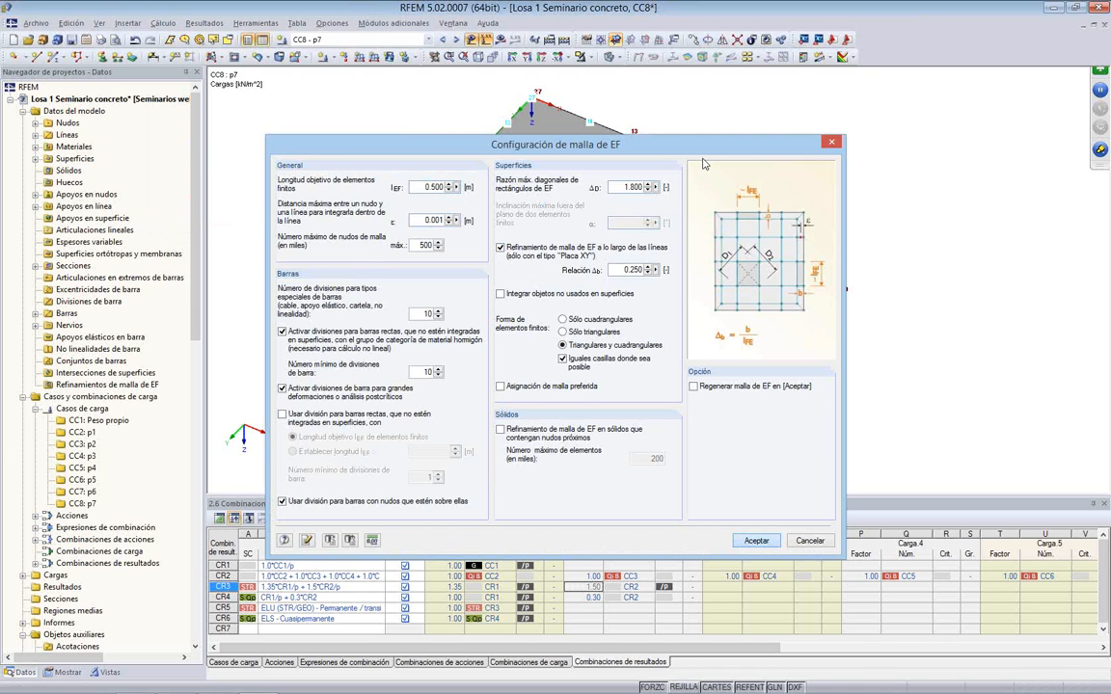
Step: Hide the loads in the model view
left_click(471, 40)
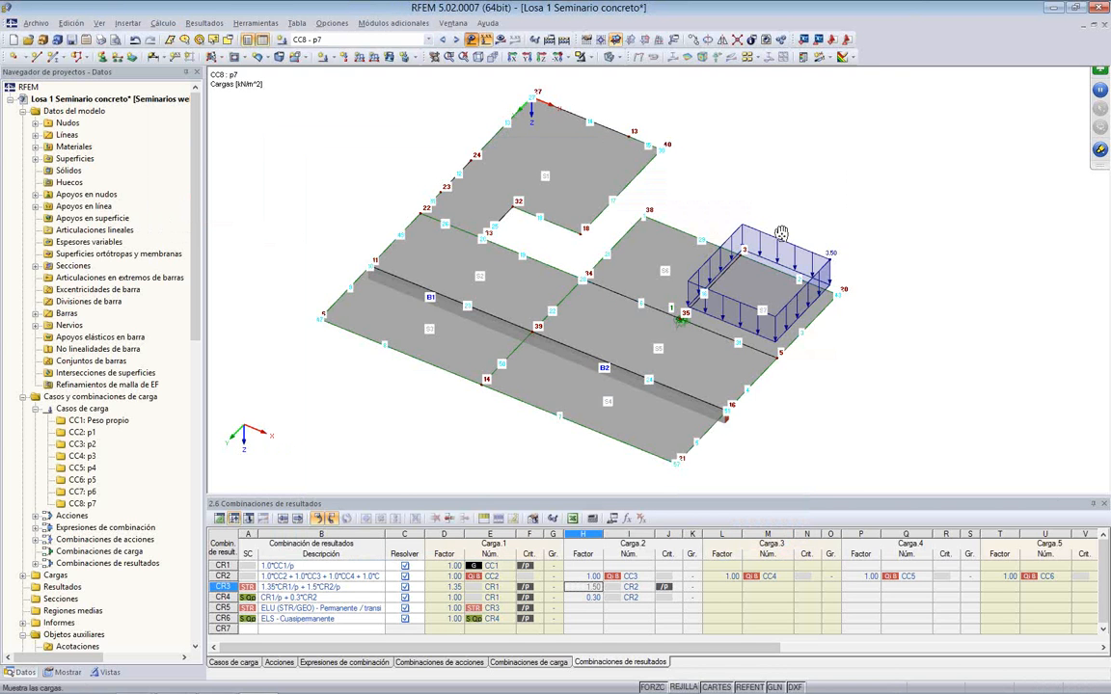
scroll(781, 233, "up", 2)
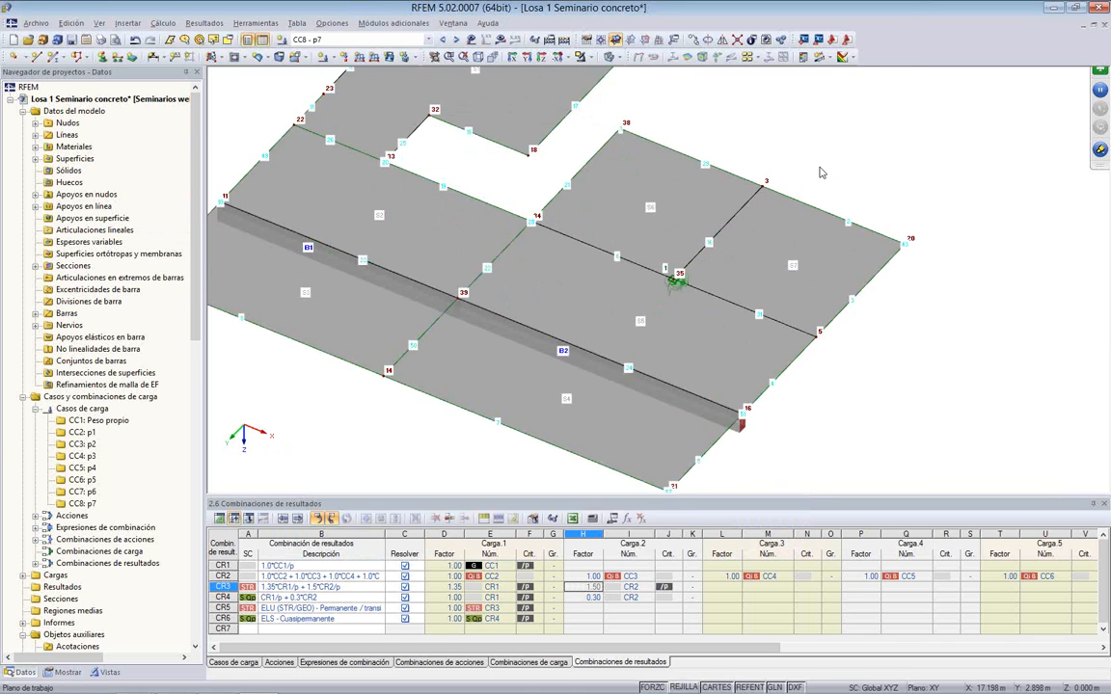
scroll(821, 173, "up", 1)
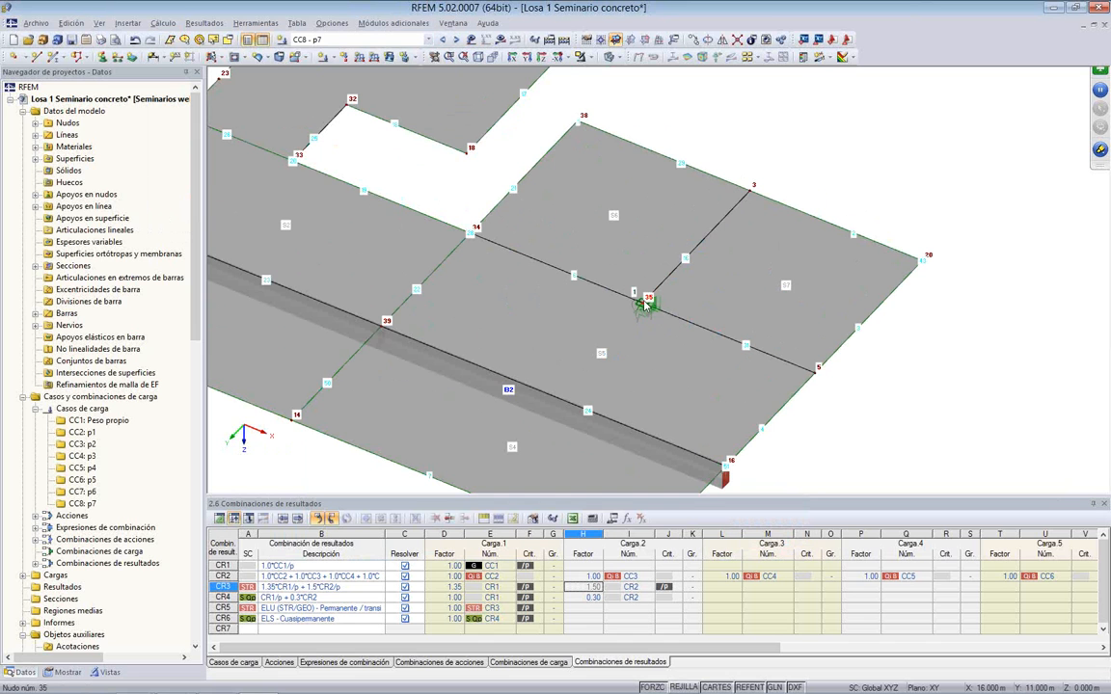
Step: Assign node 35 a new rectangular FE mesh refinement with a 0.5 m side length and a 0.1 m interior target length
right_click(646, 303)
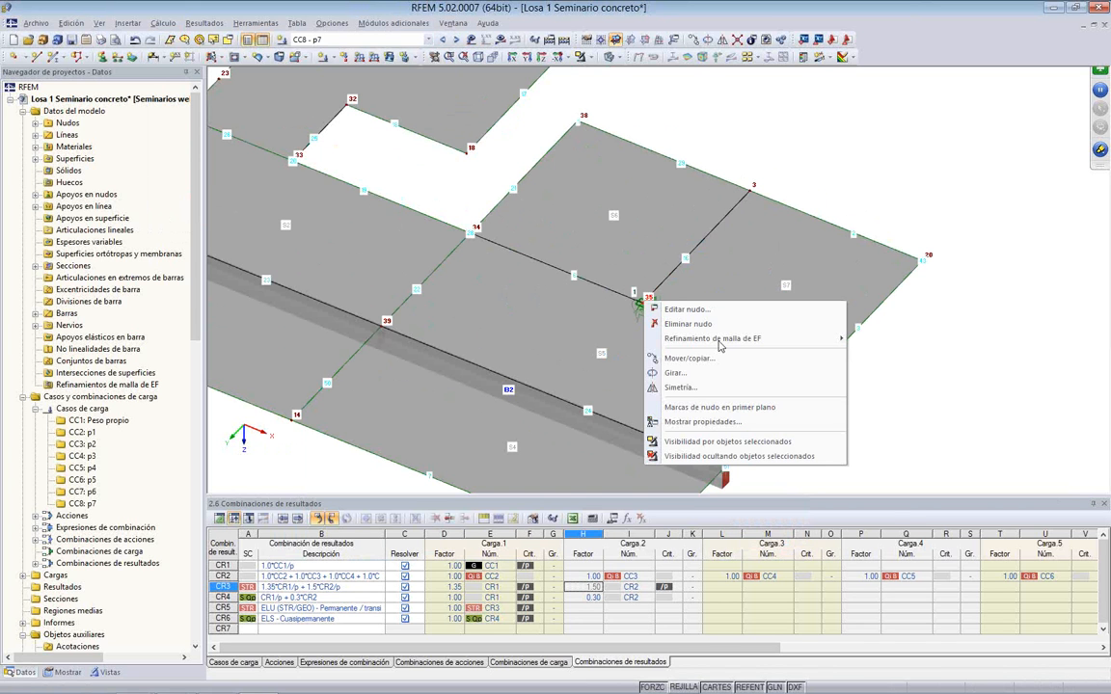
mouse_move(790, 339)
left_click(872, 340)
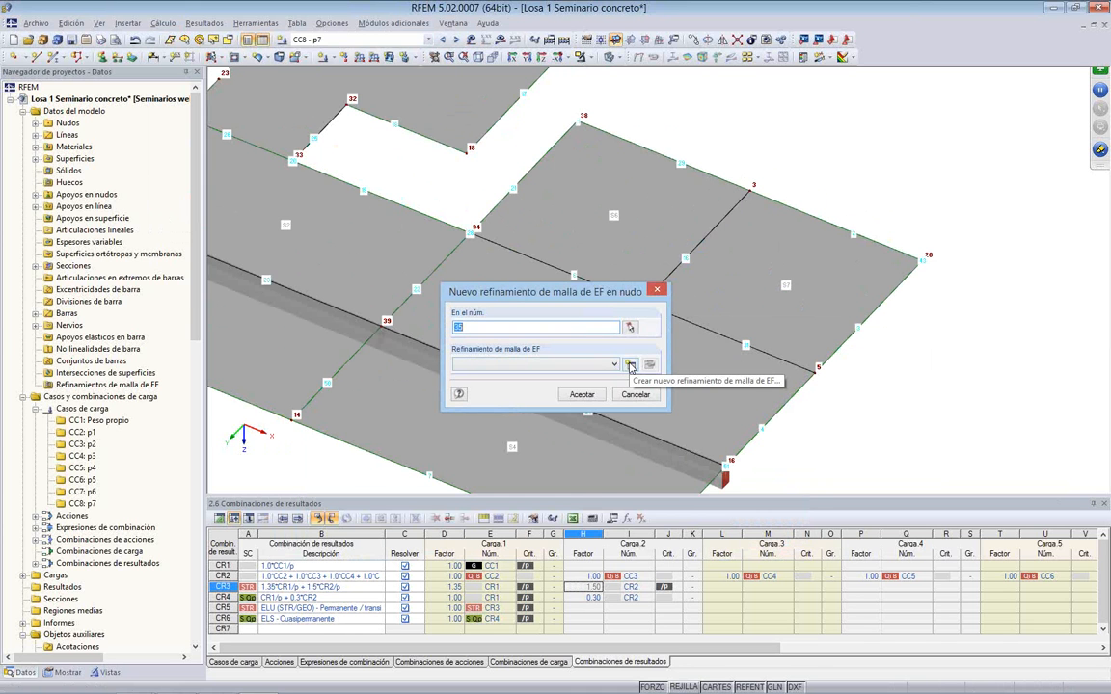
left_click(631, 365)
left_click(393, 271)
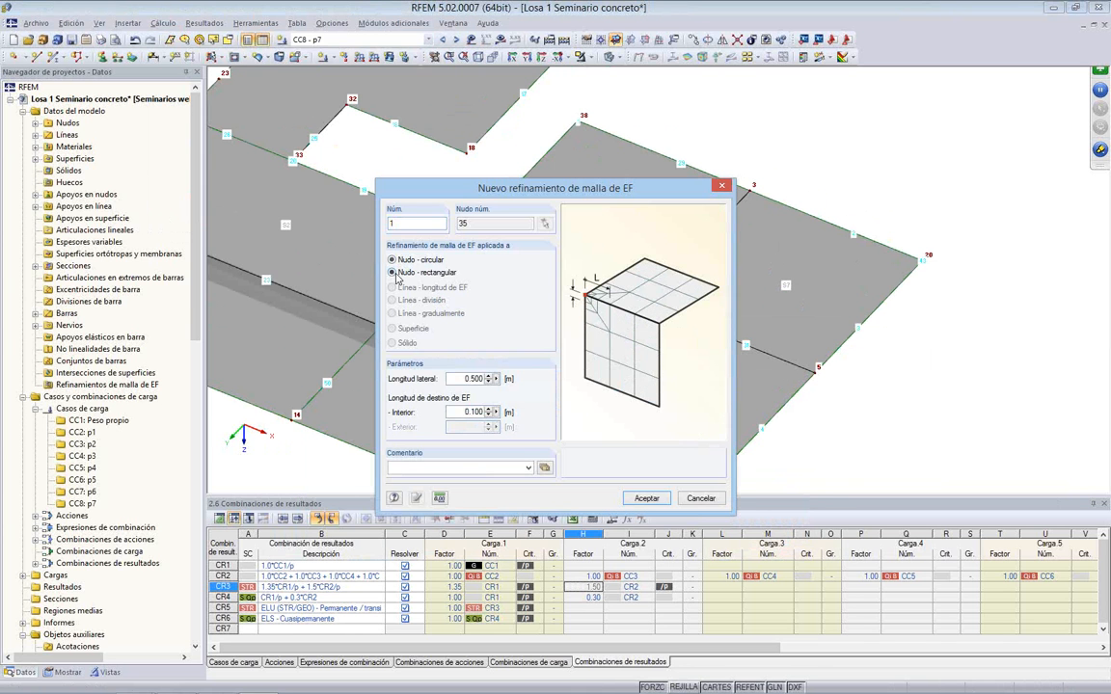
double_click(479, 379)
key("Tab")
left_click(636, 499)
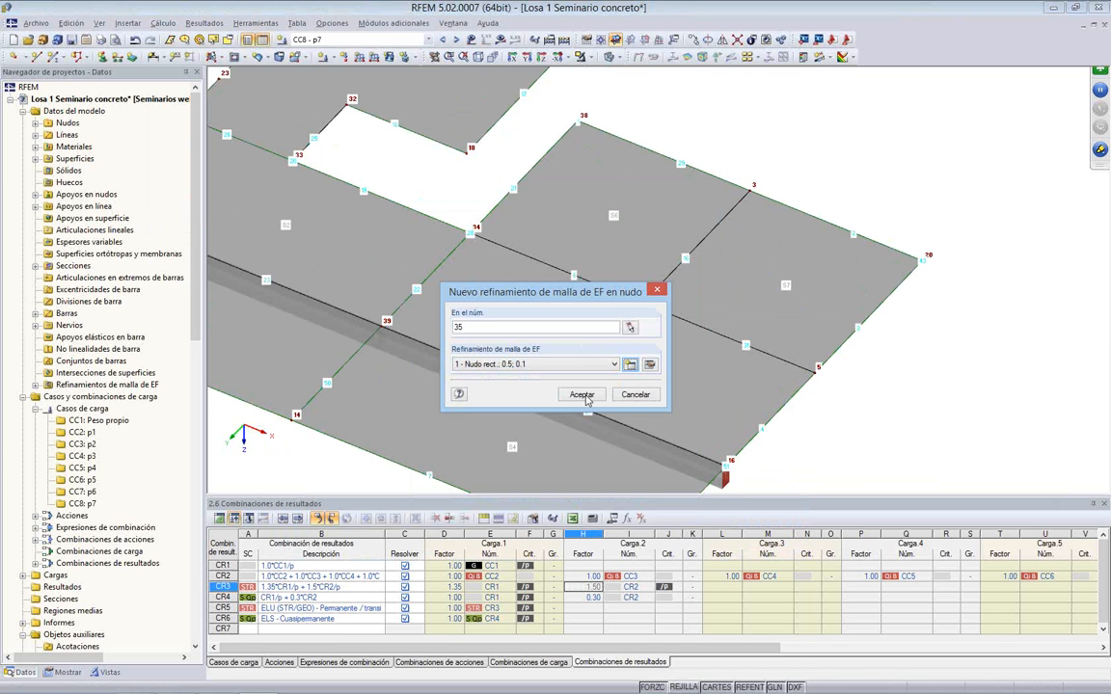
left_click(629, 327)
scroll(666, 275, "up", 5)
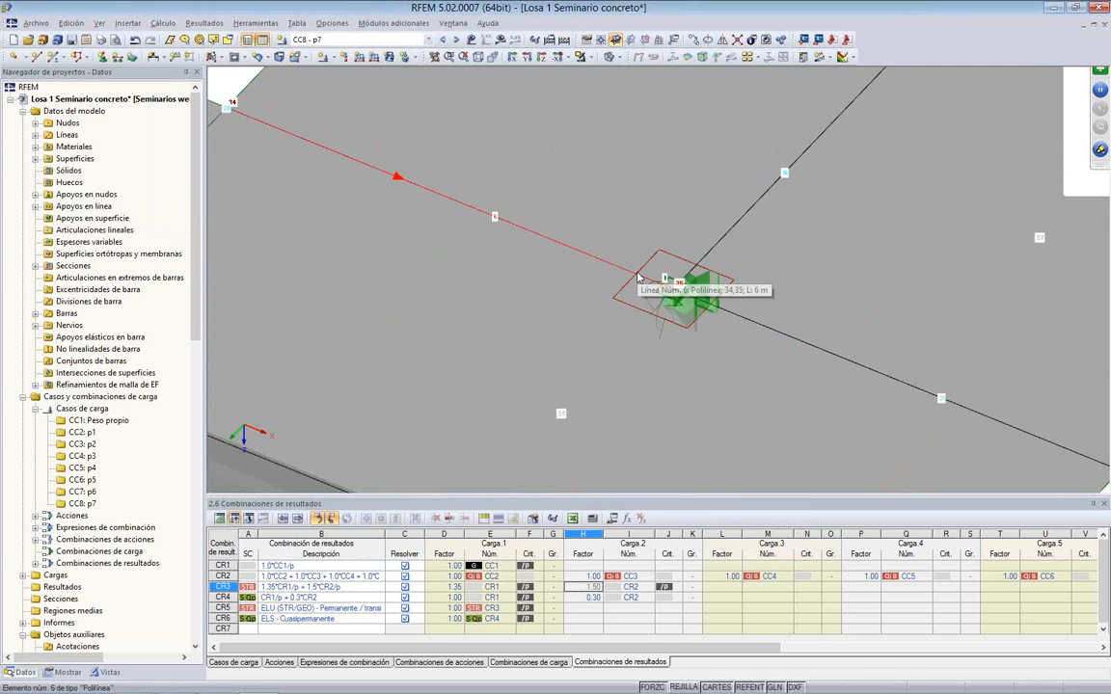
scroll(636, 277, "down", 4)
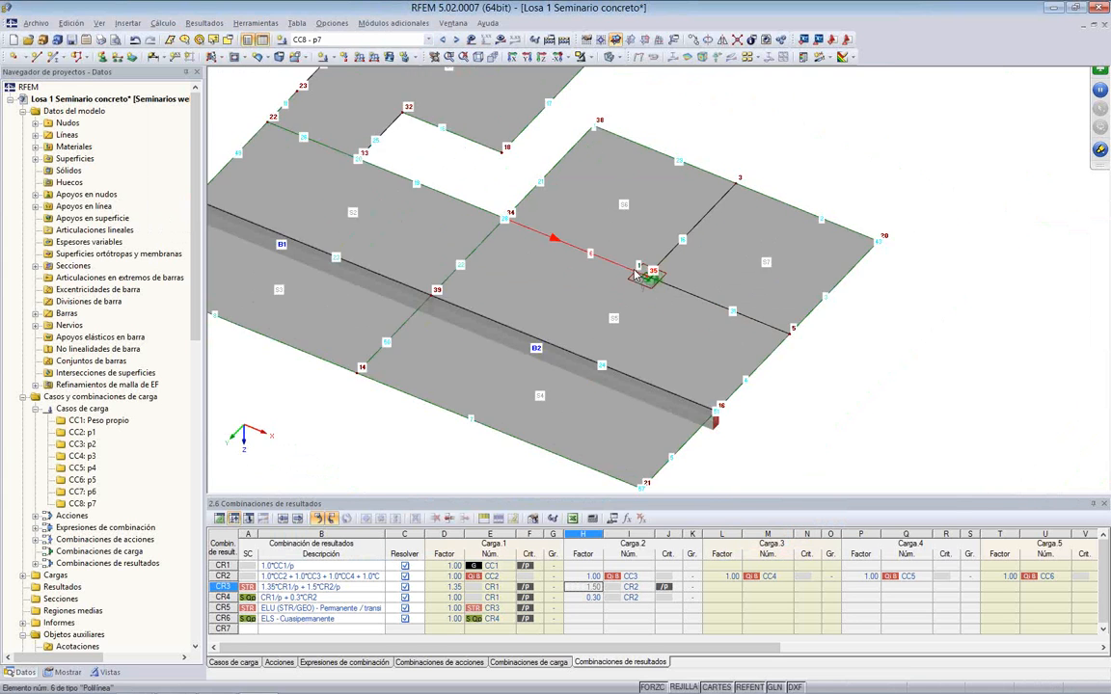
scroll(636, 277, "down", 3)
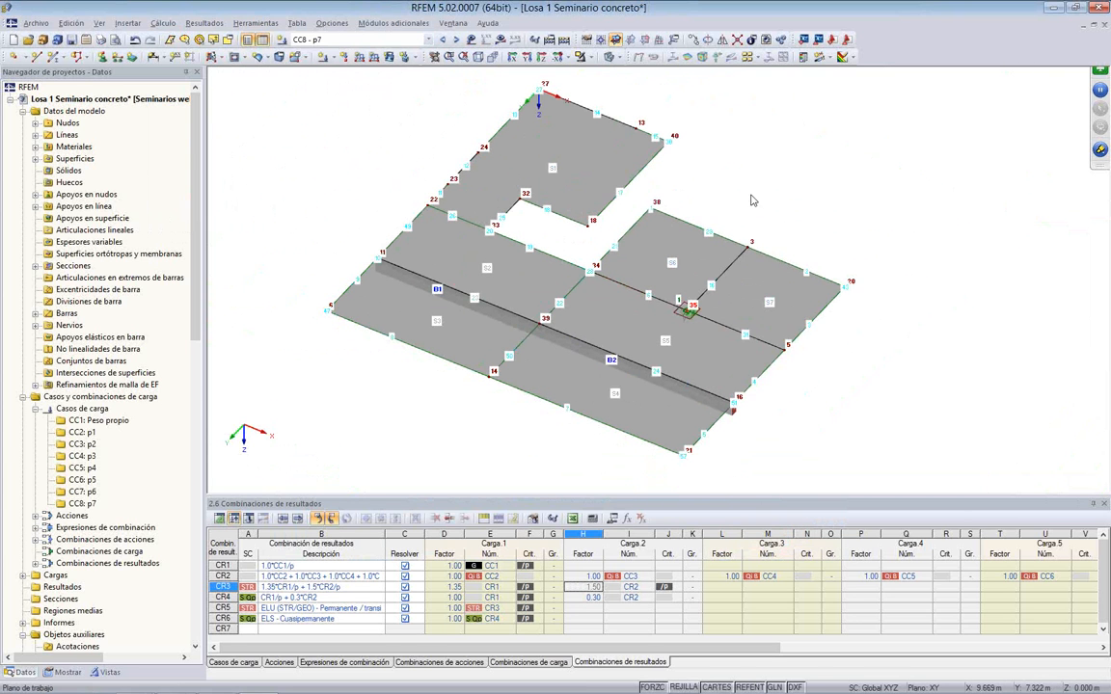
Step: Hide the object numbering in the model view and calculate all load cases and combinations
right_click(737, 190)
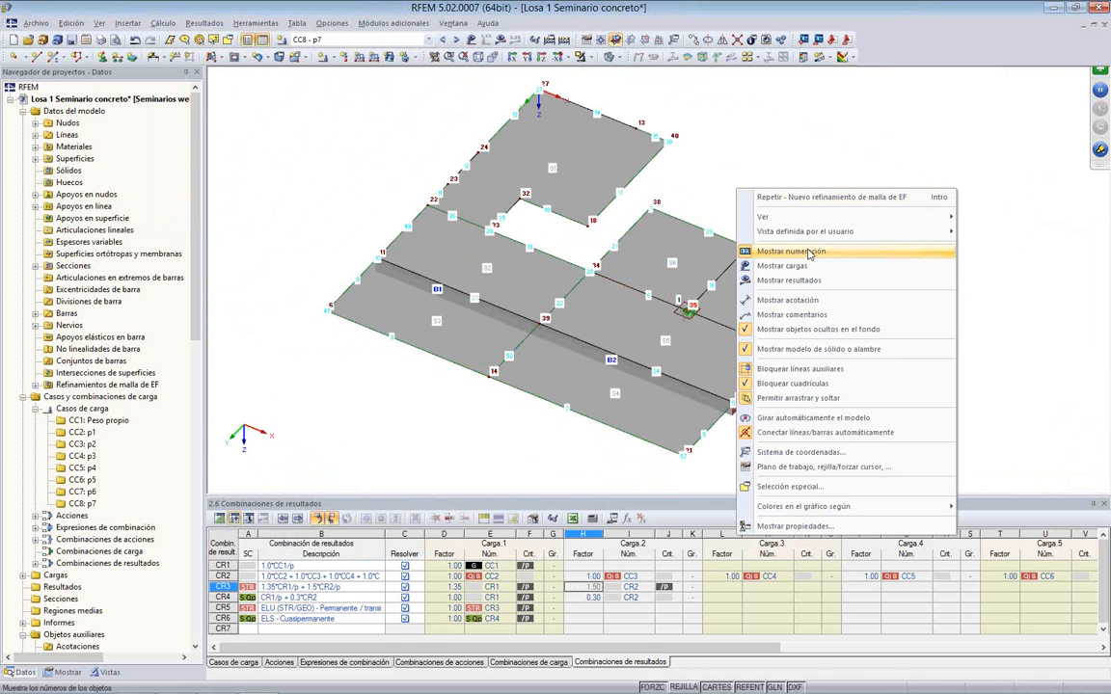
left_click(809, 252)
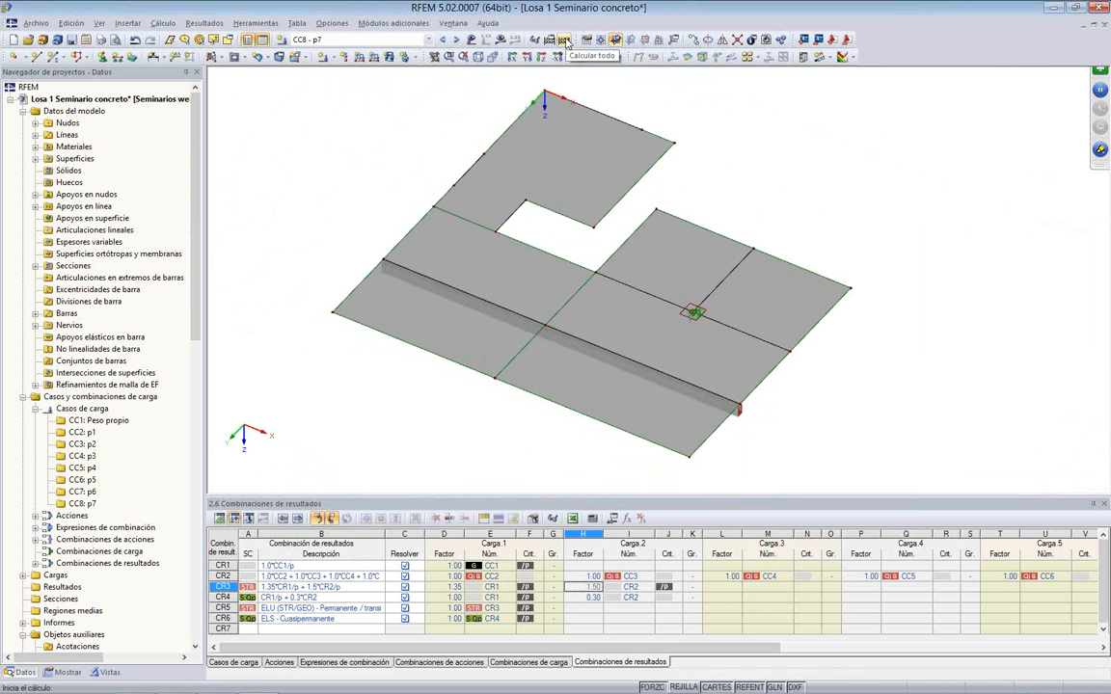
left_click(163, 22)
left_click(188, 41)
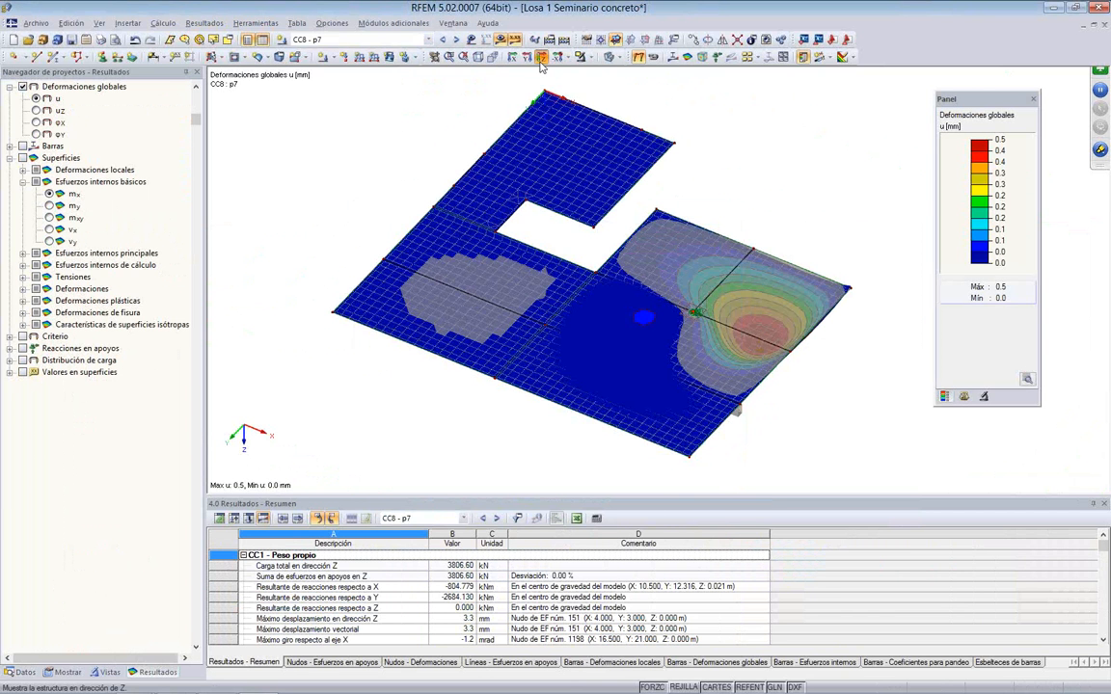
Step: Show the global deformations of CC1 Peso propio in the view along Z, using wireframe model display
left_click(486, 55)
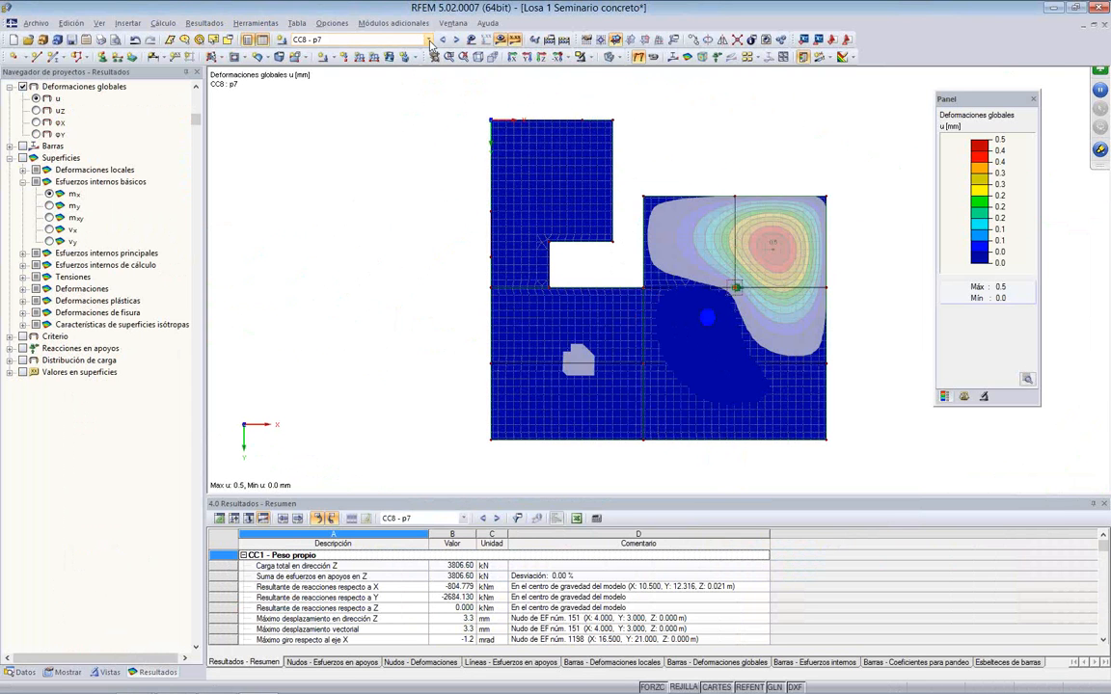
left_click(428, 41)
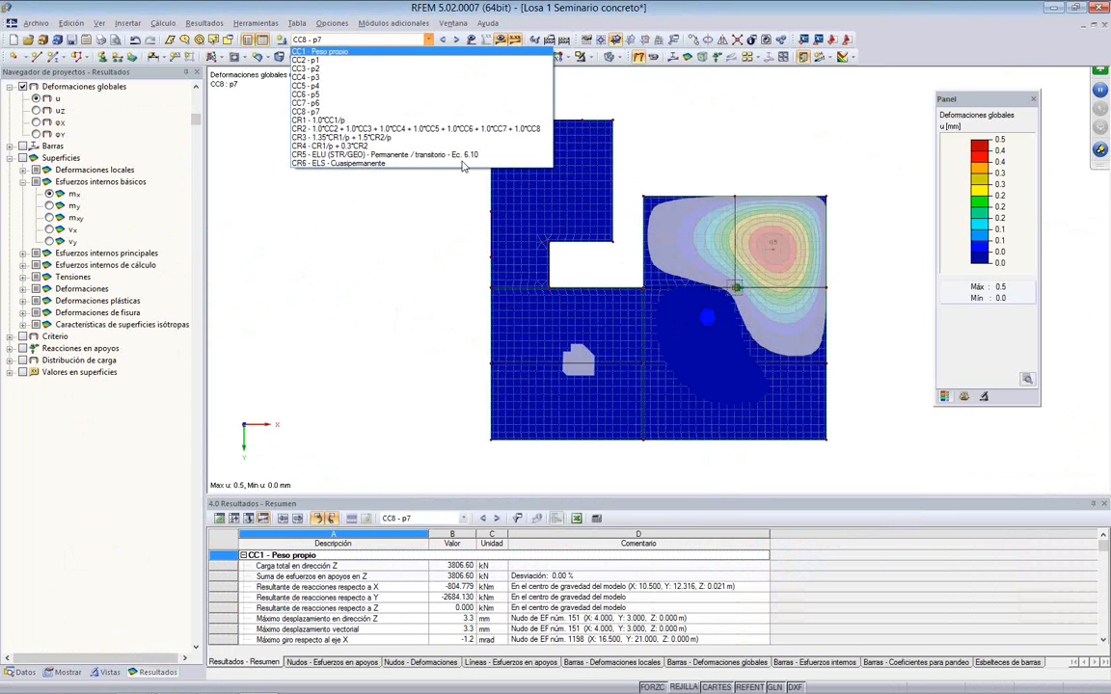
left_click(424, 53)
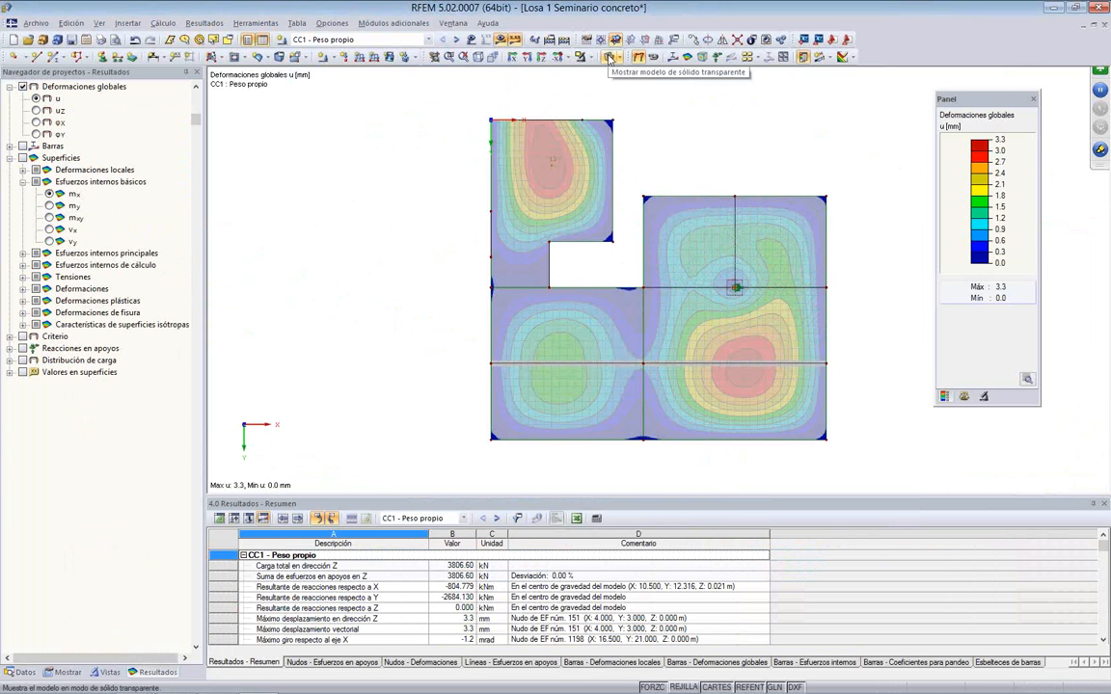
left_click(609, 58)
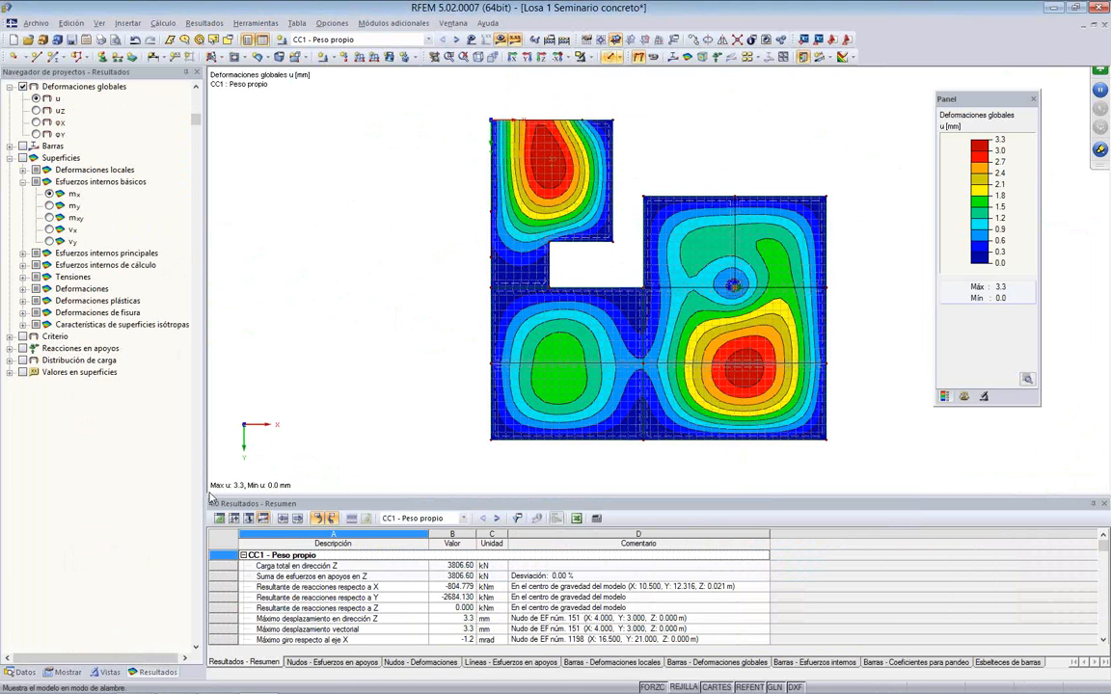
Step: Hide the FE mesh and set the display factor for deformations to 100
left_click(68, 672)
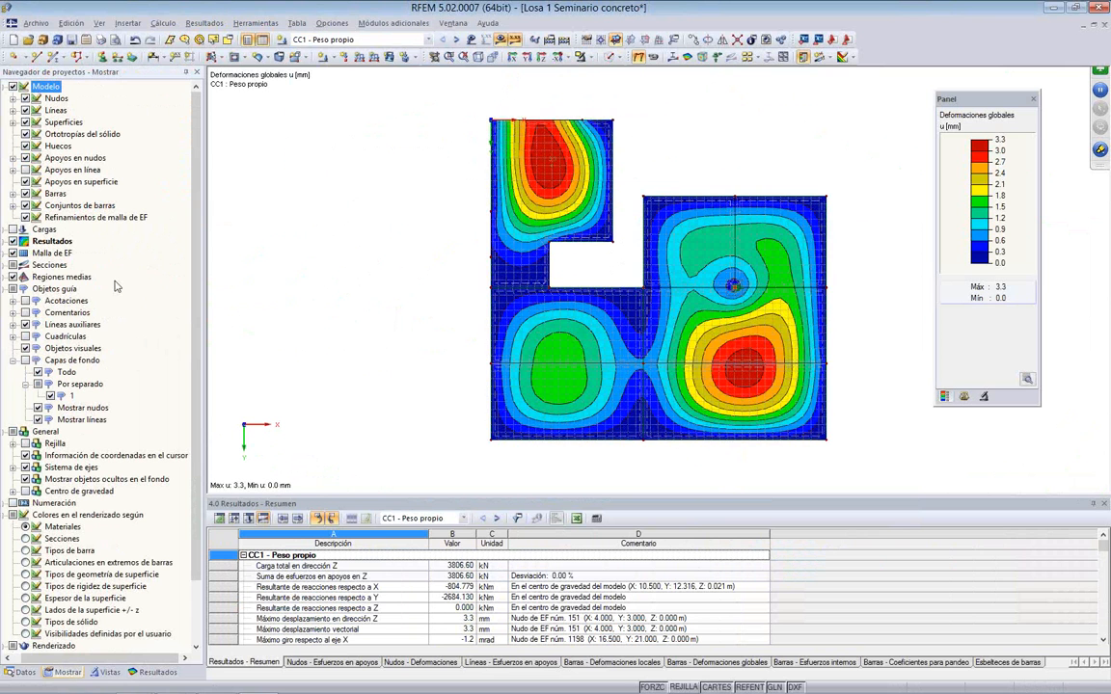
left_click(13, 253)
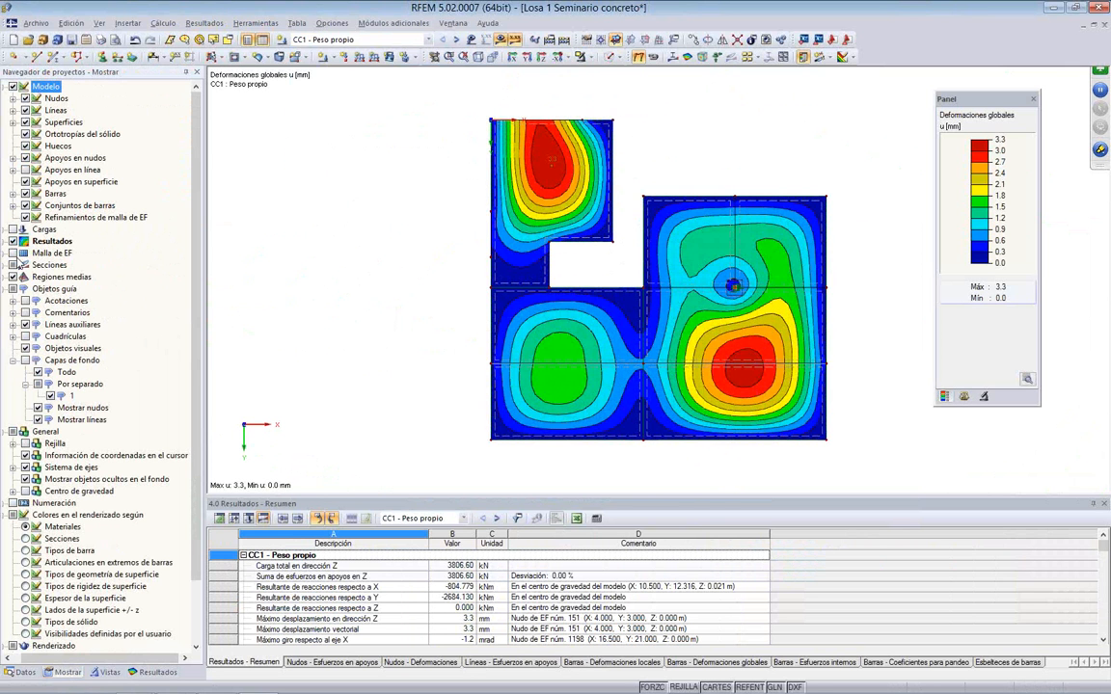
middle_click_drag(483, 389, 579, 414, "ctrl")
left_click(964, 396)
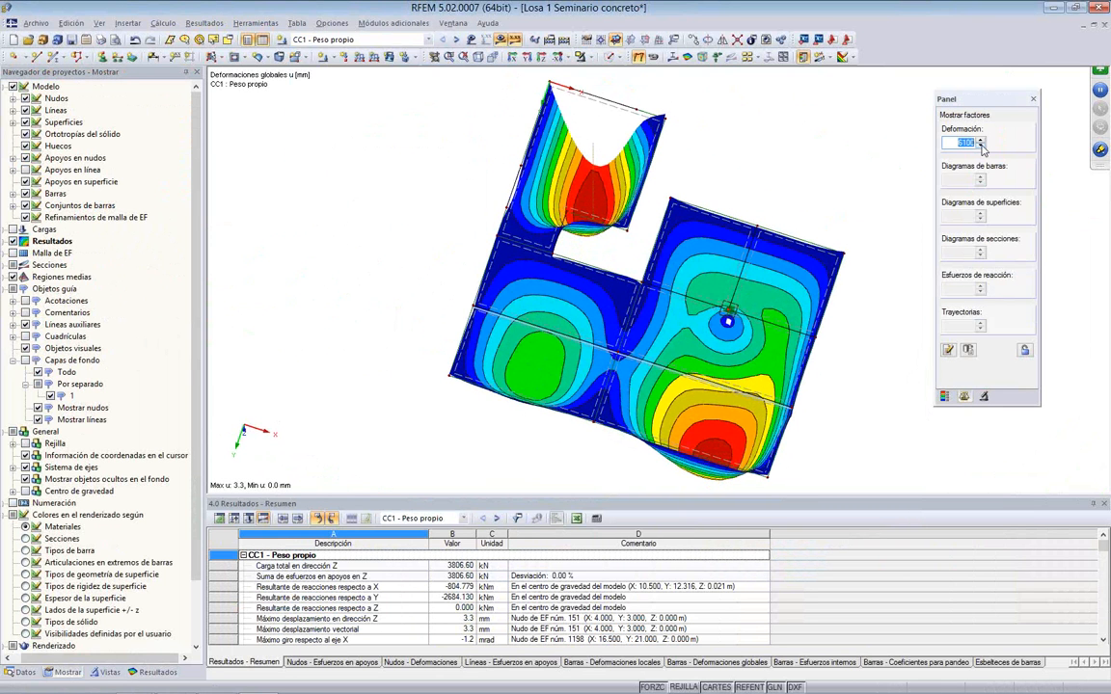
type("100")
key("Return")
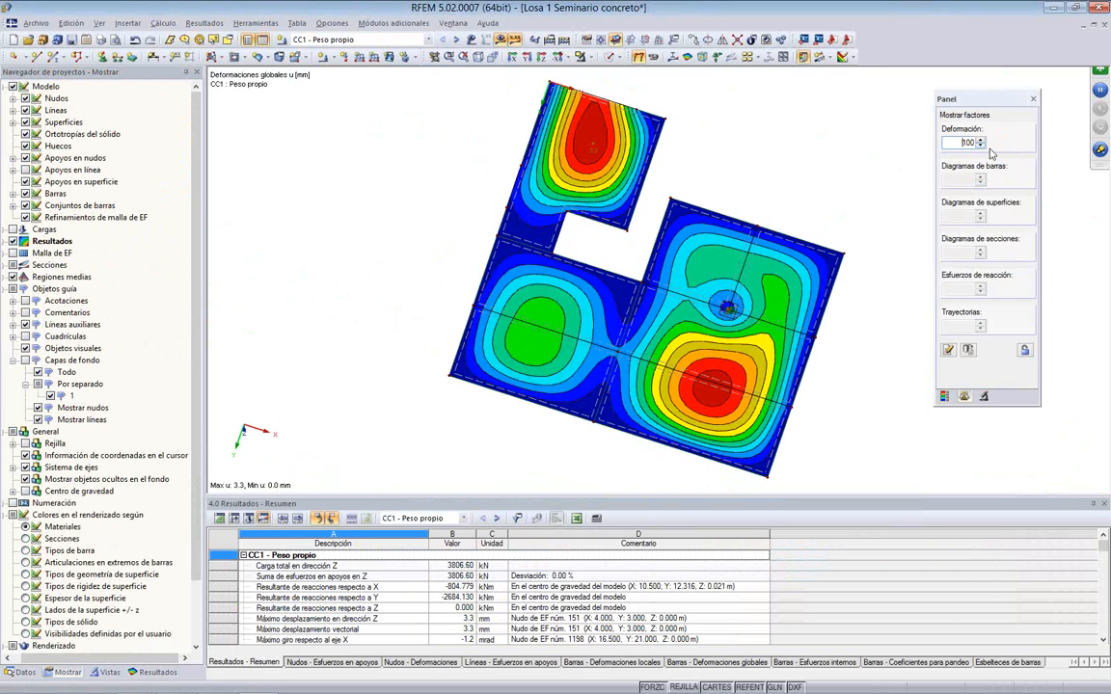
Step: Animate the slab's deformation in a side view, stop the animation and inspect the deformed slab from an oblique angle
middle_click_drag(663, 101, 338, 179, "ctrl")
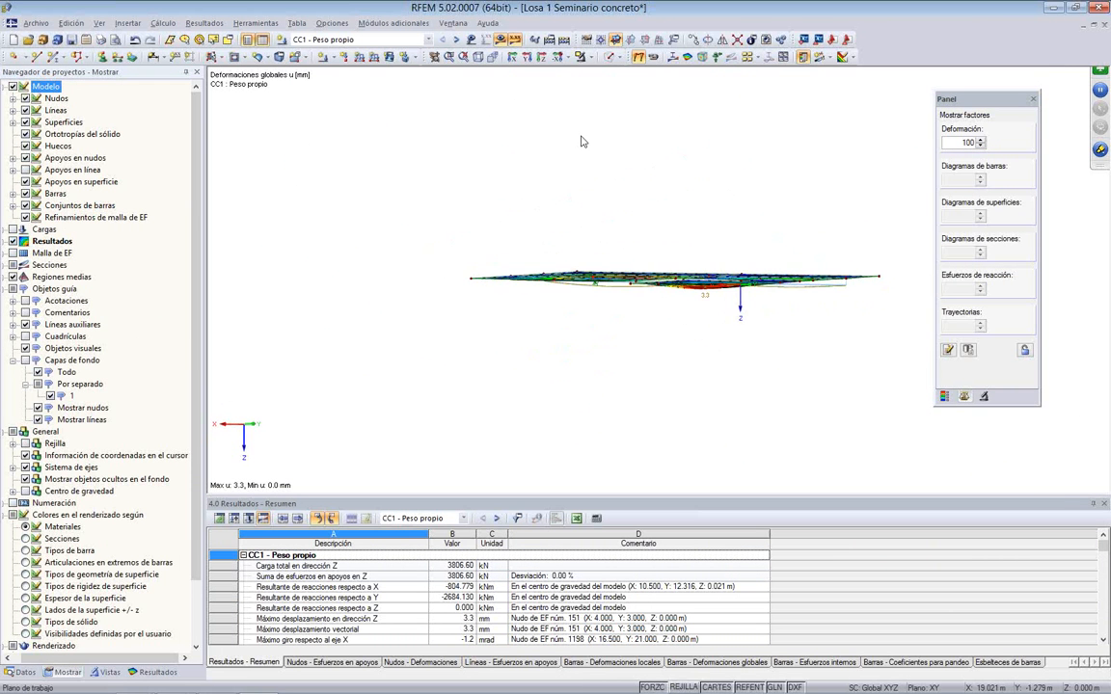
left_click(655, 56)
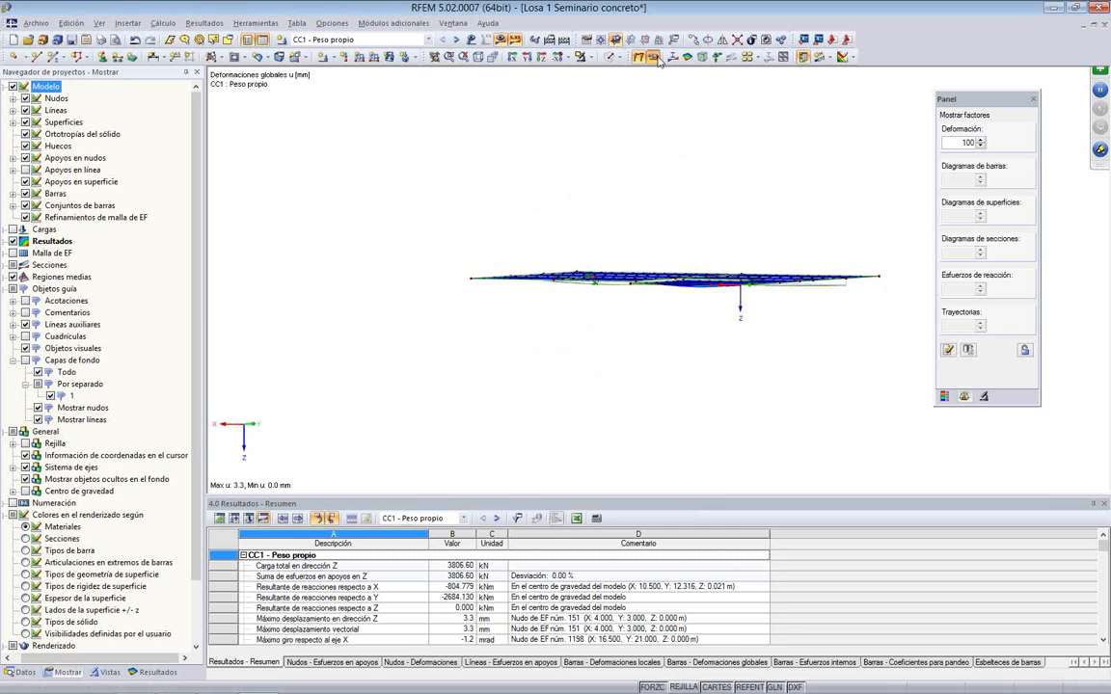
left_click(657, 57)
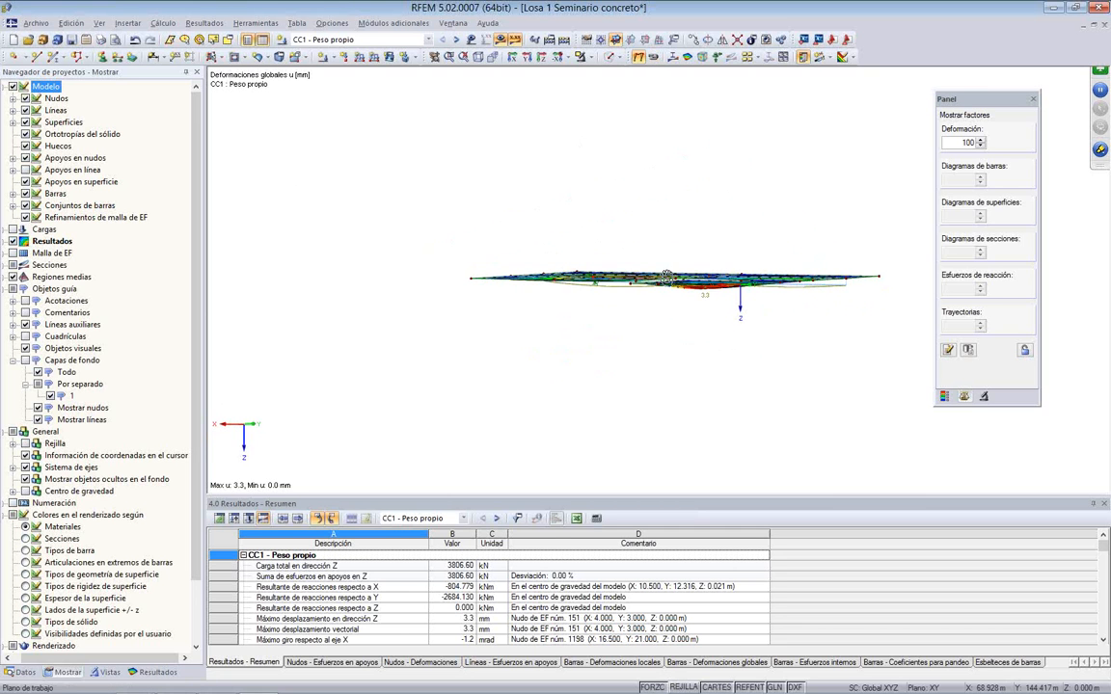
middle_click_drag(665, 277, 193, 366, "ctrl")
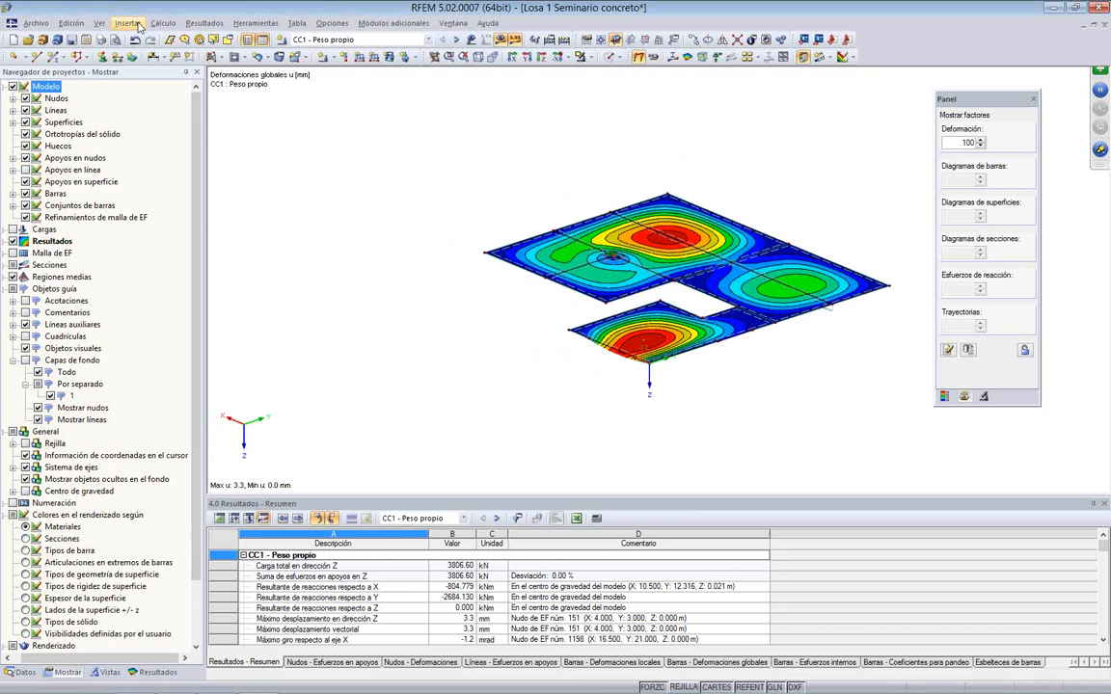
Step: Open the video file creation settings, accepting the OpenGL acceleration notice, and close them without recording
left_click(204, 23)
left_click(290, 487)
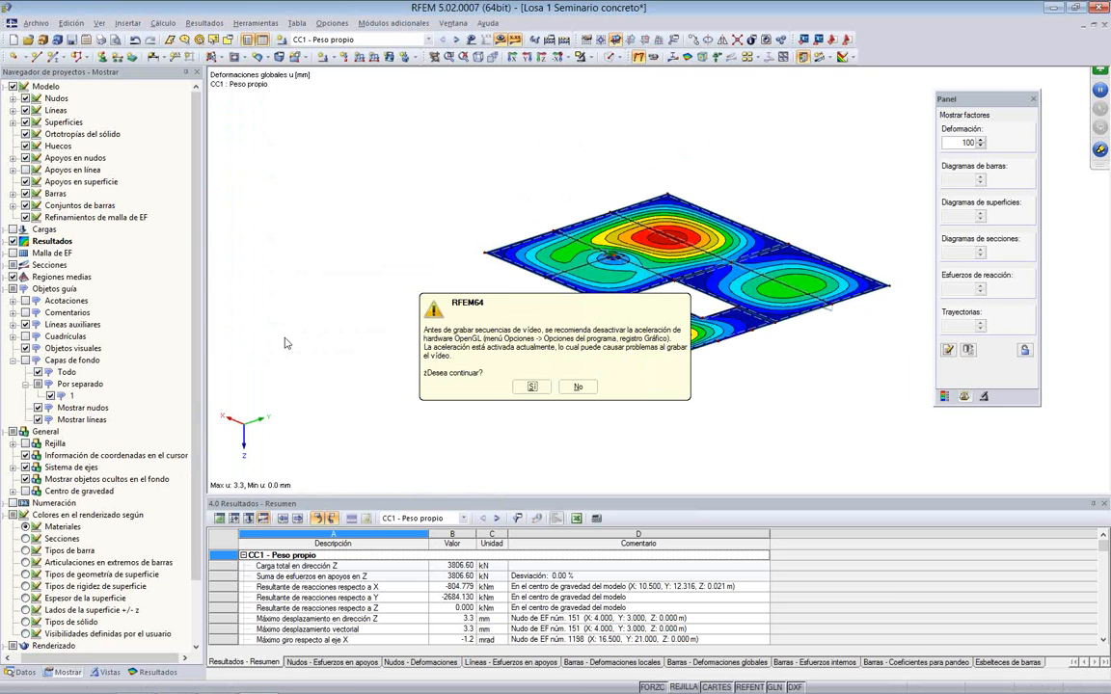
left_click(531, 388)
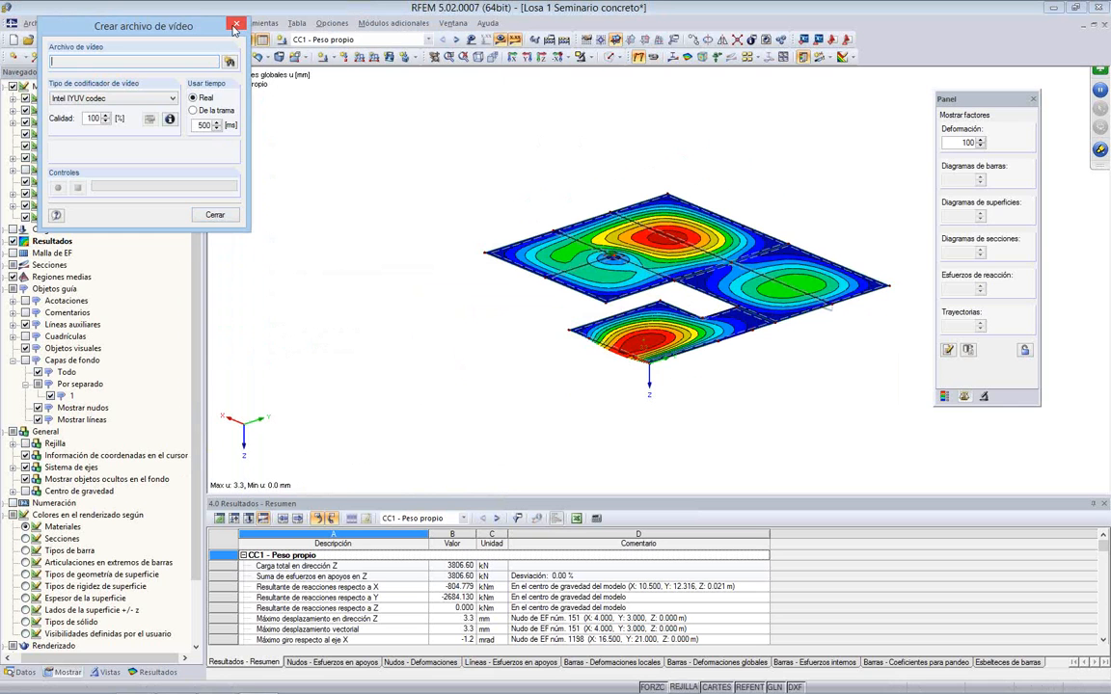
left_click(235, 25)
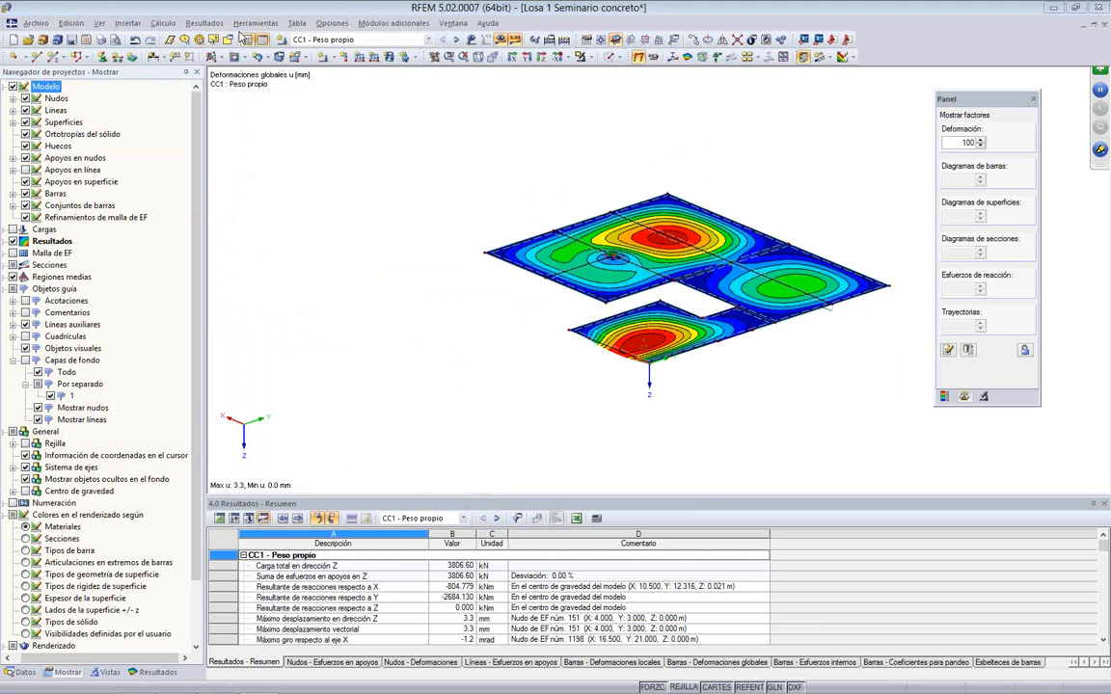
Step: Return to the view along Z and display the surfaces' basic internal force mx for CC1
middle_click_drag(518, 172, 429, 152)
left_click(542, 57)
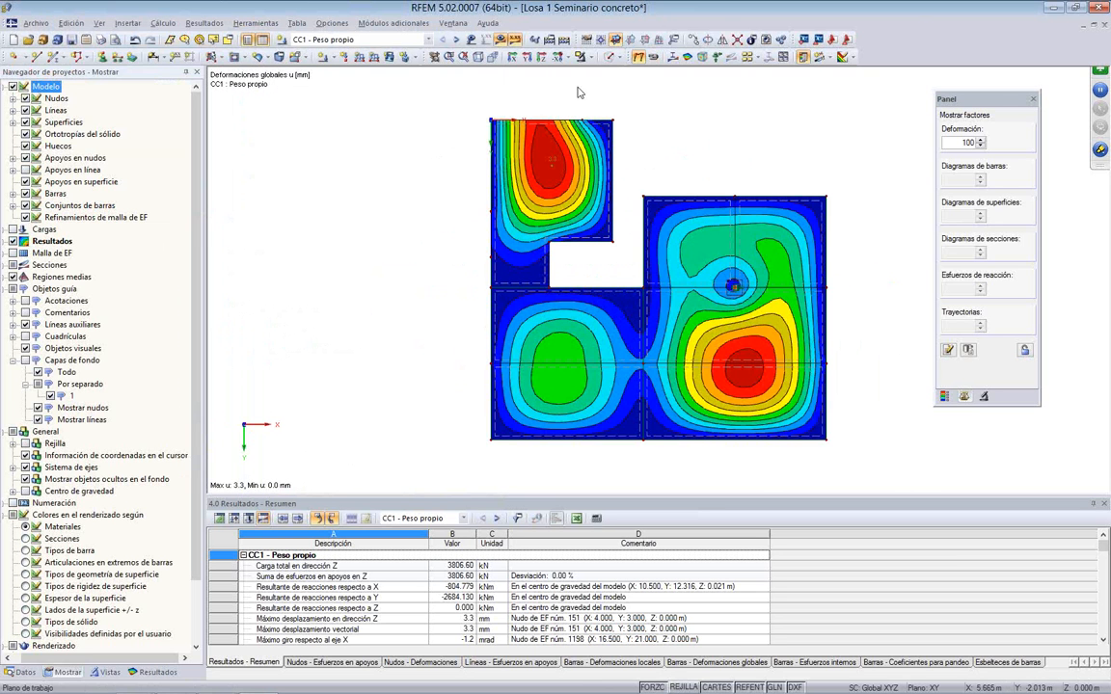
left_click(684, 58)
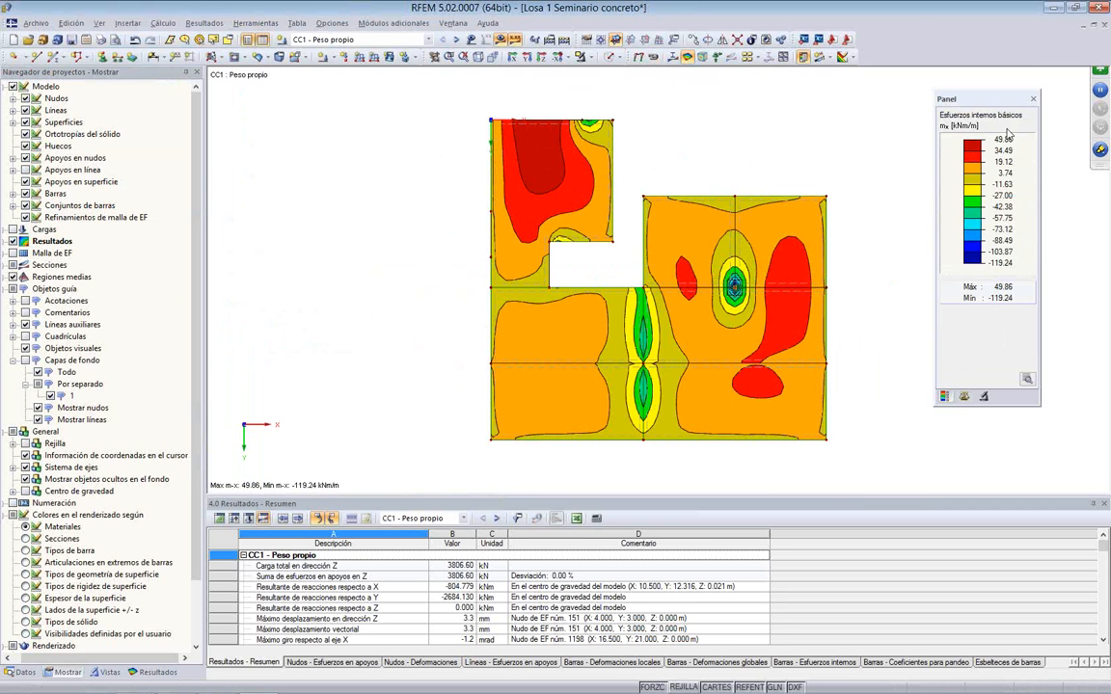
middle_click_drag(838, 161, 789, 158)
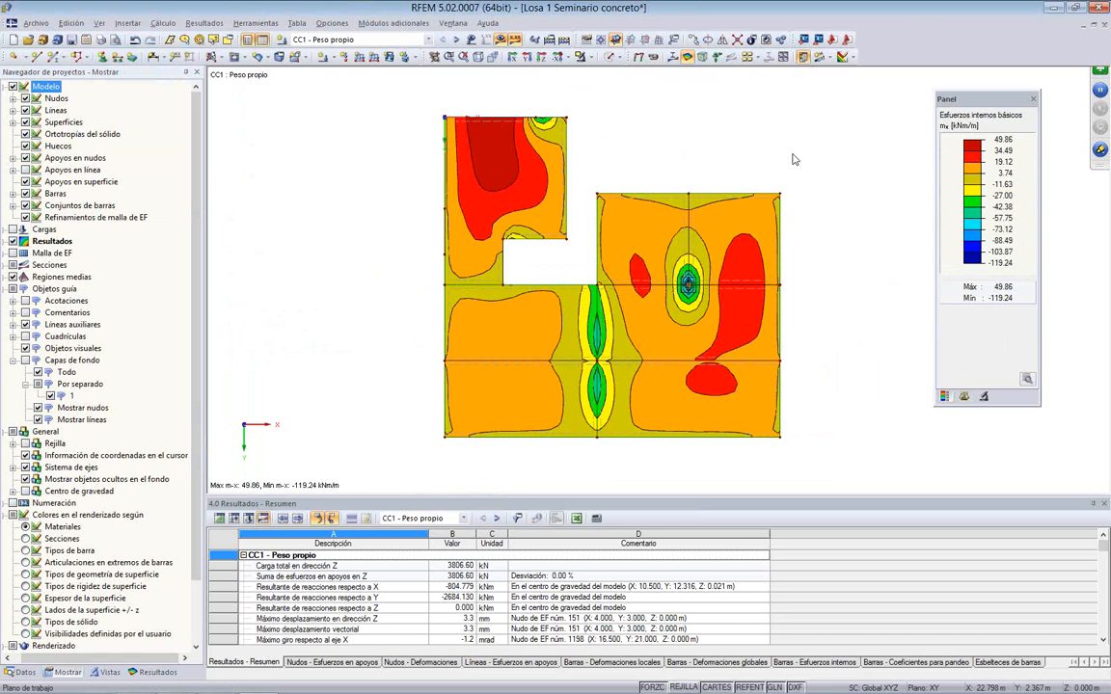
scroll(758, 160, "up", 1)
scroll(739, 160, "down", 1)
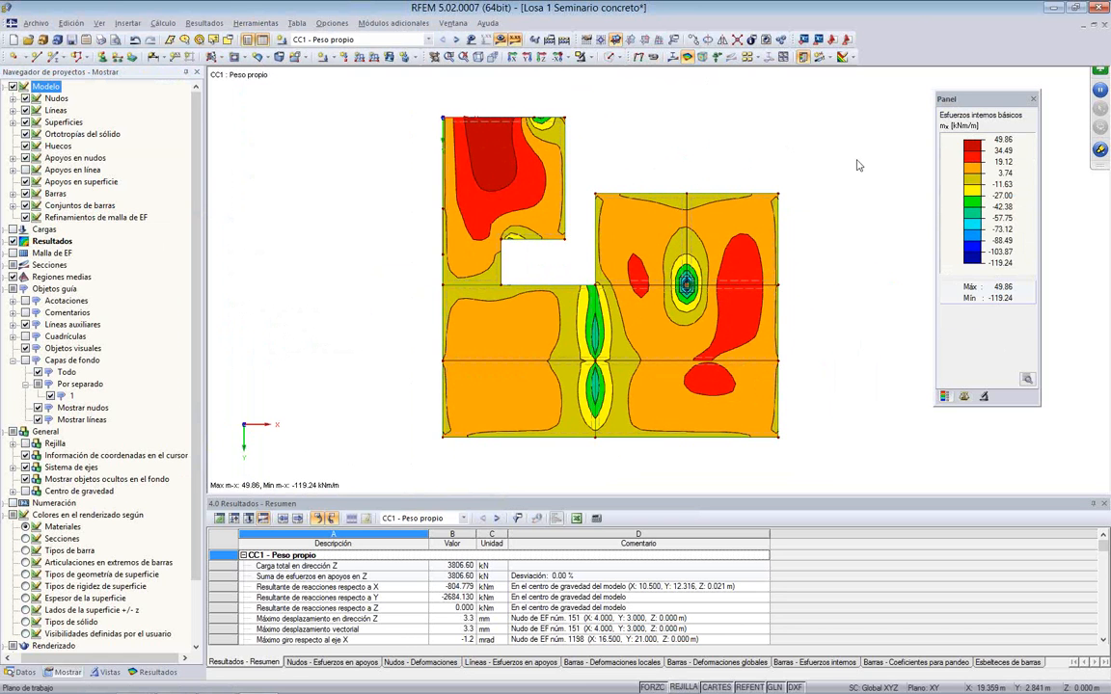
Step: Display the result values on the surfaces, showing only the minimum and maximum mx extremes of all surfaces
left_click(155, 672)
left_click(9, 373)
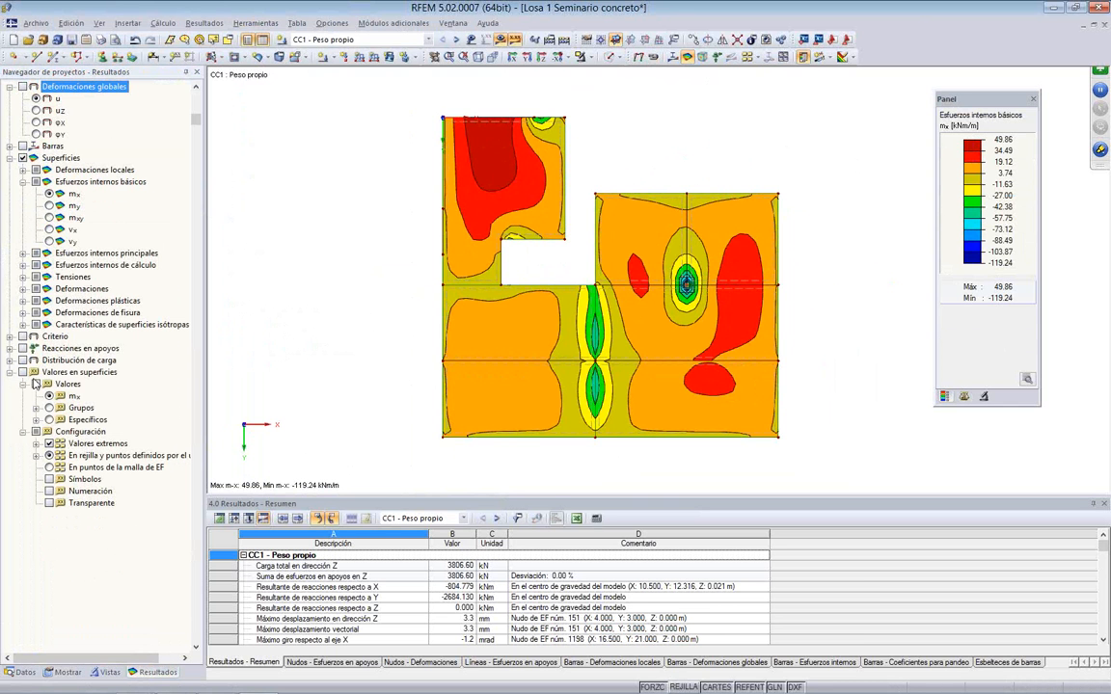
left_click(36, 443)
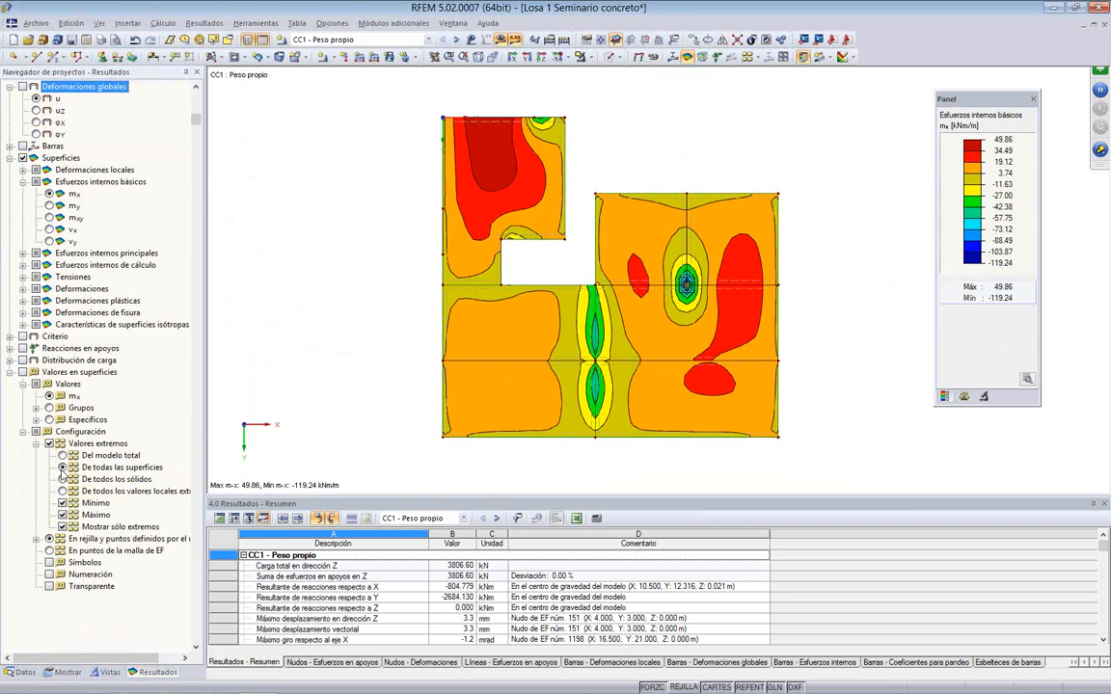
scroll(562, 286, "up", 2)
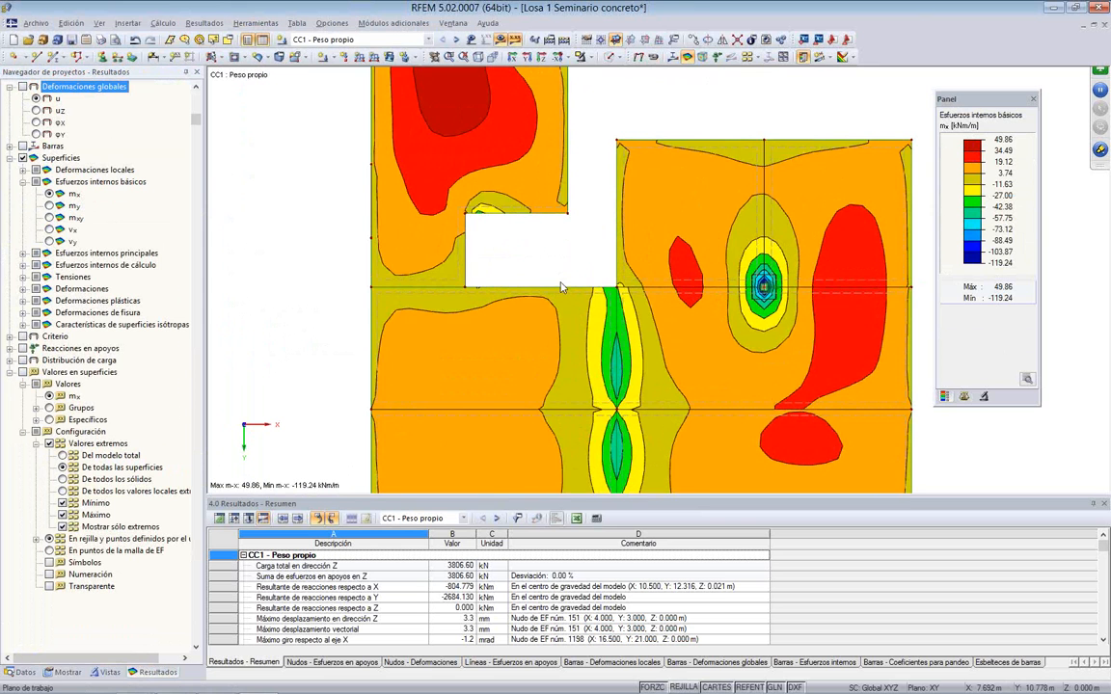
scroll(562, 287, "down", 2)
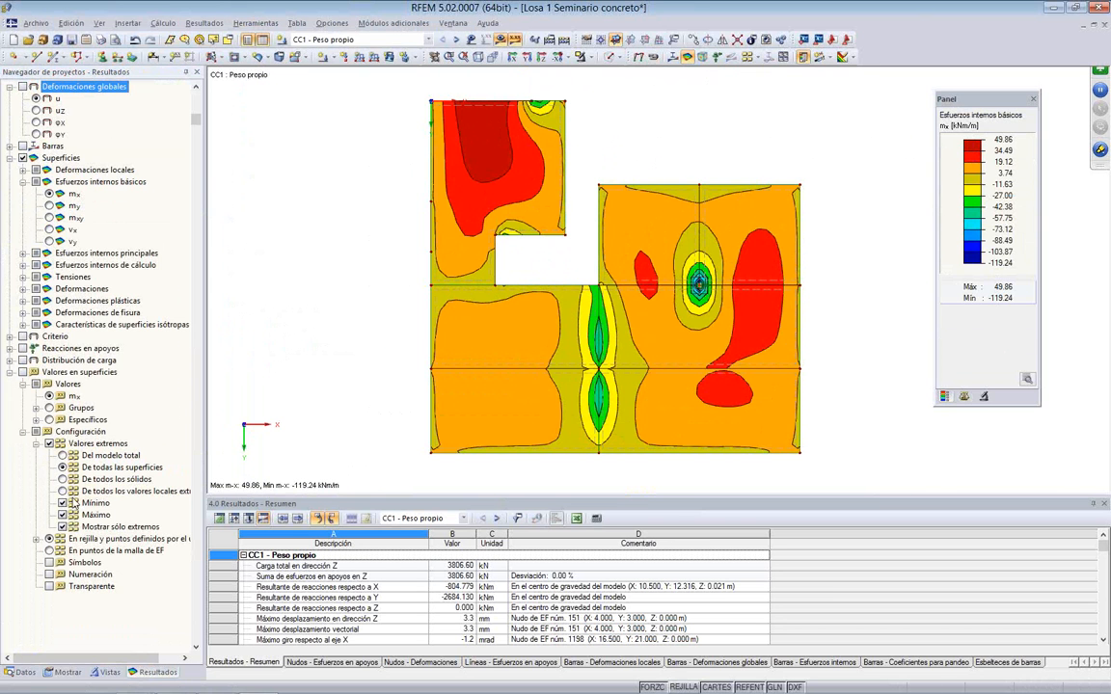
left_click(64, 527)
left_click(64, 528)
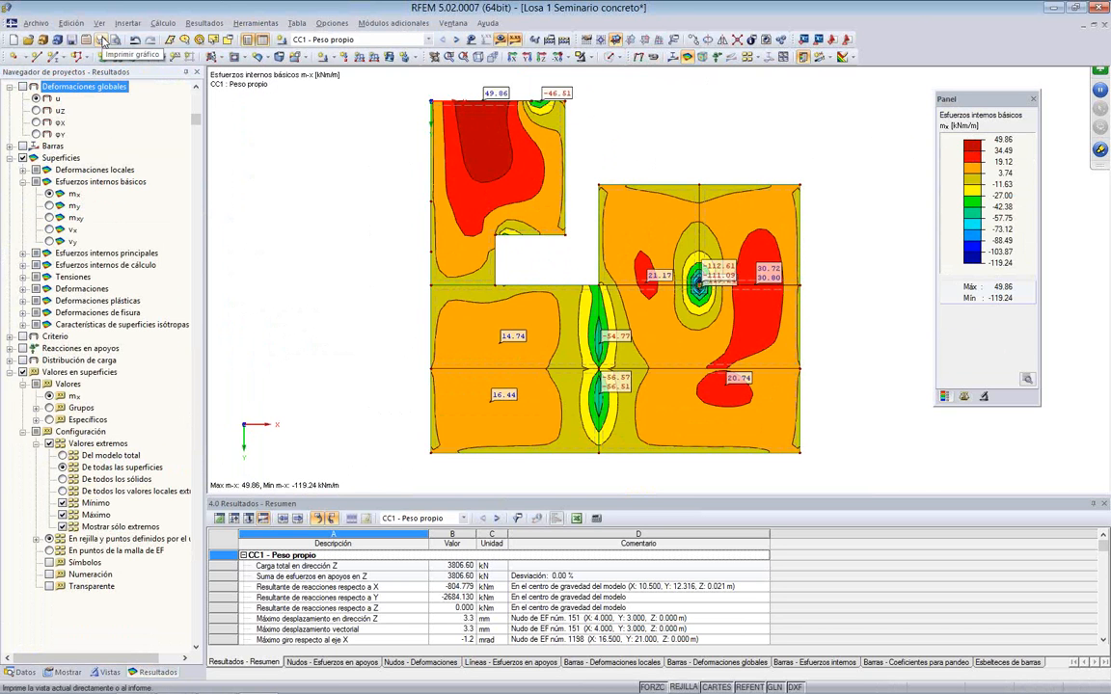
Step: Review the mx results of the load cases from CC2 p1 to CC7 p6 and return to CC1
left_click(457, 40)
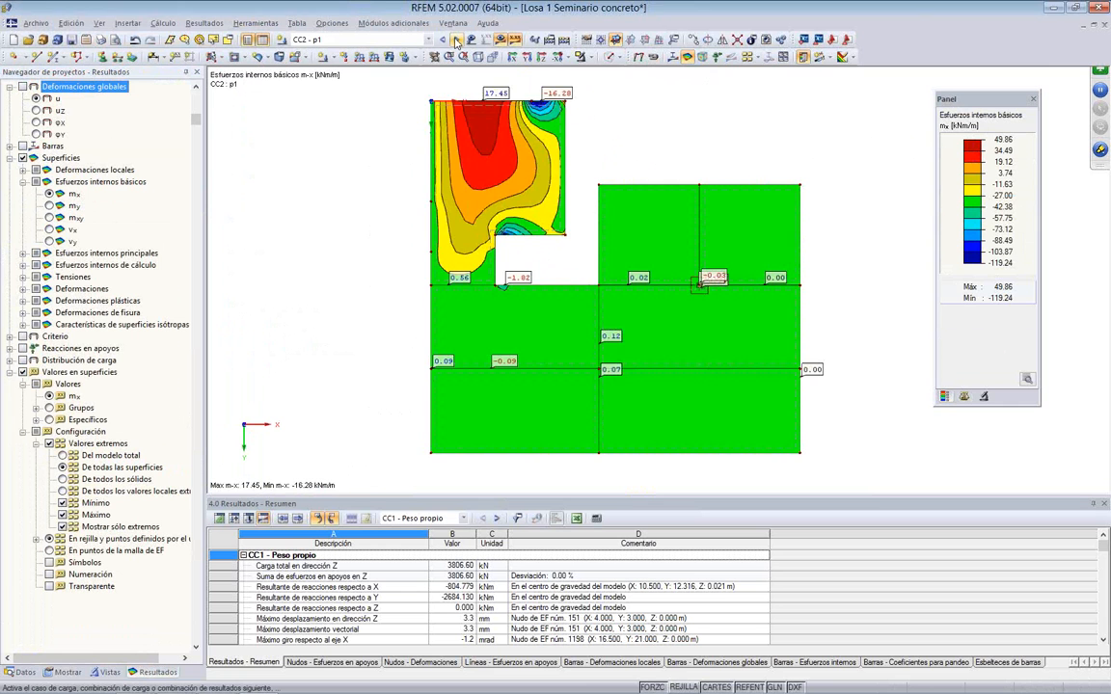
double_click(457, 40)
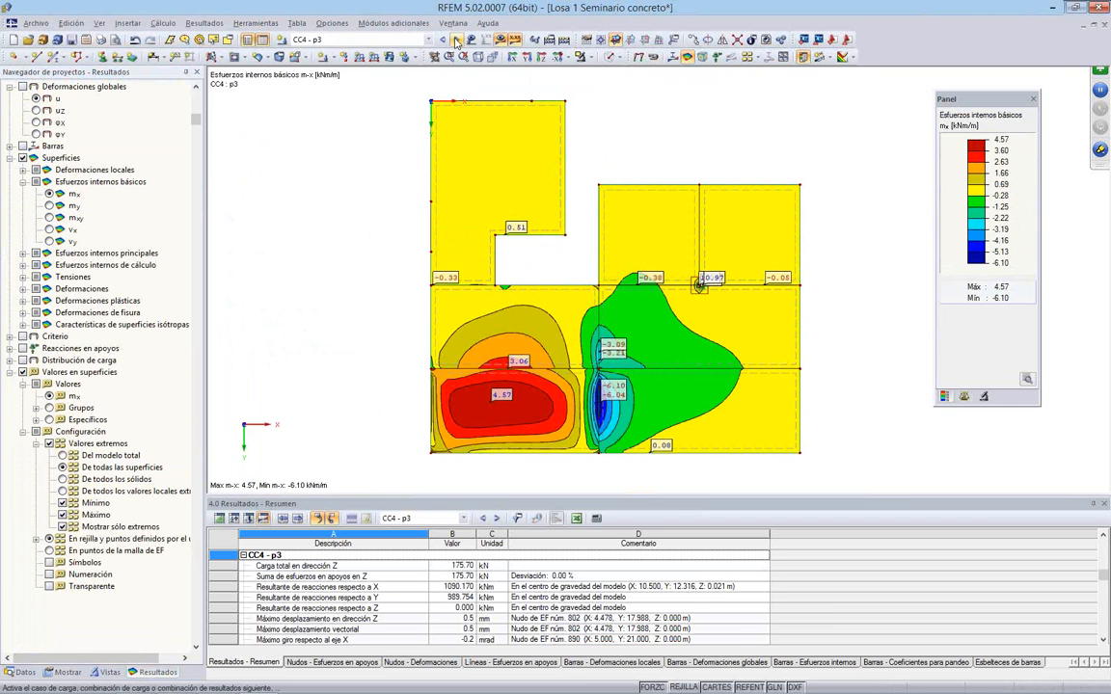
triple_click(457, 39)
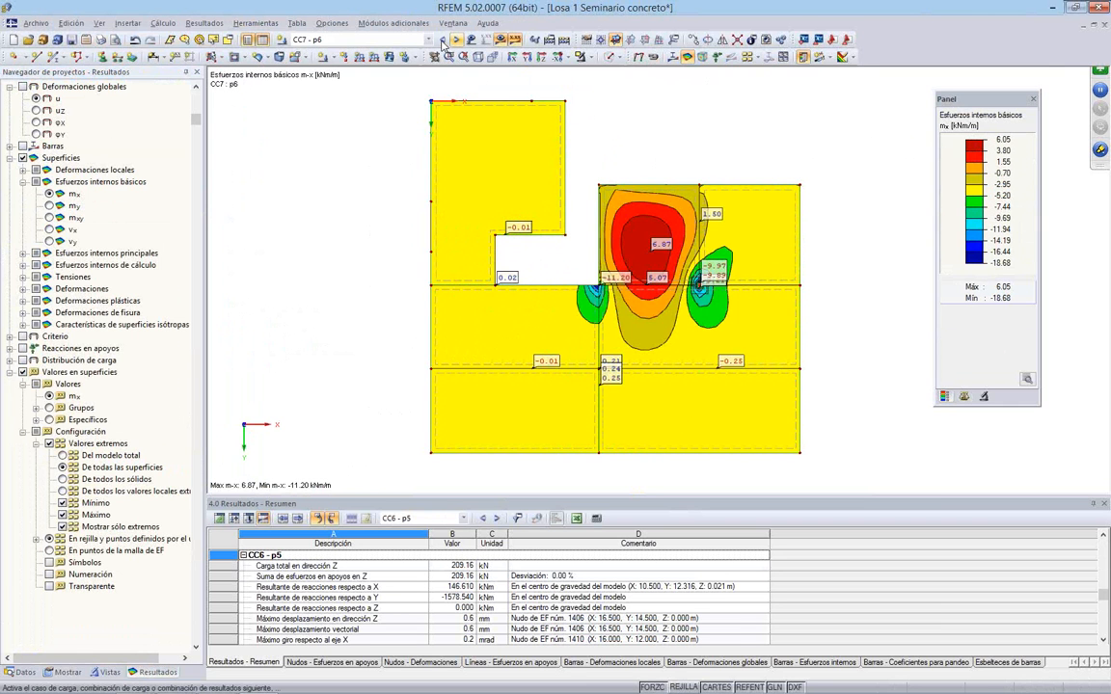
double_click(442, 40)
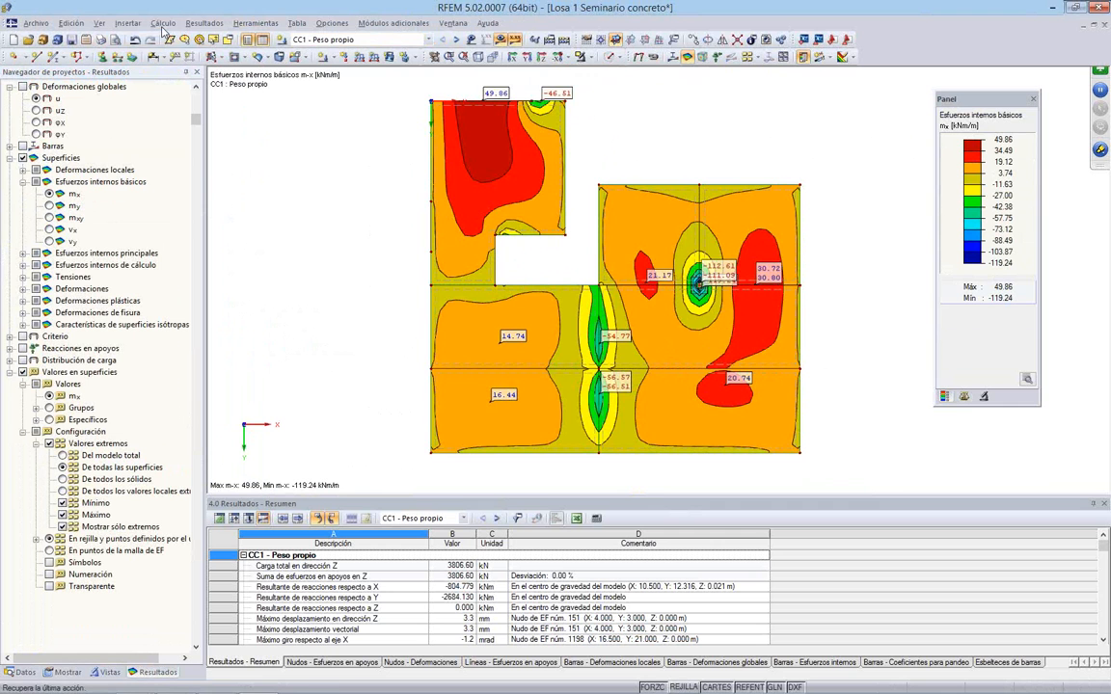
Step: Set up a graphic printout to the report as series printing, without showing the report on acceptance, and open the series settings
left_click(101, 41)
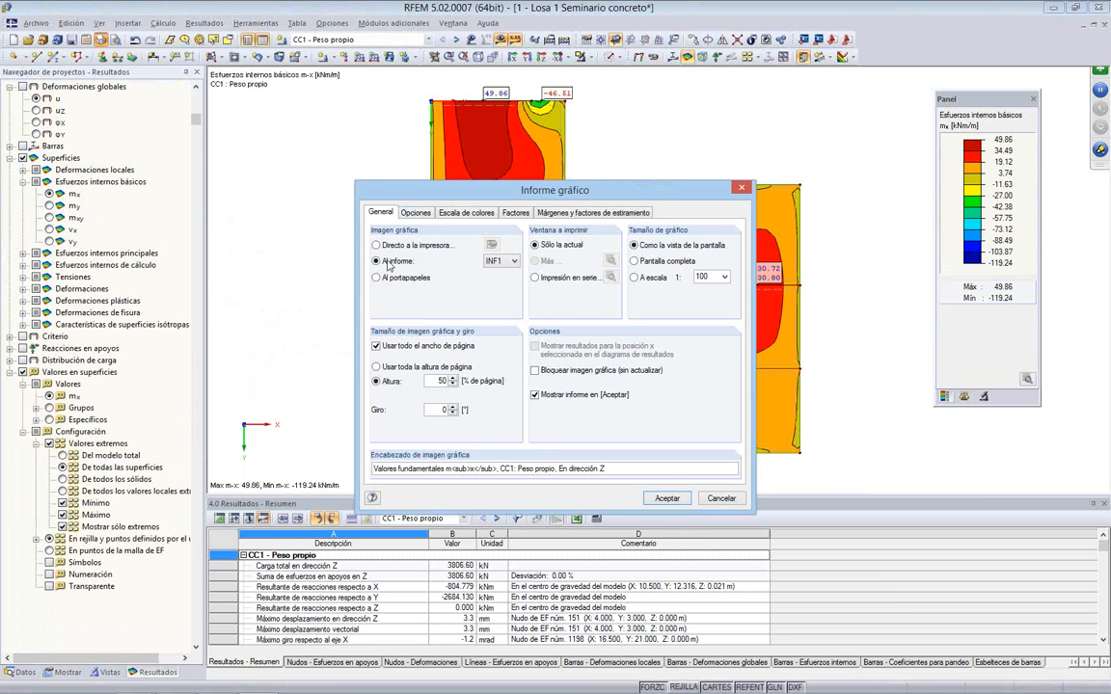
left_click(535, 395)
left_click(537, 276)
left_click(609, 277)
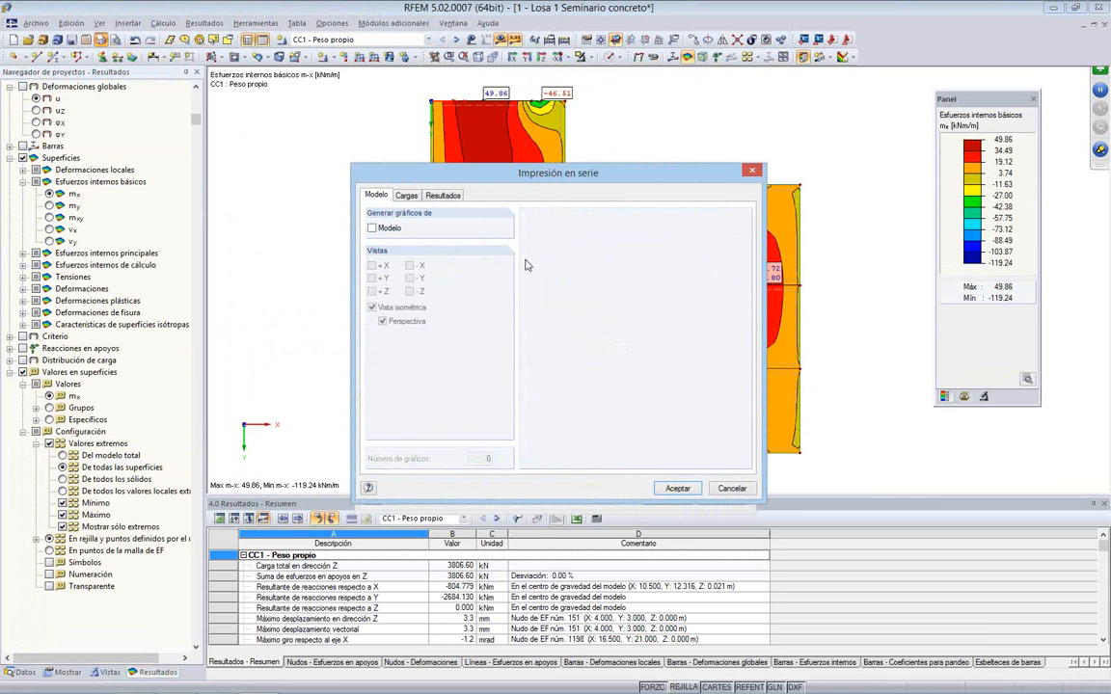
Step: Restrict the result graphics of the series printing to combinations CR5 ELU (STR/GEO) - Permanente / transitorio and CR6 ELS - Cuasipermanente
left_click(435, 196)
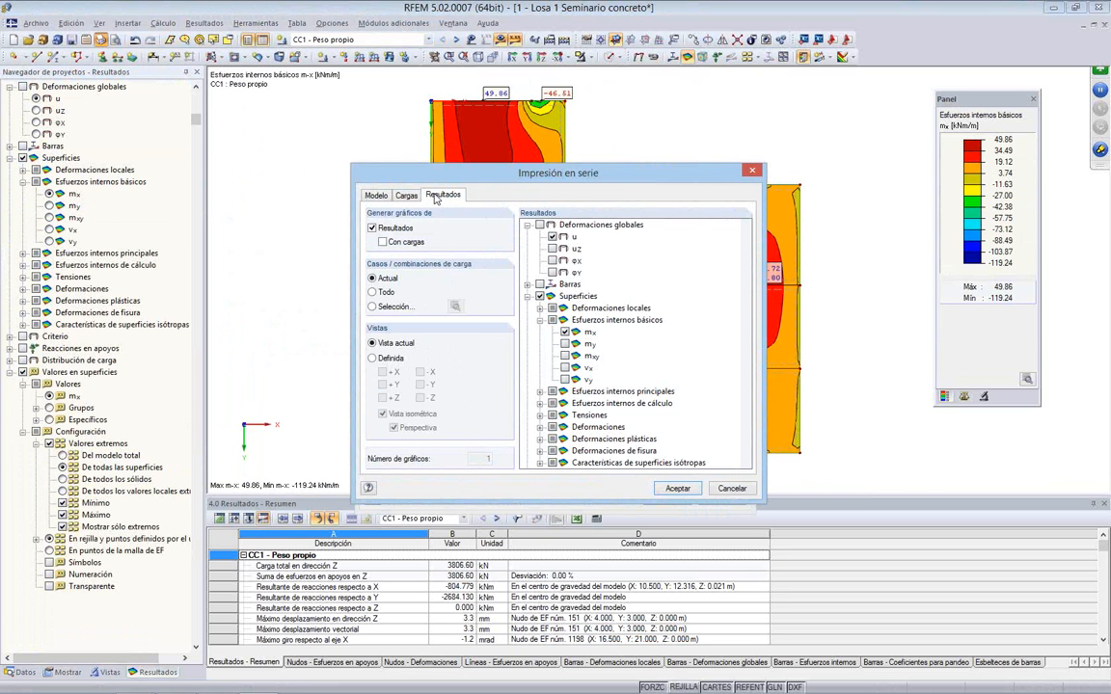
left_click(382, 242)
left_click(383, 242)
left_click(373, 307)
left_click(455, 307)
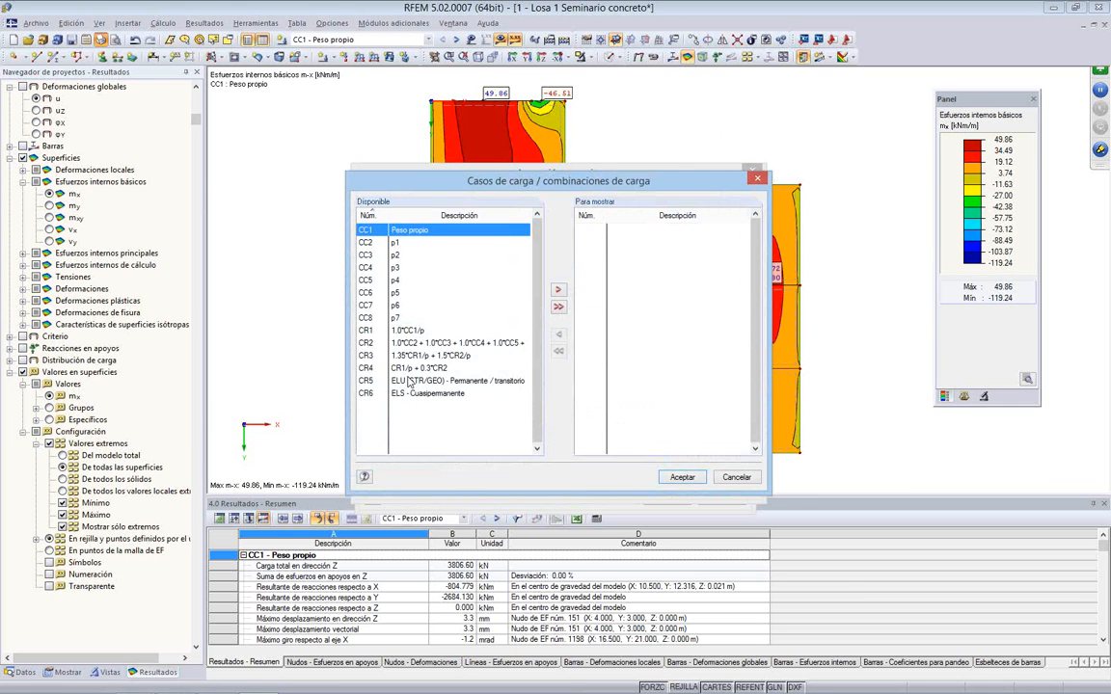
left_click(405, 381)
left_click(558, 289)
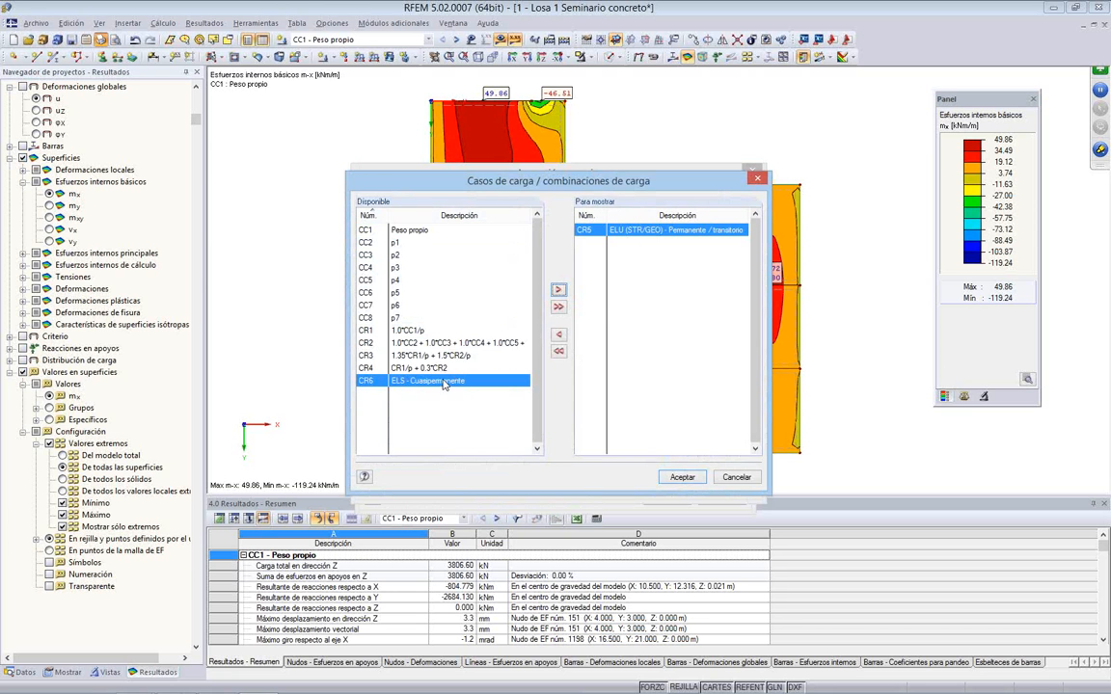
left_click(557, 289)
left_click(682, 478)
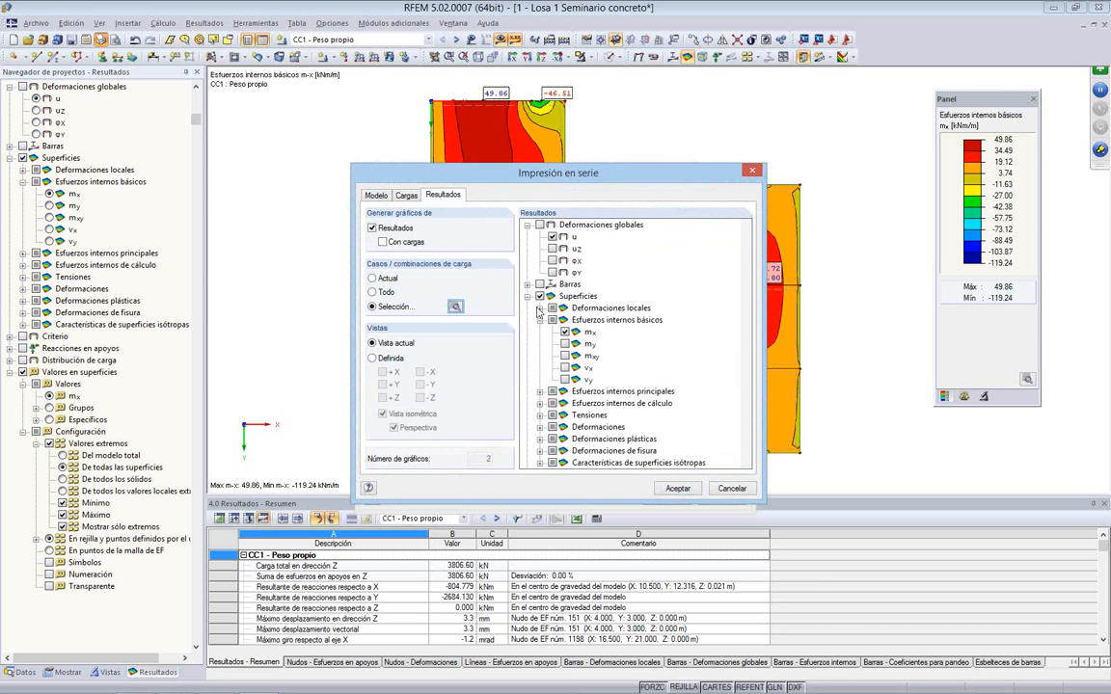
Step: Add the basic internal forces my, mxy, vx and vy to the series and send the graphics to report INF1
left_click(565, 343)
left_click(565, 356)
left_click(565, 368)
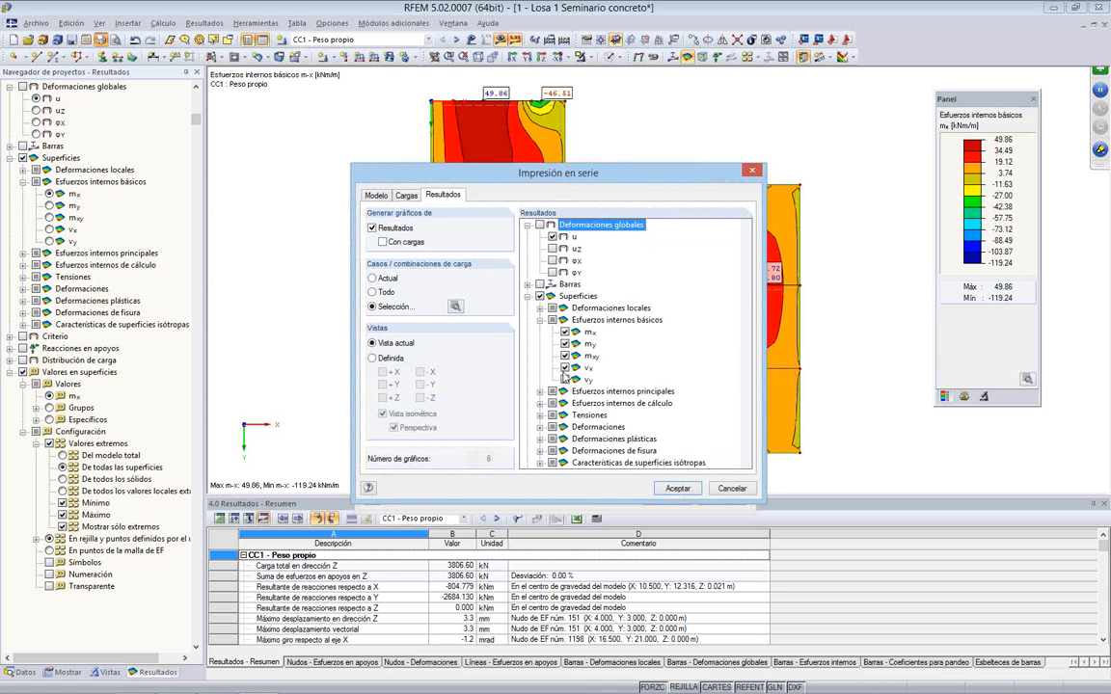
left_click(565, 379)
left_click(677, 488)
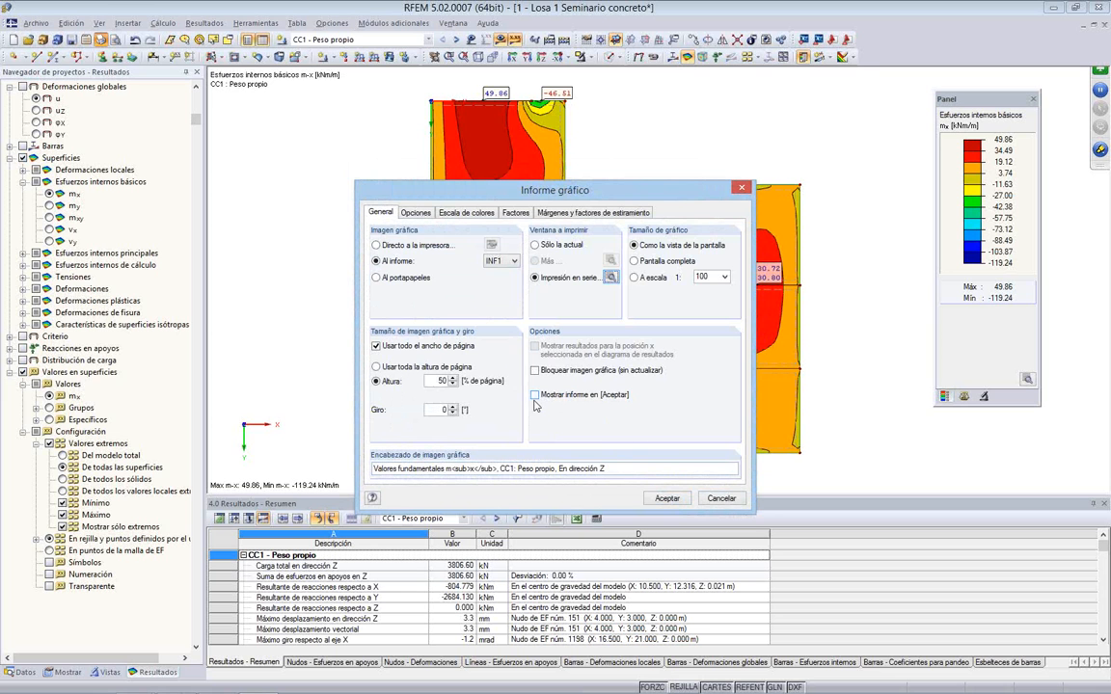
left_click(657, 499)
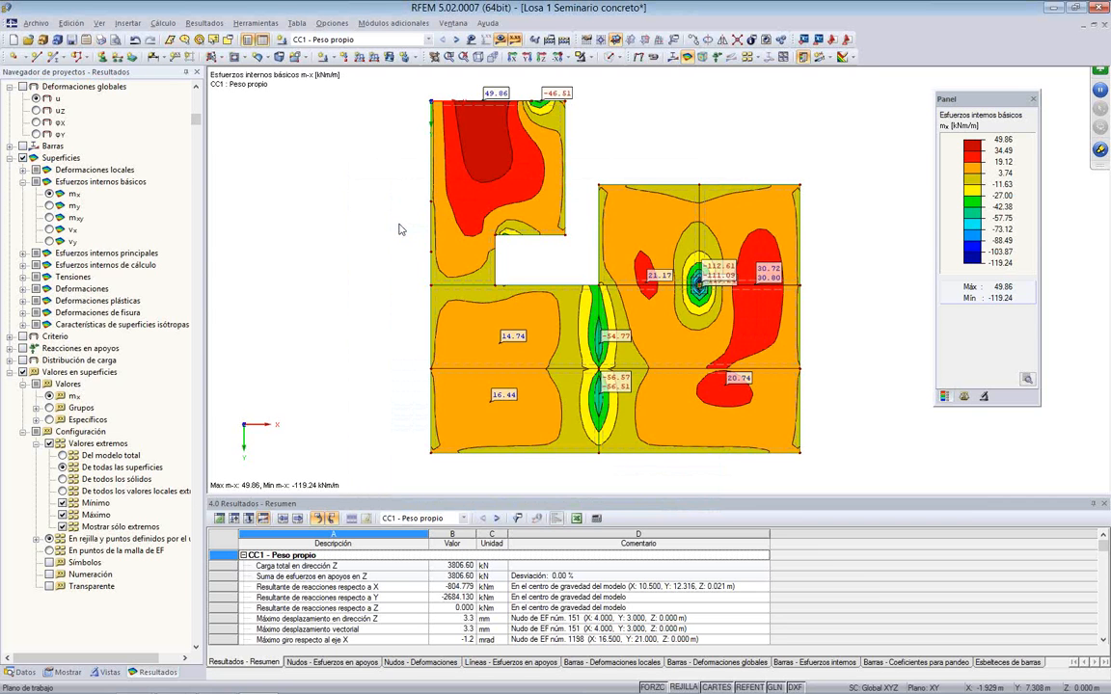
Step: Display only the CC1 support reactions without surface results or values, inspect them in 3D and return to the view along Z
left_click(690, 58)
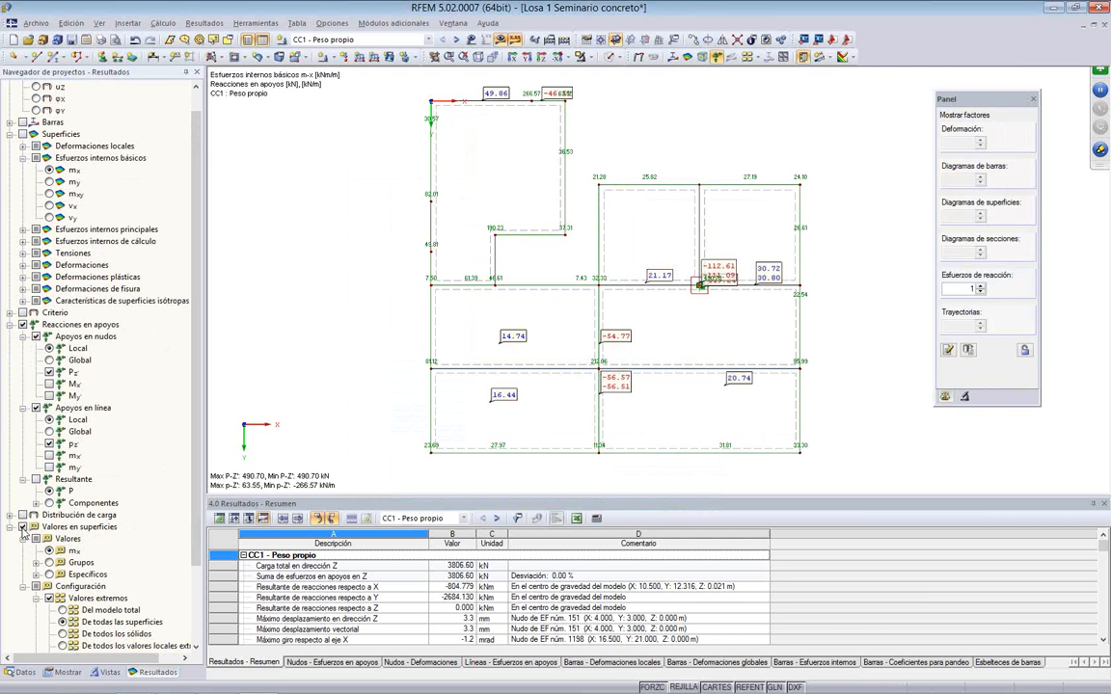
middle_click_drag(585, 178, 525, 232, "ctrl")
scroll(539, 249, "up", 1)
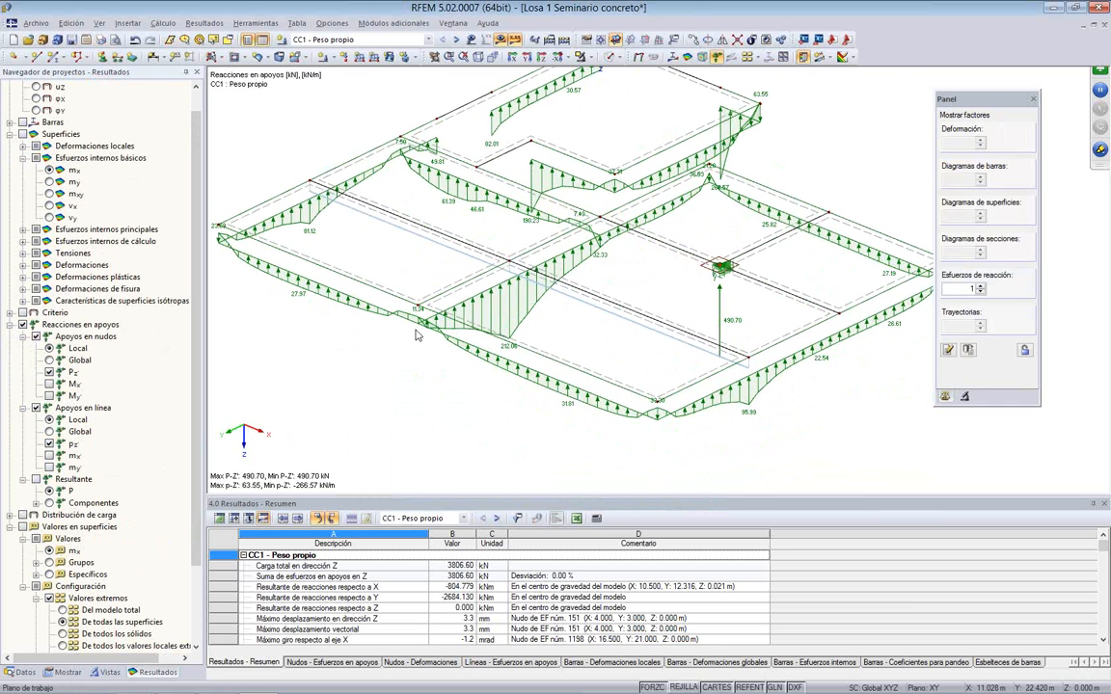
scroll(376, 299, "down", 1)
middle_click_drag(338, 130, 352, 135, "ctrl")
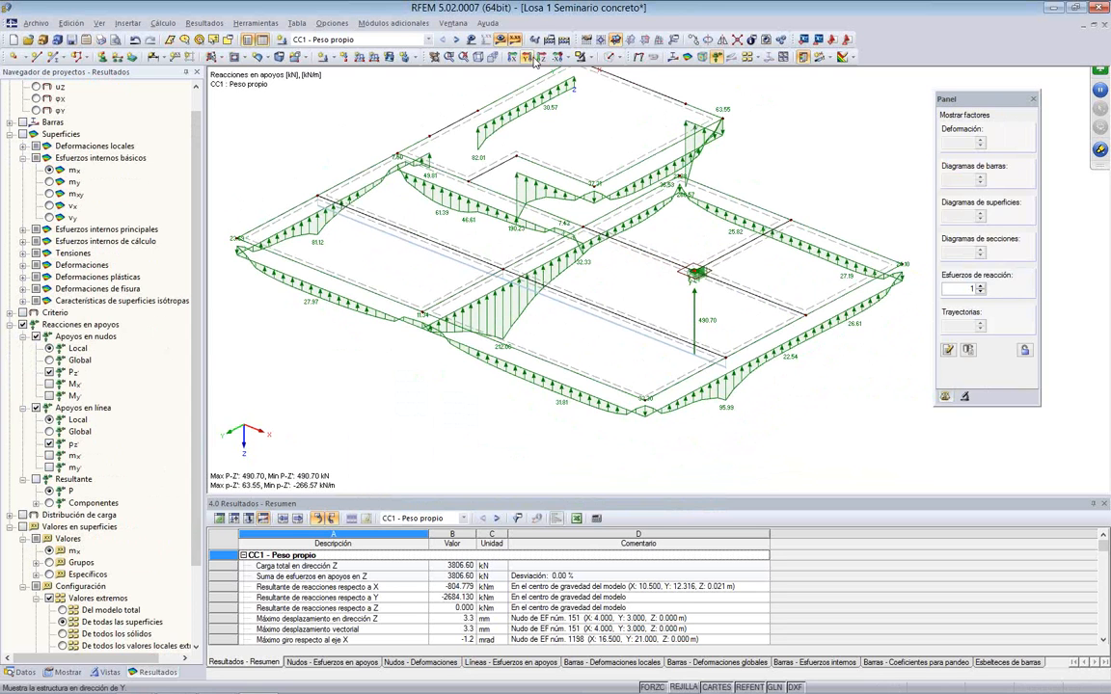
left_click(541, 58)
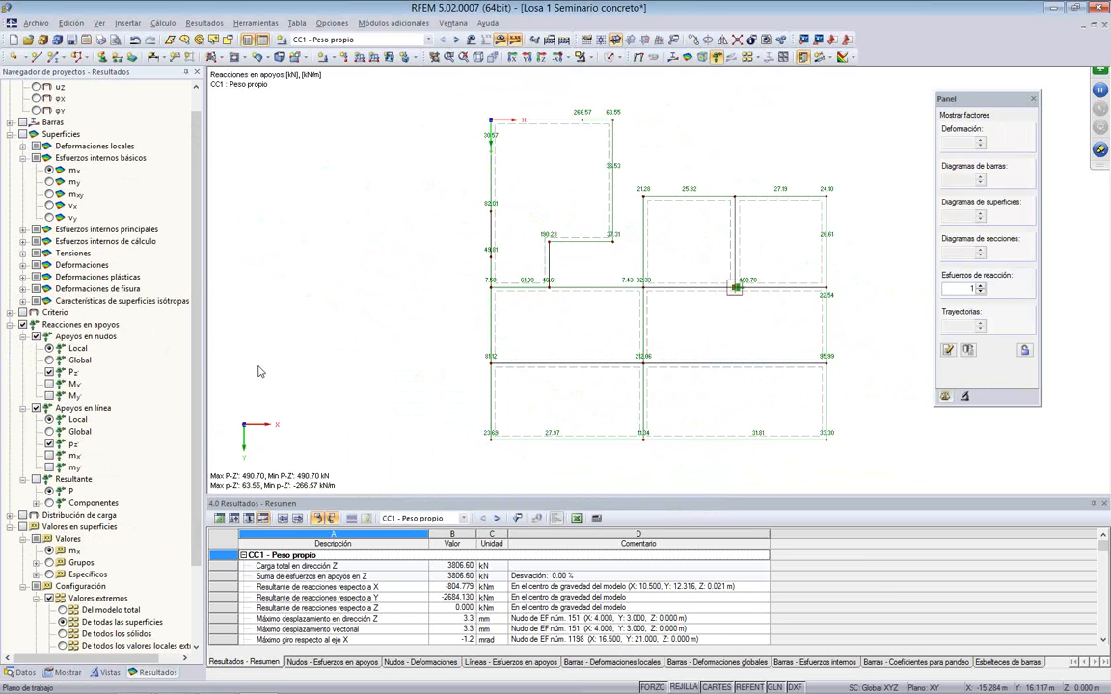
Step: Set the support reaction diagrams to be plotted in the XY plane
left_click(66, 672)
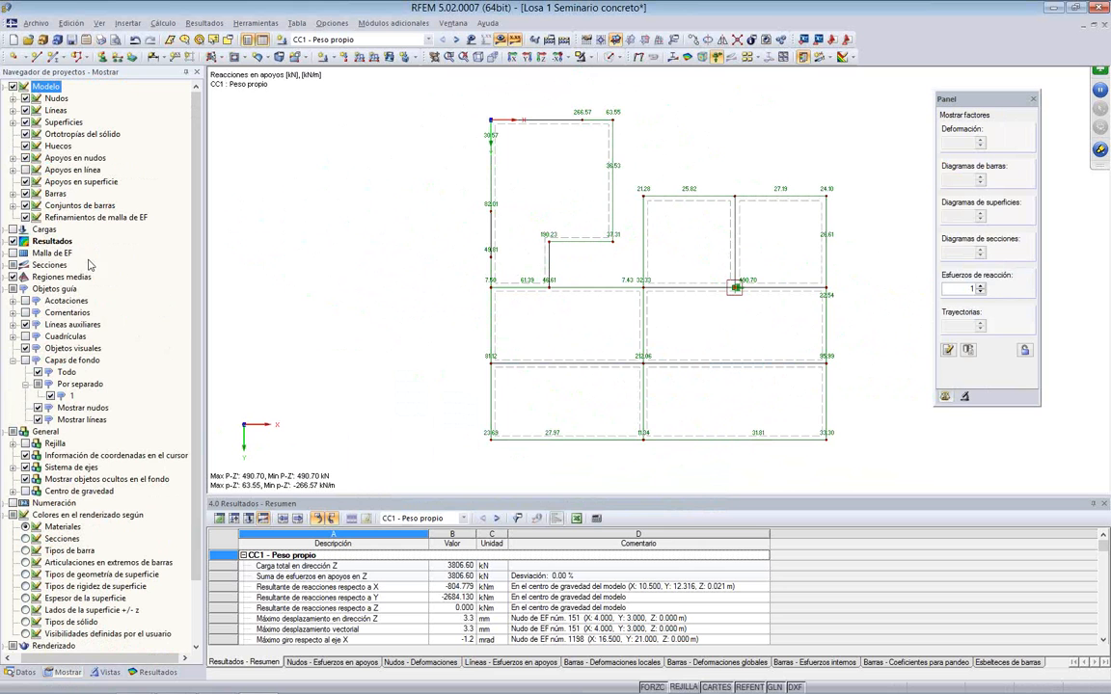
left_click_drag(95, 662, 87, 662)
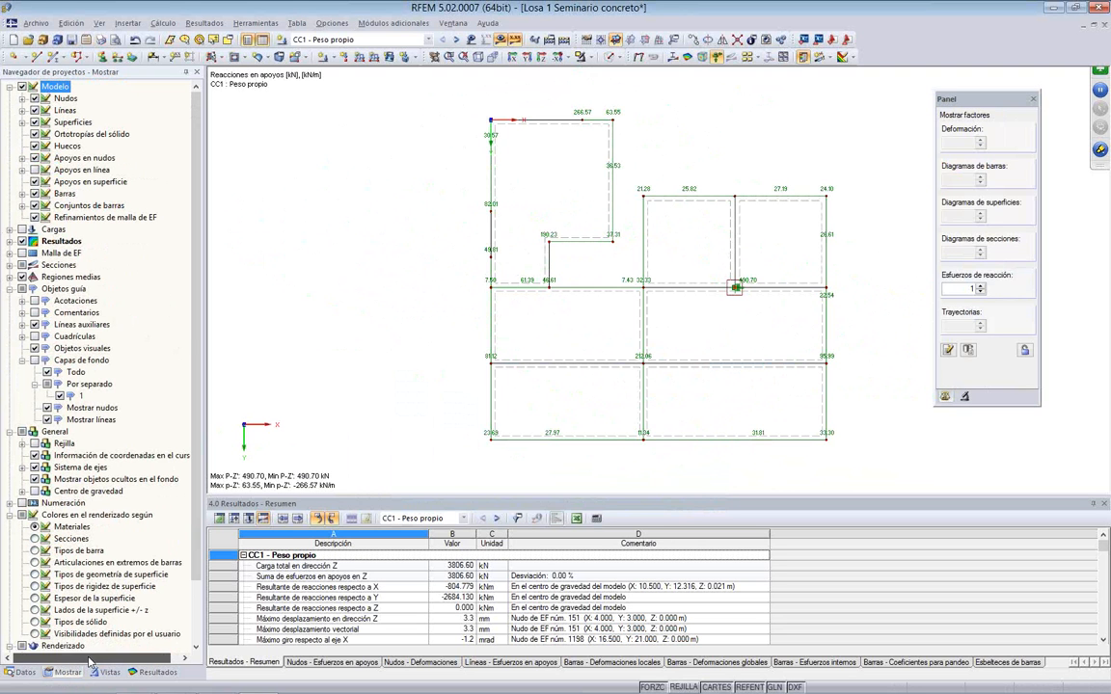
left_click(11, 241)
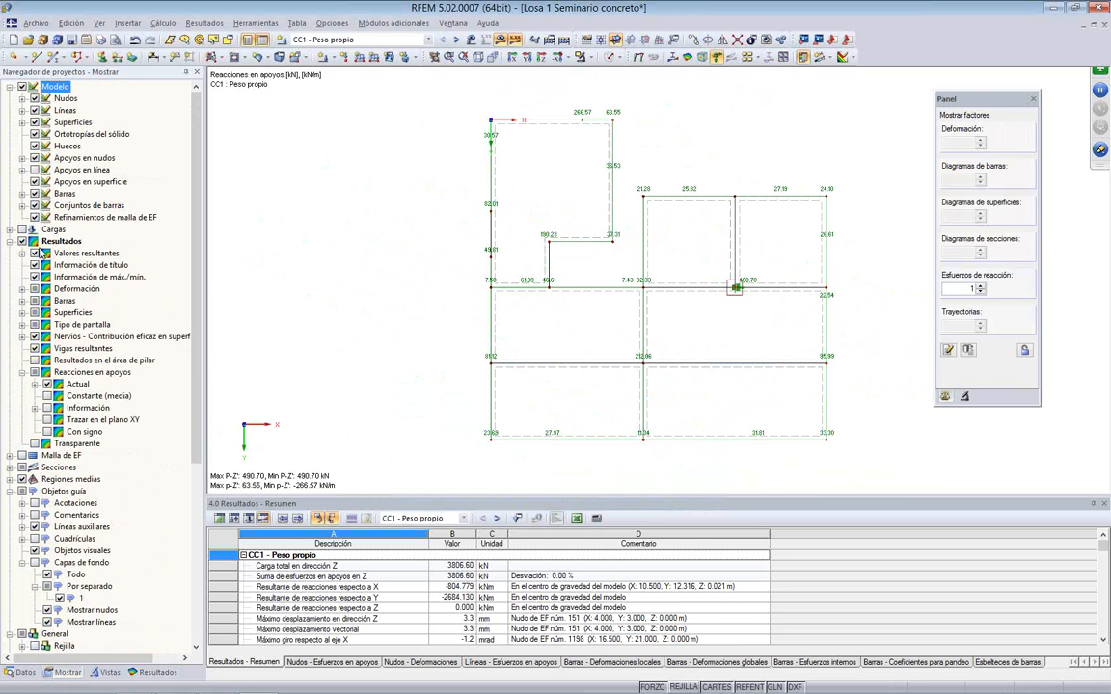
left_click(46, 384)
left_click(46, 430)
middle_click_drag(399, 266, 310, 257)
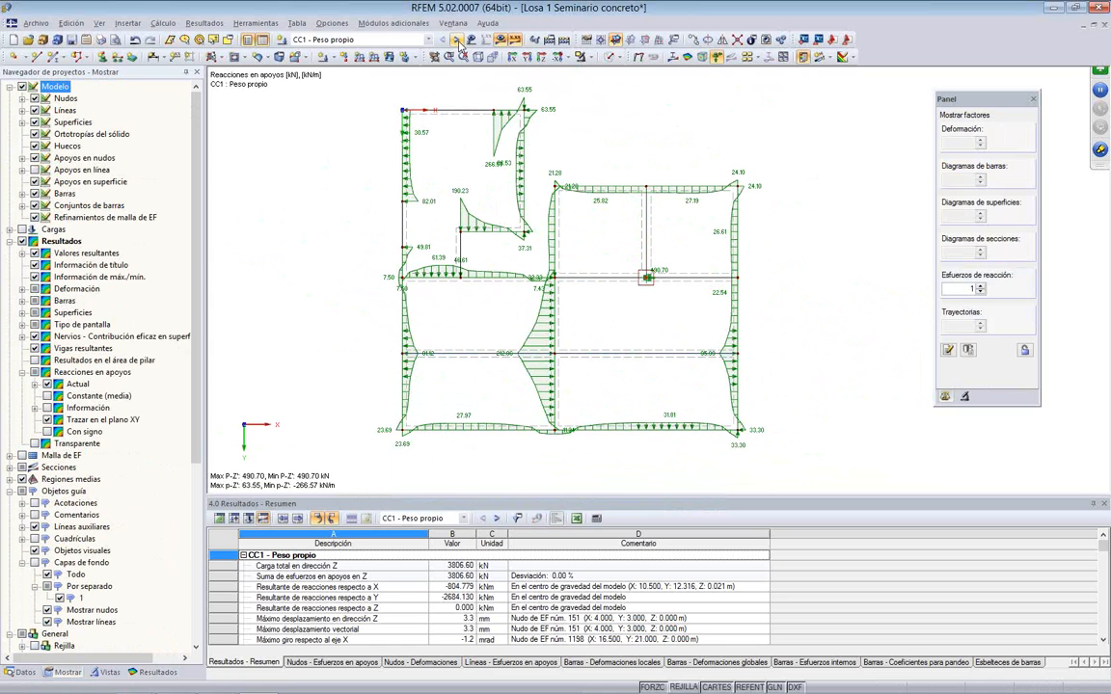
Step: Review the support reaction diagrams of the load cases from CC2 p1 to CC8 p7
left_click(457, 39)
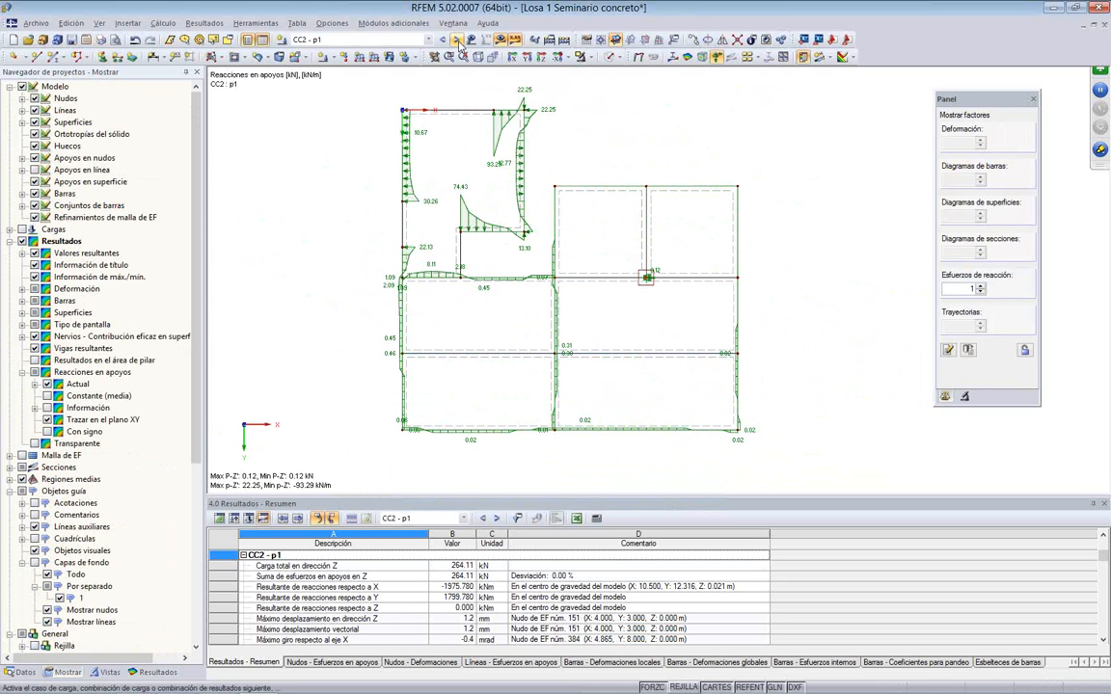
left_click(457, 40)
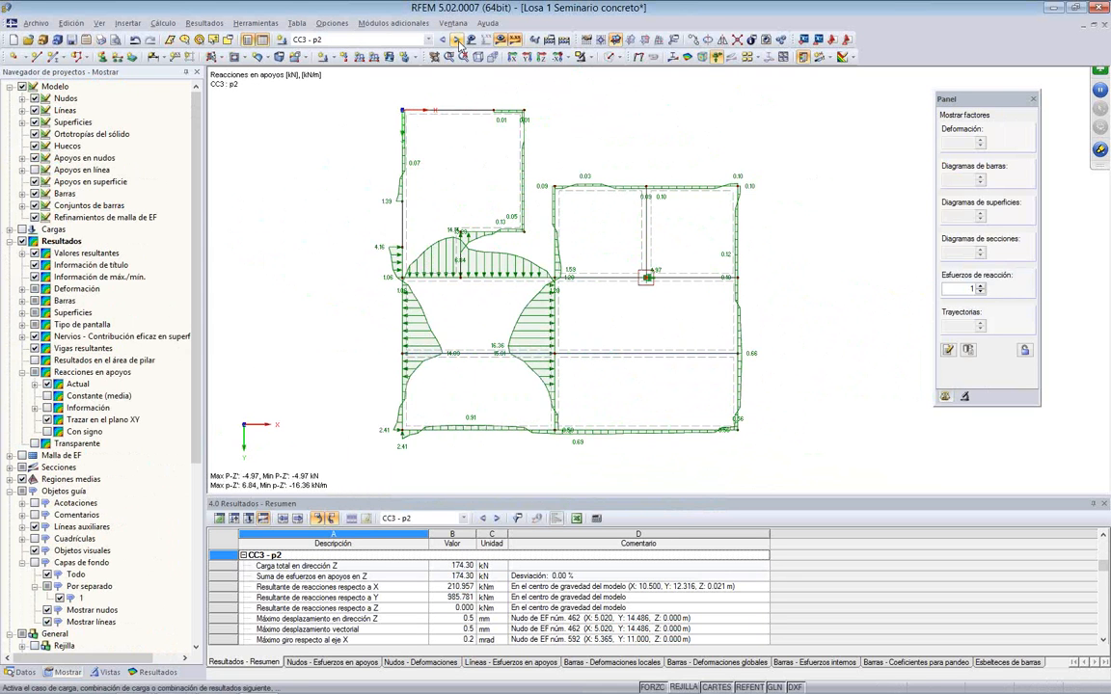
left_click(457, 39)
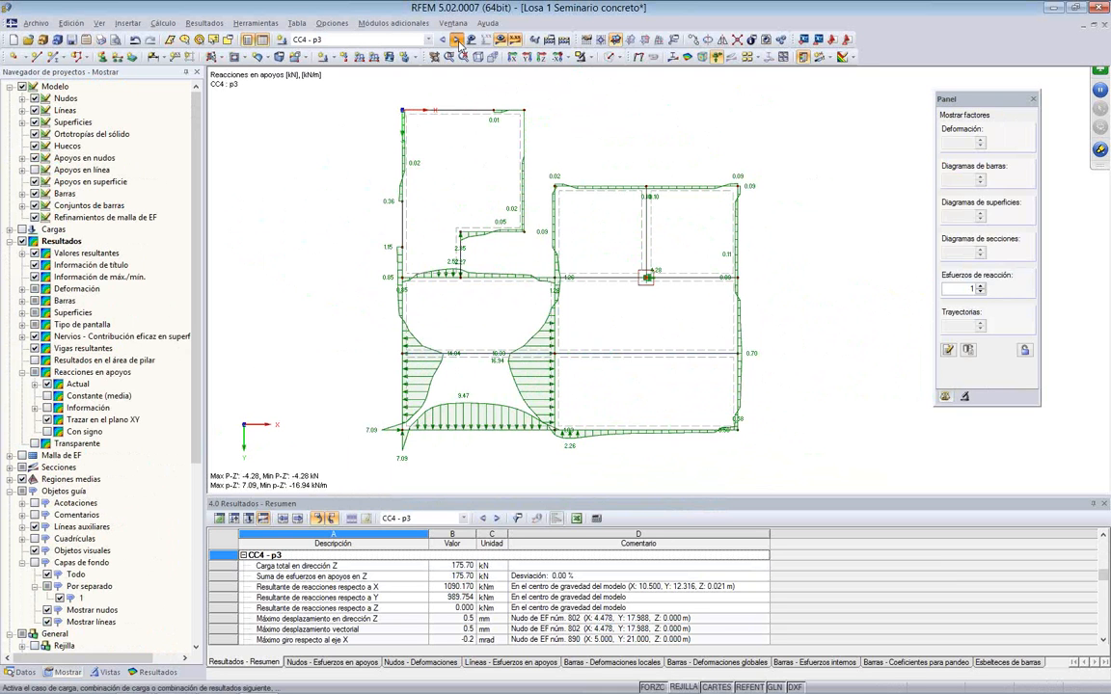
left_click(457, 40)
left_click(457, 40)
left_click(457, 39)
left_click(457, 40)
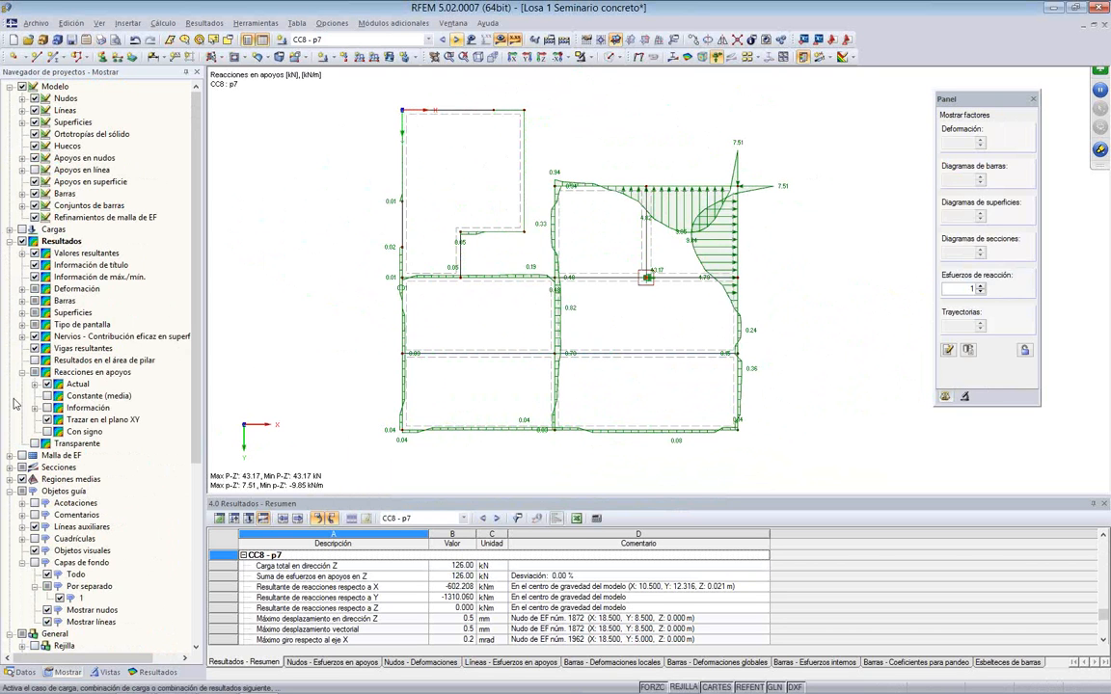
Step: Show the support reactions as constant mean values and review the load cases from CC8 p7 back to CC1
left_click(47, 395)
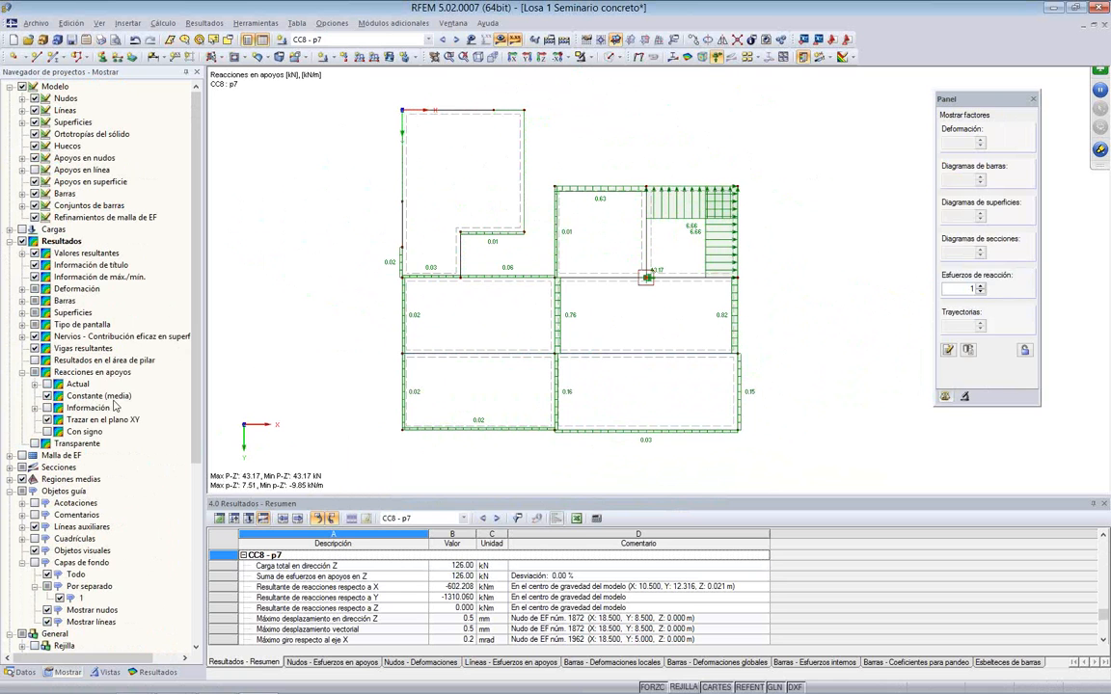
middle_click_drag(347, 218, 328, 209)
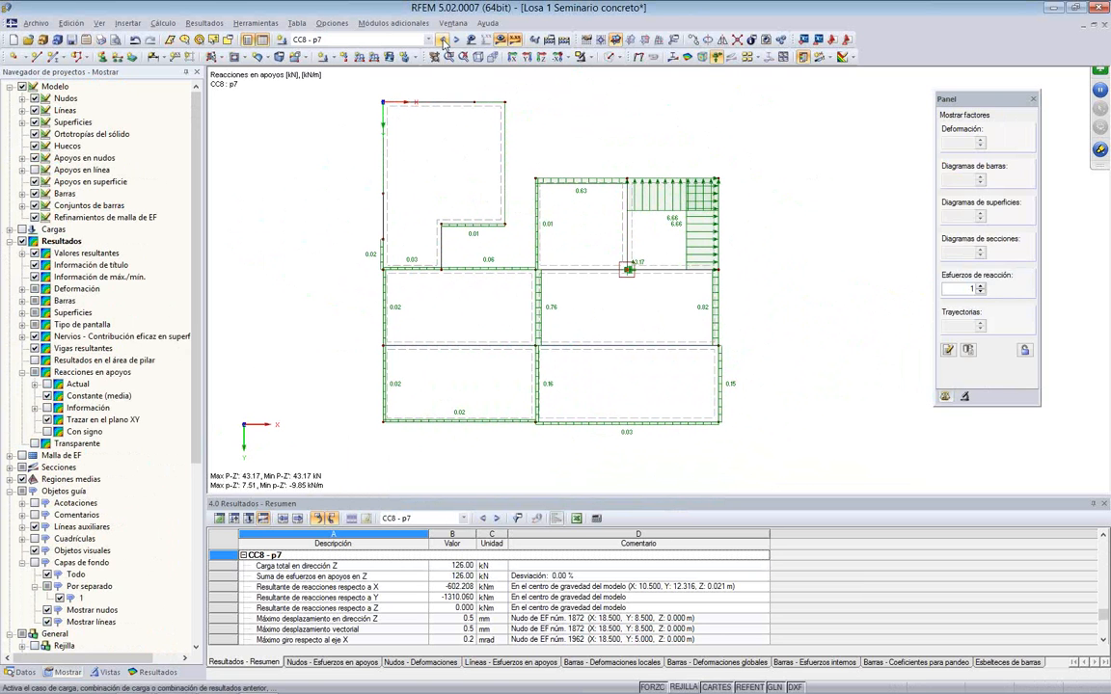
left_click(442, 39)
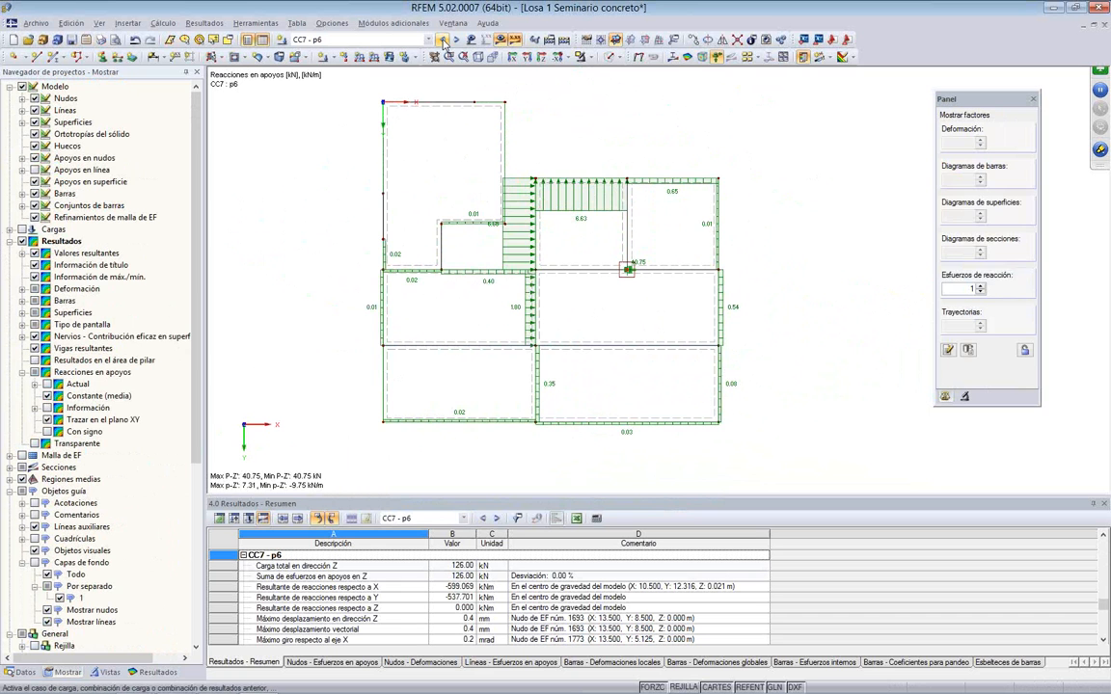
left_click(443, 39)
left_click(442, 39)
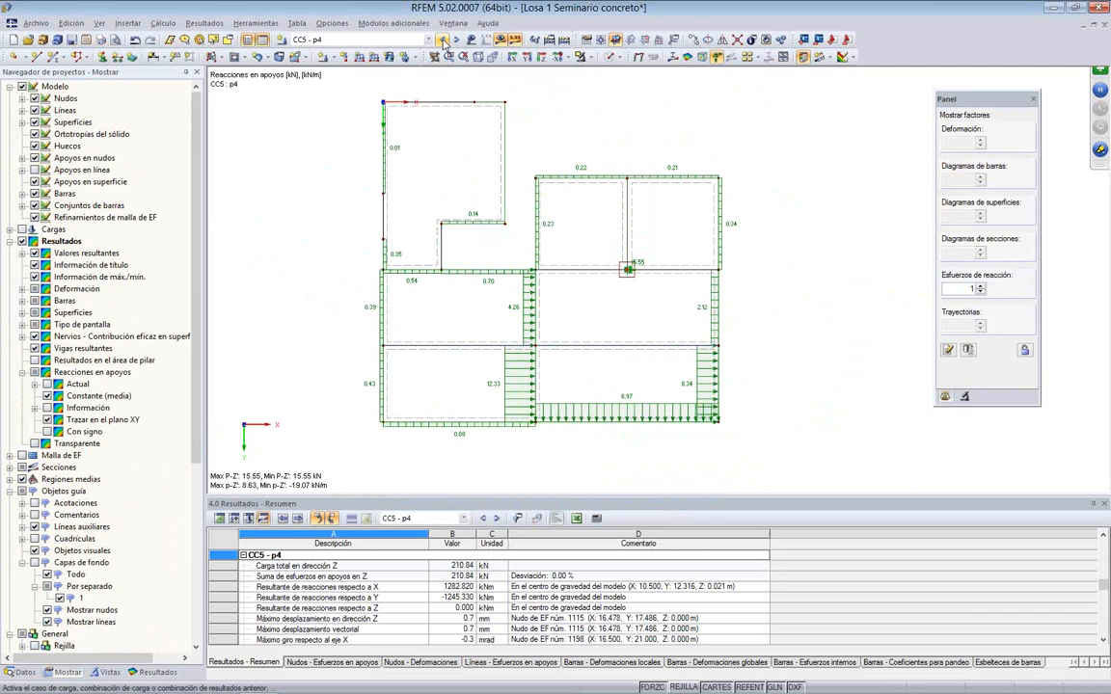
left_click(443, 40)
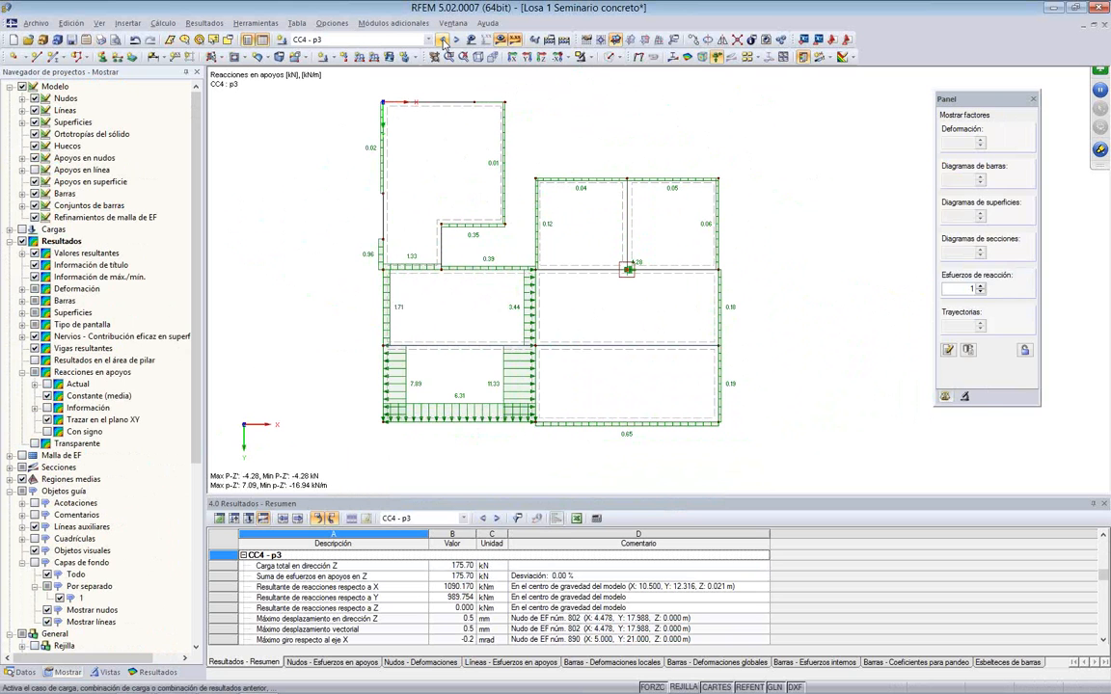
left_click(442, 39)
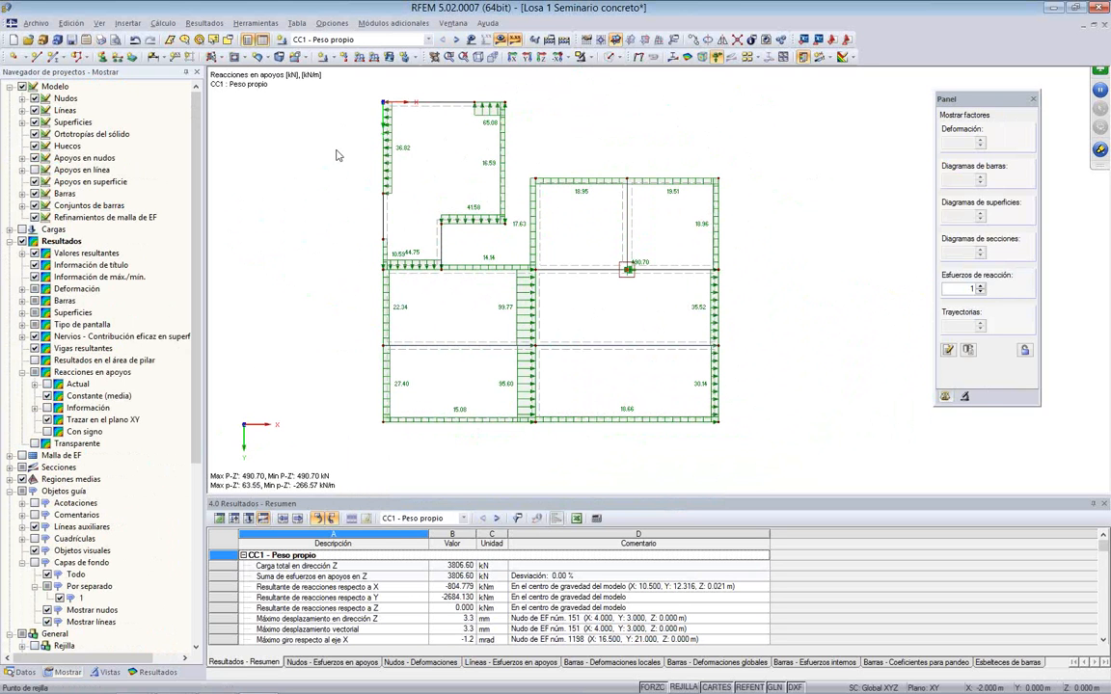
middle_click_drag(315, 153, 285, 154)
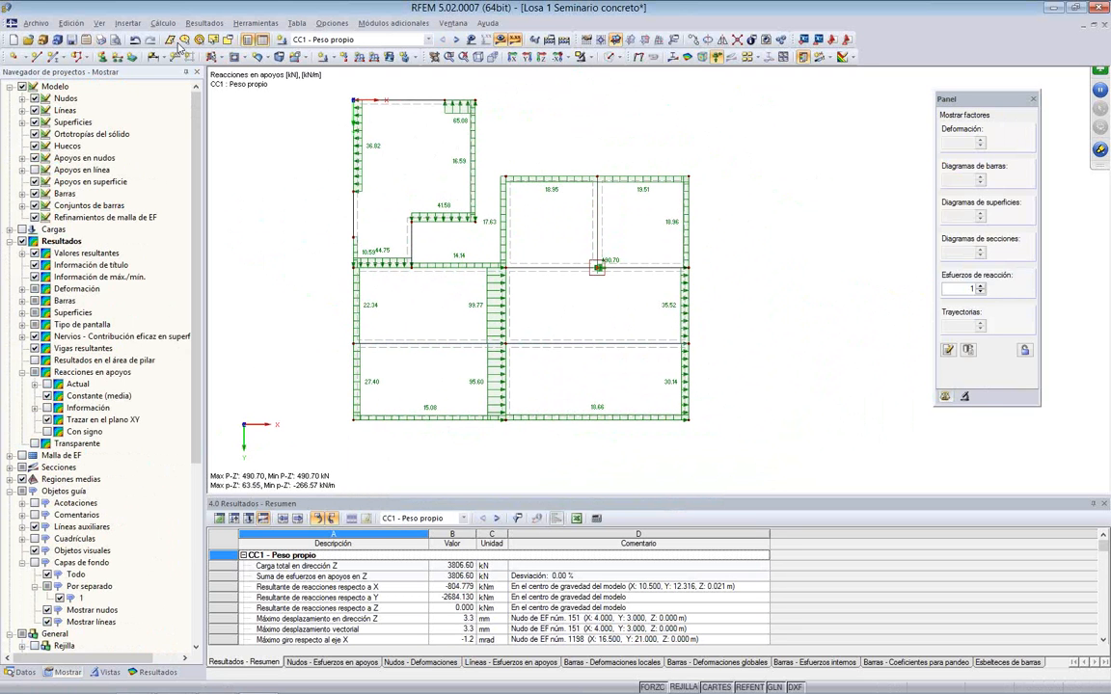
Step: Start a graphic printout of the support reactions to report INF1 as series printing and open its result settings
left_click(101, 40)
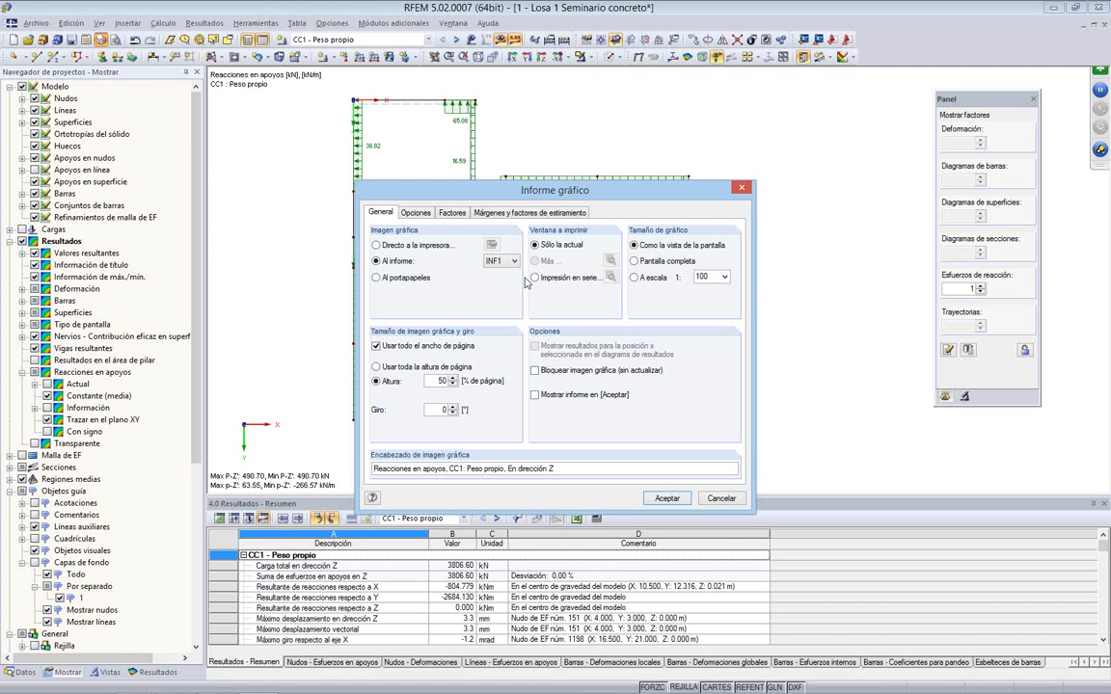
left_click(563, 278)
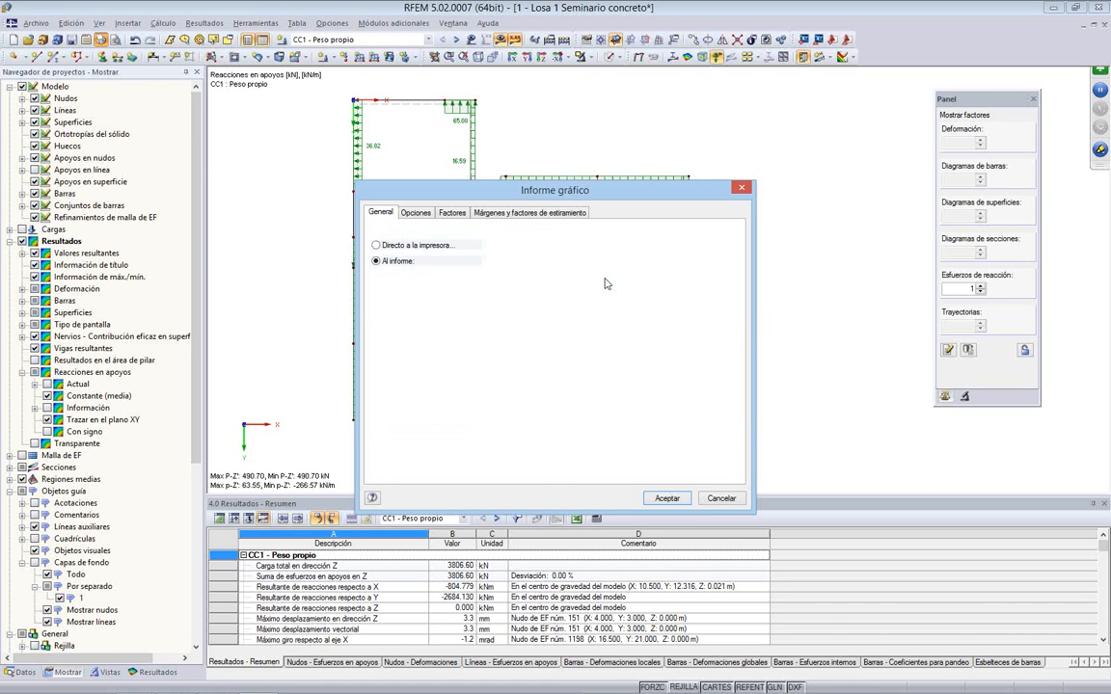
left_click(609, 278)
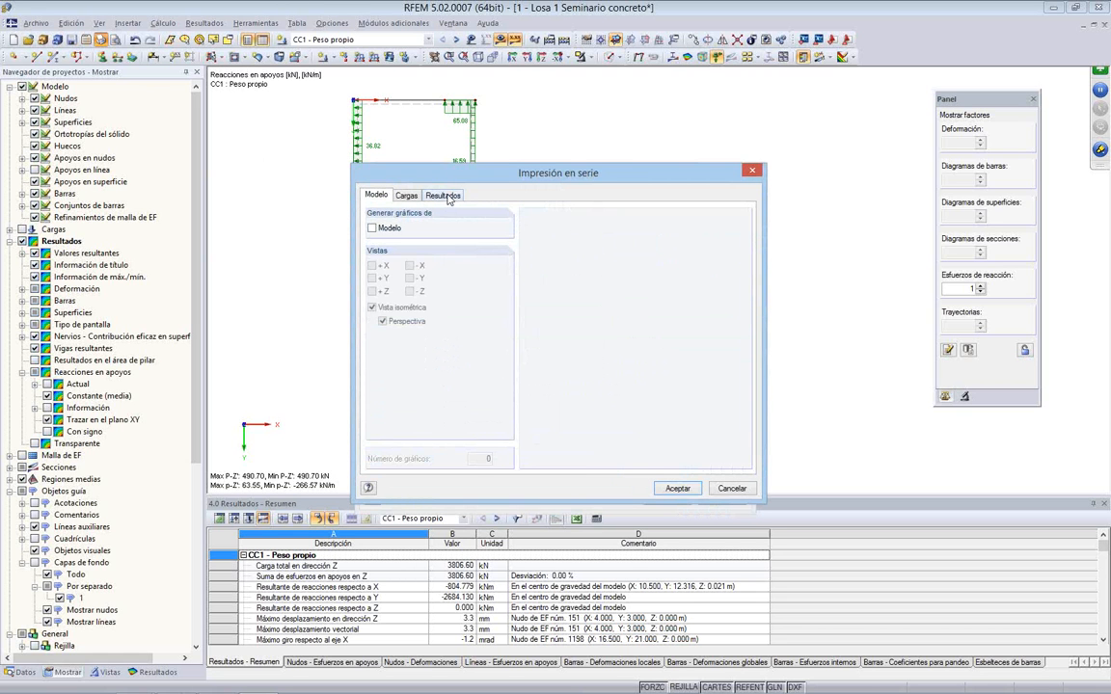
left_click(444, 196)
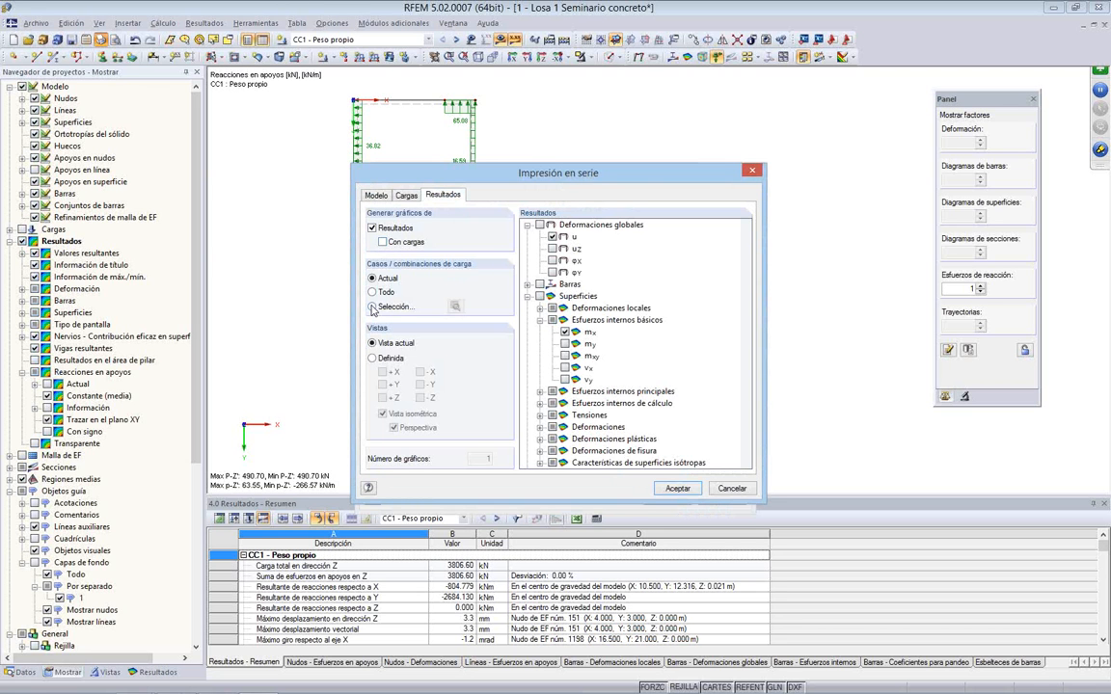
Step: Restrict the series printing of the results to load cases CC1 Peso propio through CC8 p7
left_click(372, 306)
left_click(458, 307)
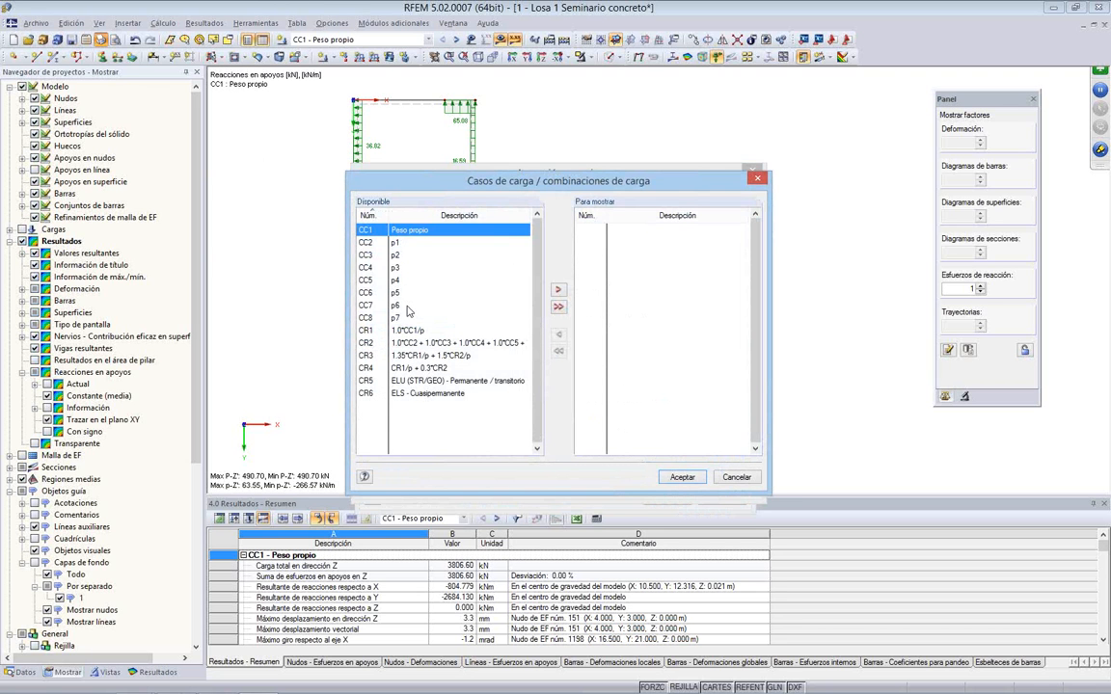
left_click(405, 319, "shift")
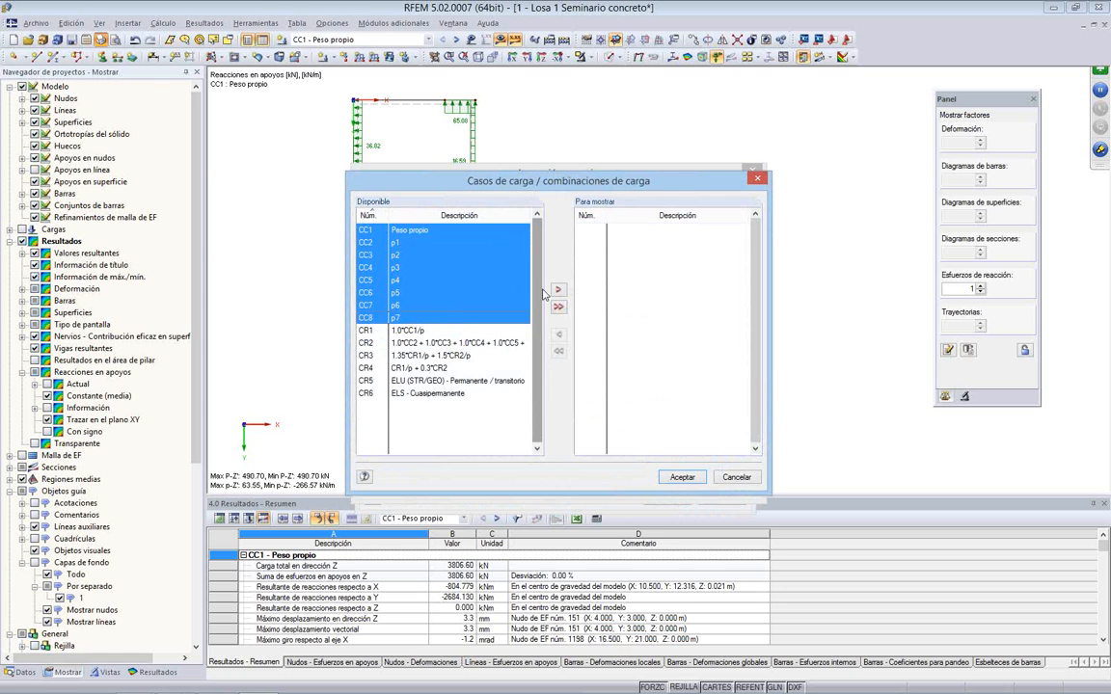
left_click(557, 291)
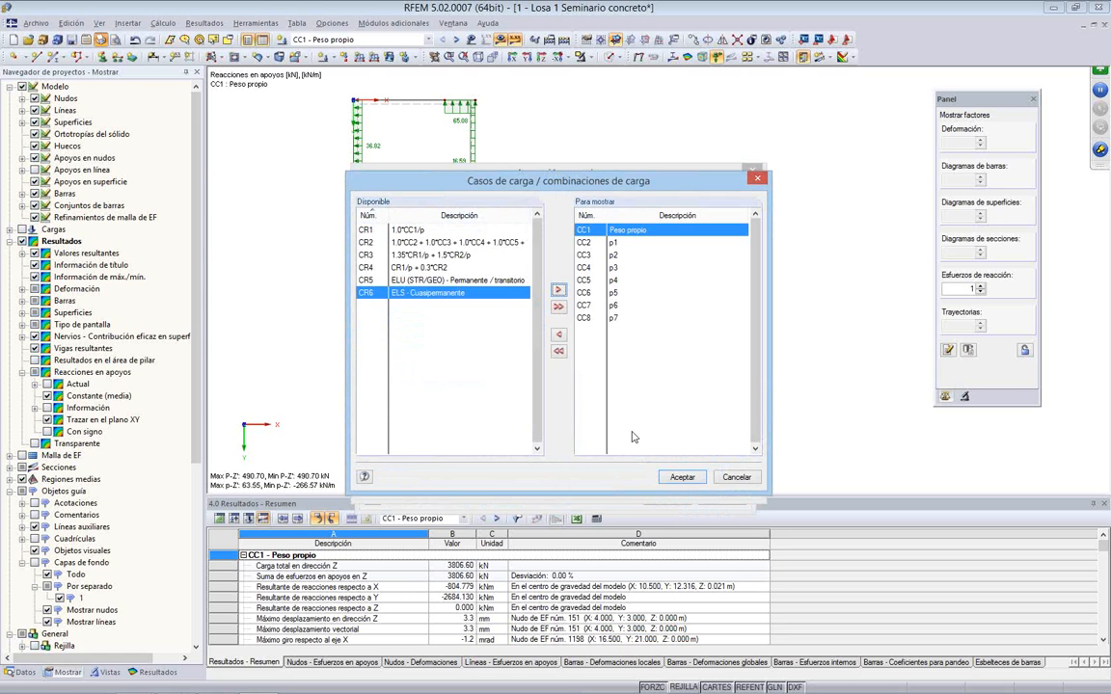
left_click(680, 476)
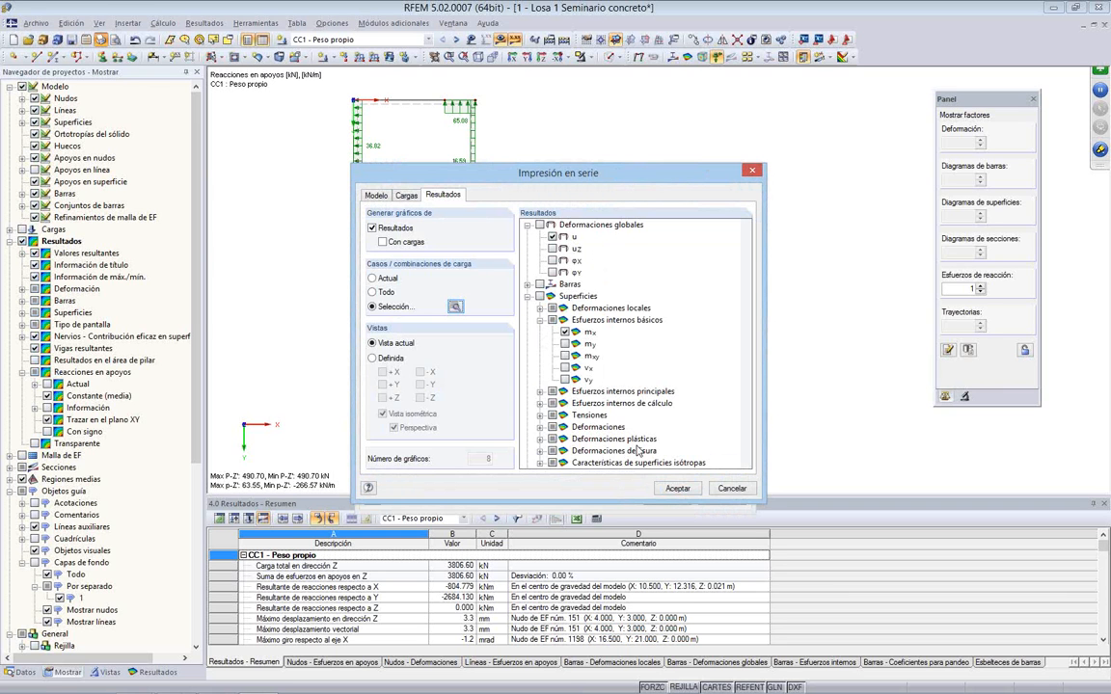
scroll(576, 278, "down", 1)
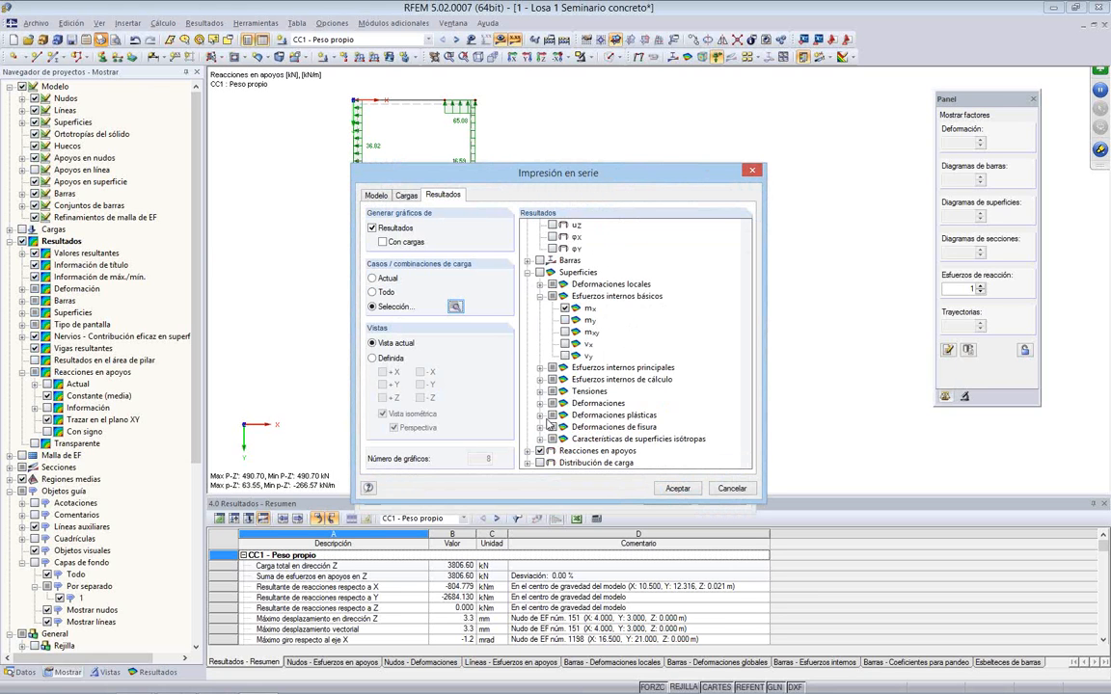
Step: Check the support reaction components included in the series printing and send the result graphics to report INF1
left_click(529, 451)
scroll(592, 361, "down", 1)
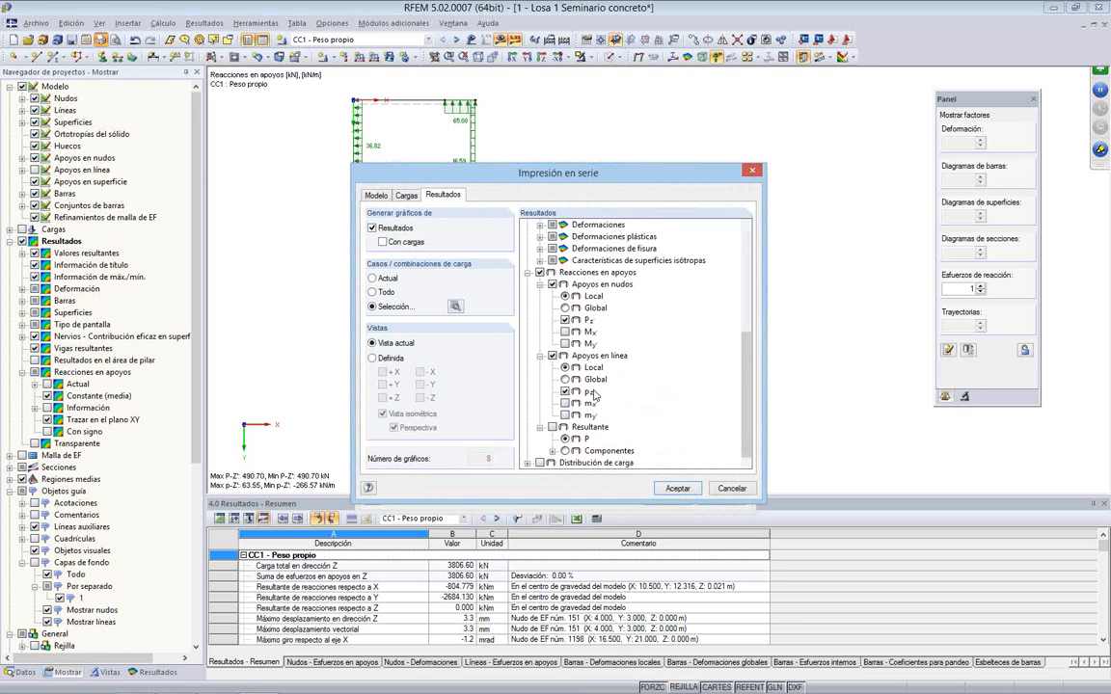
left_click(677, 489)
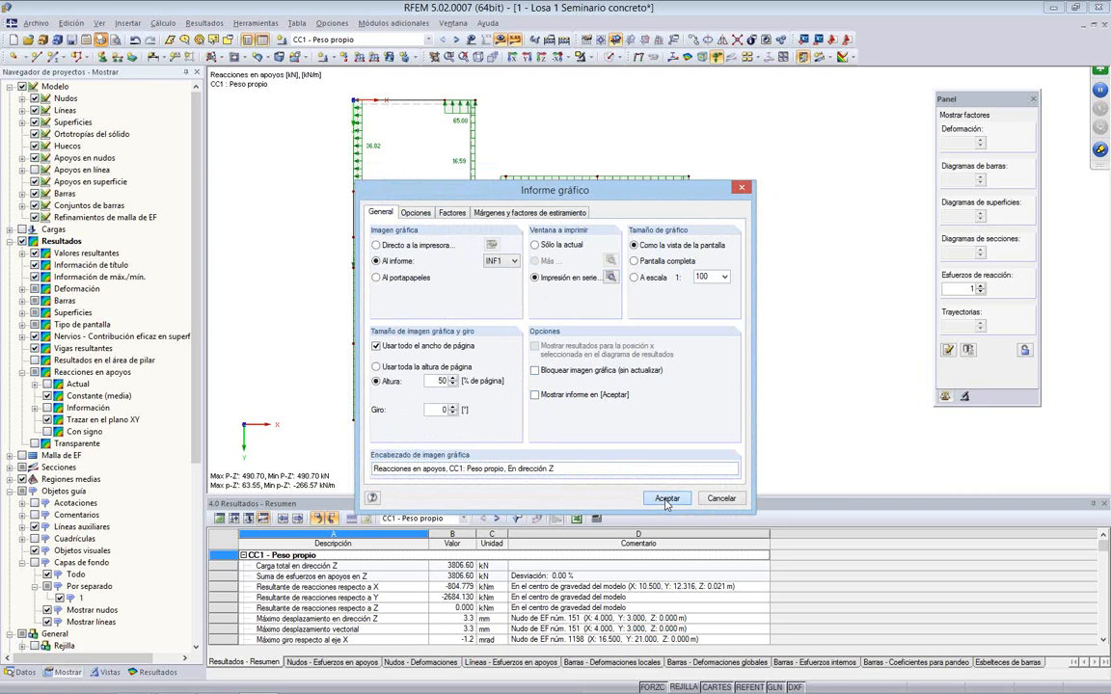
left_click(667, 499)
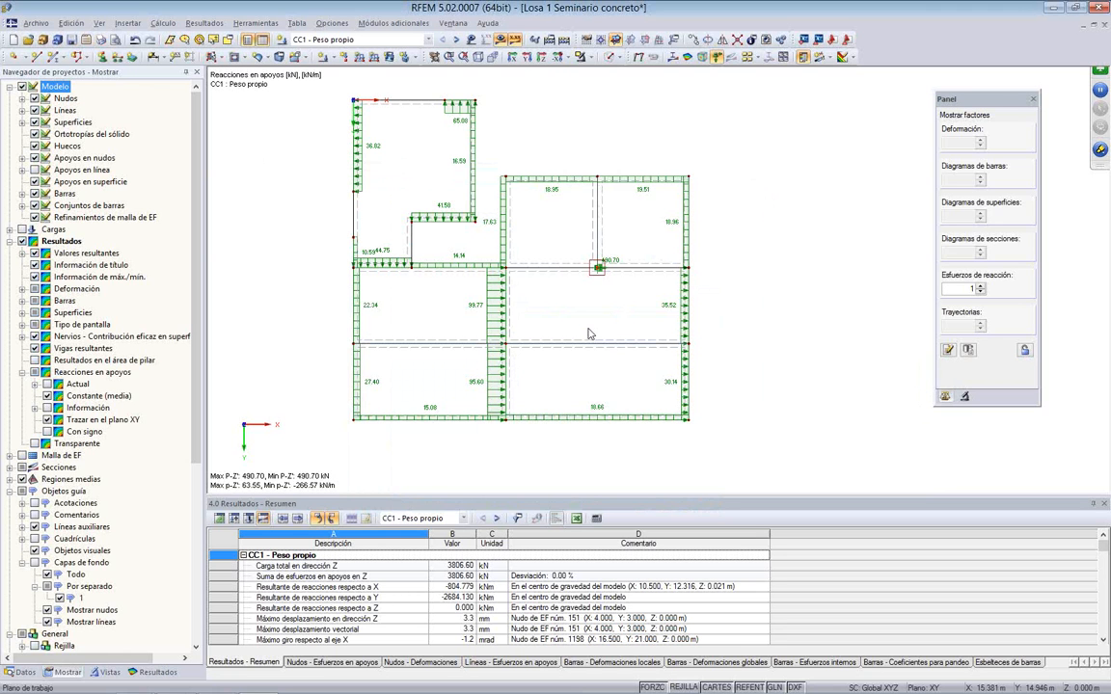
Step: Hide the support reactions and display the beam's V-z shear force diagram for CC1 in an isometric view
left_click(154, 672)
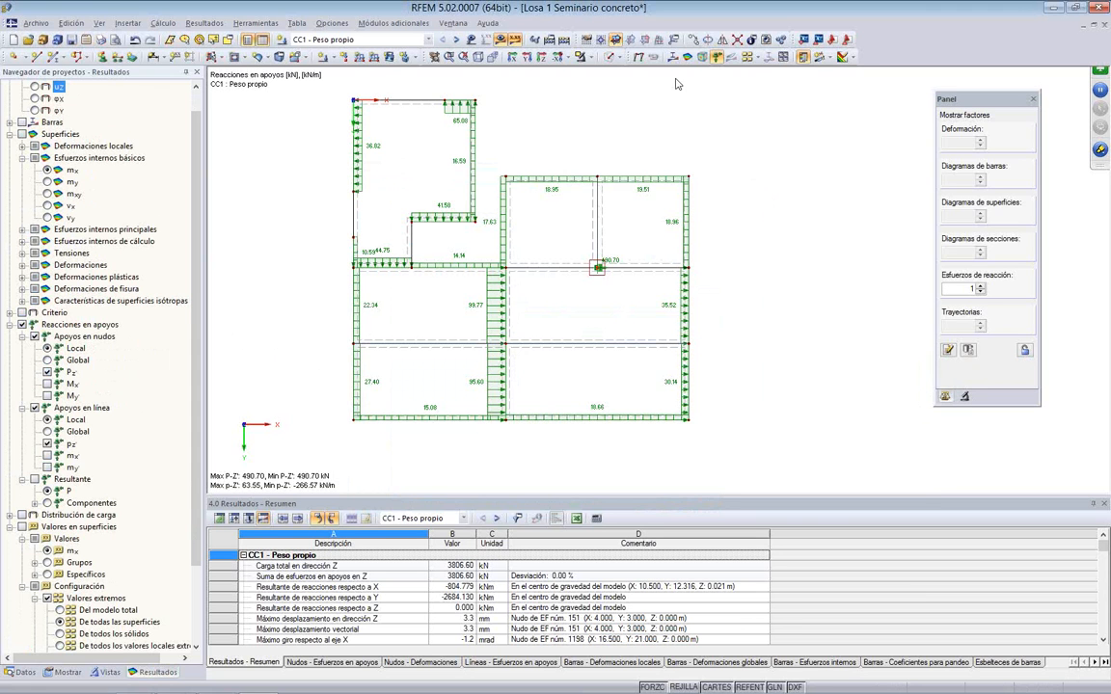
left_click(716, 57)
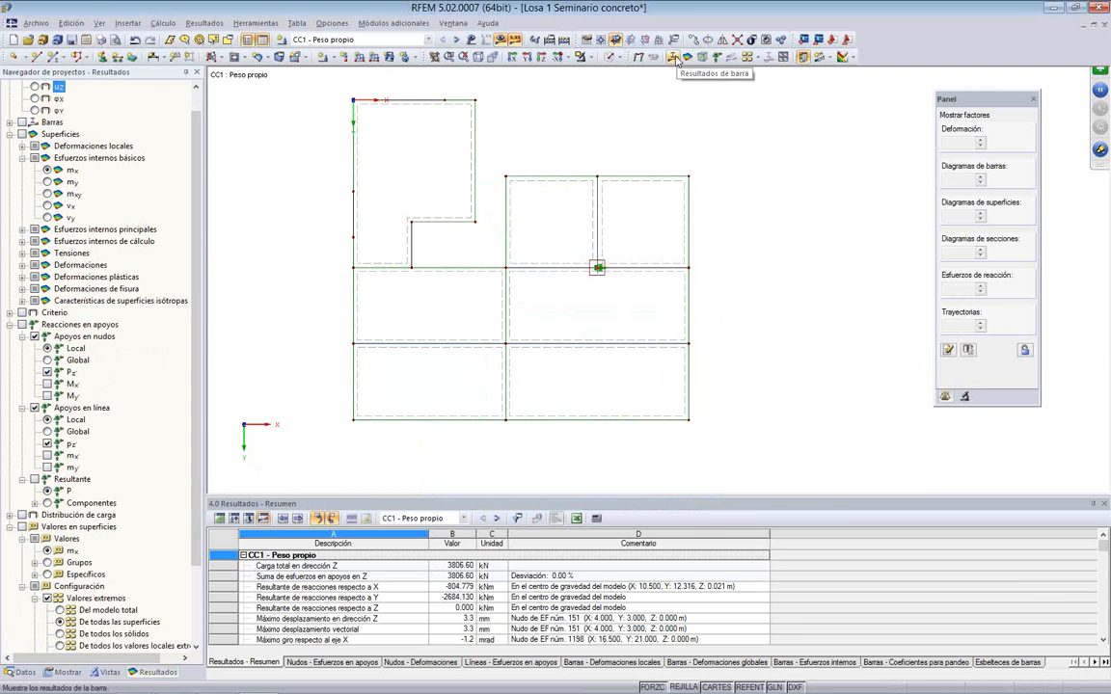
middle_click_drag(691, 92, 608, 87, "ctrl")
scroll(427, 314, "up", 3)
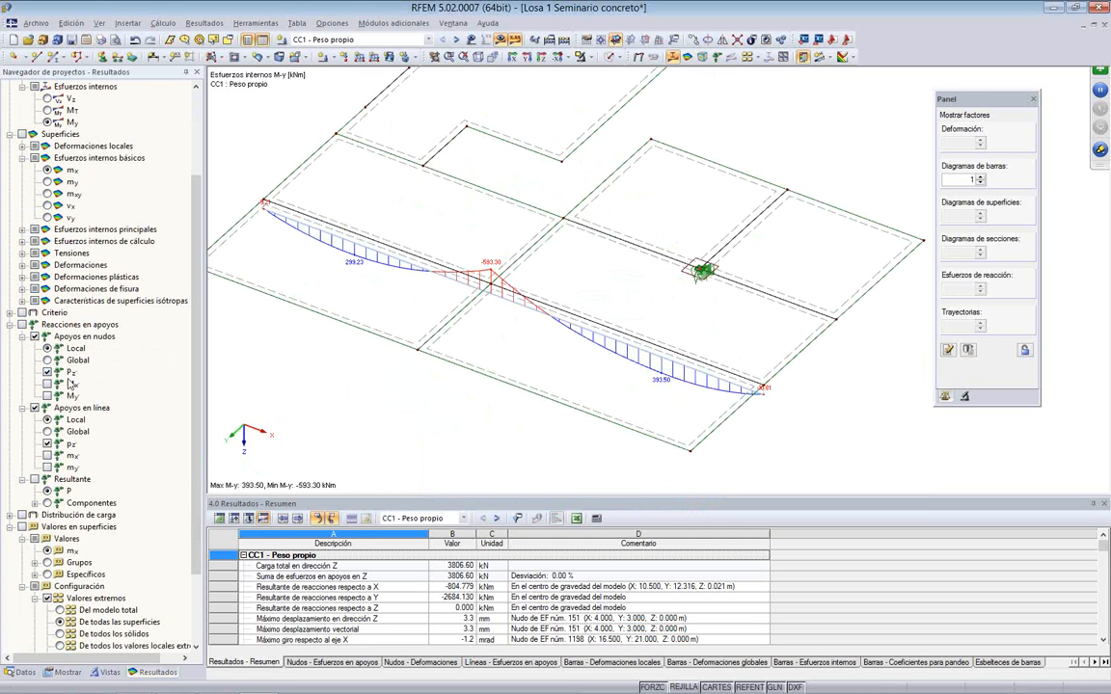
scroll(70, 384, "up", 3)
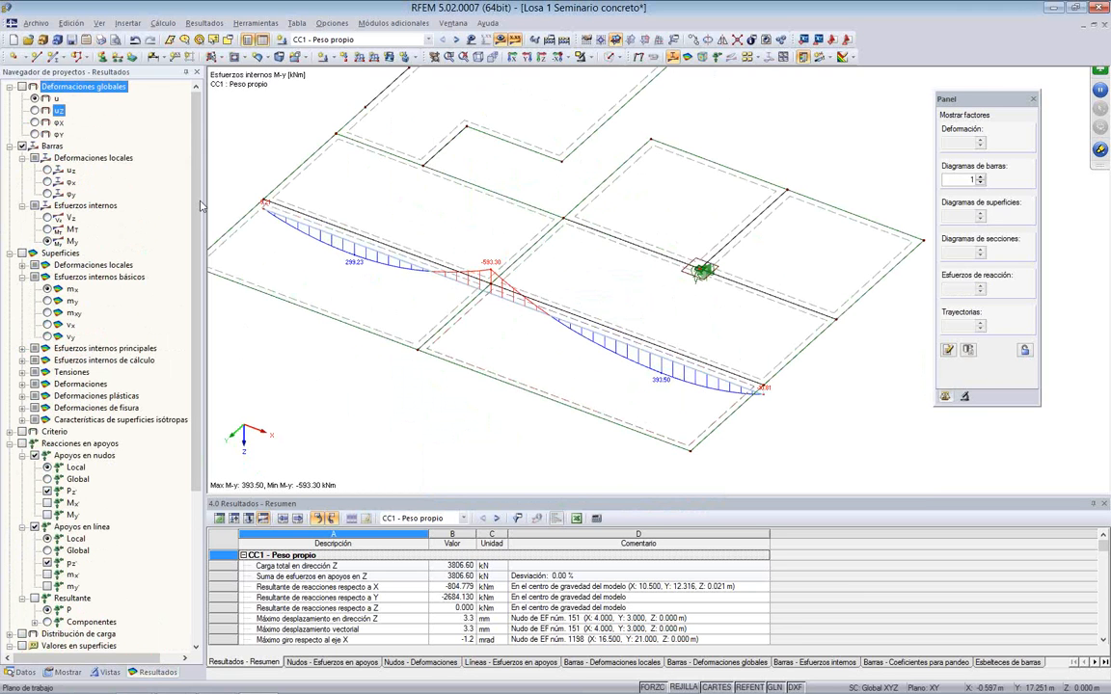
left_click(47, 229)
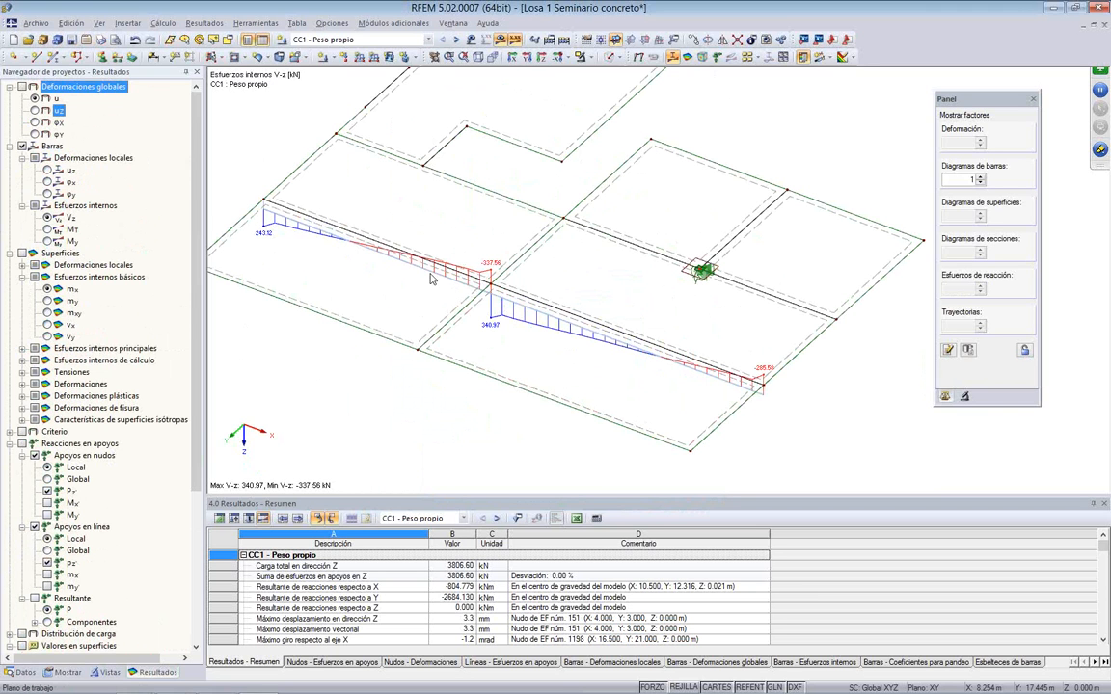
Step: Display the V-z diagram for result combination CR5 ELU (STR/GEO) - Permanente / transitorio and look at its graphic printout settings
left_click(391, 38)
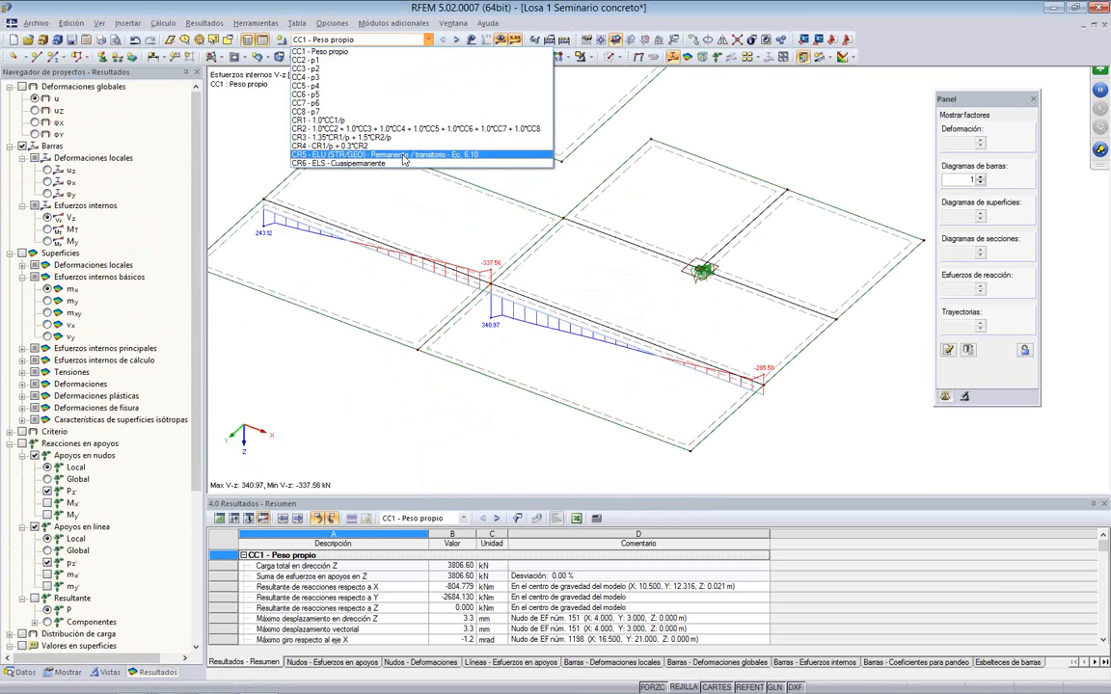
left_click(404, 156)
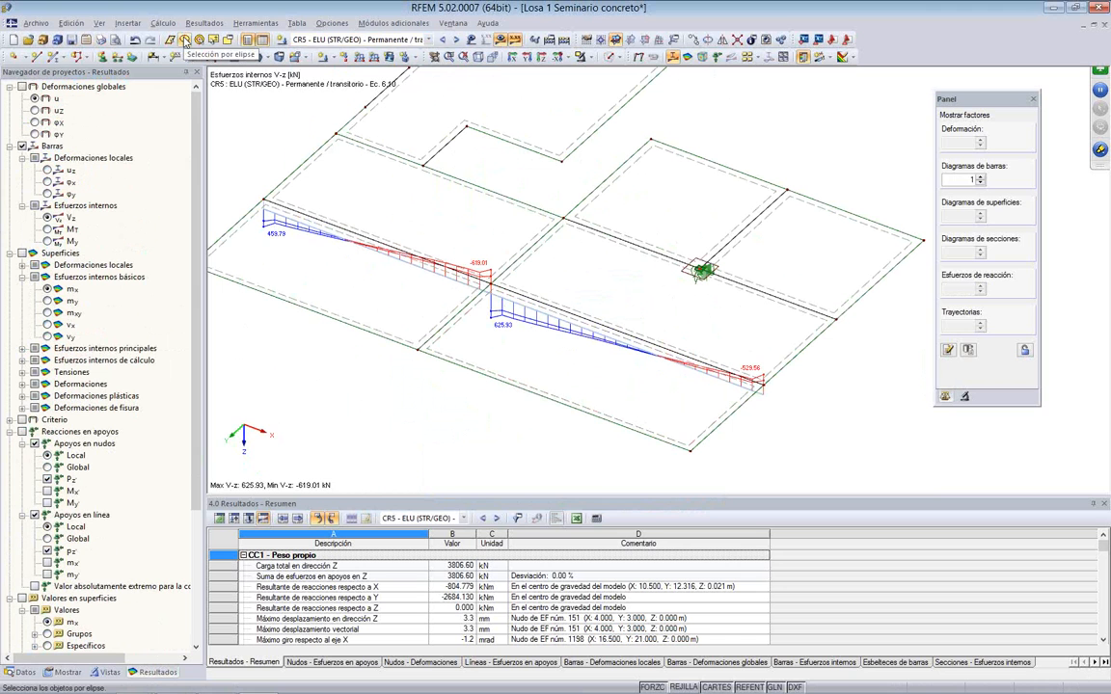
left_click(101, 41)
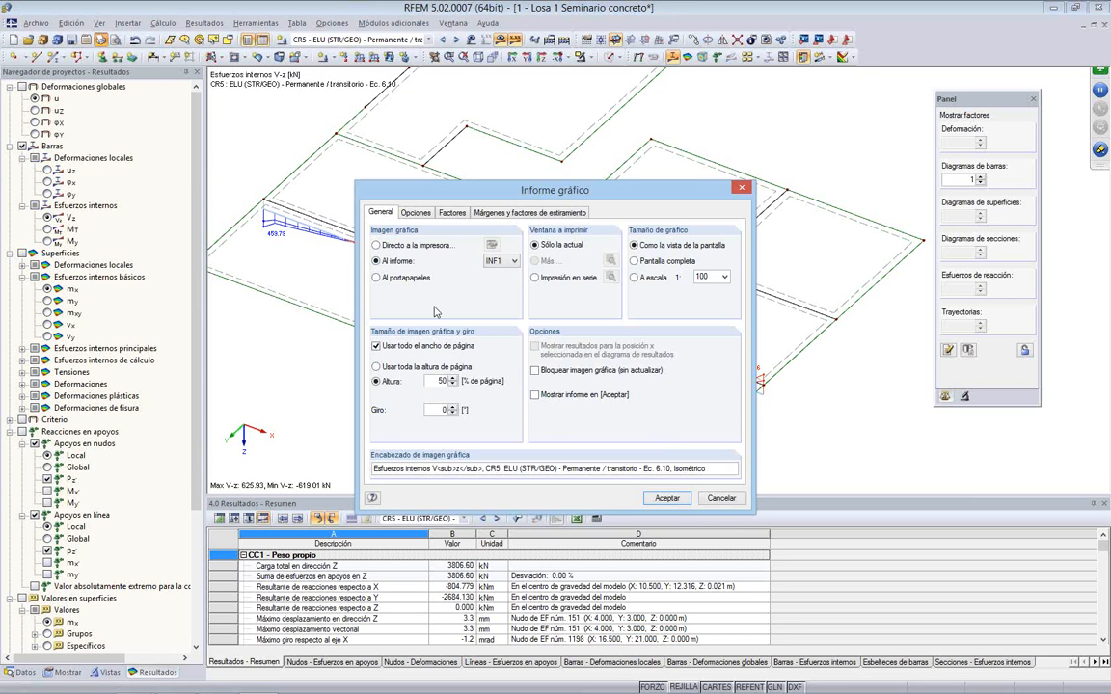
left_click(720, 498)
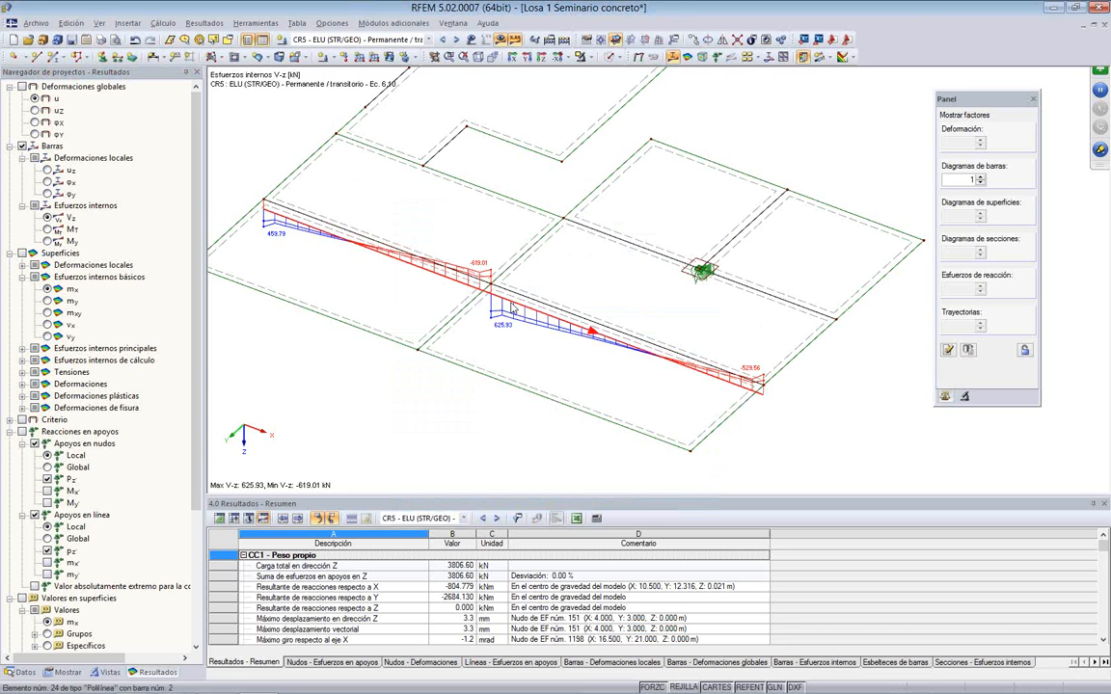
Step: Open the result diagrams of the beam, showing only Vz, MT and My without the global deformation u, in a wider window
right_click(512, 307)
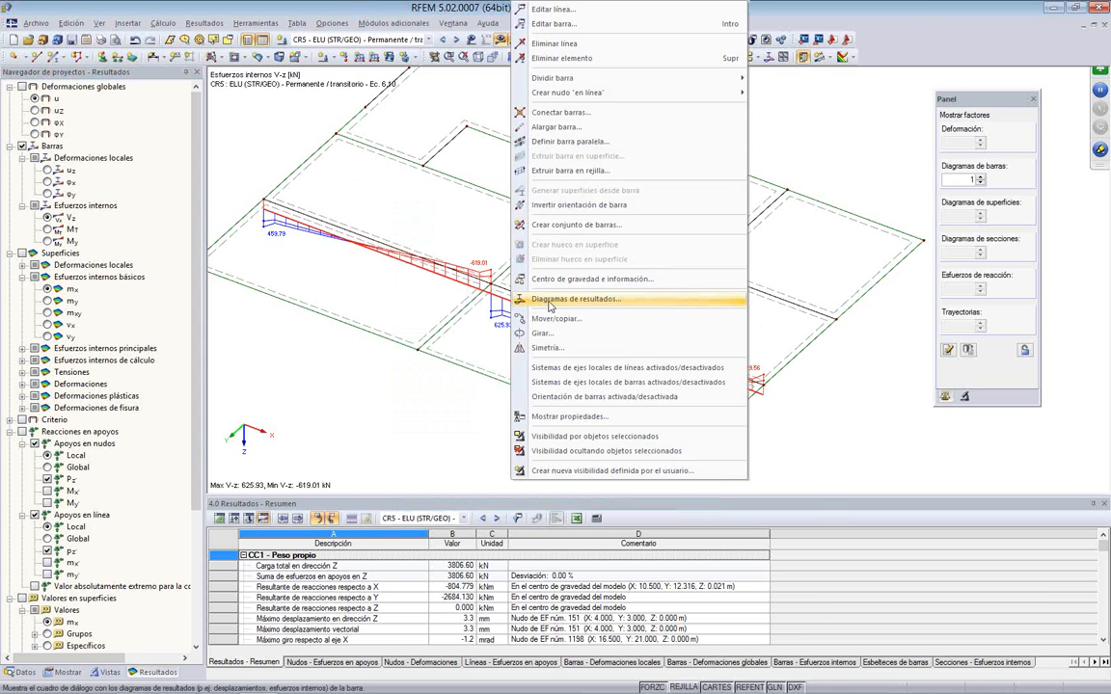
left_click(551, 307)
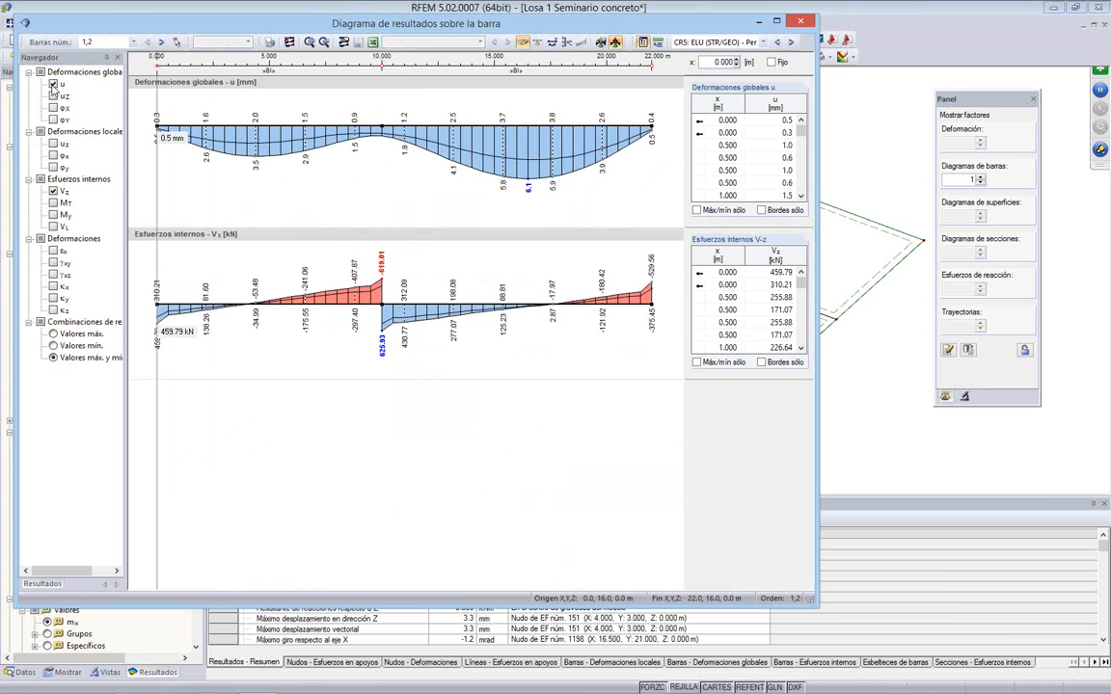
left_click(53, 85)
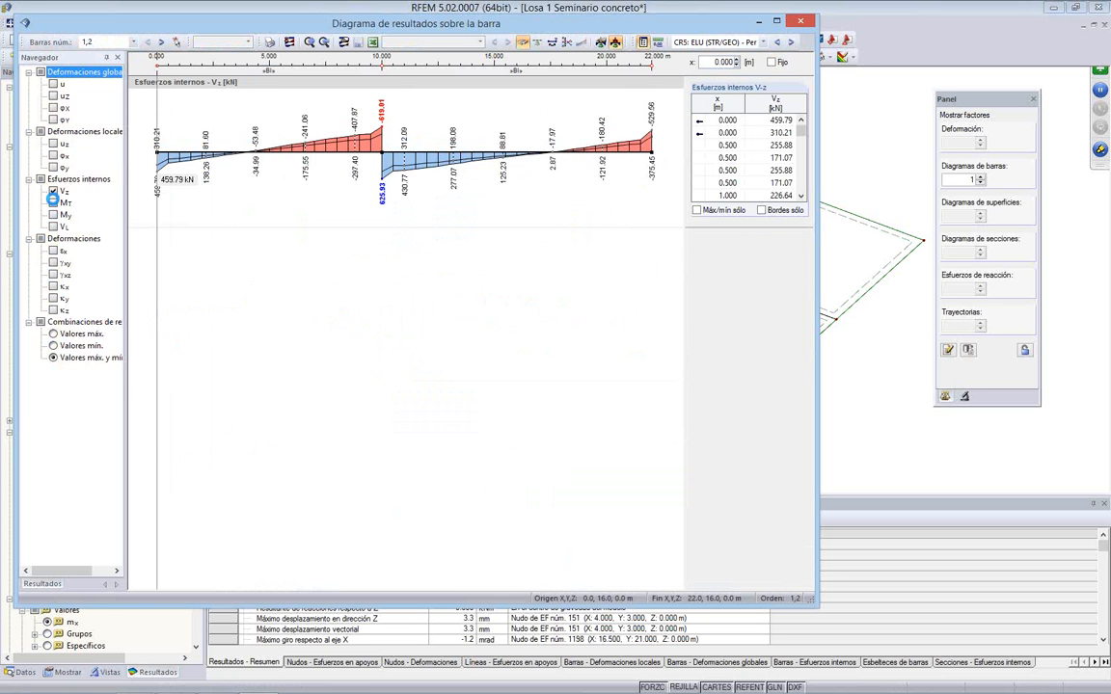
left_click(53, 214)
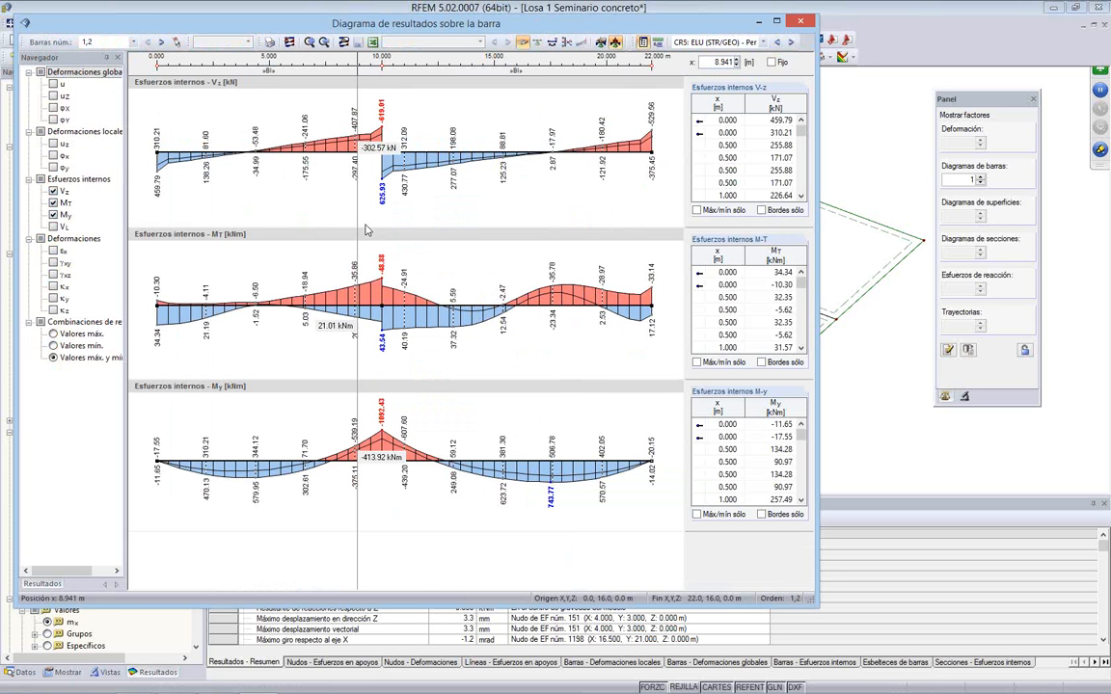
left_click(776, 20)
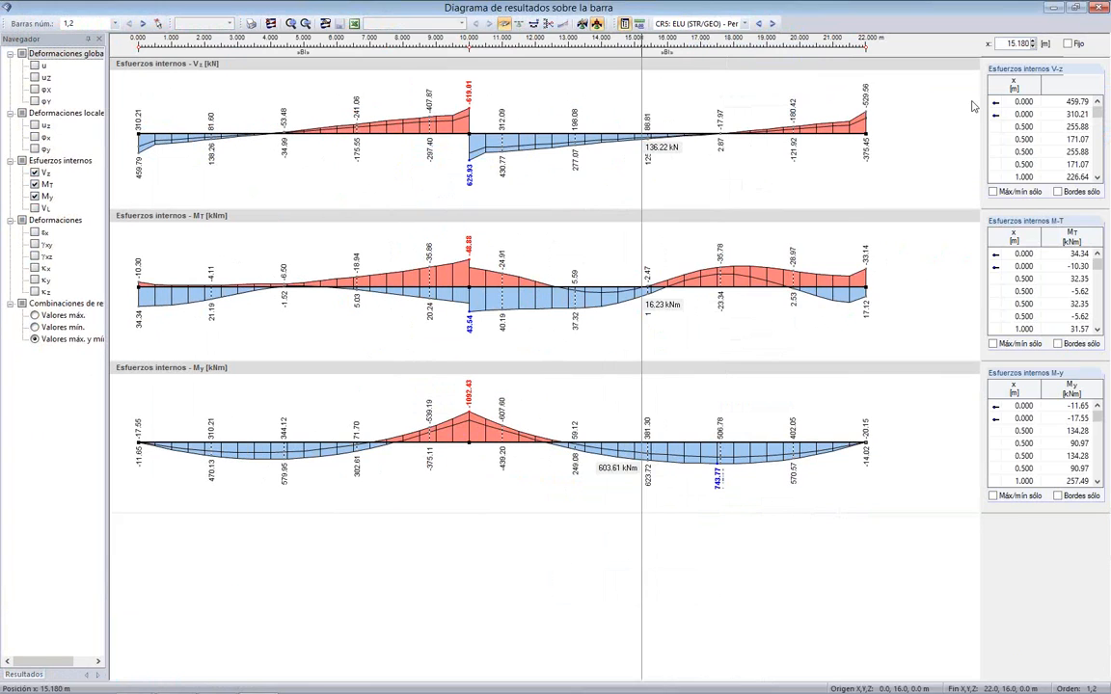
left_click(1074, 9)
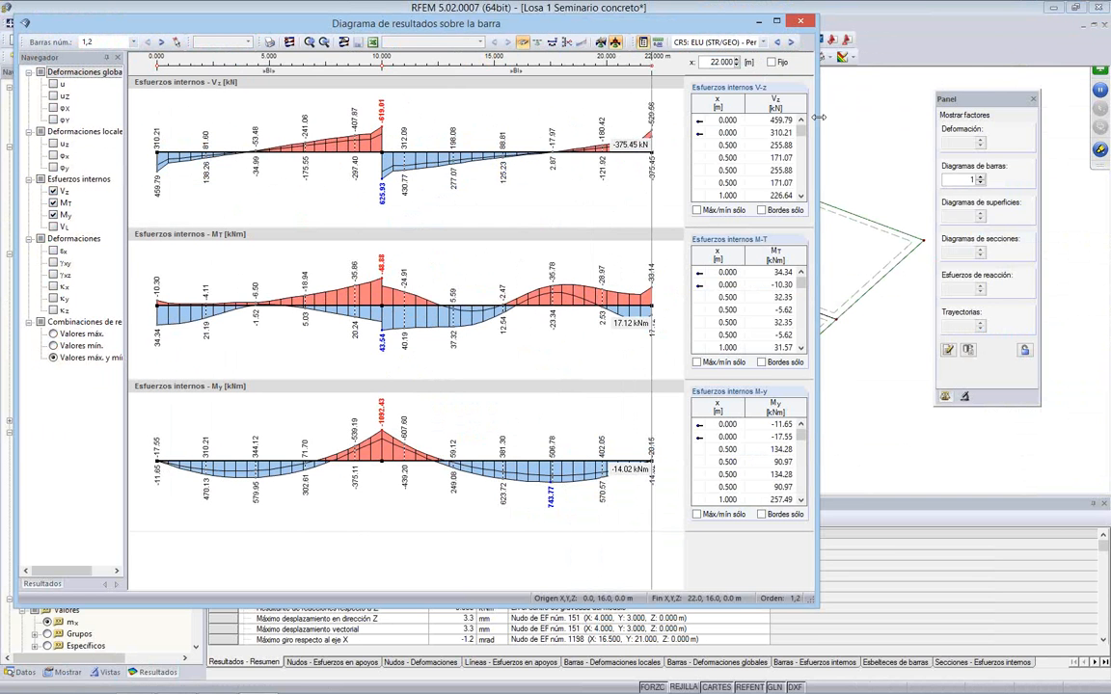
left_click_drag(817, 117, 1001, 117)
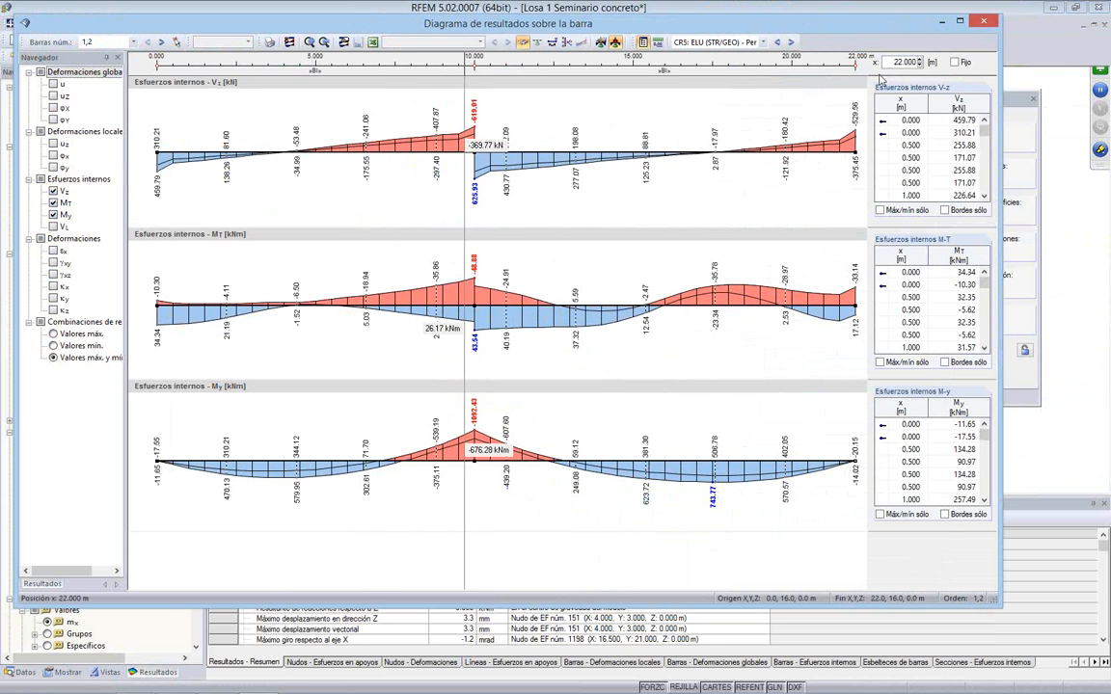
Step: Keep CR5 as the displayed combination and print the beam's result diagrams to report INF1 with an image height of 100 % of the page
left_click(763, 43)
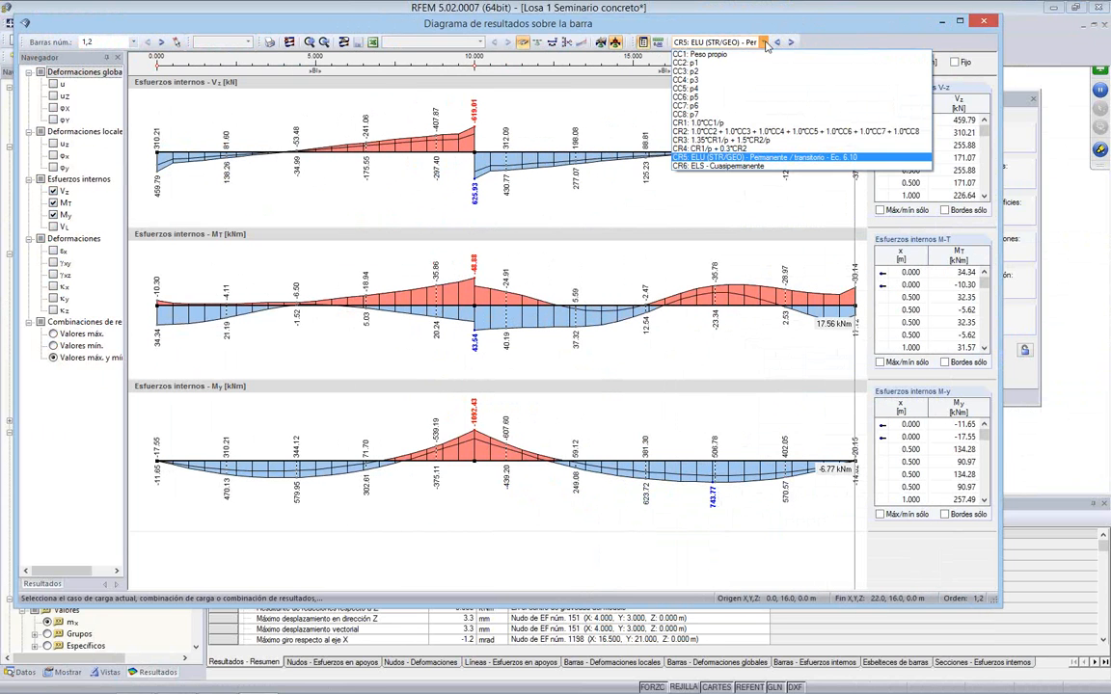
left_click(747, 160)
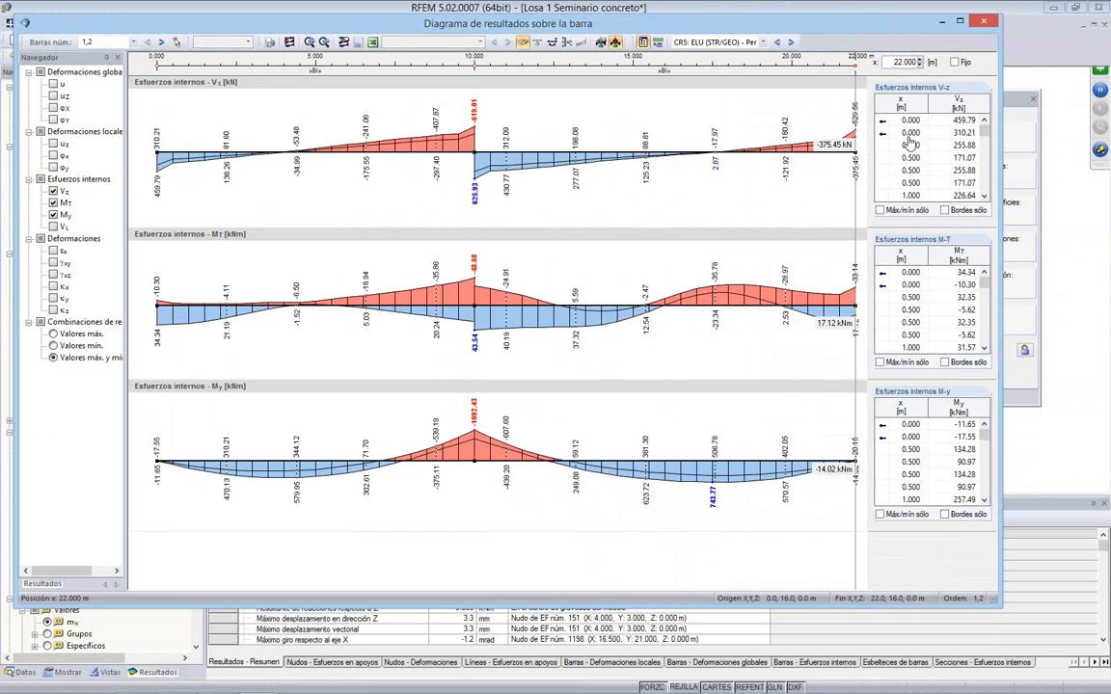
mouse_move(982, 127)
left_mouse_down()
mouse_move(985, 188)
mouse_move(987, 117)
left_mouse_up()
left_click(269, 41)
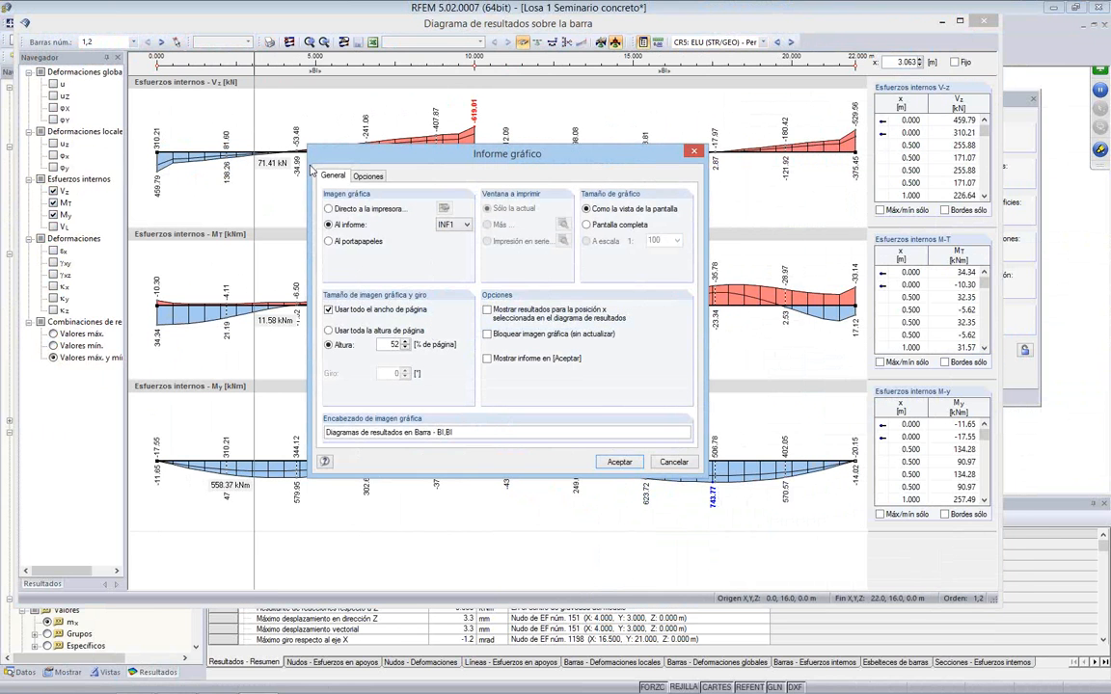
left_click(396, 344)
type("100")
left_click(622, 462)
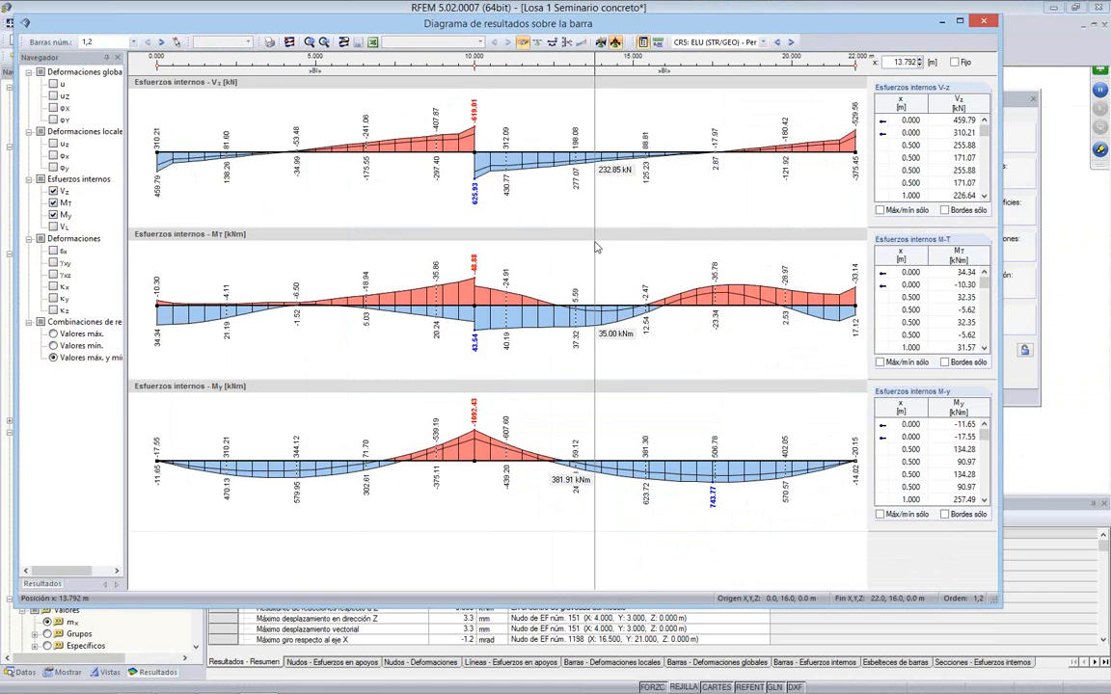
left_click(980, 24)
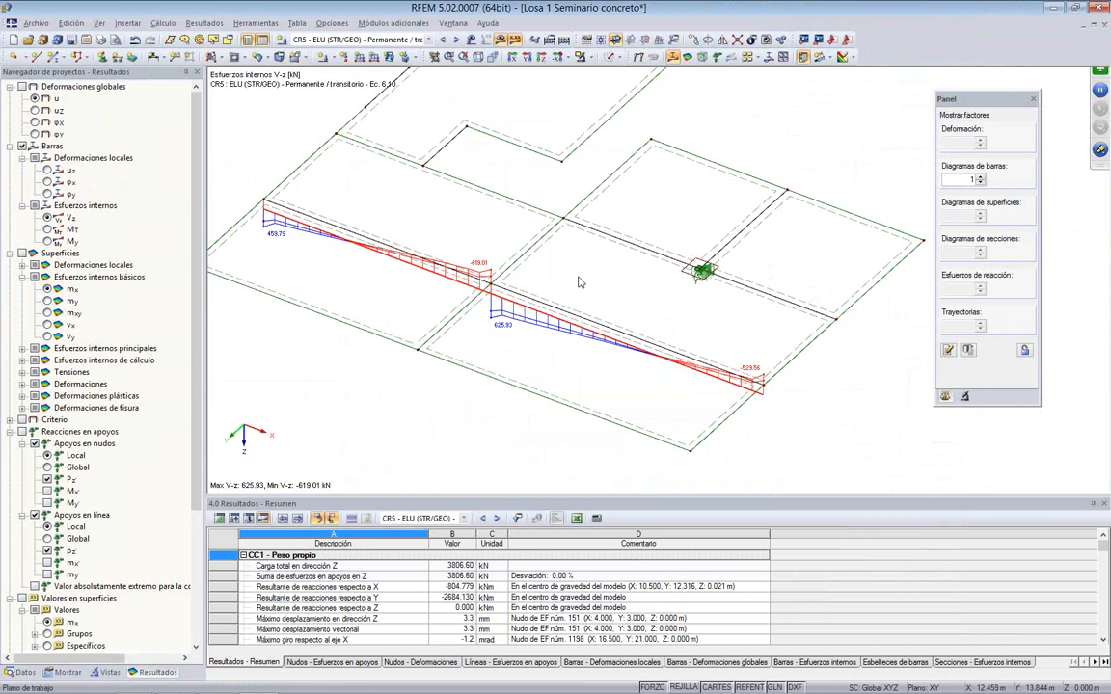
Step: Bring up the add-on modules in the project data tree and hide the member results on the model
left_click(23, 672)
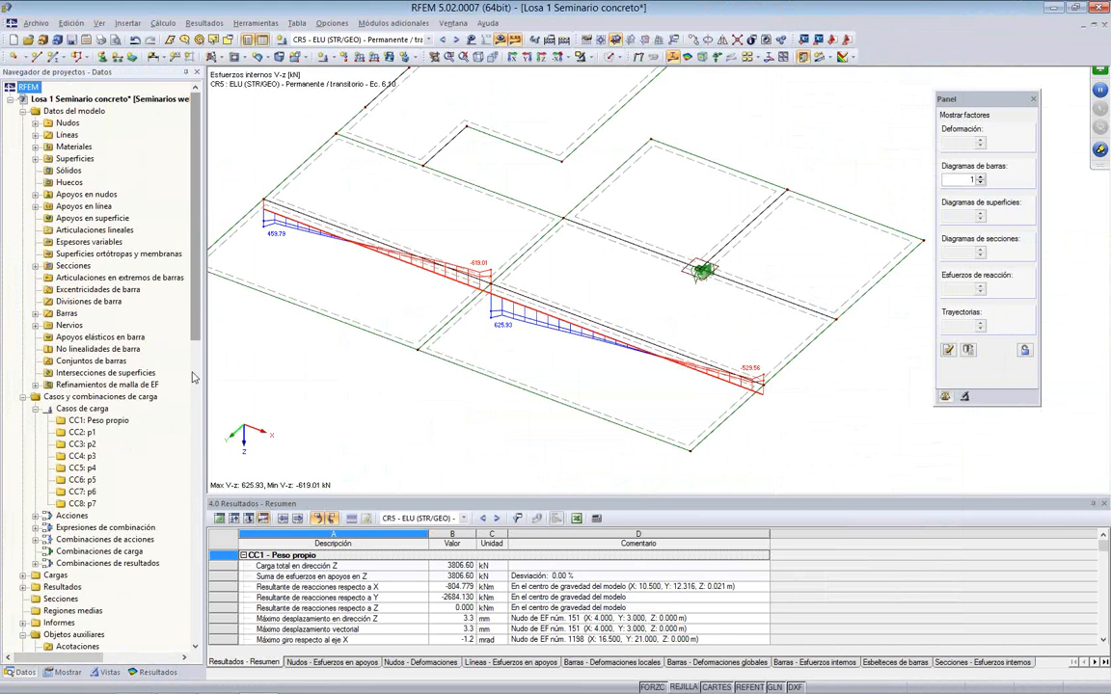
left_click_drag(197, 266, 202, 496)
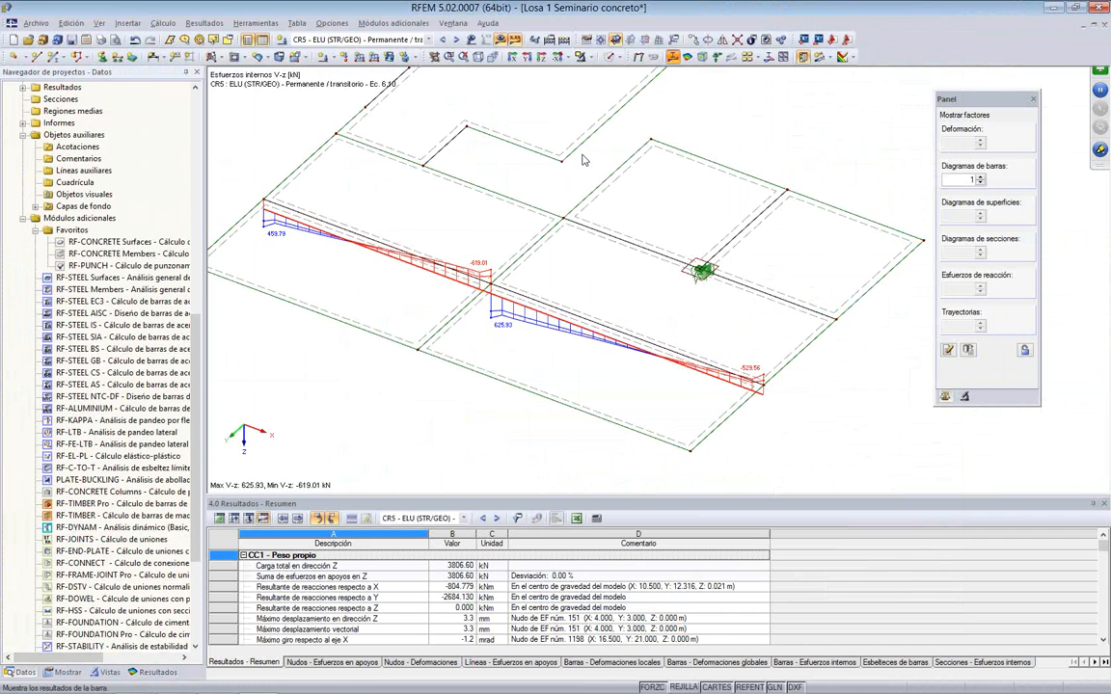
scroll(583, 161, "down", 5)
scroll(535, 133, "up", 4)
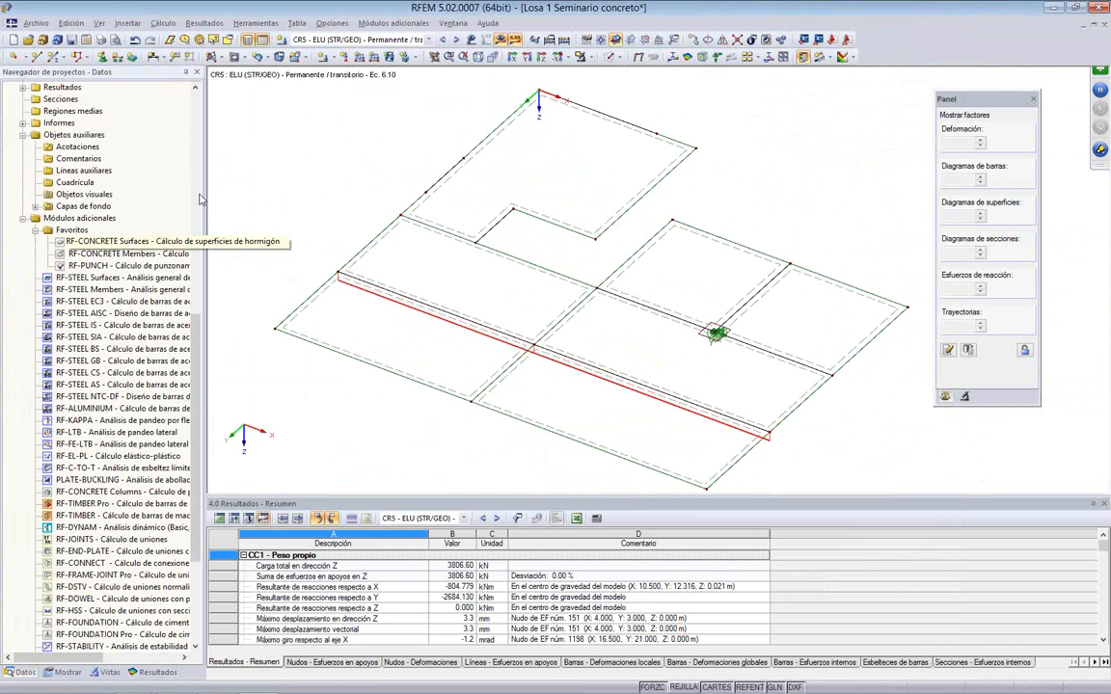
Step: Show the slab with shaded surfaces and open the RF-CONCRETE Surfaces add-on module
left_click(128, 246)
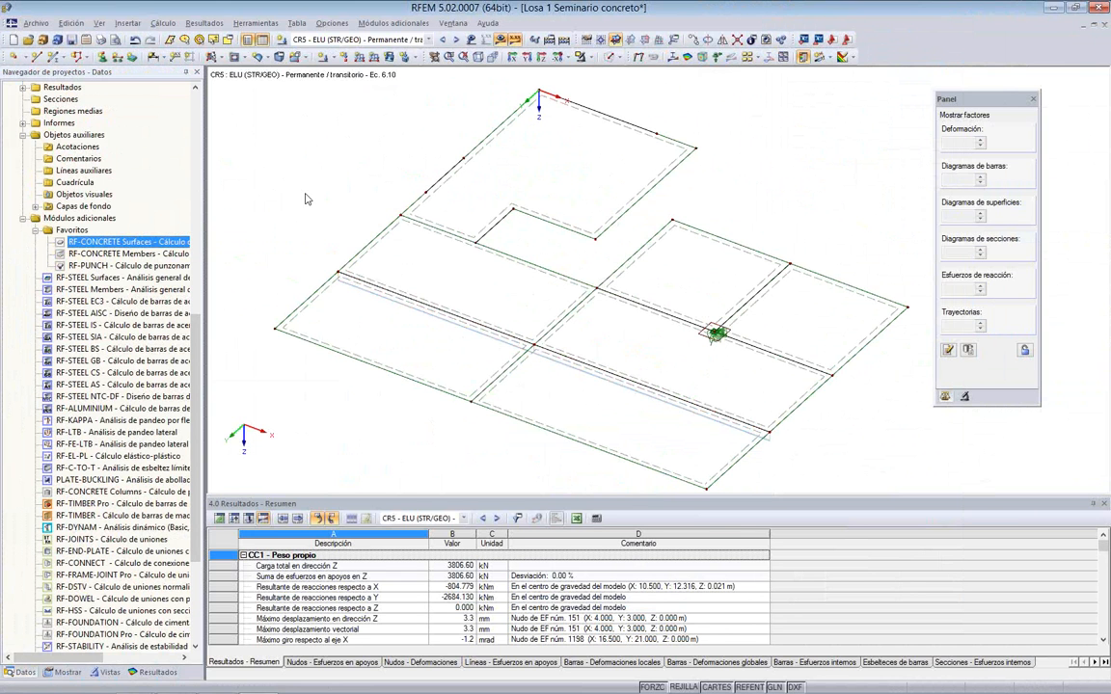
left_click_drag(205, 193, 277, 193)
left_click(609, 60)
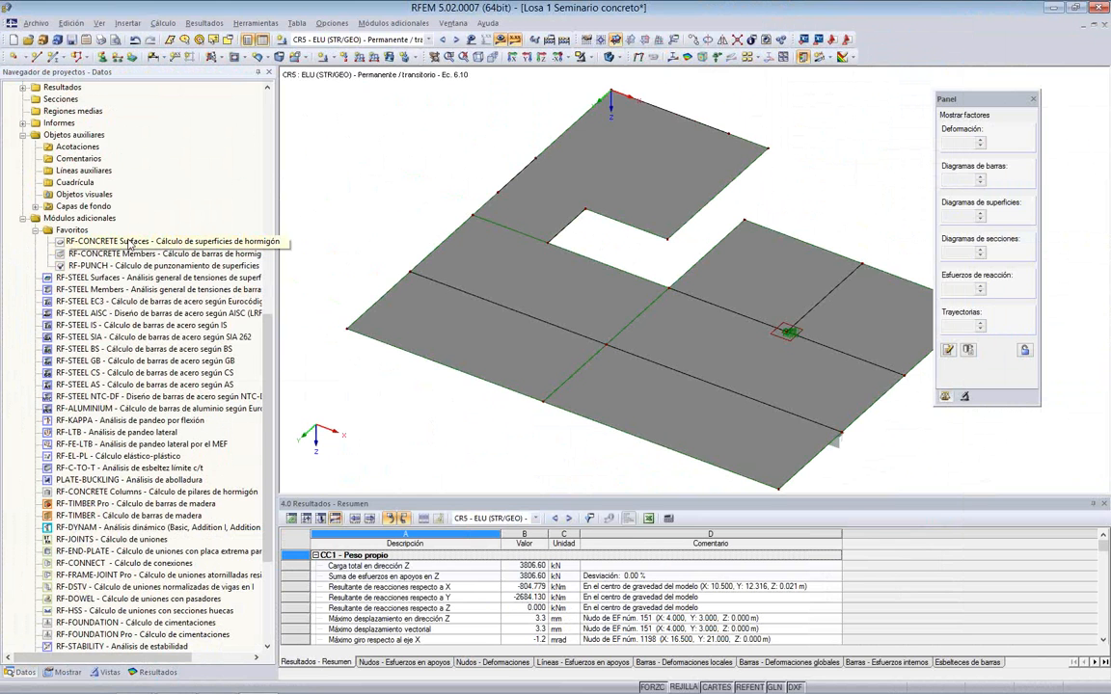
double_click(128, 243)
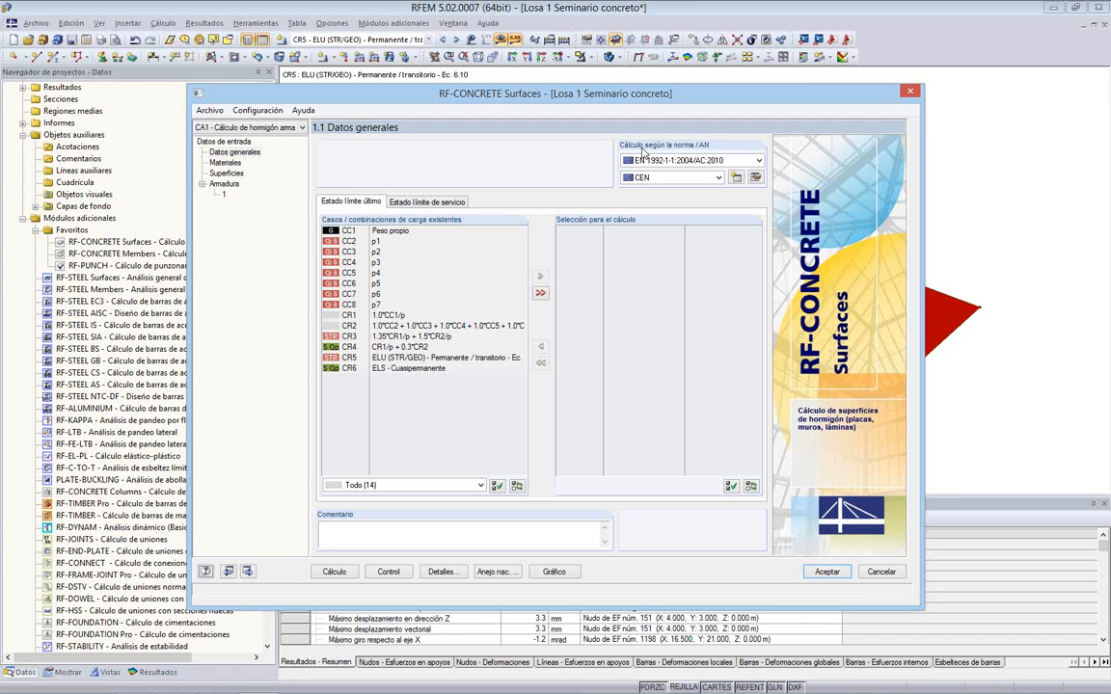
Step: Keep EN 1992-1-1:2004/AC:2010 as the design standard with the CEN national annex
left_click(759, 161)
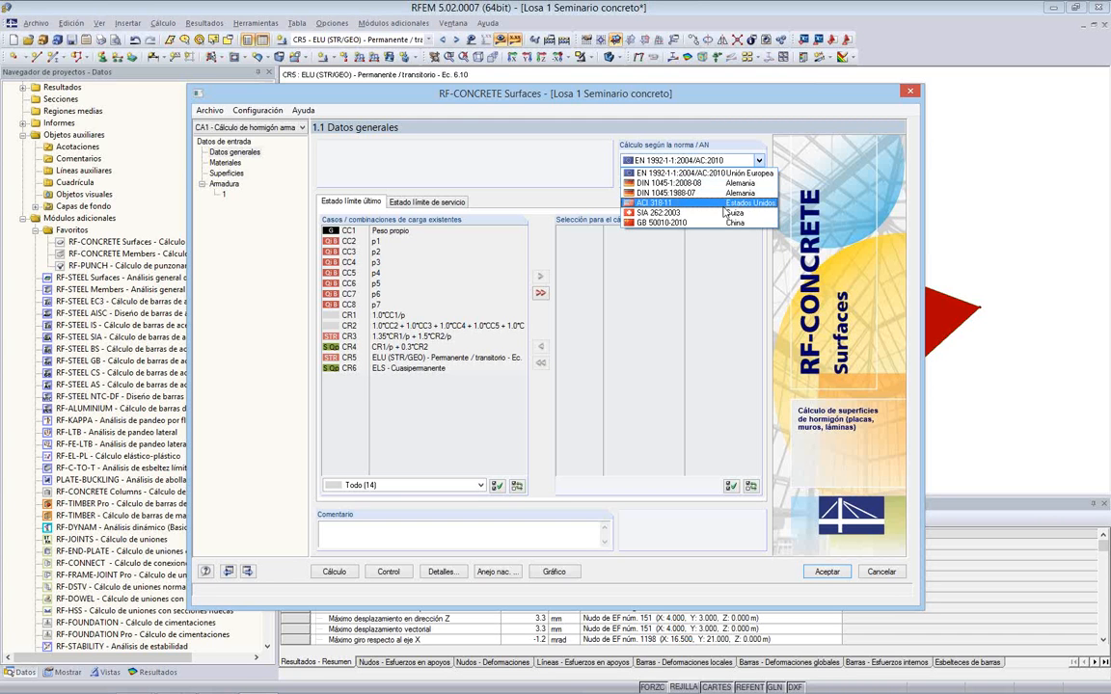
left_click(718, 173)
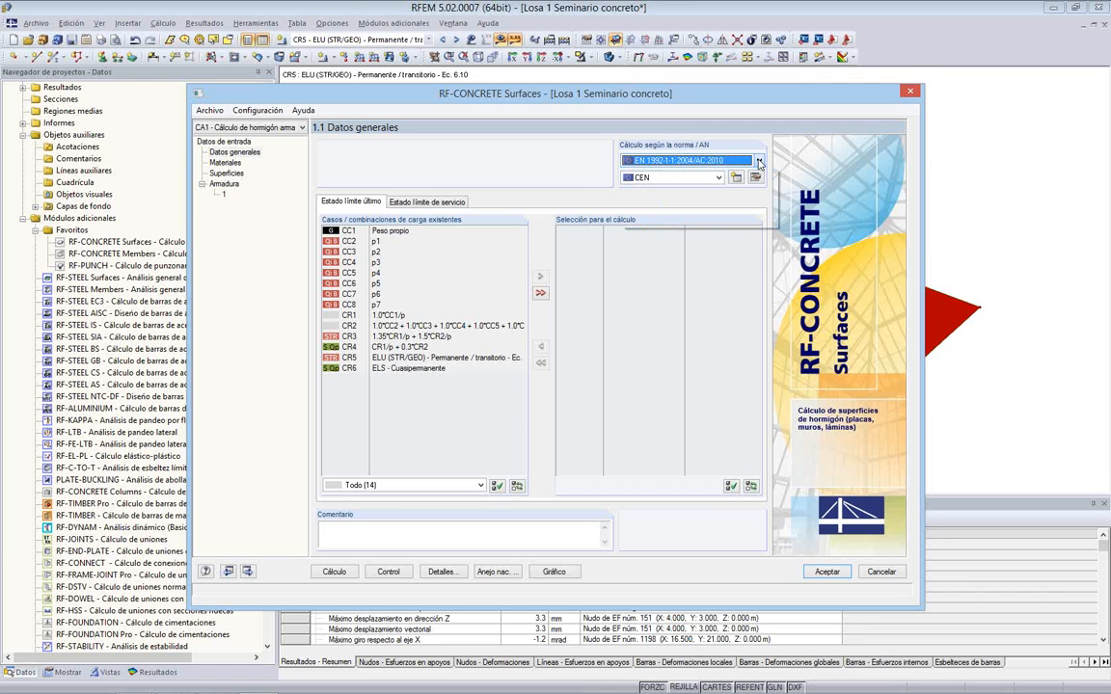
left_click(718, 178)
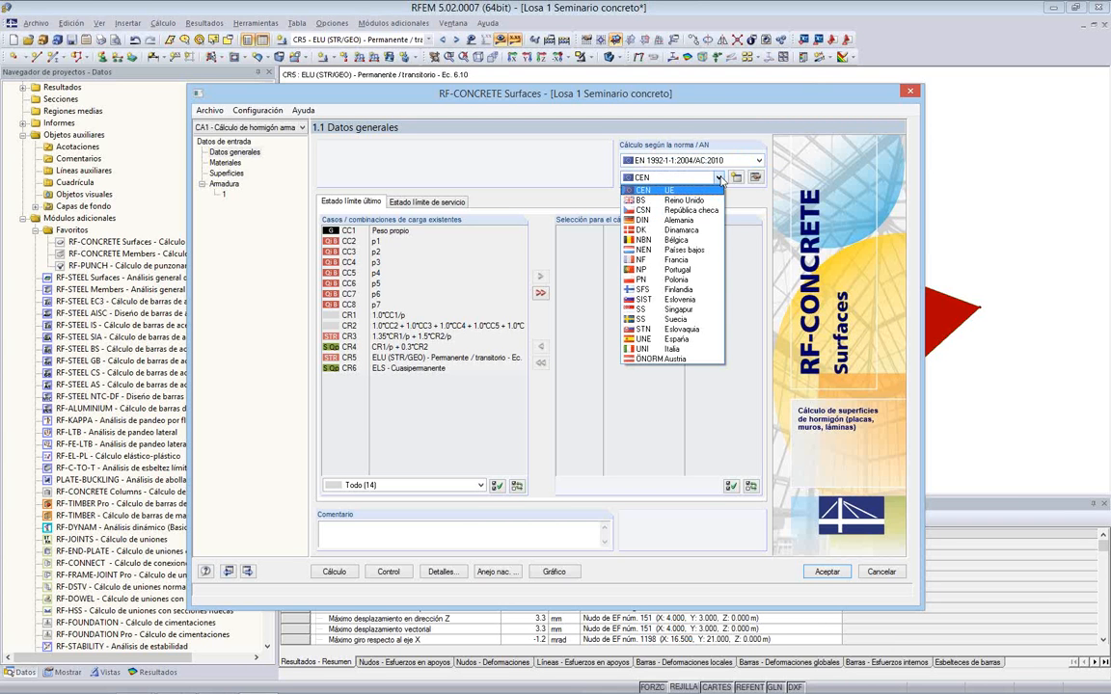
left_click(718, 179)
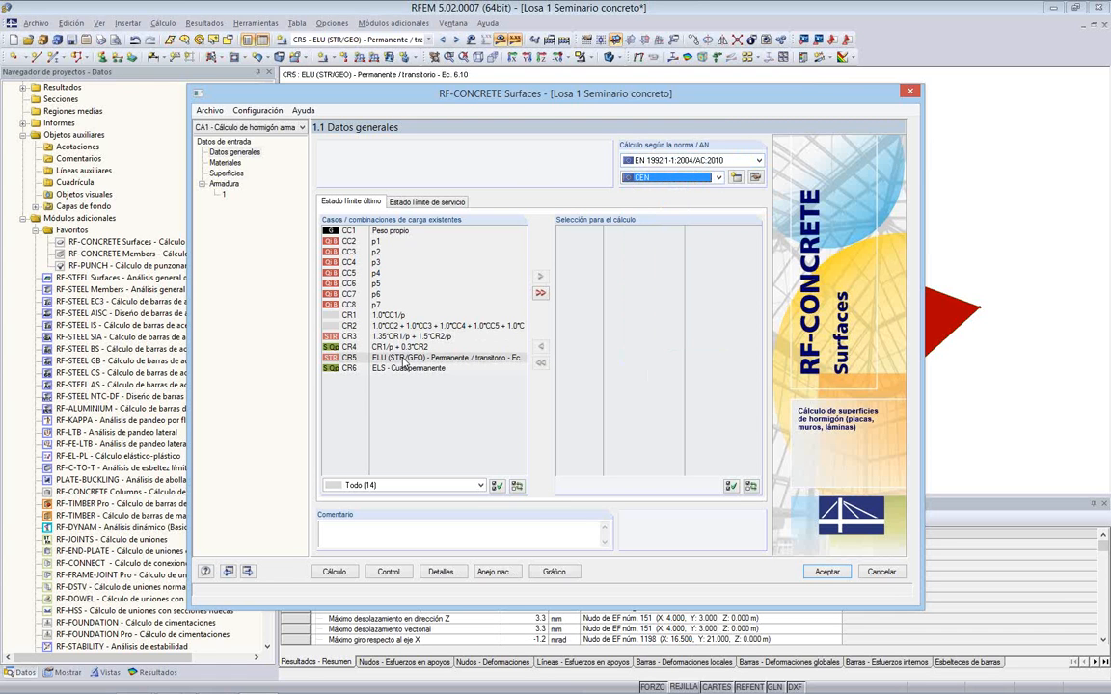
Step: Select CR5 for the ultimate limit state design and CR6 for the serviceability limit state design
left_click(349, 357)
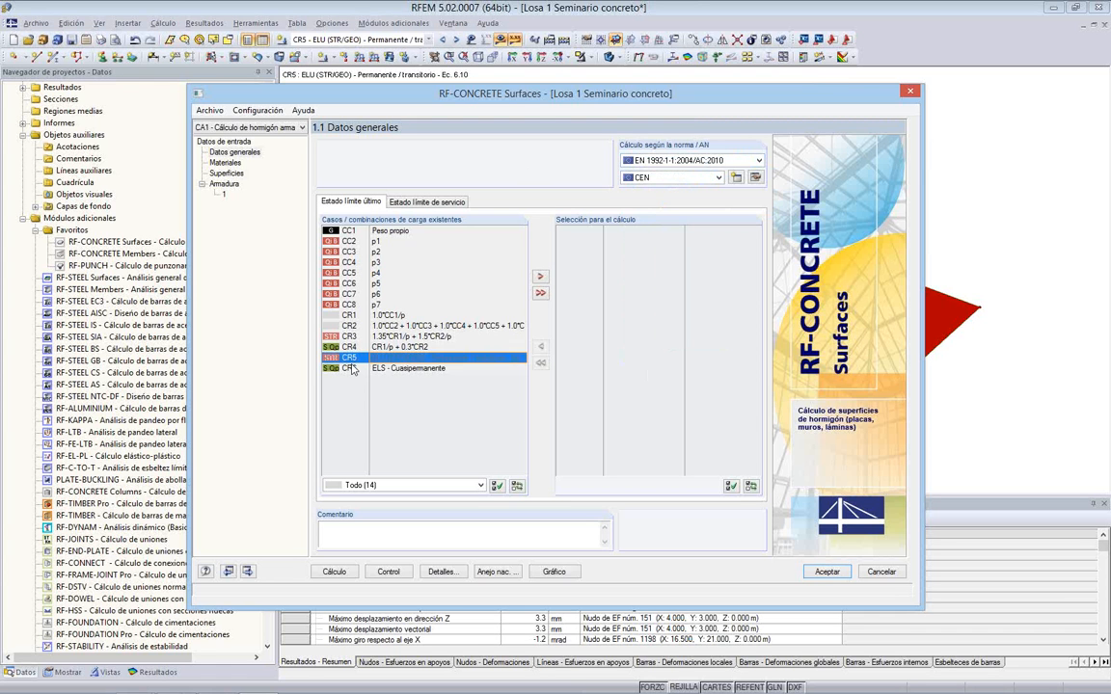
left_click(540, 280)
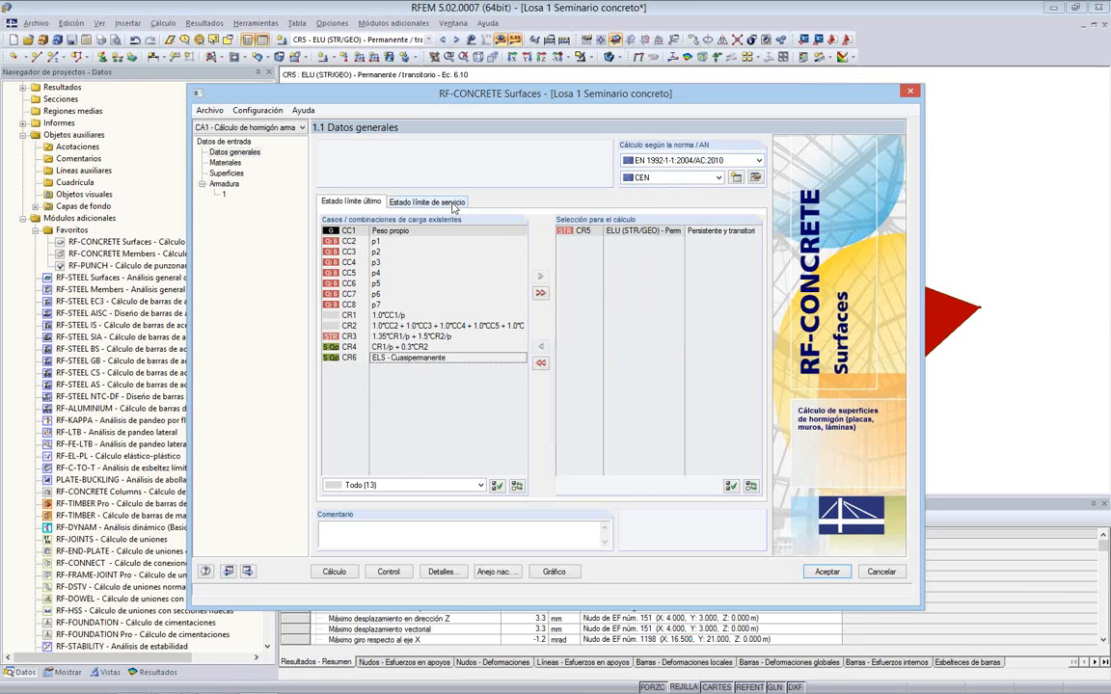
left_click(453, 203)
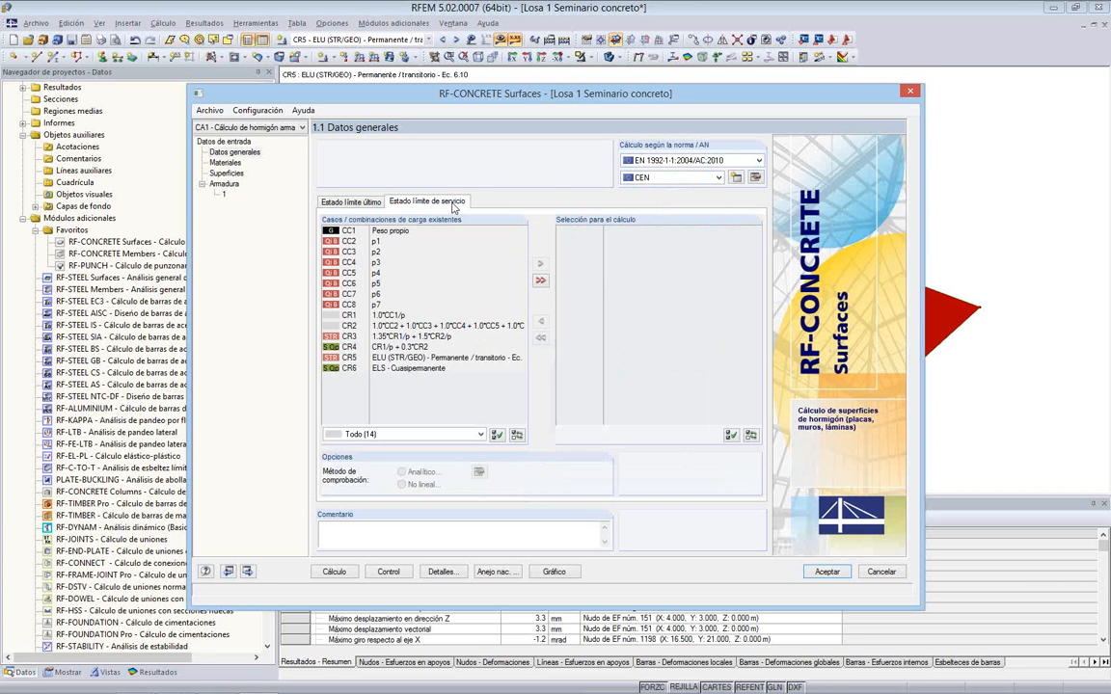
left_click(389, 369)
left_click(541, 265)
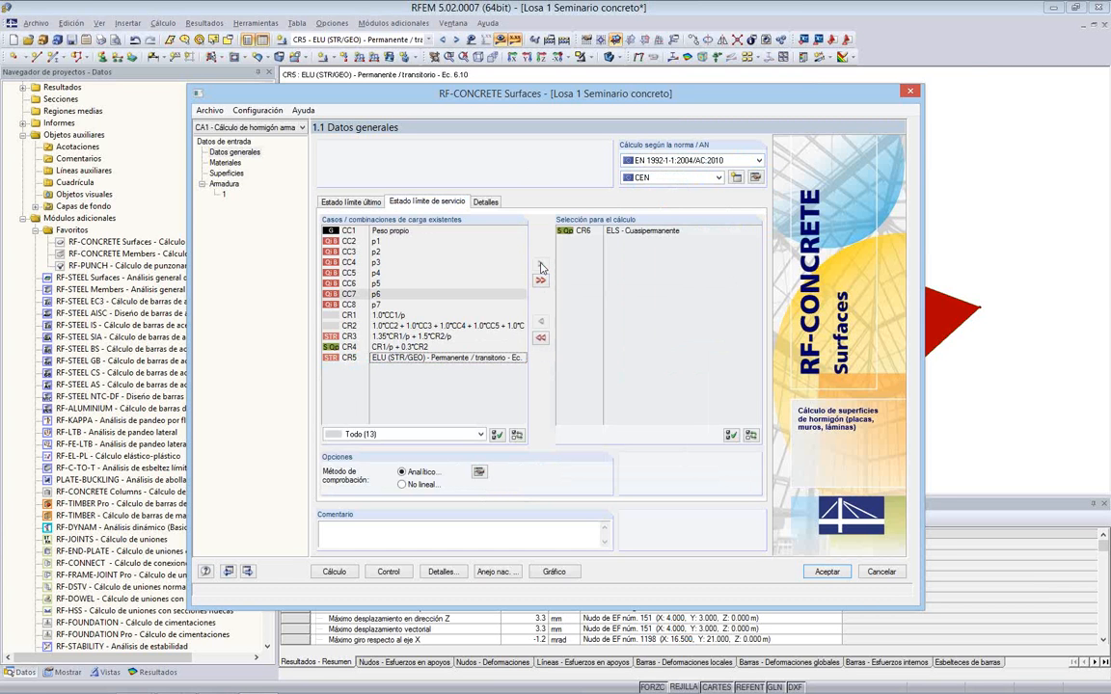
Step: Review the concrete strength class and reinforcing steel choices for material 1, keeping Hormigón C30/37 and B 500 S (A)
left_click(224, 162)
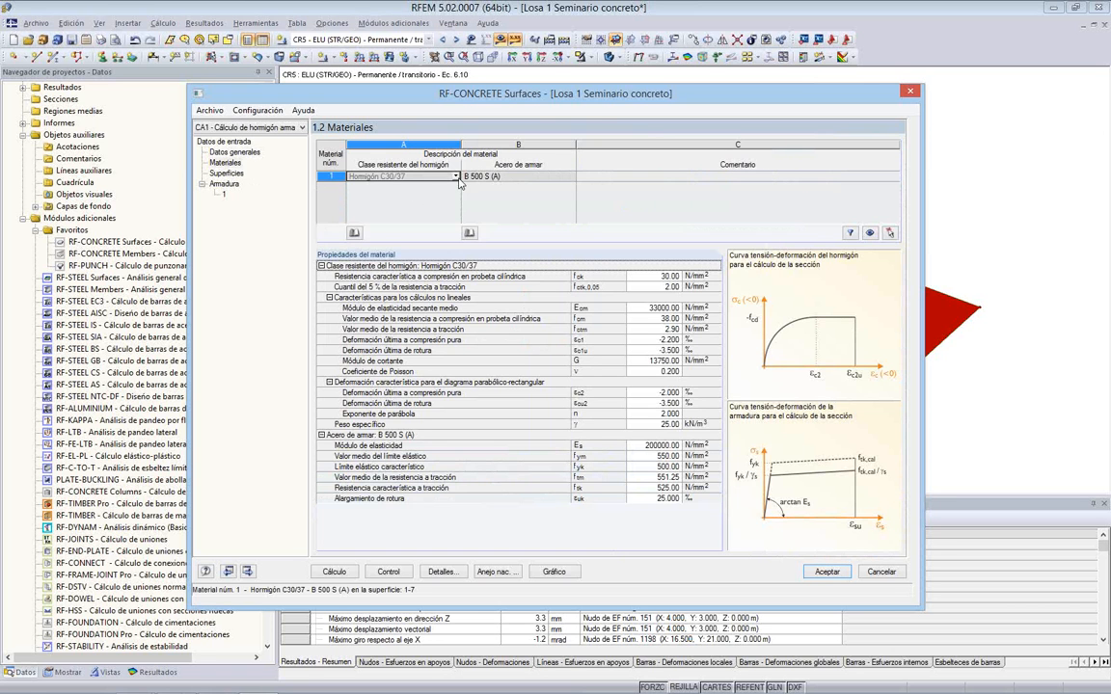
left_click(455, 177)
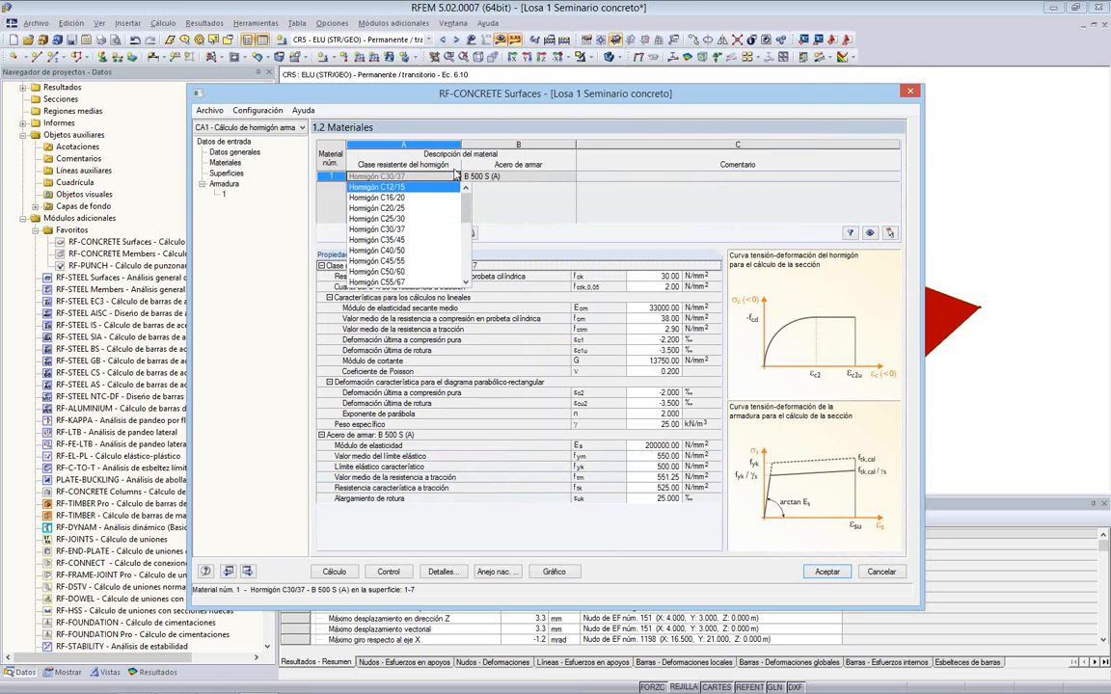
left_click(525, 185)
left_click(520, 178)
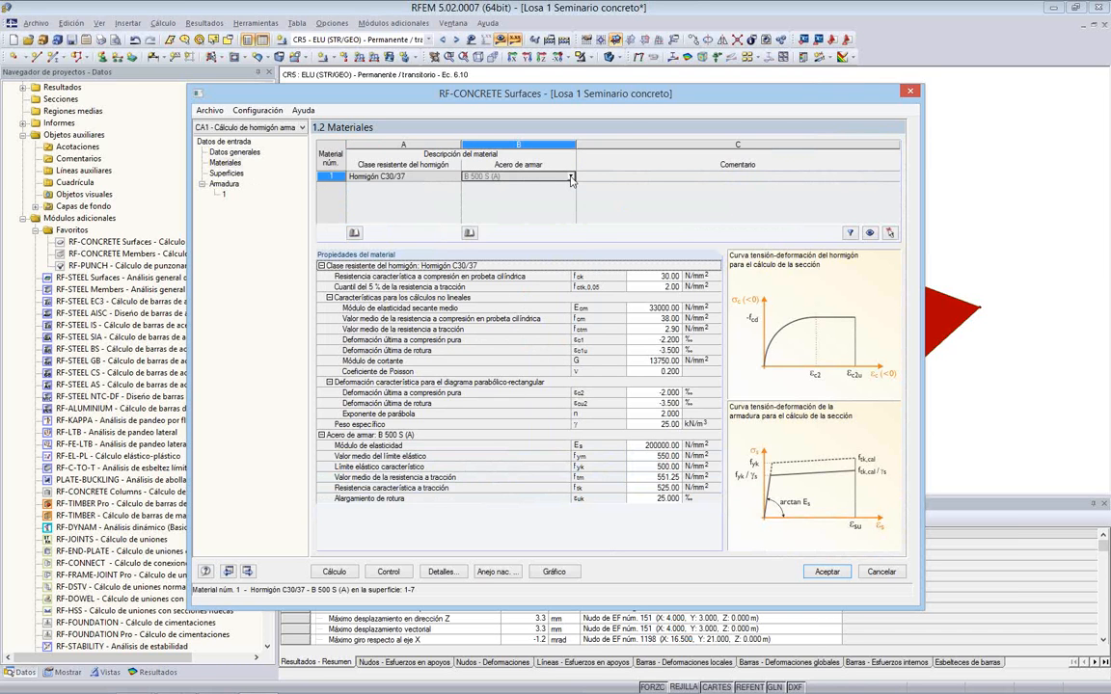
left_click(571, 179)
left_click(571, 178)
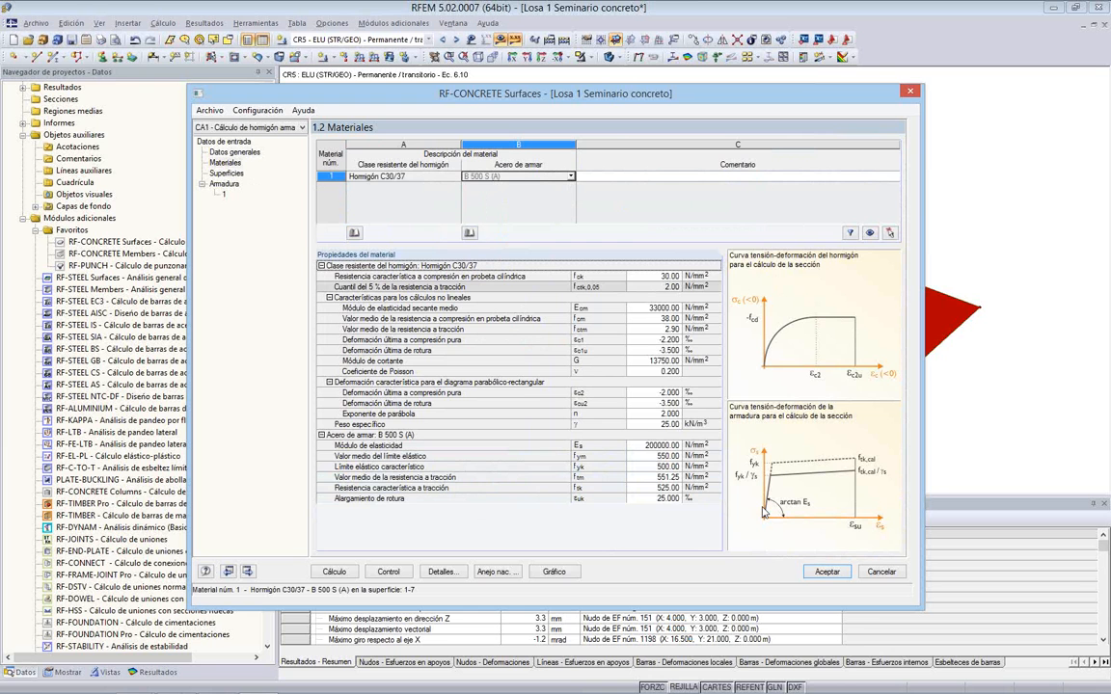
Step: Go through the surfaces in the design table one by one and identify each of them on the slab model
left_click(239, 173)
left_click_drag(319, 93, 13, 348)
key("Down")
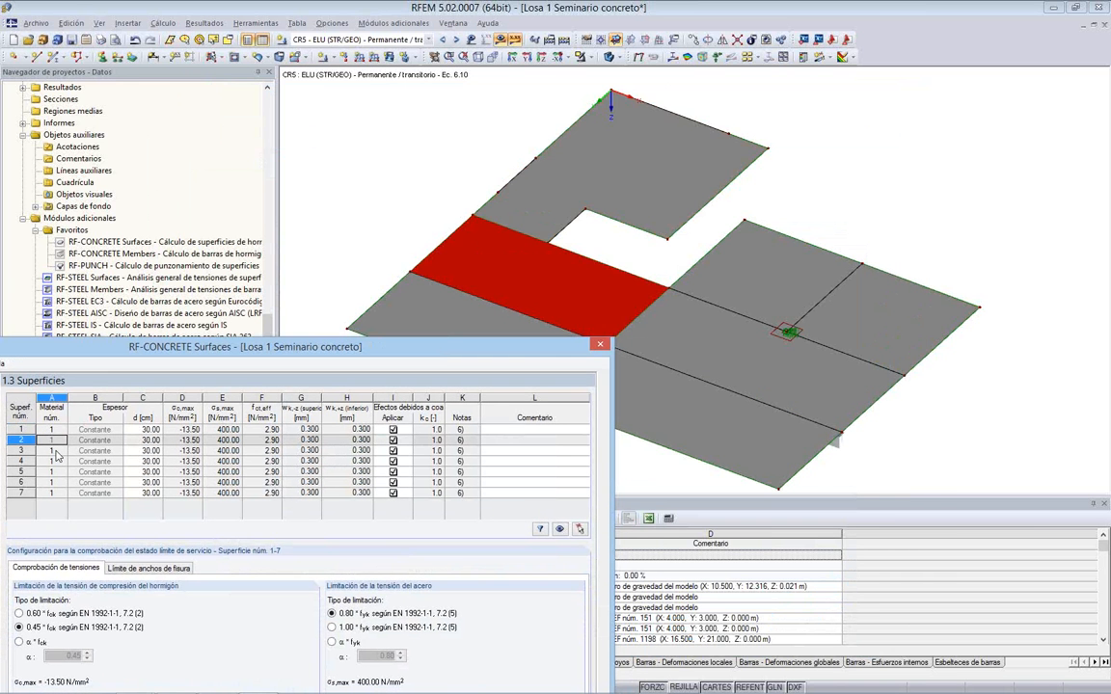
key("Down")
key("Down")
key("Down")
key("Down")
key("Down")
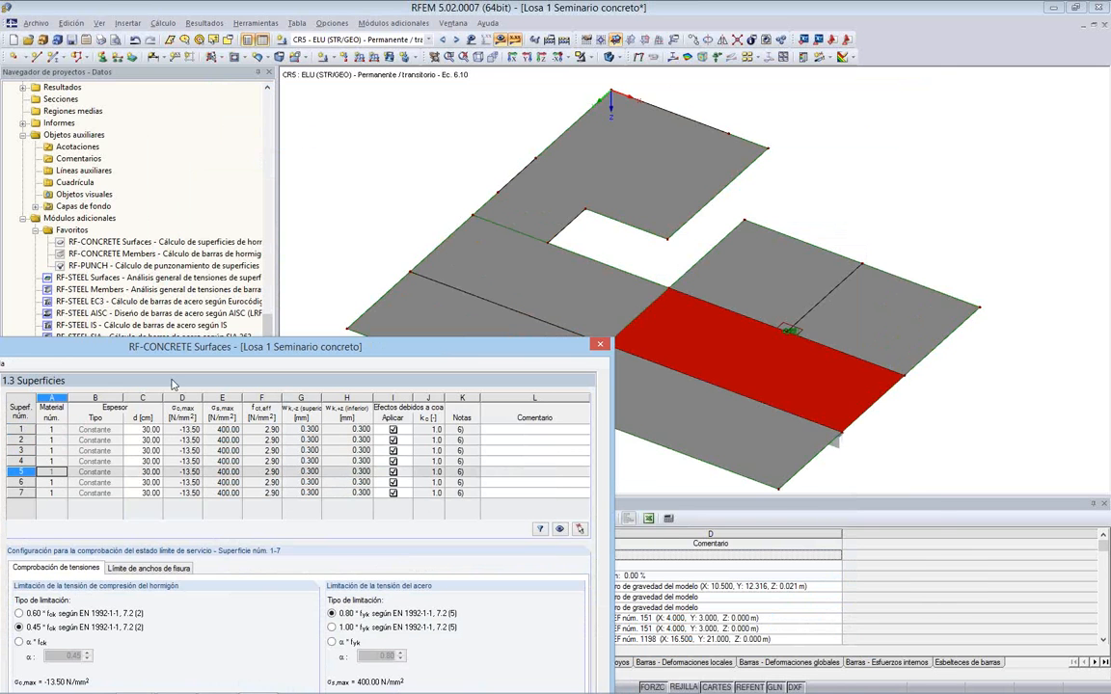
left_click_drag(177, 339, 505, 66)
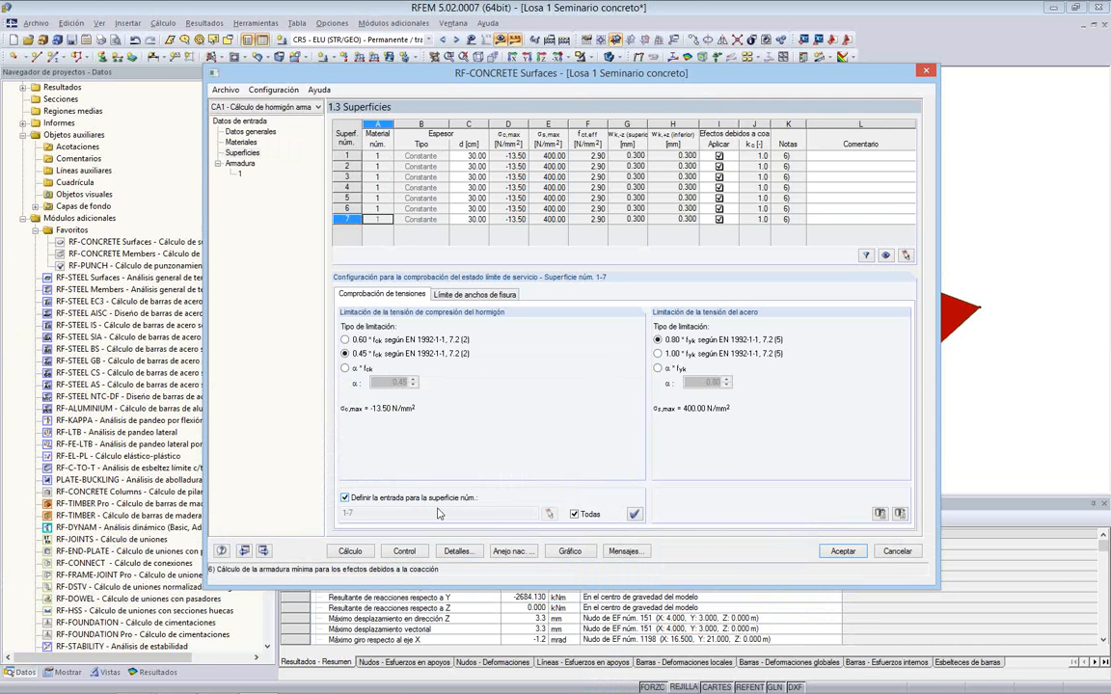
left_click(575, 515)
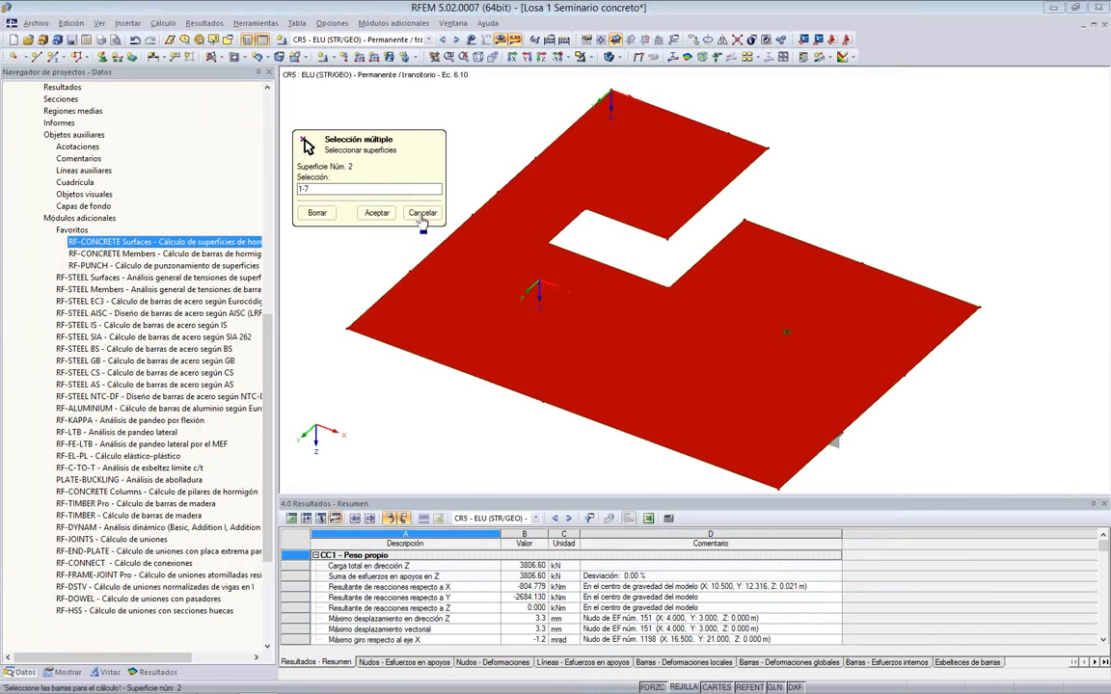
left_click(426, 218)
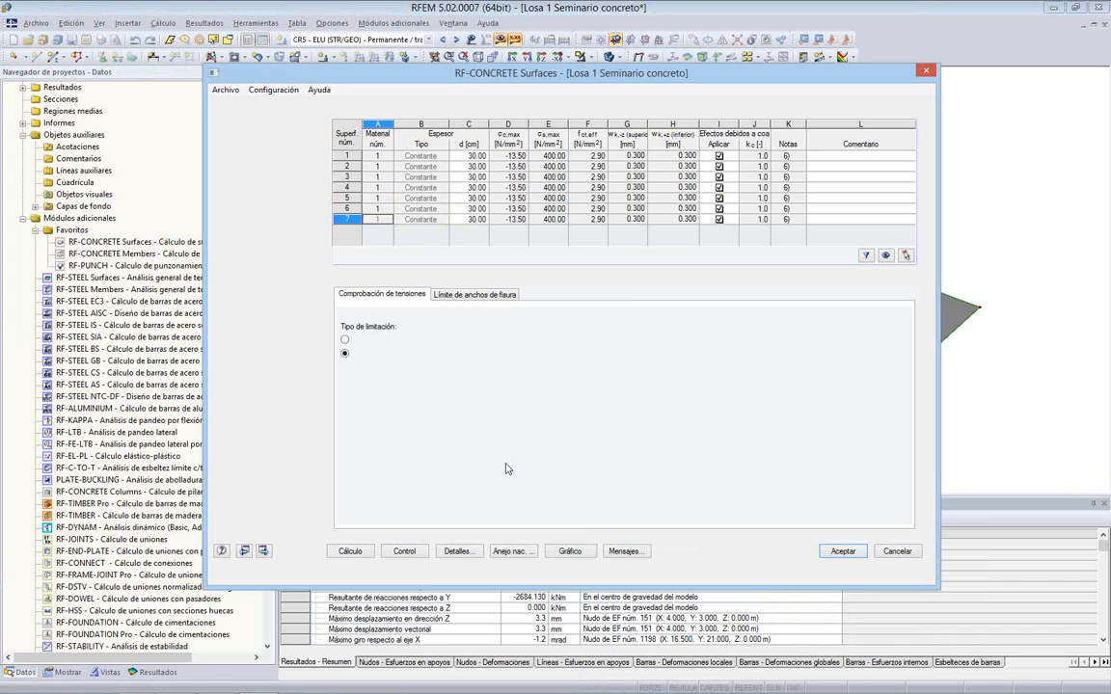
left_click(575, 514)
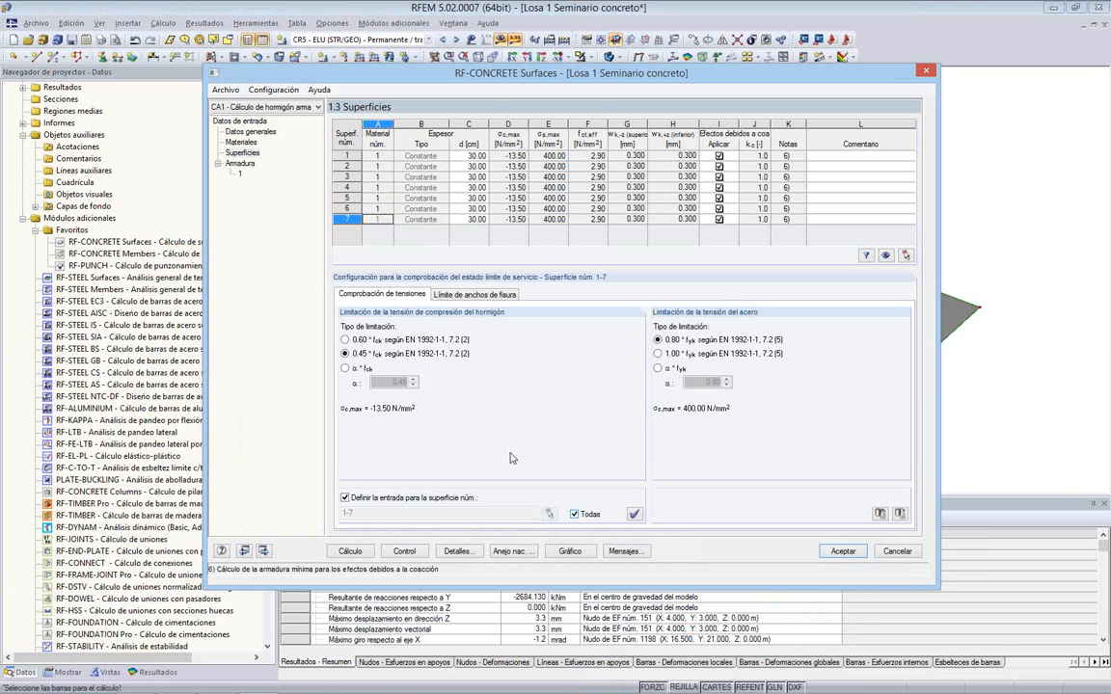
Step: Set the permissible crack width of all surfaces to 0.400 mm for exposure class X0, XC1 on both the upper and lower sides
left_click(466, 296)
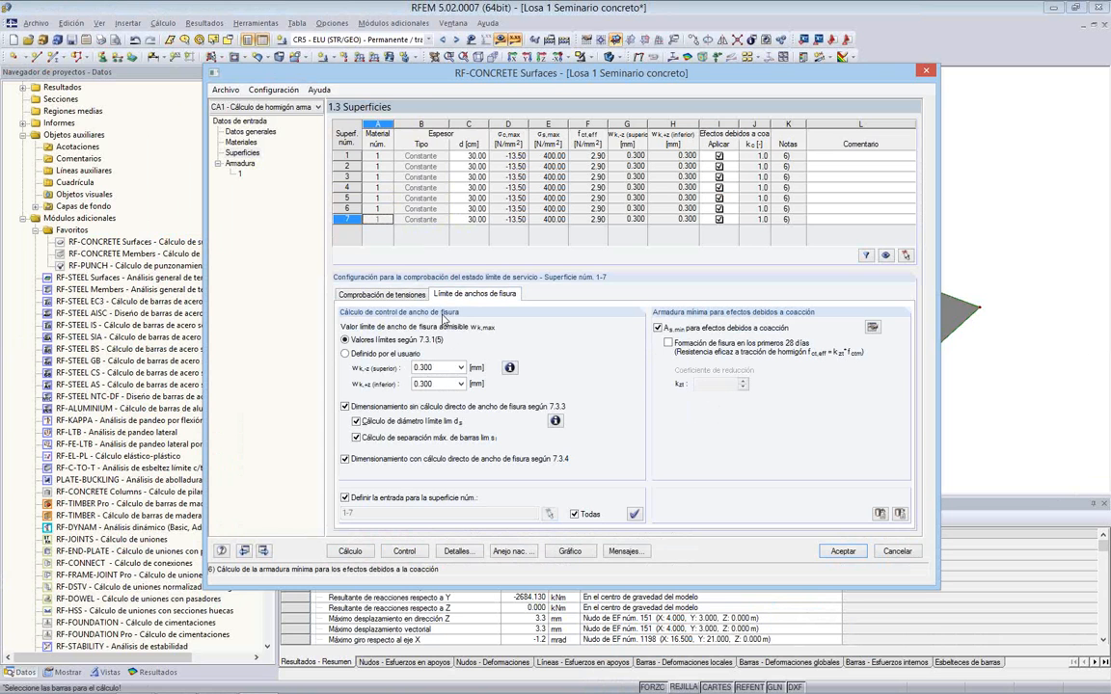
left_click(460, 368)
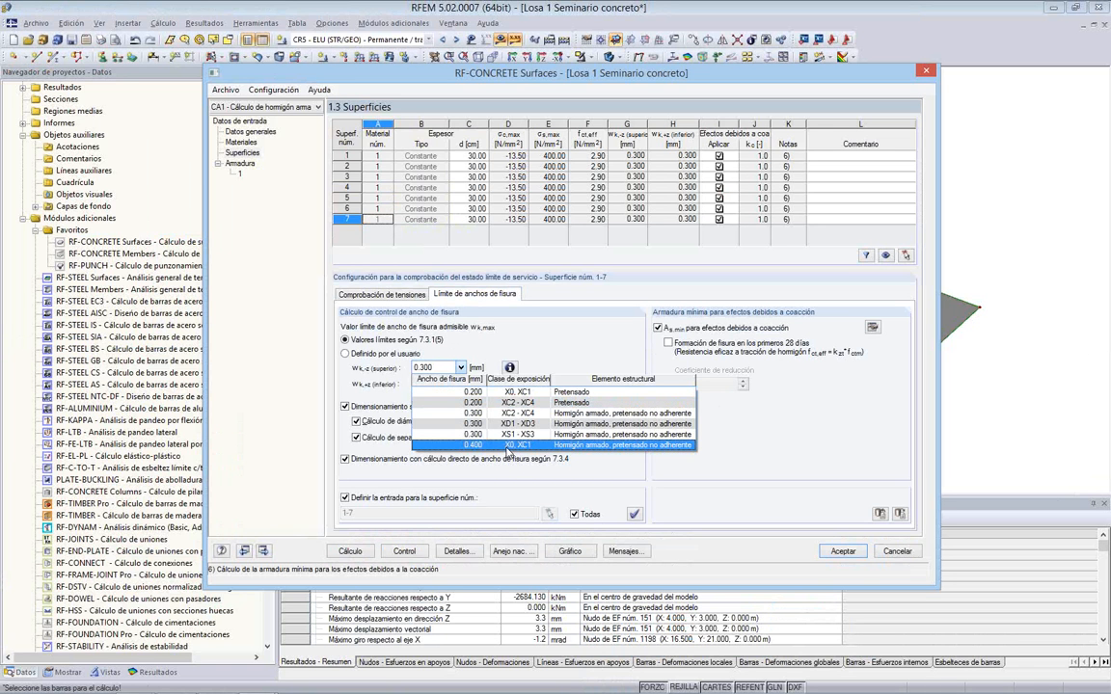
left_click(508, 445)
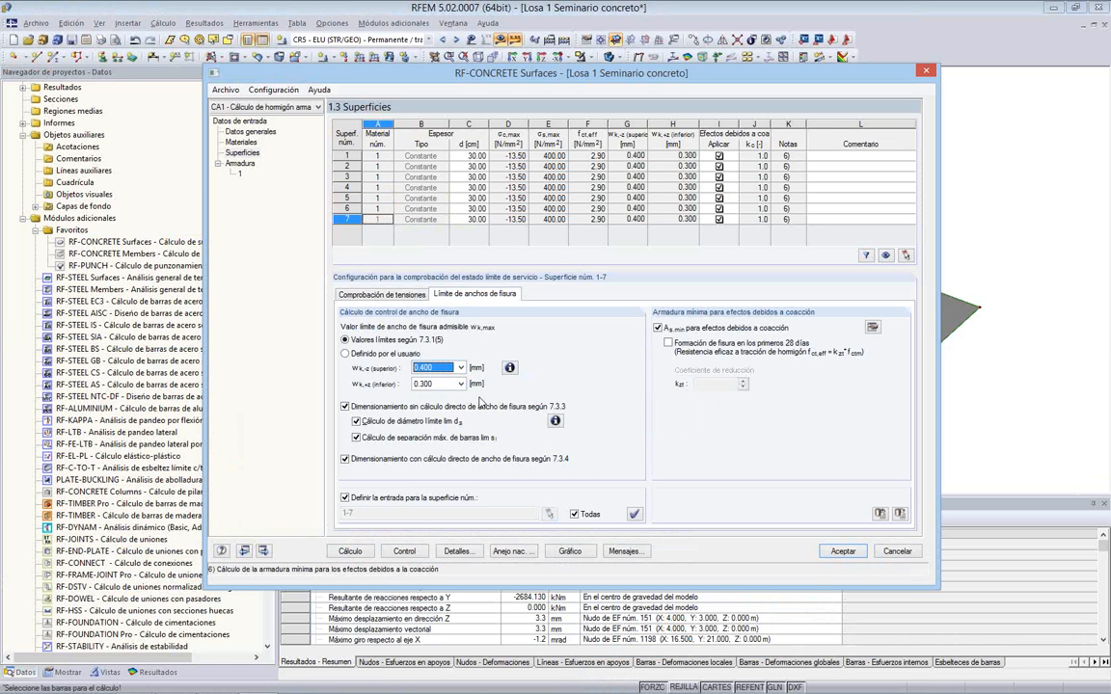
left_click(462, 385)
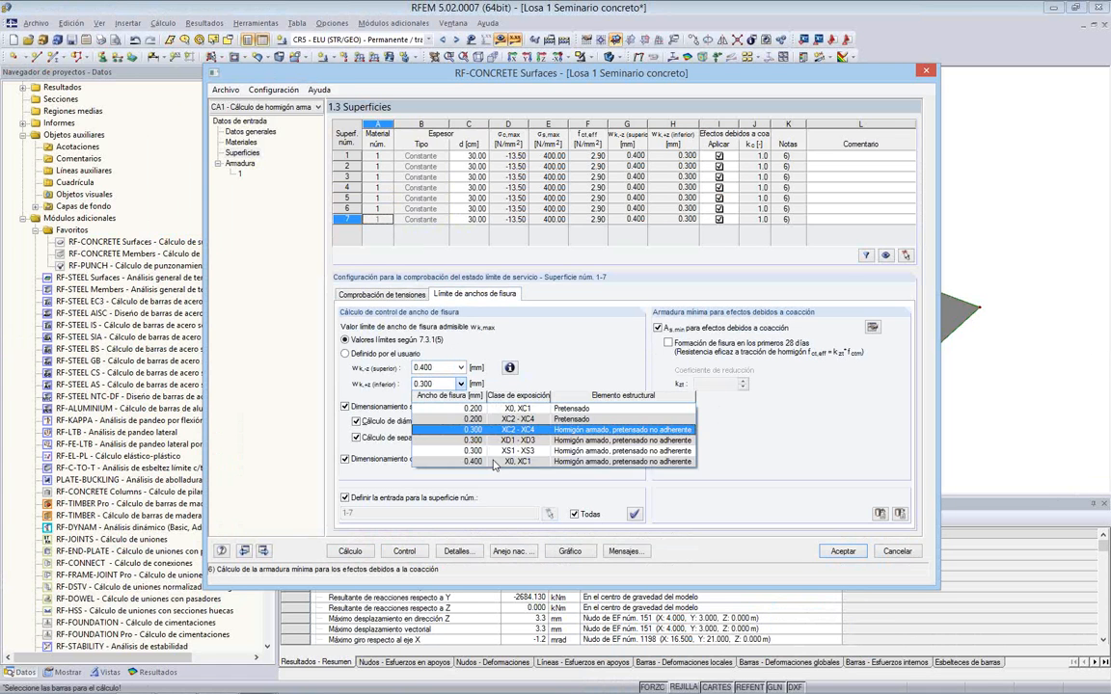
left_click(494, 461)
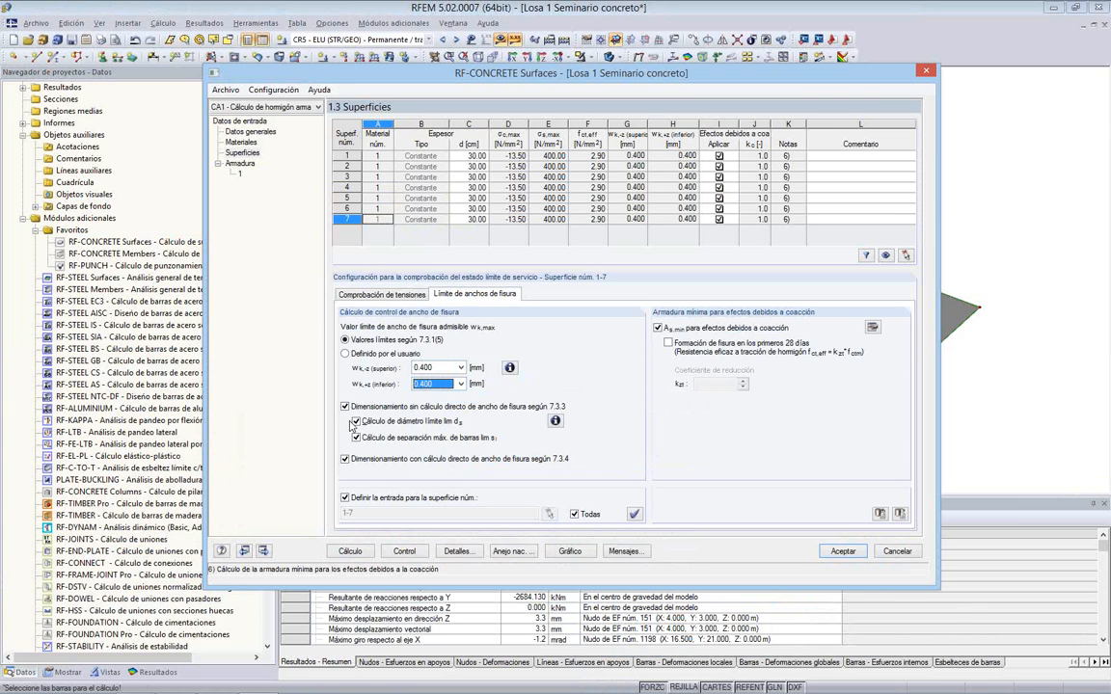
Step: Disable crack design without direct calculation according to 7.3.3 and the minimum reinforcement for effects due to restraint on all surfaces
left_click(355, 422)
left_click(356, 423)
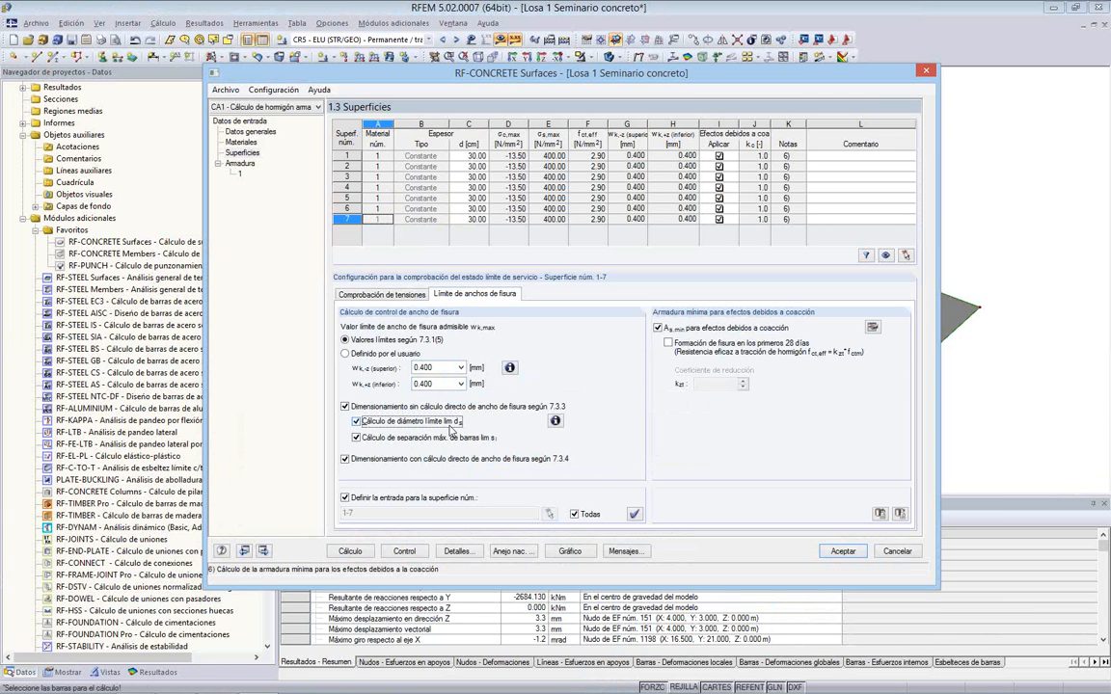
left_click(357, 437)
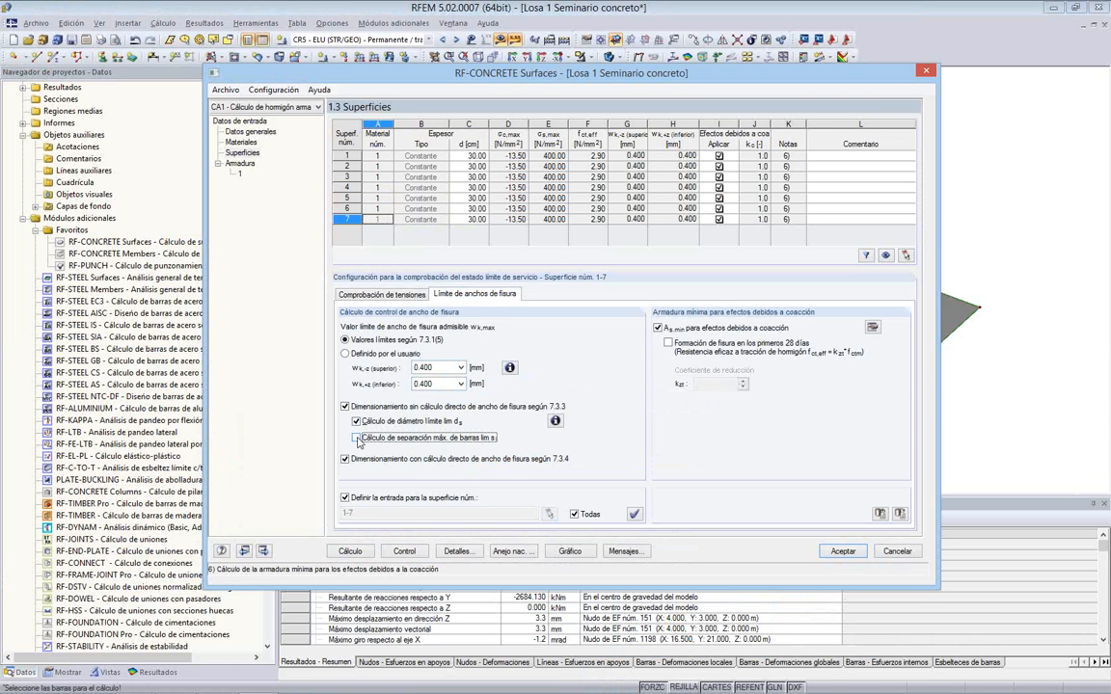
left_click(356, 438)
left_click(344, 406)
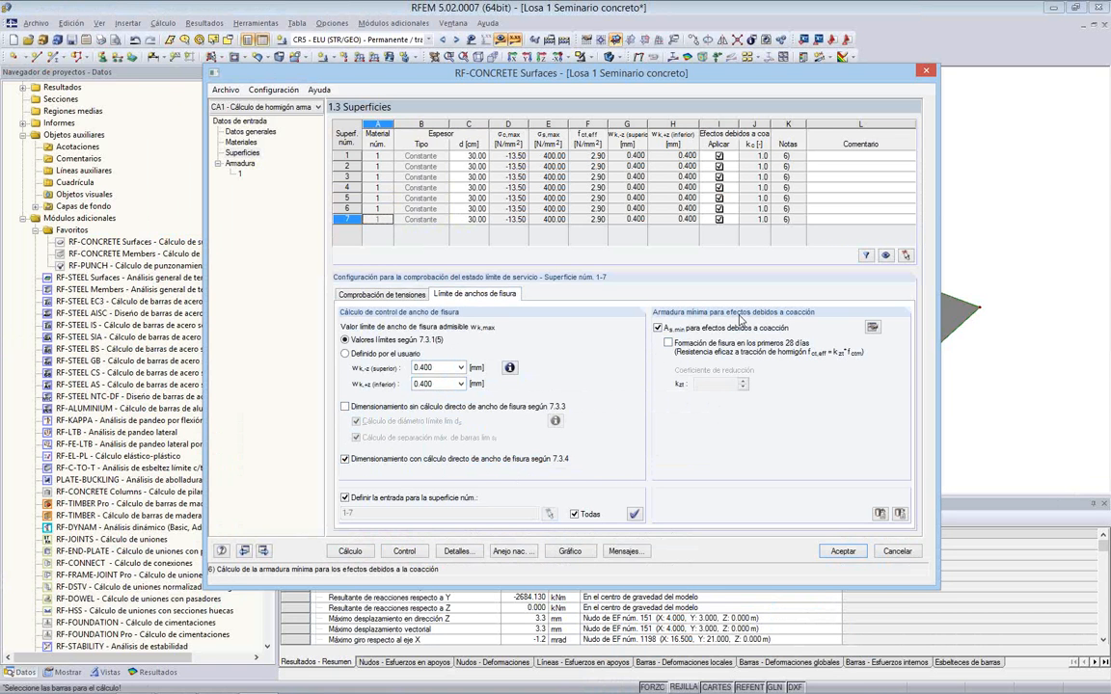
left_click(658, 328)
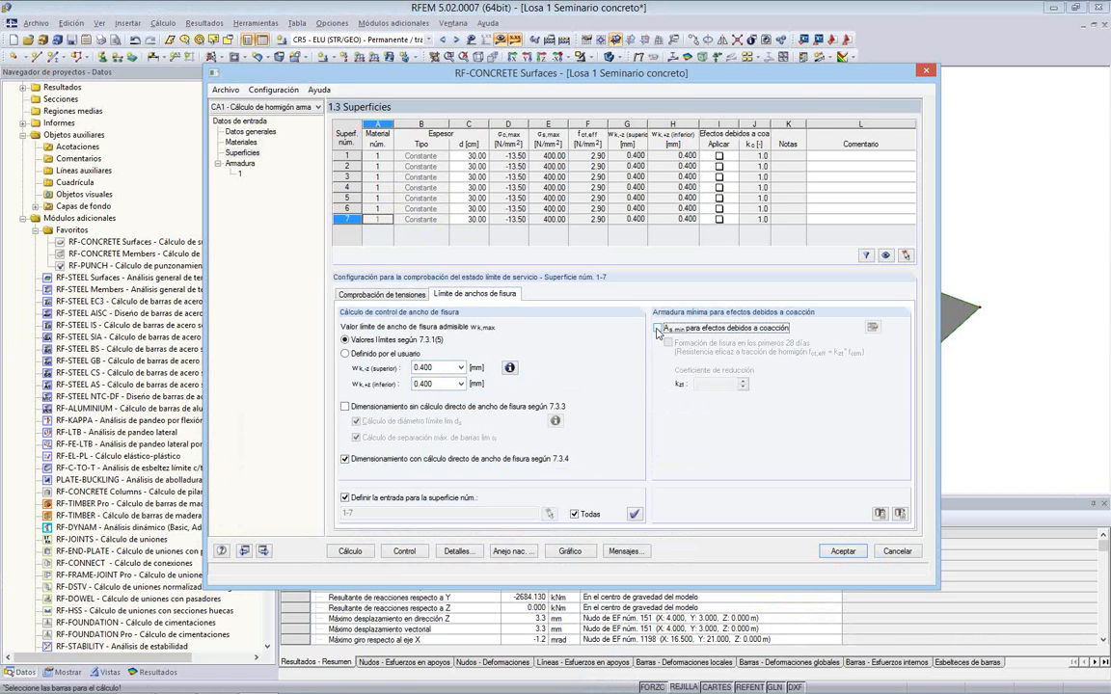
Step: Define the reinforcement's concrete cover according to the standard, with exposure class XC1 for the lower side
double_click(241, 166)
left_click(240, 166)
double_click(241, 165)
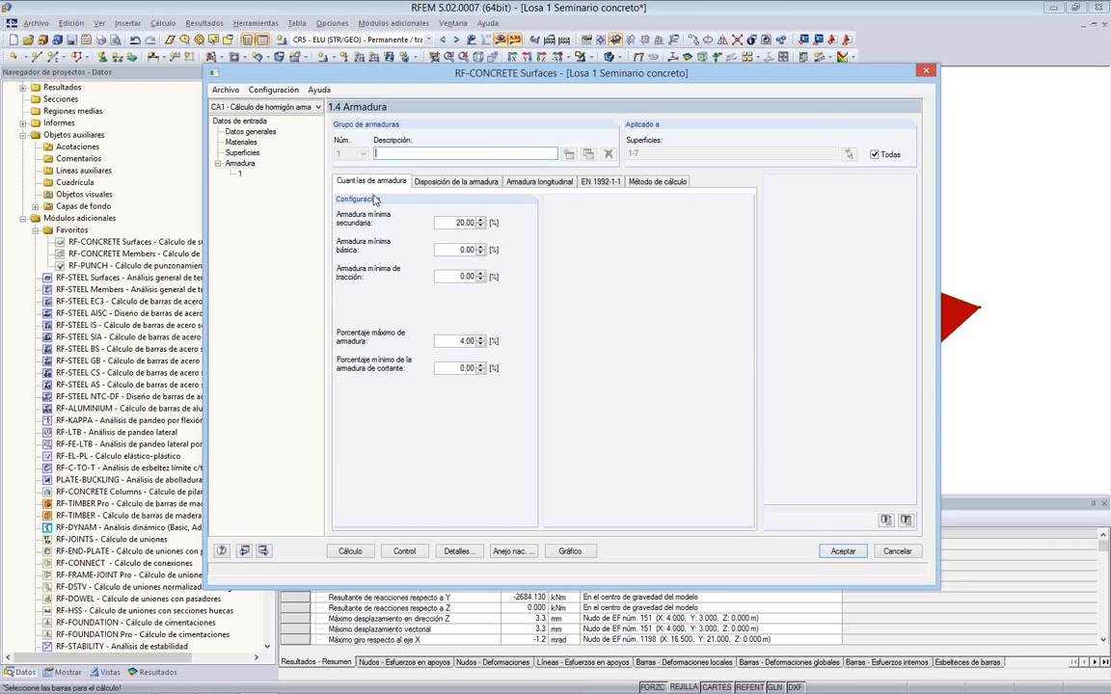
left_click(420, 181)
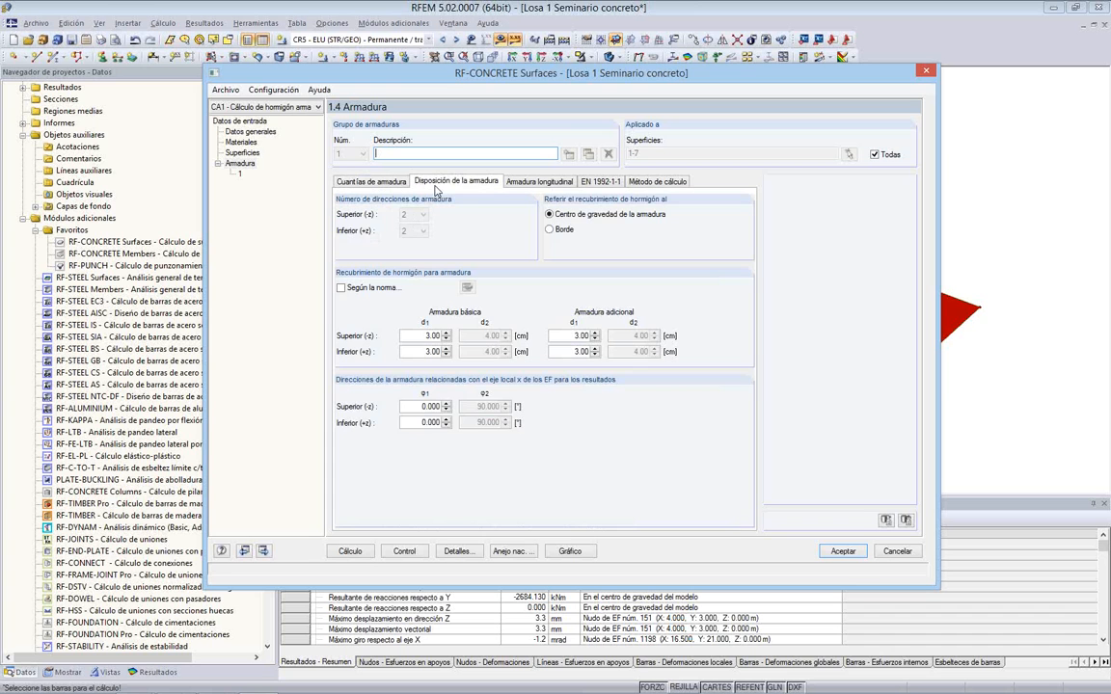
left_click(384, 286)
left_click(466, 287)
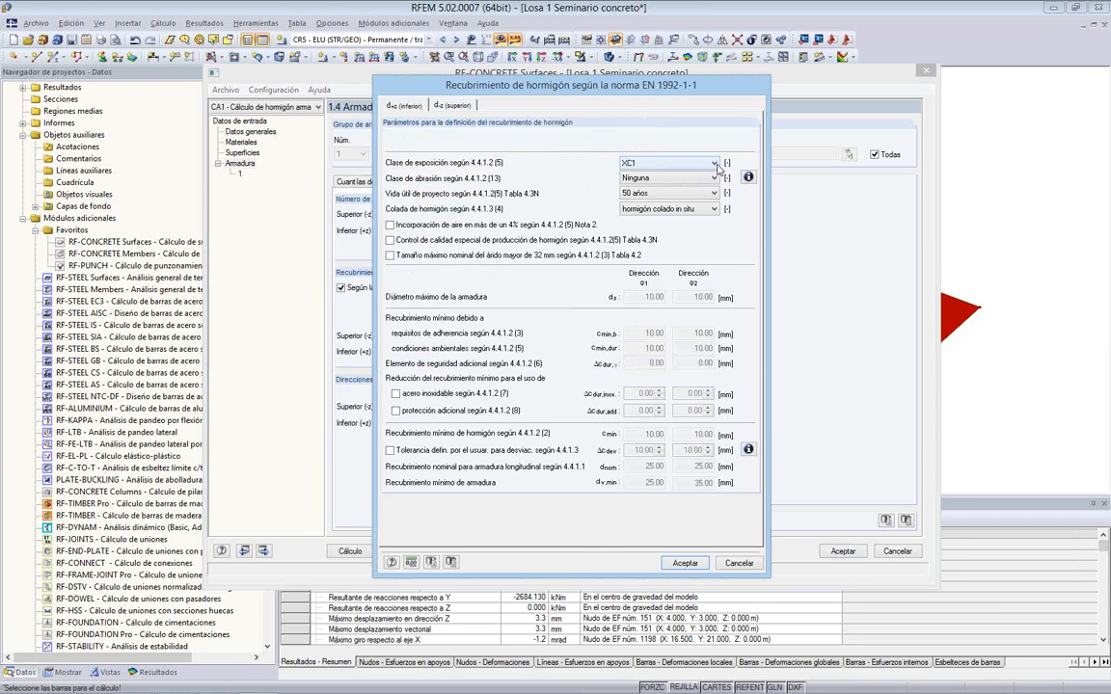
left_click(715, 164)
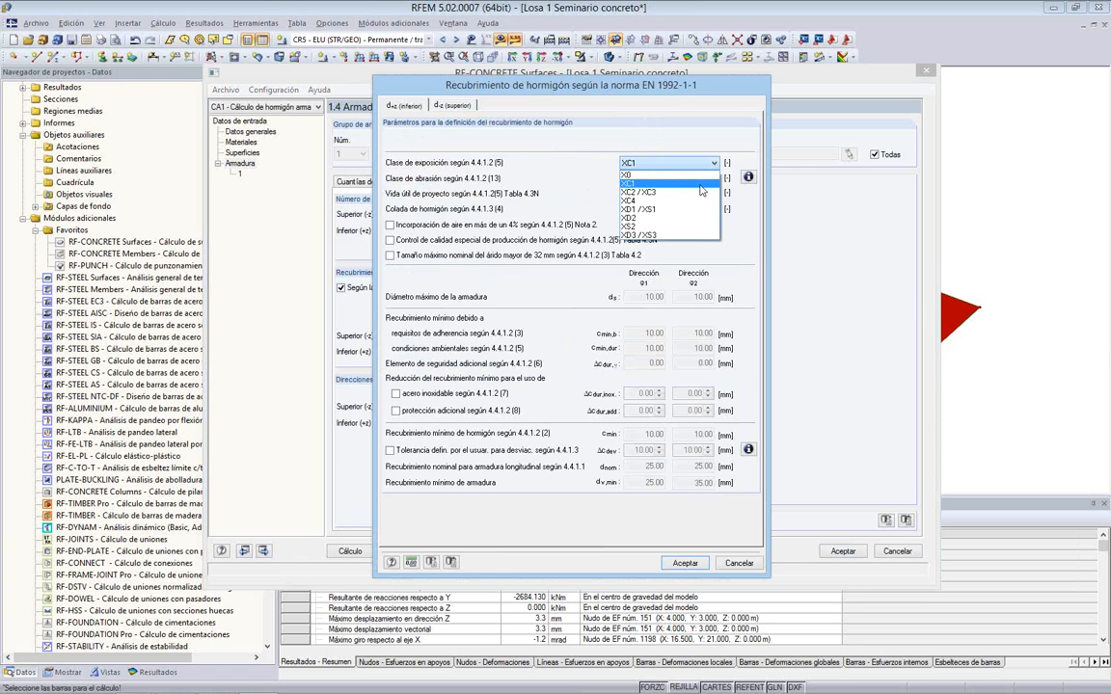
left_click(700, 186)
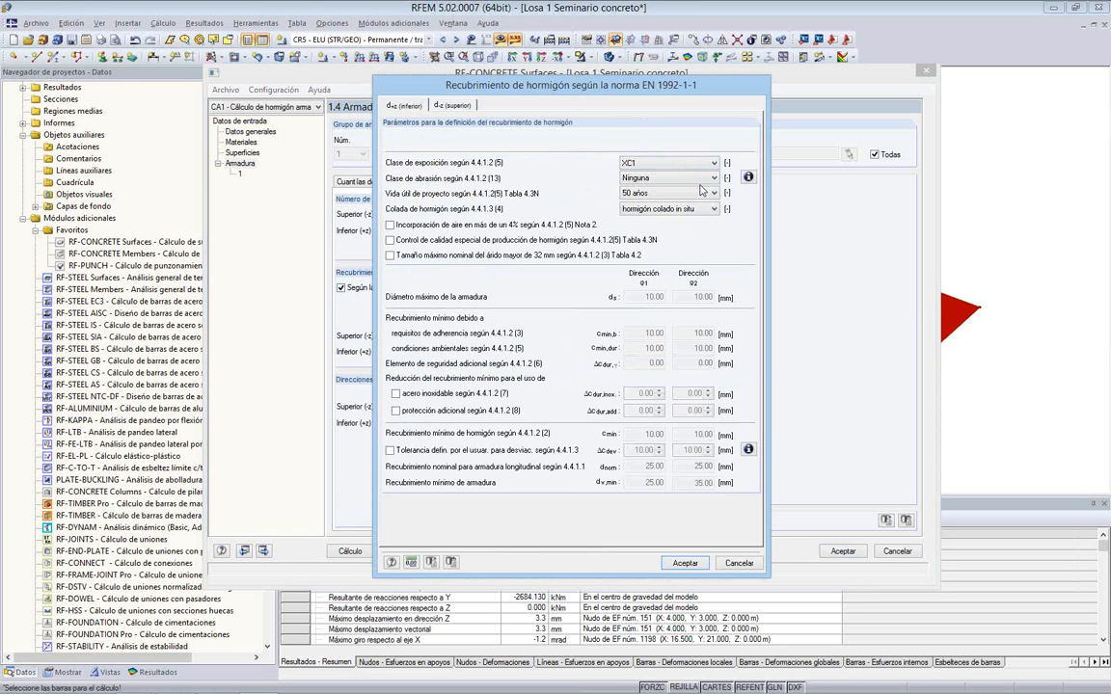
Step: Make the upper side's concrete cover settings independent of the lower side and accept the cover parameters
left_click(452, 106)
left_click(390, 140)
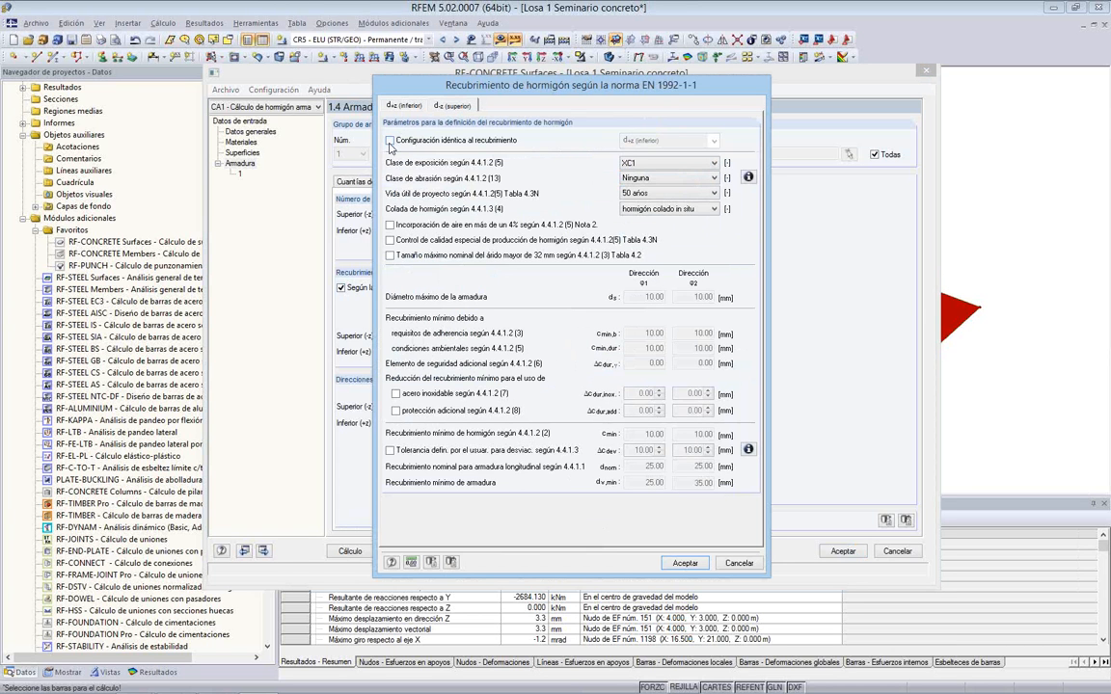
left_click(686, 564)
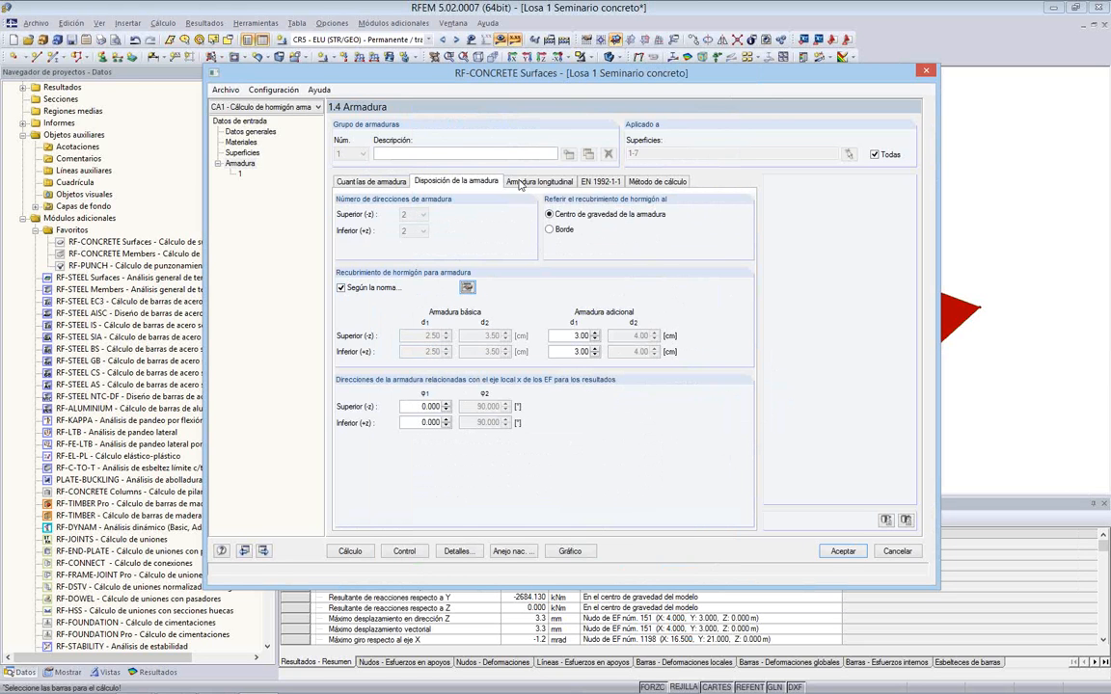
Step: Review the longitudinal reinforcement settings and the EN 1992-1-1 minimum reinforcement, shear and partial factor settings
left_click(520, 182)
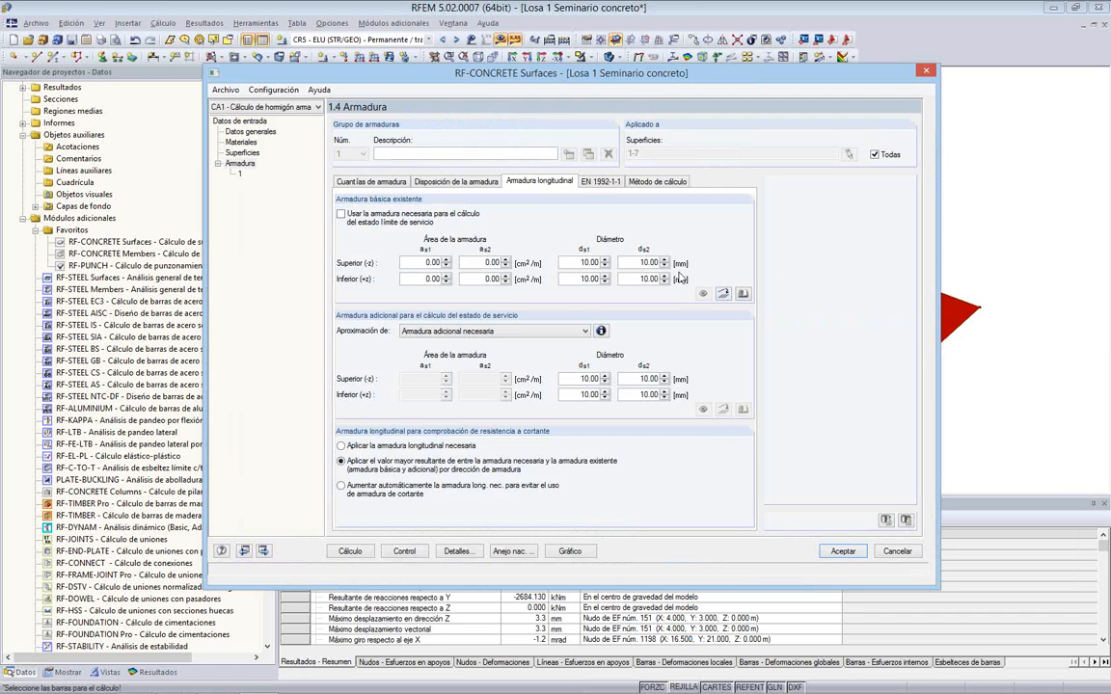
left_click(601, 183)
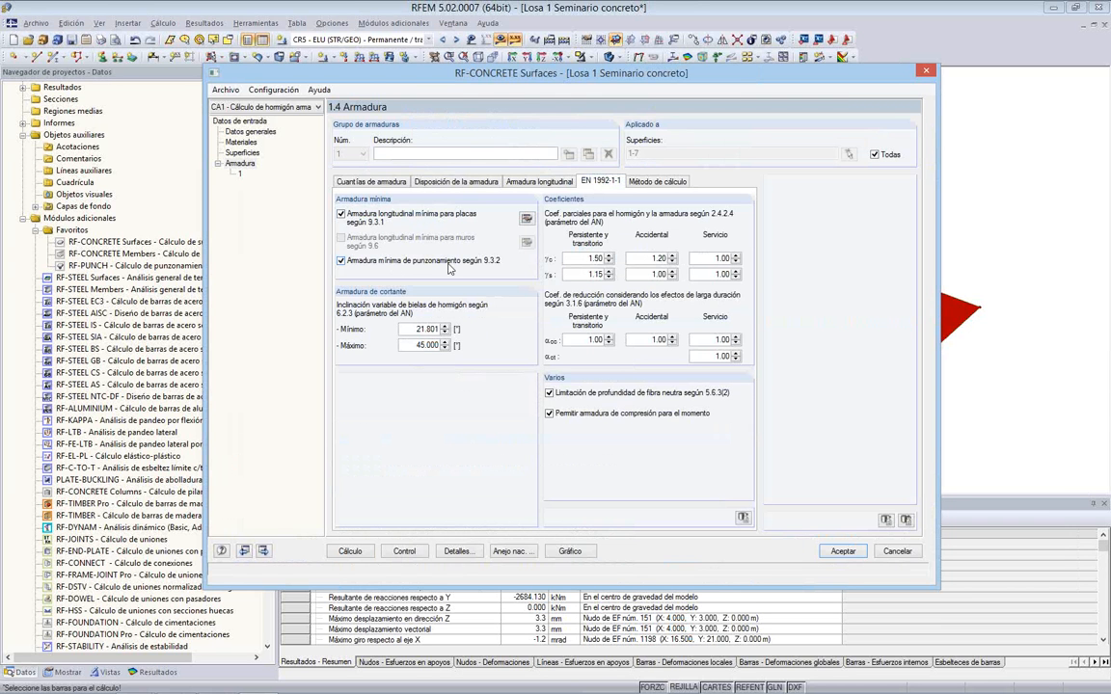
left_click(600, 258)
left_click(609, 262)
left_click(650, 339)
Step: Inspect the National Annex parameters for EN 1992-1-1 and return to the general design data
left_click(508, 552)
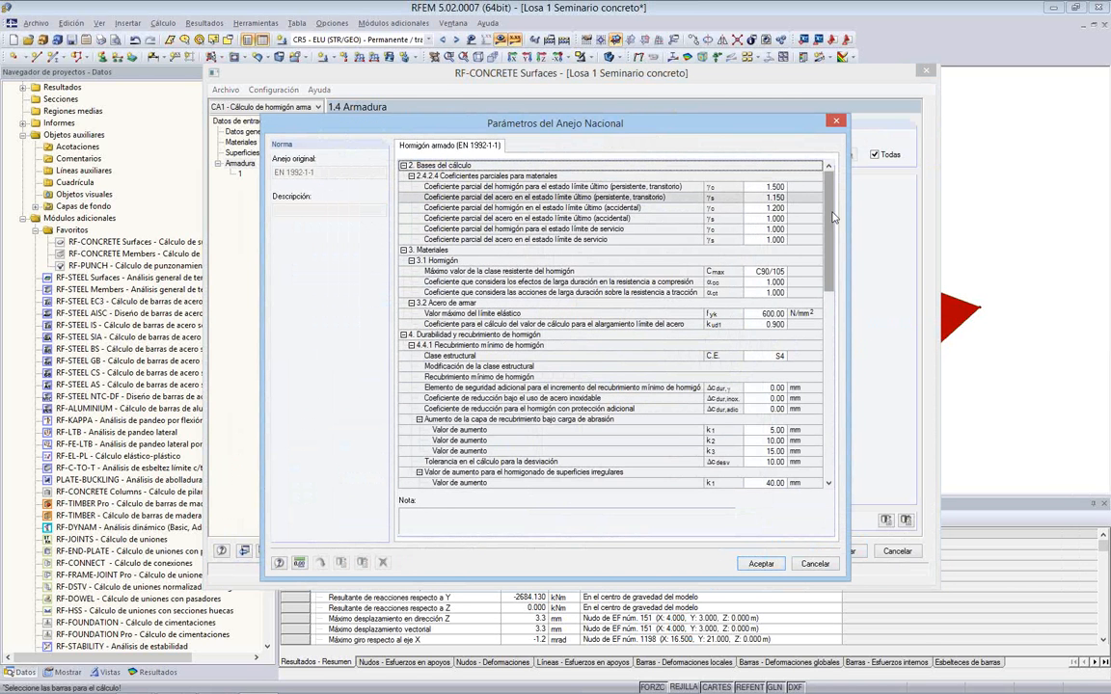
left_click_drag(831, 195, 830, 241)
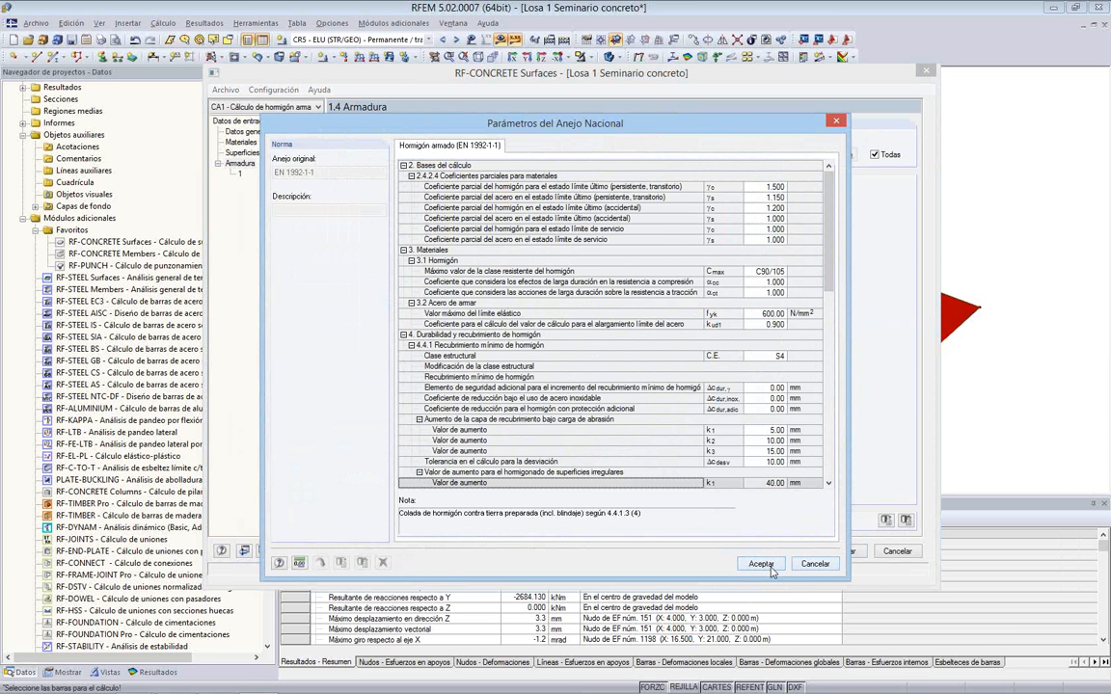
left_click(265, 132)
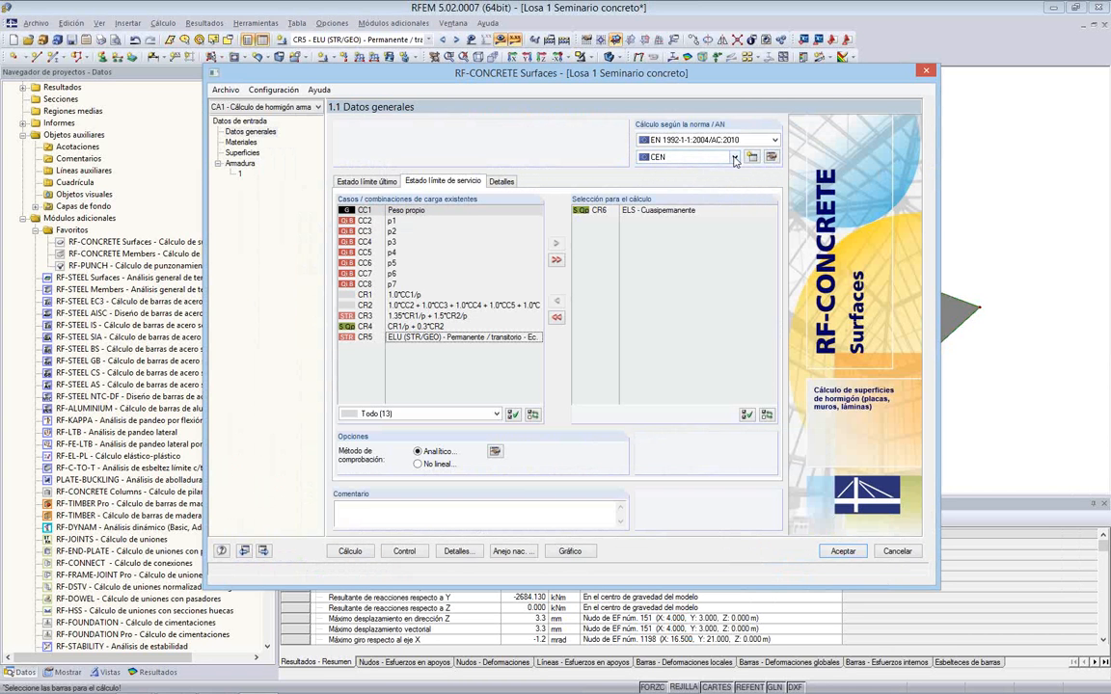
Step: Apply internal forces without rib components in the design details and run the reinforcement calculation
left_click(456, 551)
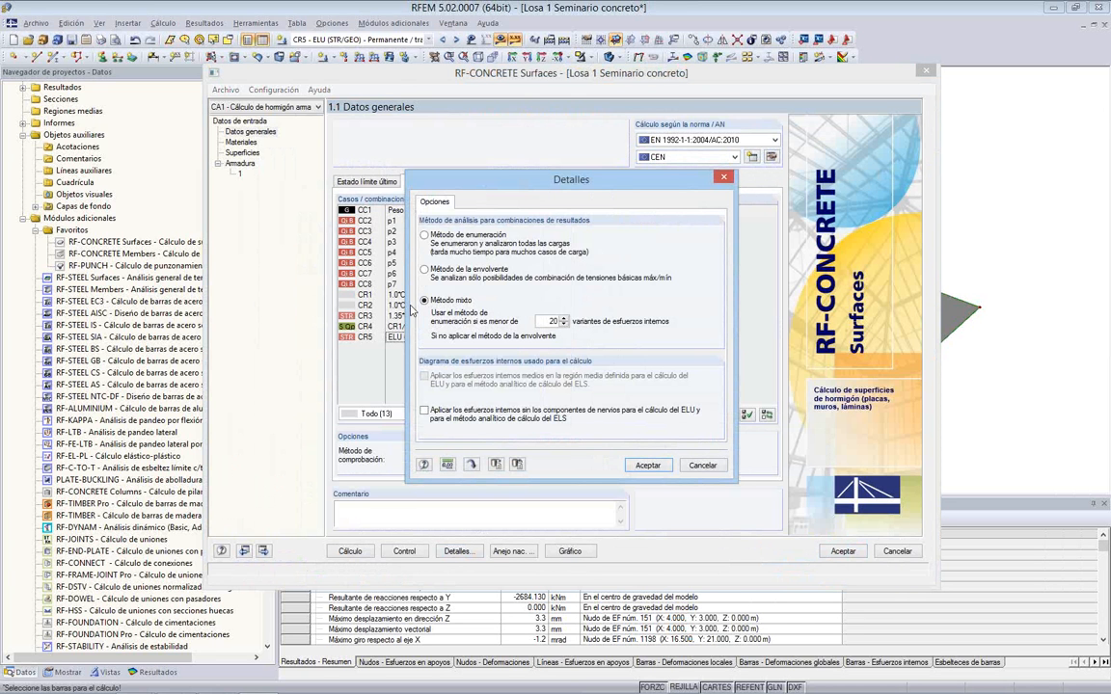
left_click(425, 411)
left_click(648, 465)
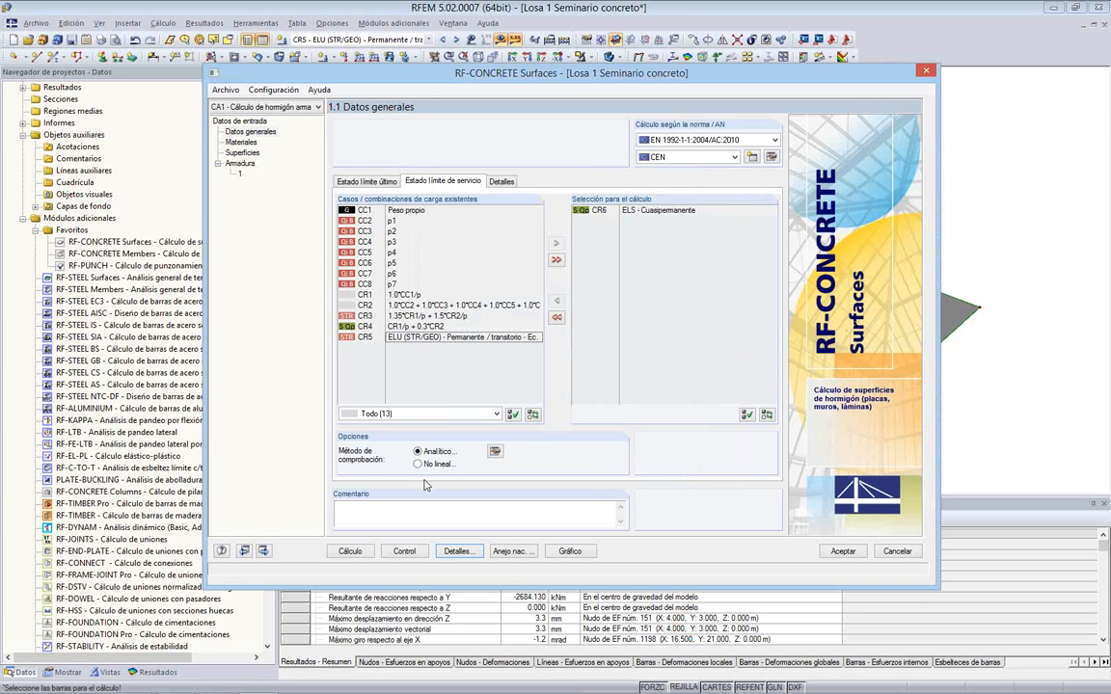
left_click(350, 552)
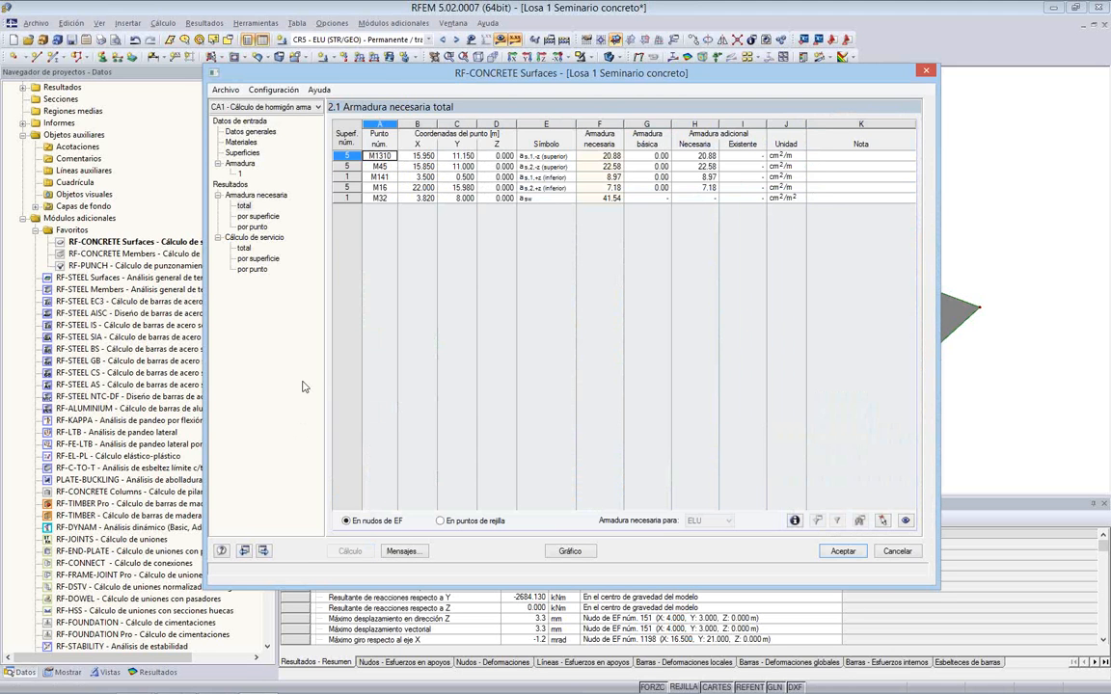
Step: Review the total required reinforcement table and locate the governing upper and lower reinforcement points on the slab model
left_click_drag(379, 76, 349, 415)
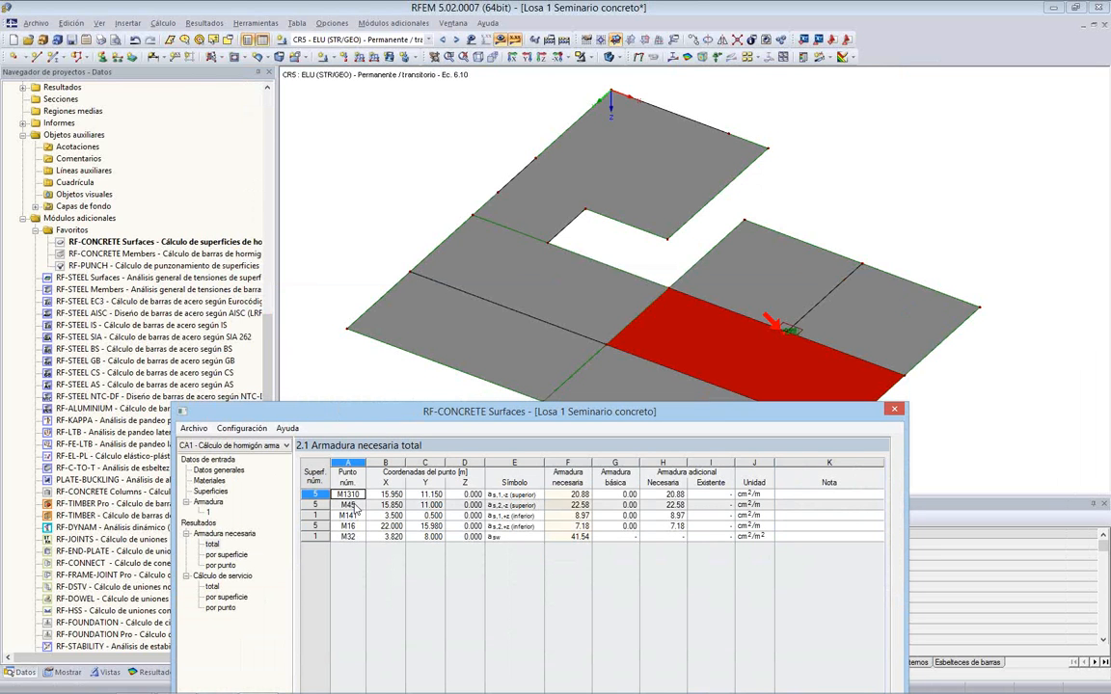
left_click(353, 516)
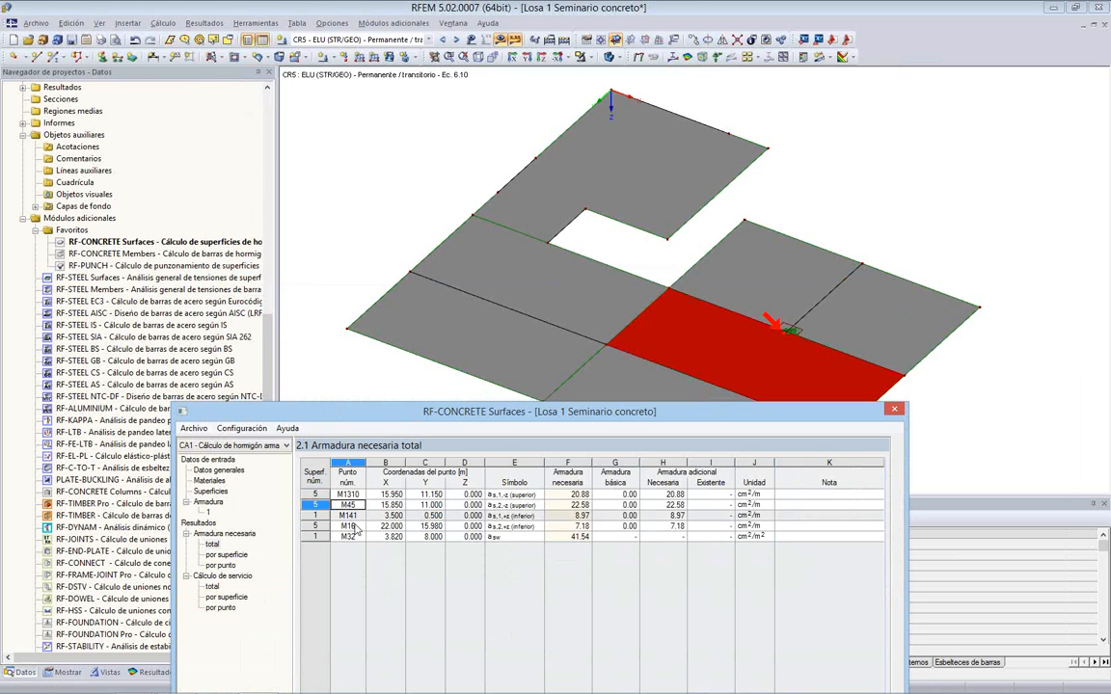
left_click(349, 526)
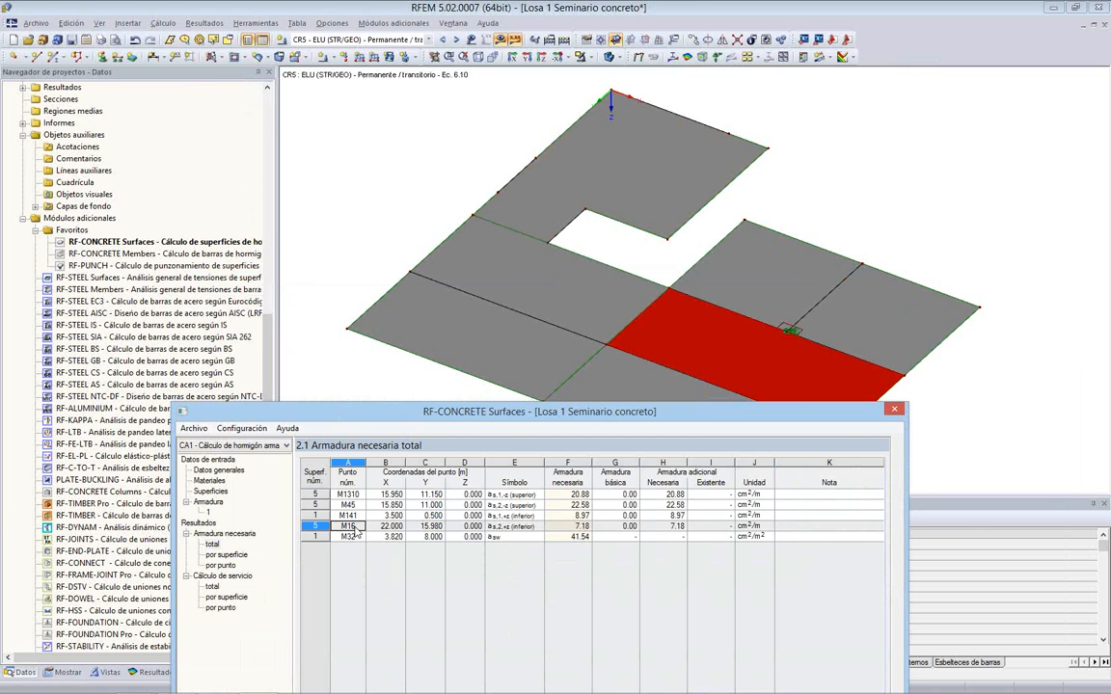
key("Up")
key("Up")
key("Up")
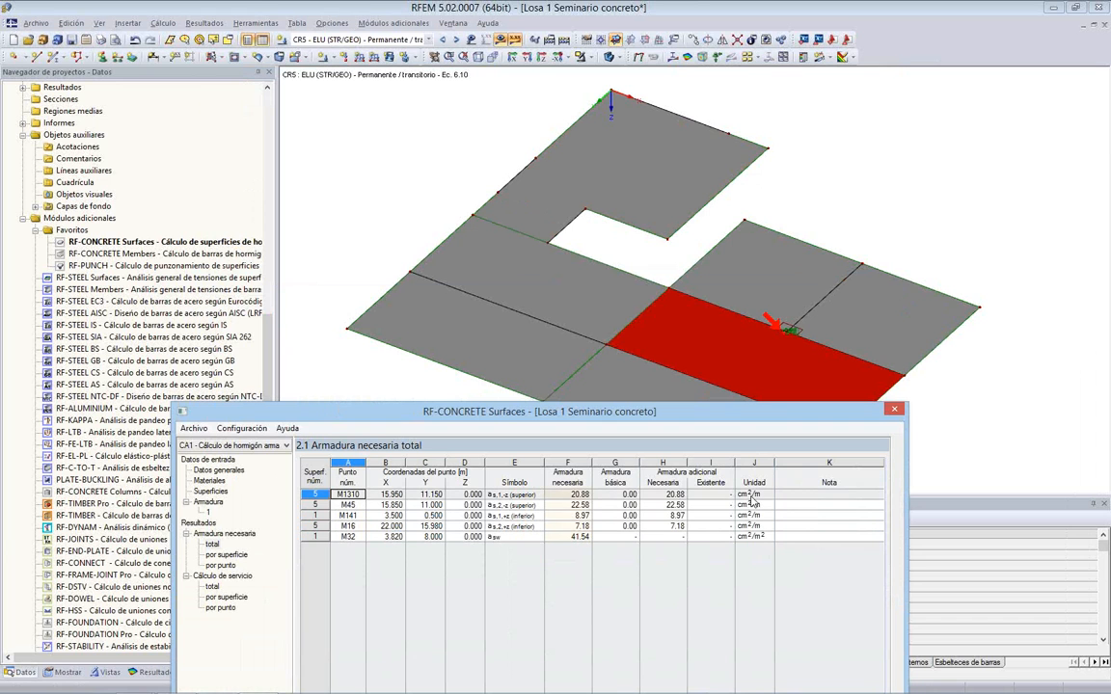
left_click(548, 506)
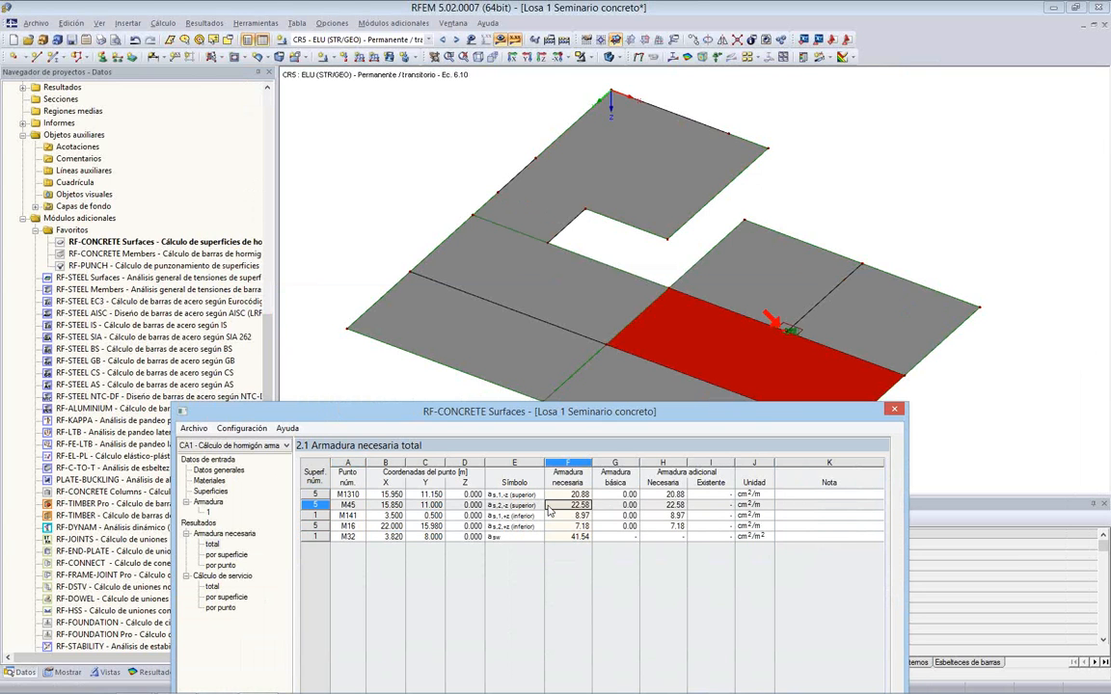
left_click(561, 516)
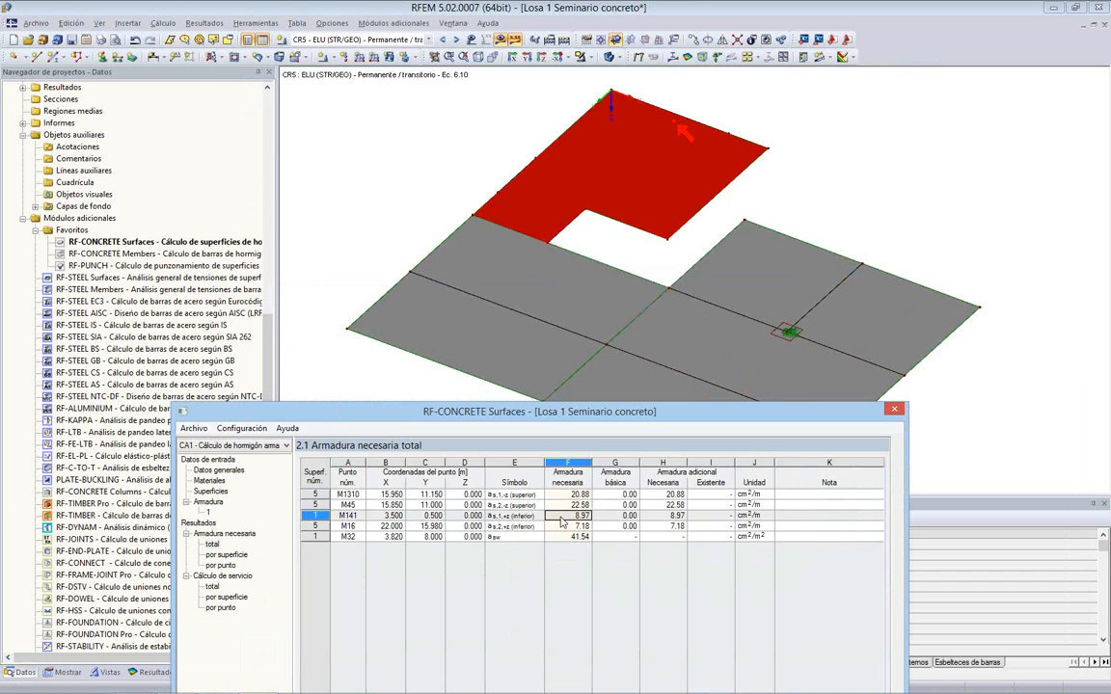
left_click(213, 546)
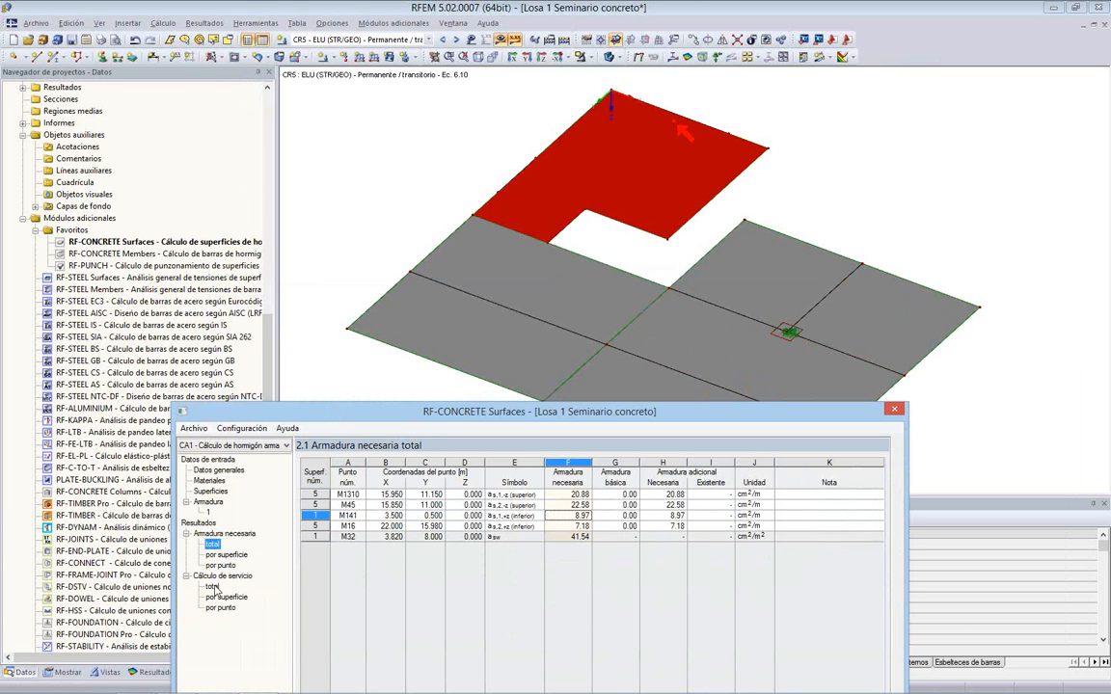
Step: Examine the total serviceability results, including the crack width and concrete stress checks with their intermediate results
left_click(214, 586)
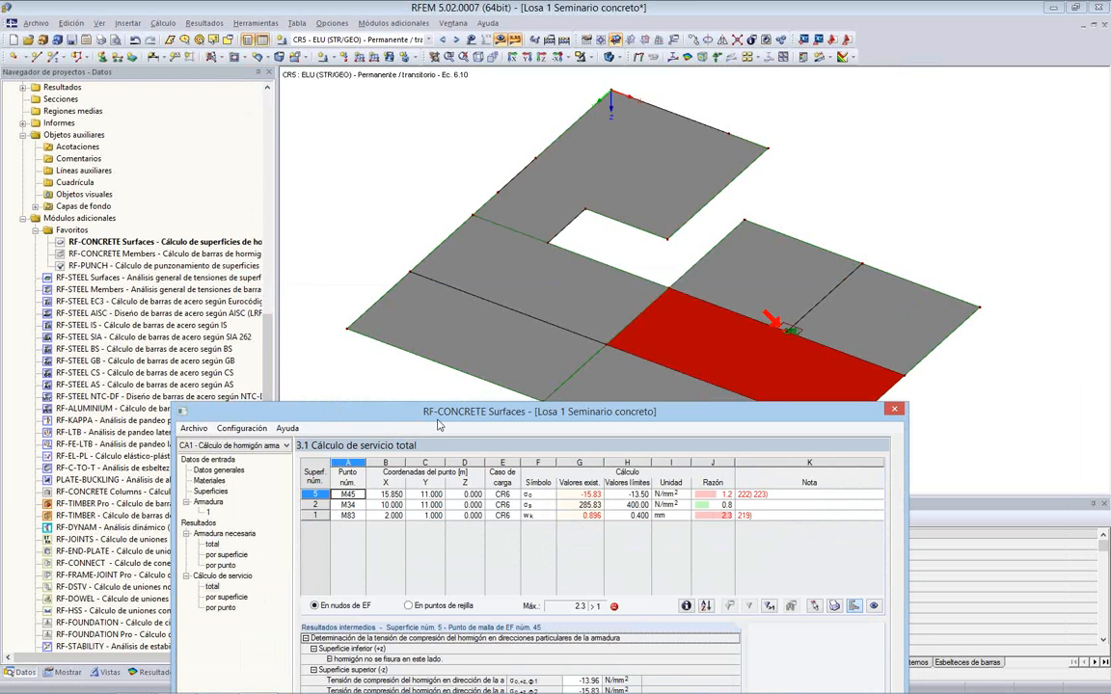
left_click_drag(438, 424, 246, 97)
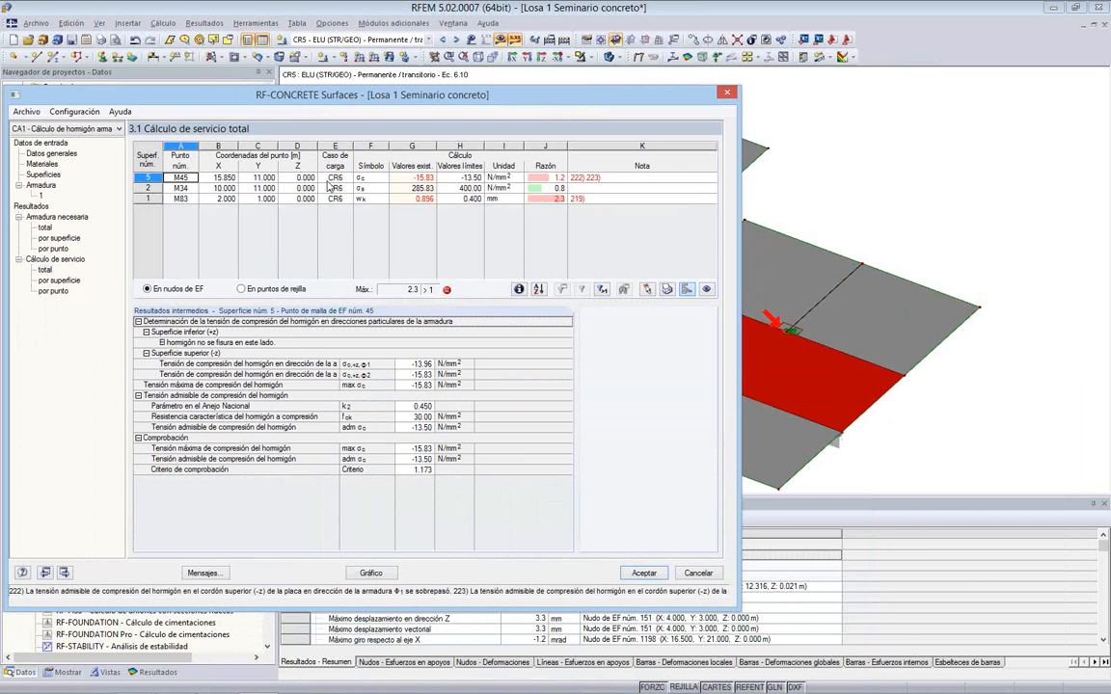
left_click(540, 198)
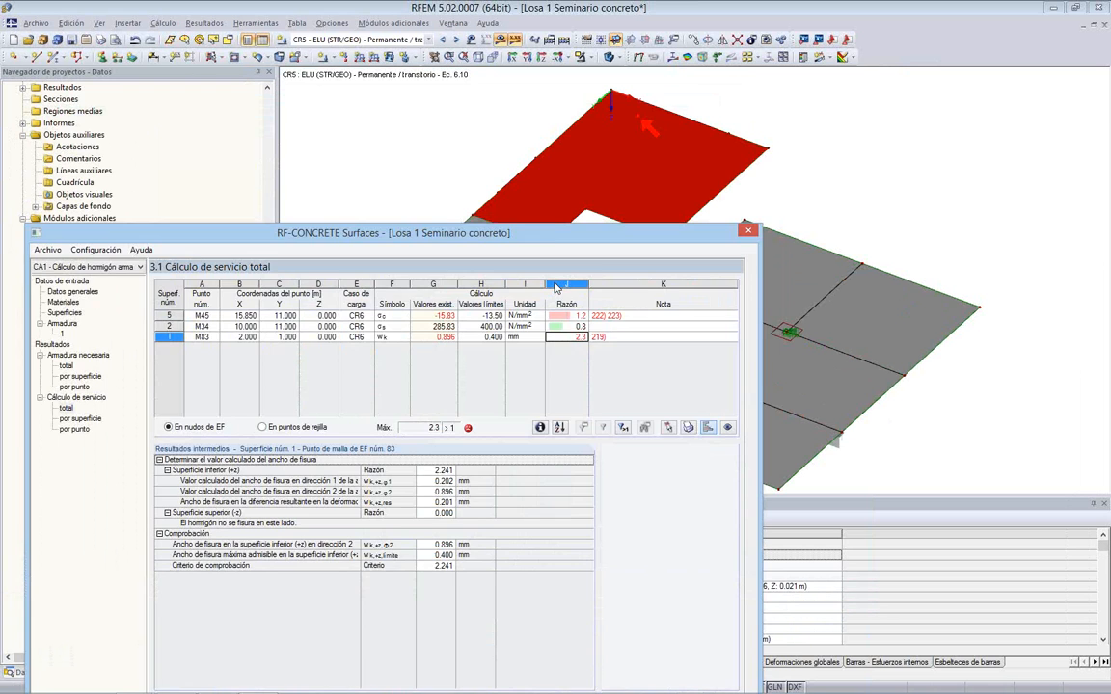
left_click(567, 316)
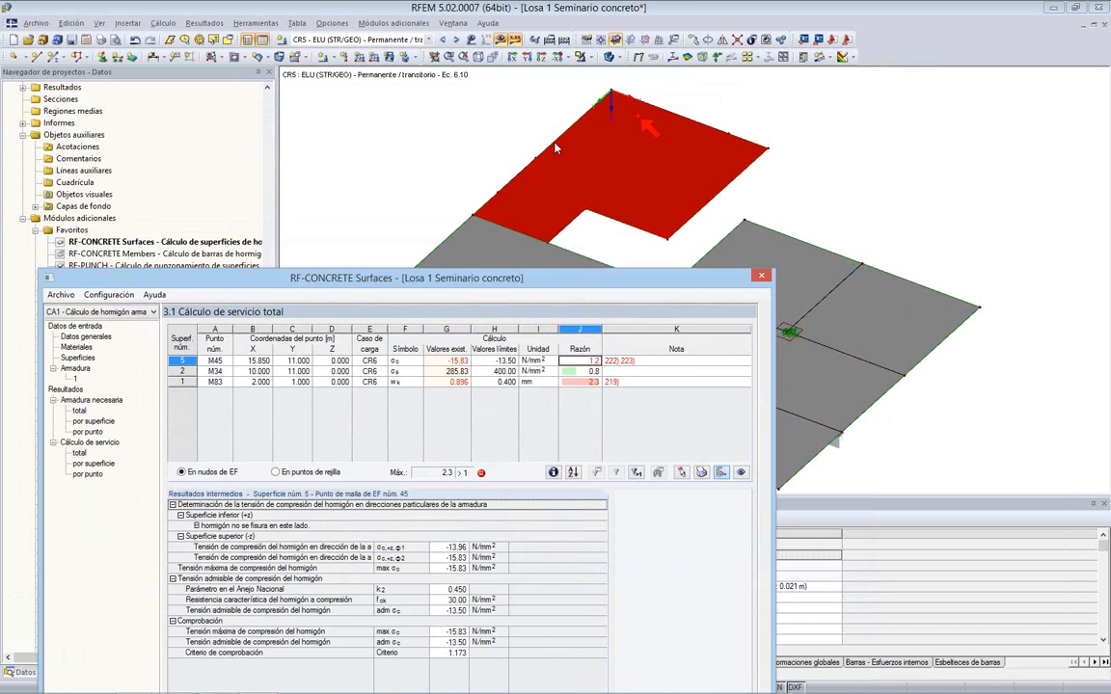
left_click_drag(537, 241, 565, 118)
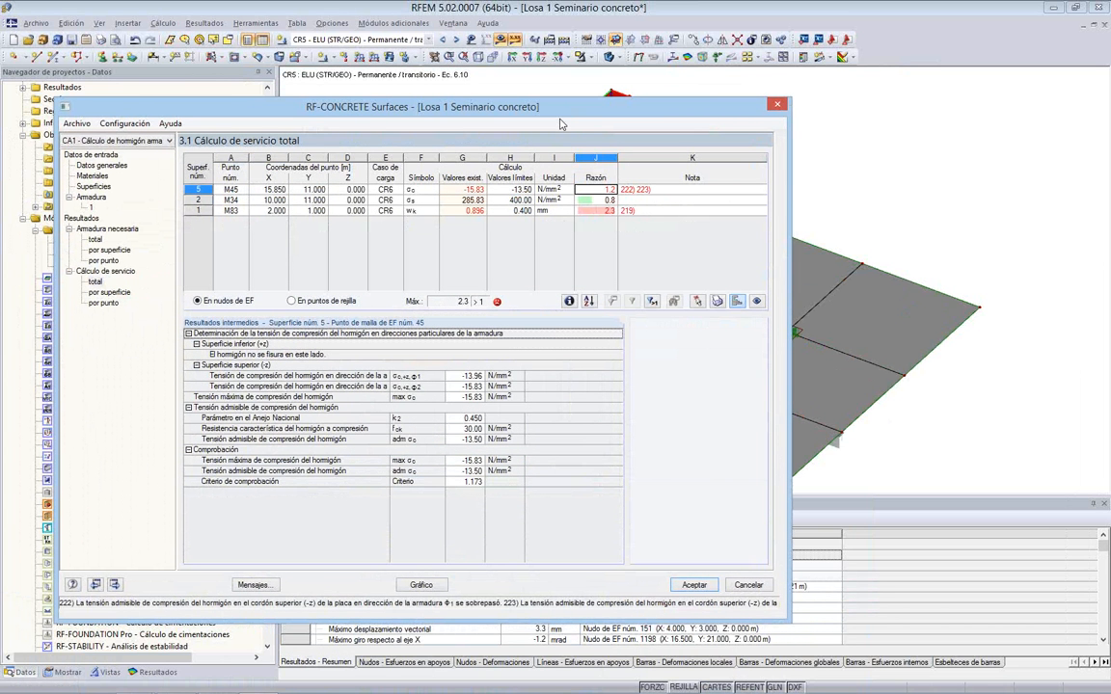
Step: Show the required reinforcement graphically in plan view and go through the upper and lower reinforcement directions
left_click(416, 585)
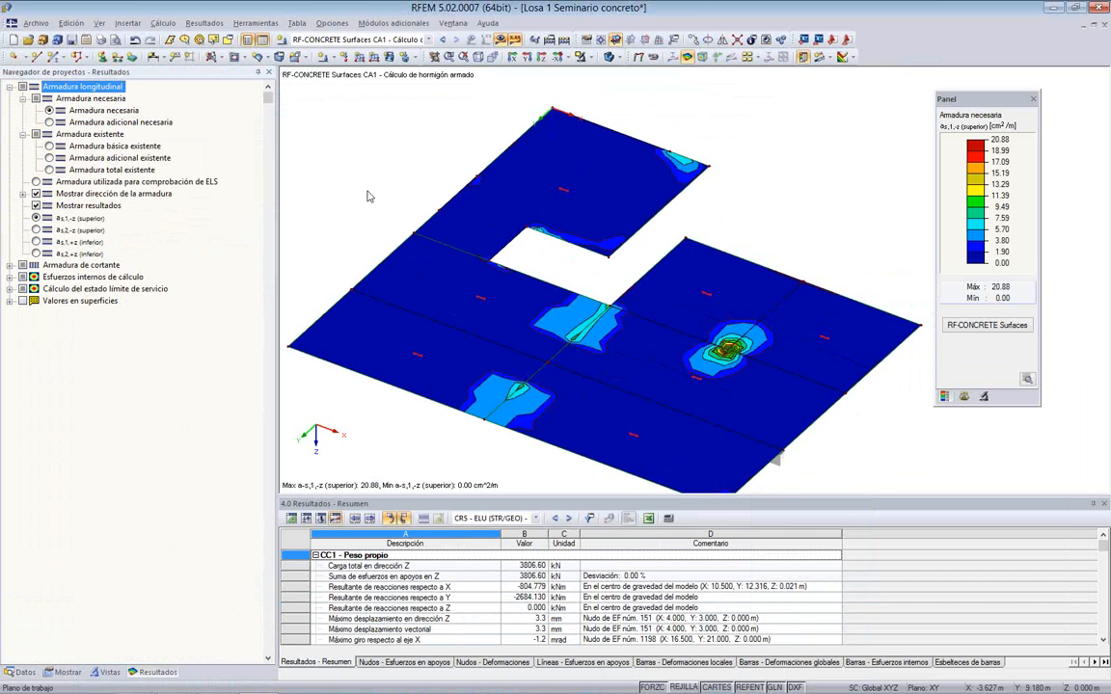
left_click(542, 58)
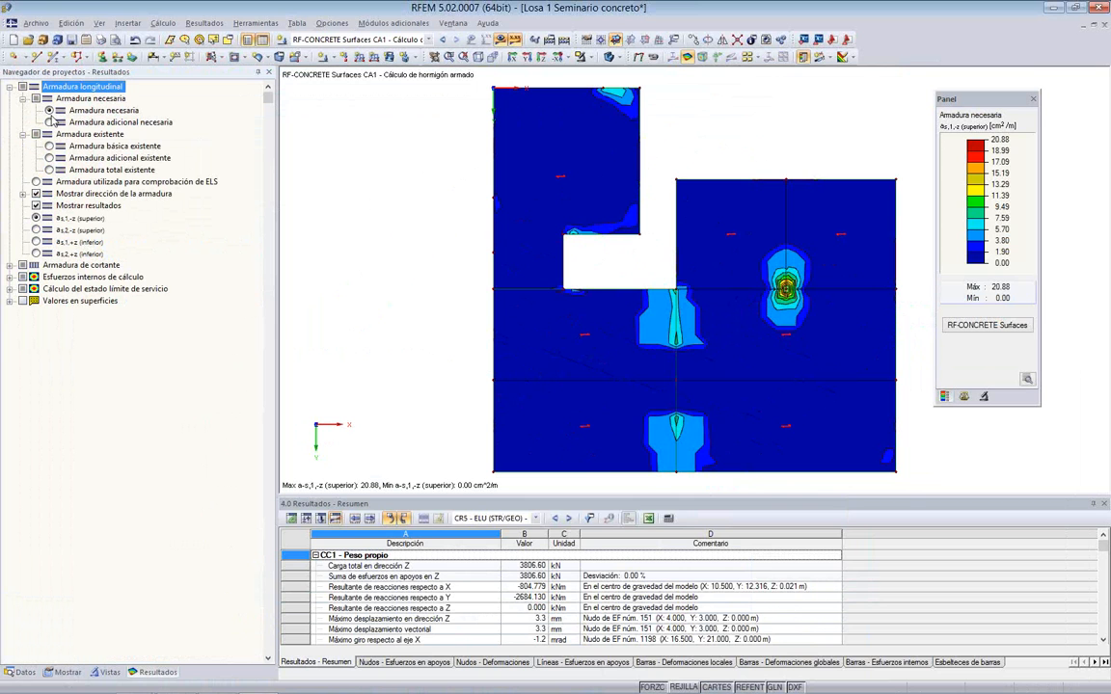
left_click(35, 230)
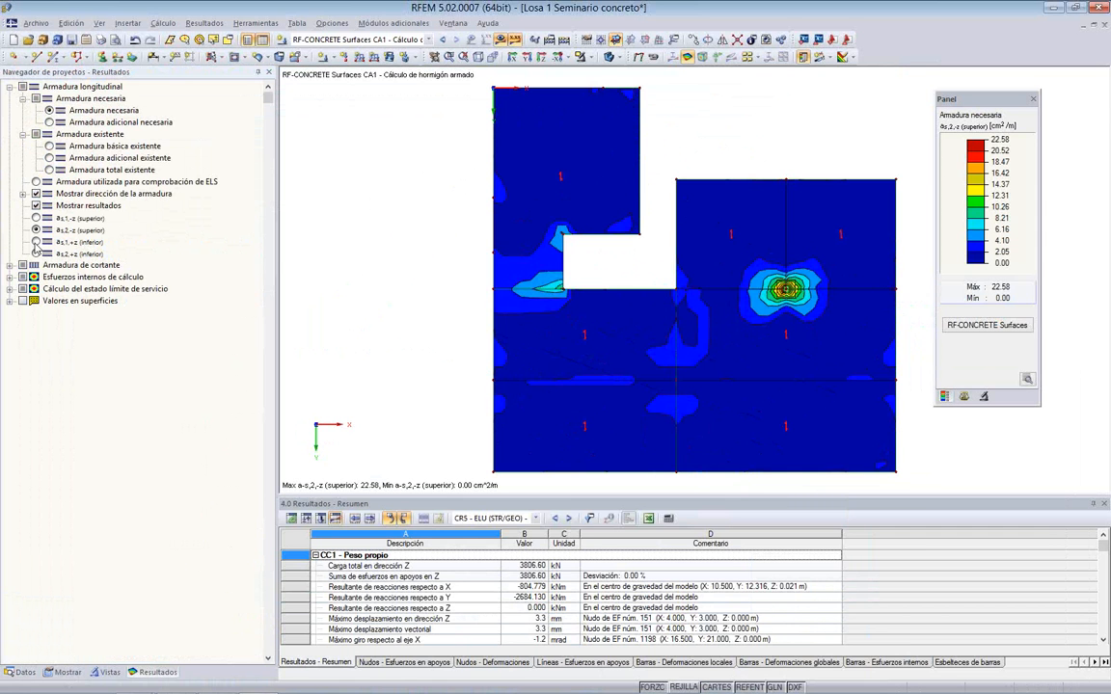
left_click(35, 242)
left_click(35, 253)
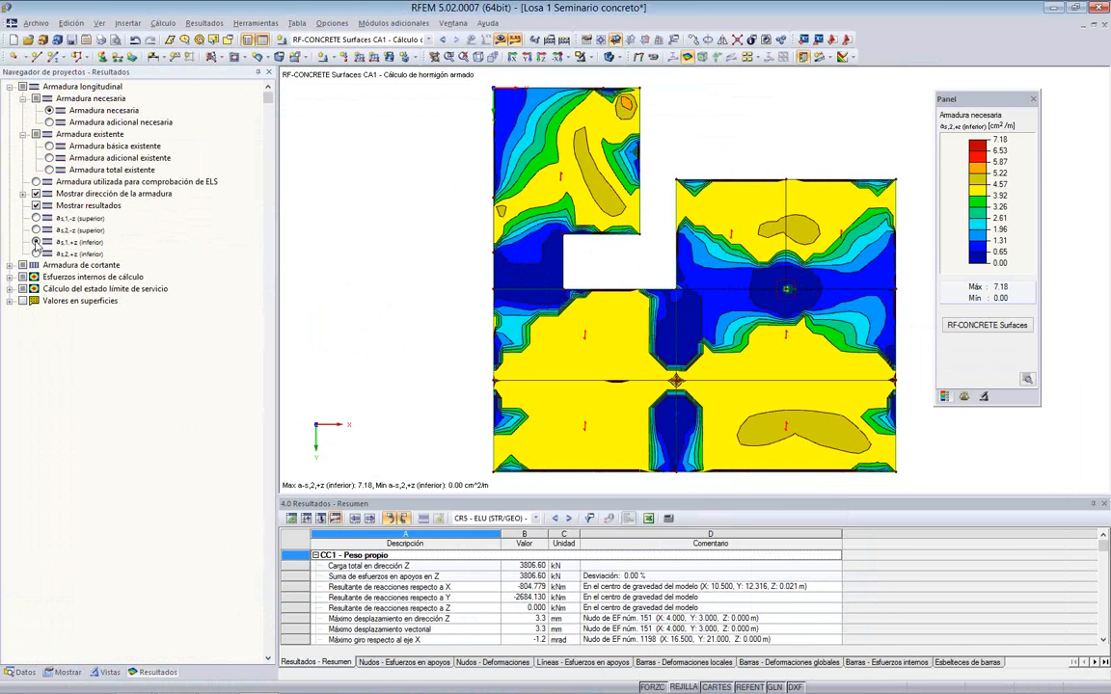
Step: Examine the lower required reinforcement in direction 1 across the slab surfaces
left_click(36, 242)
scroll(648, 377, "up", 4)
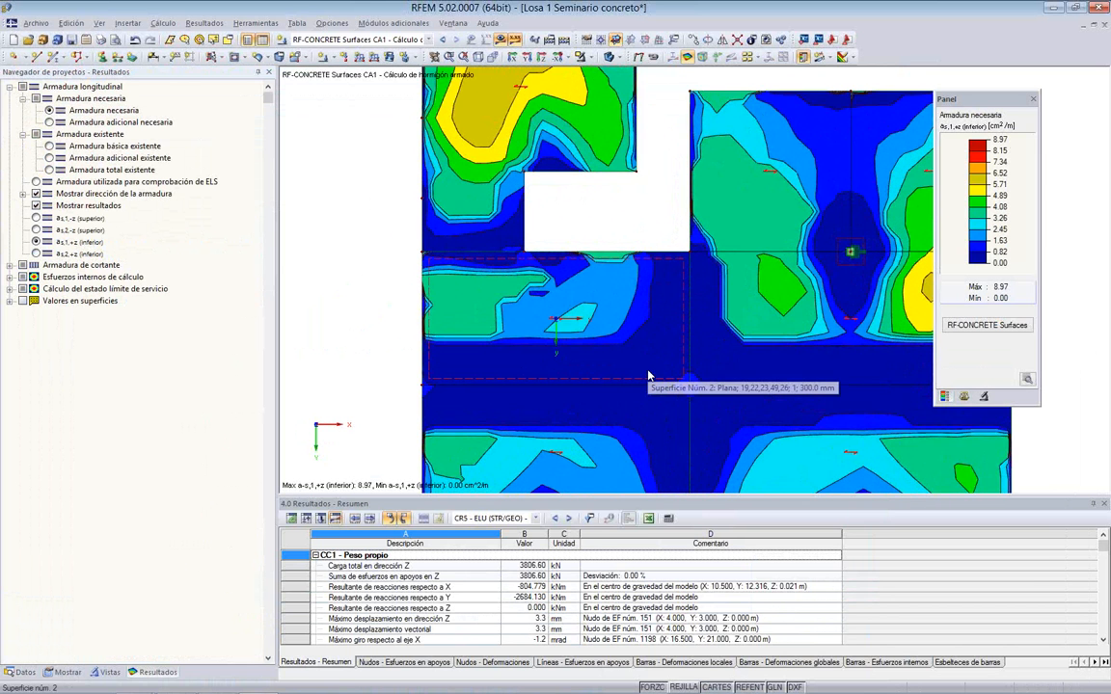
middle_click_drag(648, 376, 528, 261)
scroll(536, 281, "down", 1)
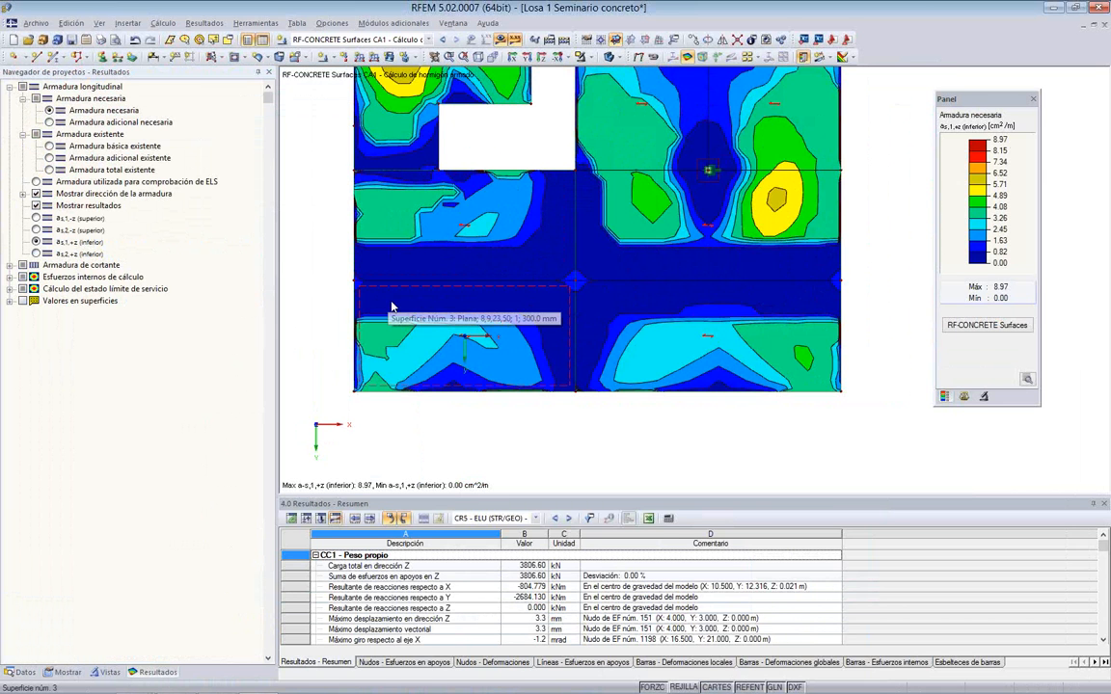
scroll(391, 307, "down", 1)
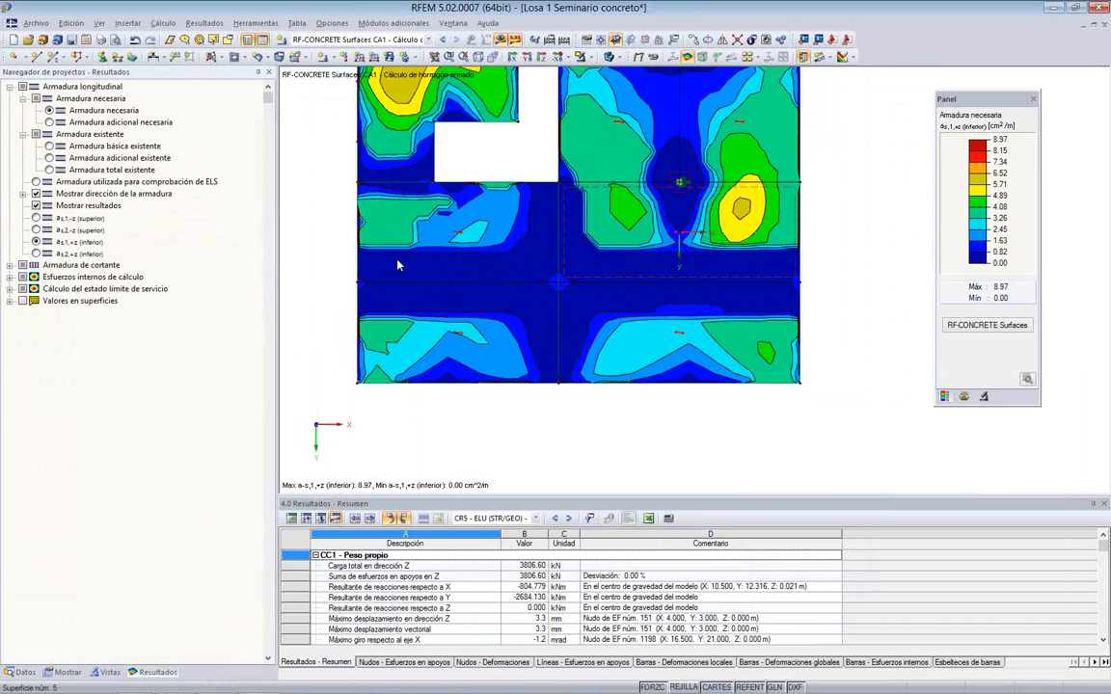
middle_click_drag(333, 170, 426, 278)
scroll(394, 254, "down", 2)
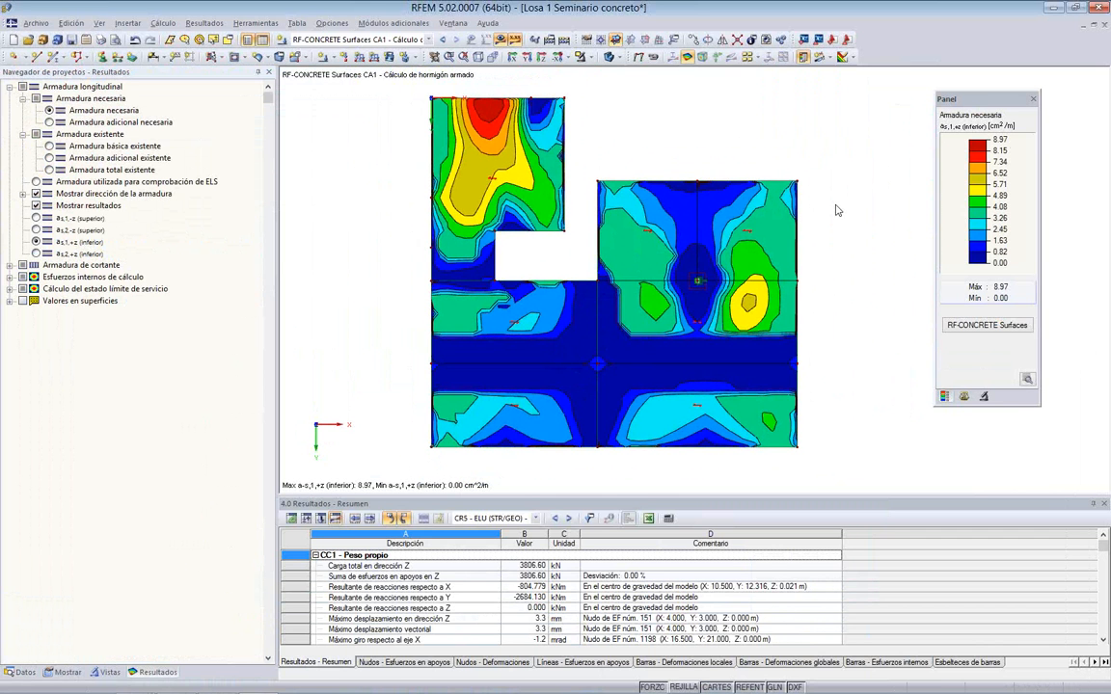
Step: Compare the required reinforcement contours for directions 1 and 2 on the upper side, followed by the lower side
left_click(36, 218)
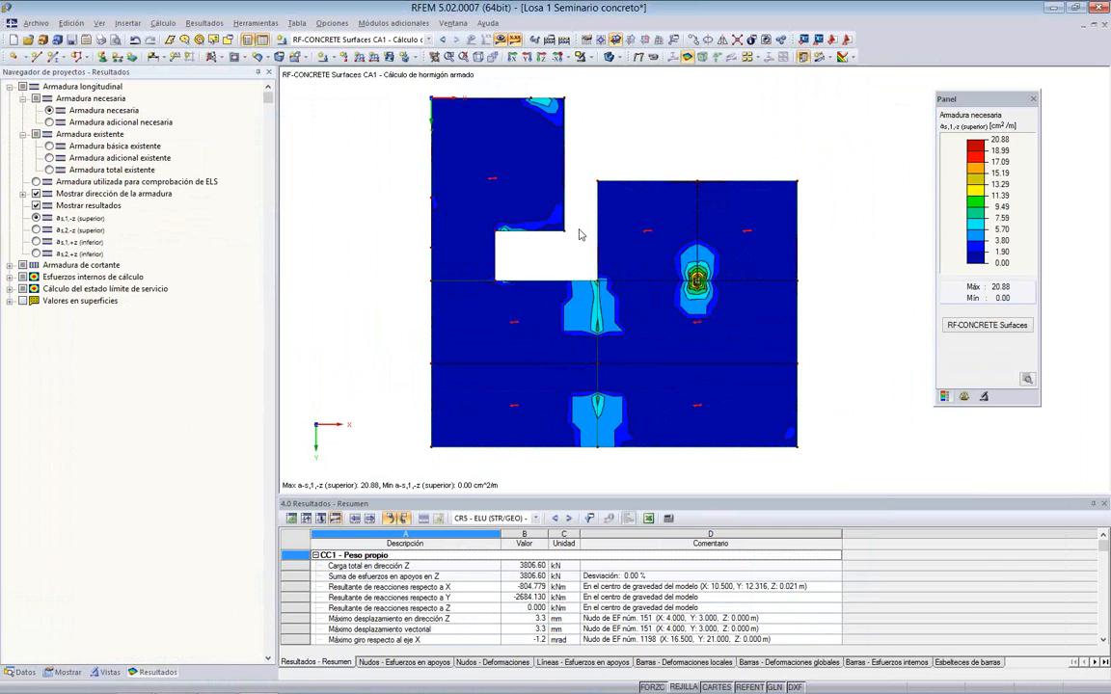
left_click(35, 231)
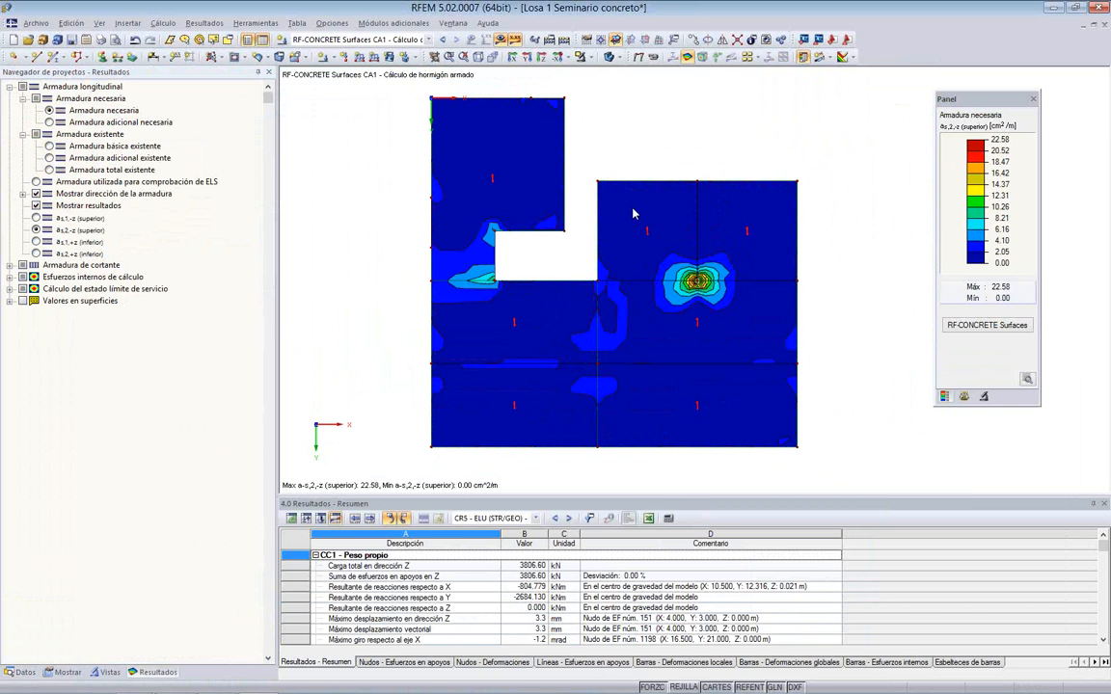
left_click(36, 242)
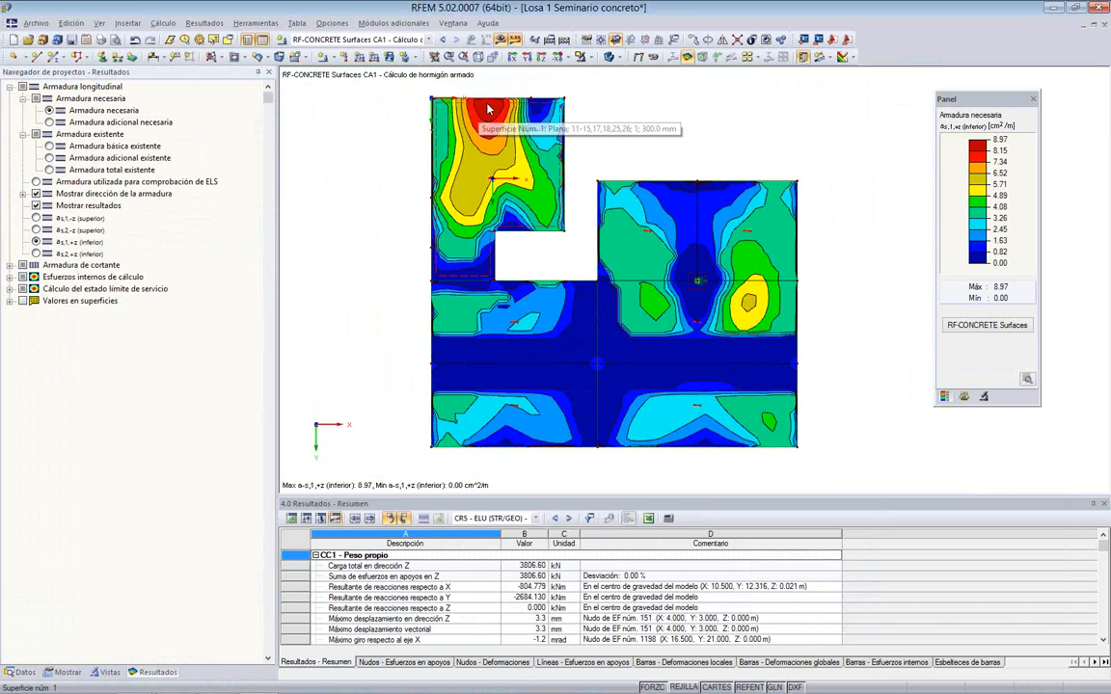
left_click(36, 254)
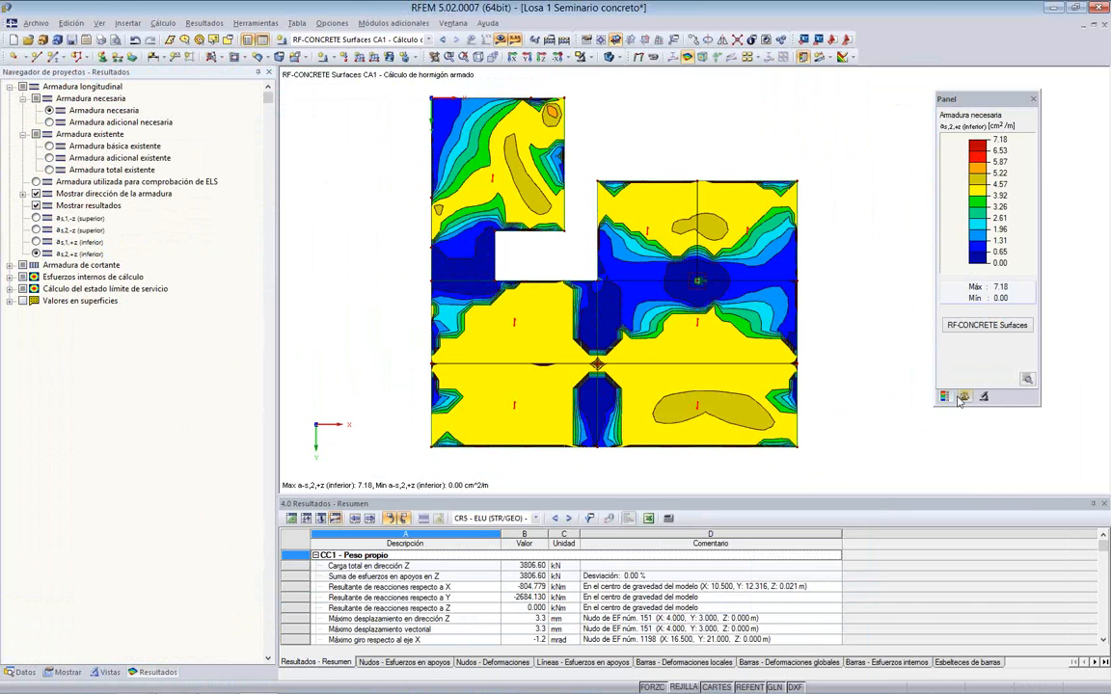
Step: Switch the result colour scale to customised values and inspect the isoband value and colour scale settings
left_click(1026, 380)
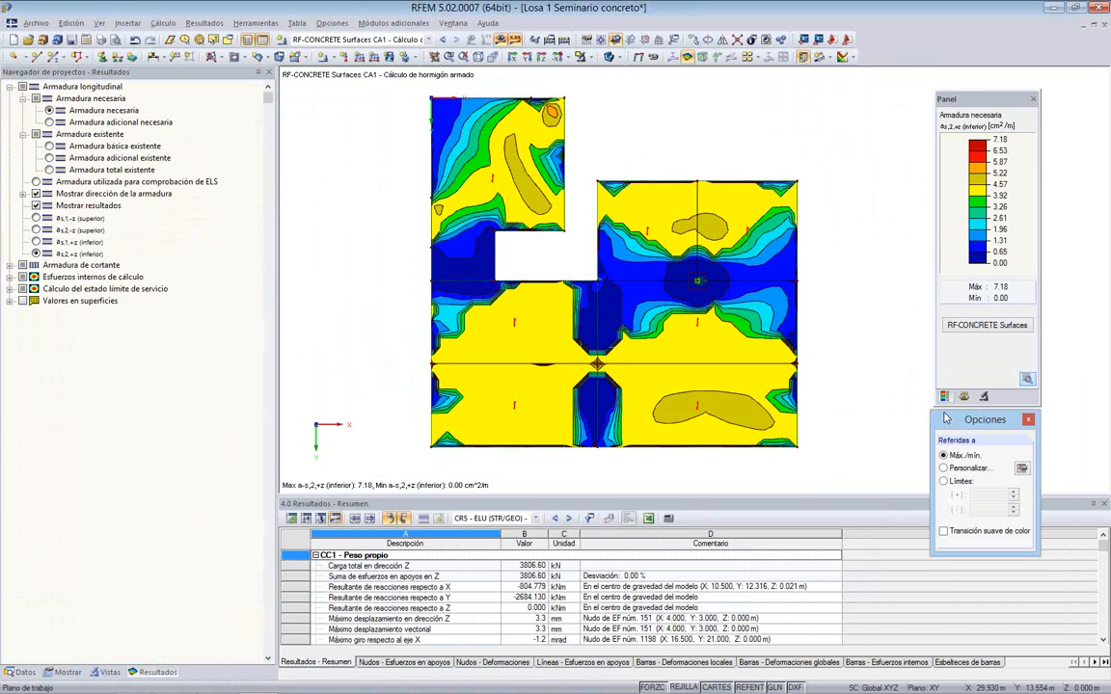
left_click(1021, 469)
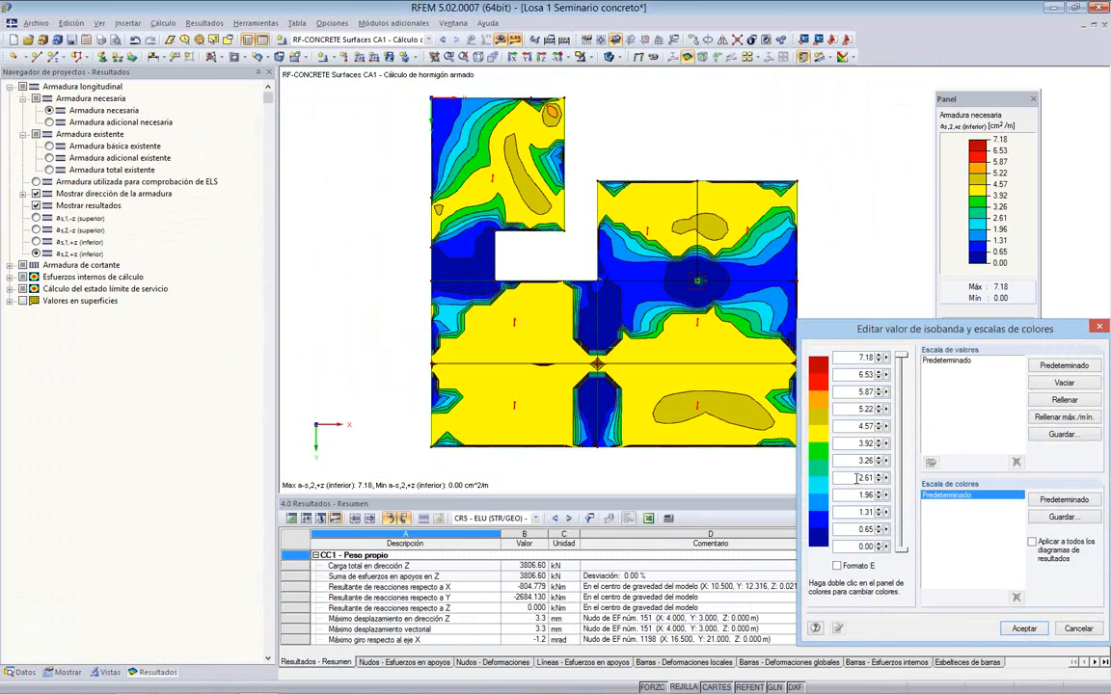
left_click_drag(924, 334, 895, 278)
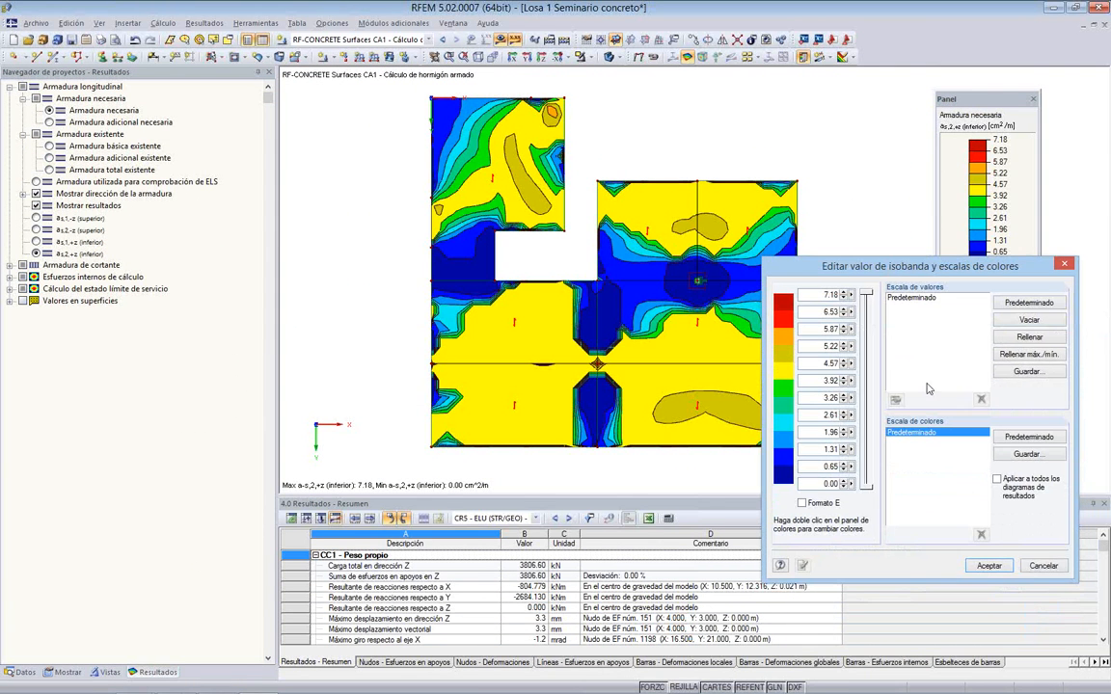
left_click(1035, 571)
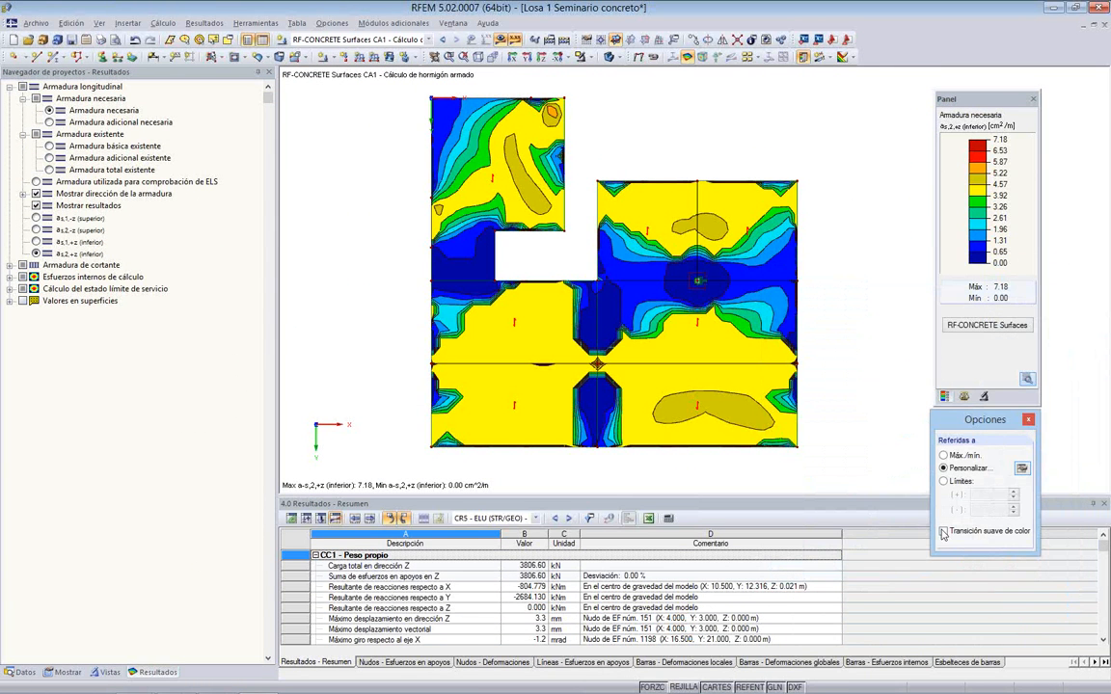
Step: Try the smooth colour transition on the reinforcement contours, restore the isobands and close the scale options
left_click(943, 531)
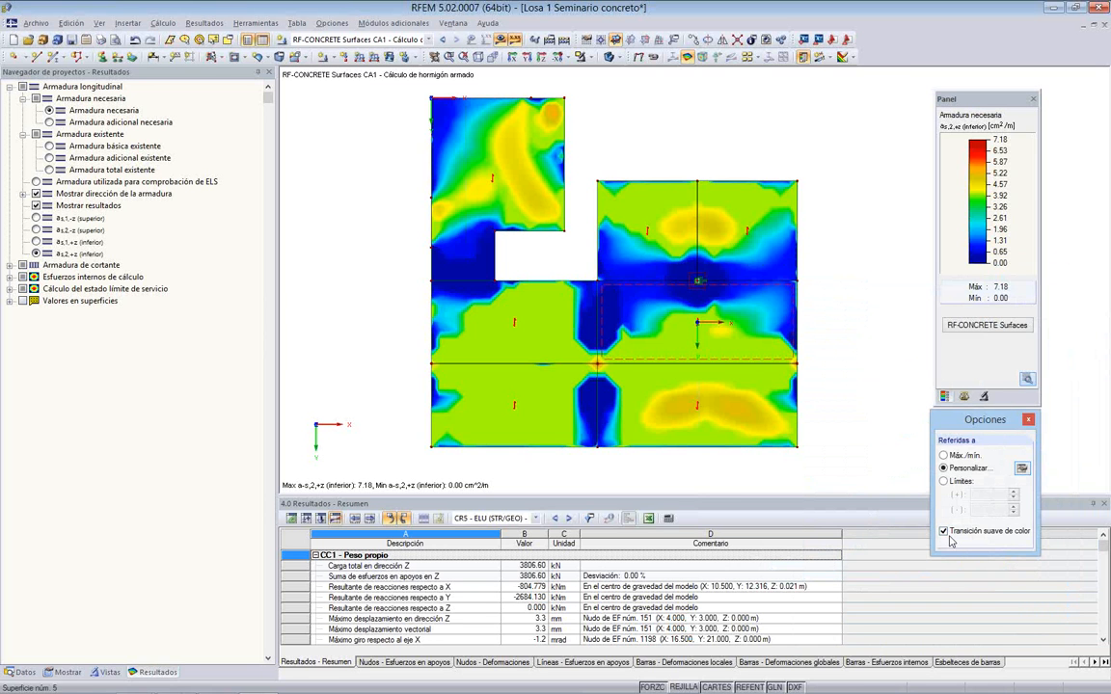
left_click(943, 531)
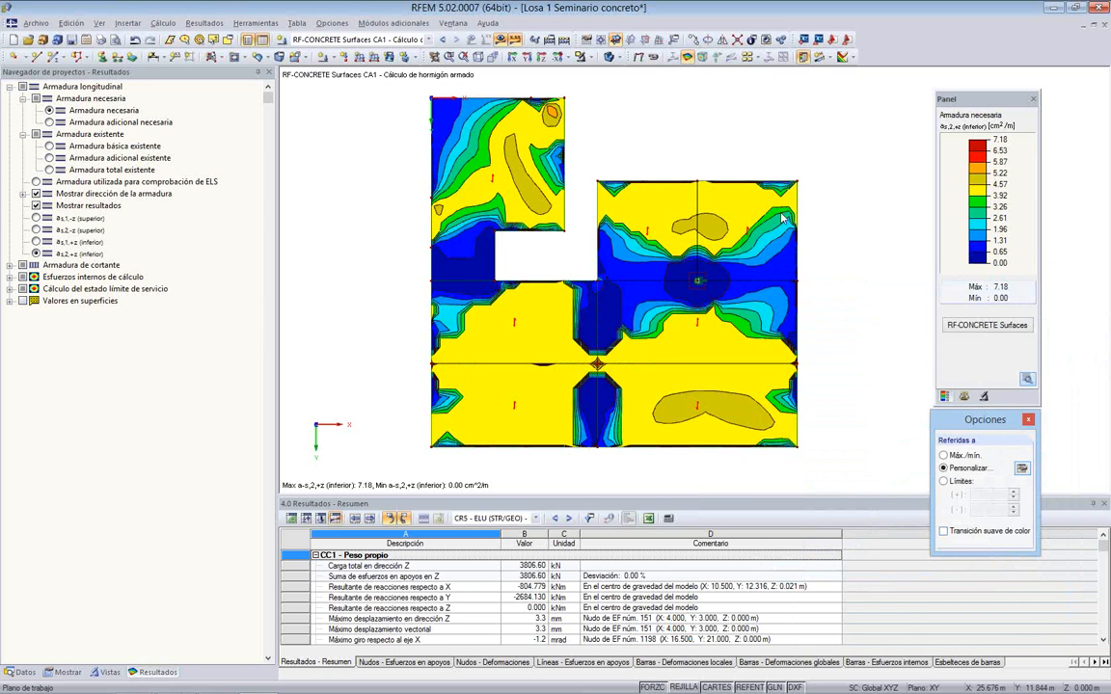
left_click(1028, 420)
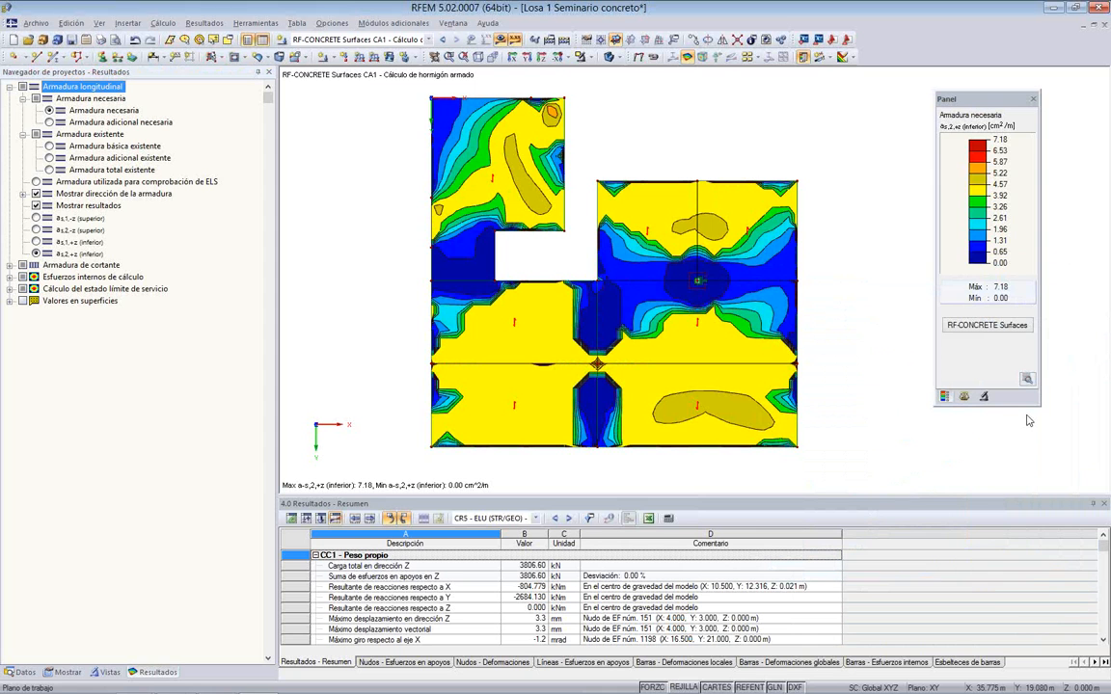
Step: Open the longitudinal reinforcement settings of the RF-CONCRETE Surfaces design case
left_click(1028, 329)
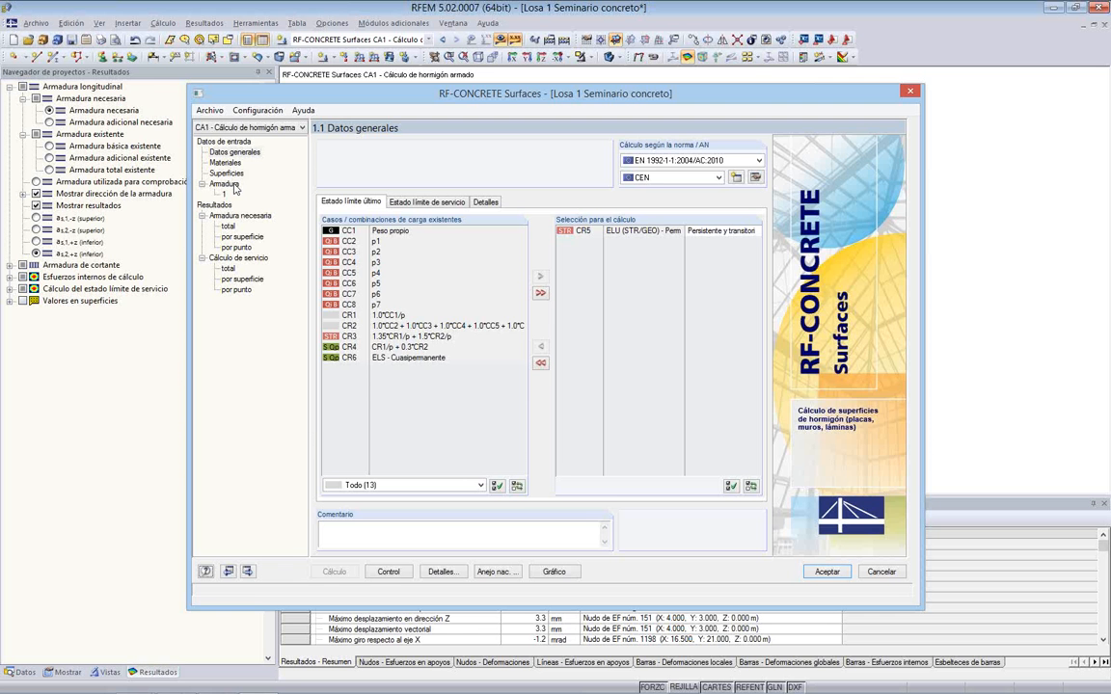
left_click(224, 184)
left_click(530, 204)
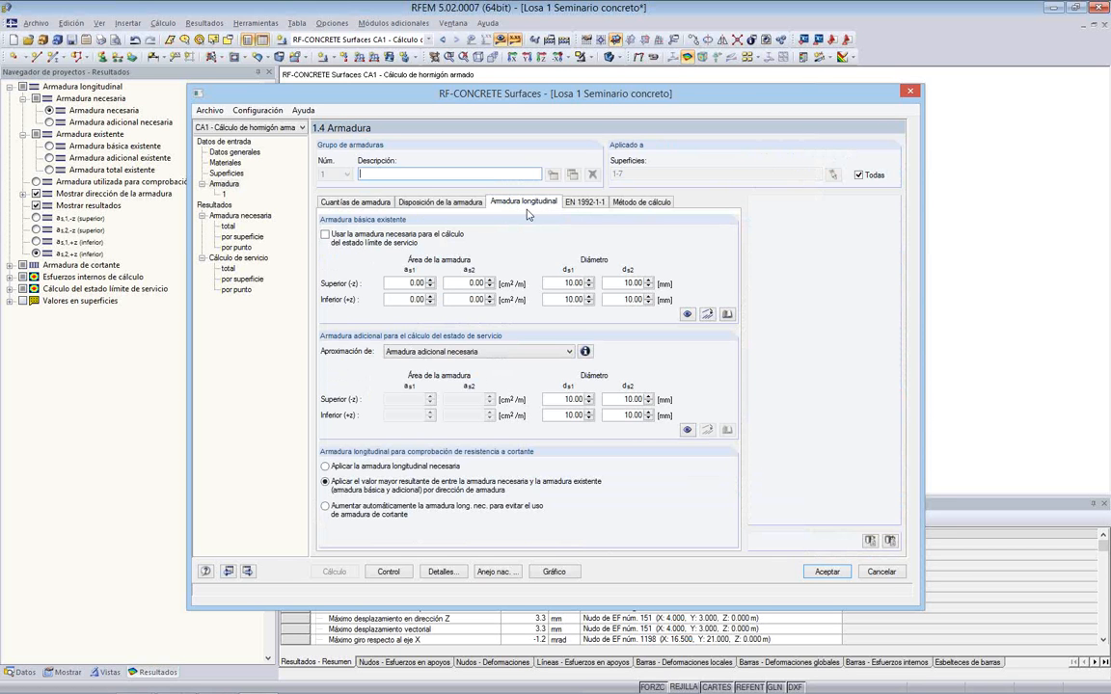
left_click(706, 316)
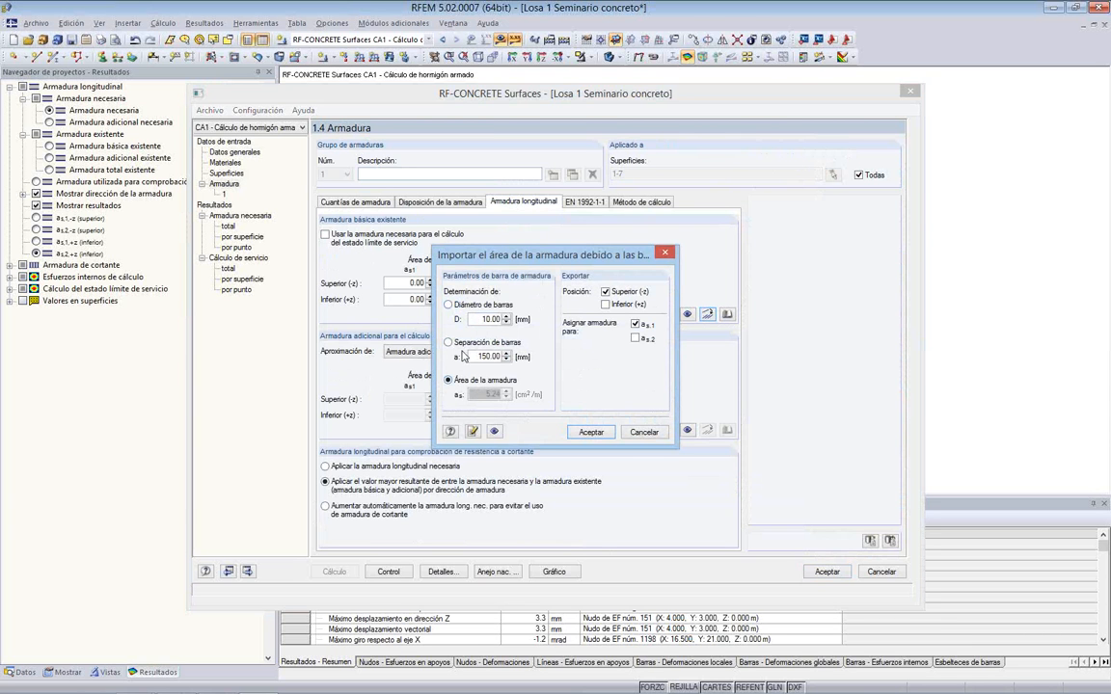
double_click(486, 319)
left_click(447, 342)
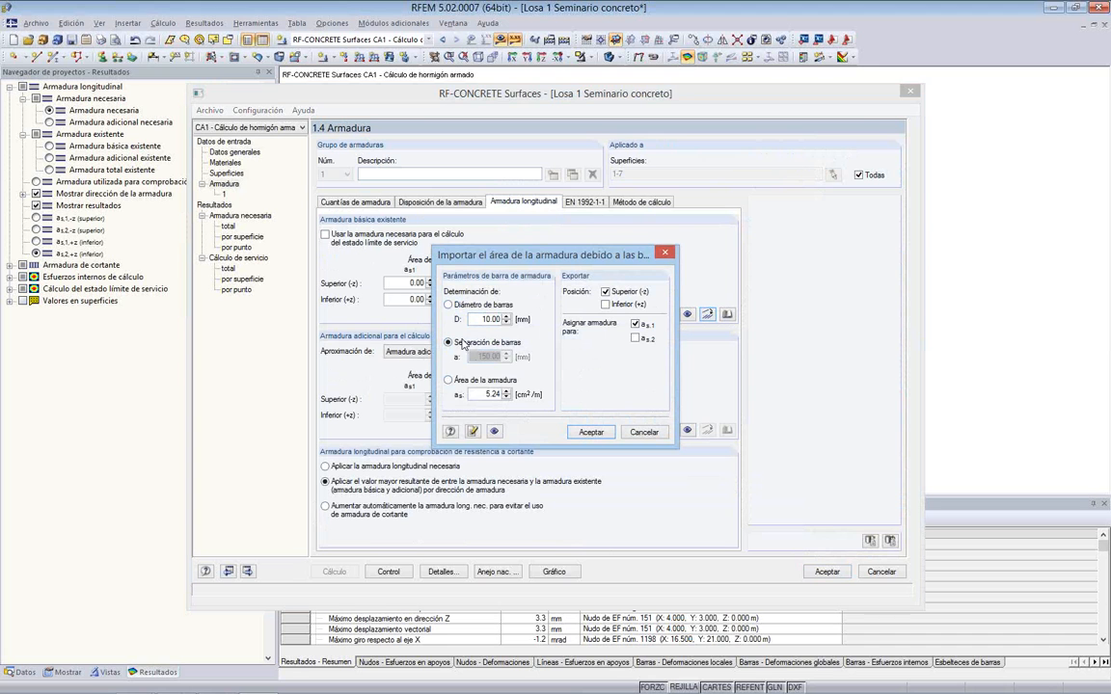
left_click(447, 305)
left_click(447, 380)
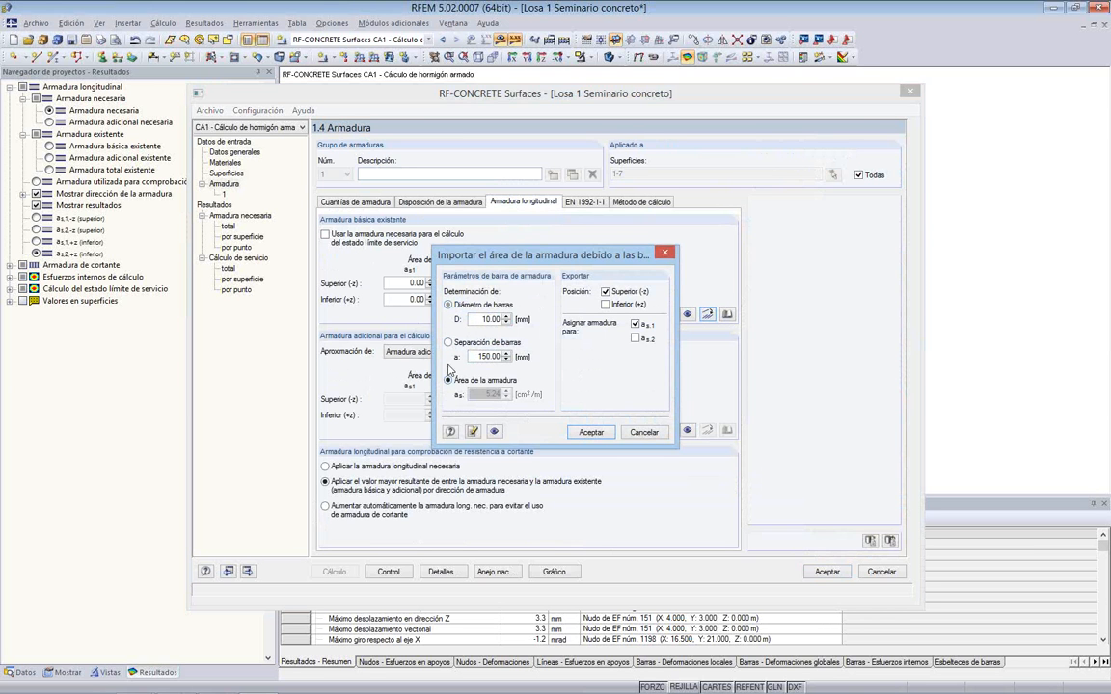
double_click(492, 355)
type("20")
left_click(631, 433)
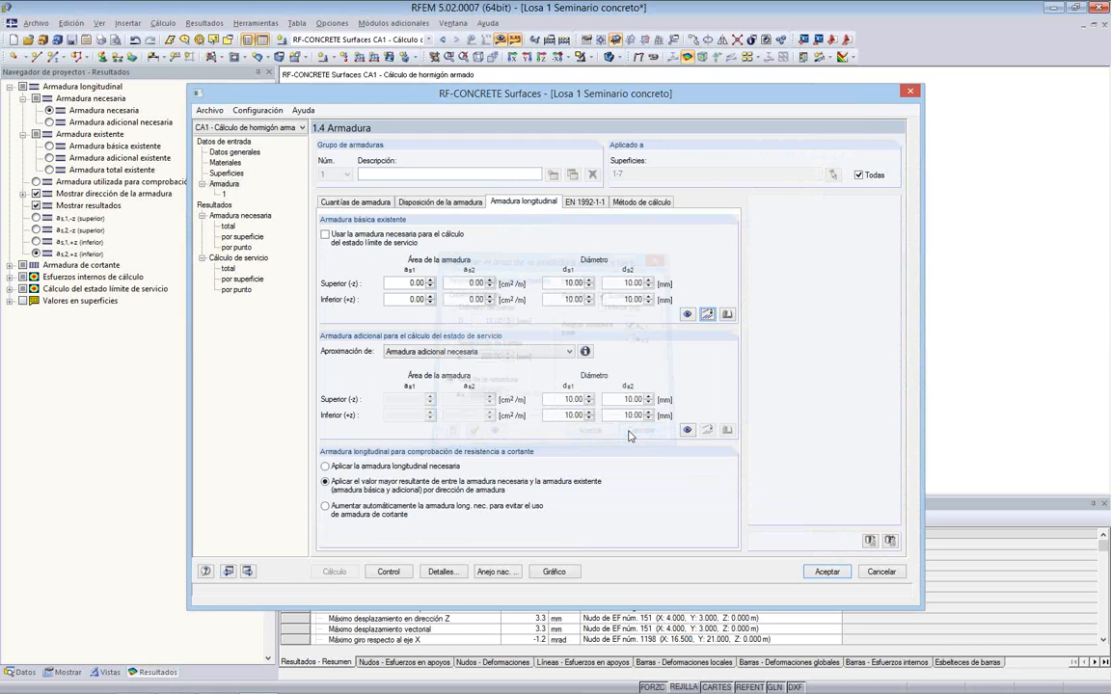
Step: Import the Q424A mesh from the Alemania - 2008-01-01 range as basic reinforcement for the upper and lower sides, and recalculate the design
left_click(728, 314)
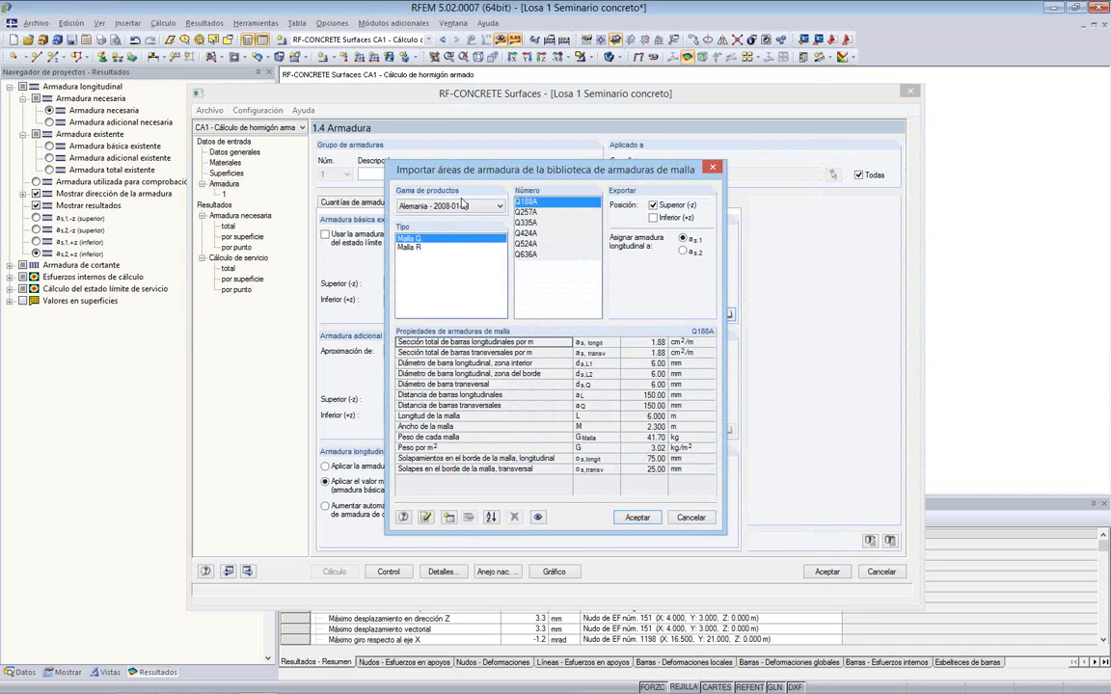
left_click_drag(470, 176, 432, 157)
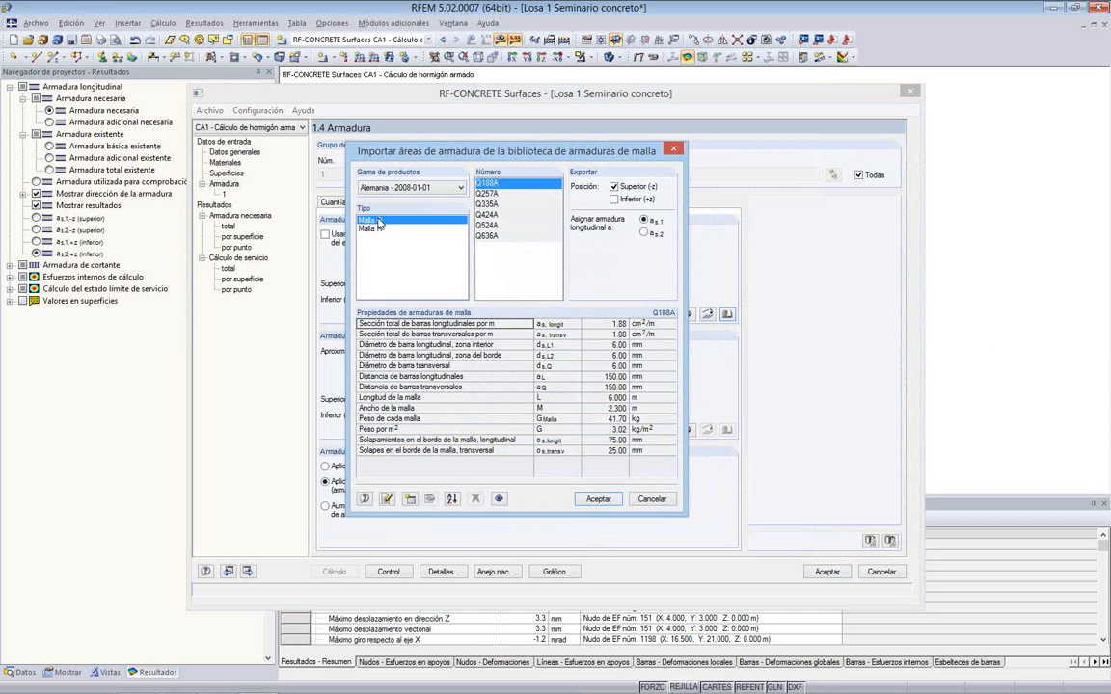
left_click(487, 214)
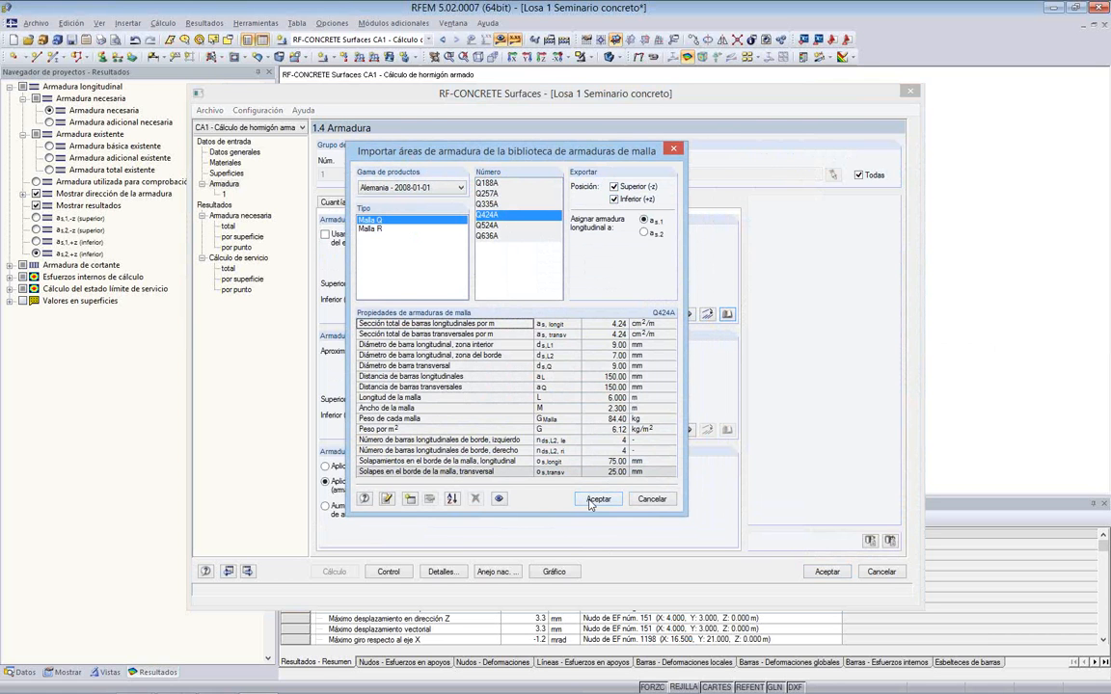
left_click(598, 499)
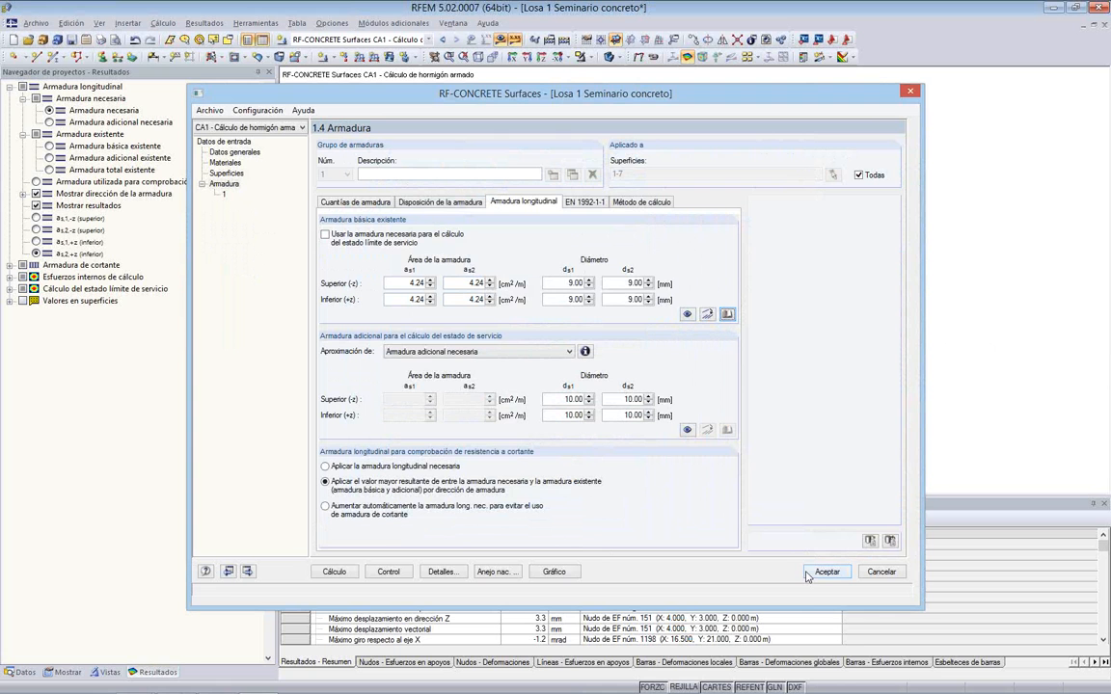
left_click(346, 573)
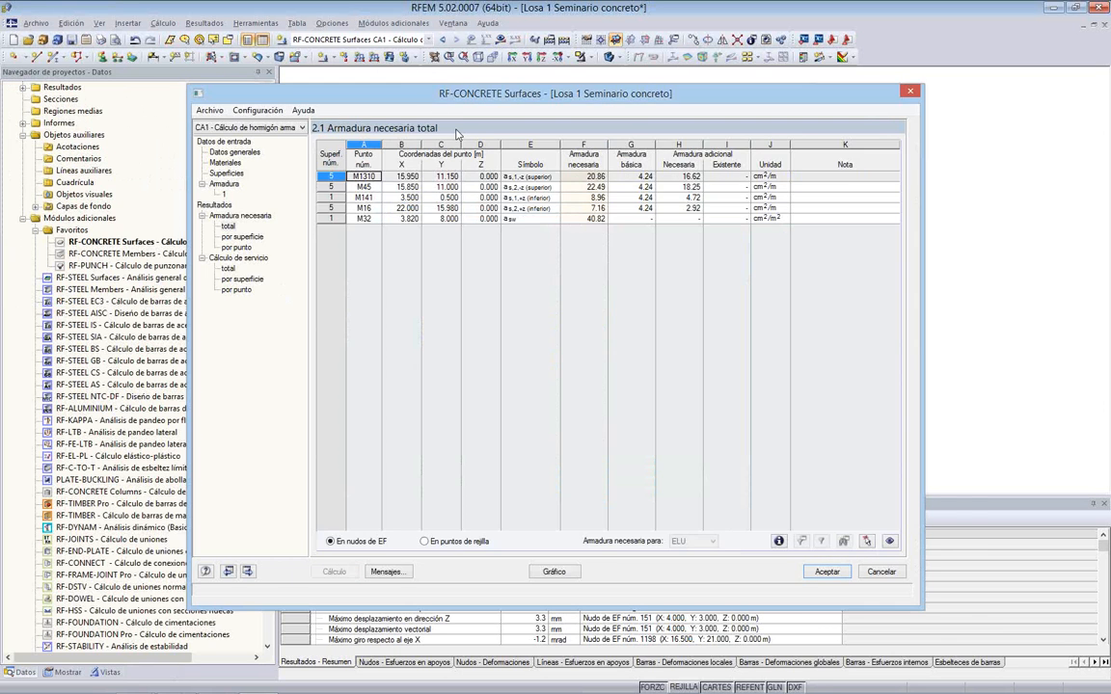
Step: Review the required reinforcement by surface and locate the governing points of surfaces 1, 2 and 3 in the model
left_click_drag(437, 102, 501, 258)
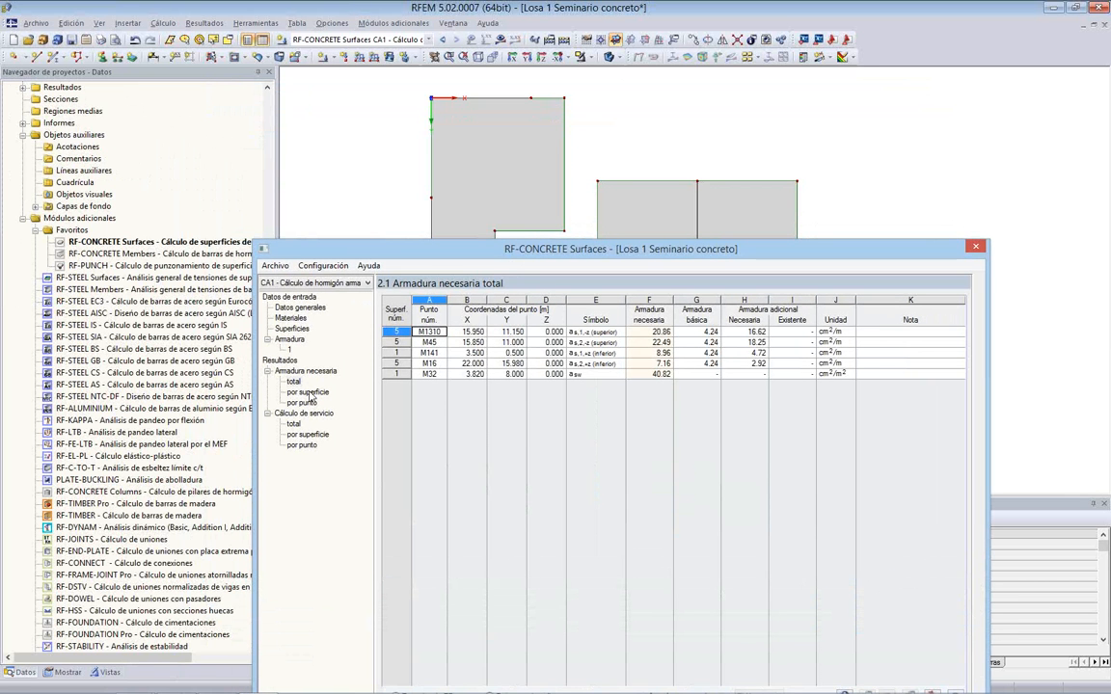
left_click(309, 393)
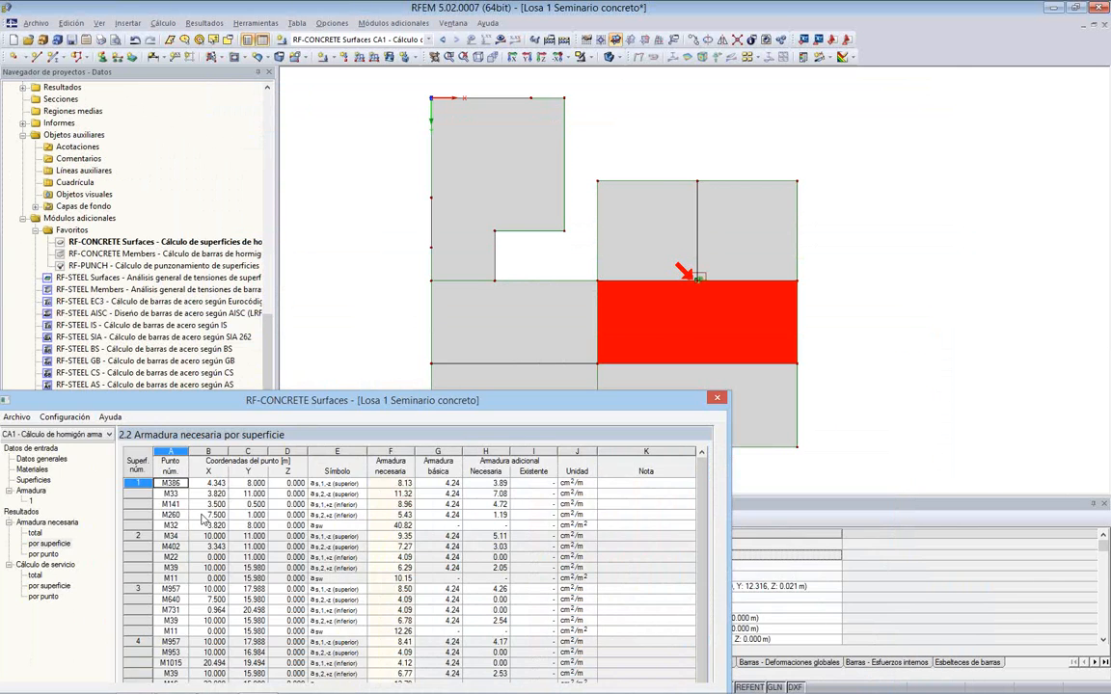
scroll(207, 523, "down", 1)
left_click(207, 513)
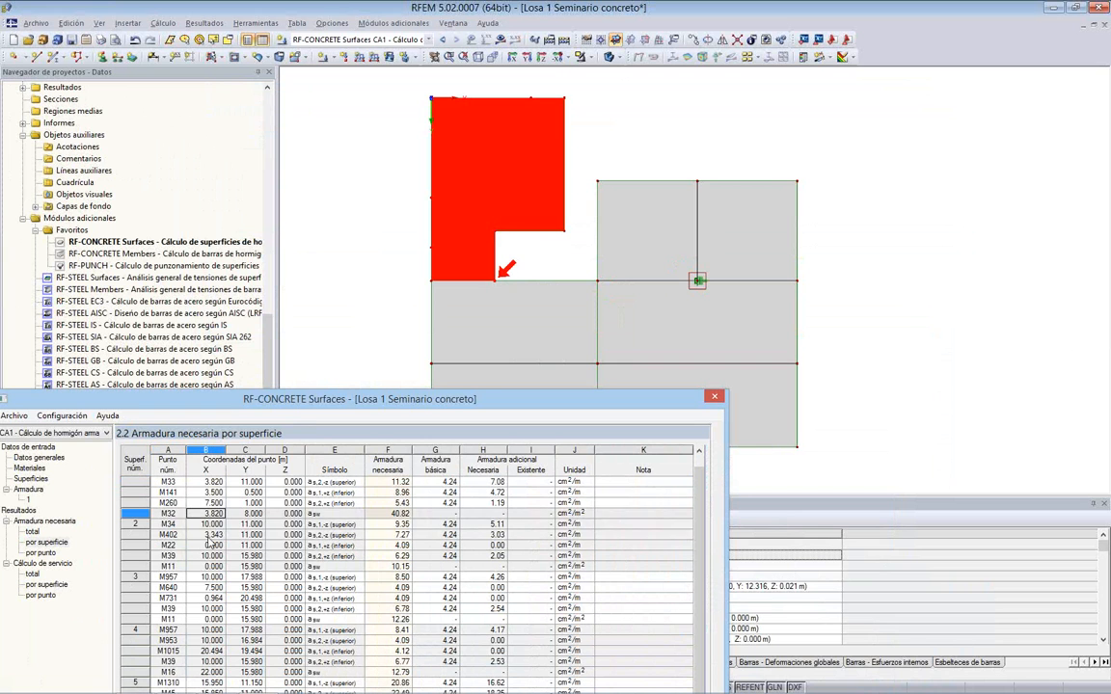
key("Down")
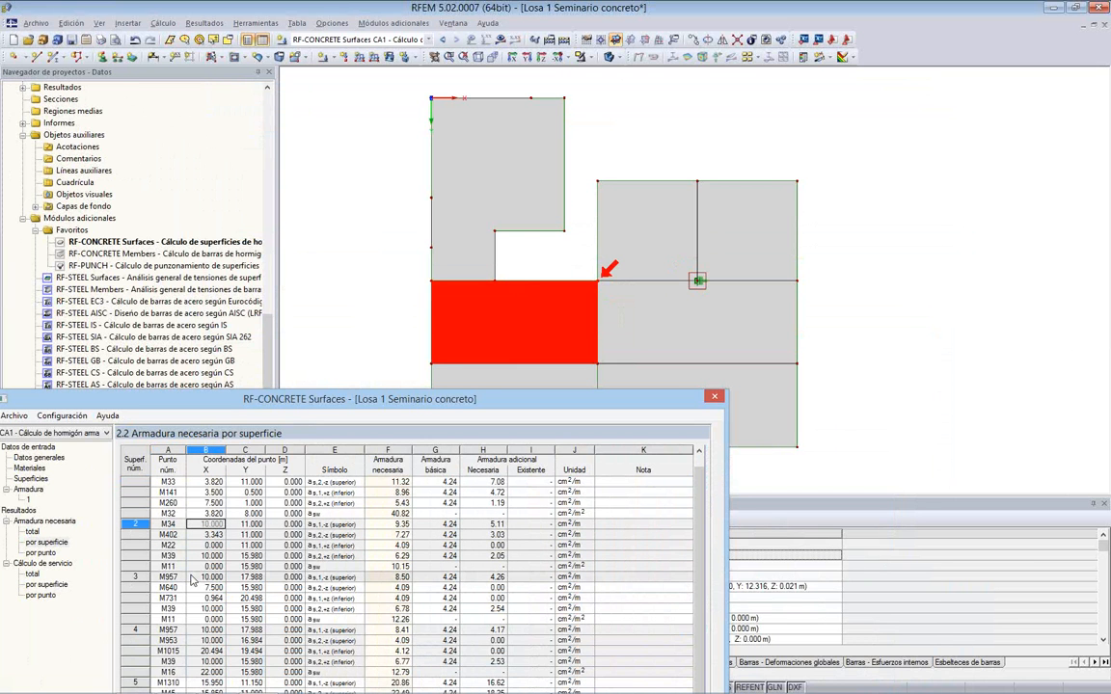
left_click(191, 578)
Step: Browse the required reinforcement by point and locate mesh node M608 of surface 2 in the model
left_click(41, 552)
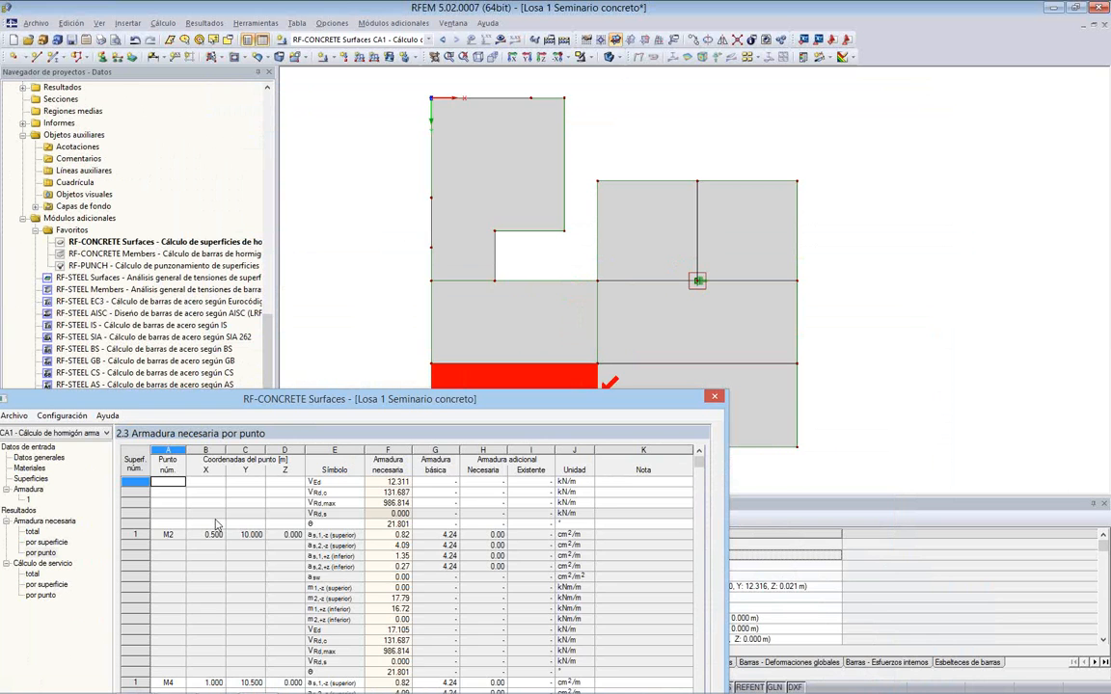
scroll(217, 523, "down", 5)
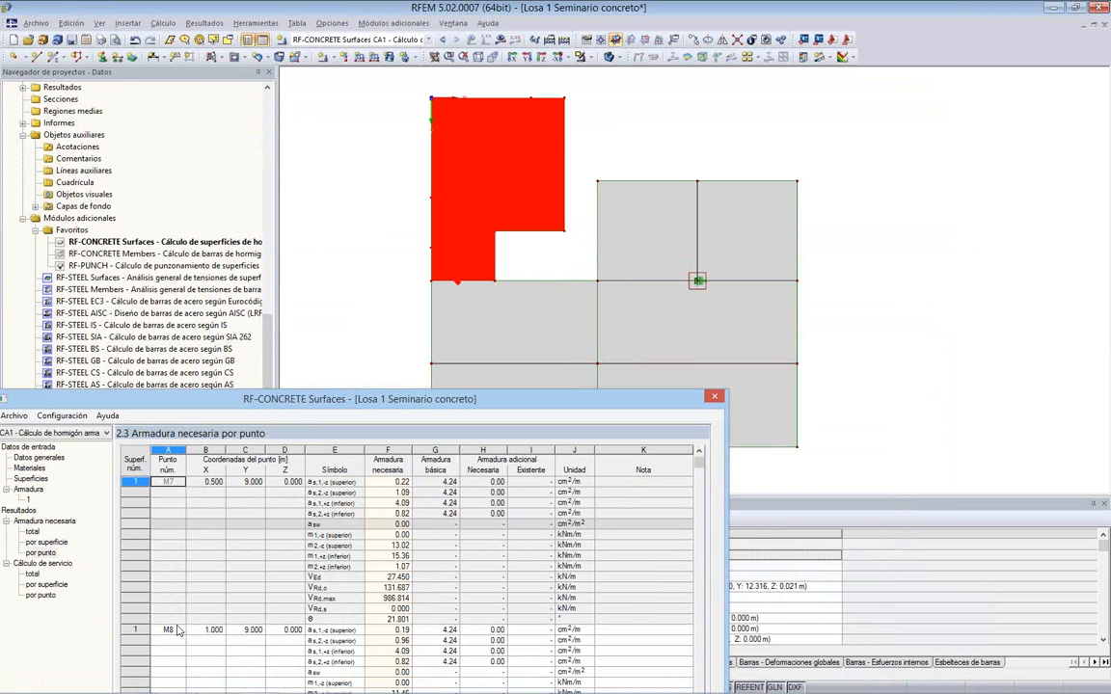
left_click(177, 631)
scroll(225, 553, "down", 5)
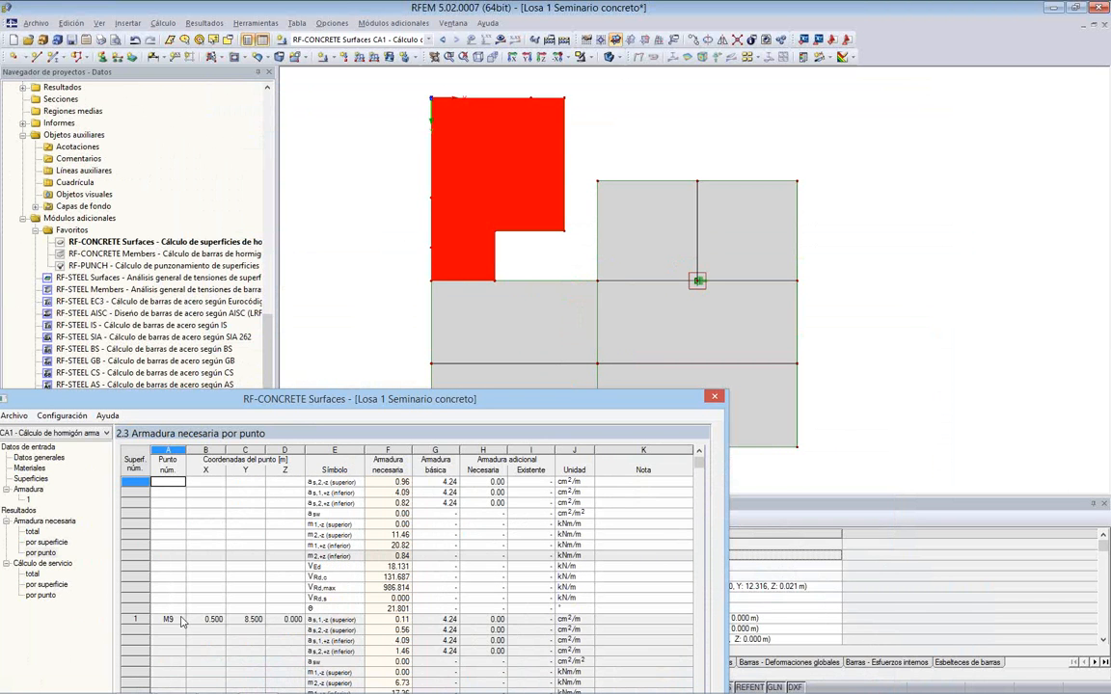
scroll(193, 608, "down", 15)
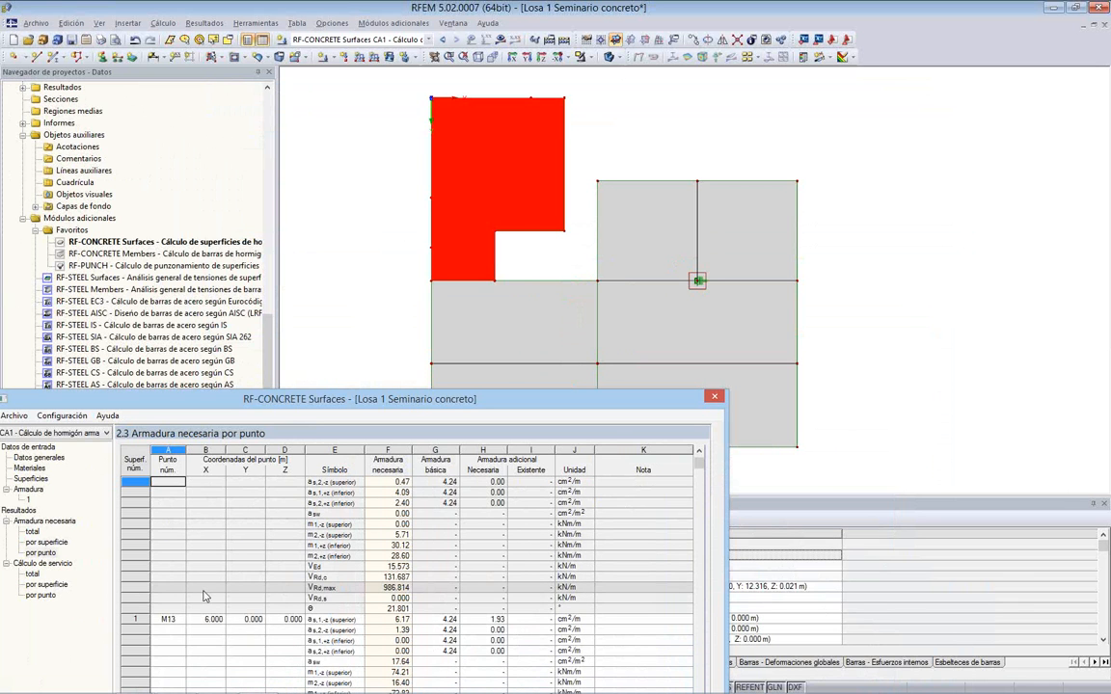
scroll(204, 596, "down", 2)
left_click_drag(699, 463, 699, 569)
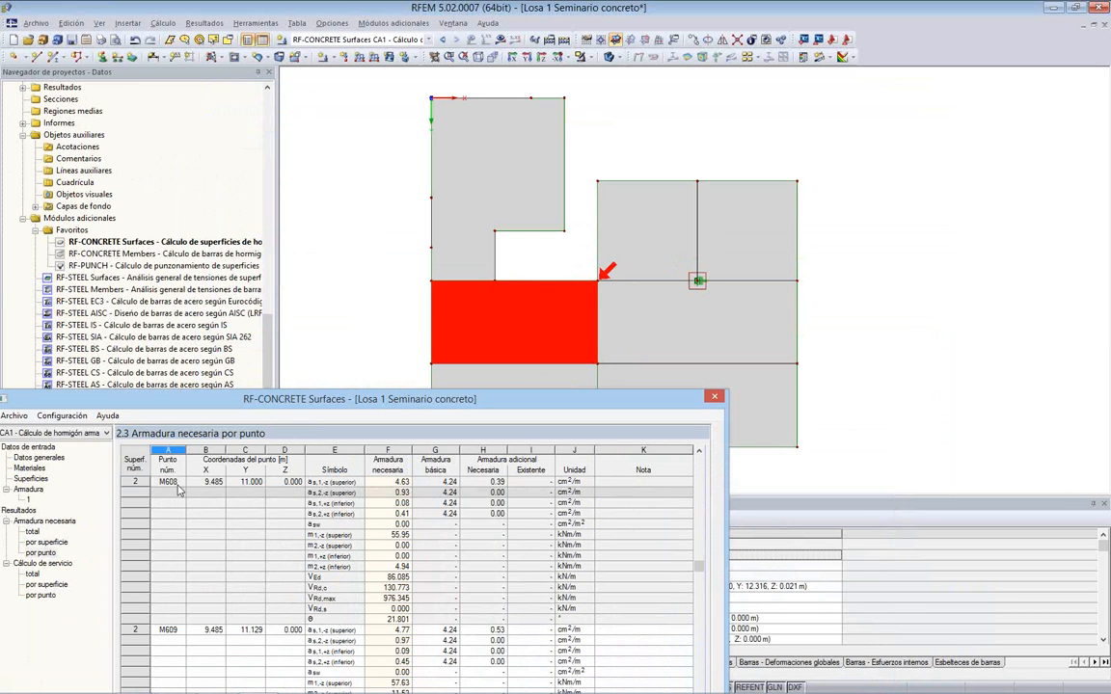
left_click(182, 483)
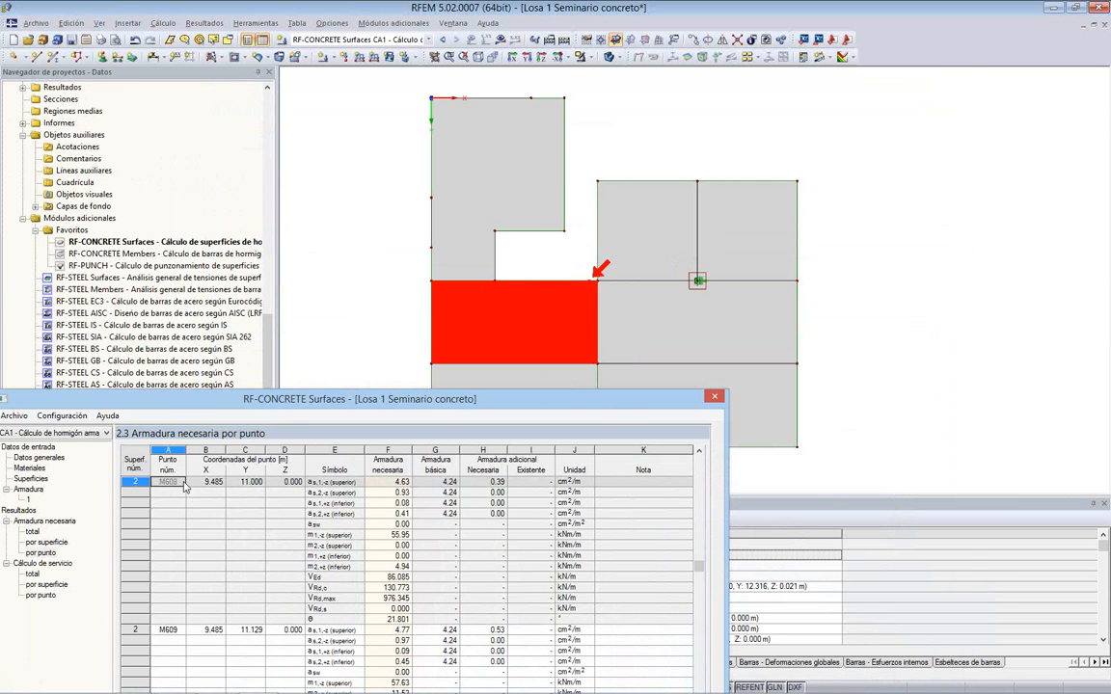
Step: Open the calculation details for node M608 and examine the reinforcement to use and the maximum longitudinal reinforcement ratio check
left_click_drag(216, 398, 410, 92)
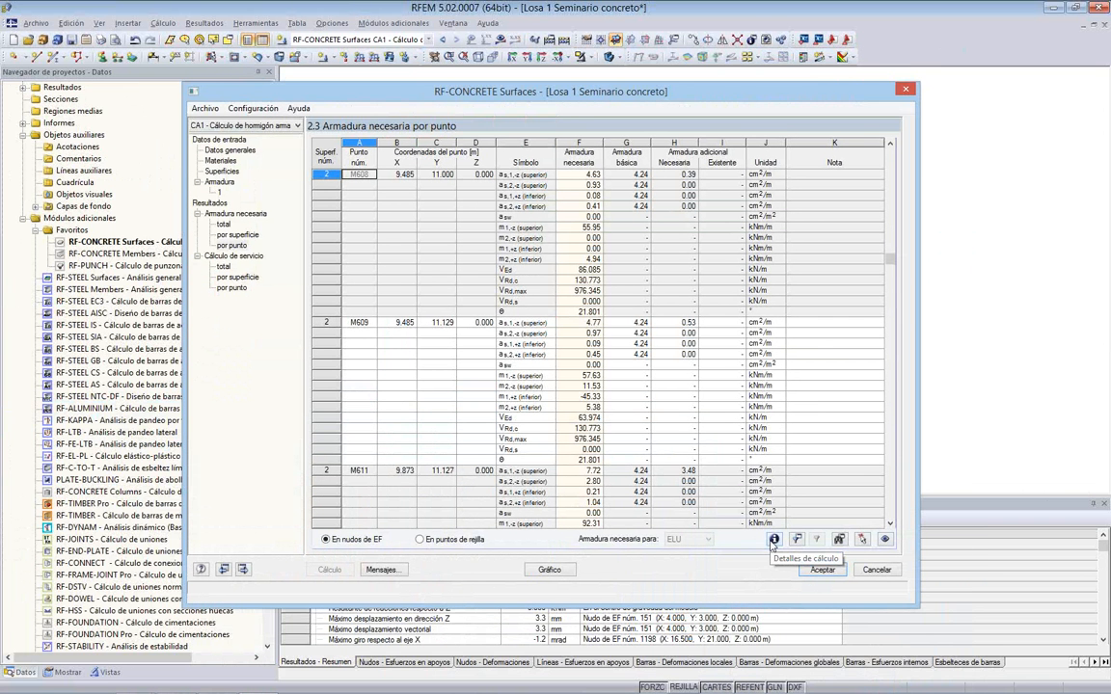
left_click(772, 540)
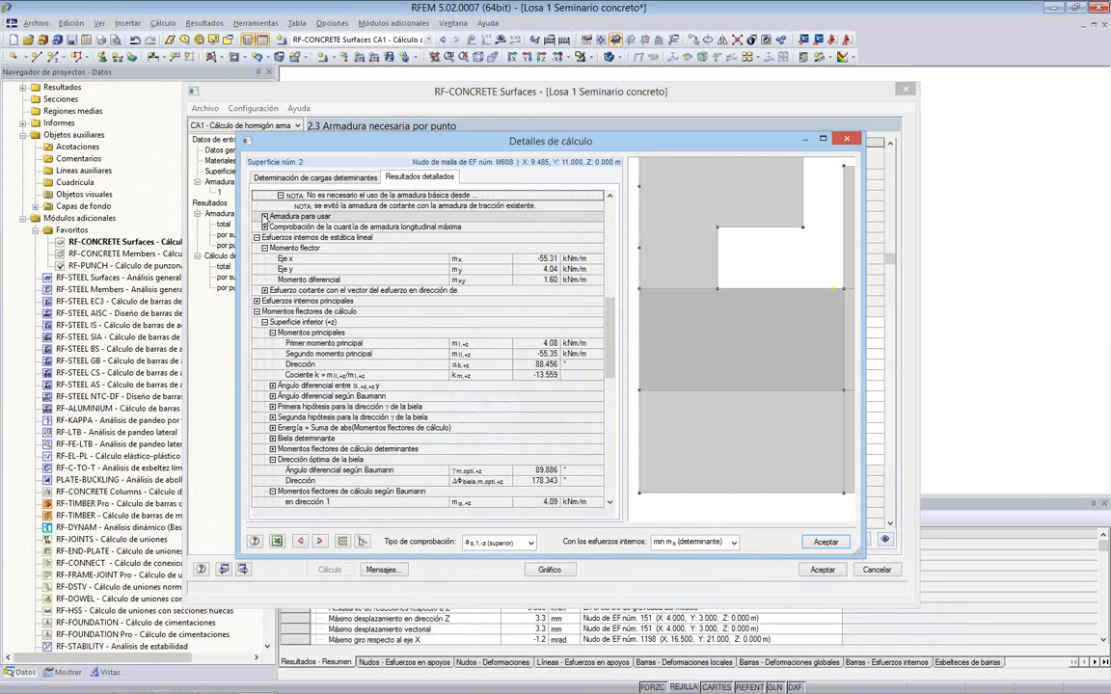
left_click(264, 216)
left_click(272, 258)
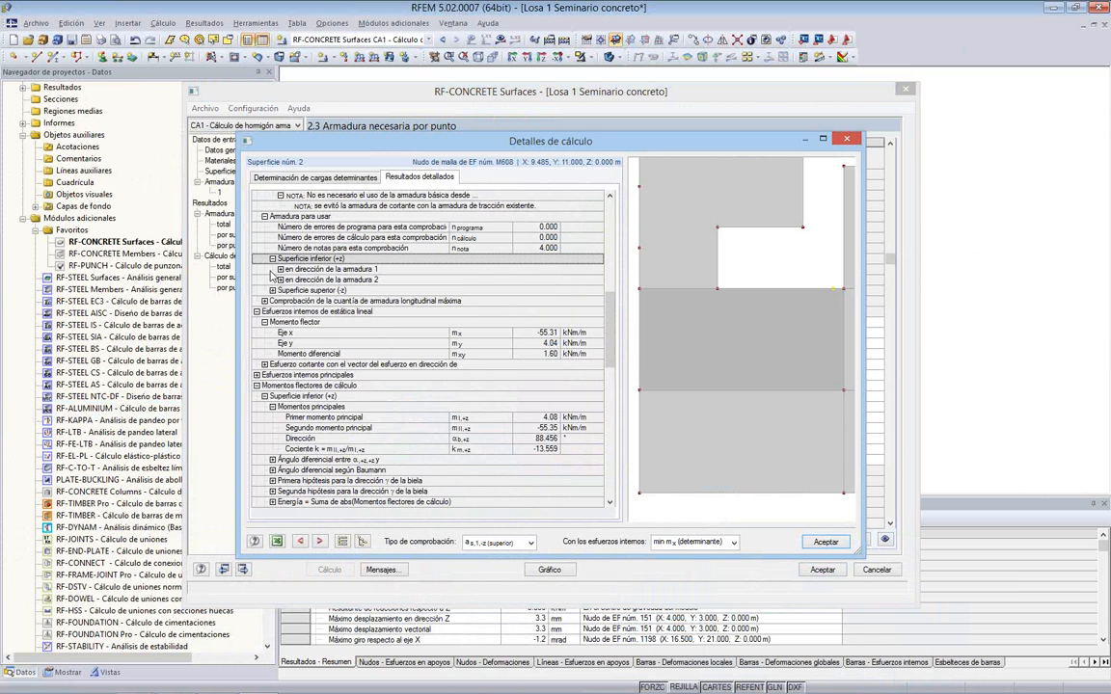
left_click(279, 269)
left_click(280, 290)
left_click(272, 311)
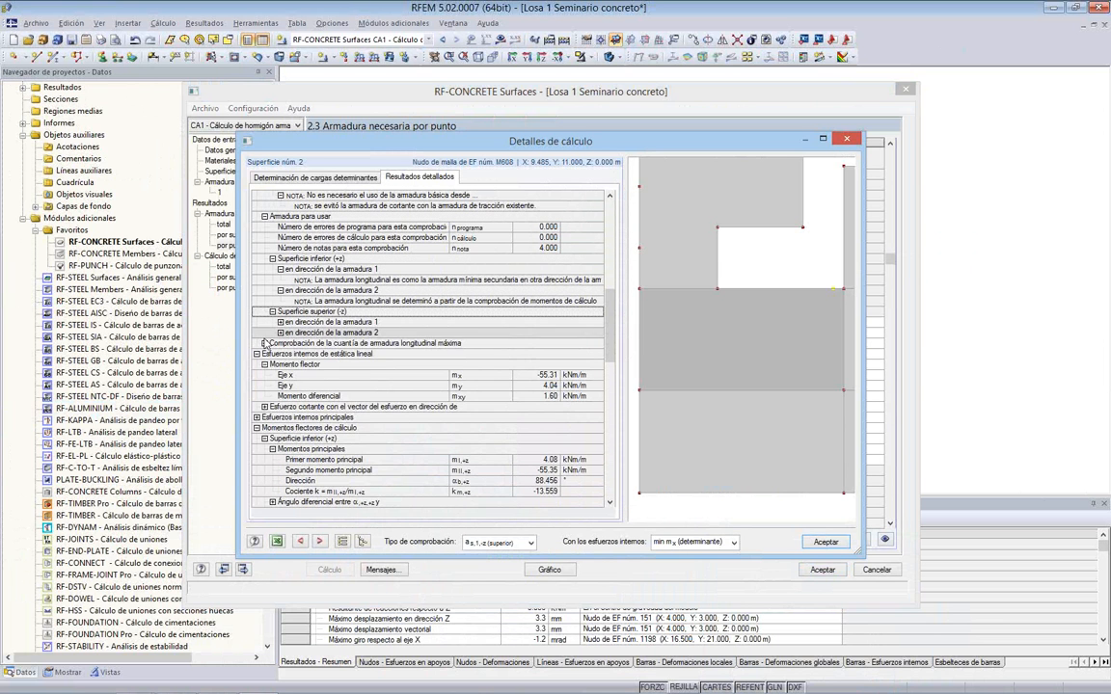
left_click(265, 343)
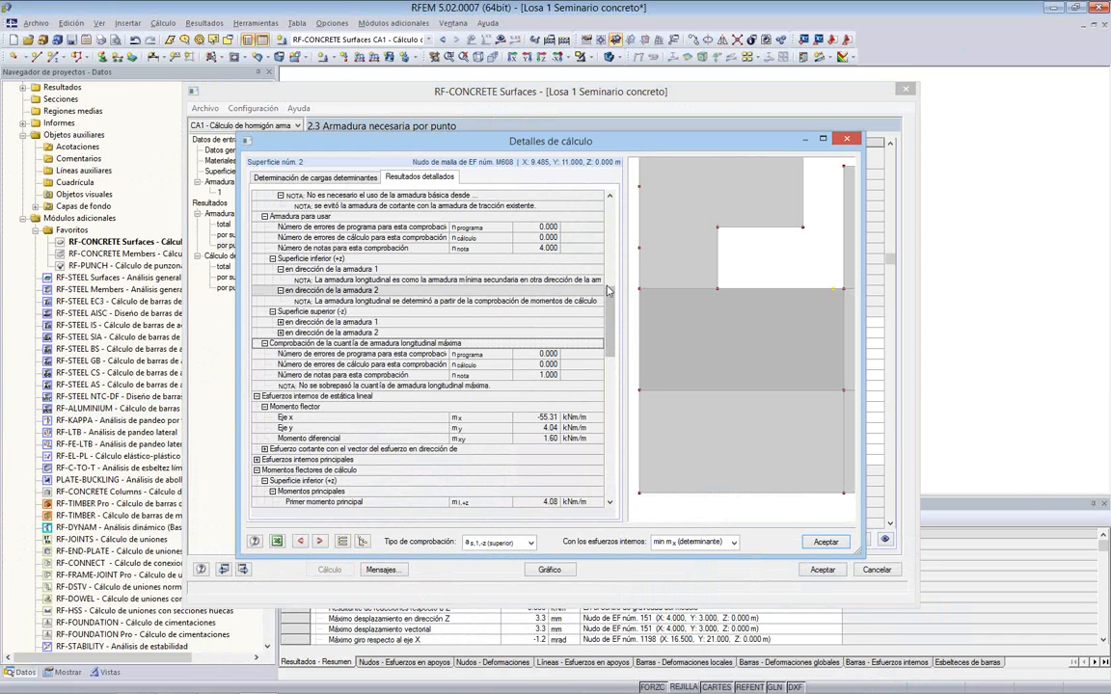
Step: Examine the final design moments for the lower and upper surfaces, plus the upper surface's principal moments and differential angles
scroll(545, 318, "down", 10)
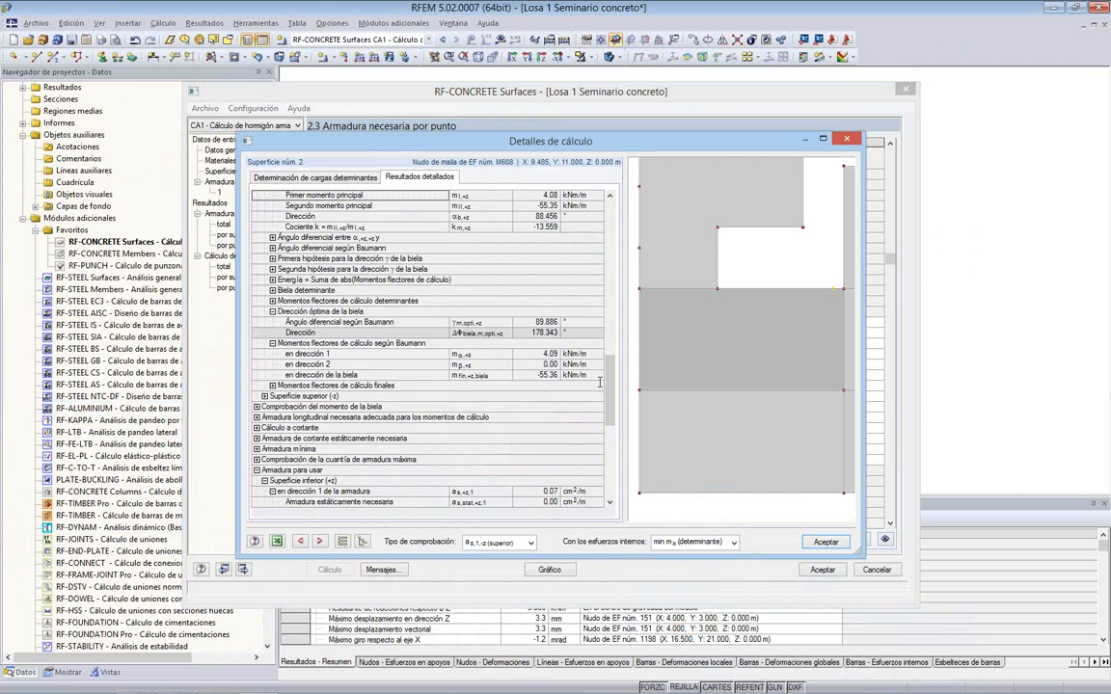
scroll(604, 413, "down", 3)
left_click(272, 279)
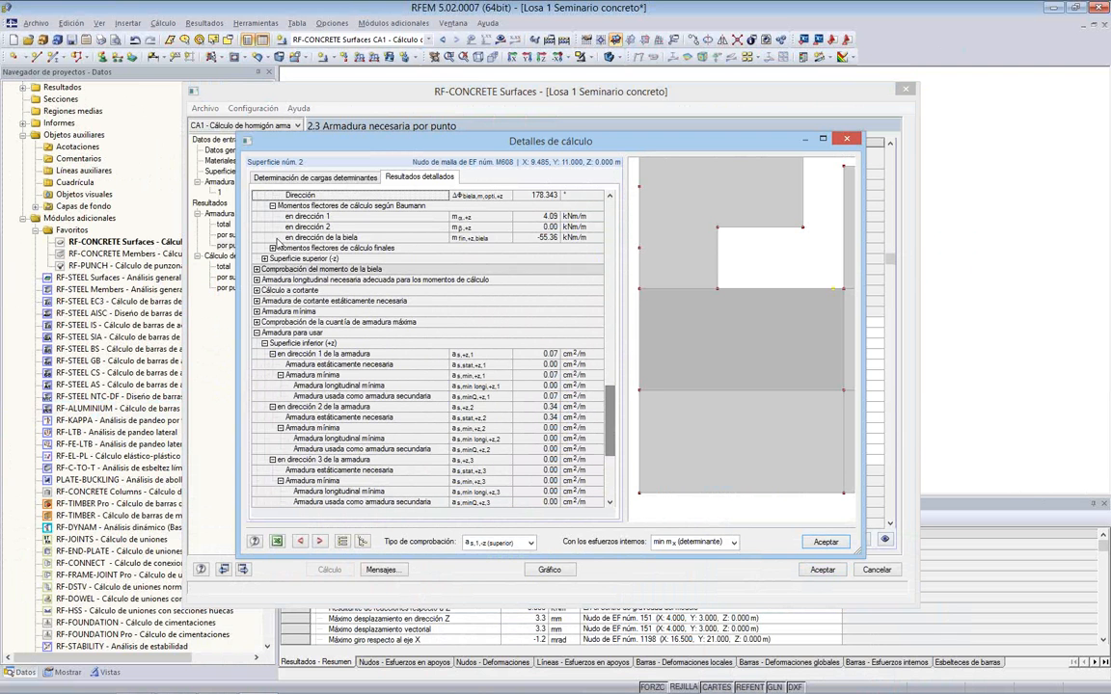
left_click(265, 290)
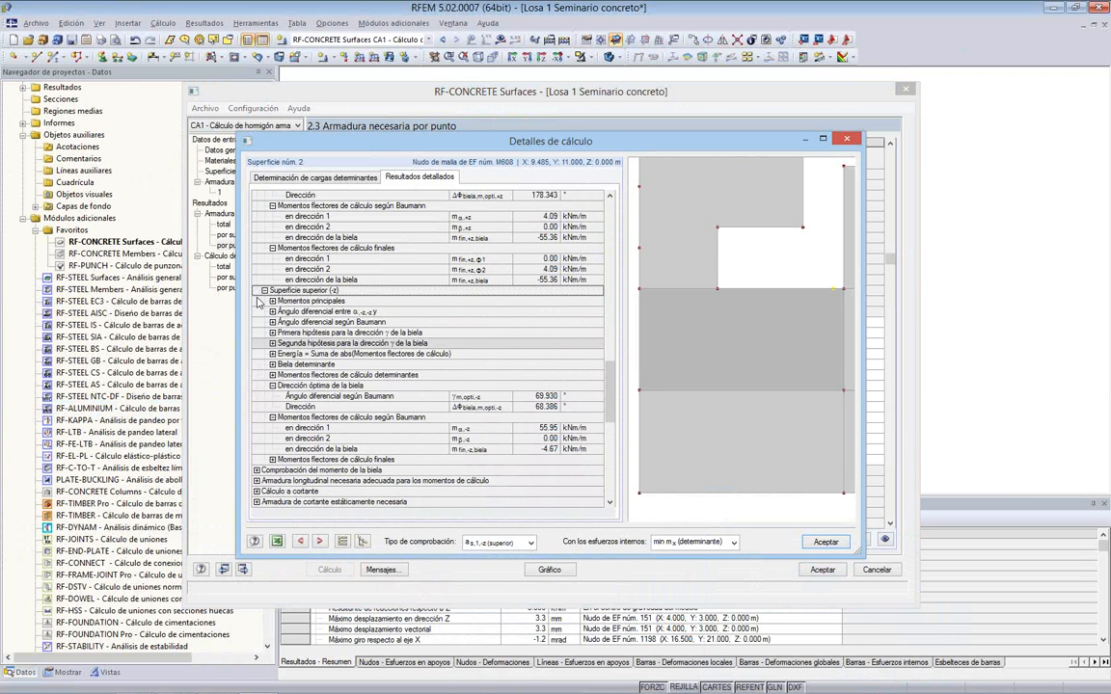
left_click(272, 301)
left_click(271, 354)
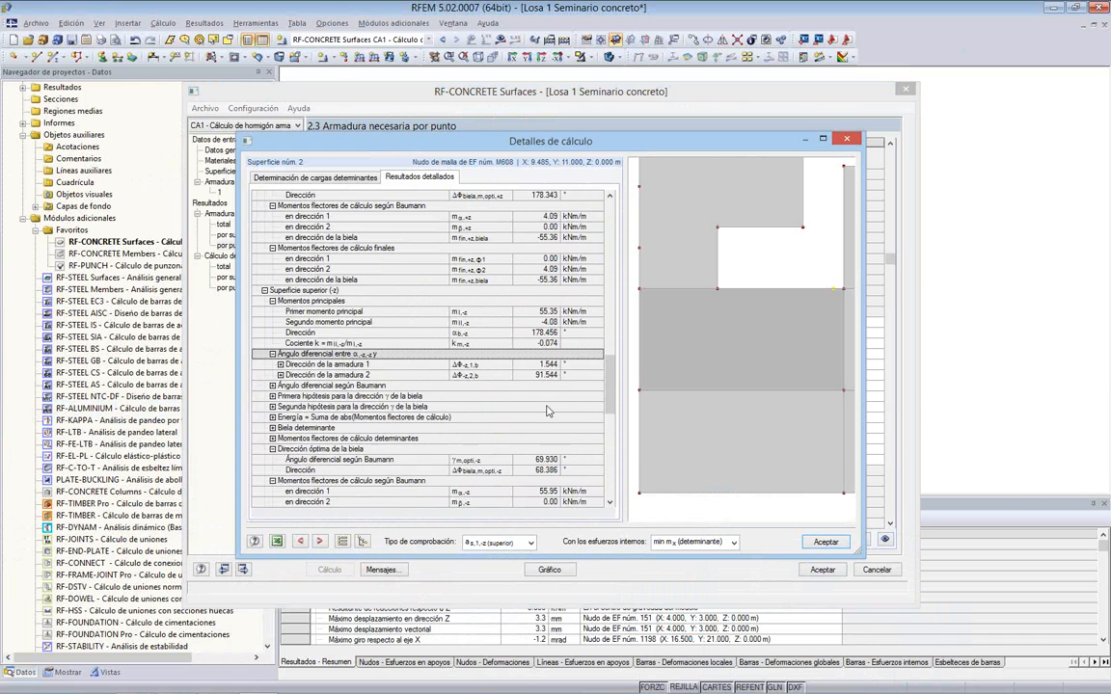
scroll(612, 412, "down", 5)
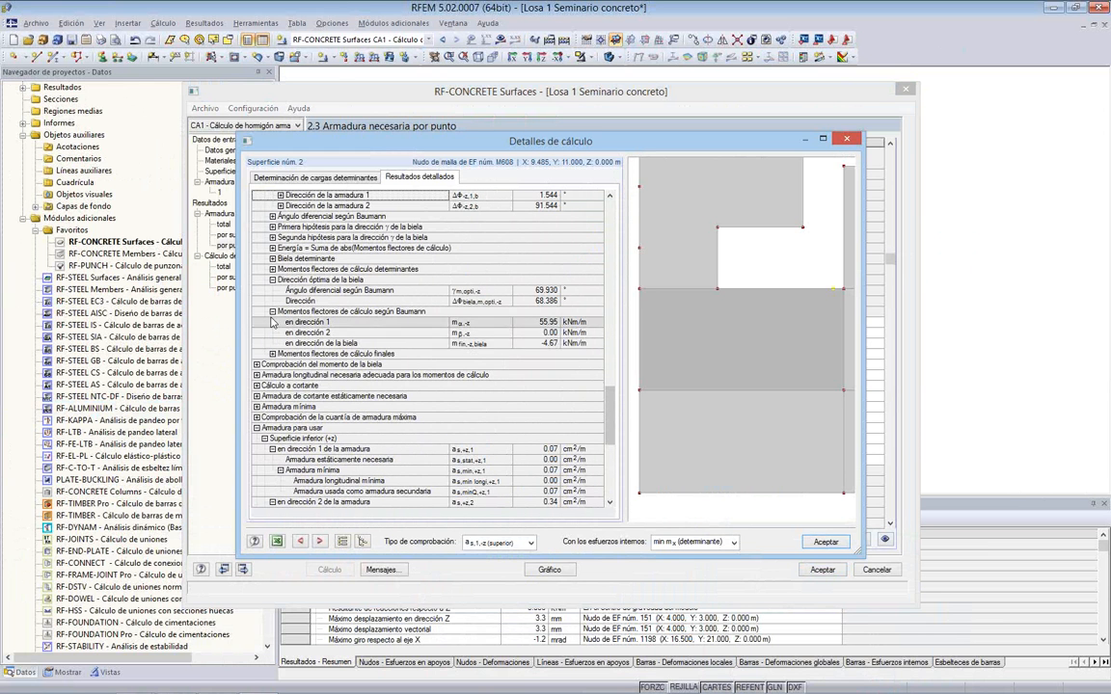
left_click(272, 354)
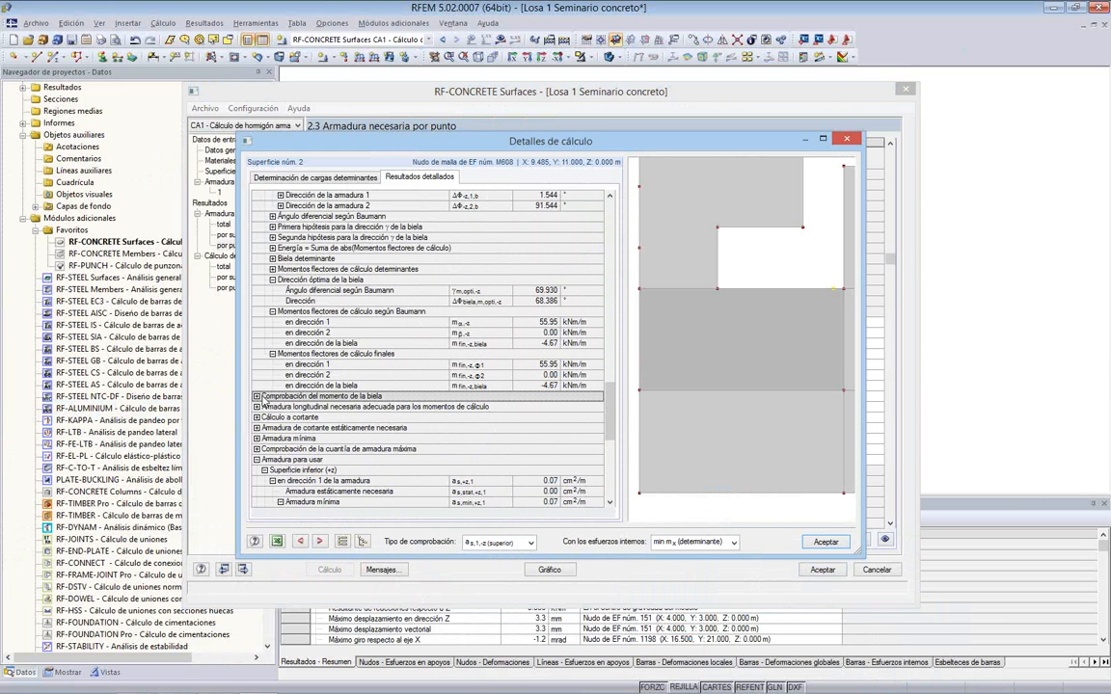
Step: Inspect the lower surface's strut moment check with its strains, and close the calculation details
left_click(256, 395)
left_click(265, 406)
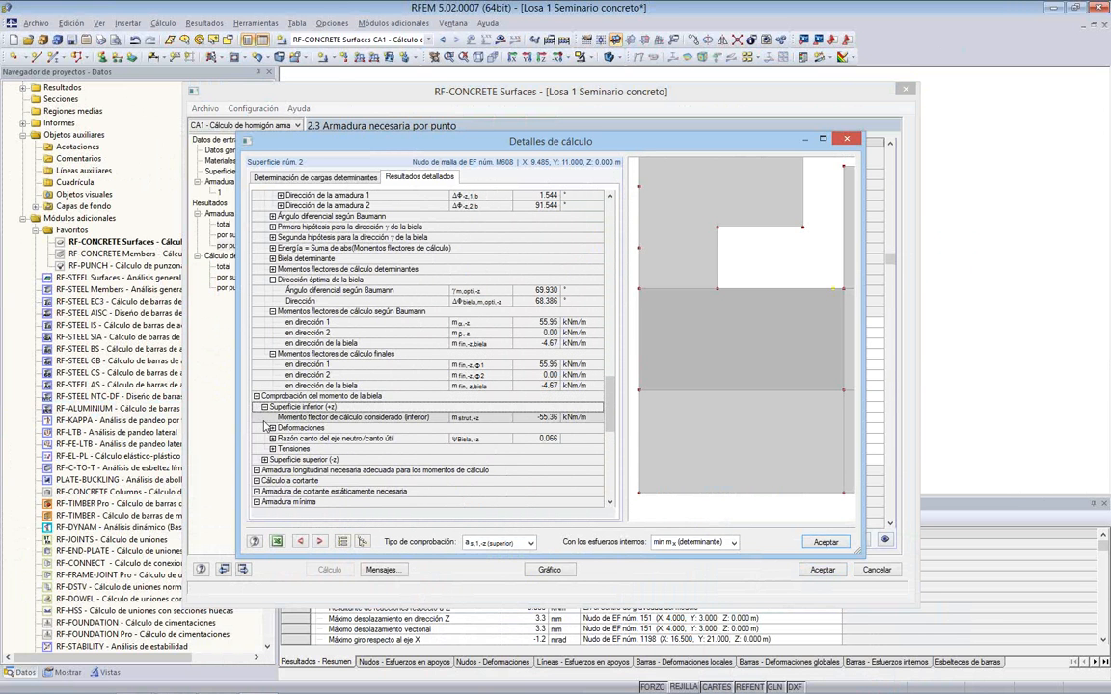
left_click(272, 427)
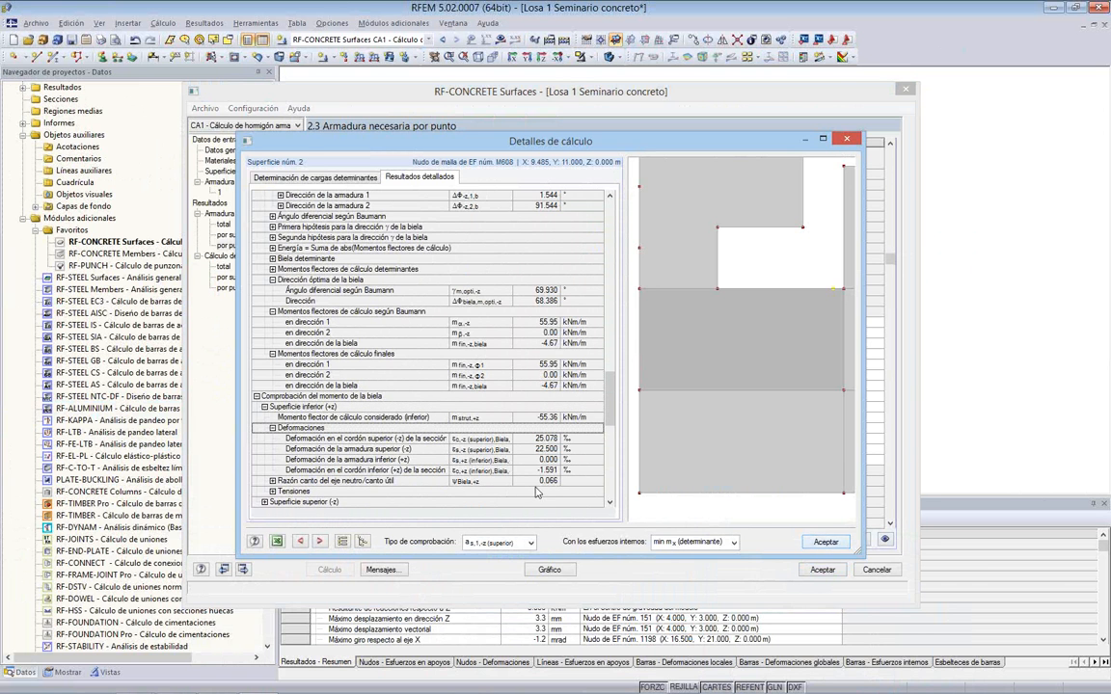
key("Escape")
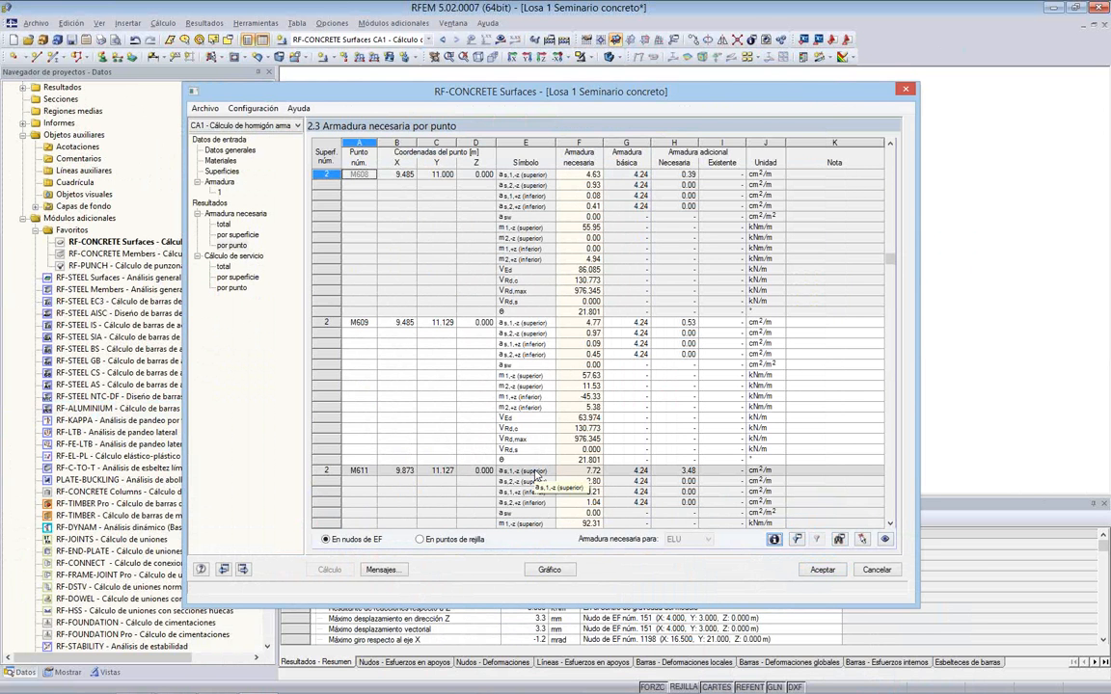
Step: Examine the overall serviceability checks, comparing crack width at M169 with concrete stress at M45, and locate M45 in the model
left_click(225, 268)
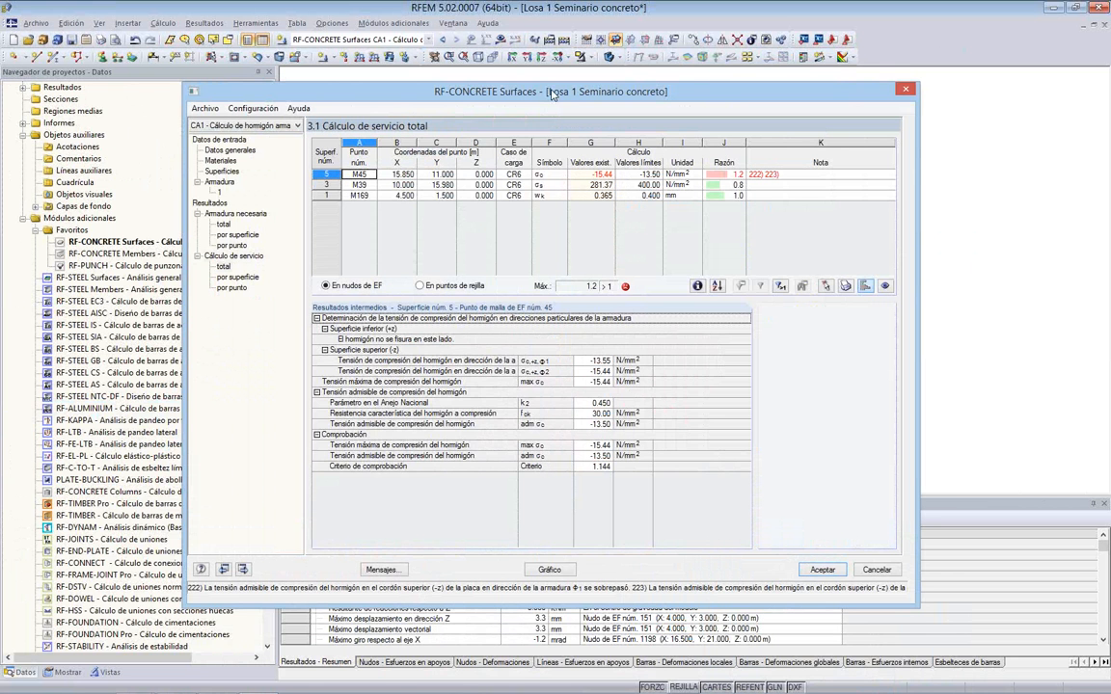
left_click_drag(498, 89, 431, 365)
left_click(427, 454)
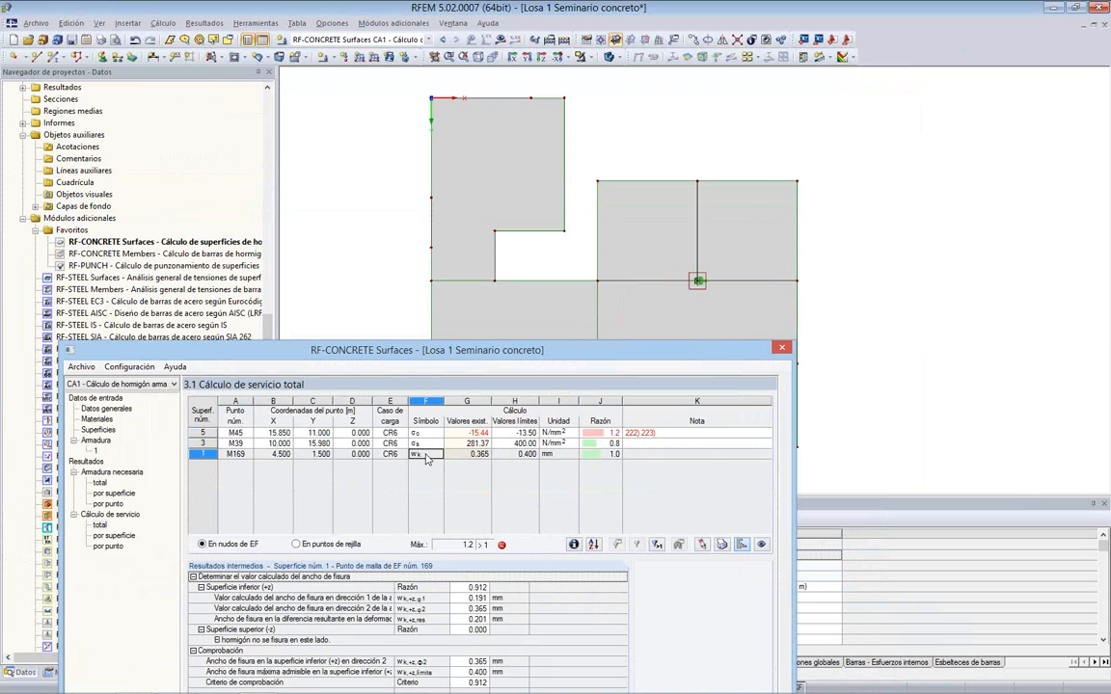
left_click(425, 433)
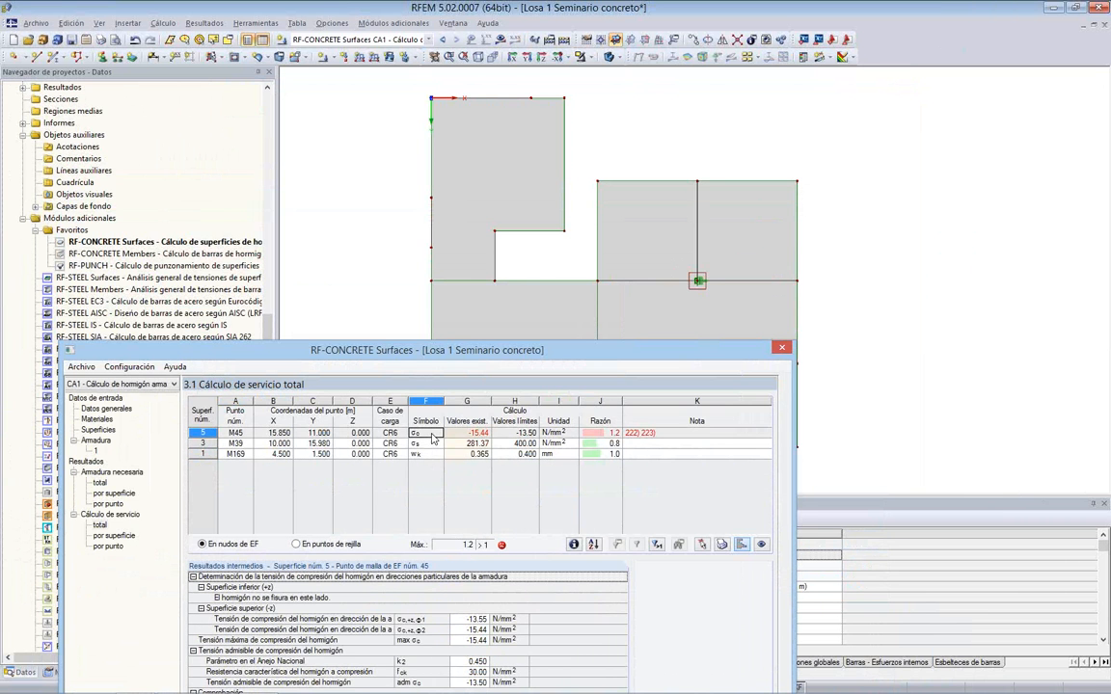
left_click_drag(408, 357, 441, 411)
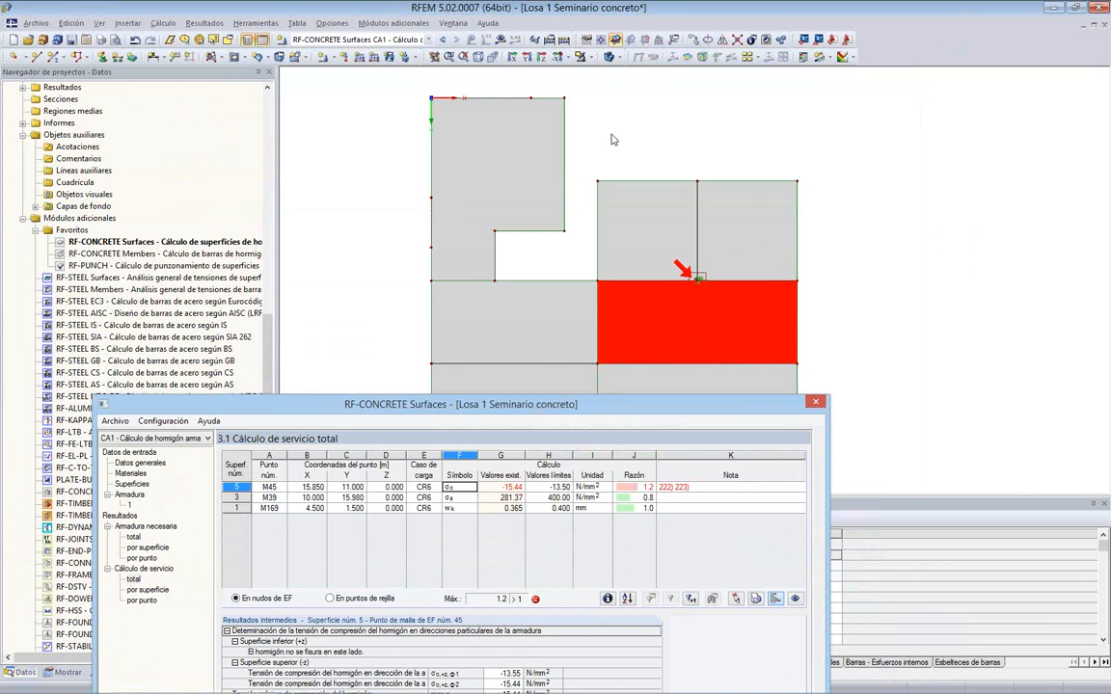
left_click_drag(542, 401, 619, 128)
left_click_drag(738, 142, 748, 104)
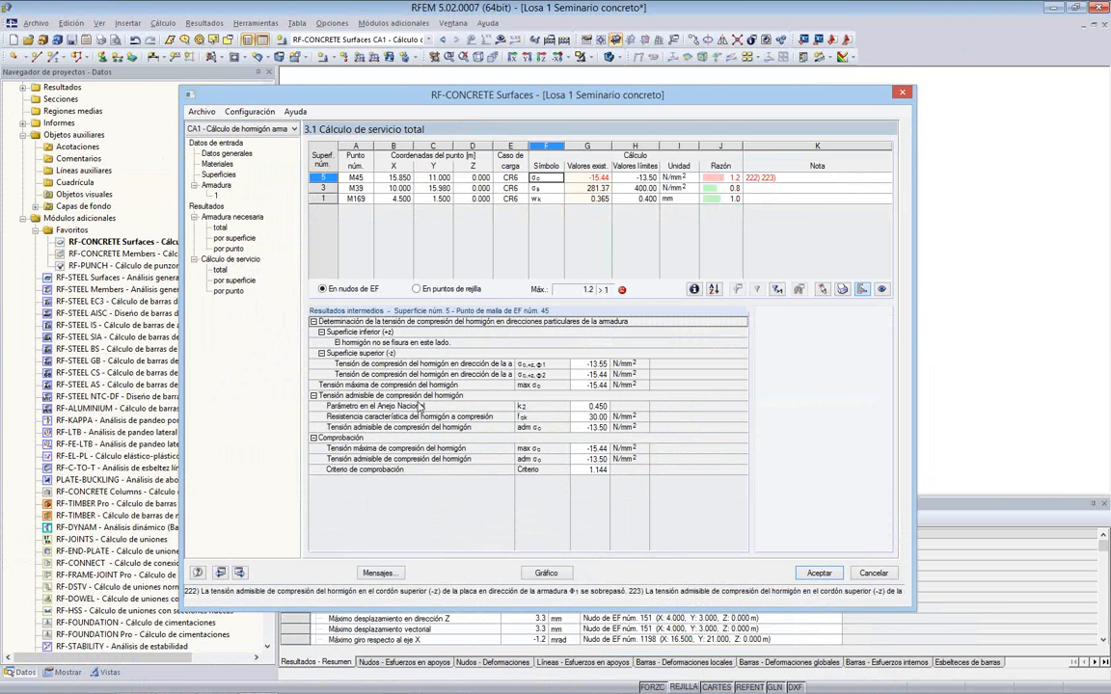
Step: Read the complete error messages and notes issued for the serviceability design
left_click(378, 573)
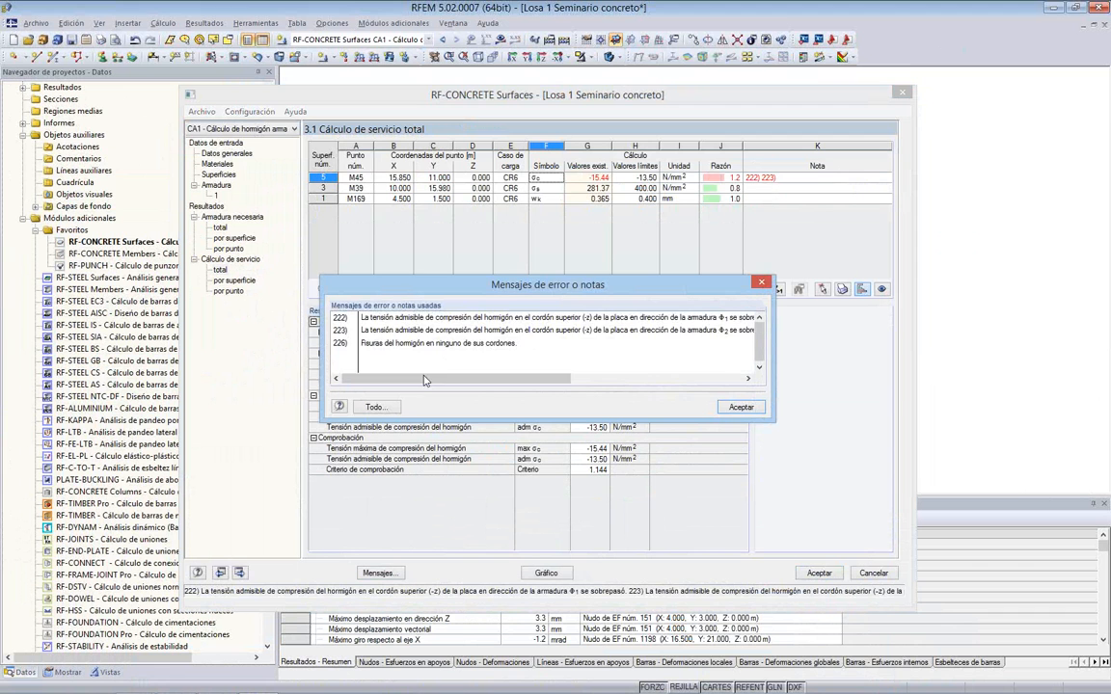
mouse_move(424, 381)
left_mouse_down()
mouse_move(448, 381)
mouse_move(424, 381)
left_mouse_up()
mouse_move(415, 382)
left_mouse_down()
mouse_move(429, 380)
mouse_move(394, 381)
left_mouse_up()
left_click(737, 407)
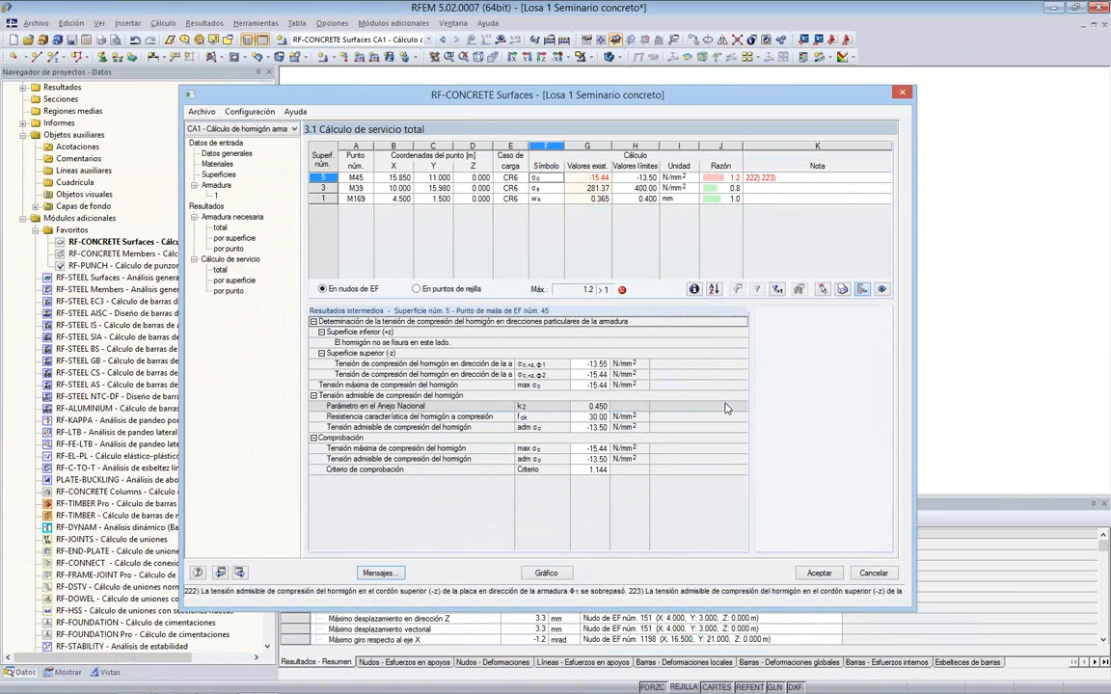
Step: Review the total required reinforcement, then show it graphically on the slab with the results table closed and the navigator narrowed
left_click(221, 227)
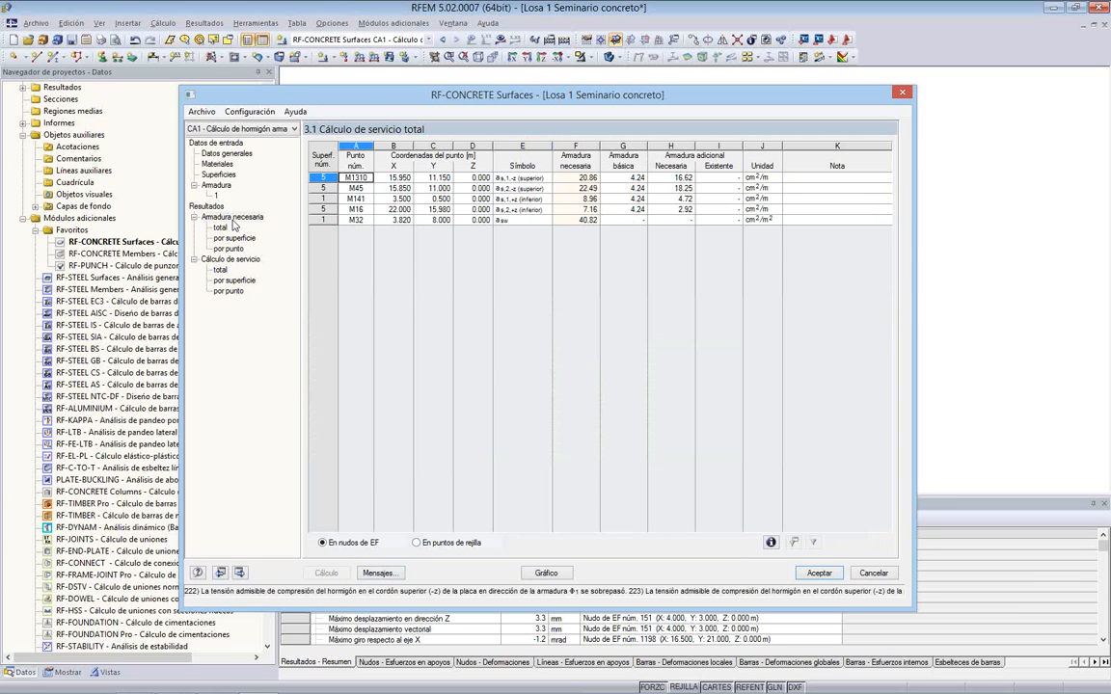
left_click(545, 575)
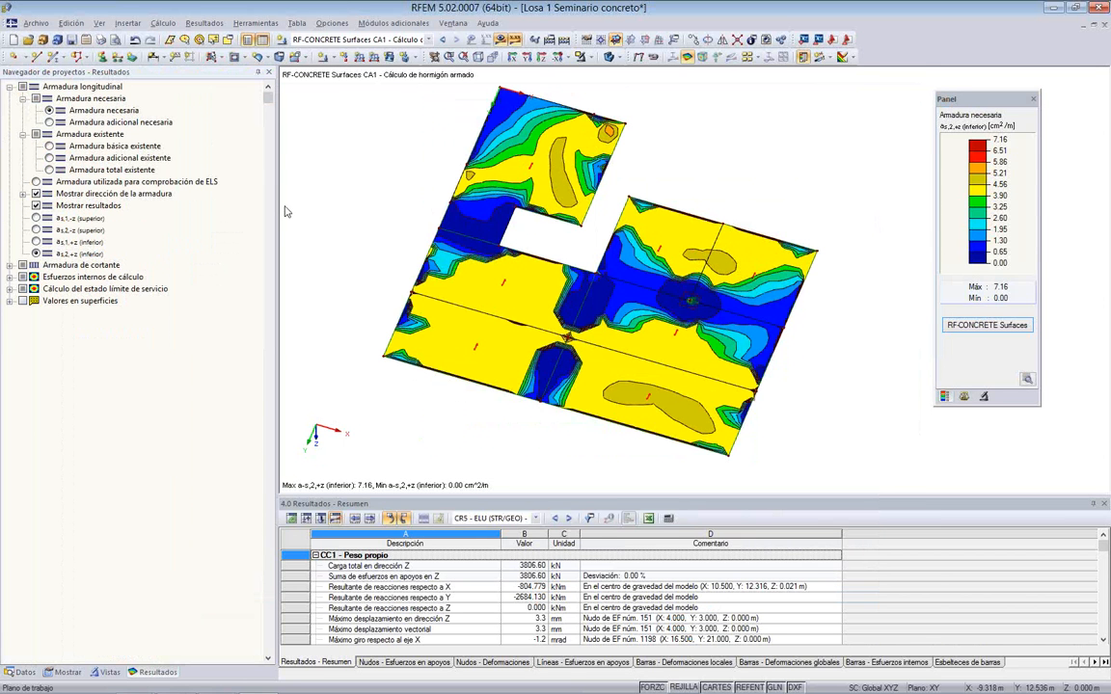
left_click(1104, 505)
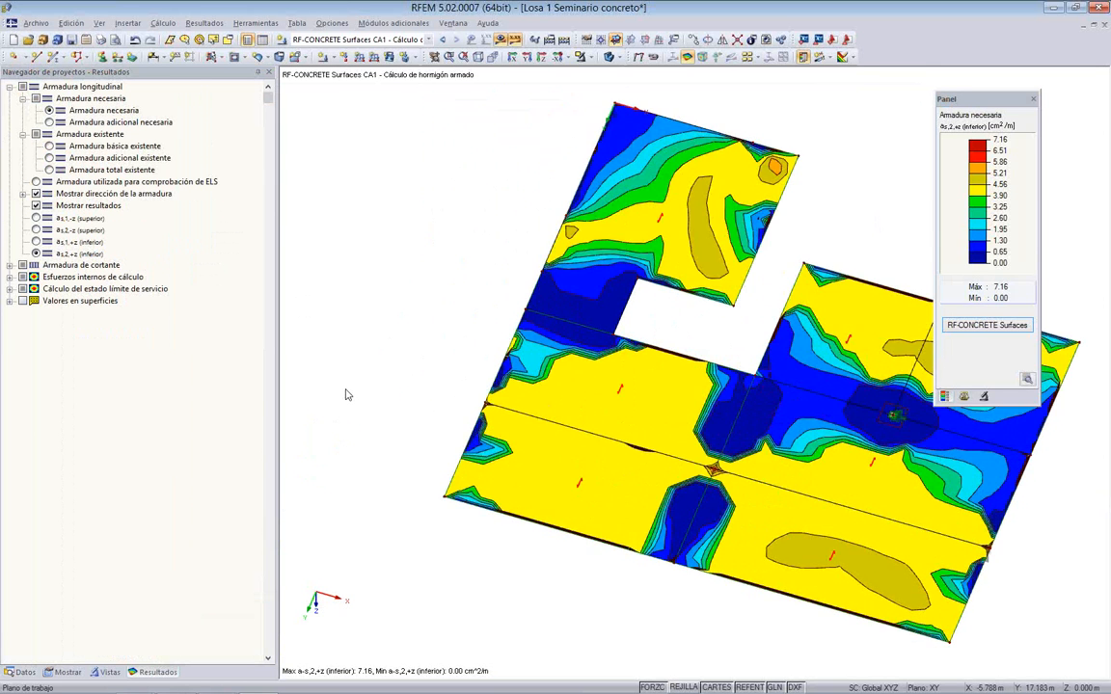
middle_click_drag(397, 398, 250, 360)
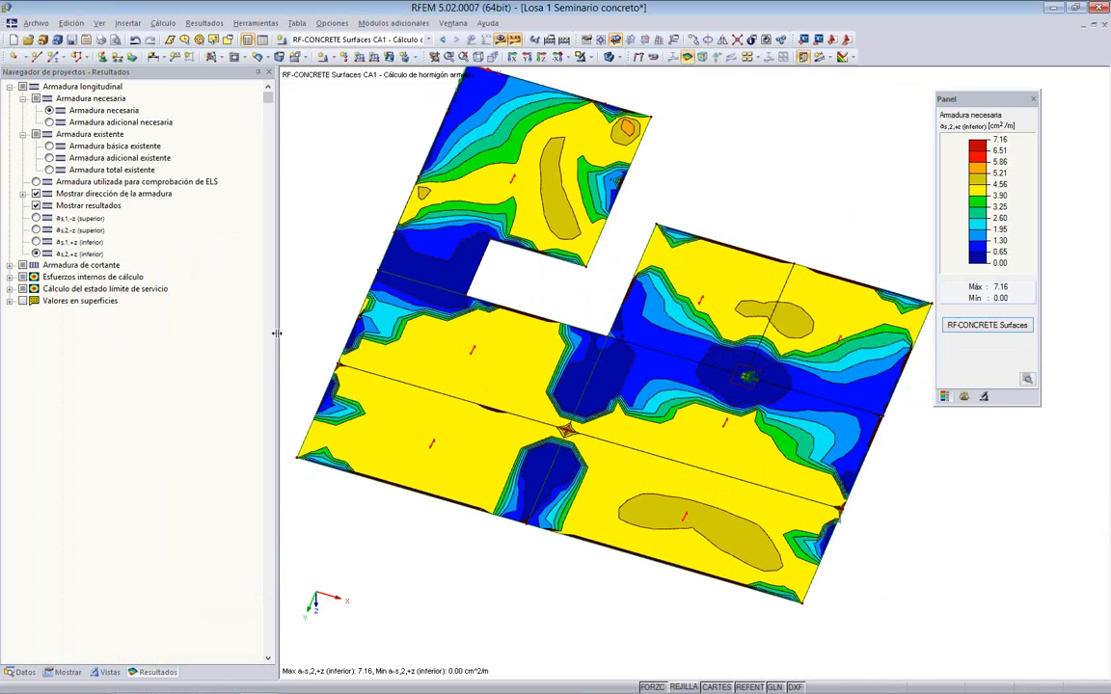
left_click_drag(276, 333, 229, 334)
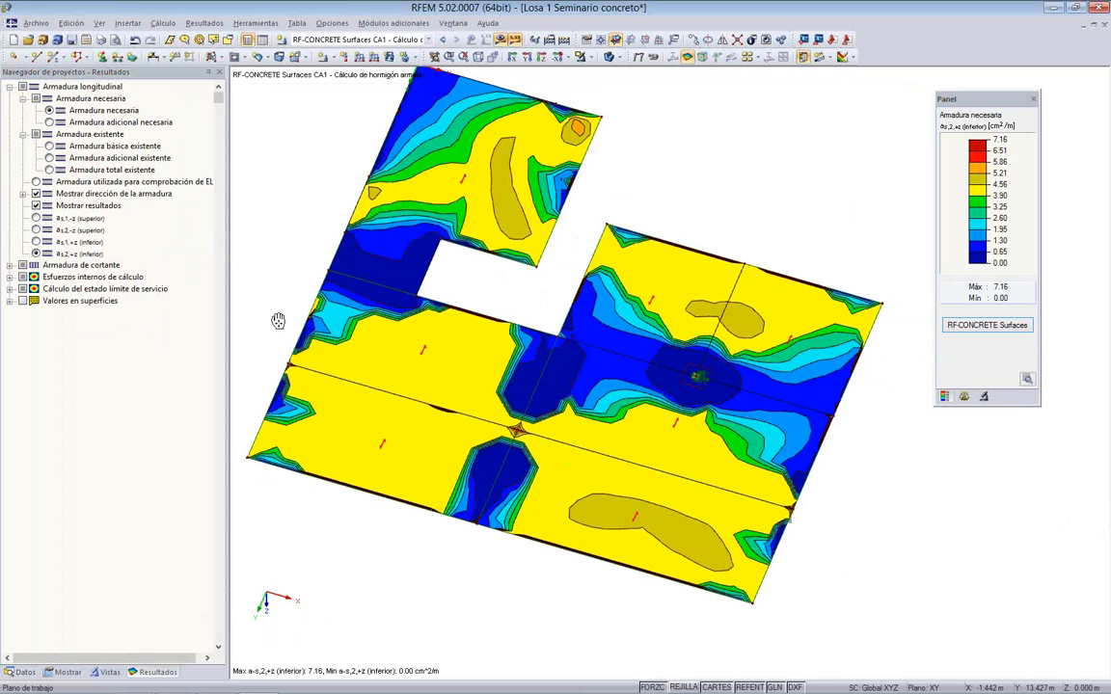
Step: Display the additional required reinforcement as,1,-z (superior) on the slab in plan view
left_click(49, 123)
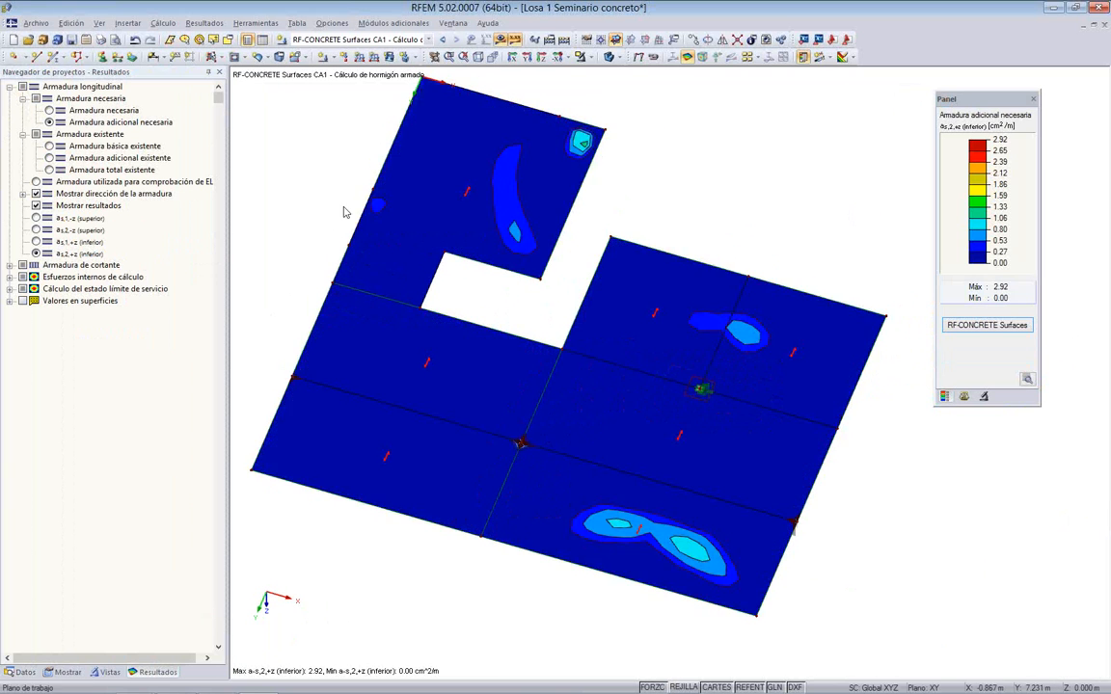
left_click(543, 58)
middle_click_drag(628, 169, 632, 174)
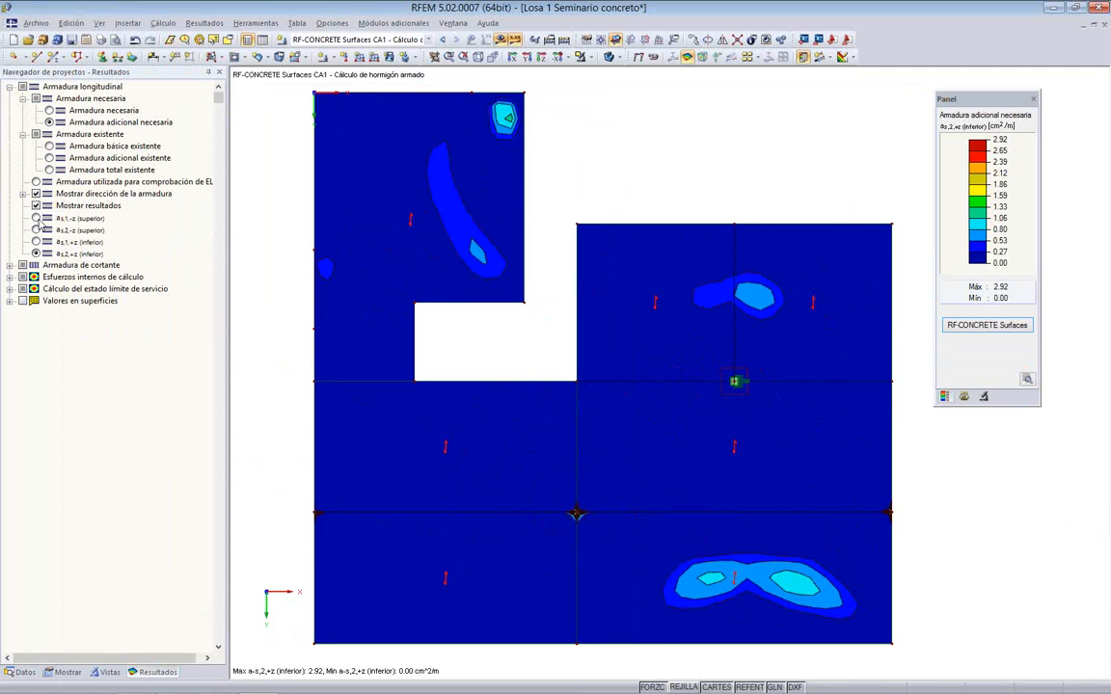
left_click(36, 218)
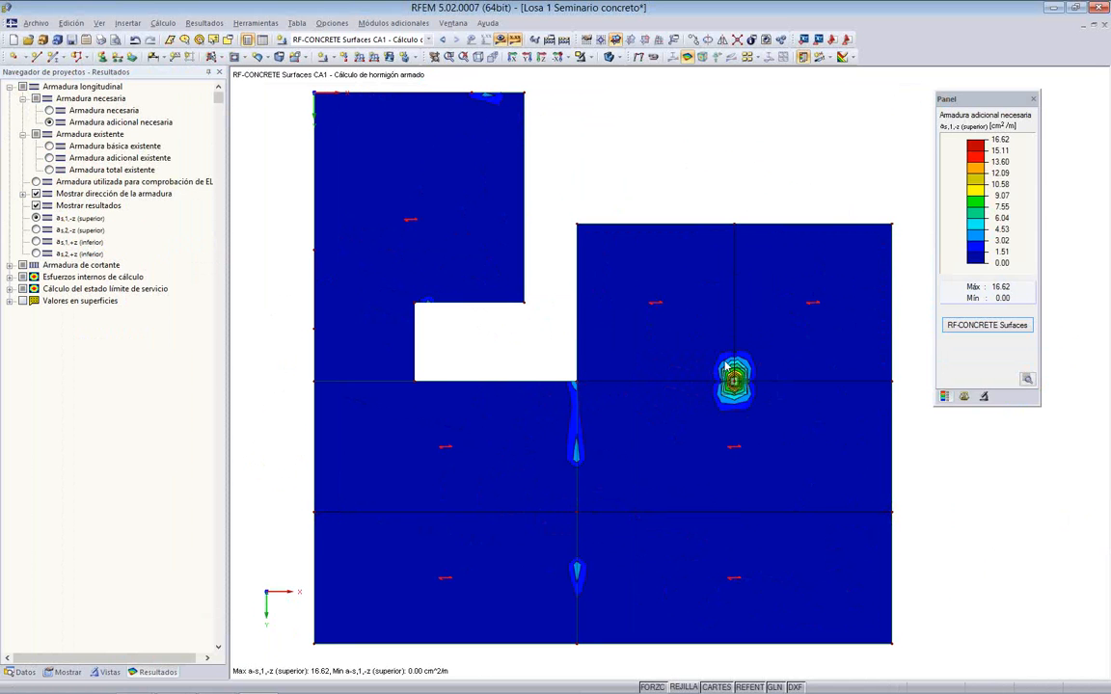
Step: Review the additional required reinforcement for as,2,-z (superior), as,1,+z (inferior) and as,2,+z (inferior) on the slab
left_click(36, 230)
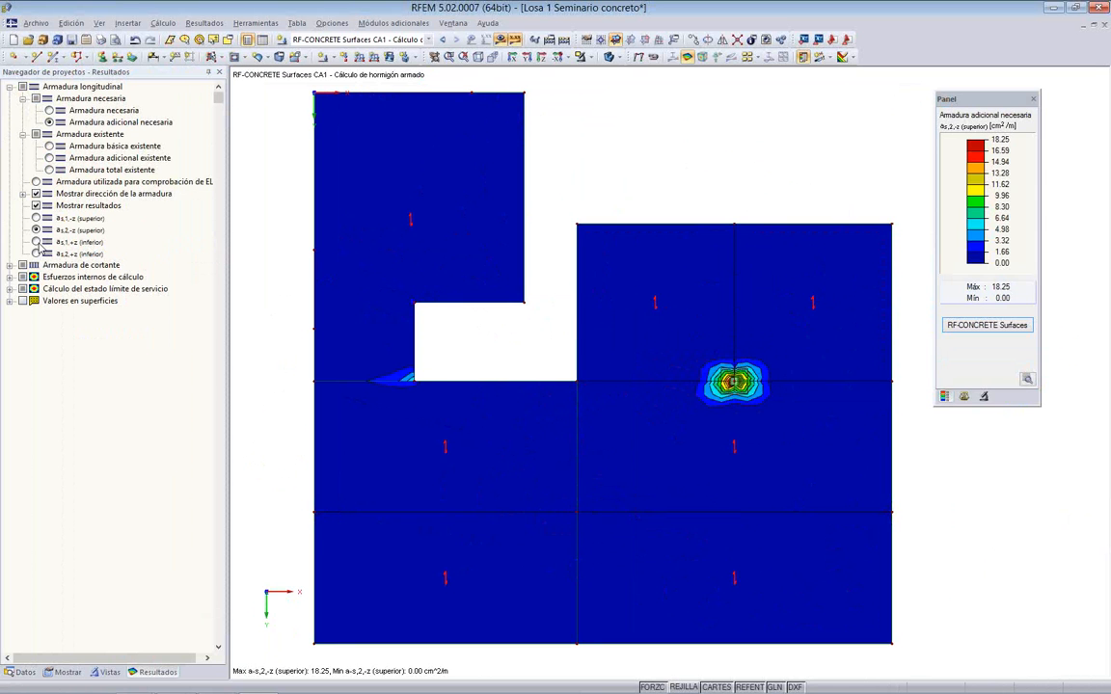
left_click(36, 241)
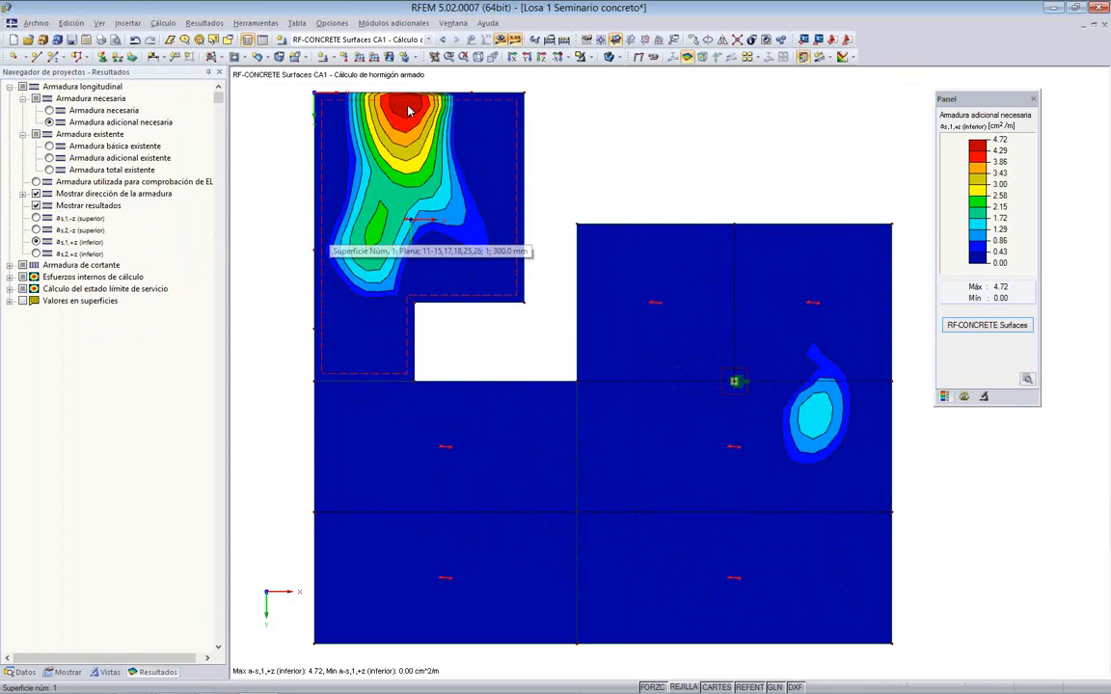
left_click(36, 254)
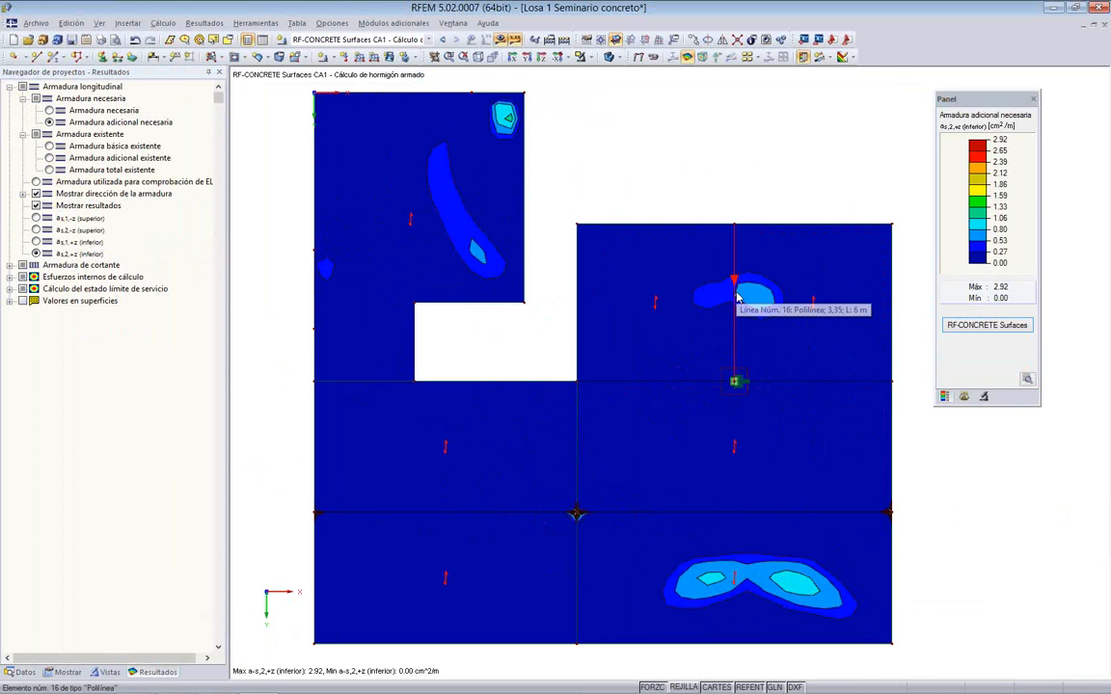
Step: Examine the serviceability limit state ratios σc, σs and wk across the slab surfaces
left_click(10, 289)
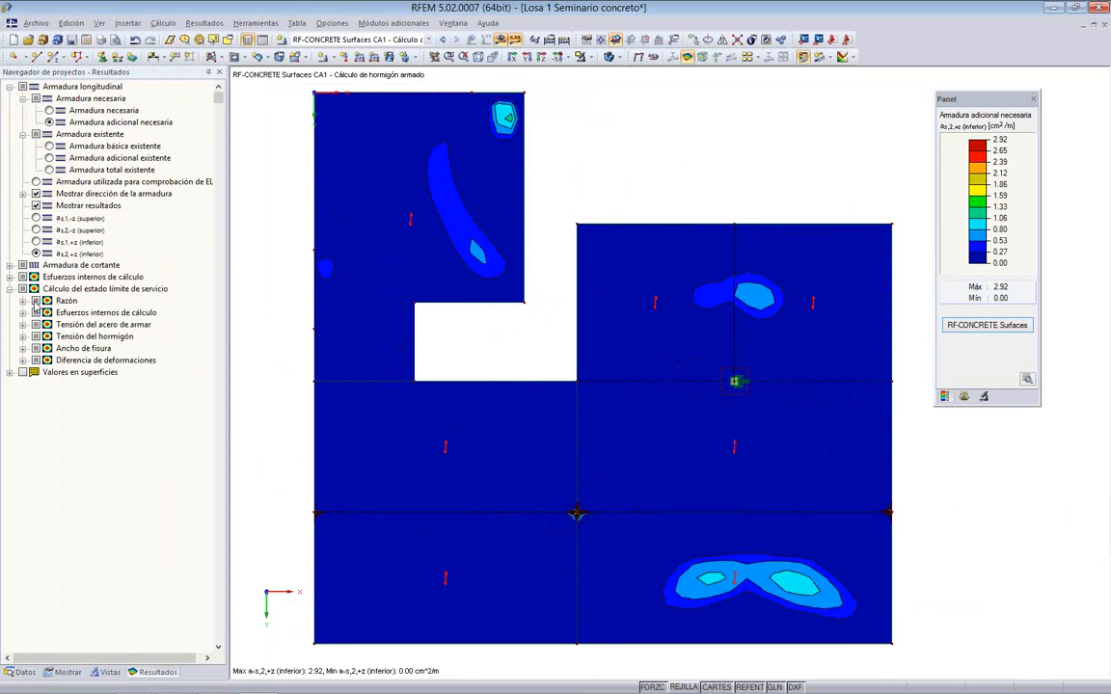
left_click(23, 301)
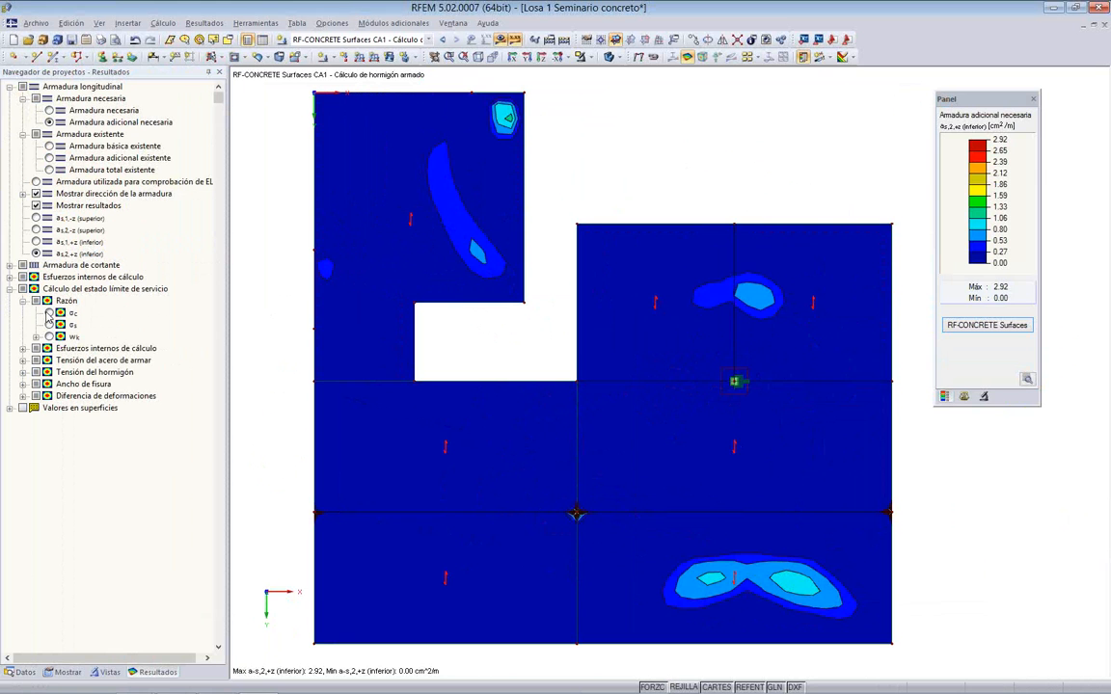
left_click(49, 314)
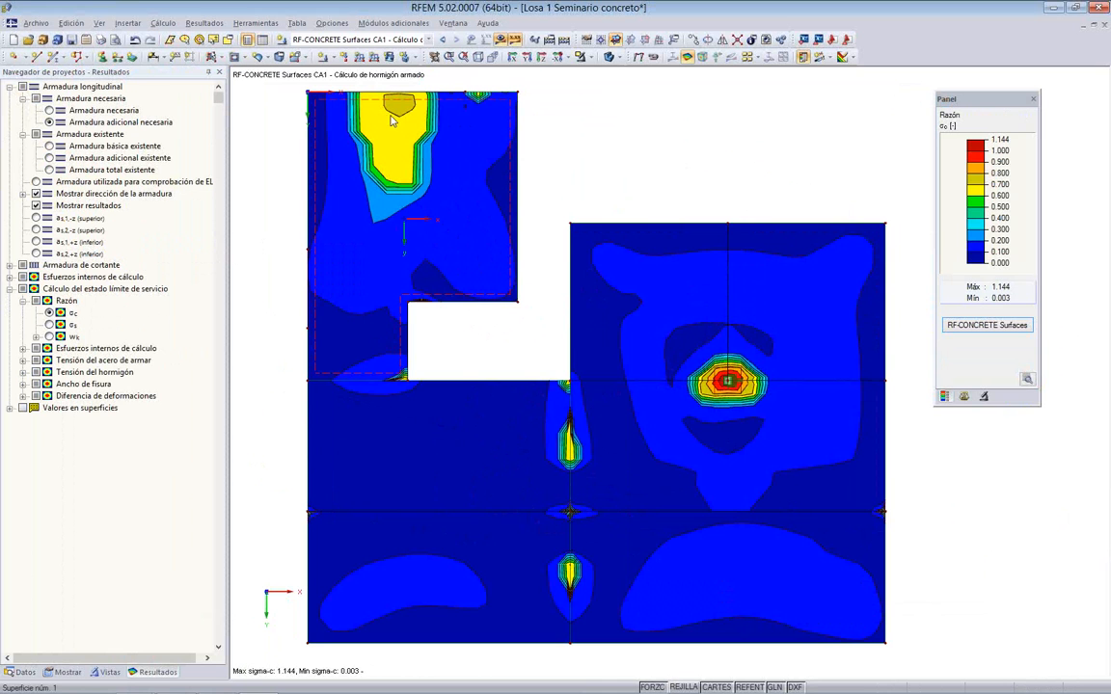
left_click(49, 325)
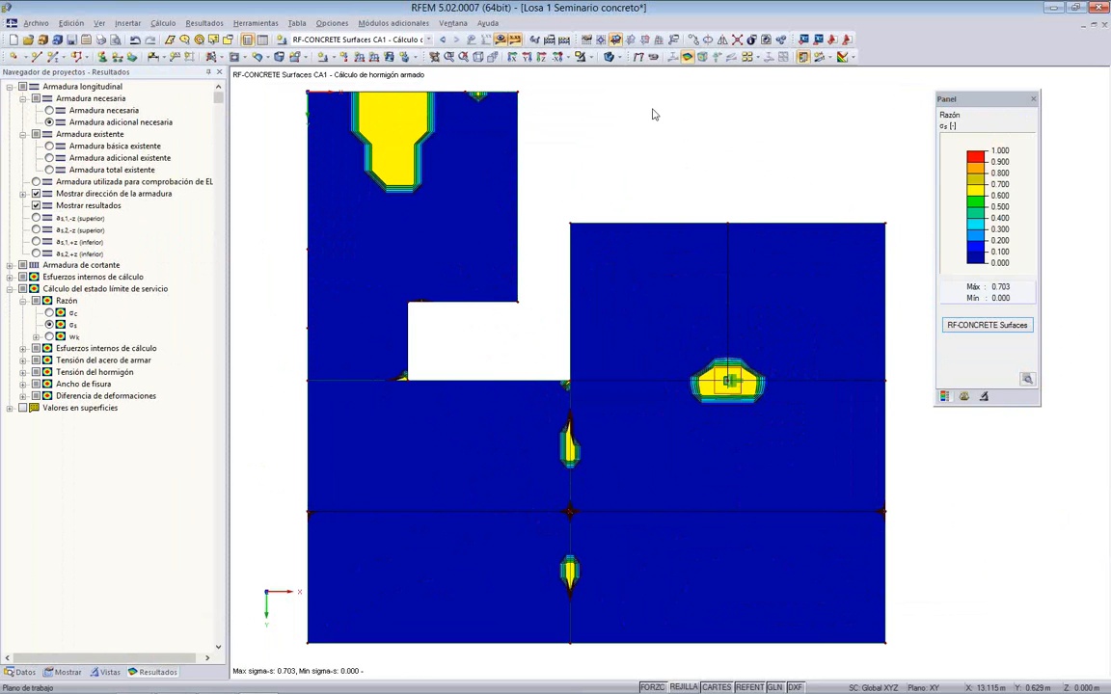
left_click(50, 336)
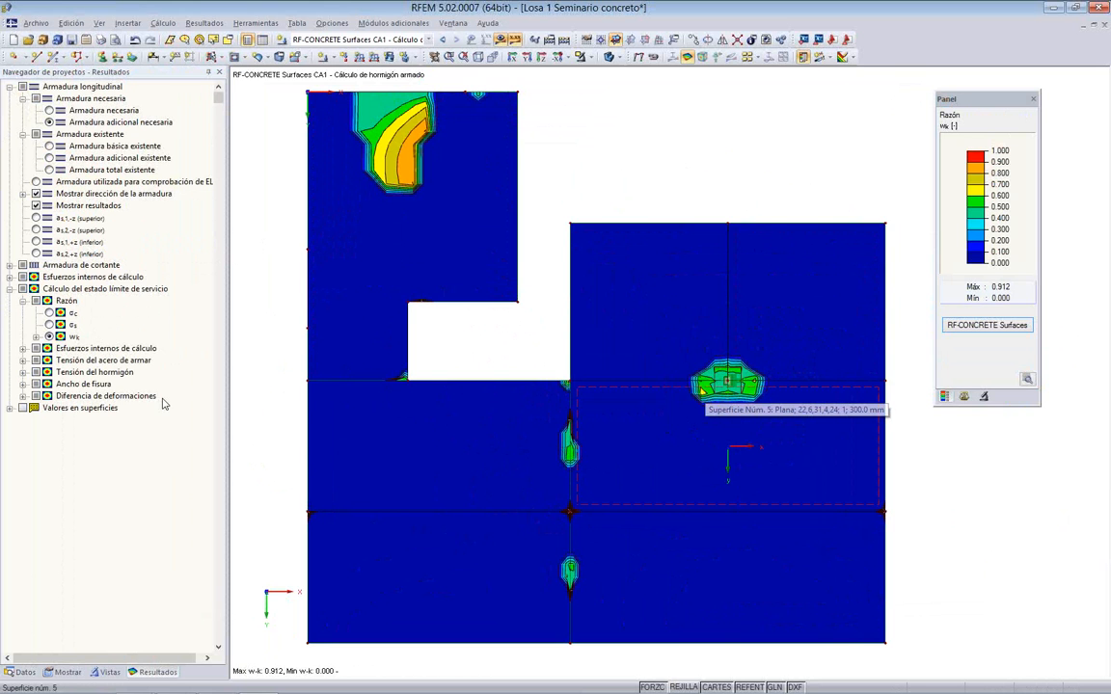
Step: Compare the bottom crack width results wk,1,+z, wk,2,+z and wk,res,+z on the slab
left_click(22, 385)
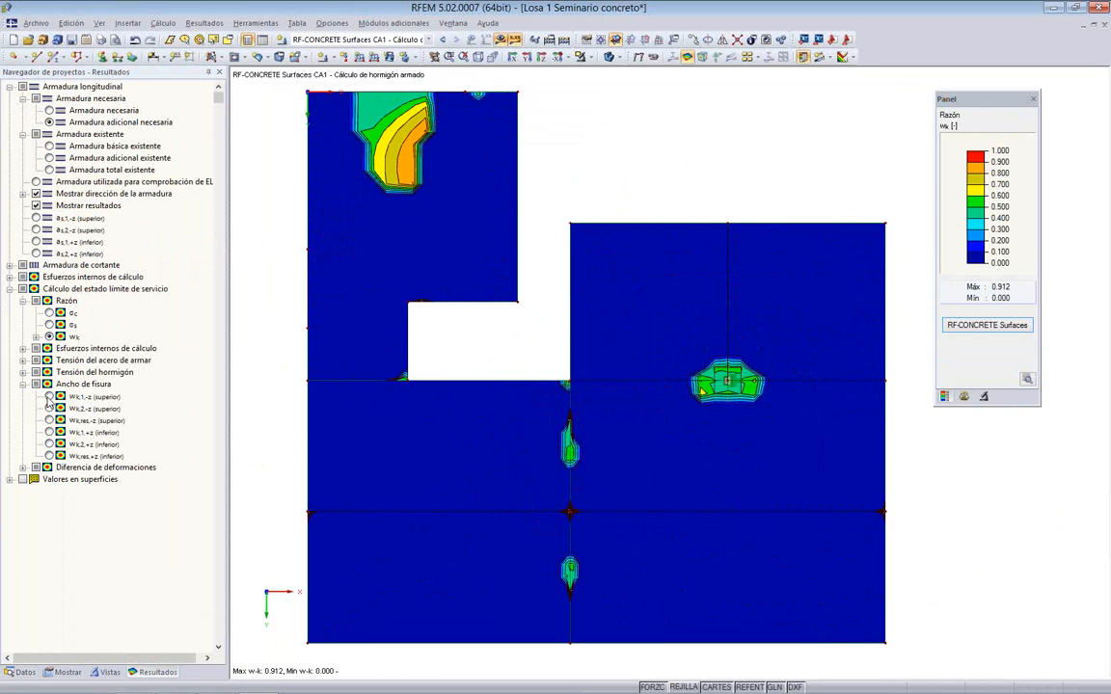
left_click(49, 432)
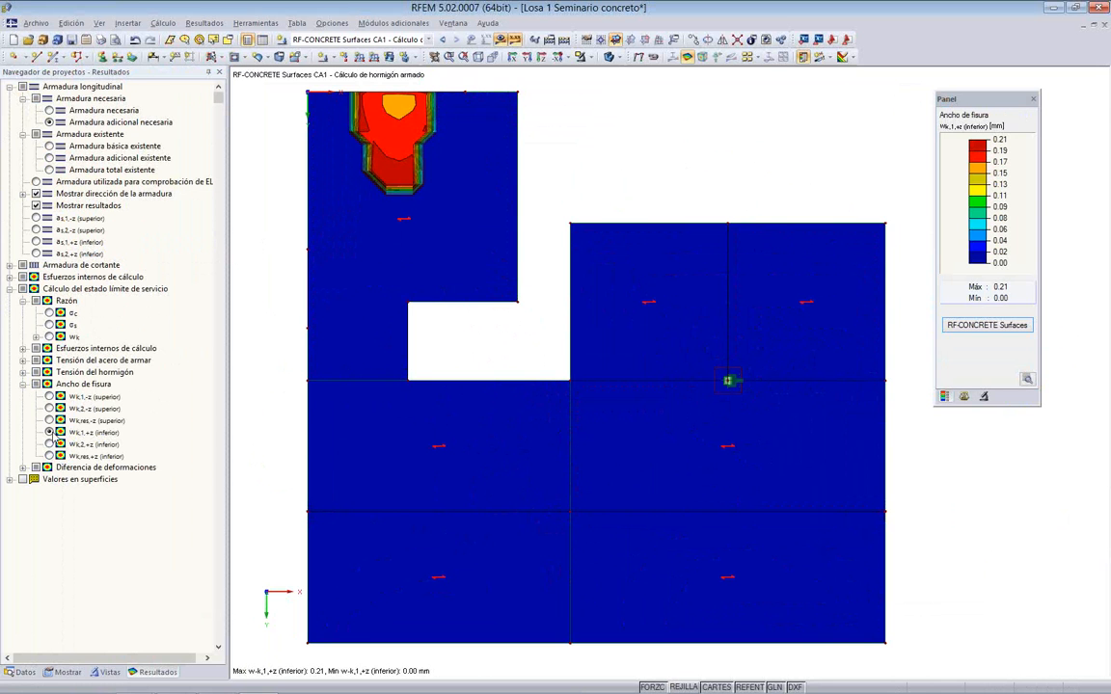
left_click(49, 445)
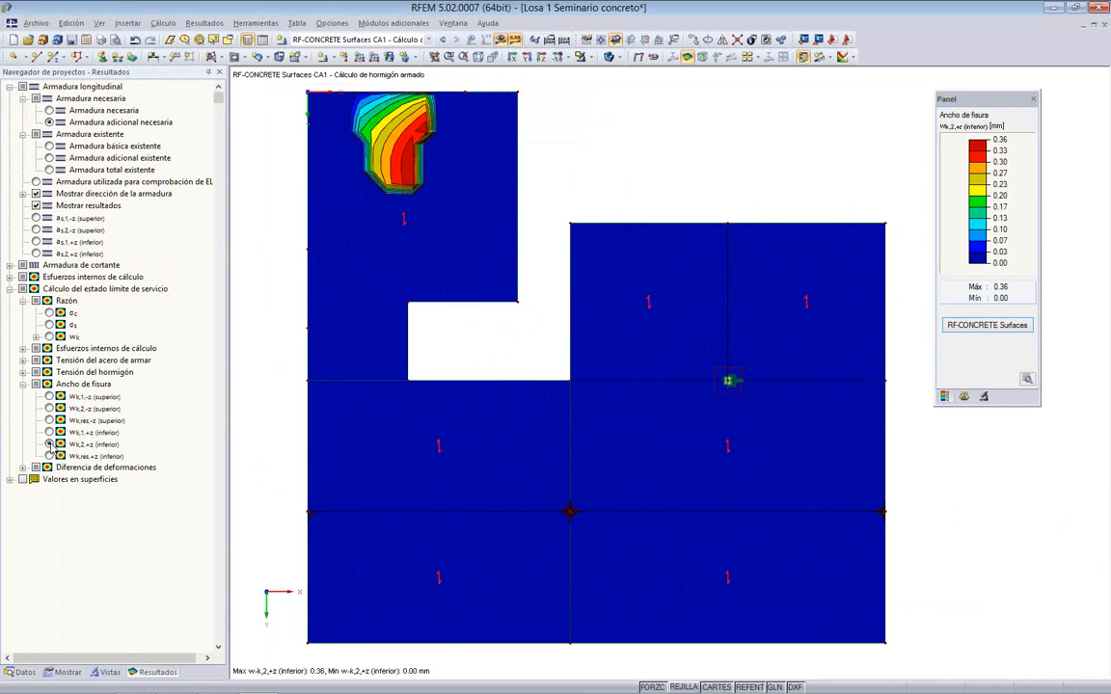
left_click(49, 457)
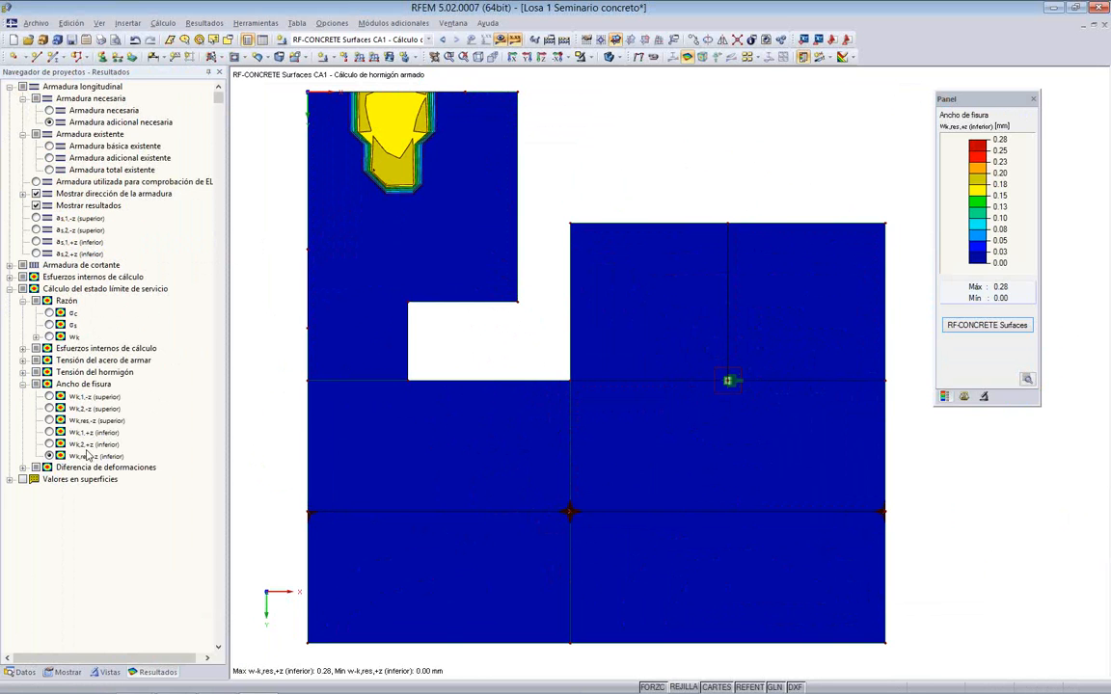
left_click(49, 432)
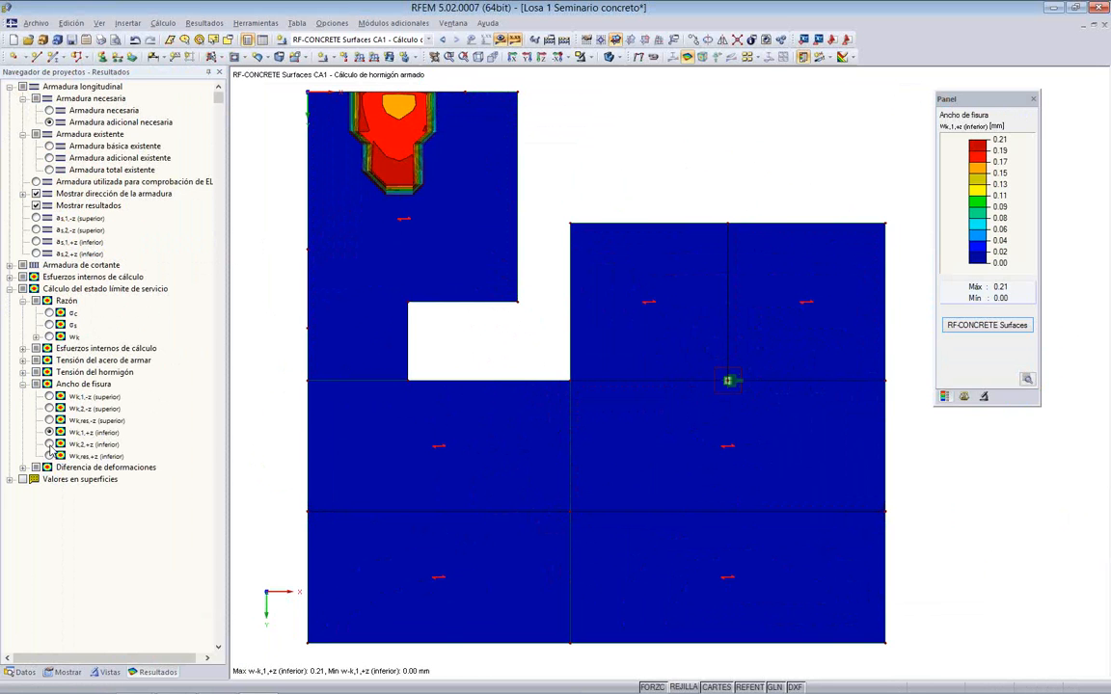
left_click(49, 444)
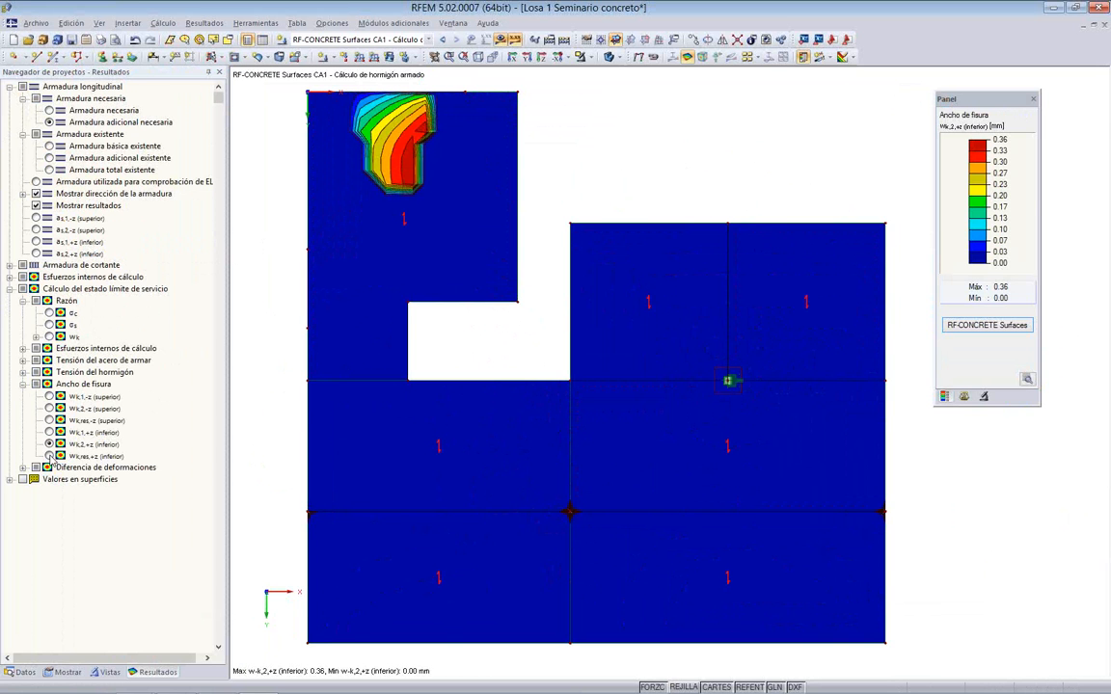
left_click(49, 455)
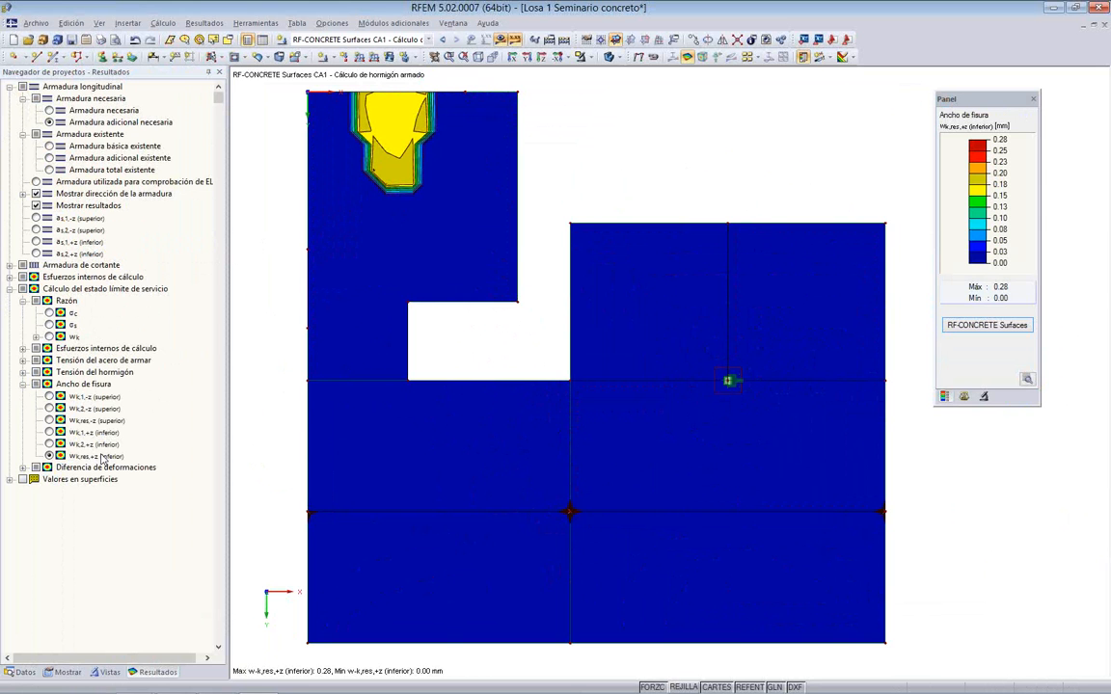
Step: Turn on result values on surfaces and compare max/min labels from all surfaces with those from all local extremes
left_click(23, 479)
left_click(11, 479)
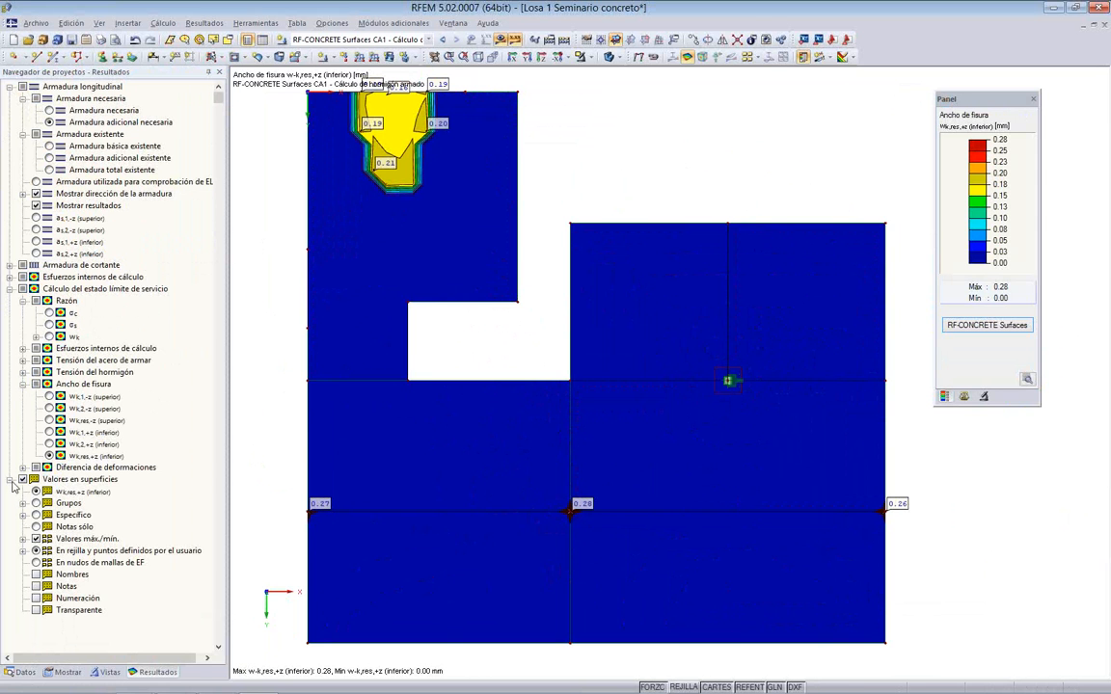
left_click(22, 538)
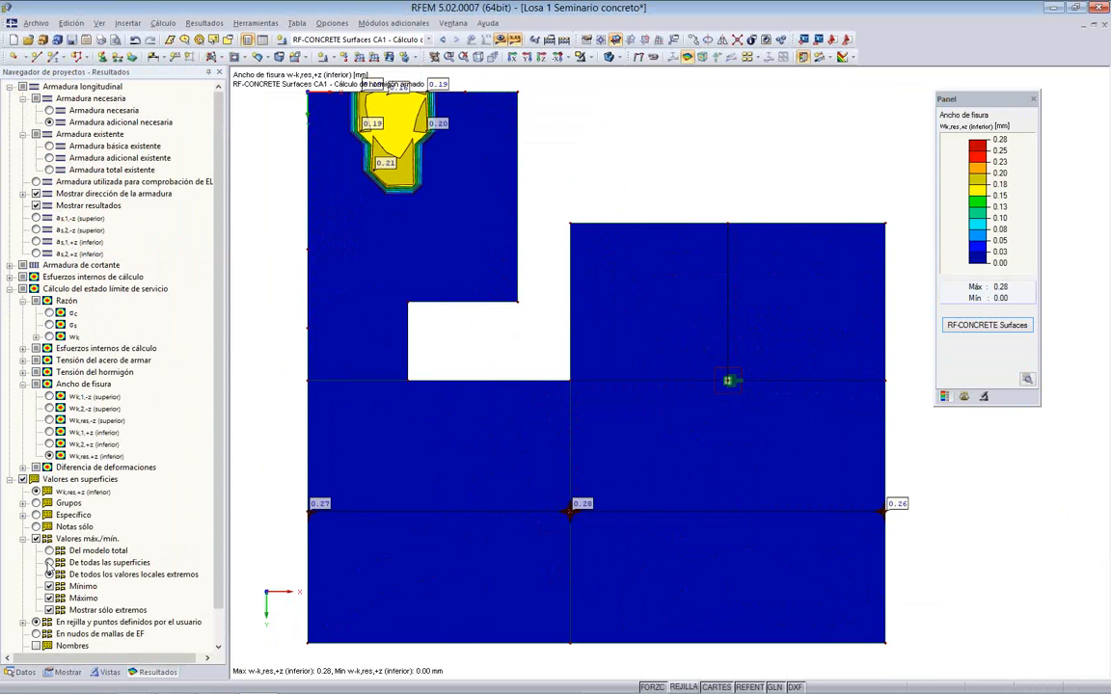
scroll(212, 531, "down", 1)
scroll(216, 547, "down", 1)
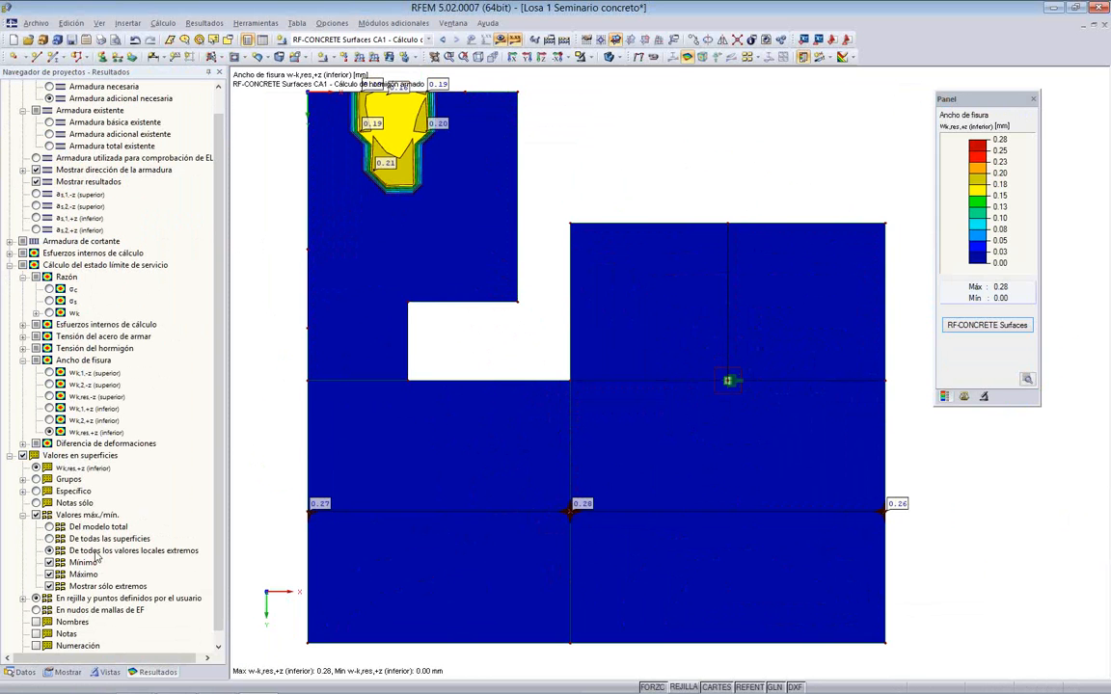
left_click(49, 538)
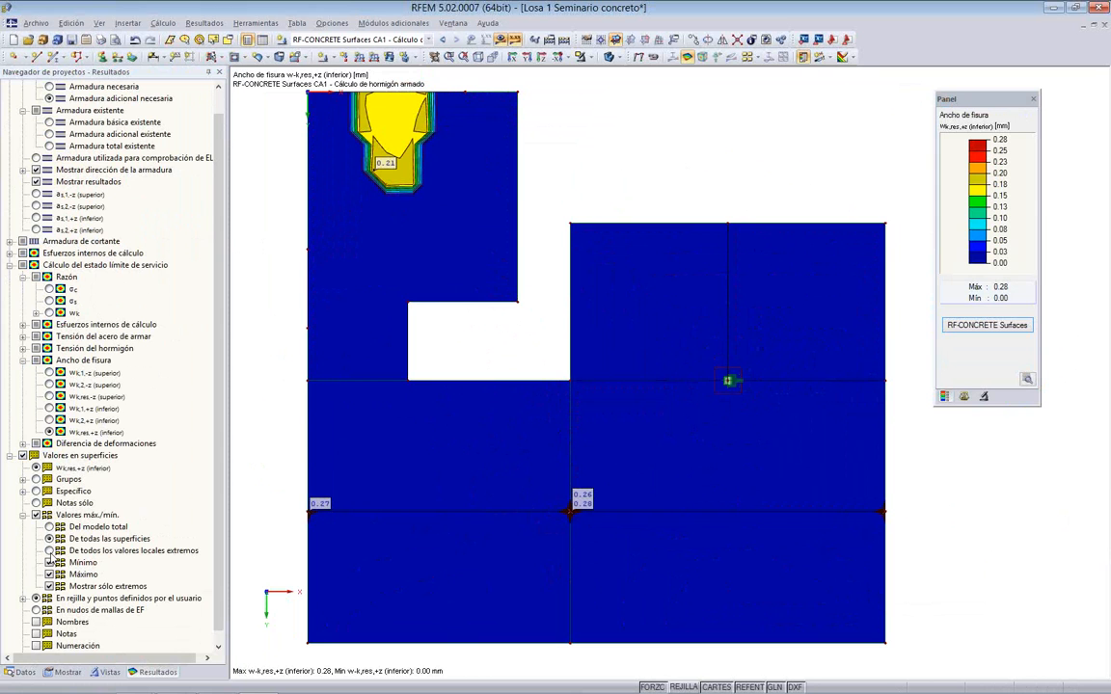
left_click(48, 550)
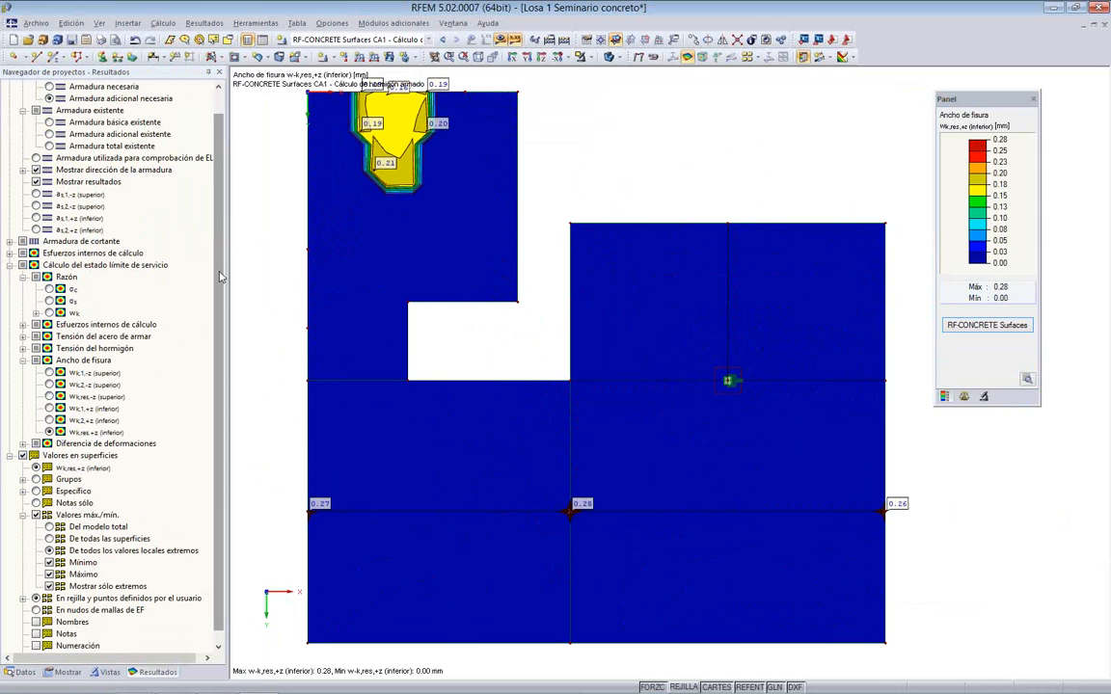
scroll(206, 169, "up", 1)
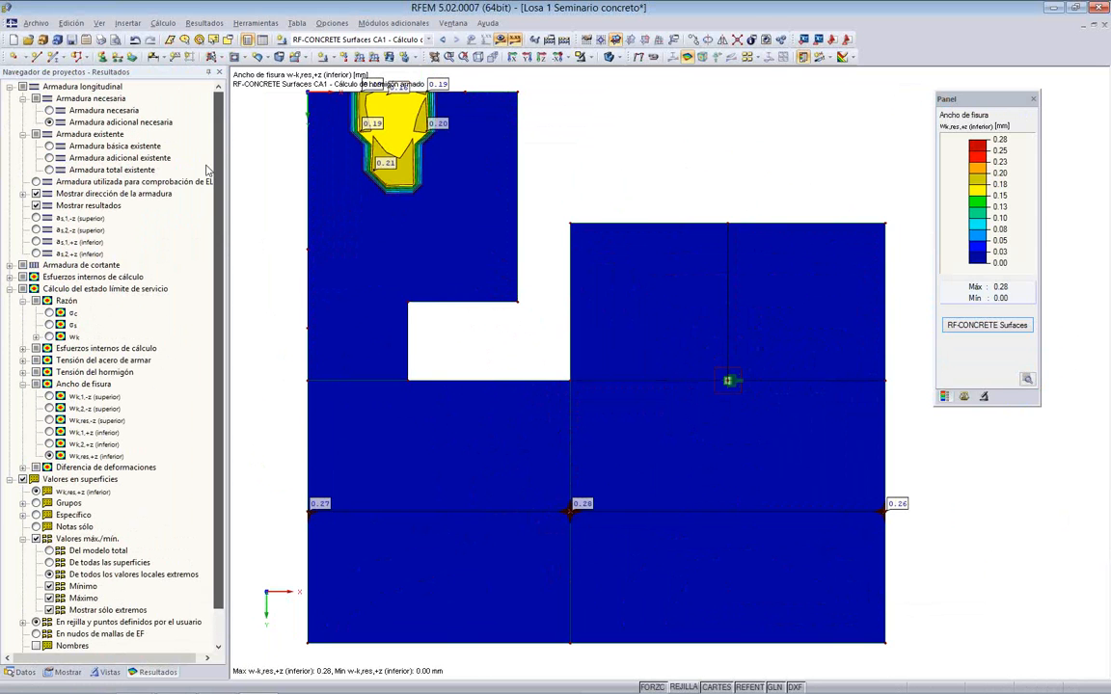
Step: Show the required reinforcement as,1,-z (superior) with its max/min values labelled for all surfaces
left_click(50, 110)
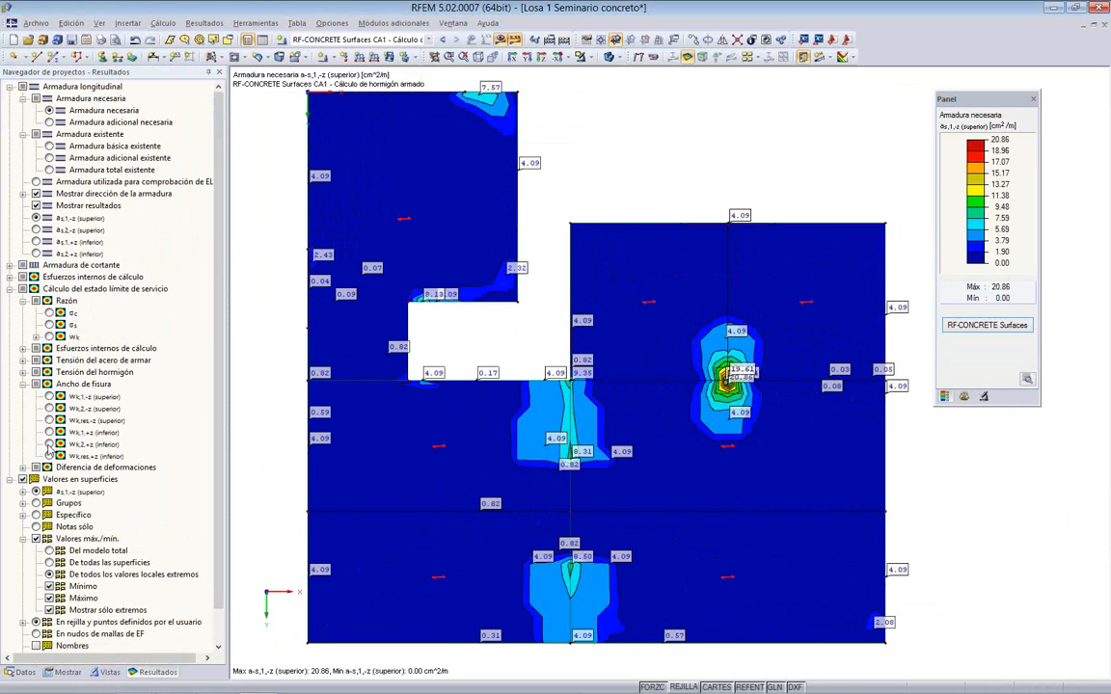
left_click(49, 562)
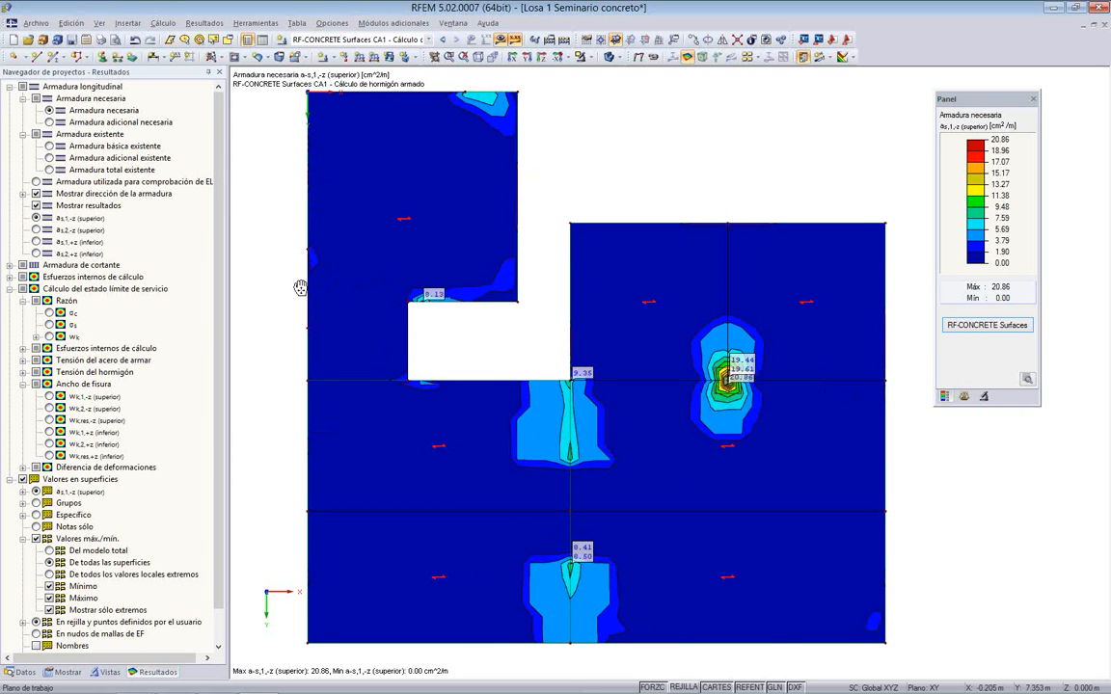
scroll(295, 290, "down", 2)
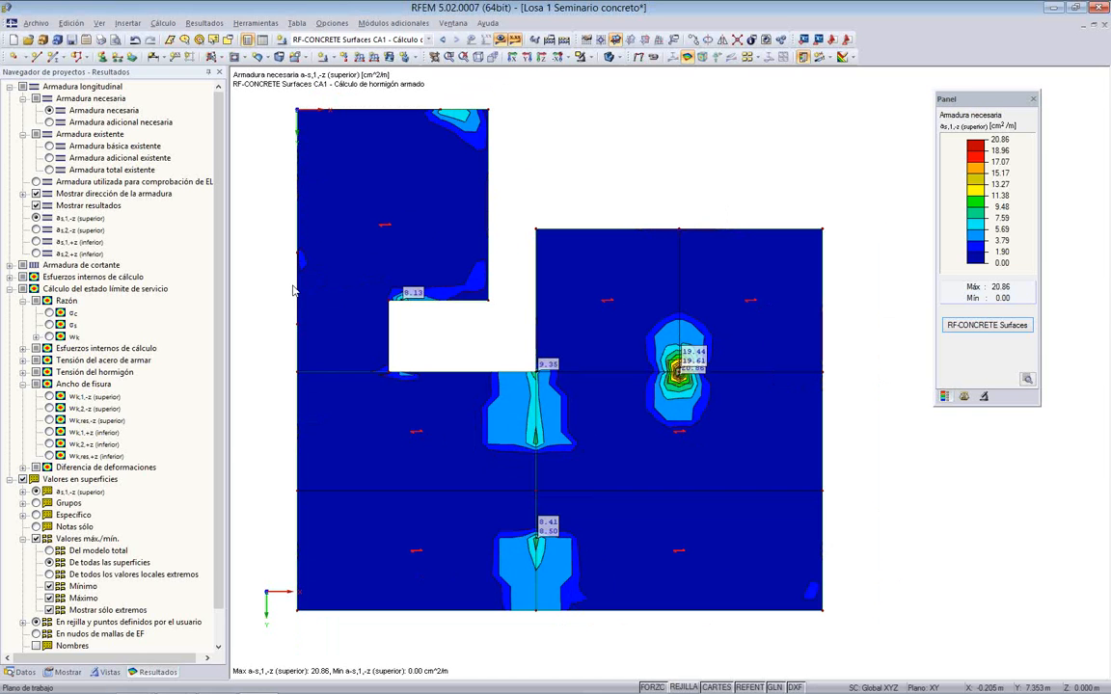
Step: Set up a graphic printout to report INF1 with a height of 50% of the page and series printing
left_click(101, 39)
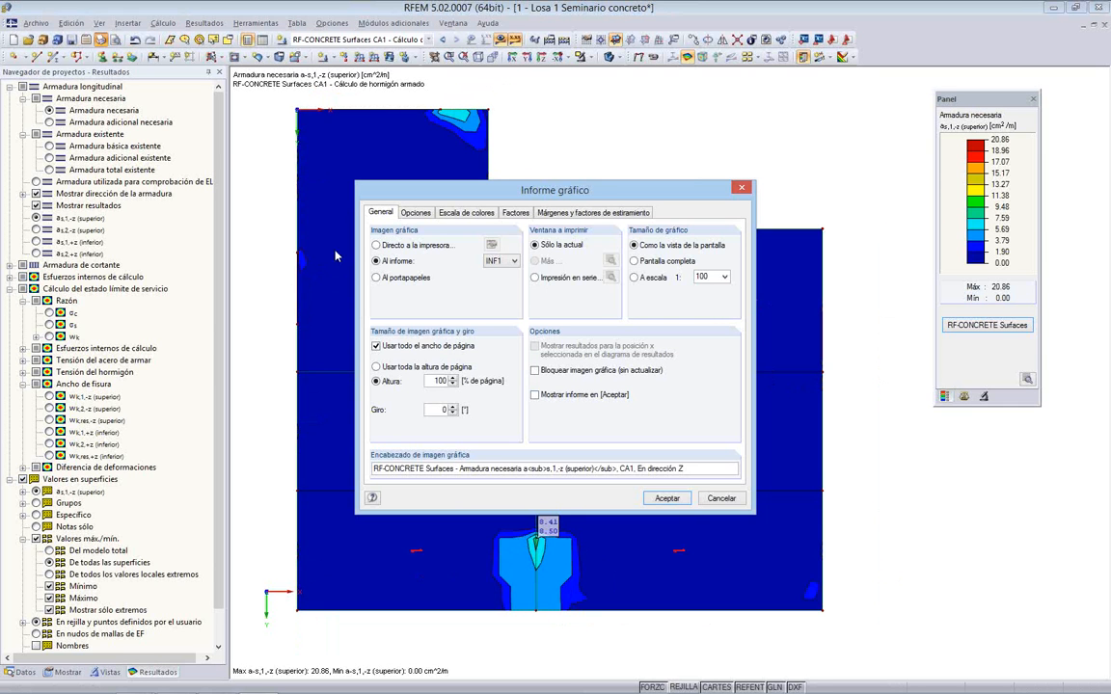
left_click_drag(434, 381, 478, 387)
type("50")
left_click(559, 277)
Step: Include required and additional required reinforcement in all four top and bottom directions in the series, and send the graphics to the report
left_click(610, 278)
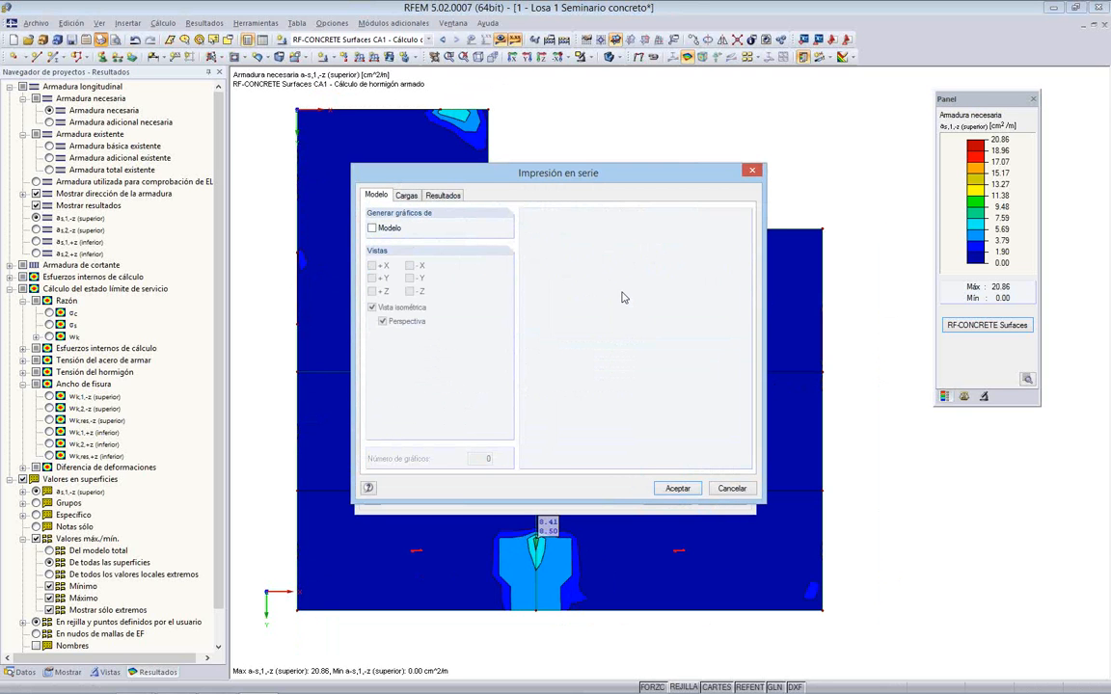
left_click(441, 195)
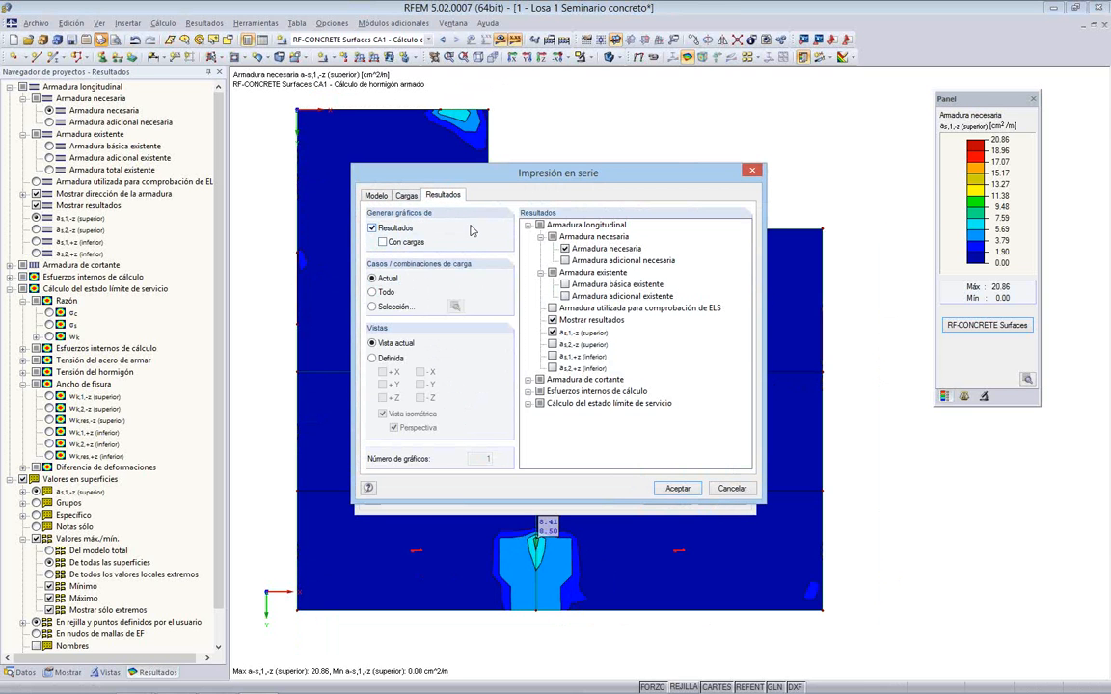
left_click(564, 261)
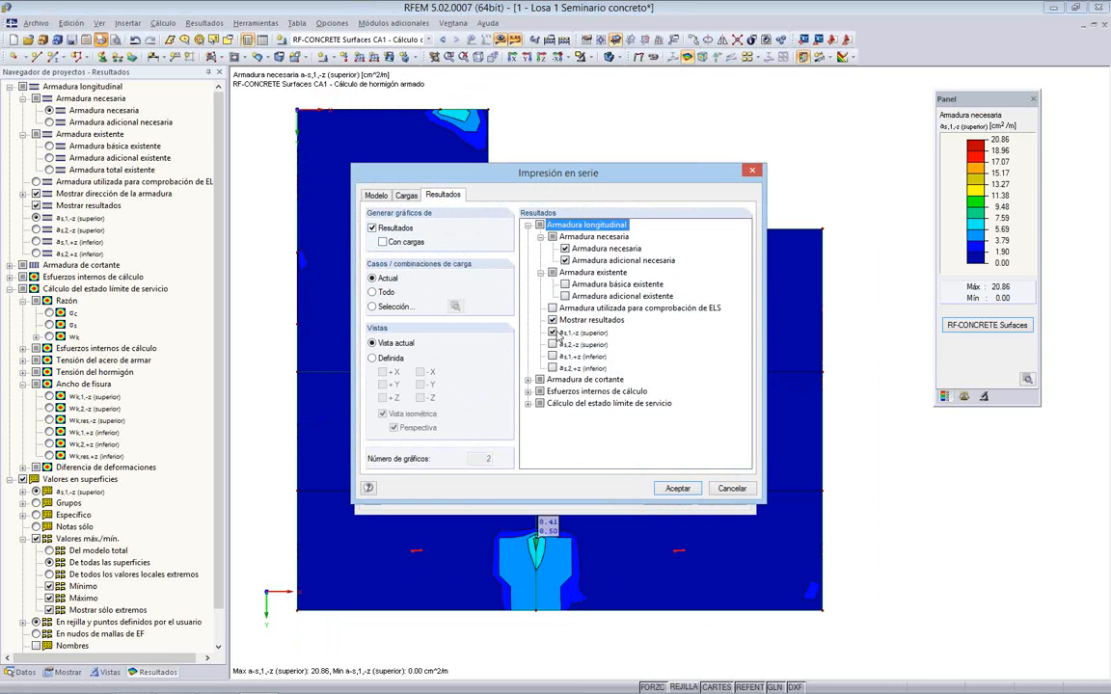
left_click(552, 344)
left_click(553, 356)
left_click(553, 369)
left_click(661, 490)
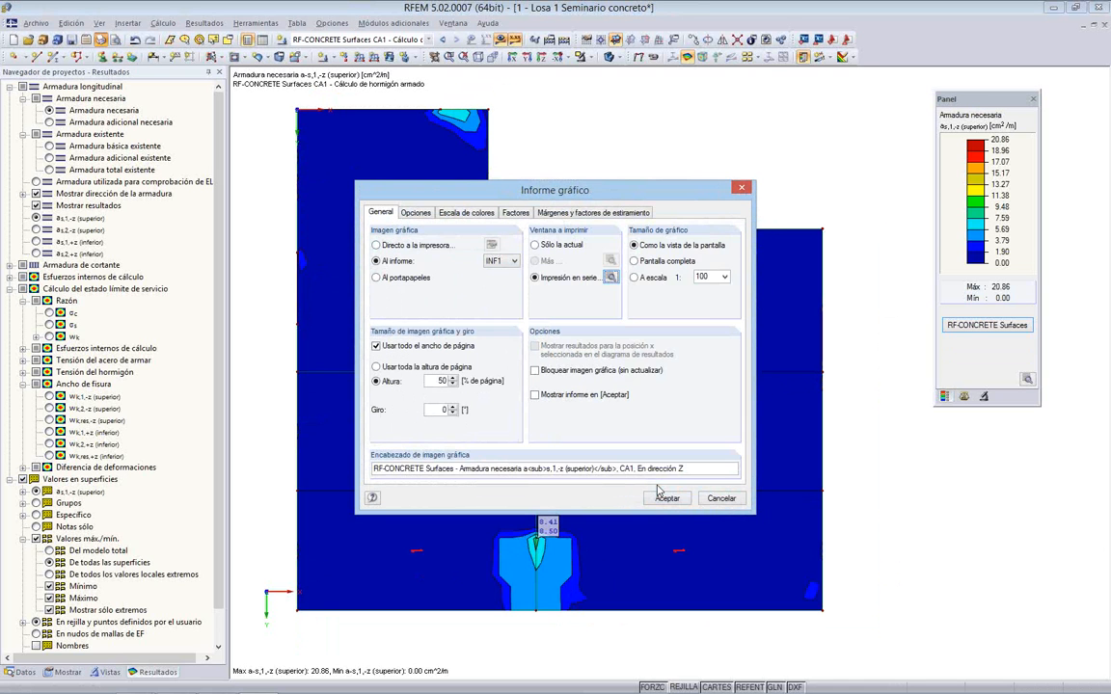
left_click(656, 499)
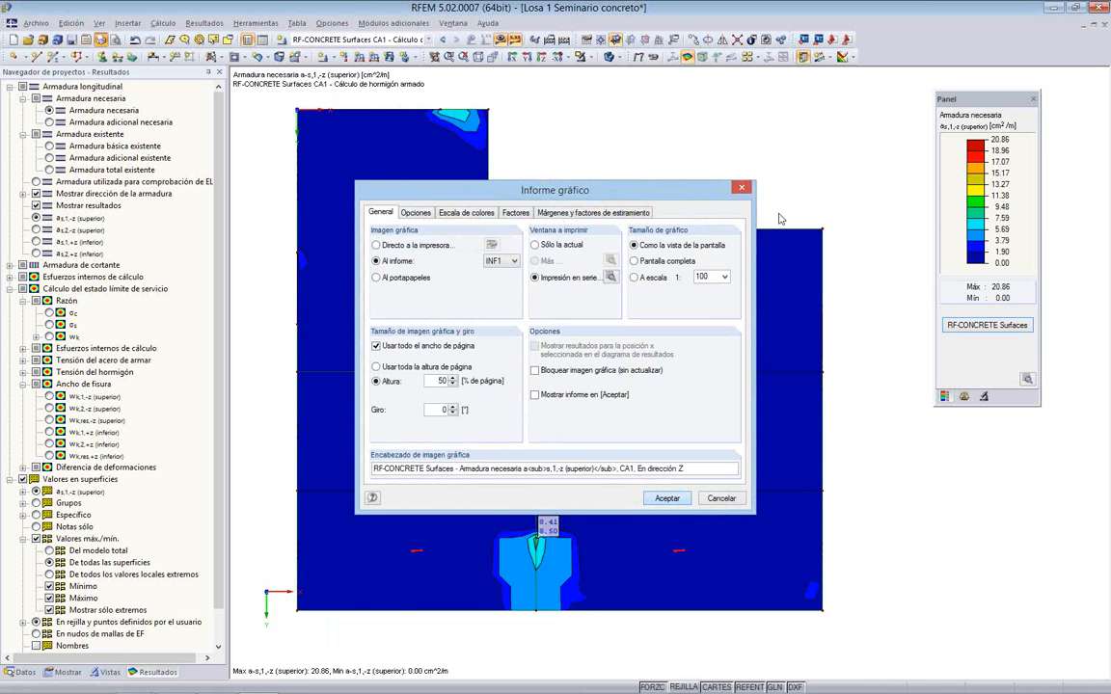
Step: Toggle the deformation display and inspect the slab's required reinforcement results from an oblique 3D view
middle_click_drag(774, 315, 785, 205, "ctrl")
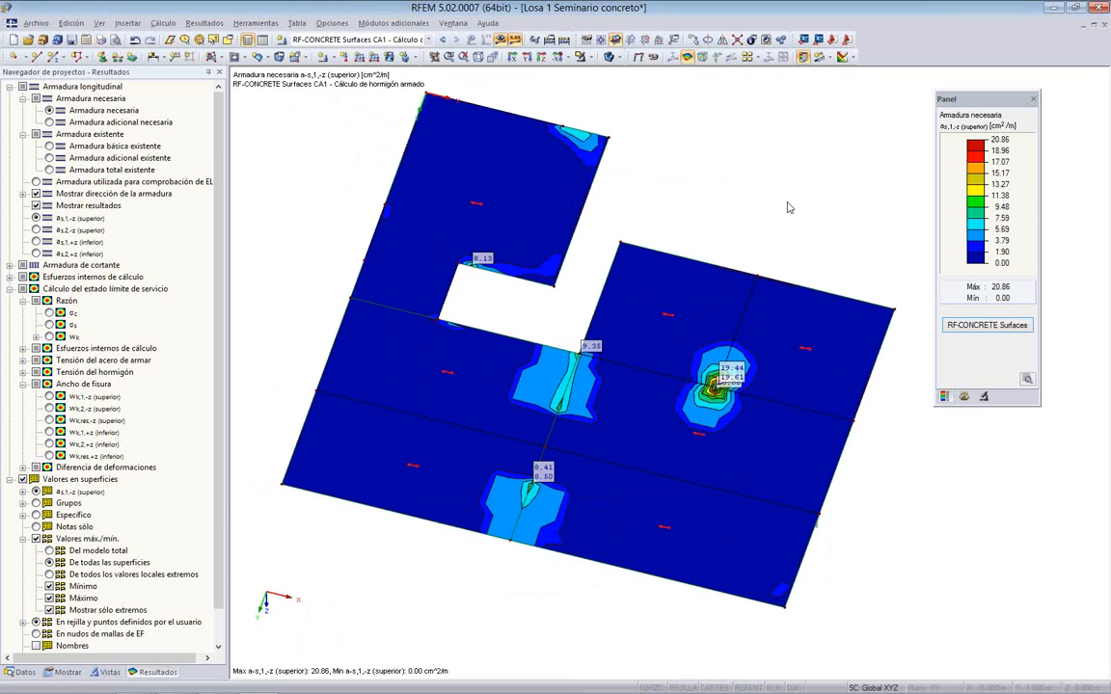
left_click(638, 57)
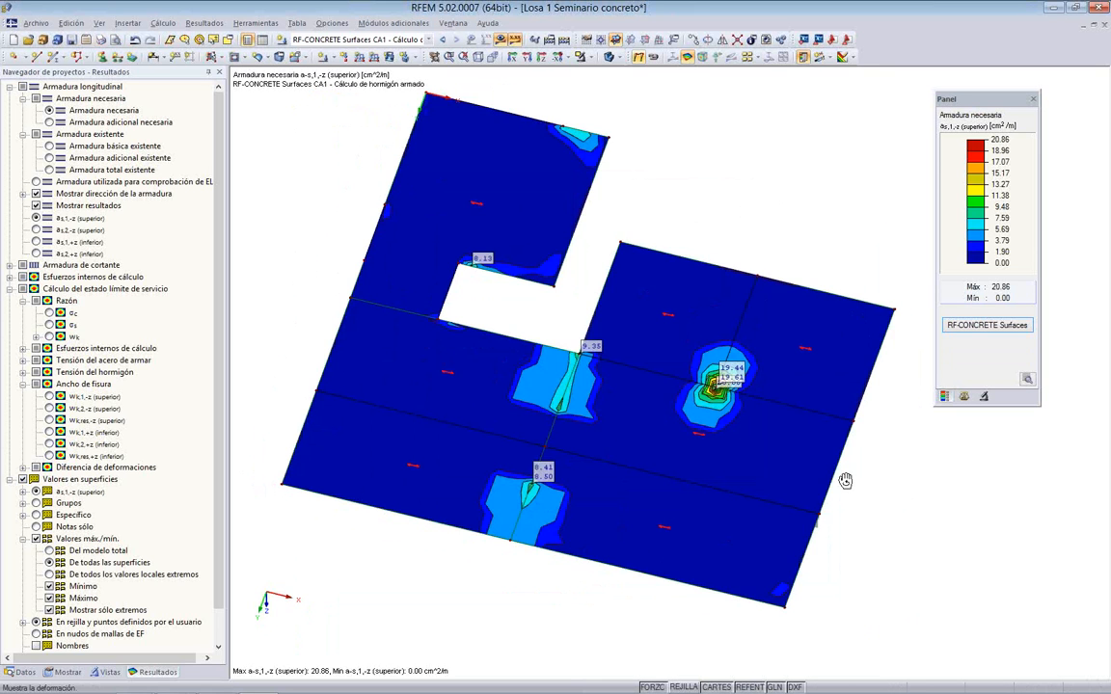
middle_click_drag(845, 480, 442, 455, "ctrl")
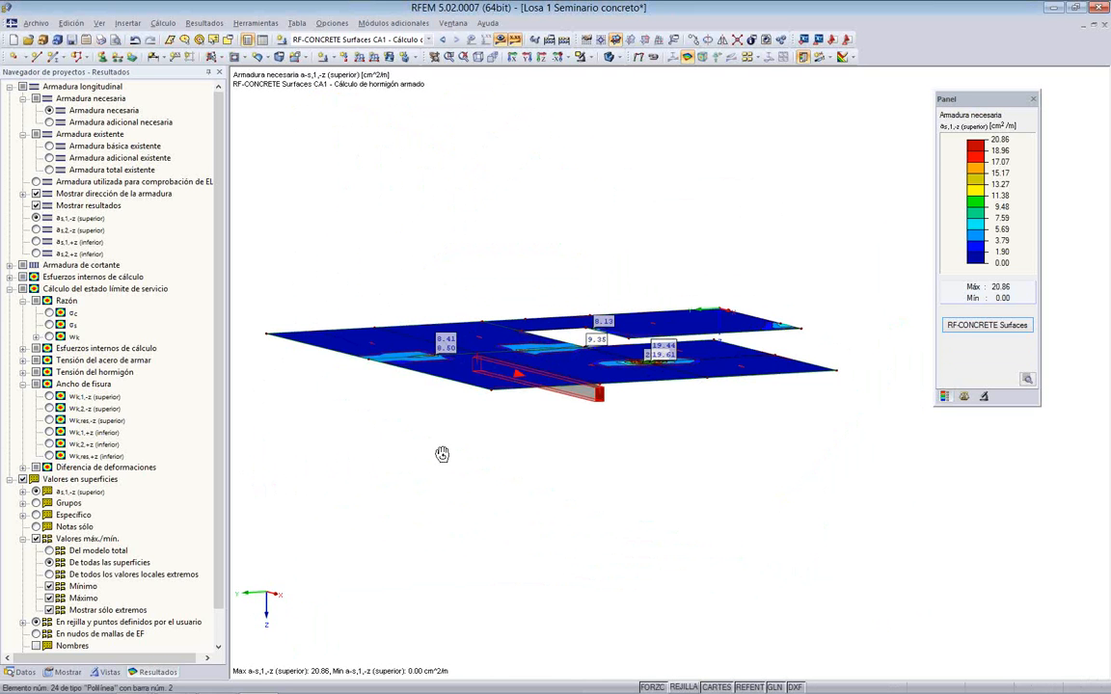
middle_click_drag(683, 497, 697, 397, "ctrl")
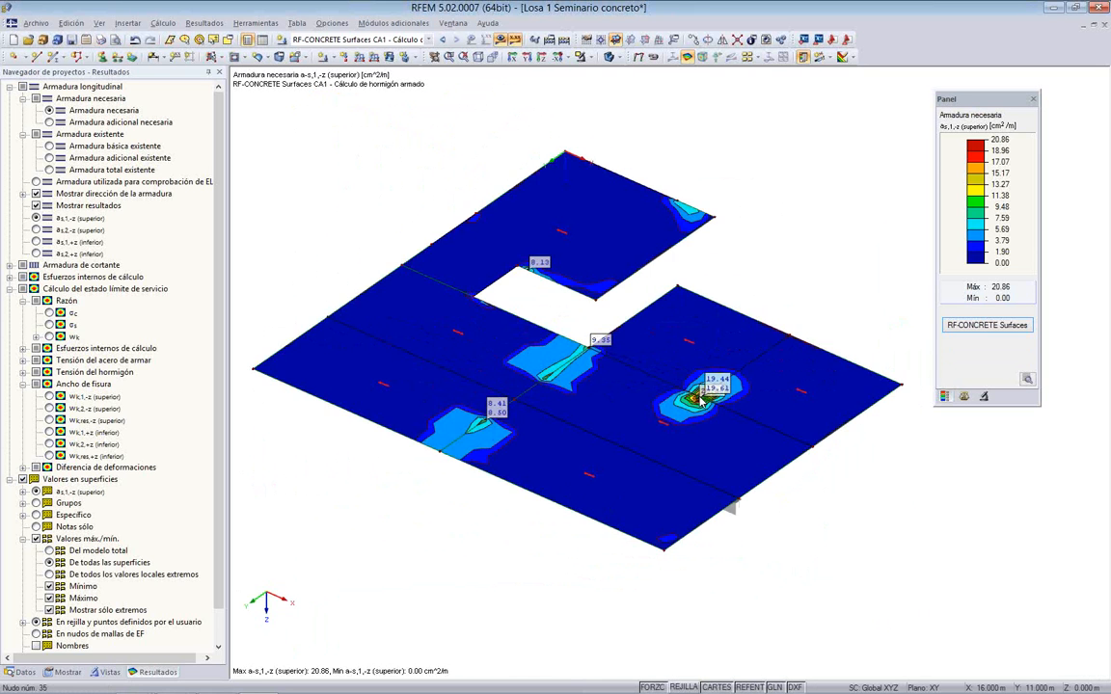
scroll(649, 433, "down", 1)
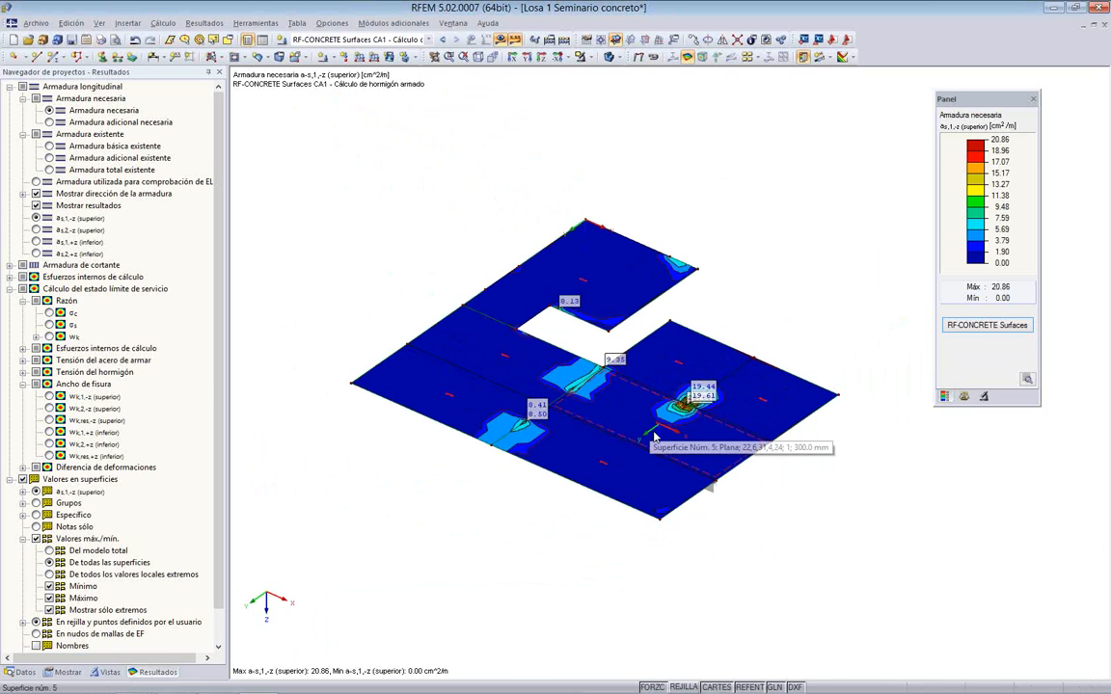
Step: Open the RF-CONCRETE Members add-on module for designing the concrete members
scroll(652, 437, "up", 1)
left_click(22, 672)
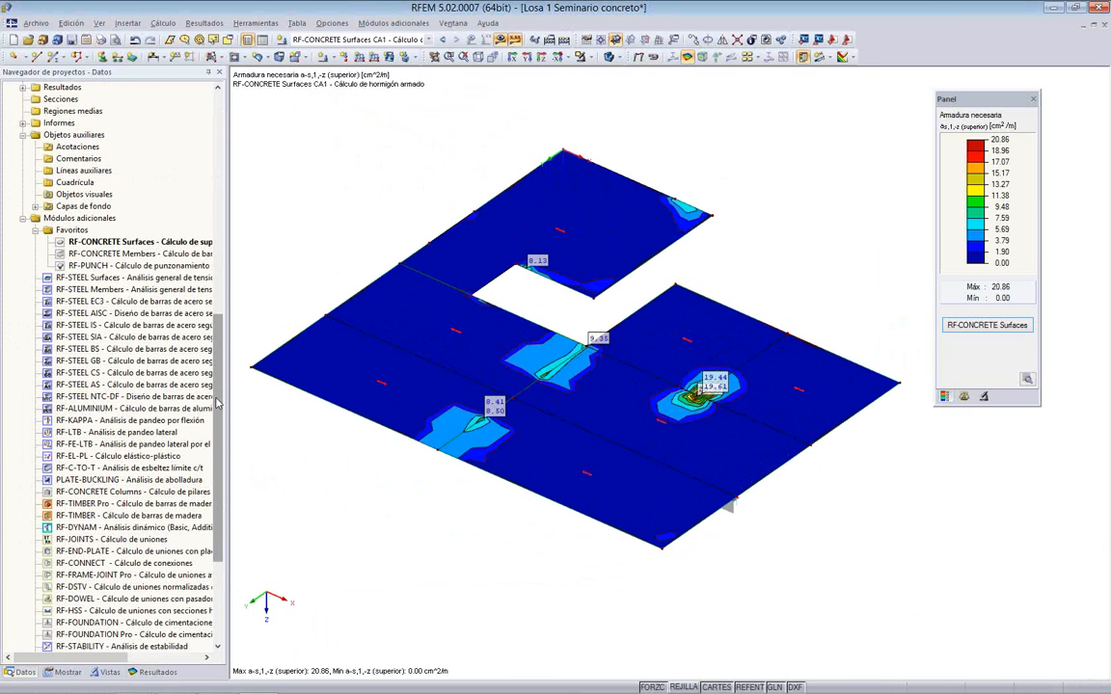
left_click_drag(218, 405, 277, 408)
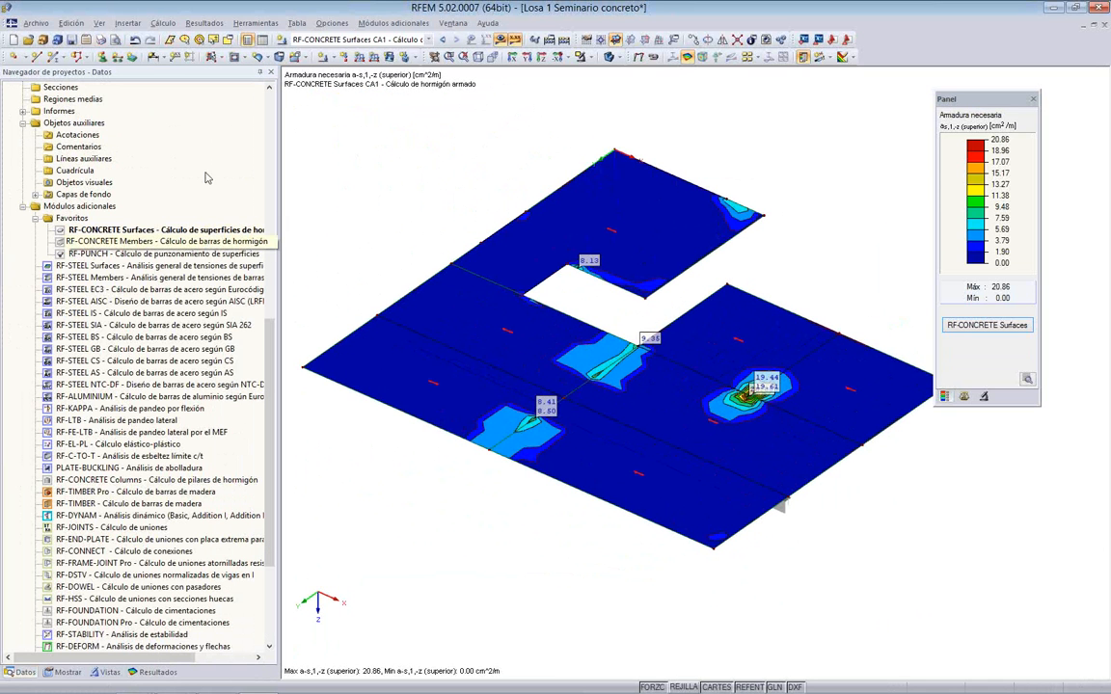
right_click(150, 243)
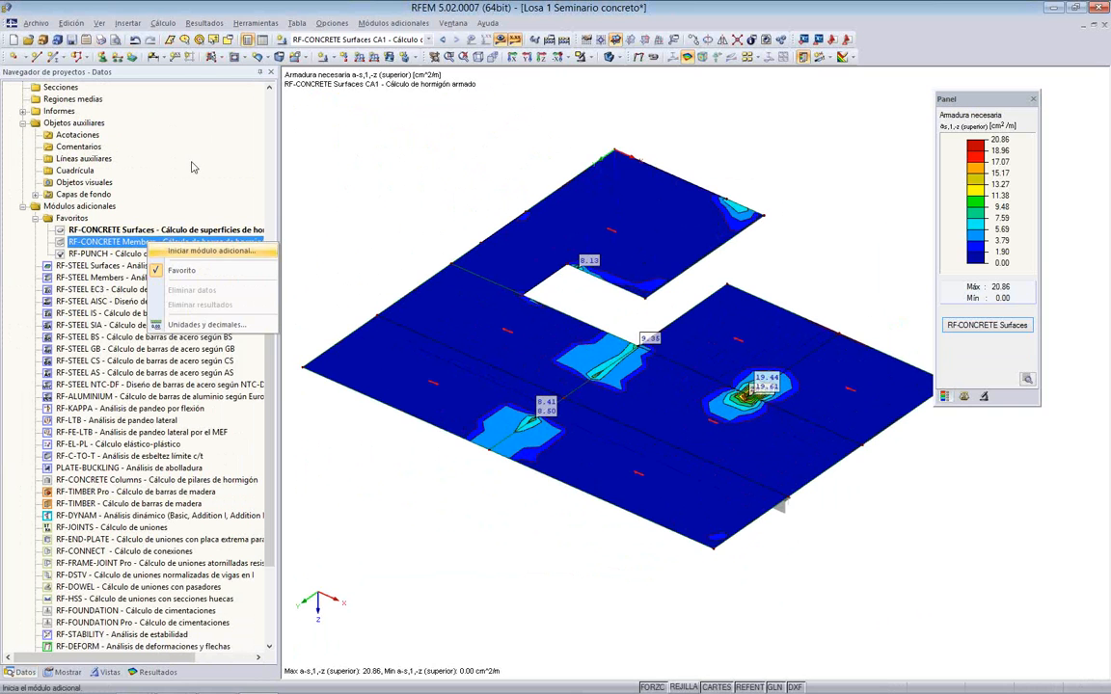
left_click(390, 23)
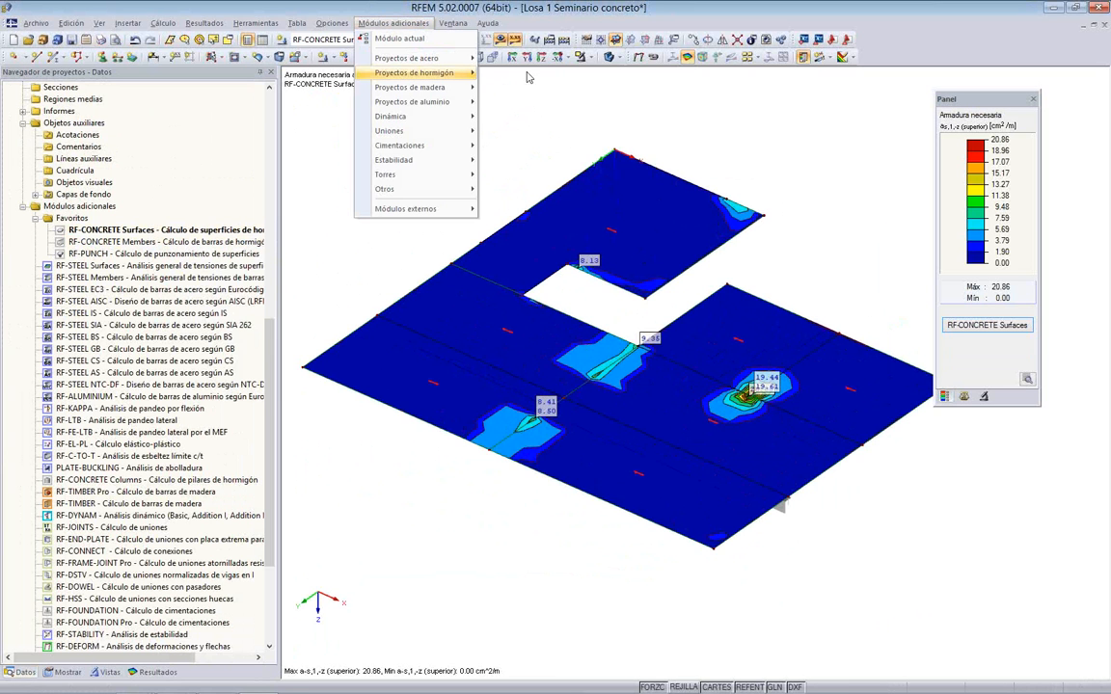
mouse_move(425, 72)
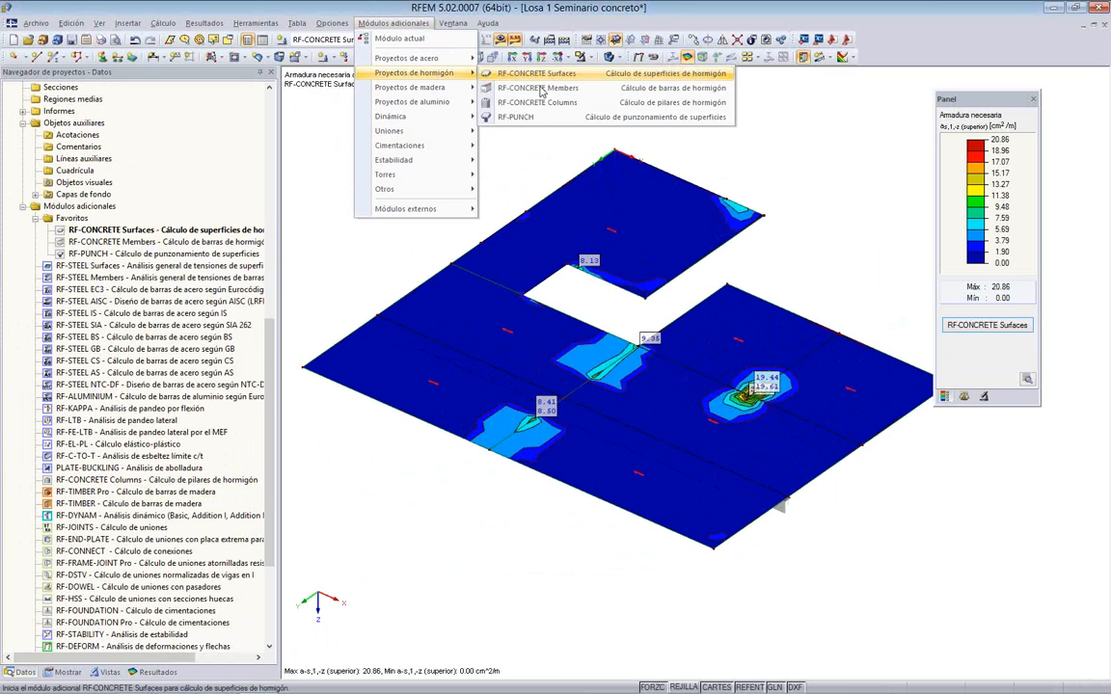
left_click(592, 89)
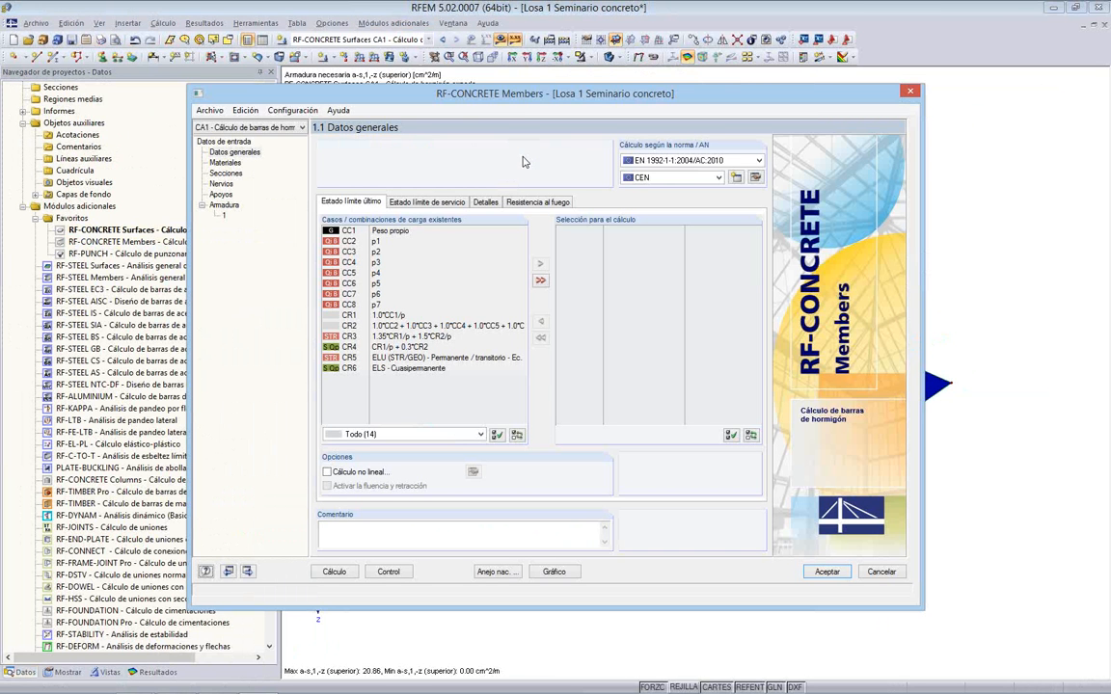
Step: Select EN 1992-1-1:2004/AC:2010 as the design standard with the CEN national annex
left_click(758, 162)
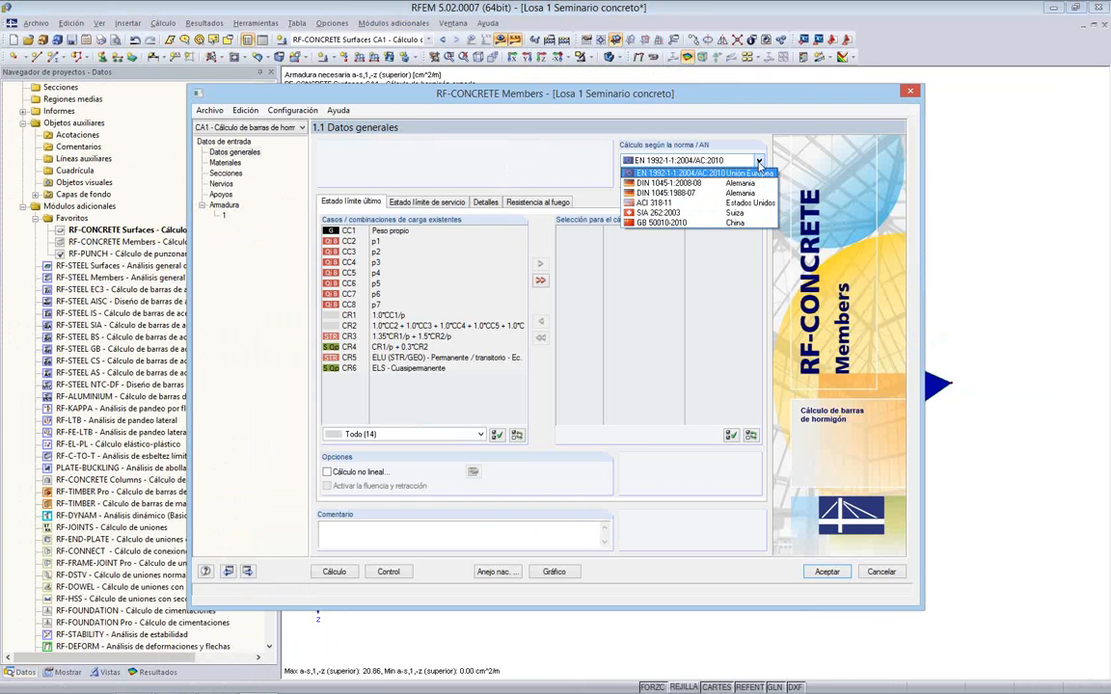
left_click(728, 174)
left_click(718, 178)
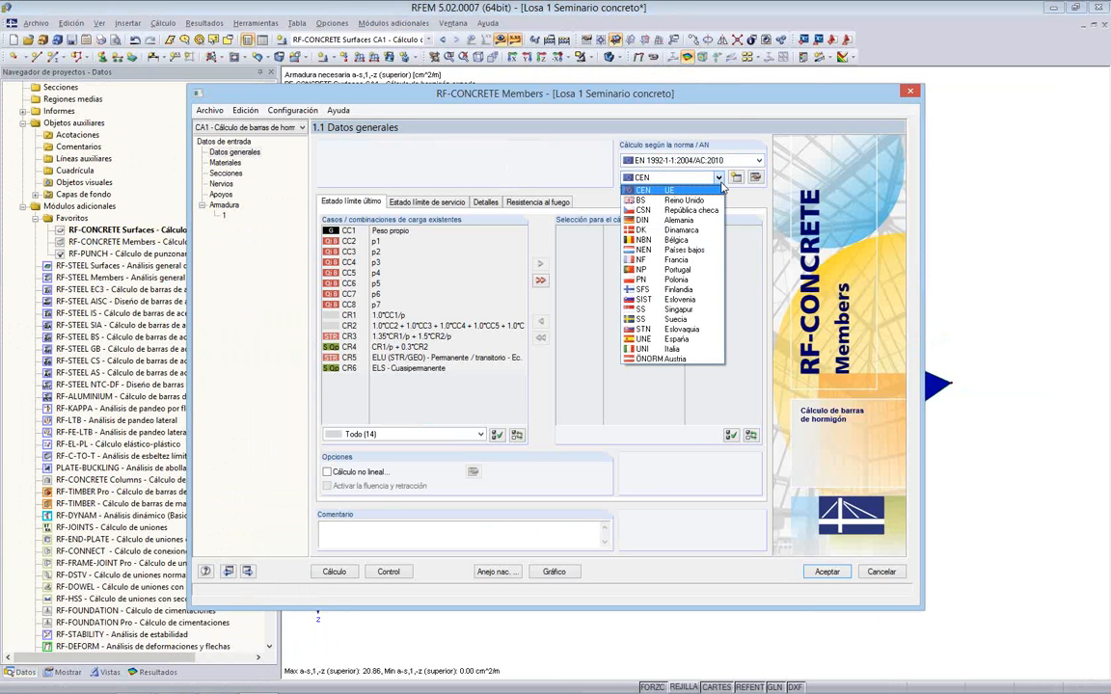
left_click(721, 186)
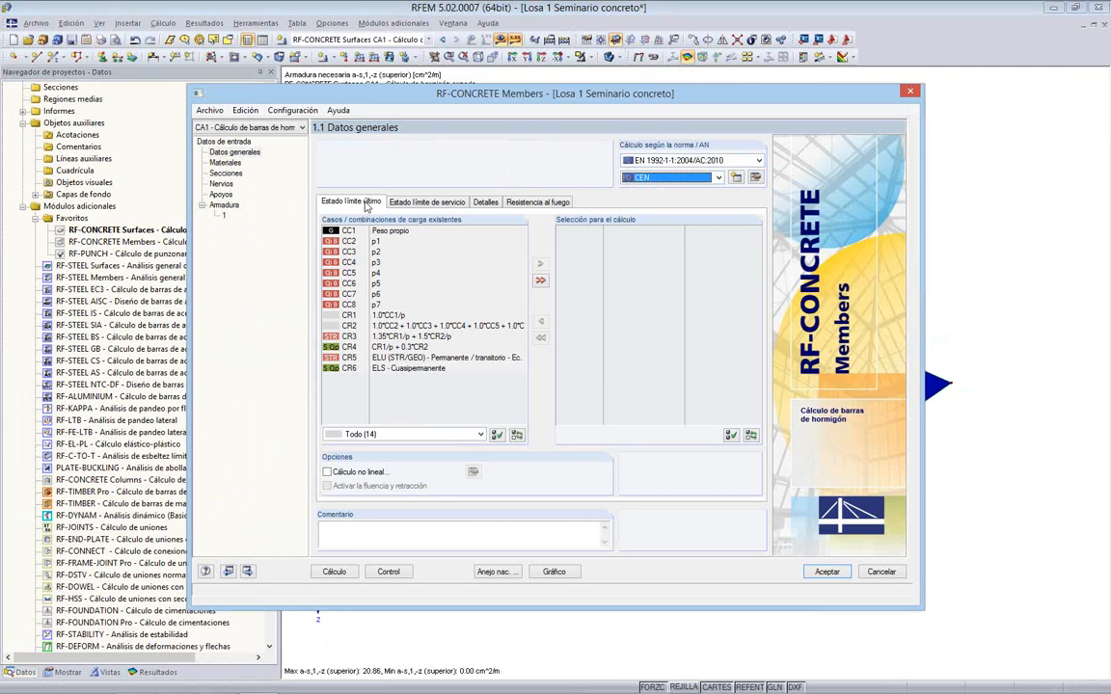
Step: Add result combination CR5, ELU (STR/GEO) - Permanente / transitorio, to the ultimate limit state design
left_click(413, 357)
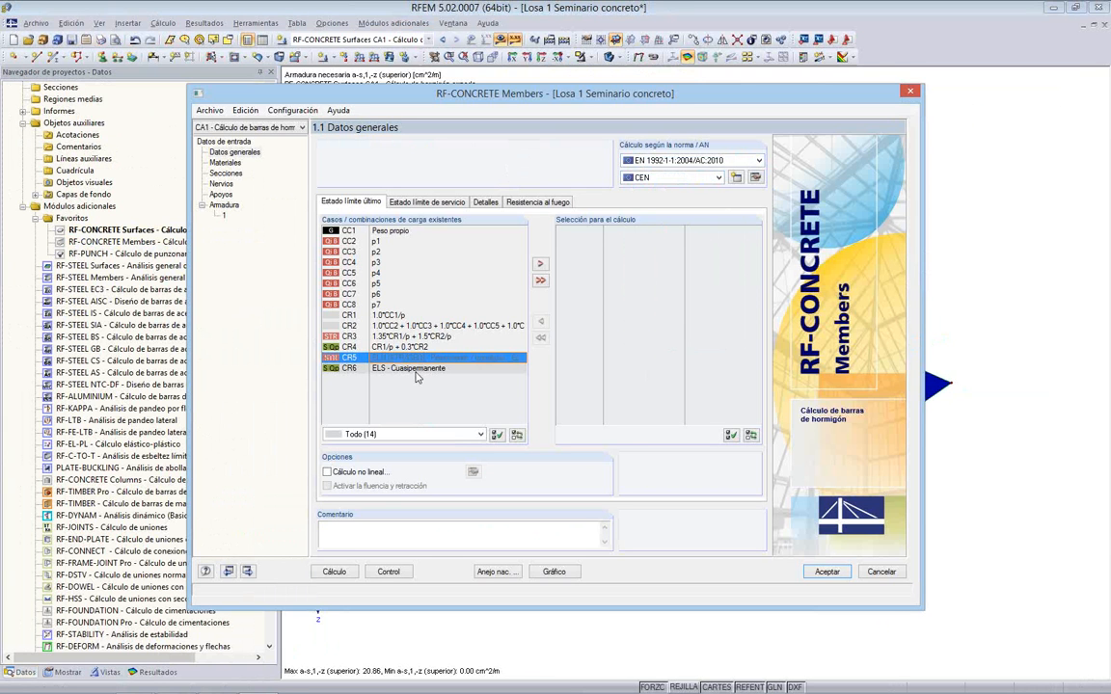
left_click(539, 266)
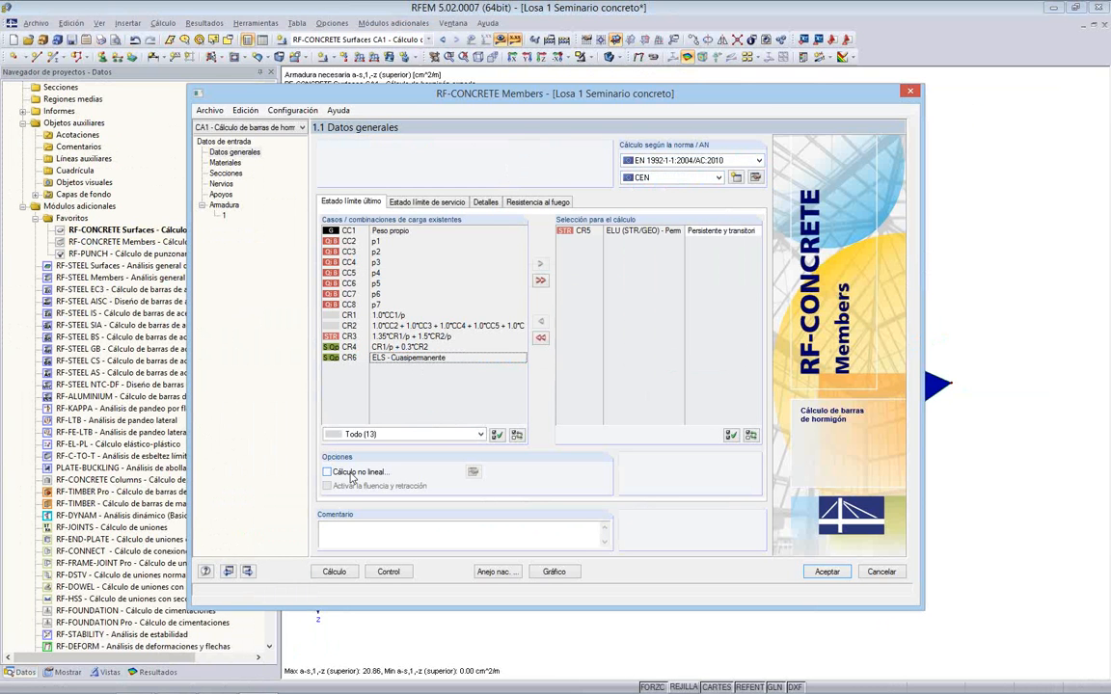
left_click(578, 233)
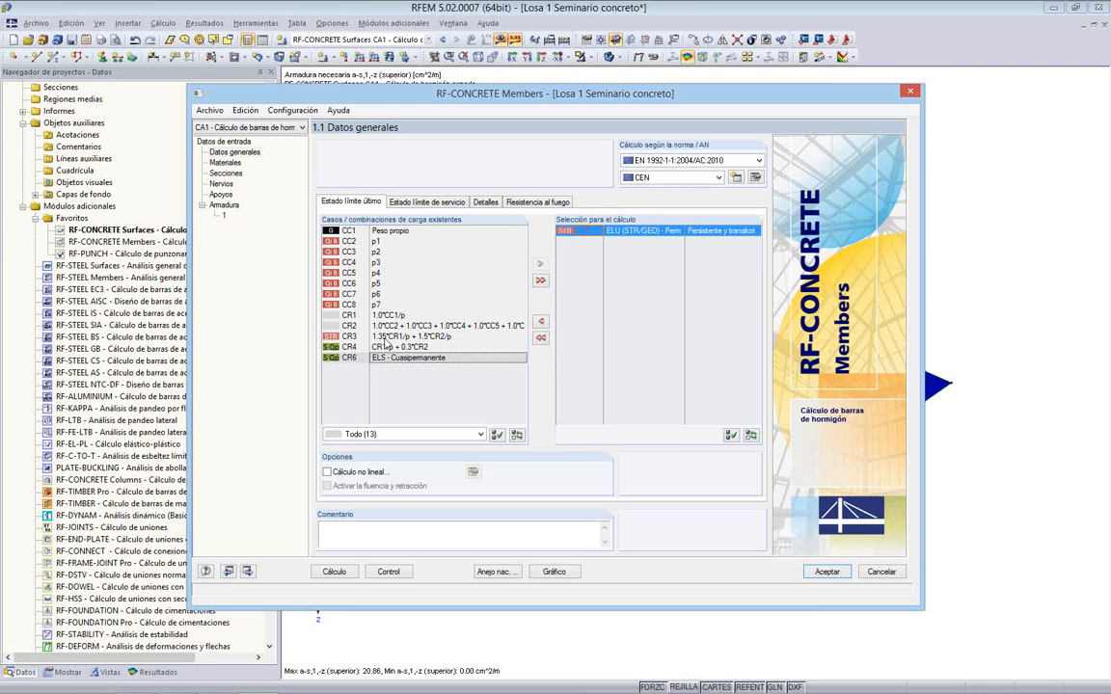
left_click(407, 203)
left_click(351, 202)
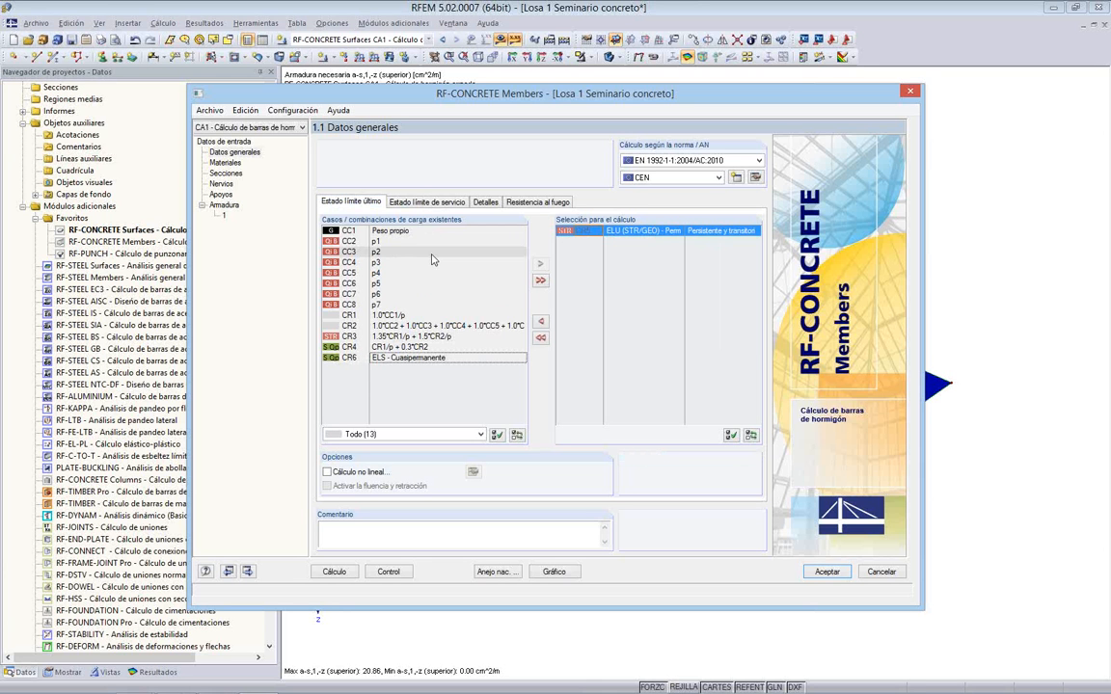
Step: Add CR6, ELS - Cuasipermanente, to the serviceability limit state design and activate creep and shrinkage
left_click(399, 201)
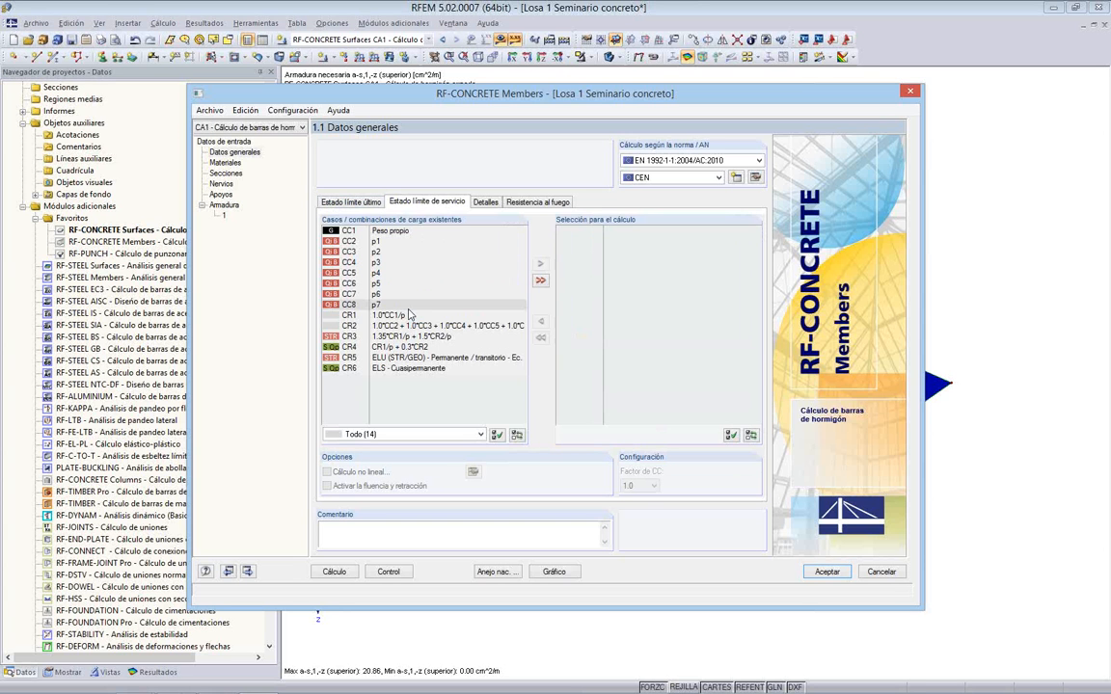
left_click(391, 372)
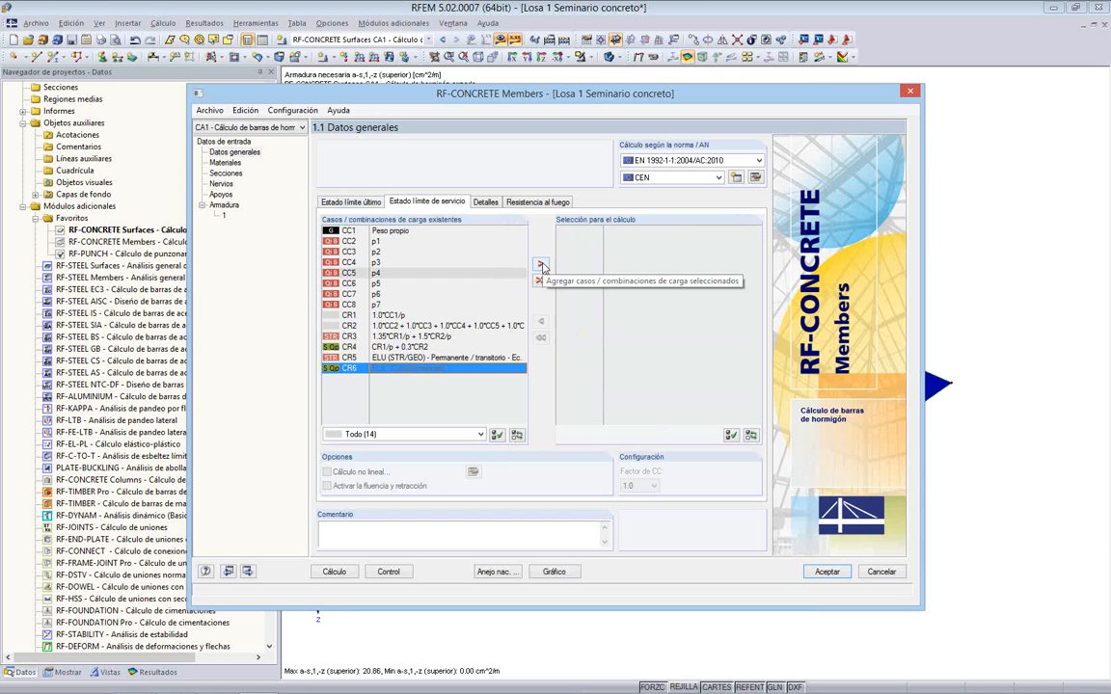
left_click(541, 267)
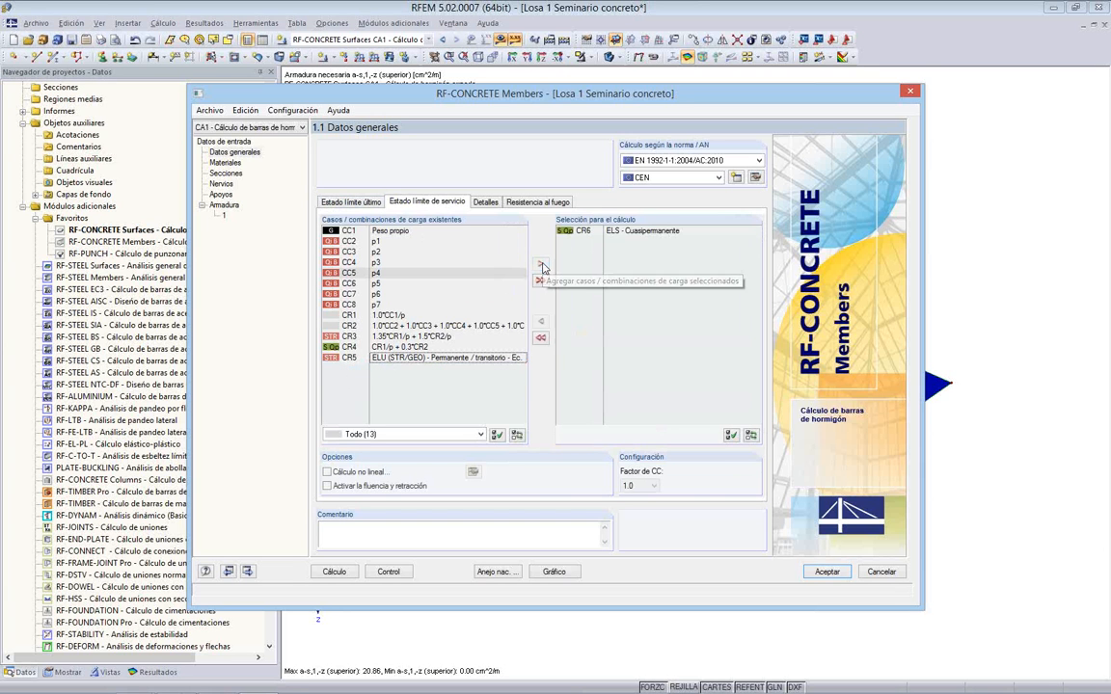
left_click(326, 486)
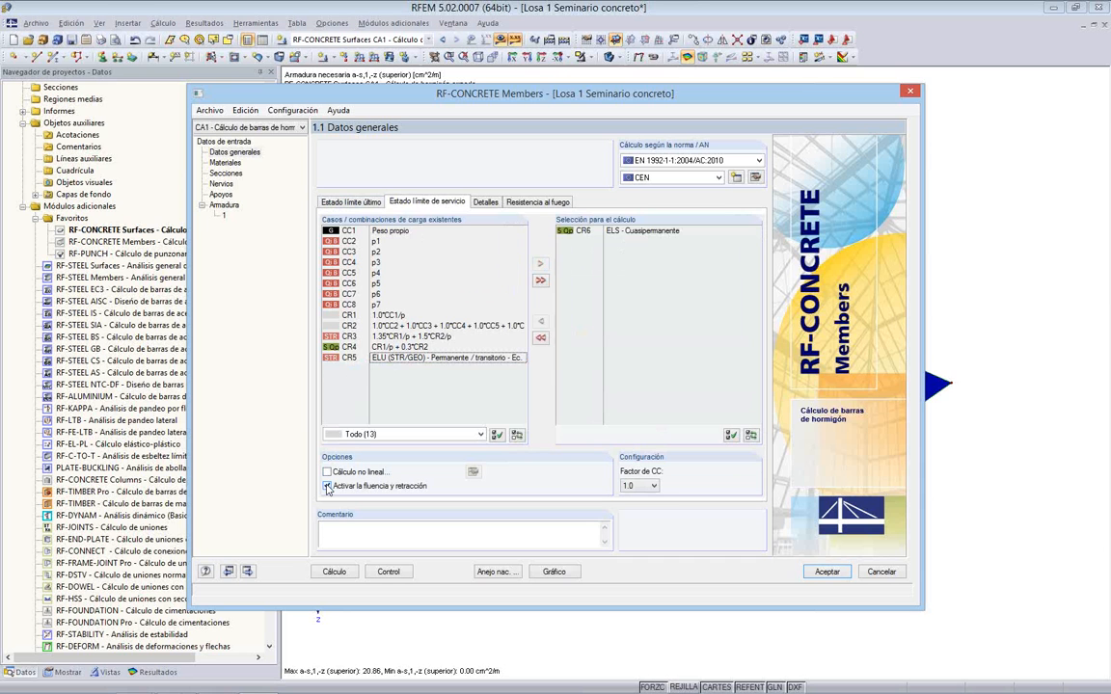
Step: Review the fire resistance settings, materials, available solid section types and effective rib widths of both members
left_click(528, 202)
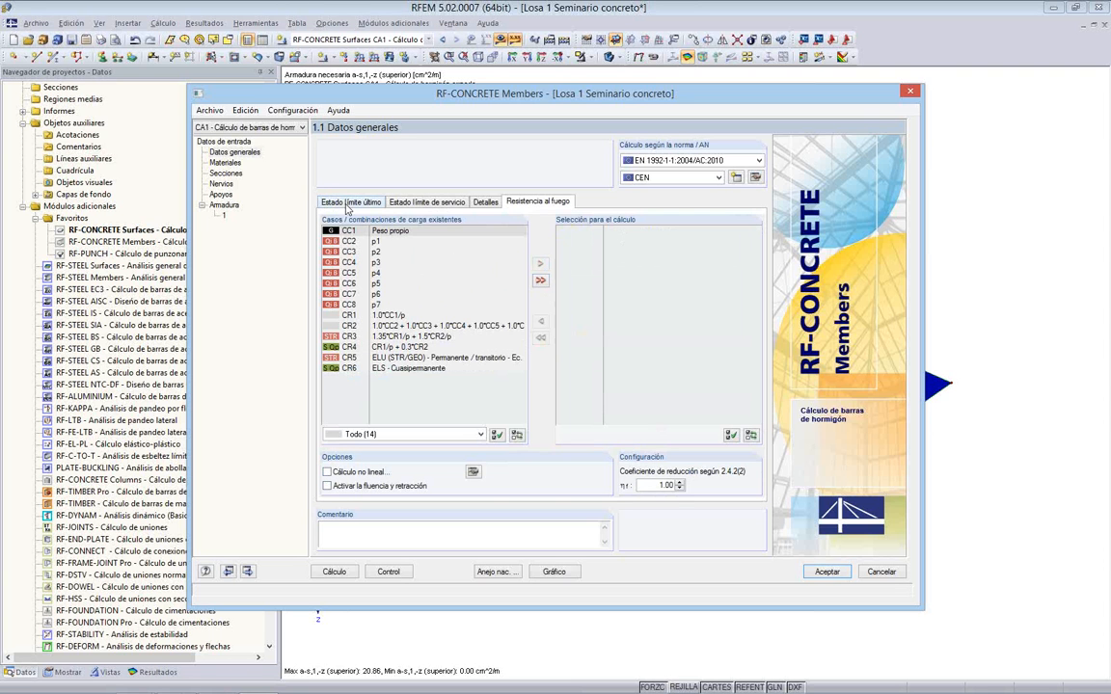
left_click(228, 162)
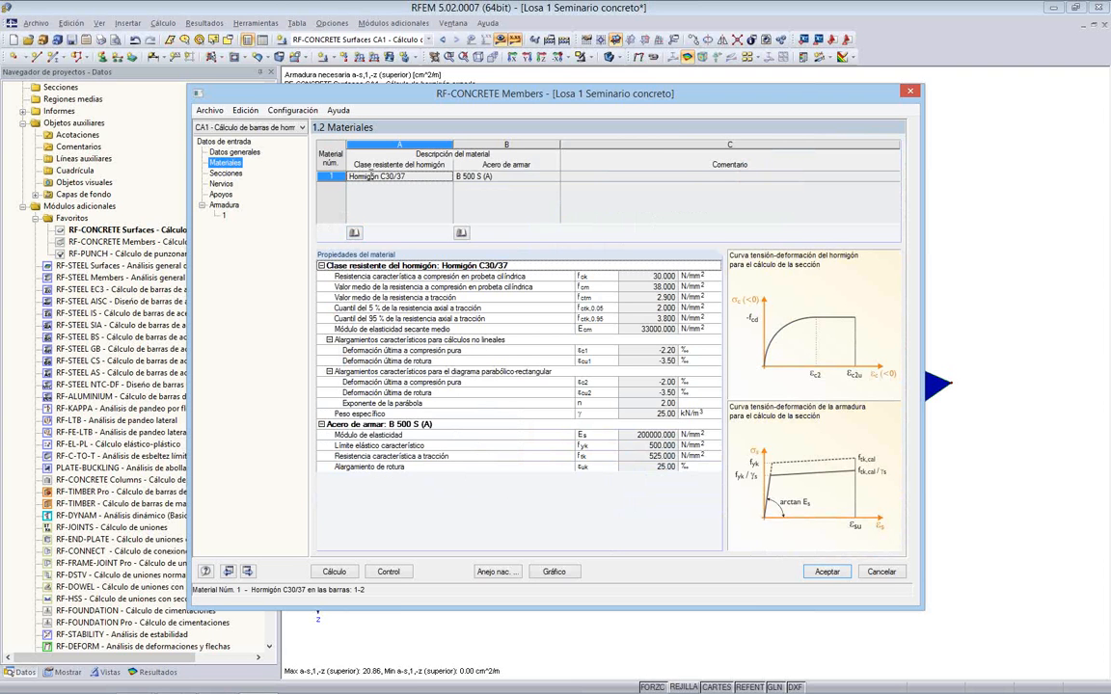
left_click(231, 183)
left_click(227, 174)
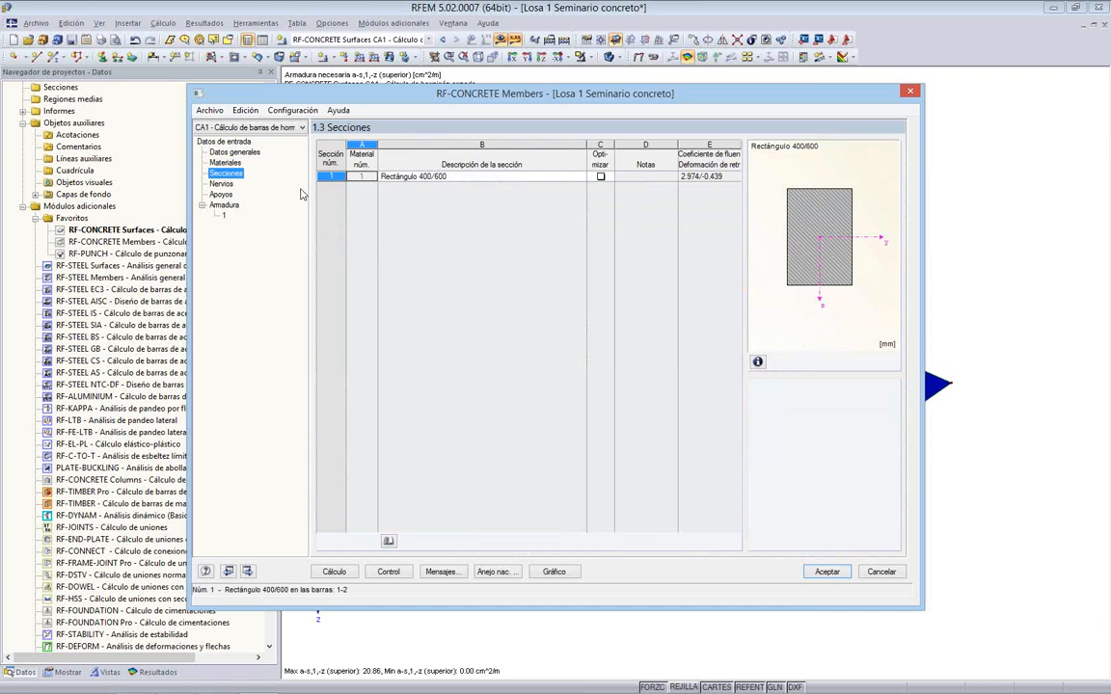
left_click(501, 176)
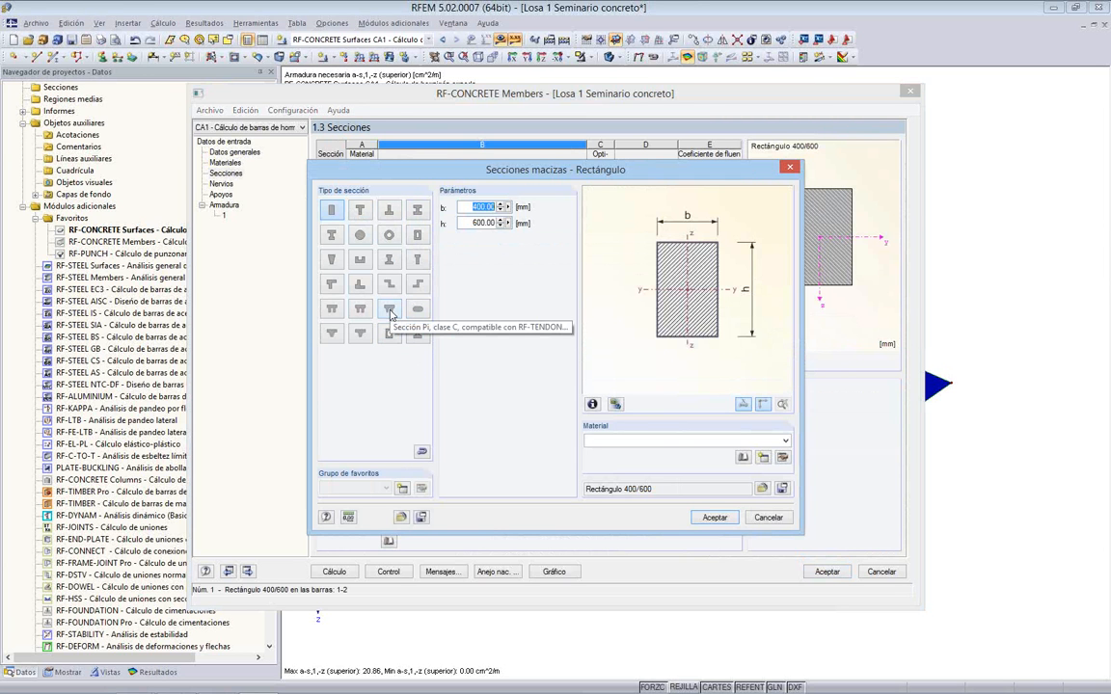
left_click(767, 518)
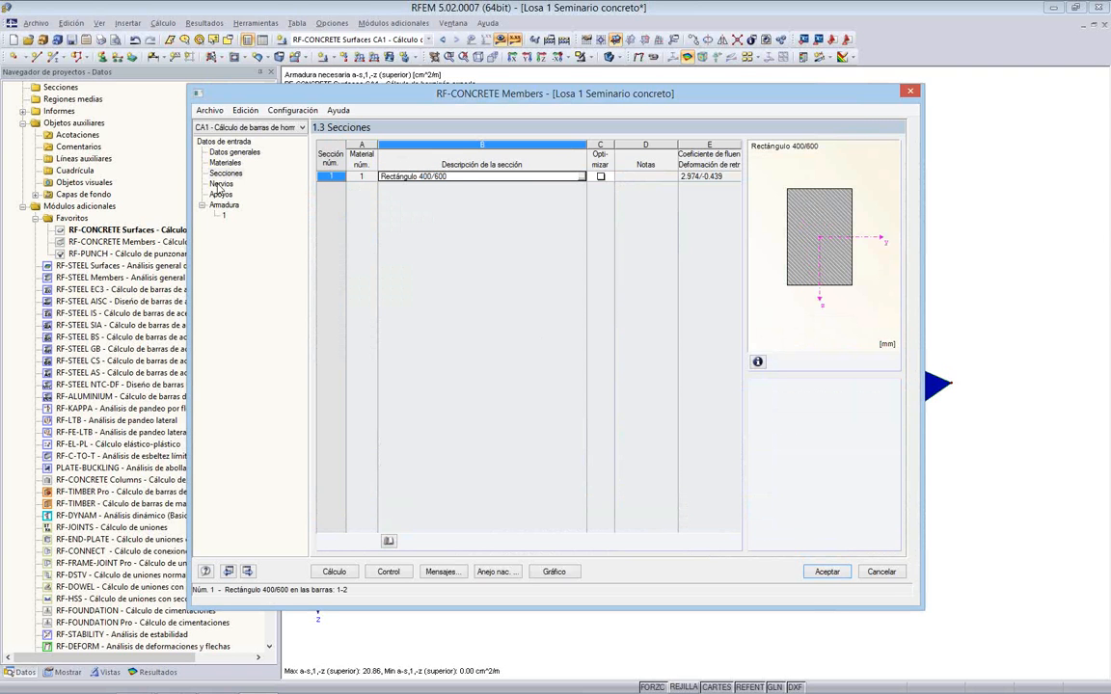
left_click(219, 185)
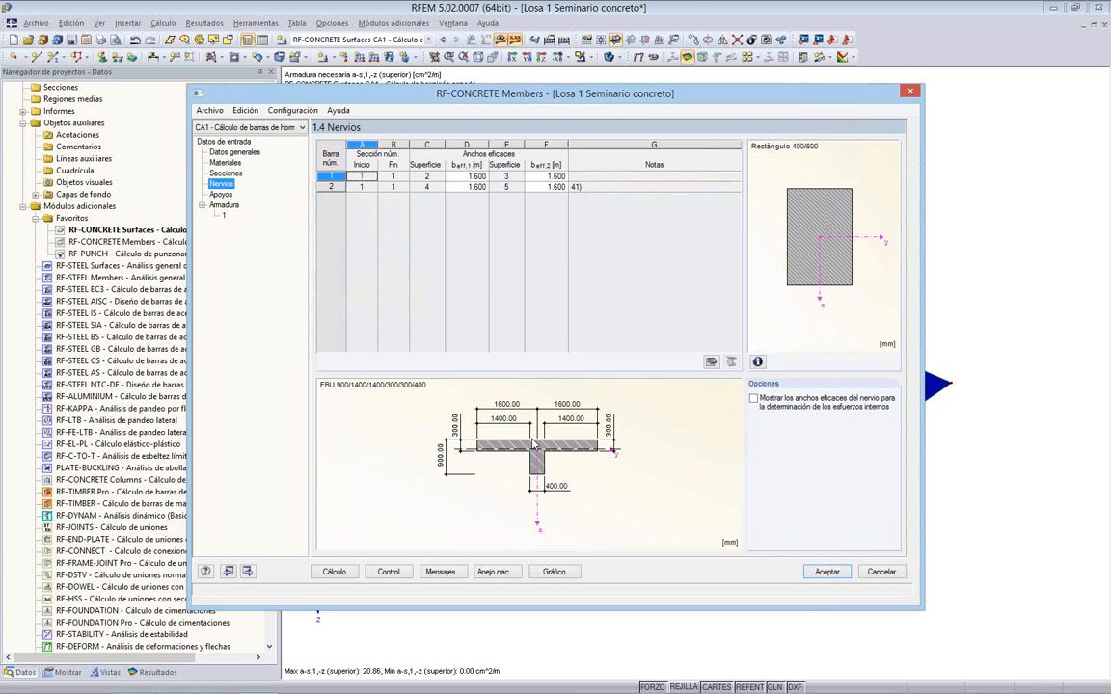
left_click(558, 176)
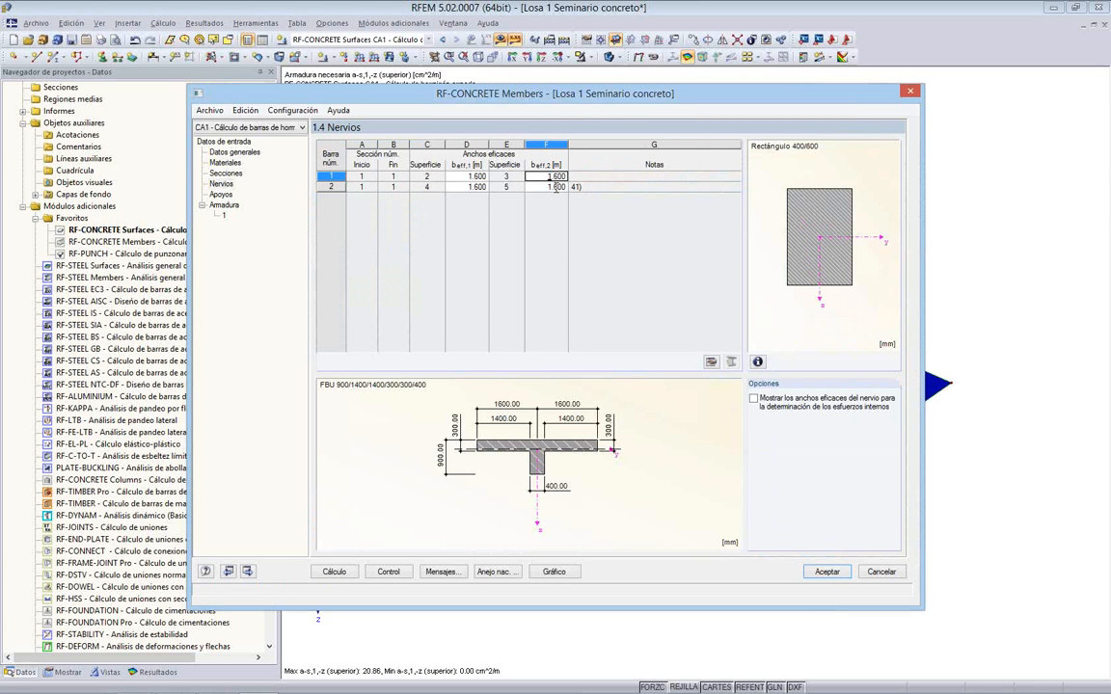
left_click(466, 186)
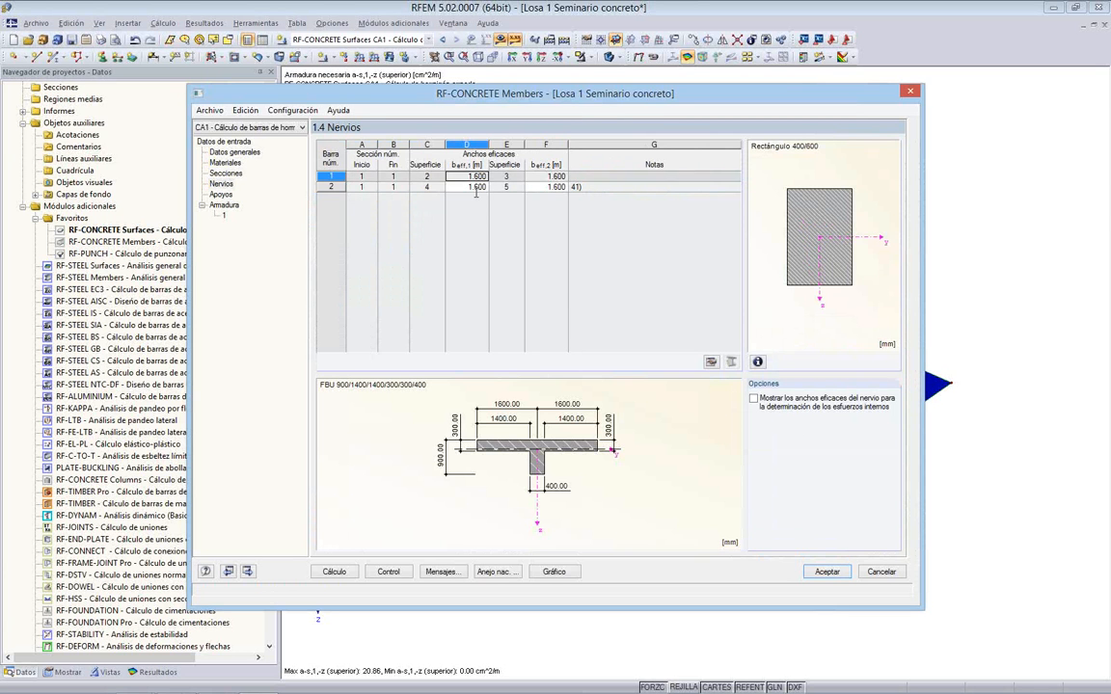
Step: Define the member supports by picking nodes 11, 39 and 16 along the slab's rib in the model
left_click(227, 195)
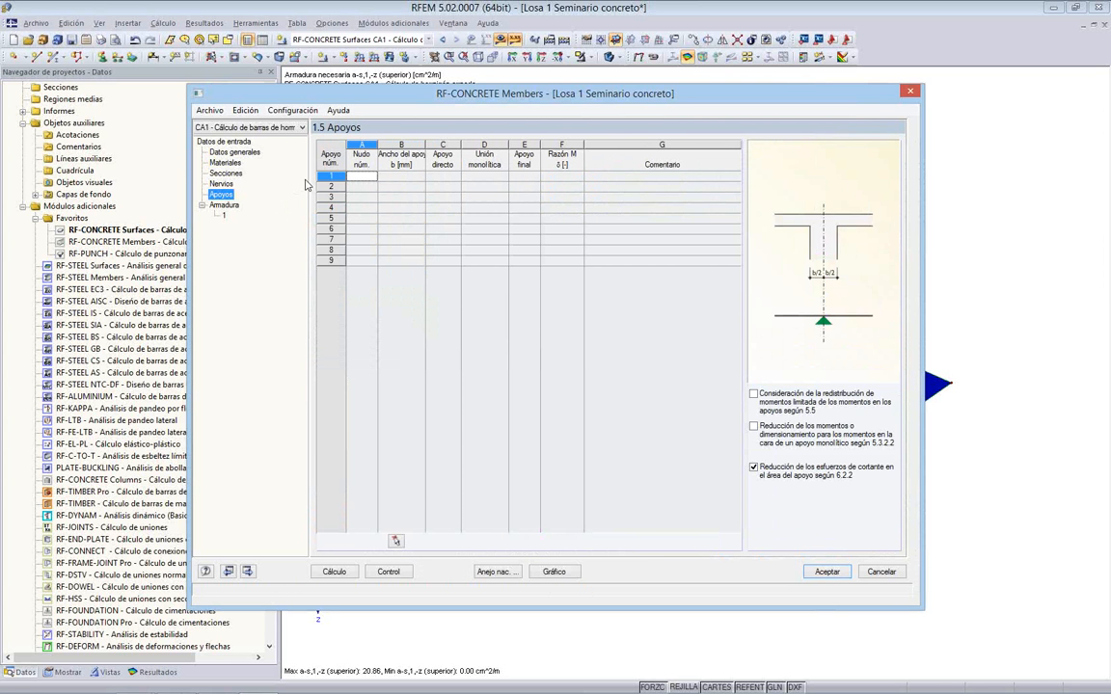
left_click(370, 178)
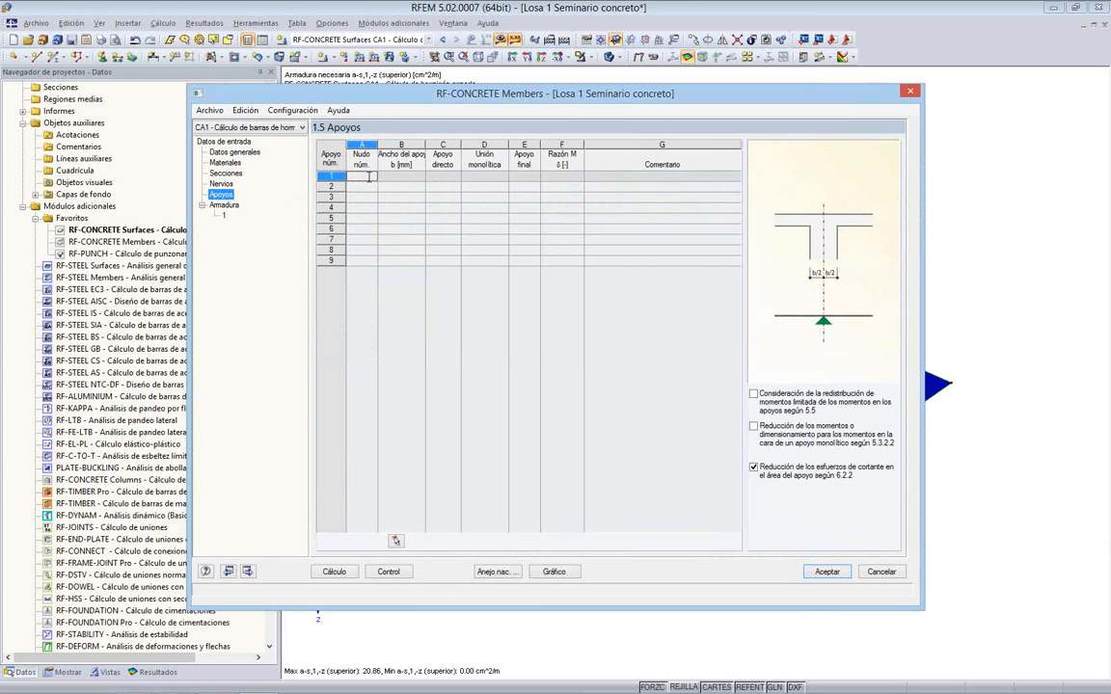
left_click(375, 179)
left_click(373, 177)
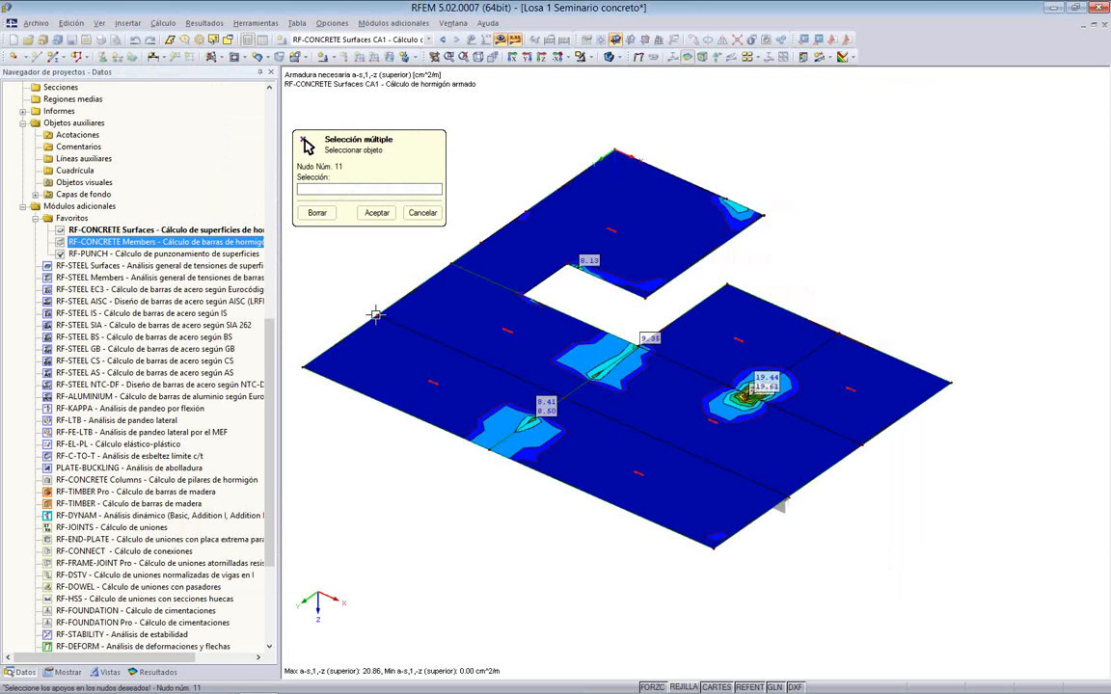
left_click(376, 315)
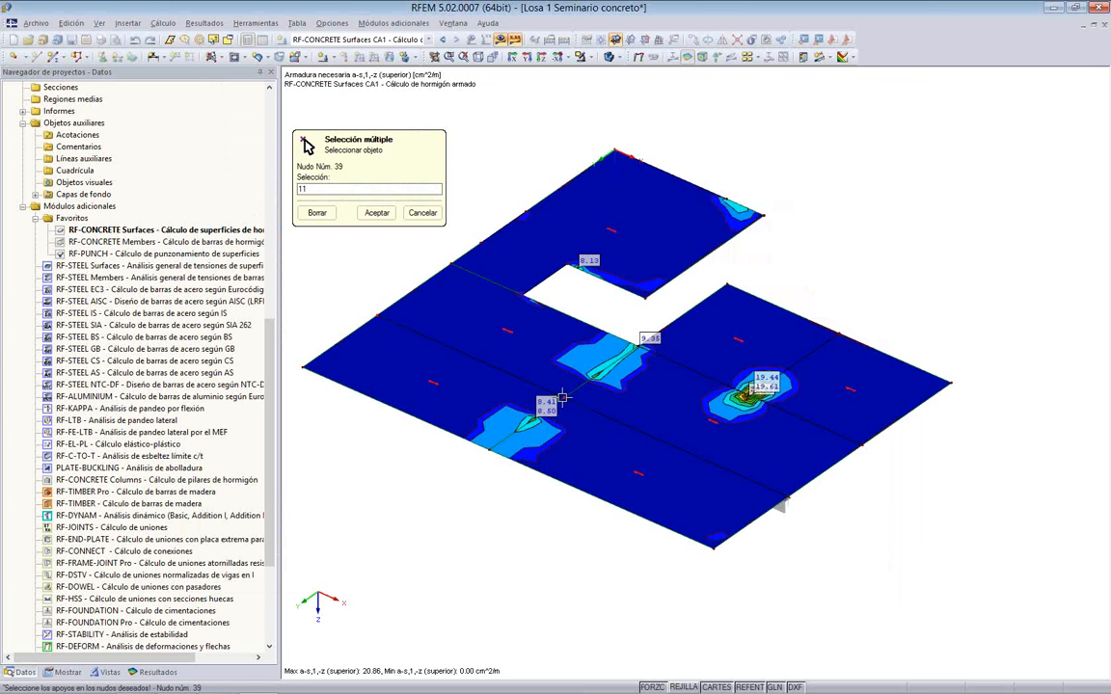
left_click(562, 397)
left_click(711, 449)
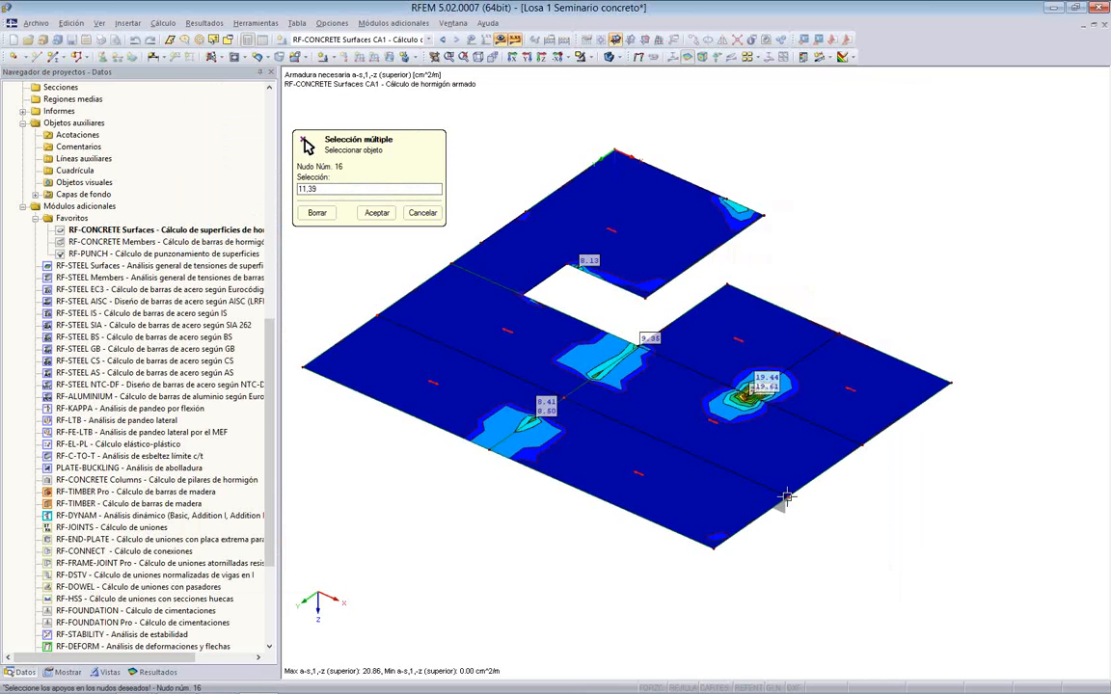
left_click(375, 213)
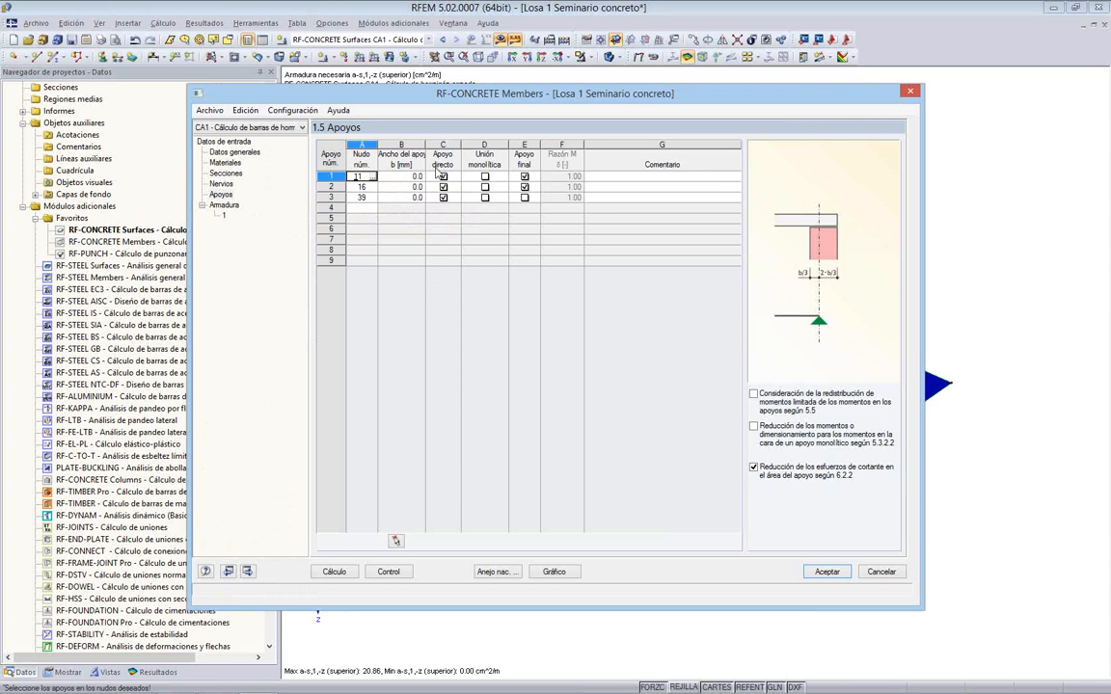
Step: Set the support width to 180 mm for the end supports at nodes 11 and 16
left_click(525, 196)
key("Tab")
left_click_drag(425, 143, 444, 144)
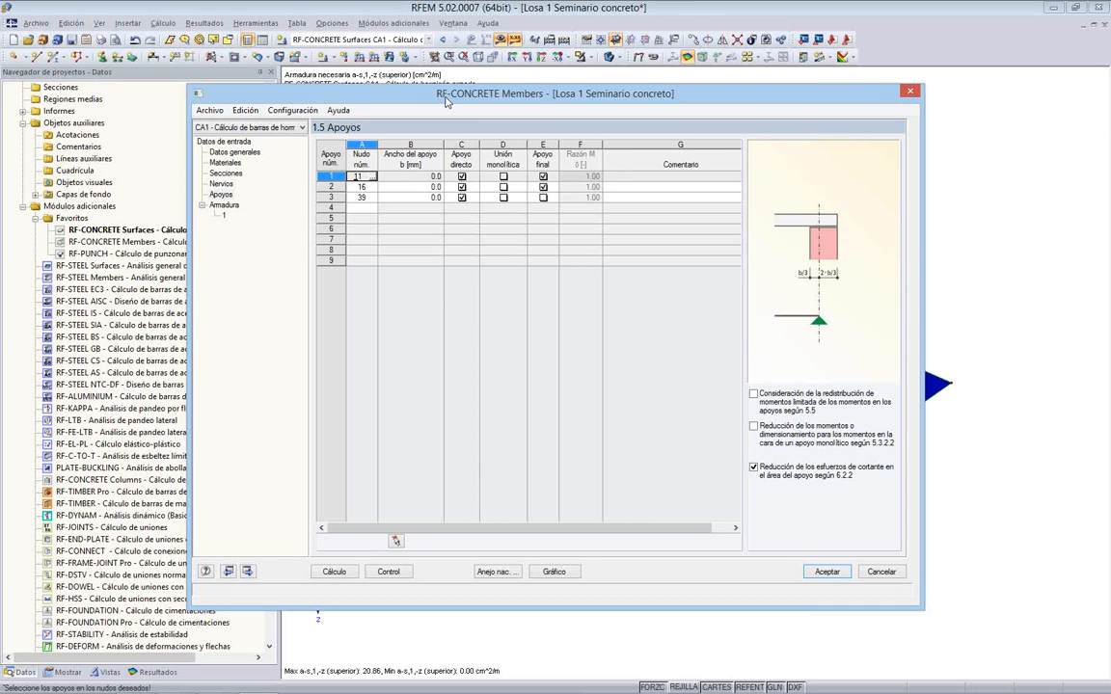
left_click_drag(447, 102, 775, 214)
left_click(763, 285)
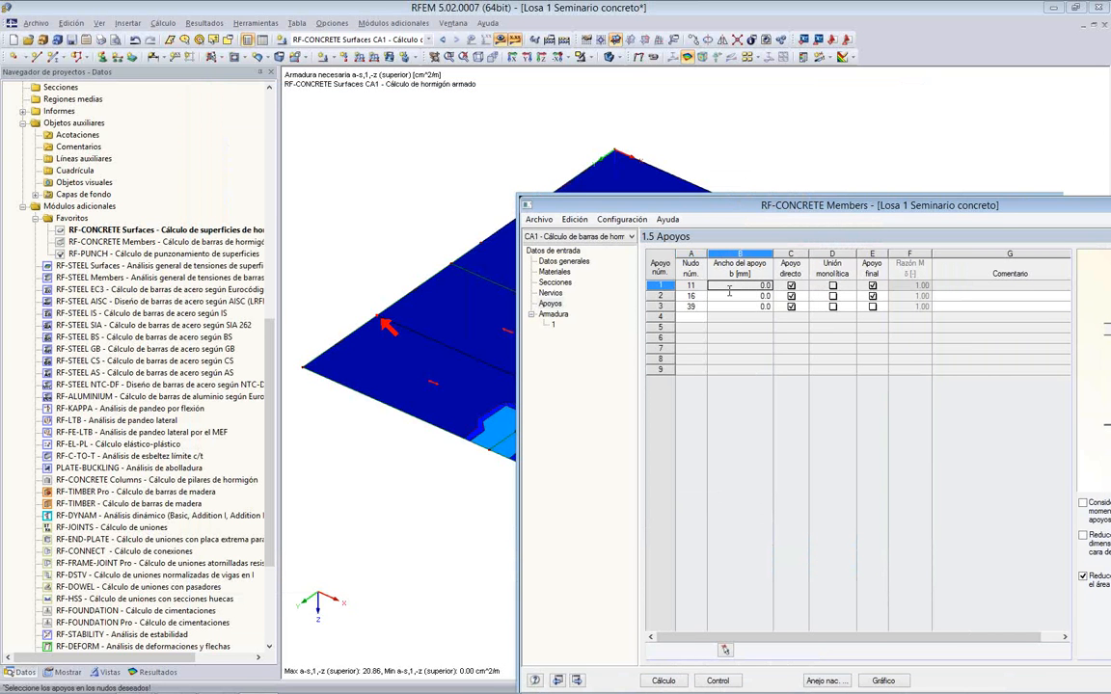
type("180")
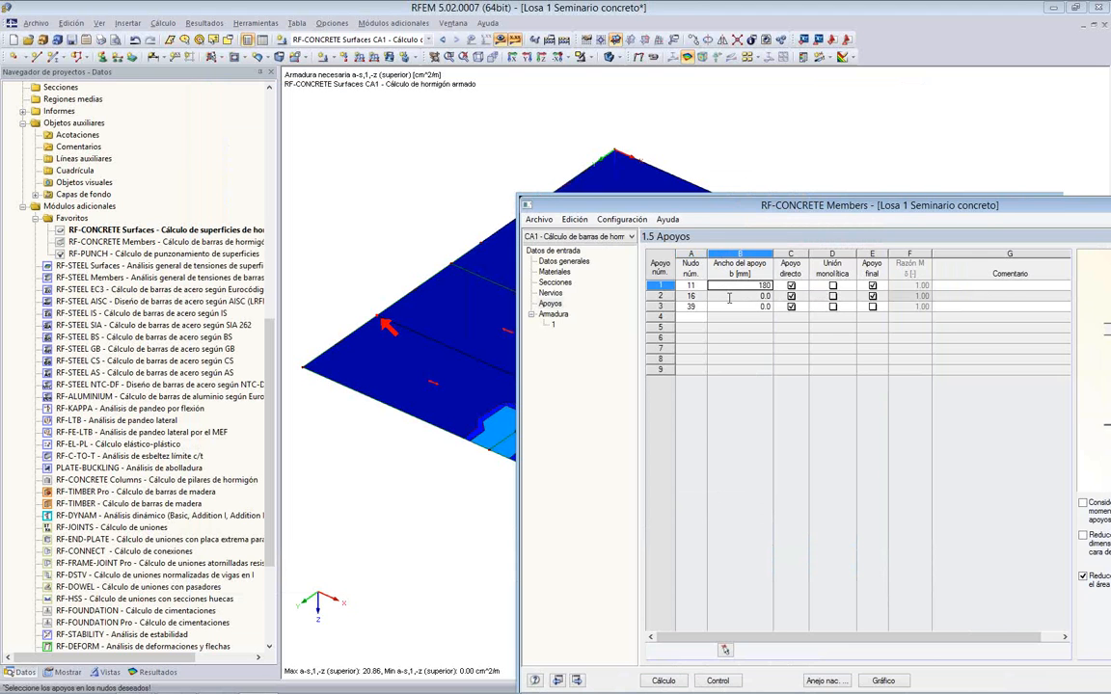
left_click(741, 296)
left_click_drag(750, 210, 682, 144)
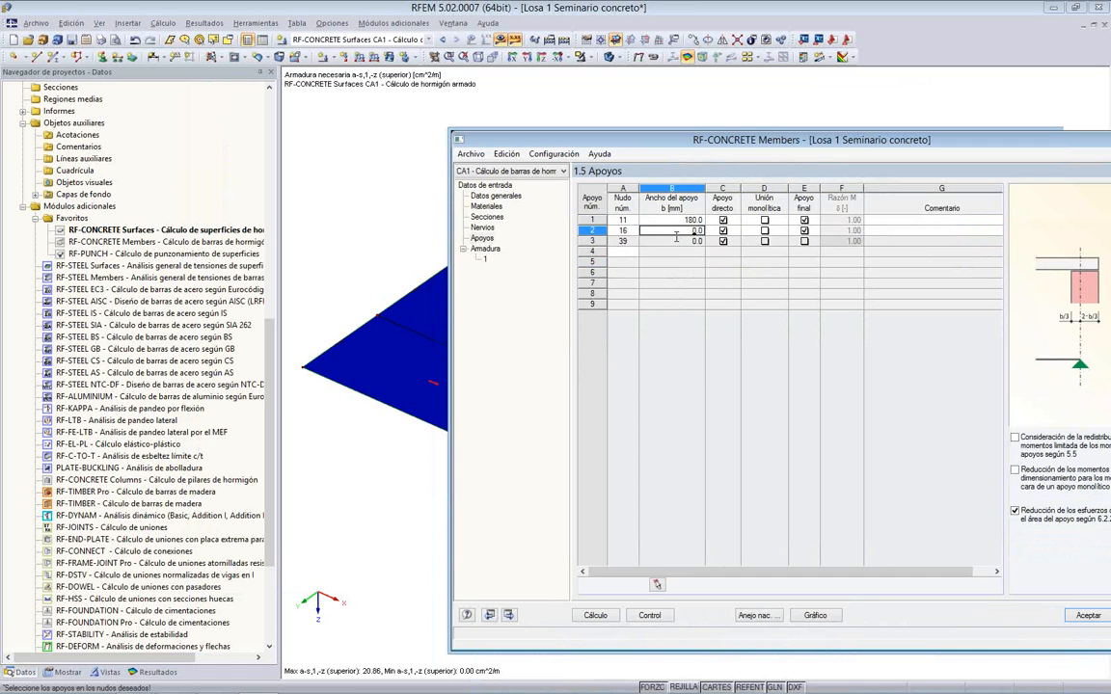
type("180")
Step: Set the support width to 360 mm for the intermediate support at node 39
left_click_drag(719, 142, 926, 508)
left_click_drag(923, 506, 686, 126)
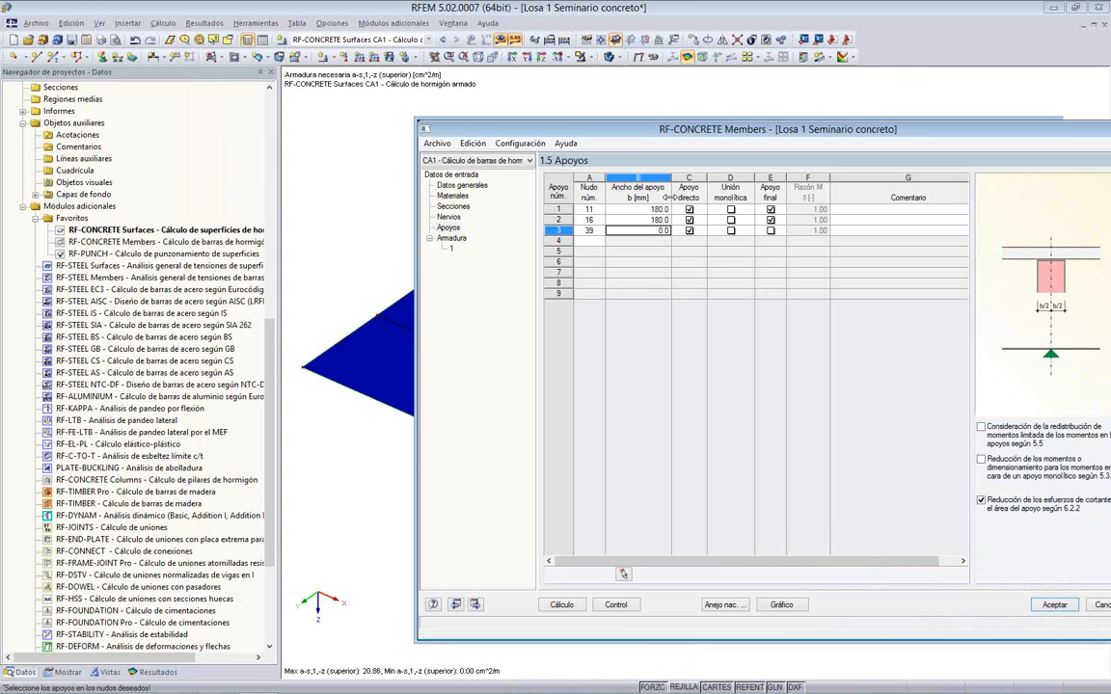
type("360")
left_click_drag(569, 124, 471, 82)
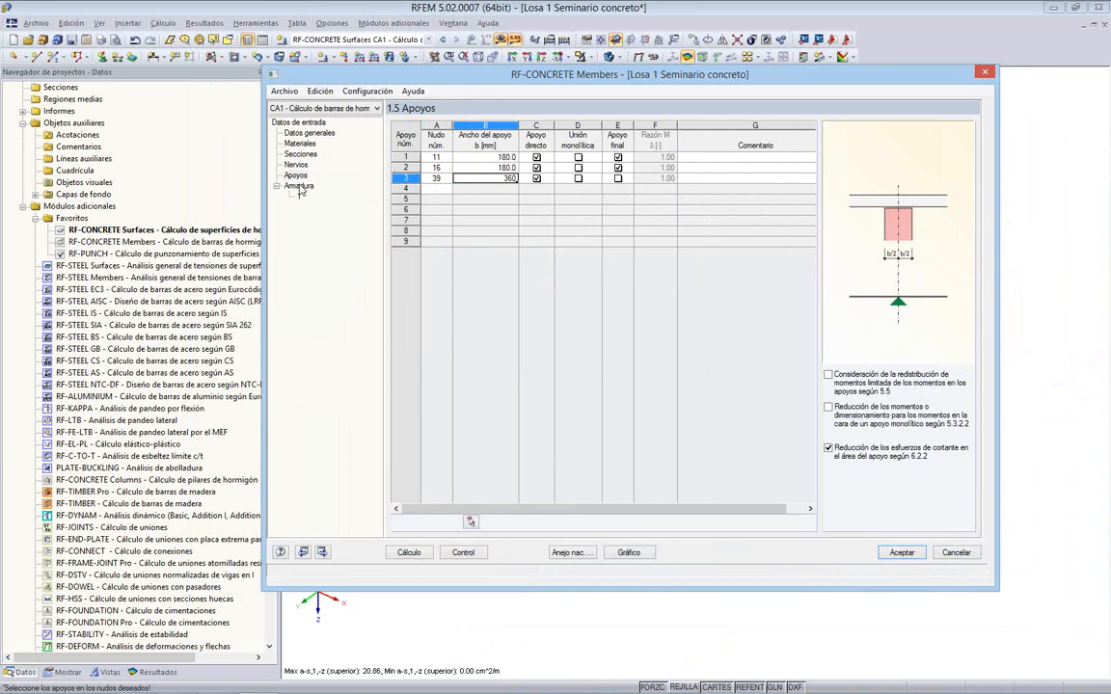
Step: Choose the possible longitudinal bar diameters in the members' reinforcement settings and open the stirrup parameters
left_click(300, 187)
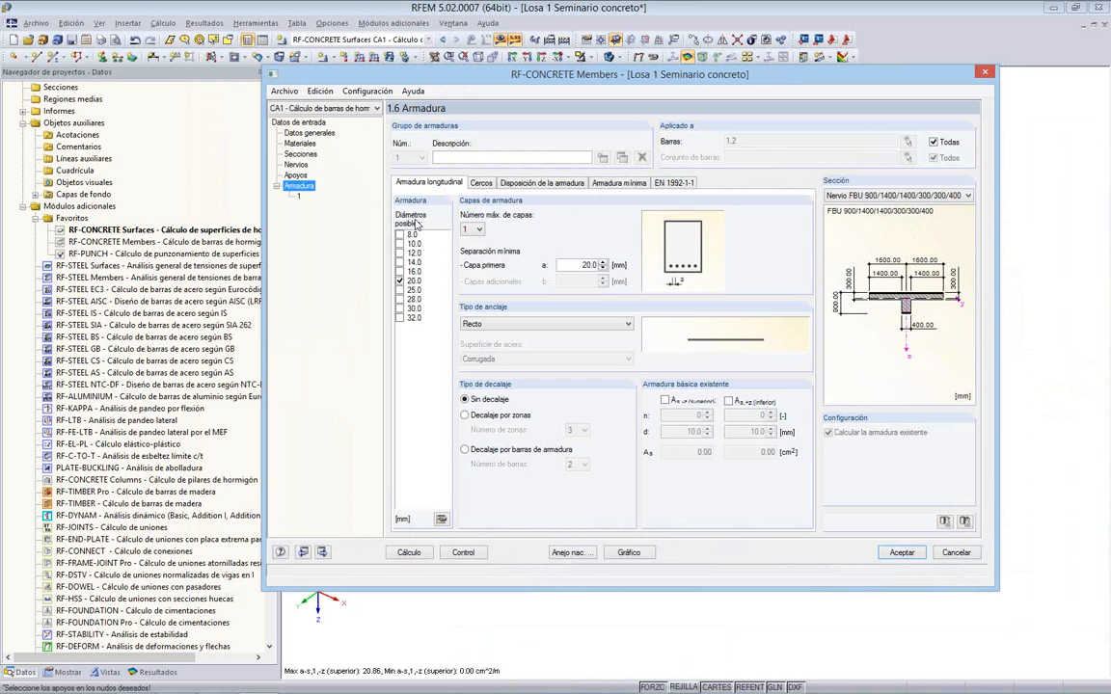
left_click(400, 279)
left_click(482, 184)
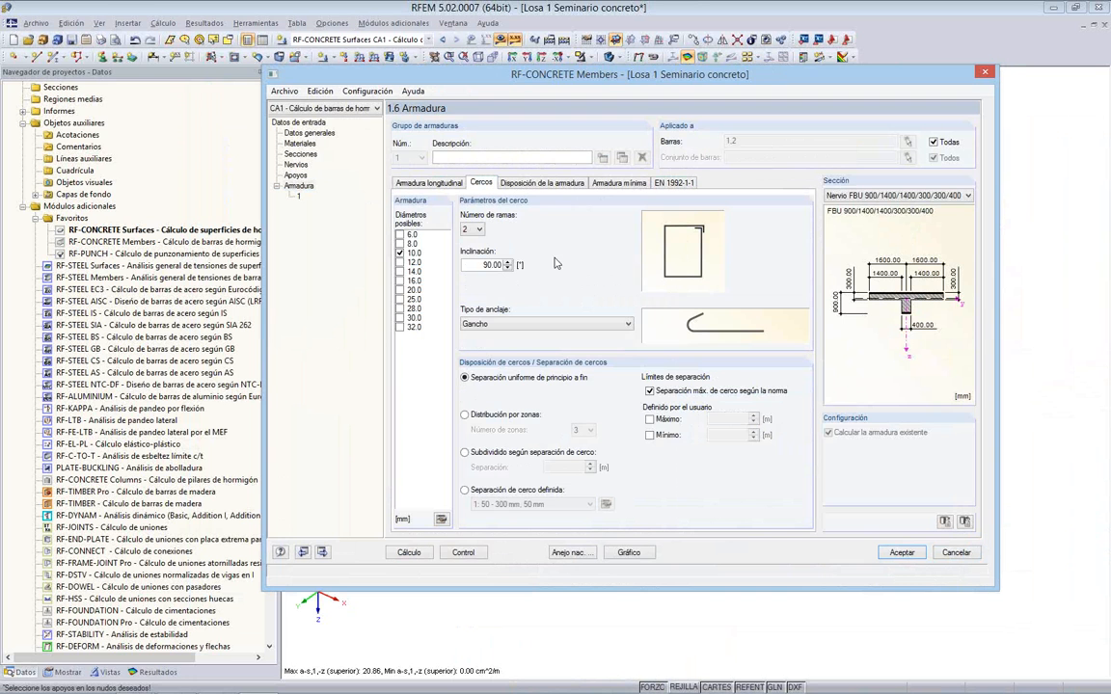
Step: Try the stirrup anchorage types Recto con barra transversal and Recto con dos barras transversales, and return to Gancho
left_click(626, 325)
left_click(626, 324)
left_click(626, 325)
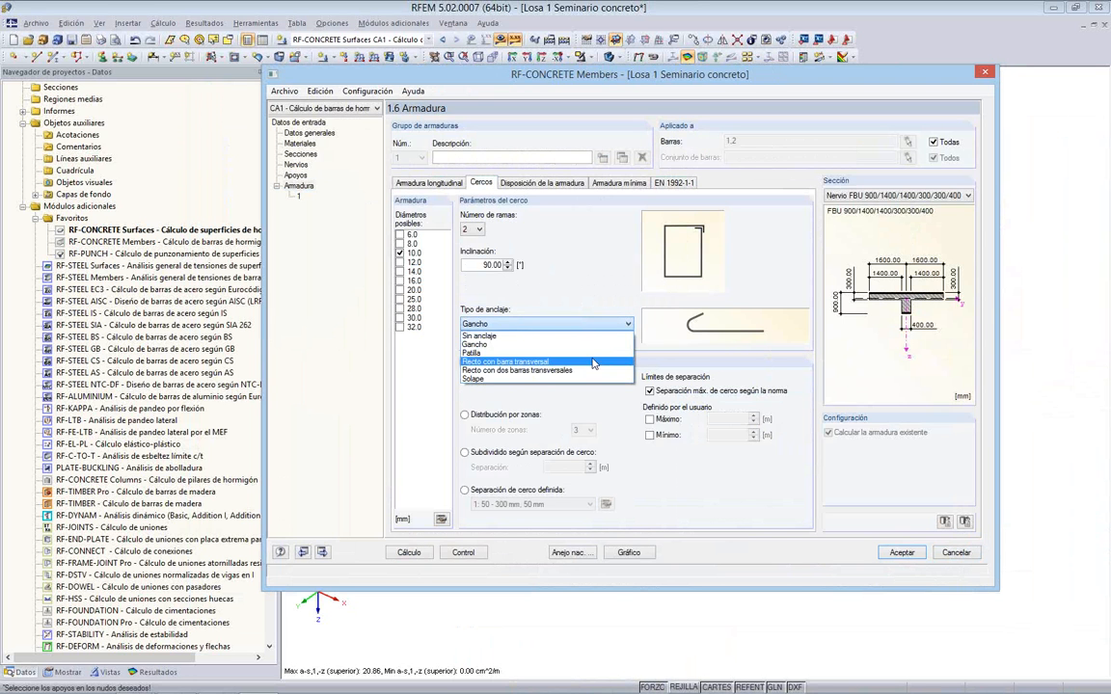
left_click(594, 363)
left_click(621, 326)
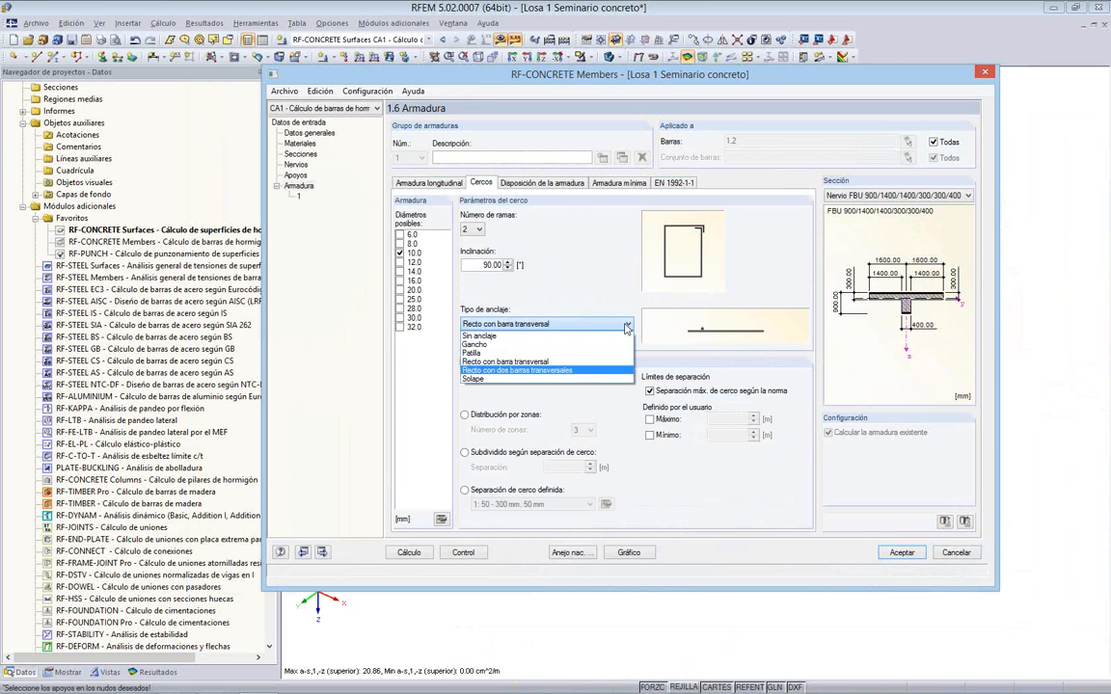
left_click(626, 328)
left_click(625, 326)
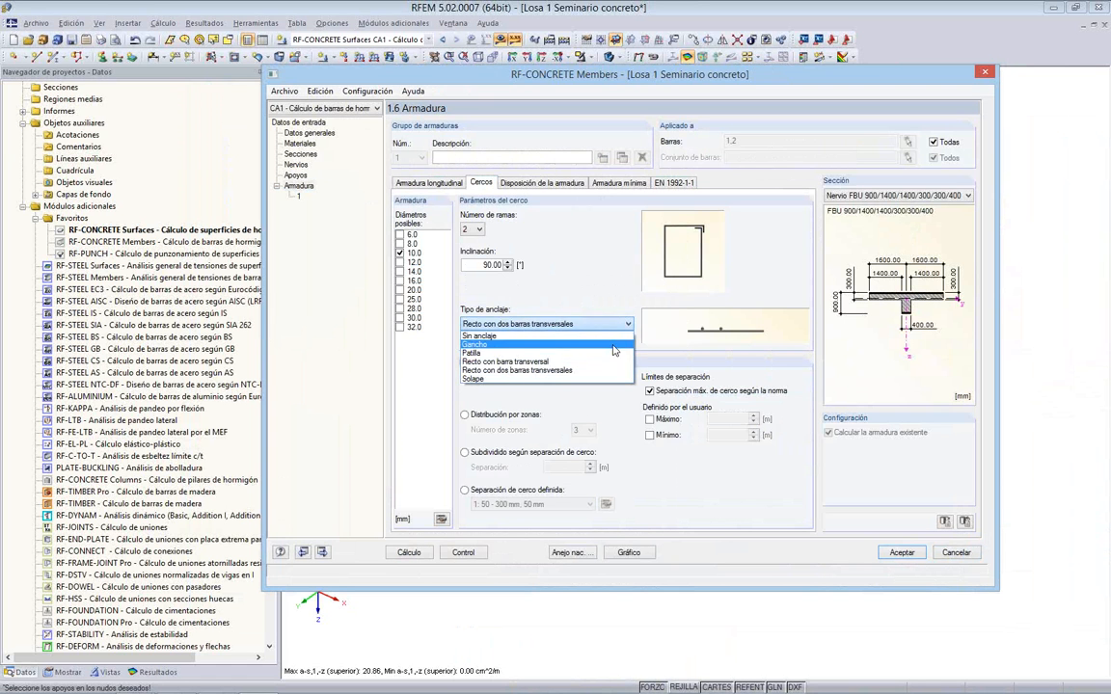
left_click(614, 347)
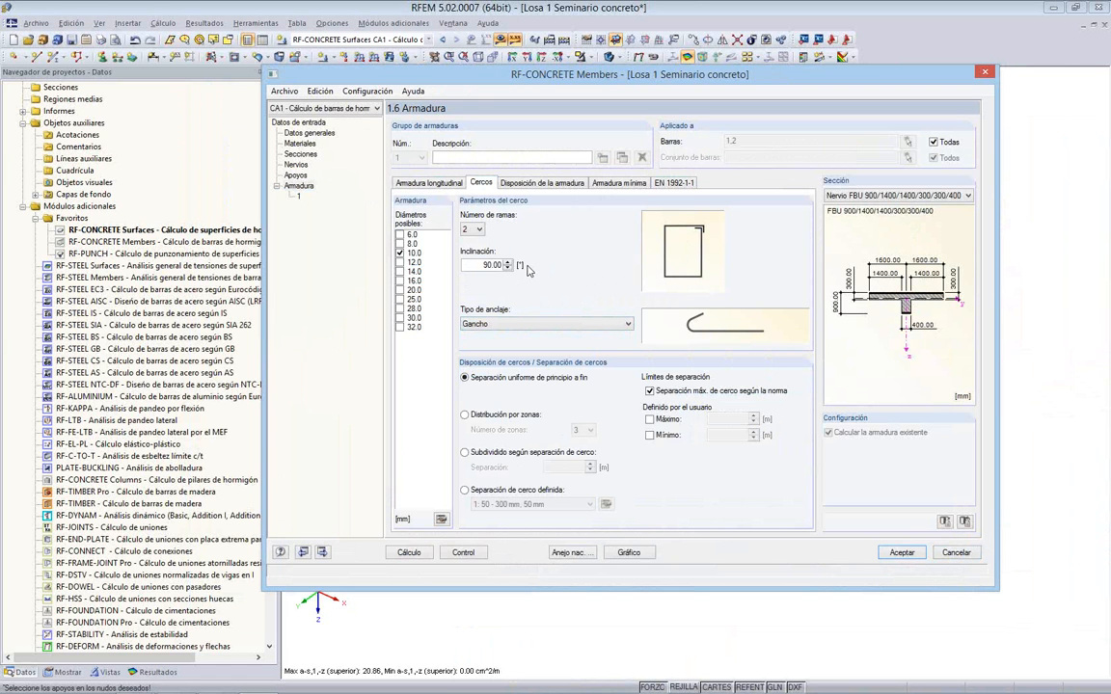
Step: Apply the concrete cover according to the EN 1992-1-1 standard with exposure class XC1, checking the bottom, top and lateral cover parameters
left_click(535, 183)
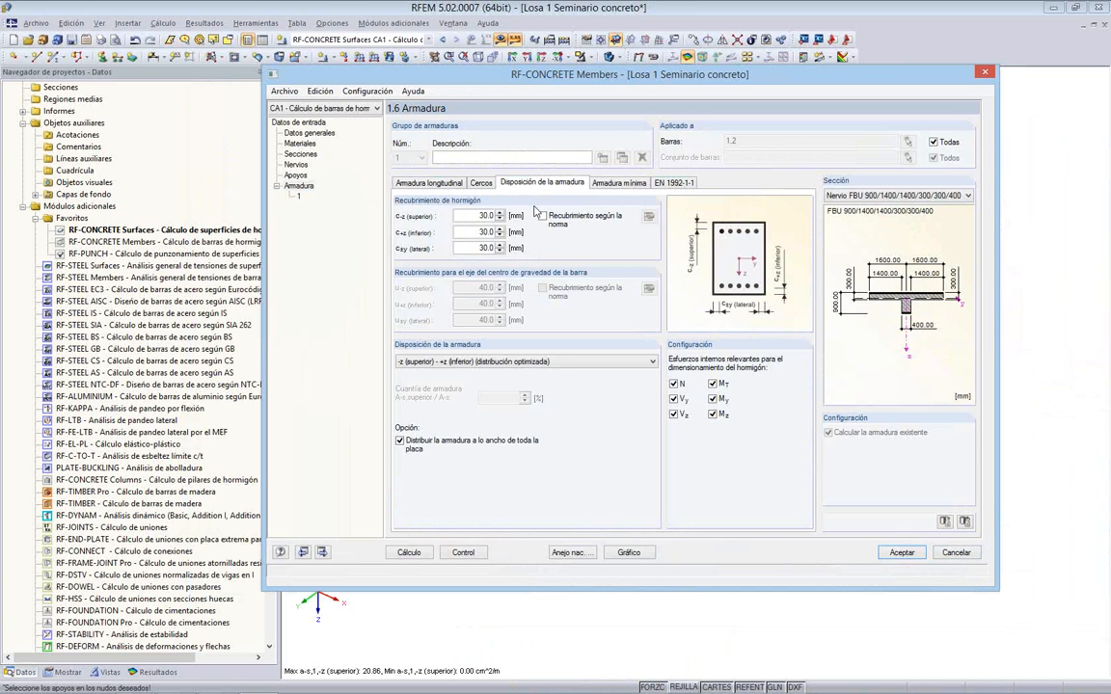
left_click(581, 216)
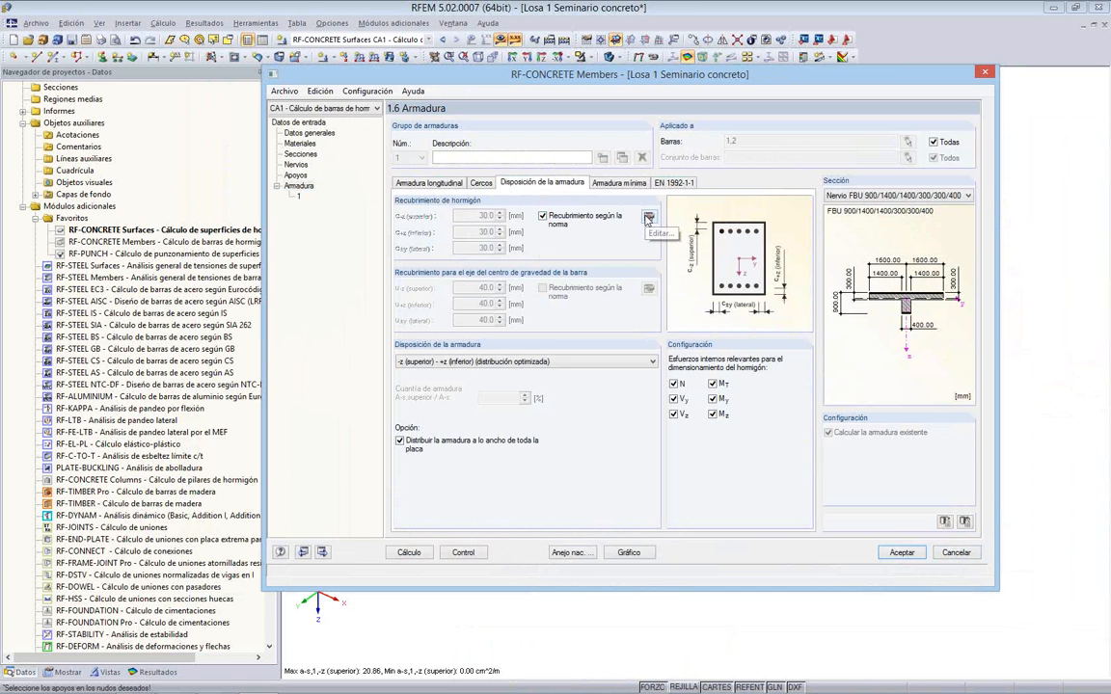
left_click(648, 218)
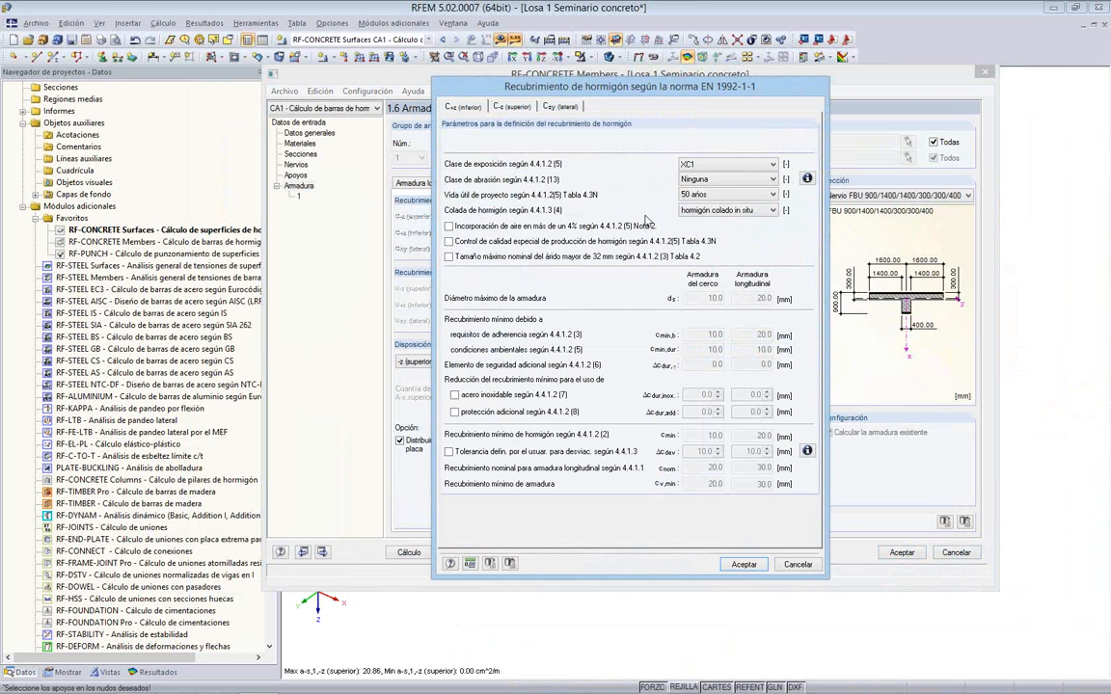
left_click(731, 167)
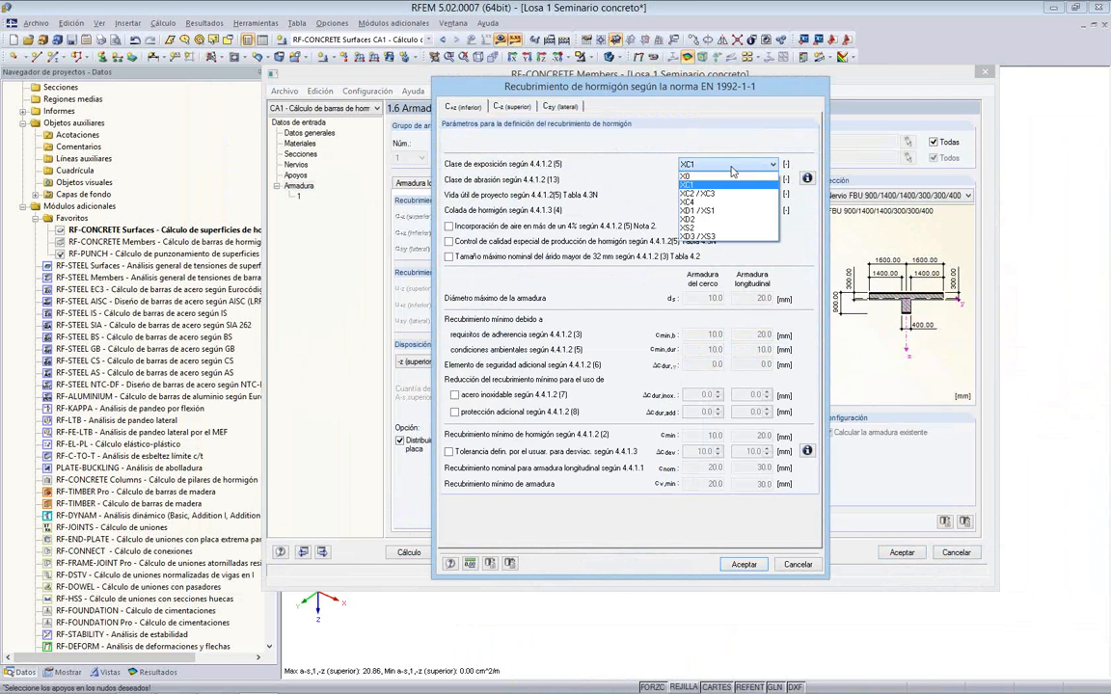
left_click(720, 186)
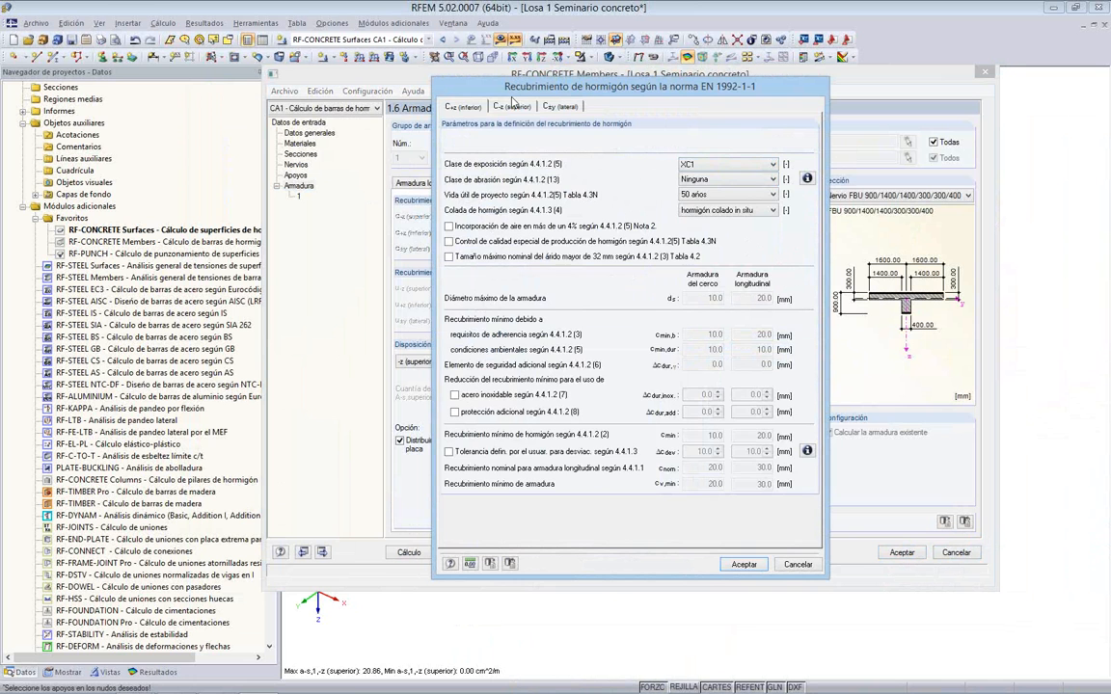
left_click(514, 107)
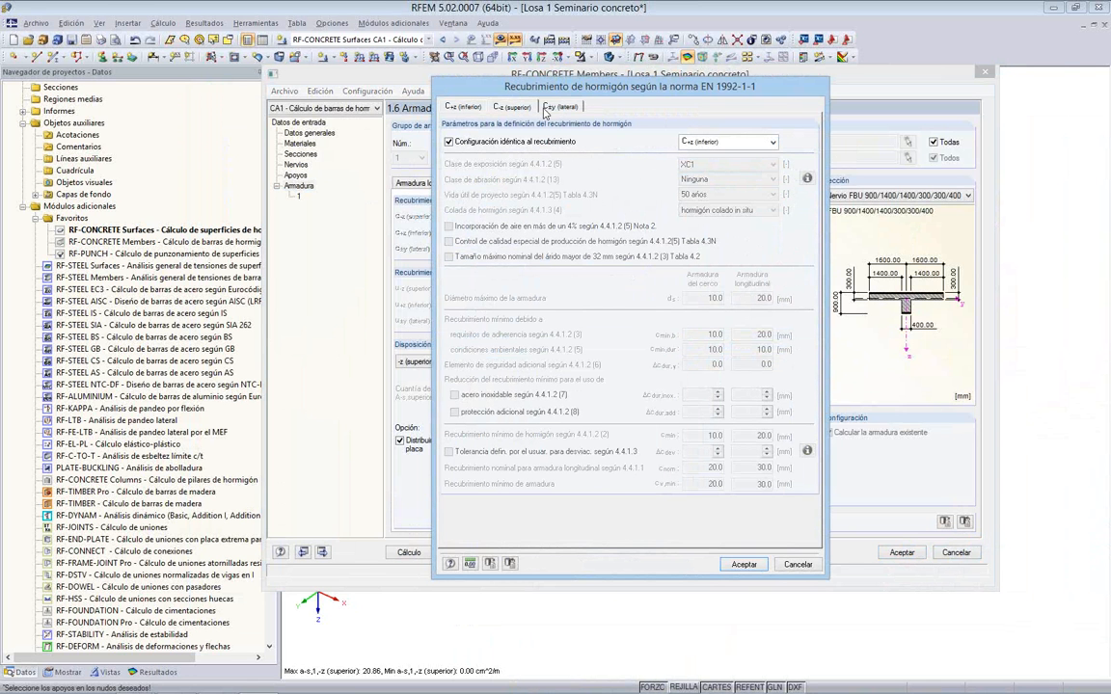
left_click(557, 108)
left_click(463, 106)
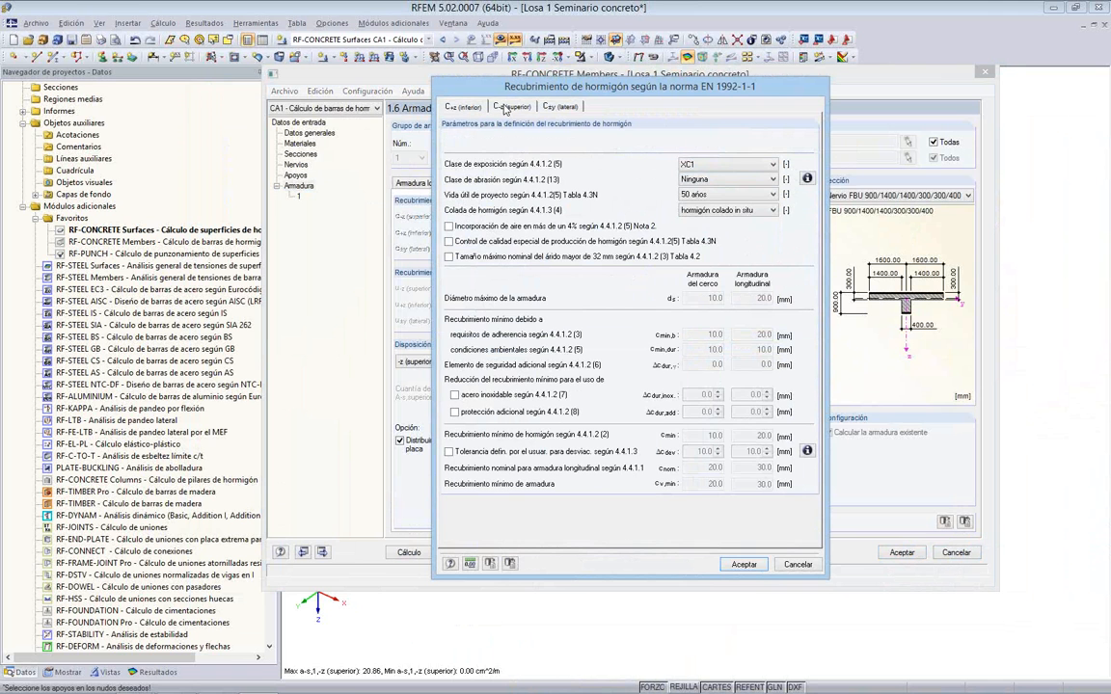
left_click(743, 565)
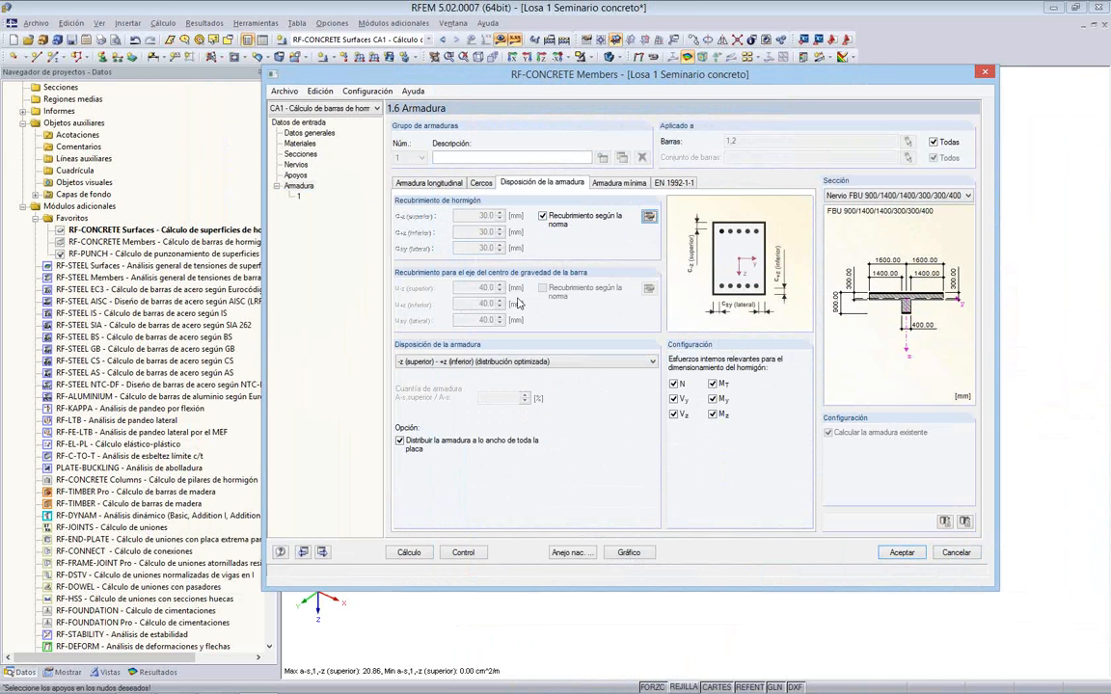
Step: Set the serviceability crack width limit to 0.4 mm for both the top and bottom faces
left_click(607, 183)
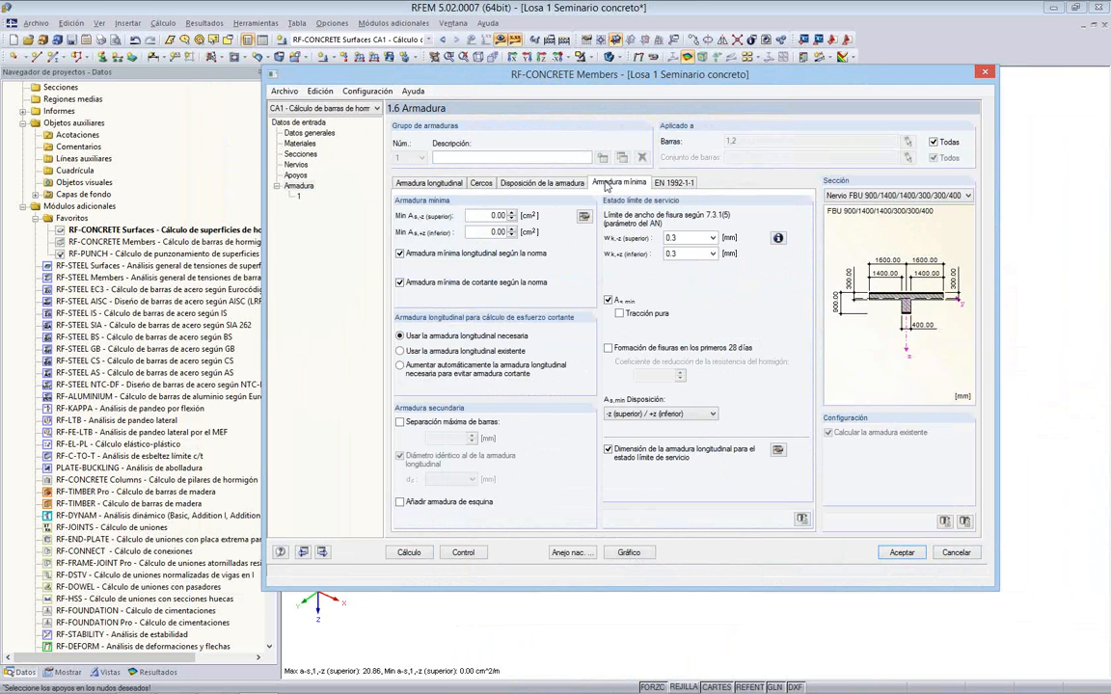
left_click(712, 239)
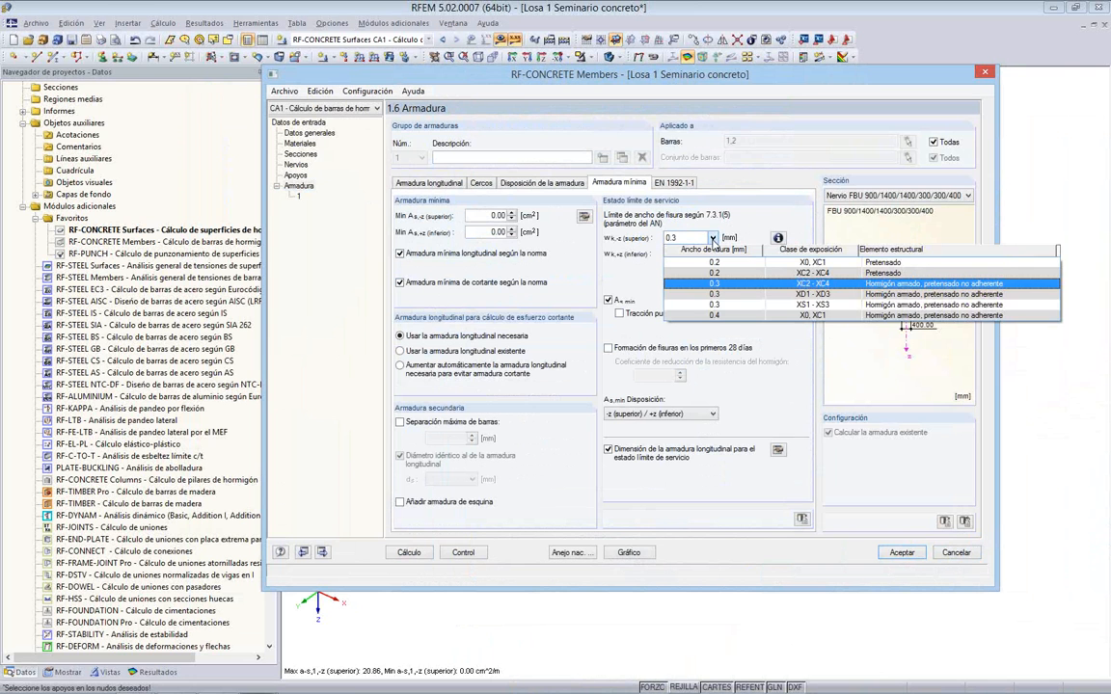
left_click(760, 319)
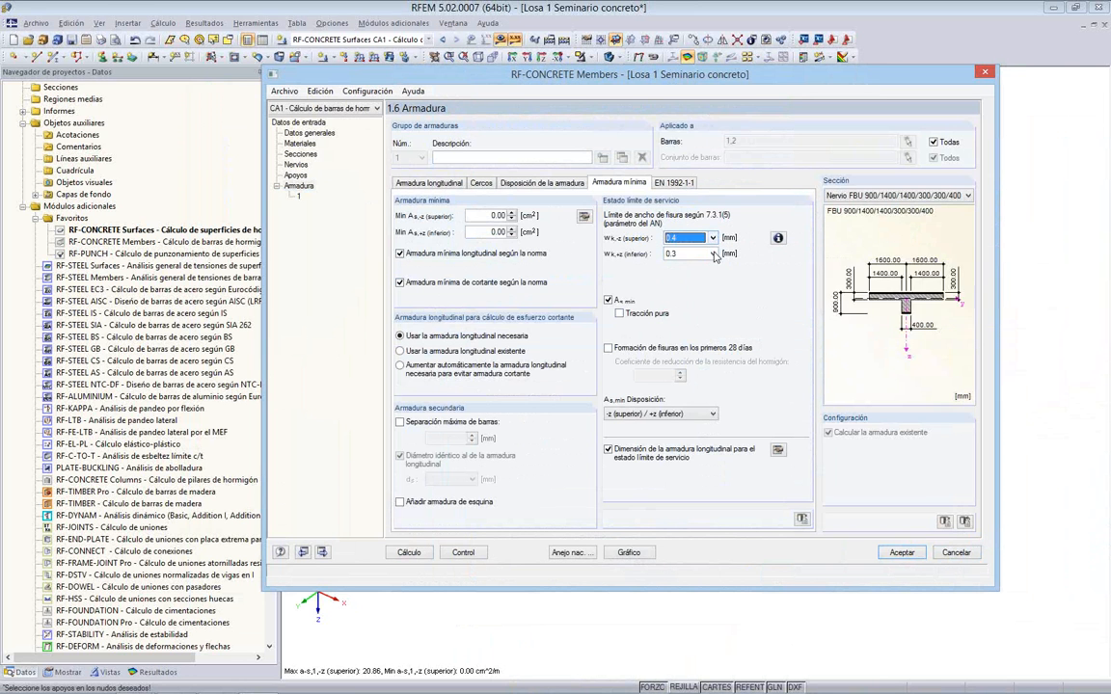
left_click(713, 253)
left_click(725, 332)
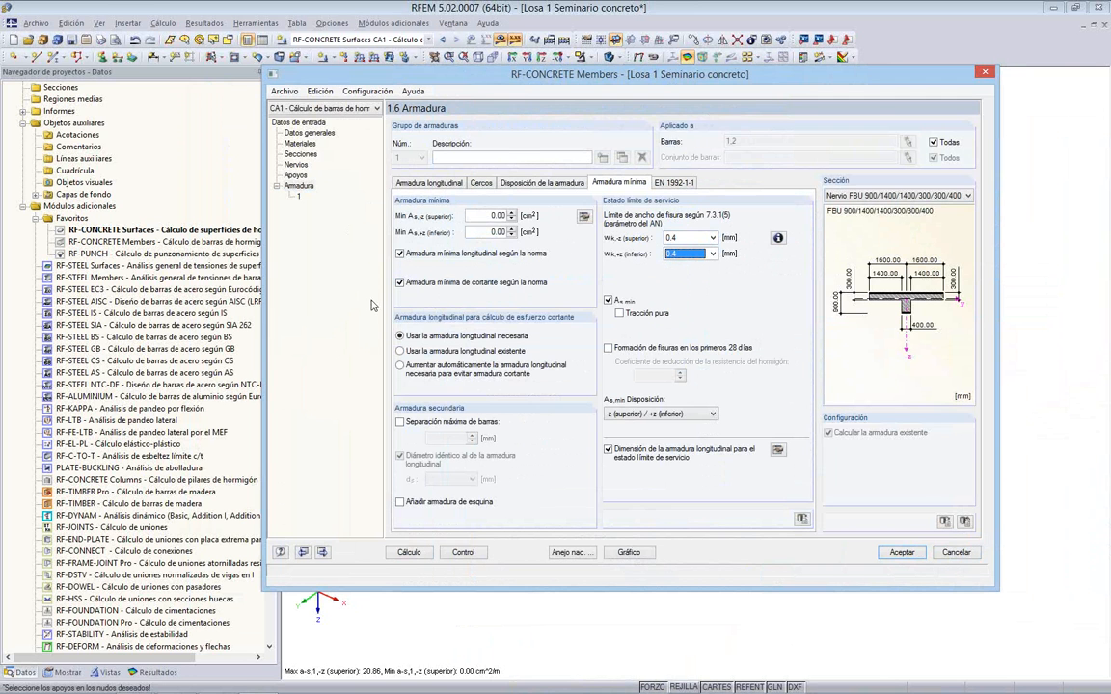
Step: Run the member design calculation and examine the required longitudinal, torsion and stirrup reinforcement of members 1 and 2
left_click(411, 553)
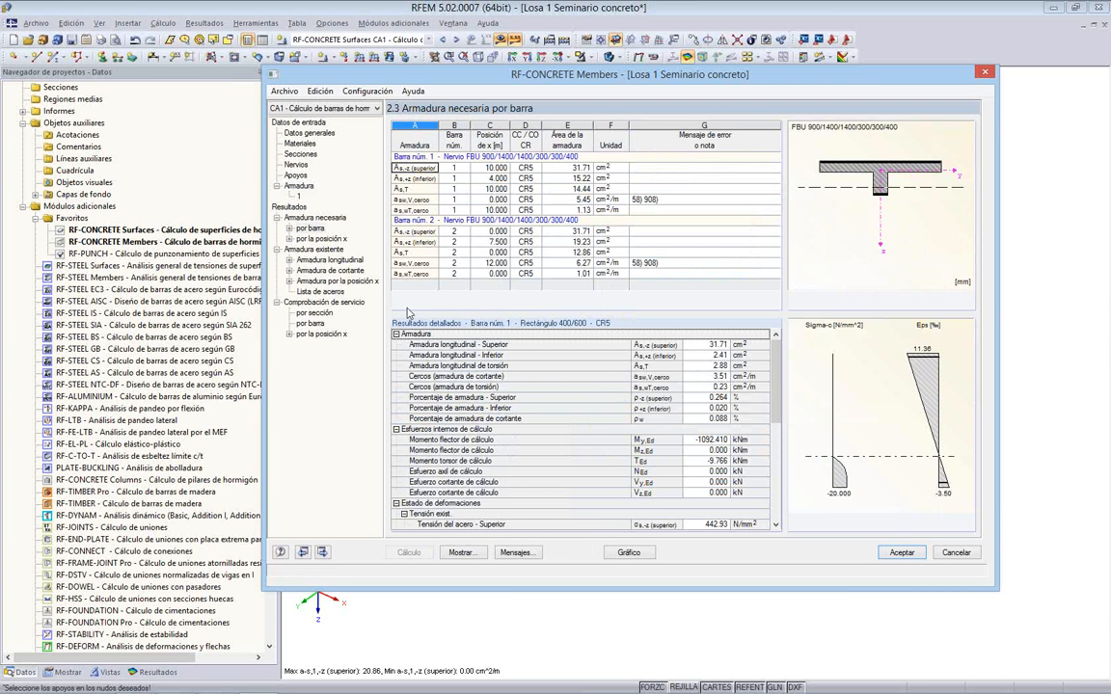
left_click_drag(473, 76, 752, 106)
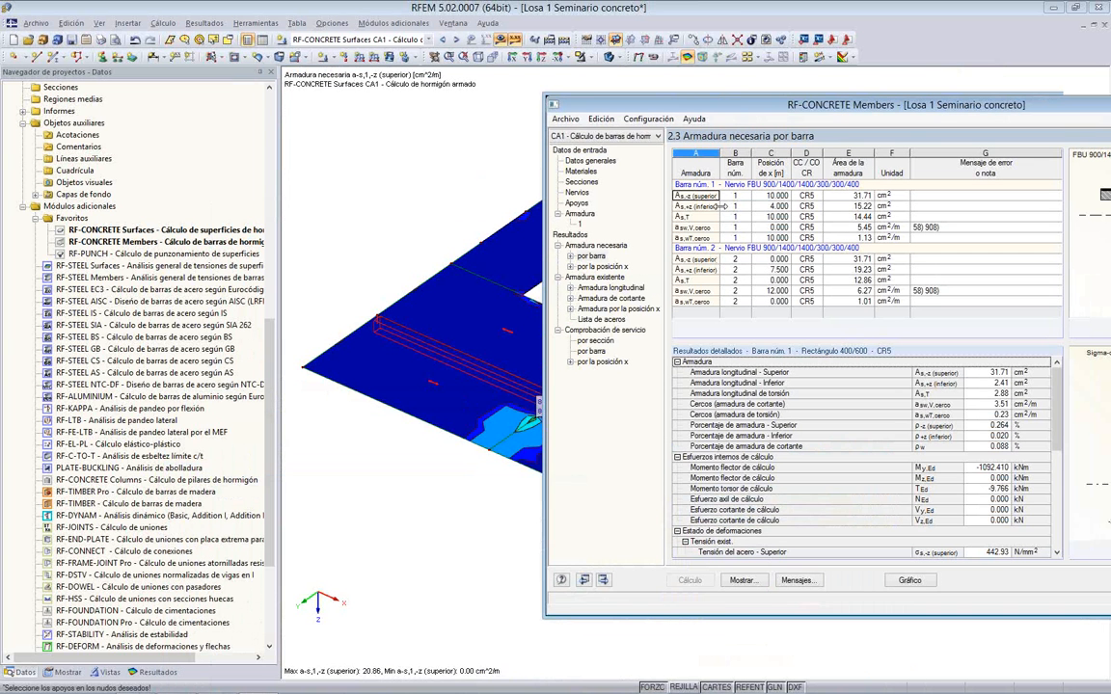
left_click(709, 217)
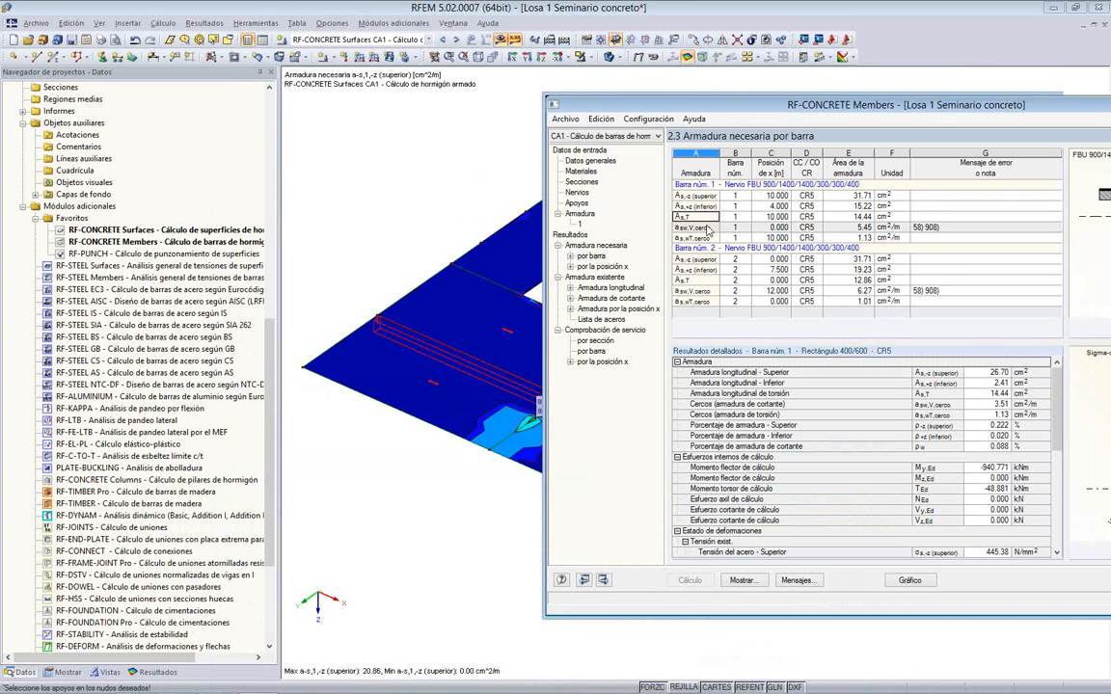
left_click(707, 228)
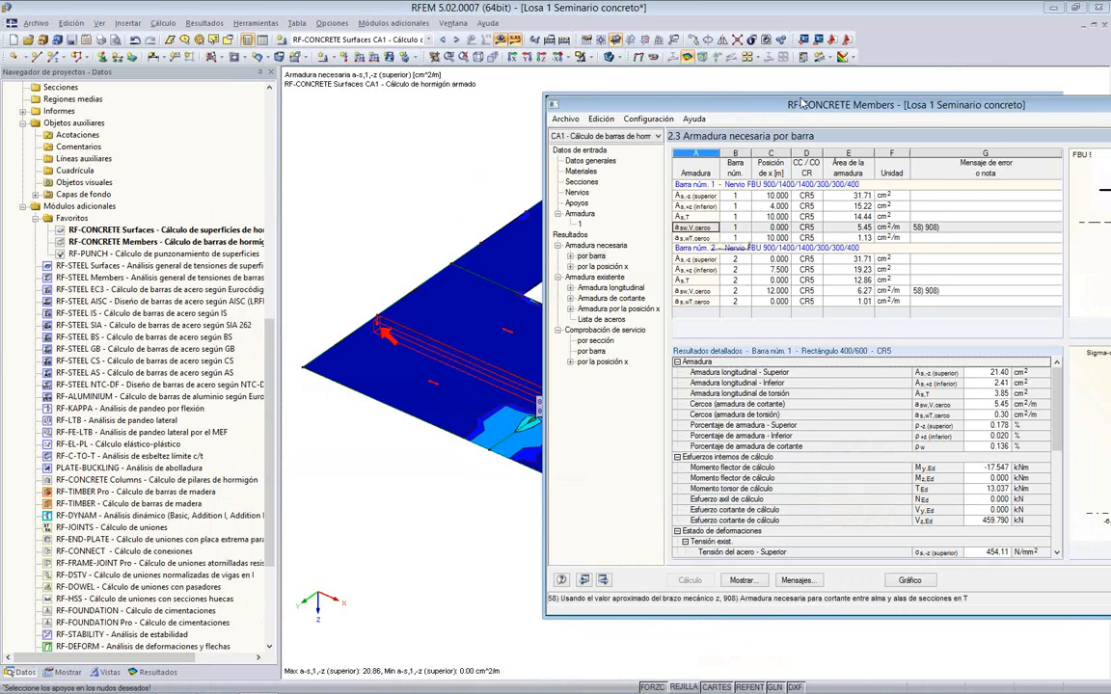
left_click_drag(801, 104, 754, 108)
left_click(666, 243)
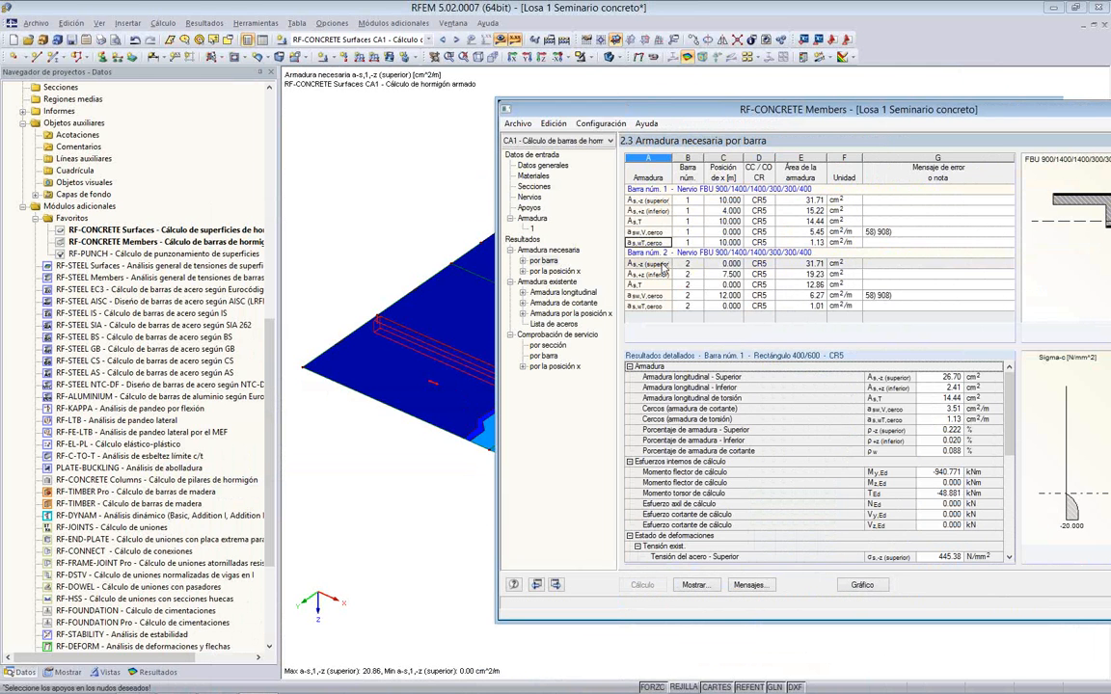
left_click(664, 275)
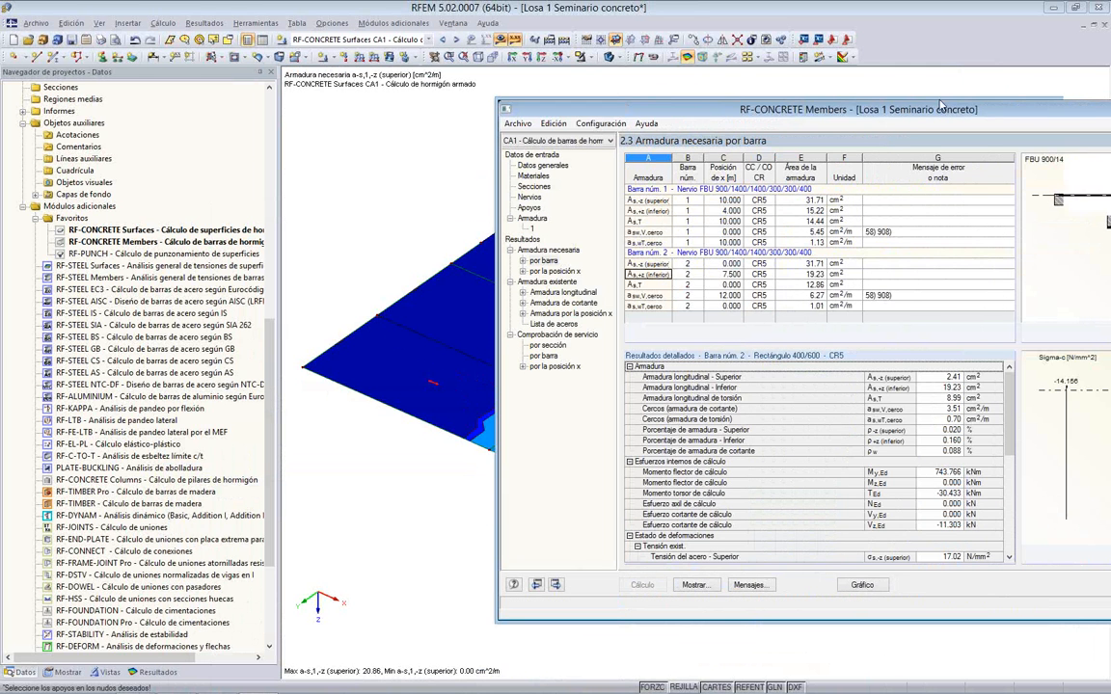
left_click_drag(603, 109, 630, 98)
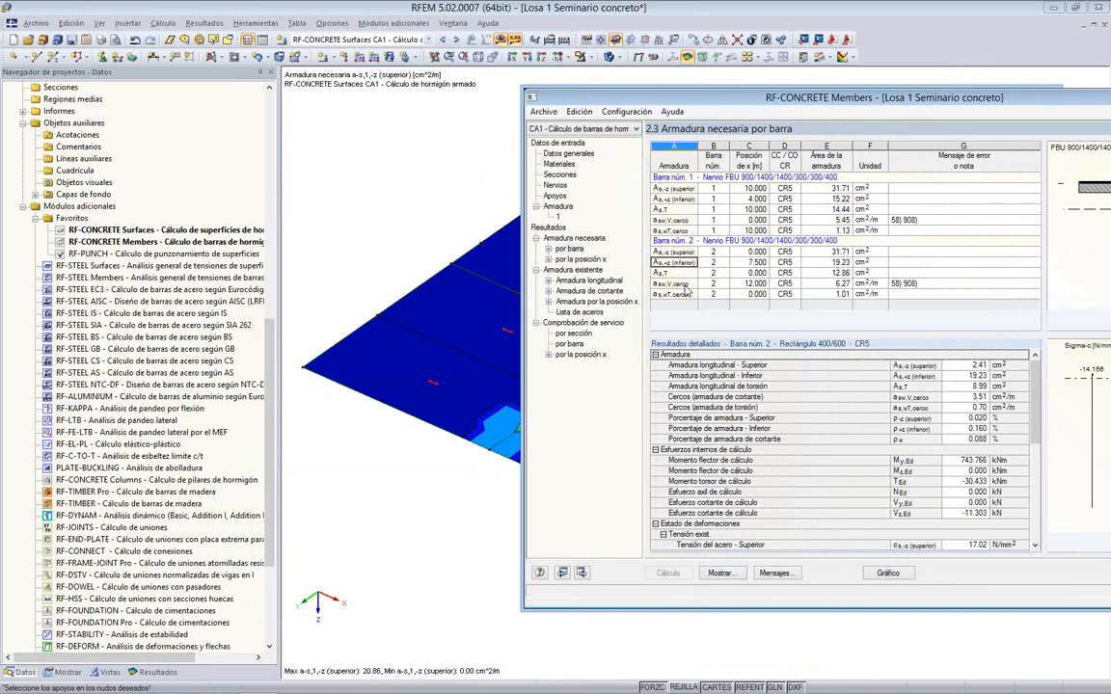
left_click(675, 273)
left_click(682, 295)
left_click_drag(725, 102, 477, 82)
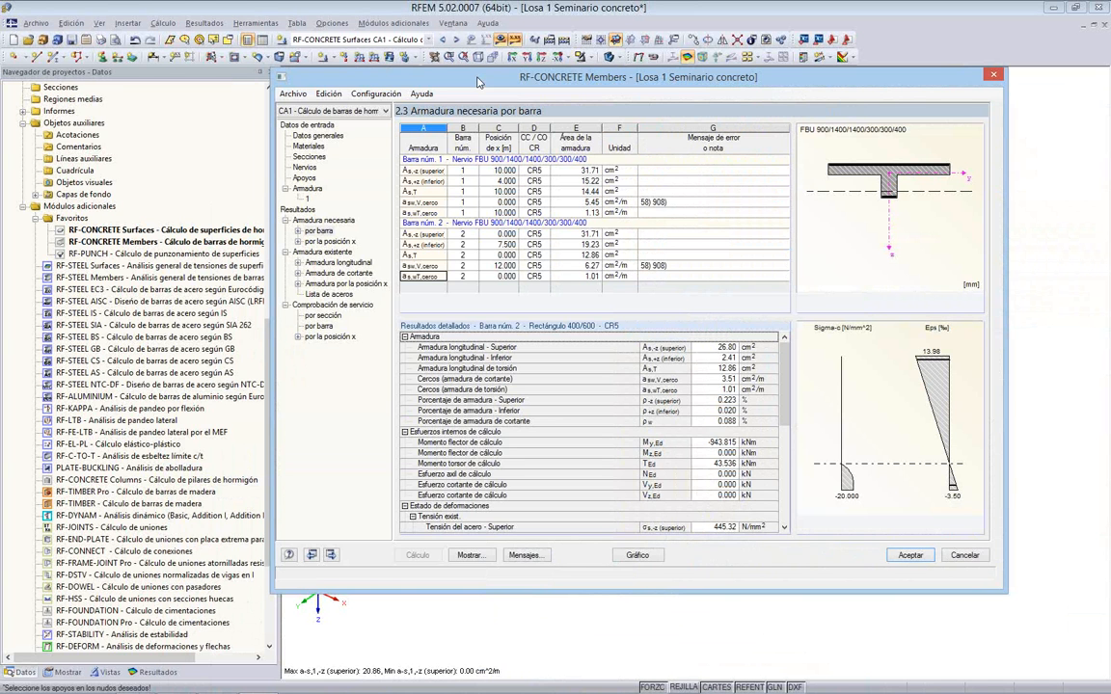
Step: Examine the existing longitudinal reinforcement, comparing the top and bottom bar positions of both members in the model
left_click(340, 261)
left_click_drag(453, 77, 834, 106)
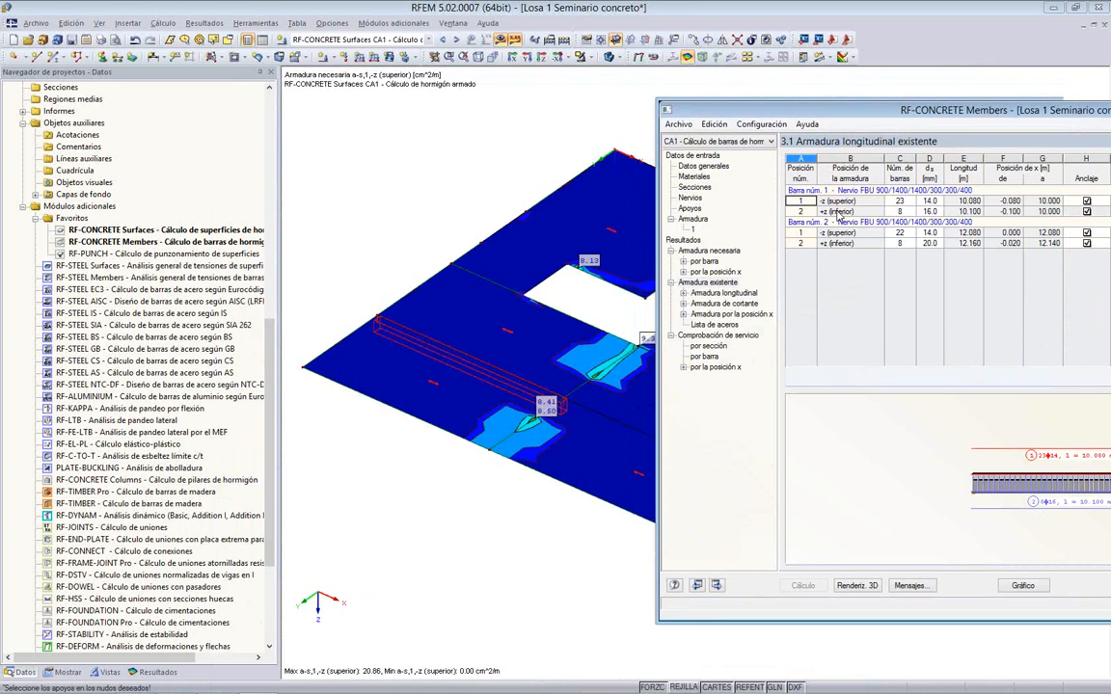
left_click(849, 243)
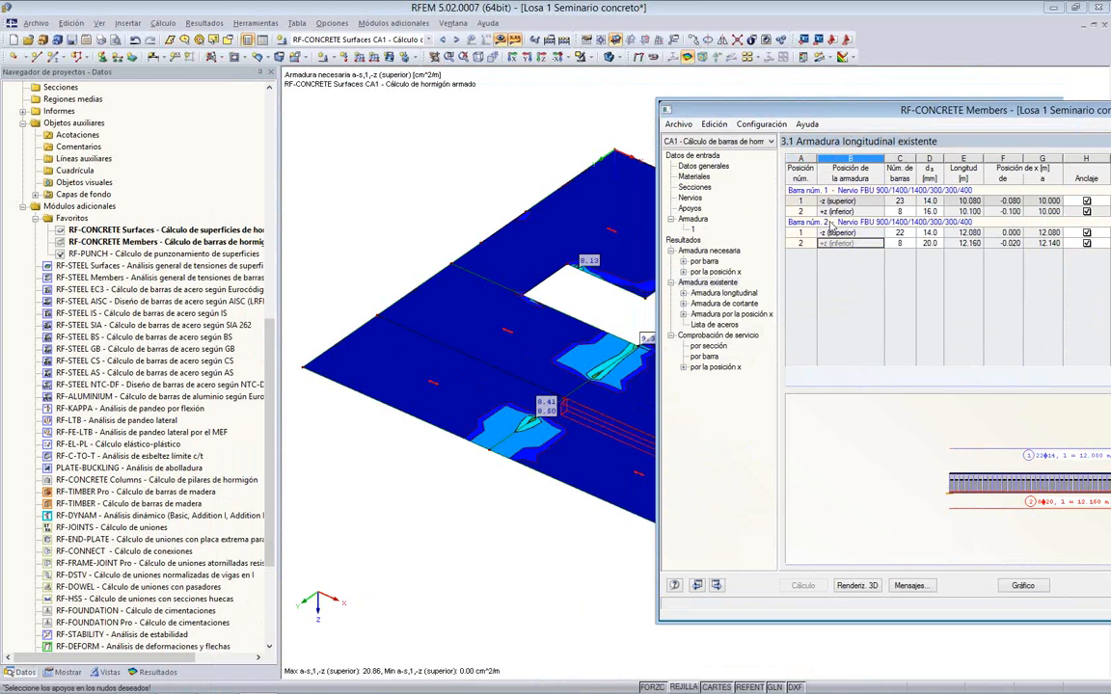
left_click(839, 201)
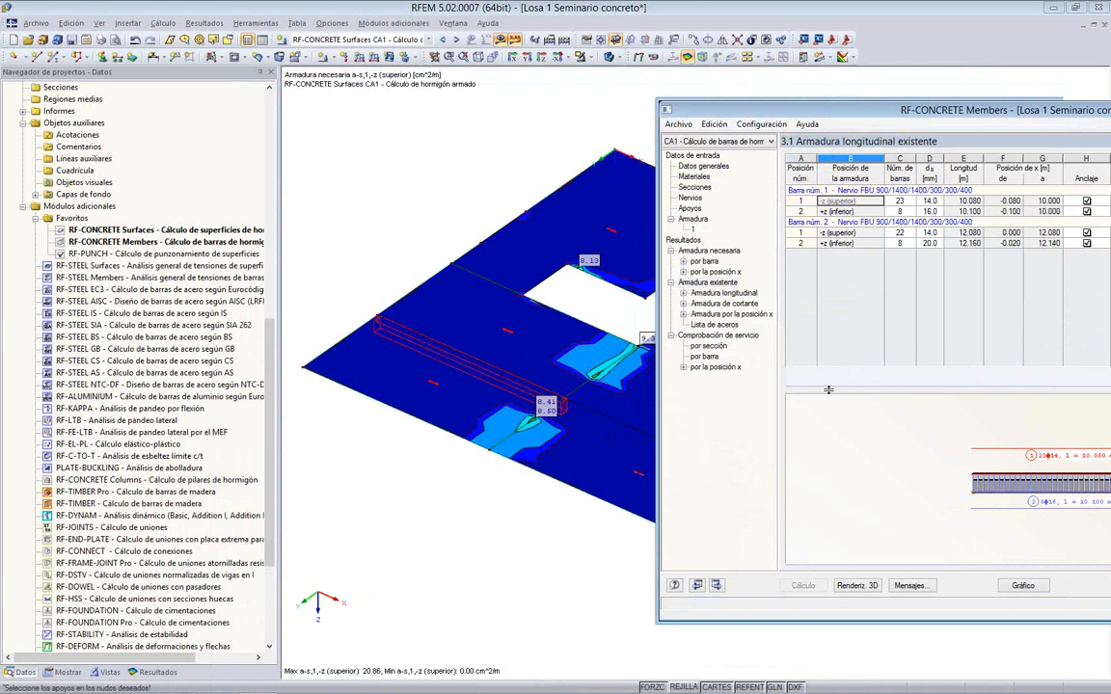
Step: Render member 1's reinforcement in 3D, inspect it up close, and add the image with heading "Armadura" to printout report INF1
left_click(866, 592)
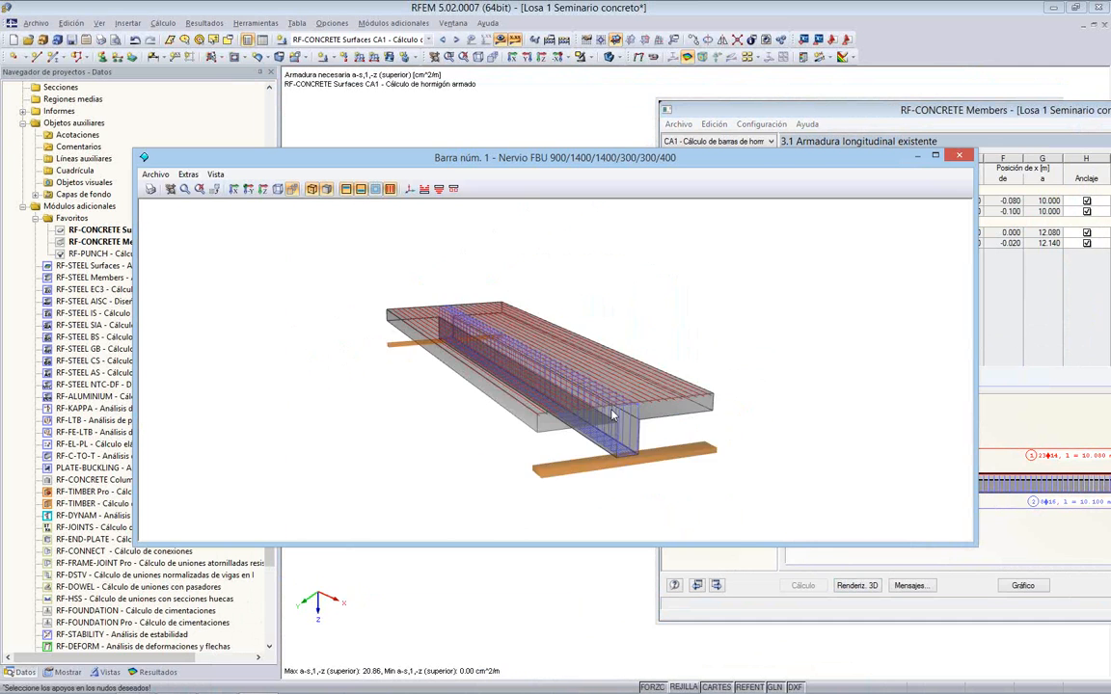
scroll(612, 410, "up", 3)
middle_click_drag(576, 365, 555, 315, "ctrl")
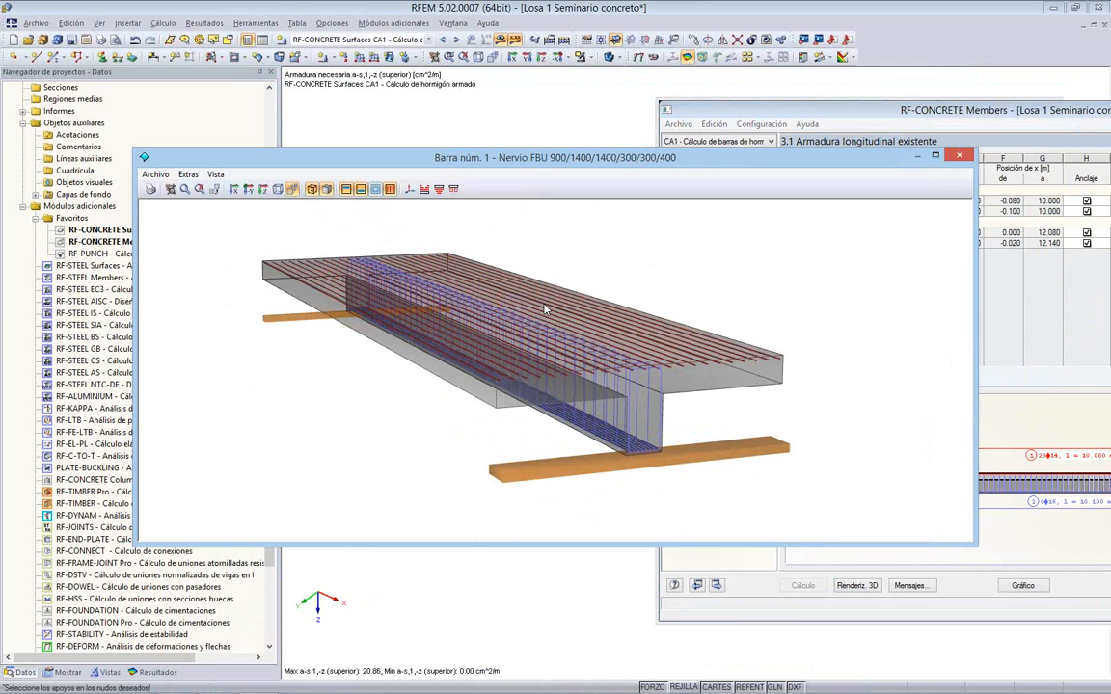
left_click(152, 189)
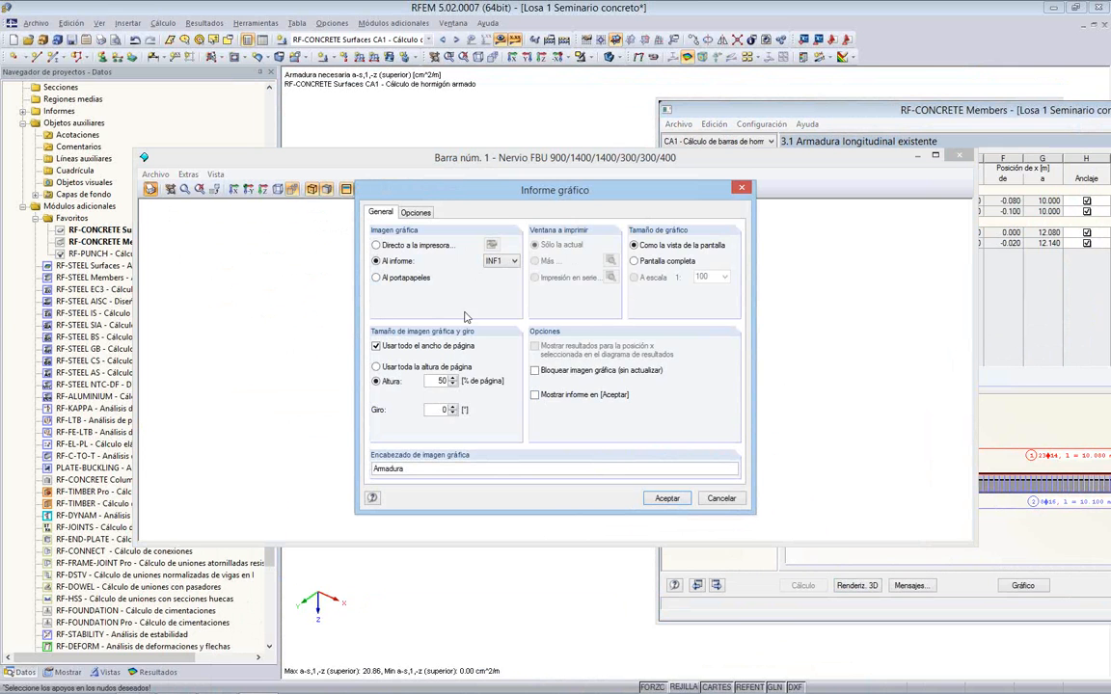
left_click(666, 499)
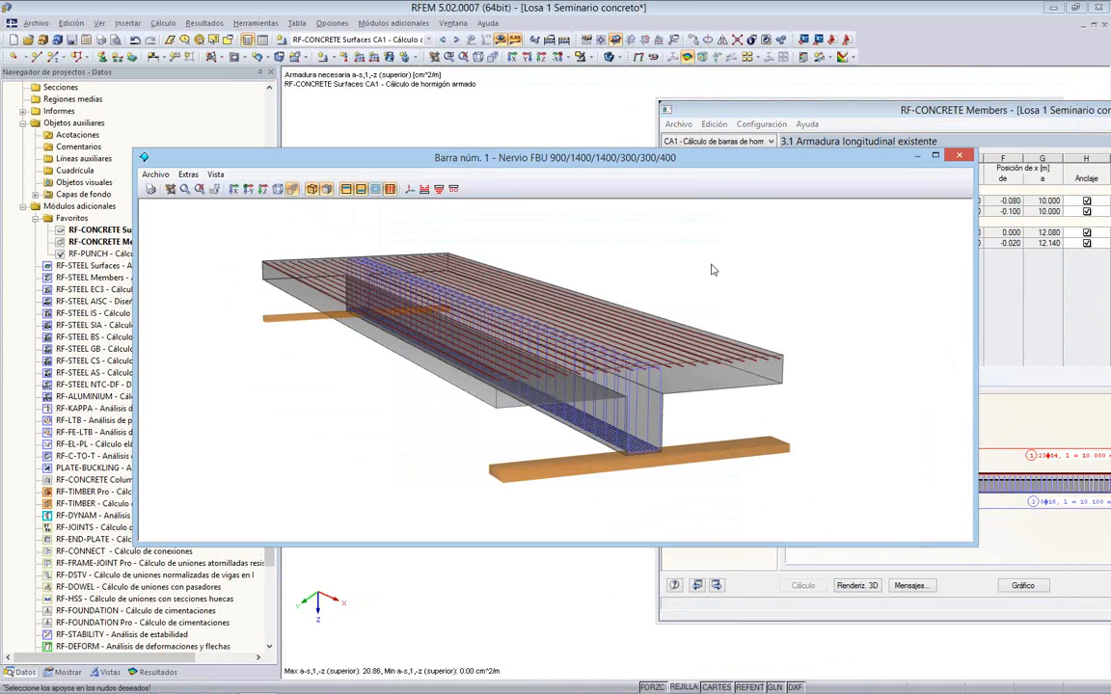
left_click(958, 157)
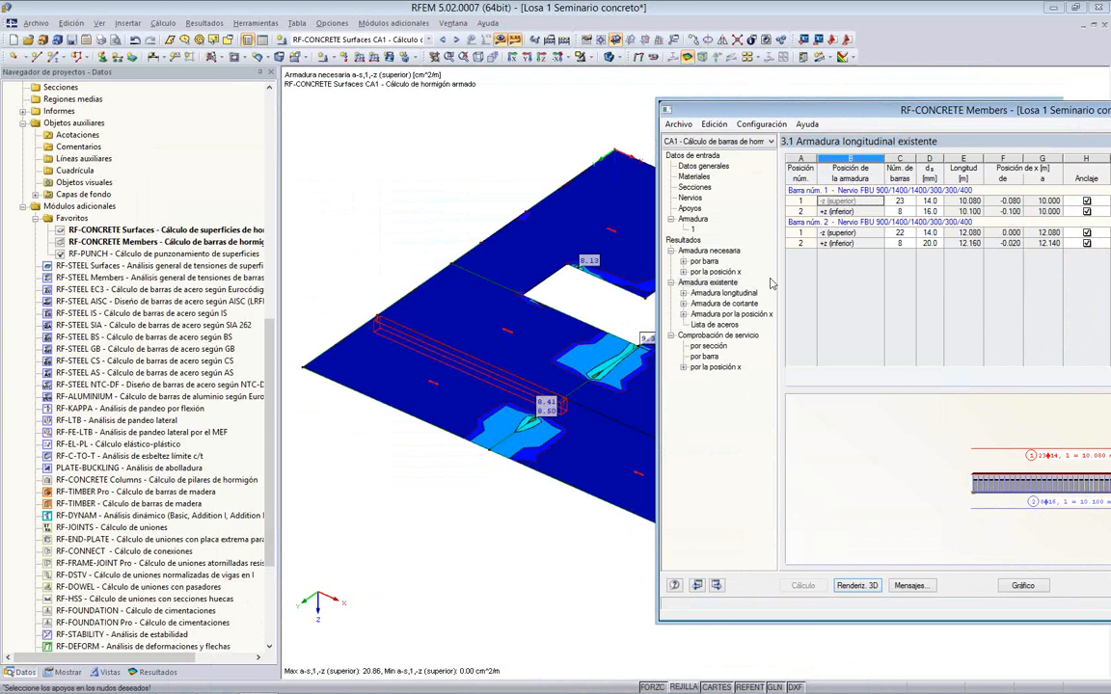
Step: Examine the existing shear reinforcement of members 1 and 2, including stirrup spacing and dimensions
left_click(724, 303)
left_click_drag(666, 111, 302, 94)
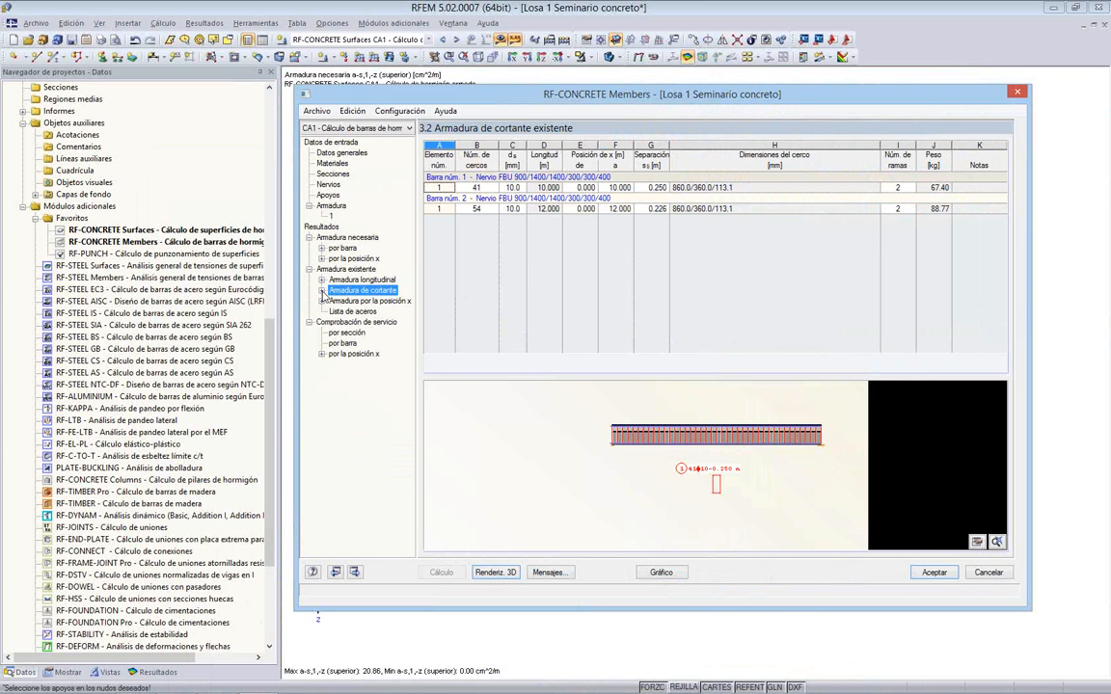
left_click(357, 311)
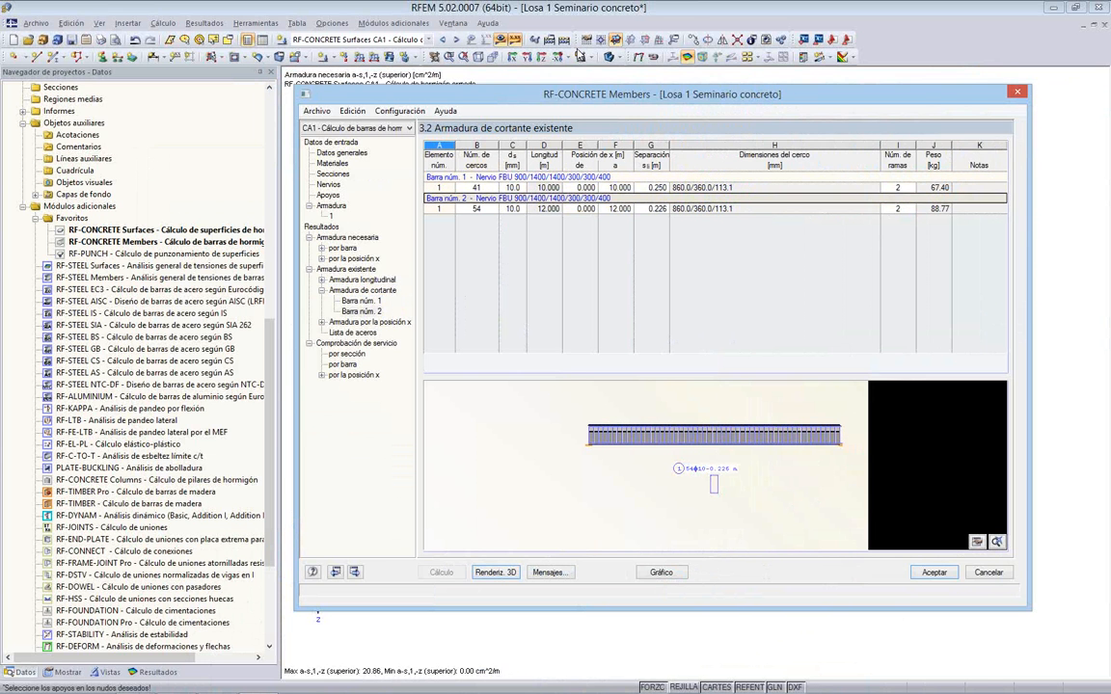
left_click_drag(570, 93, 661, 70)
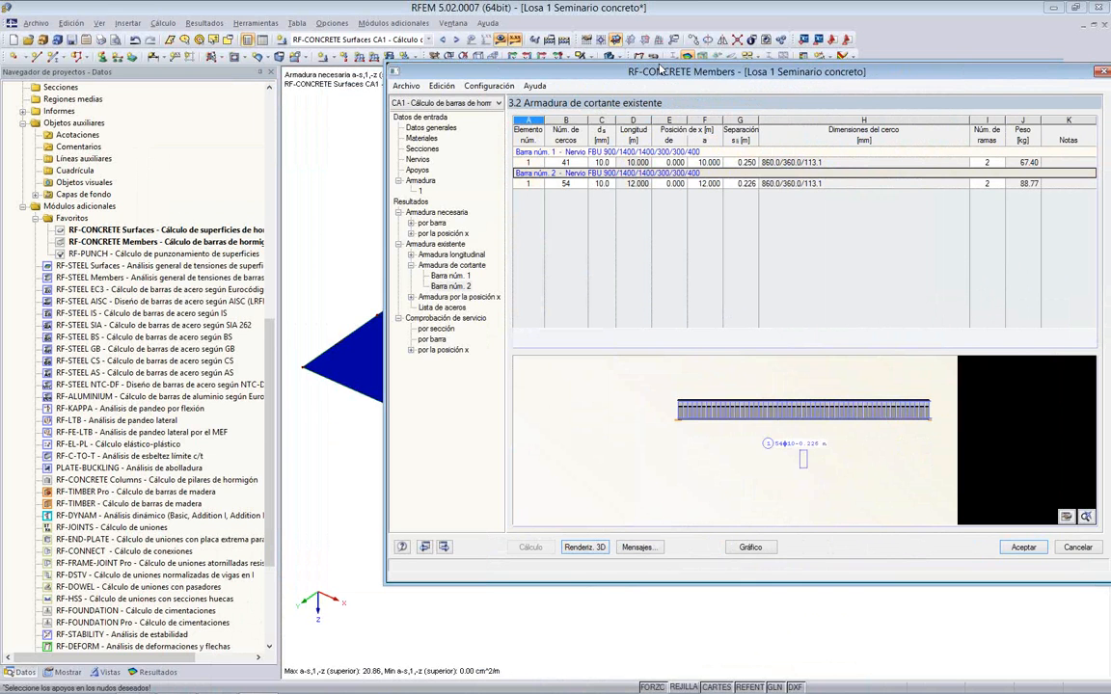
left_click_drag(662, 70, 640, 76)
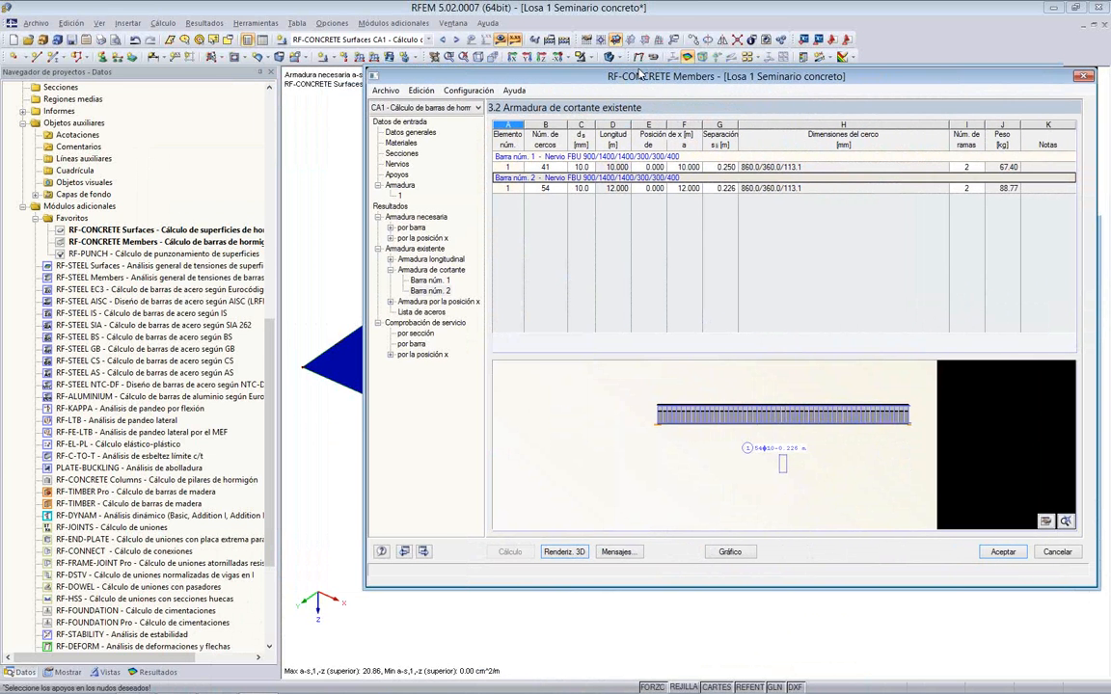
Step: Review the existing reinforcement by x-position and view member 2's reinforcement in a 3D rendering
left_click(448, 302)
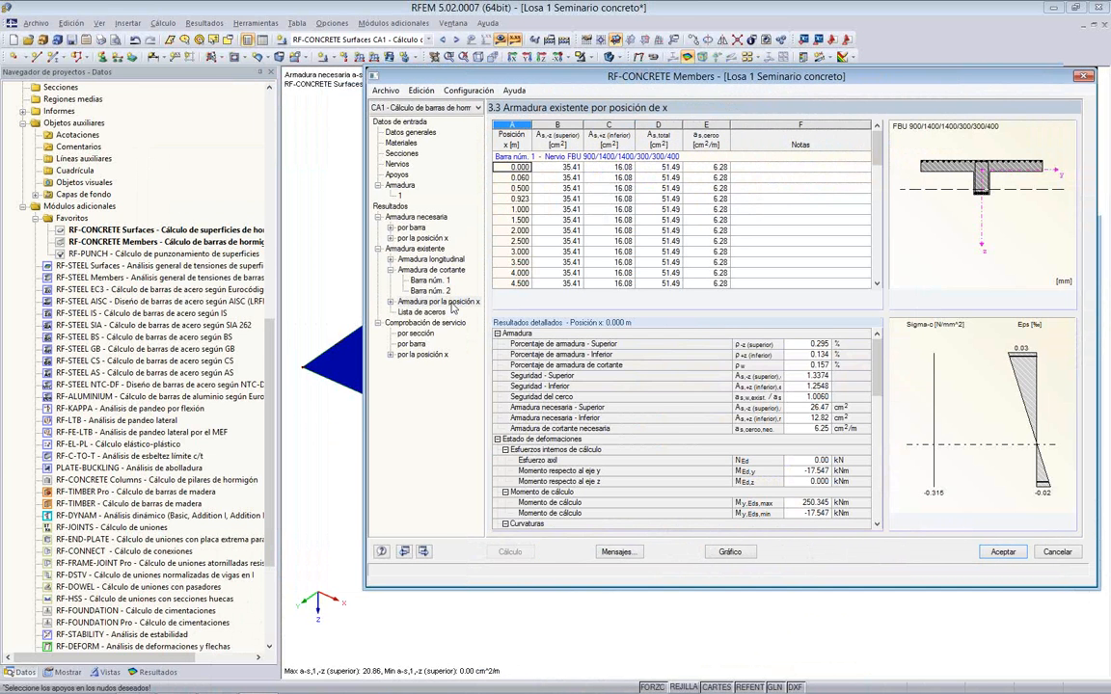
left_click(429, 324)
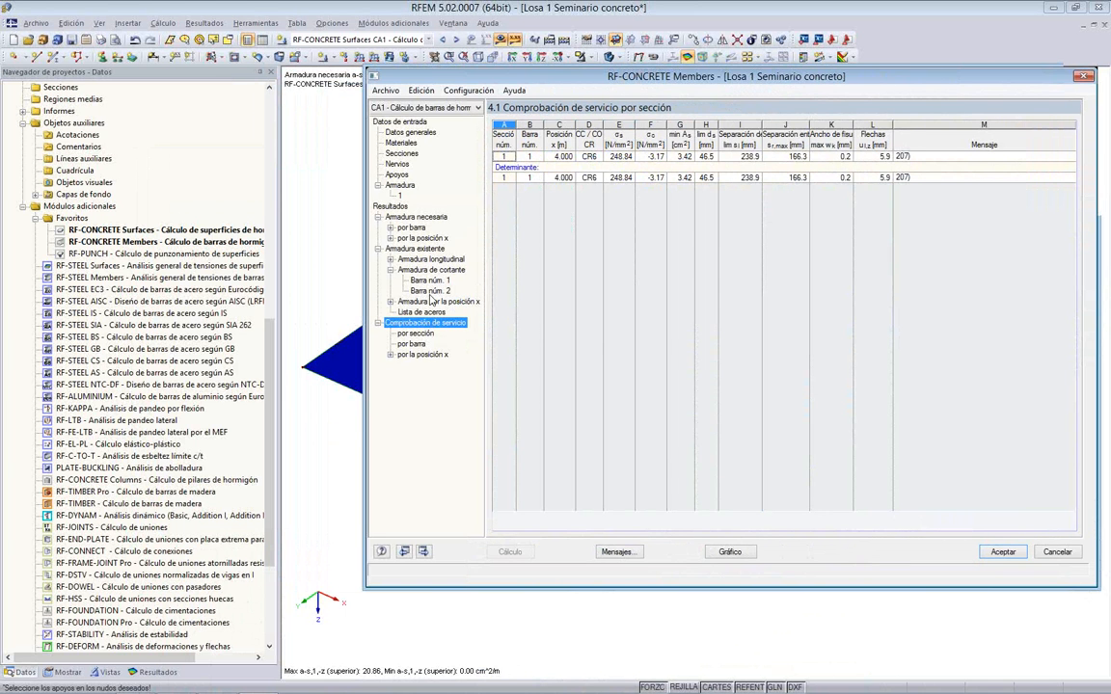
left_click(435, 279)
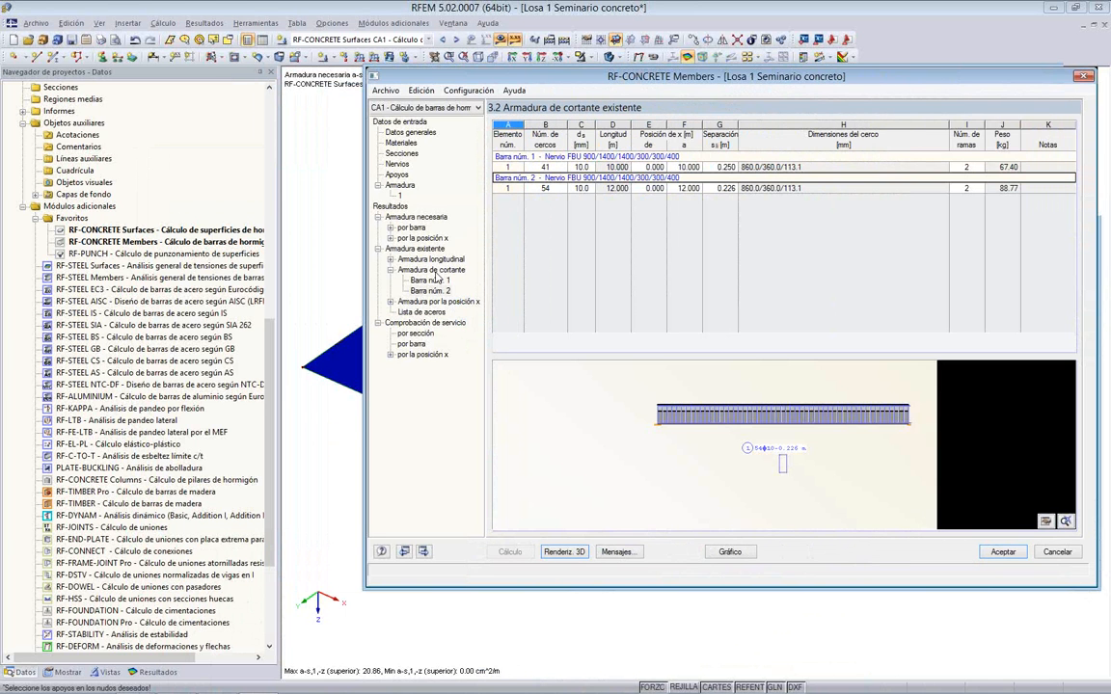
left_click(565, 552)
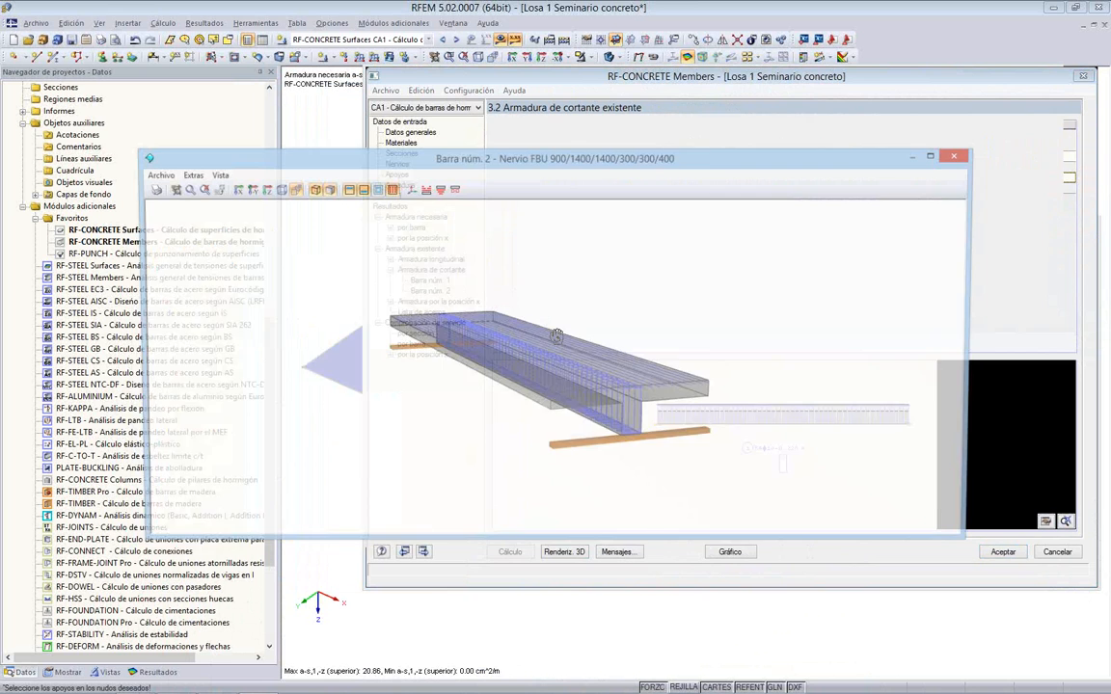
left_click(965, 157)
Step: Examine the serviceability check by cross-section, widening the crack width column to read its heading and governing value
left_click(429, 323)
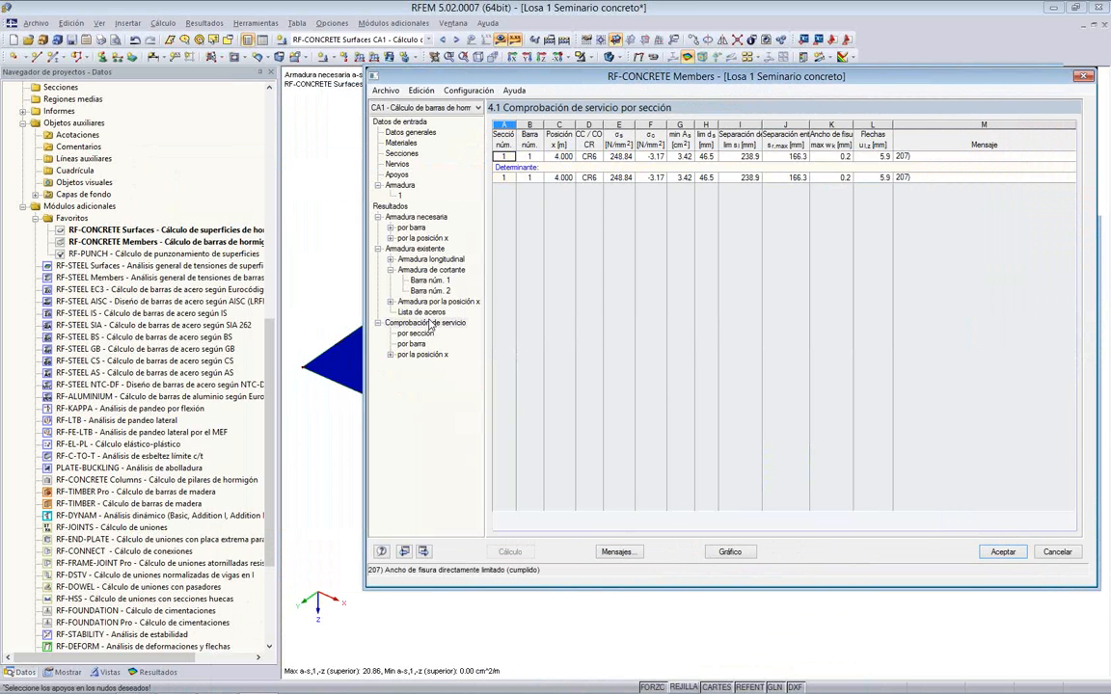
left_click(428, 323)
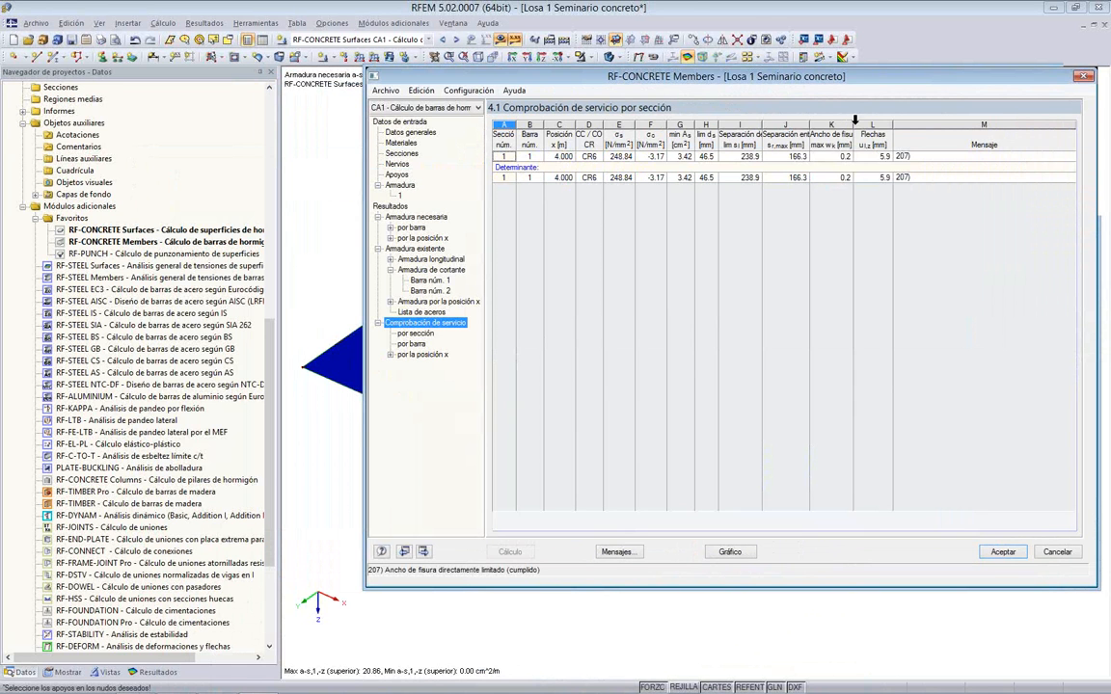
left_click(868, 125)
left_click_drag(855, 124, 869, 125)
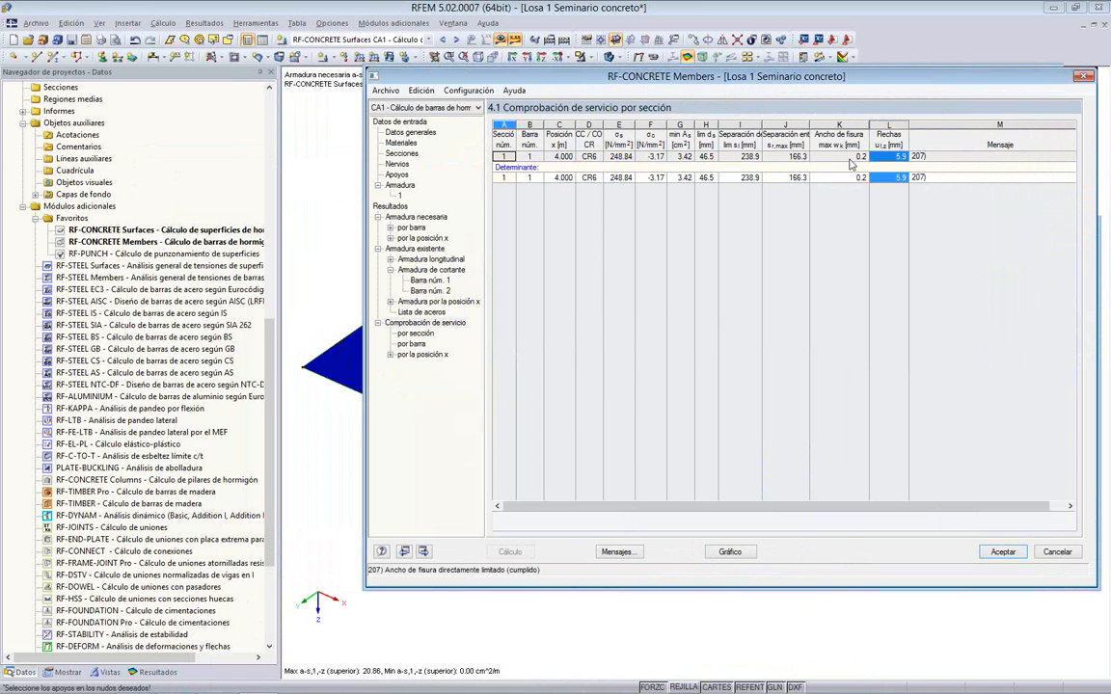
left_click(846, 179)
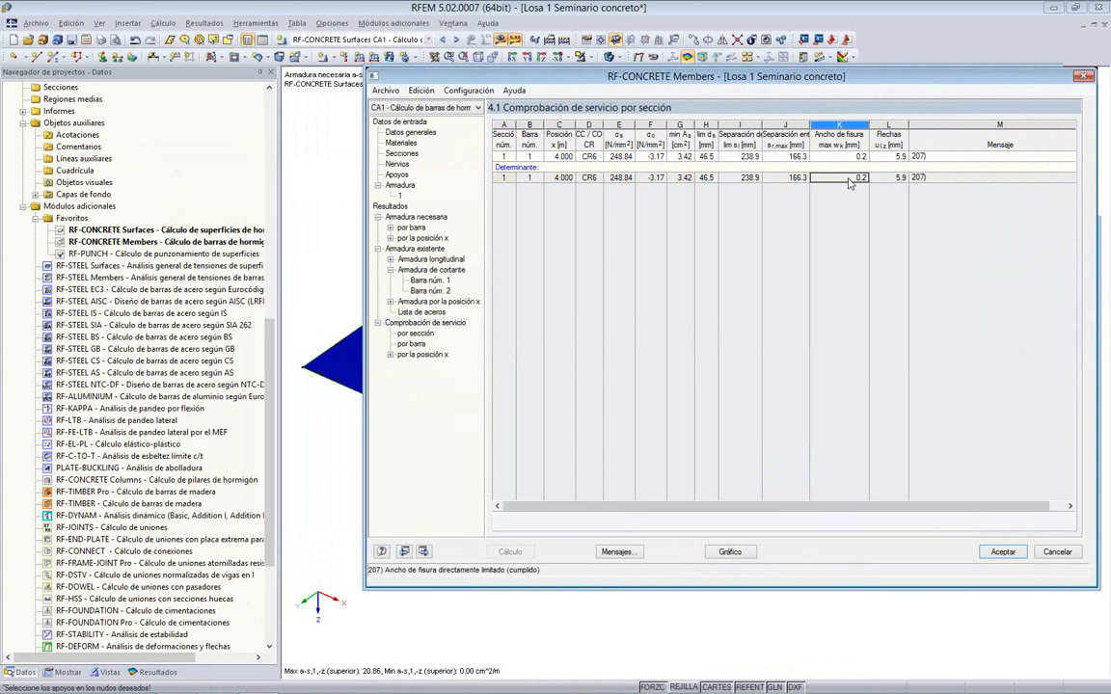
Step: Display the required top and bottom longitudinal reinforcement diagrams graphically on the rib, with the model shown as wireframe
left_click(728, 553)
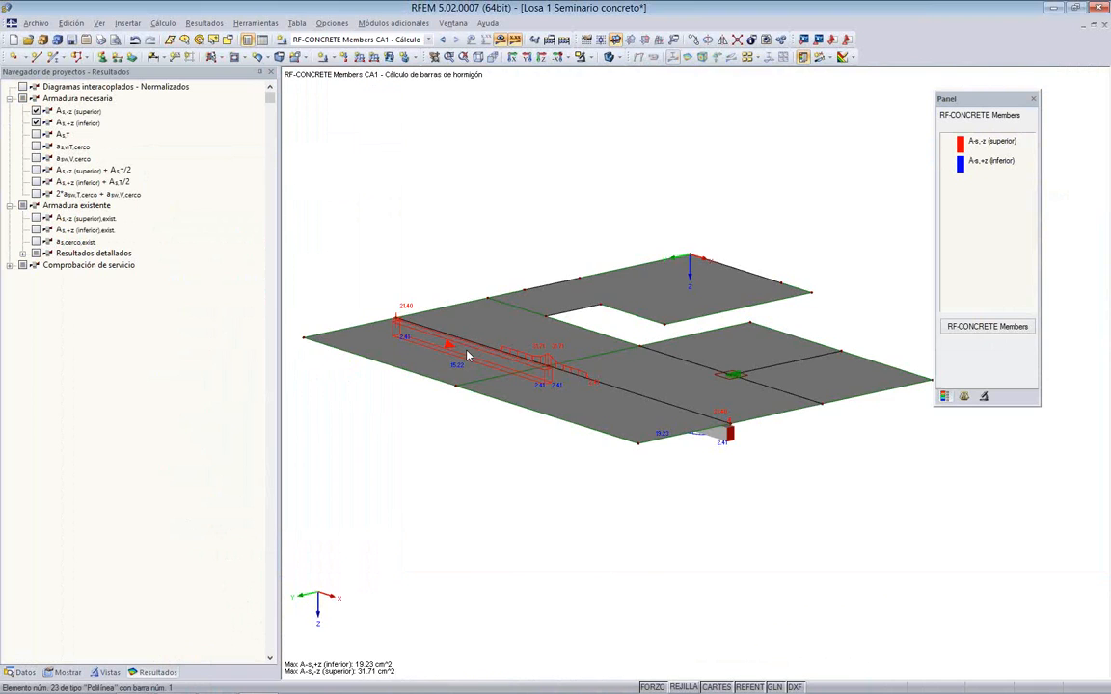
left_click(610, 58)
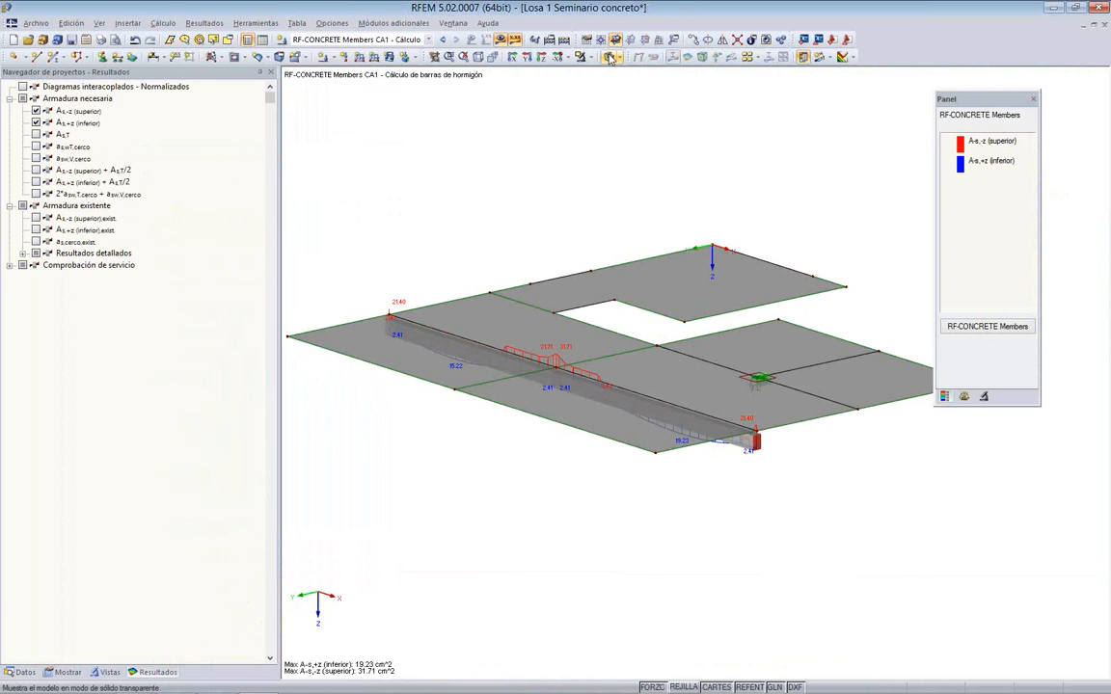
middle_click_drag(572, 278, 593, 232, "ctrl")
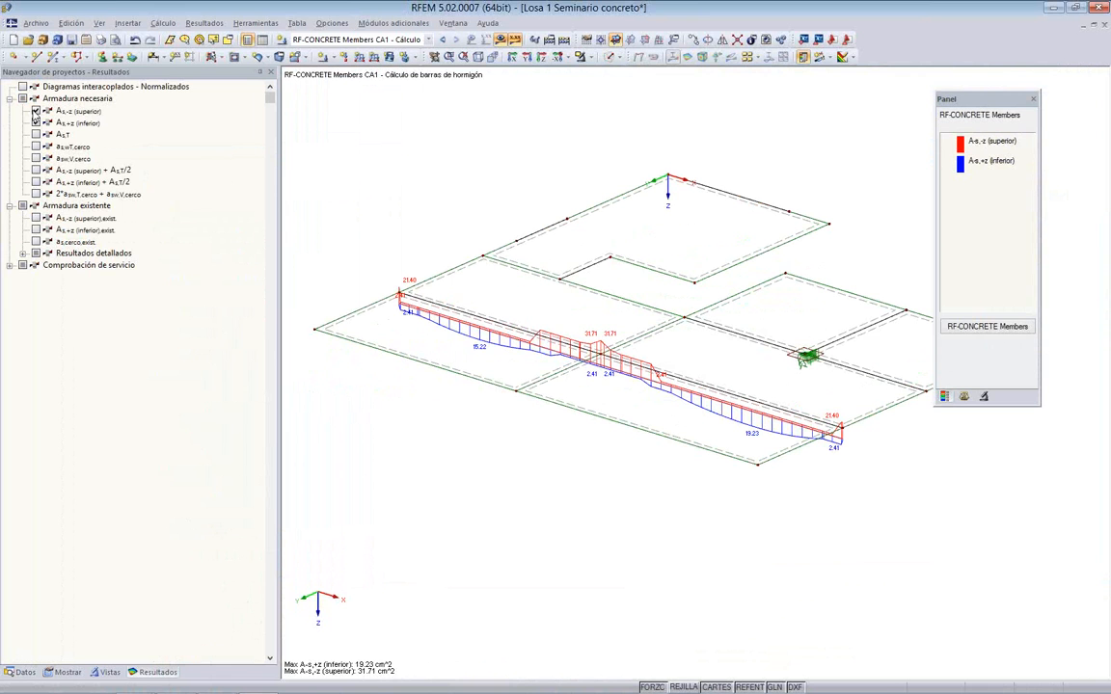
left_click(36, 123)
left_click(36, 123)
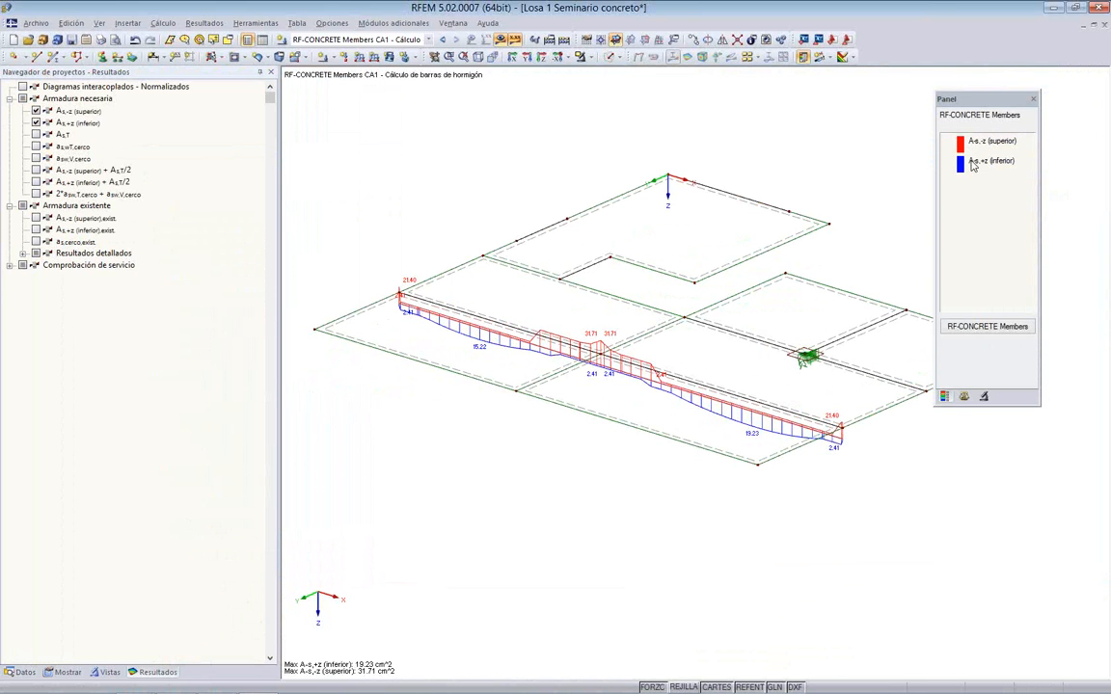
Step: Overlay the existing top and bottom longitudinal reinforcement on the required diagrams, compare them, and add the graphic to report INF1
left_click(36, 217)
left_click(36, 229)
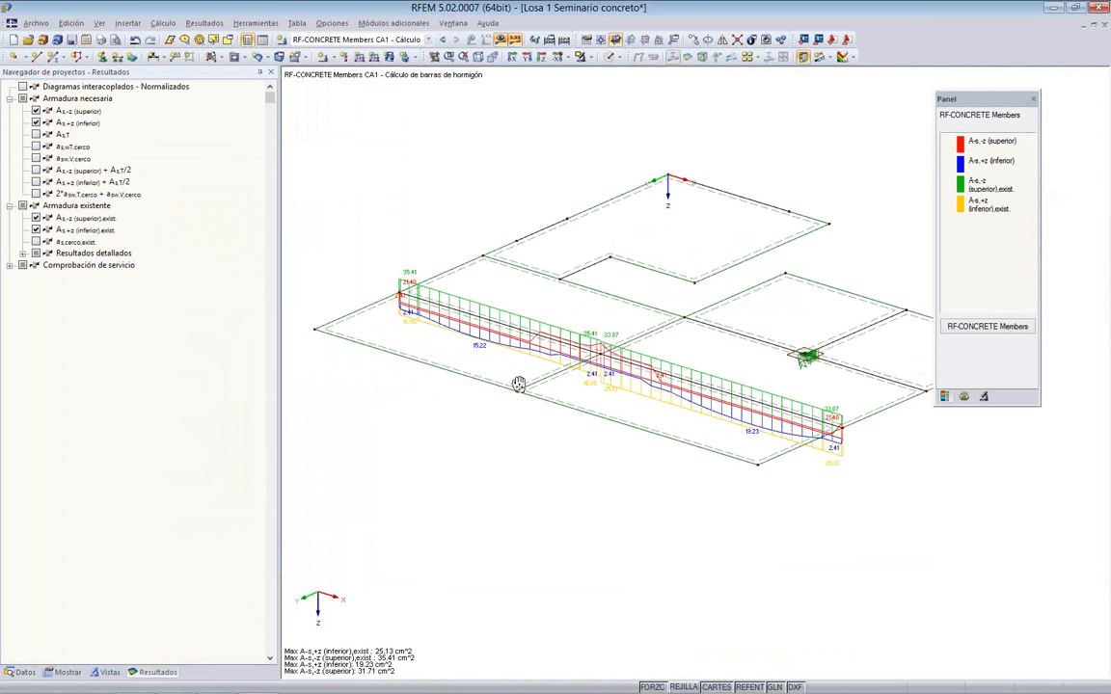
scroll(518, 384, "up", 3)
middle_click_drag(399, 308, 289, 241)
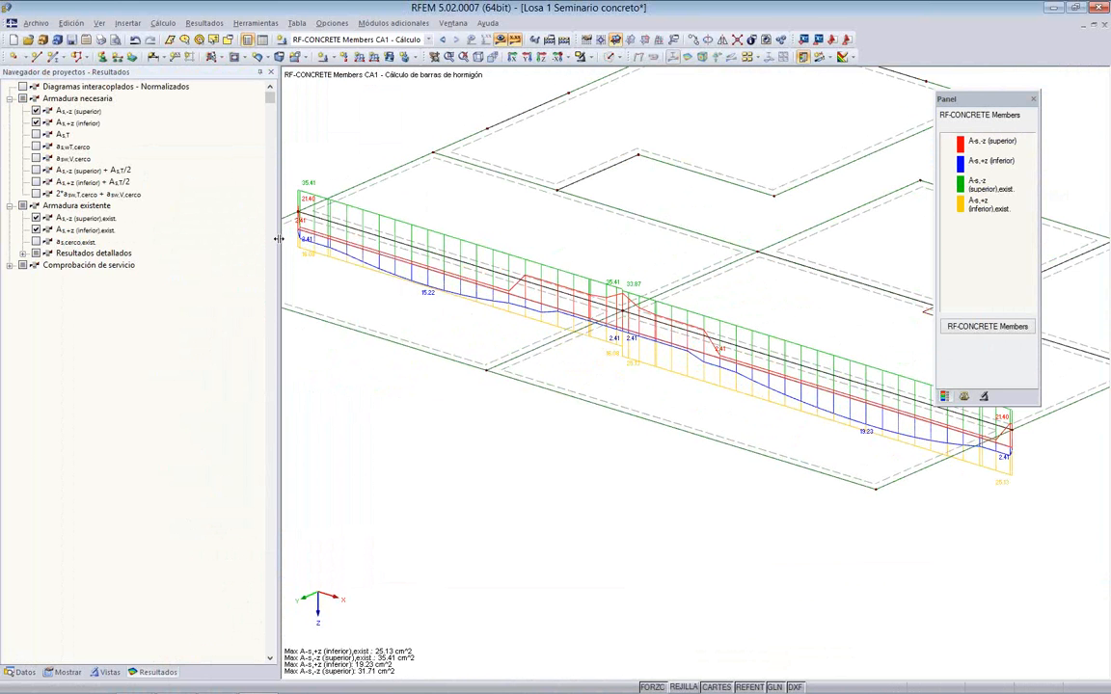
left_click_drag(278, 239, 206, 241)
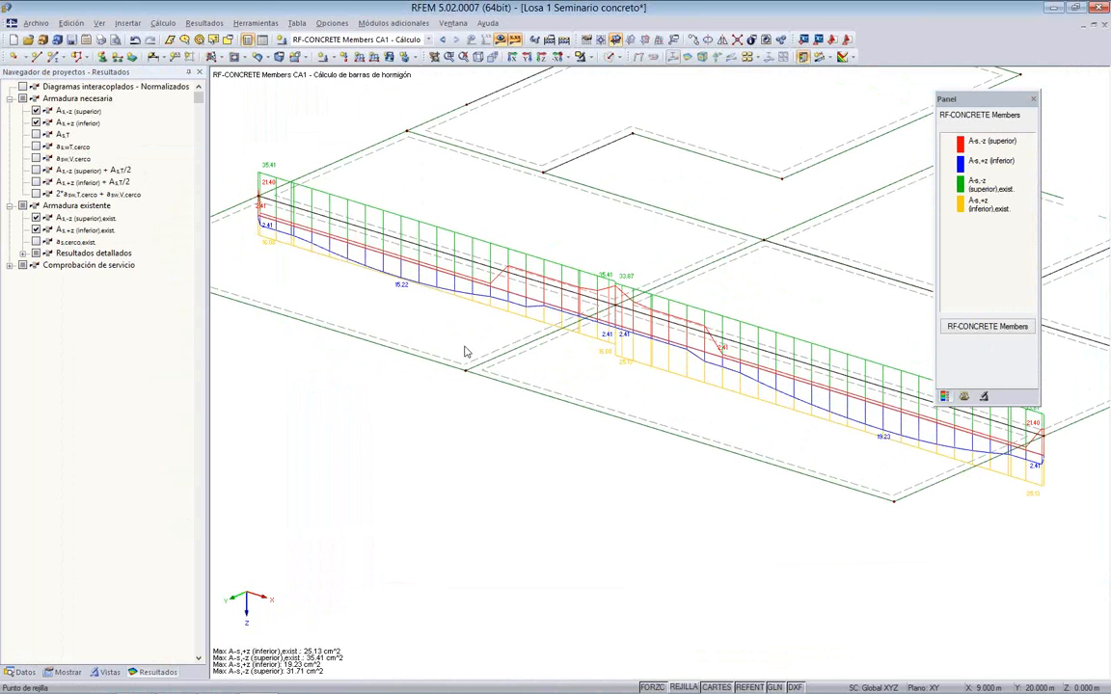
scroll(465, 351, "down", 1)
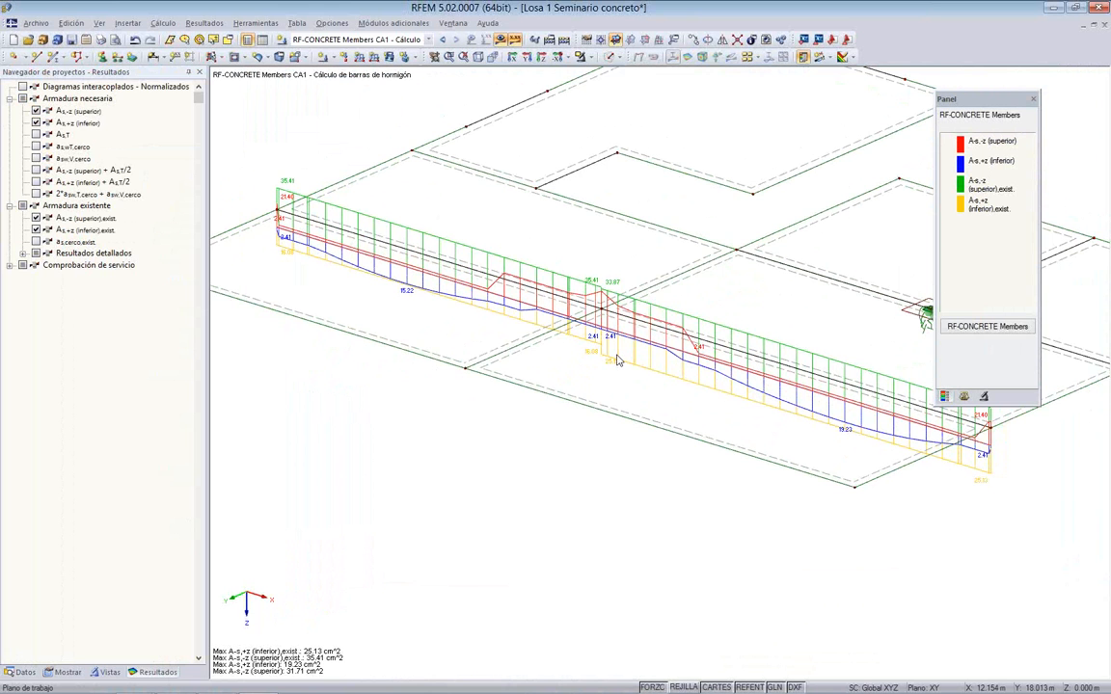
scroll(602, 328, "down", 1)
scroll(584, 272, "down", 1)
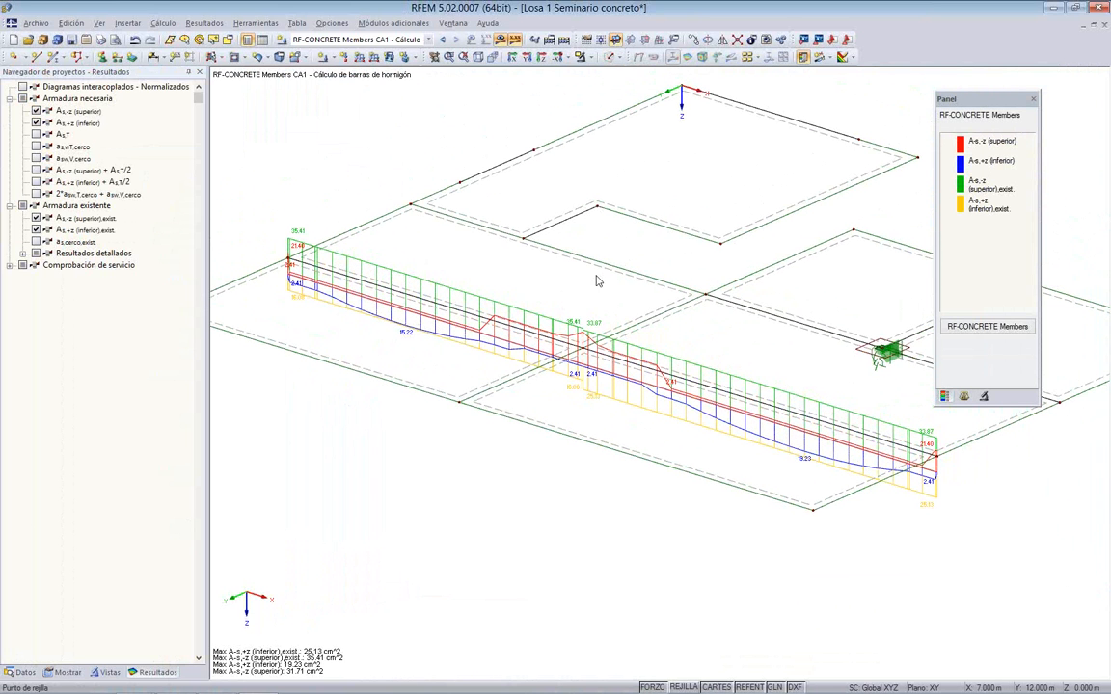
left_click(92, 40)
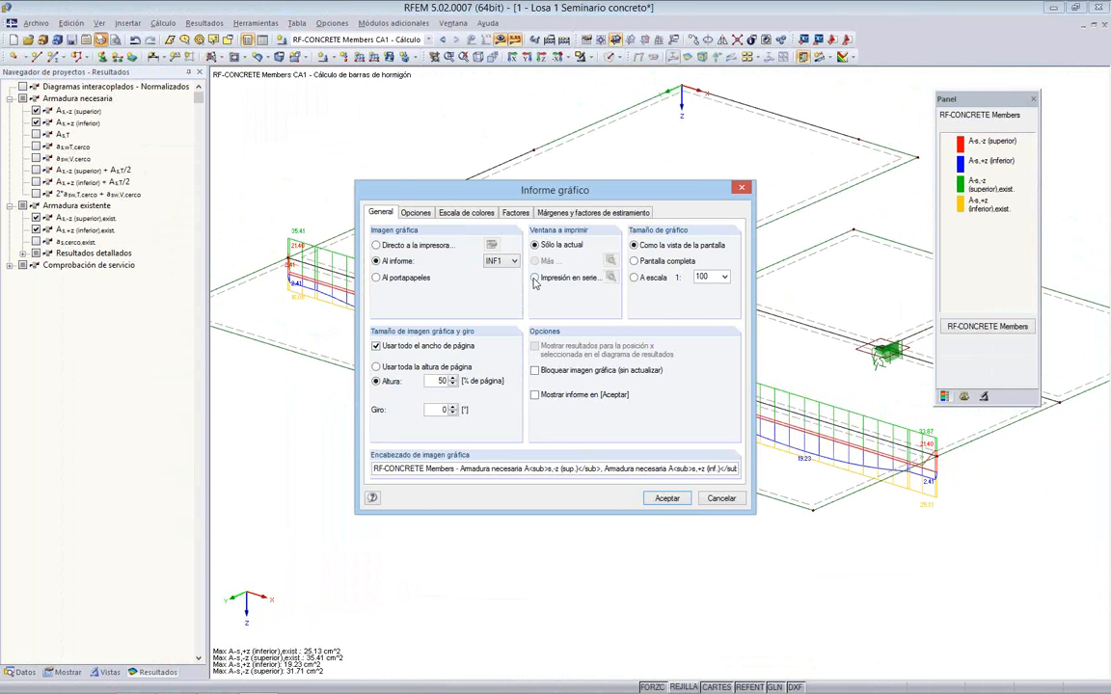
left_click(655, 502)
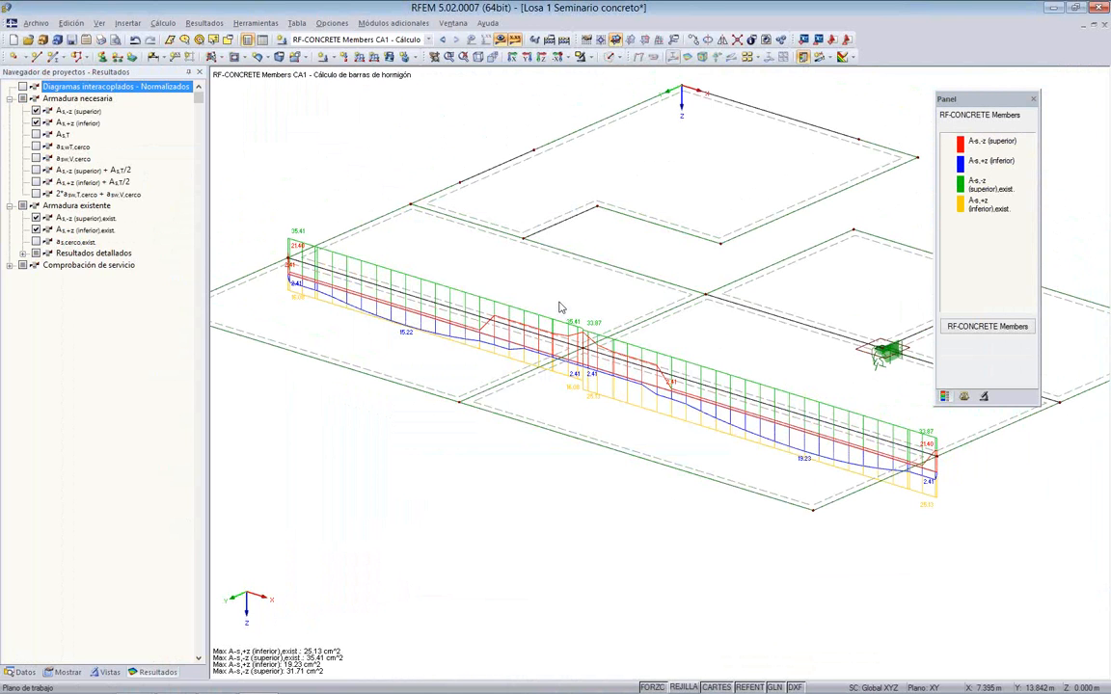
Step: Display the serviceability steel stress σs along the rib and hide all required and existing longitudinal reinforcement diagrams
left_click(9, 264)
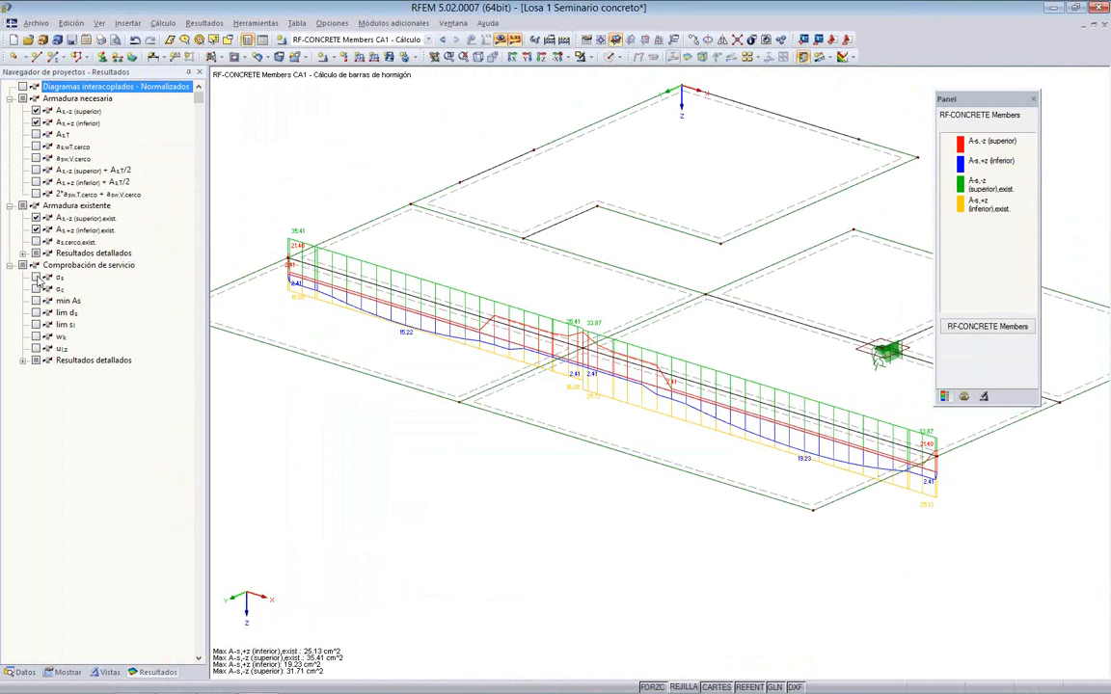
left_click(36, 277)
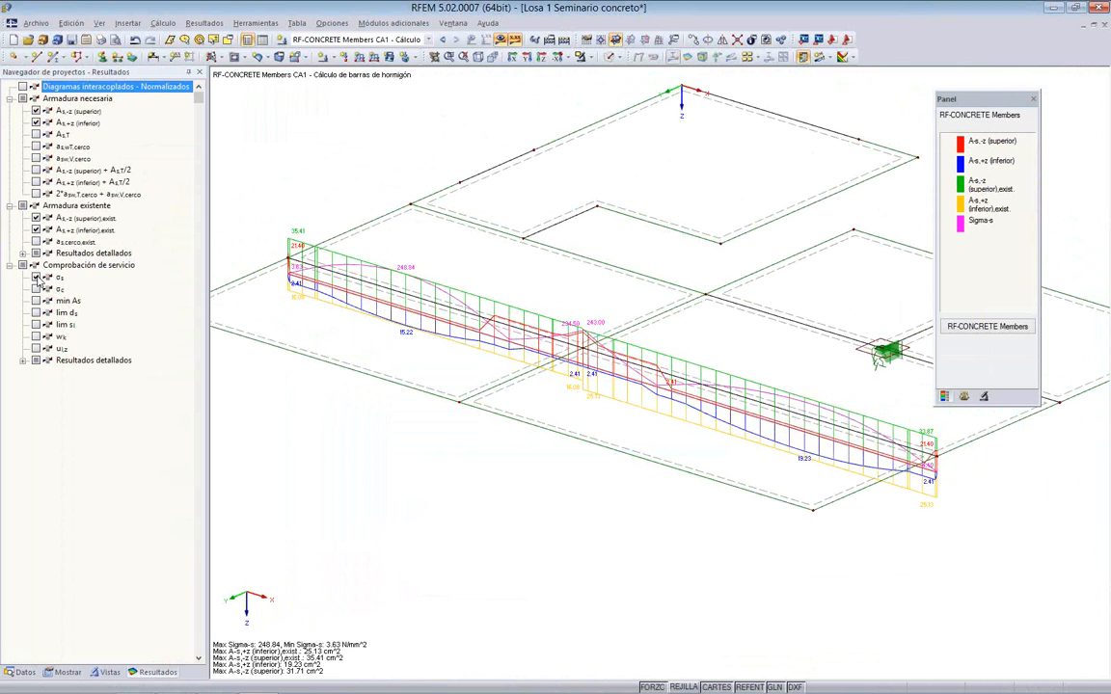
left_click(36, 123)
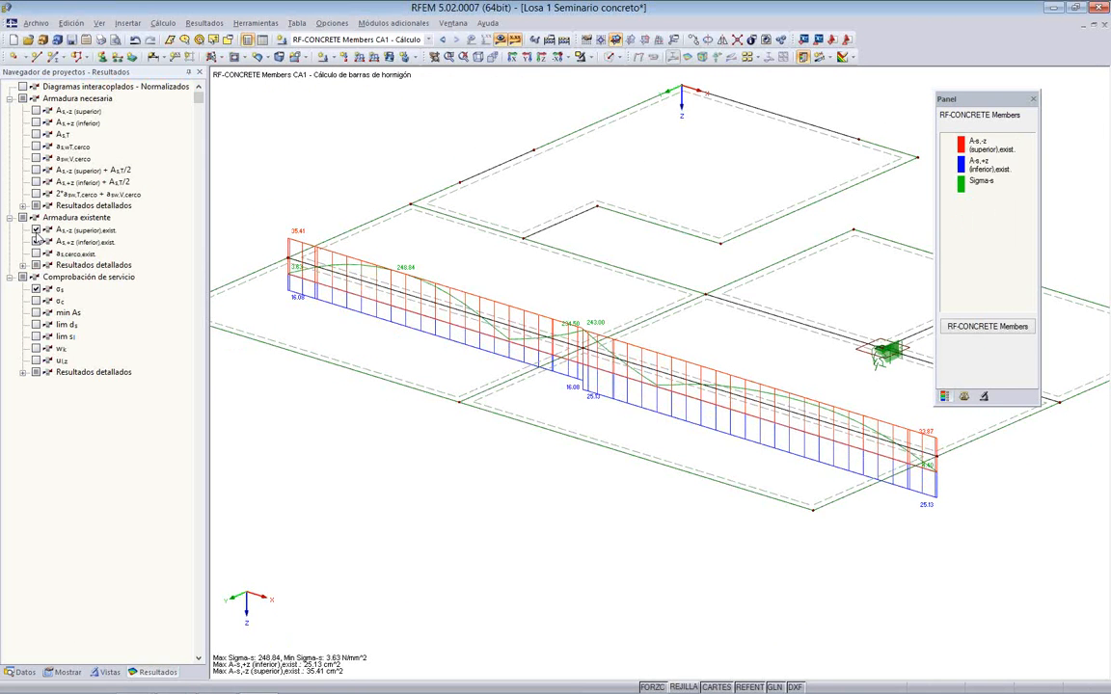
left_click(35, 229)
left_click(36, 241)
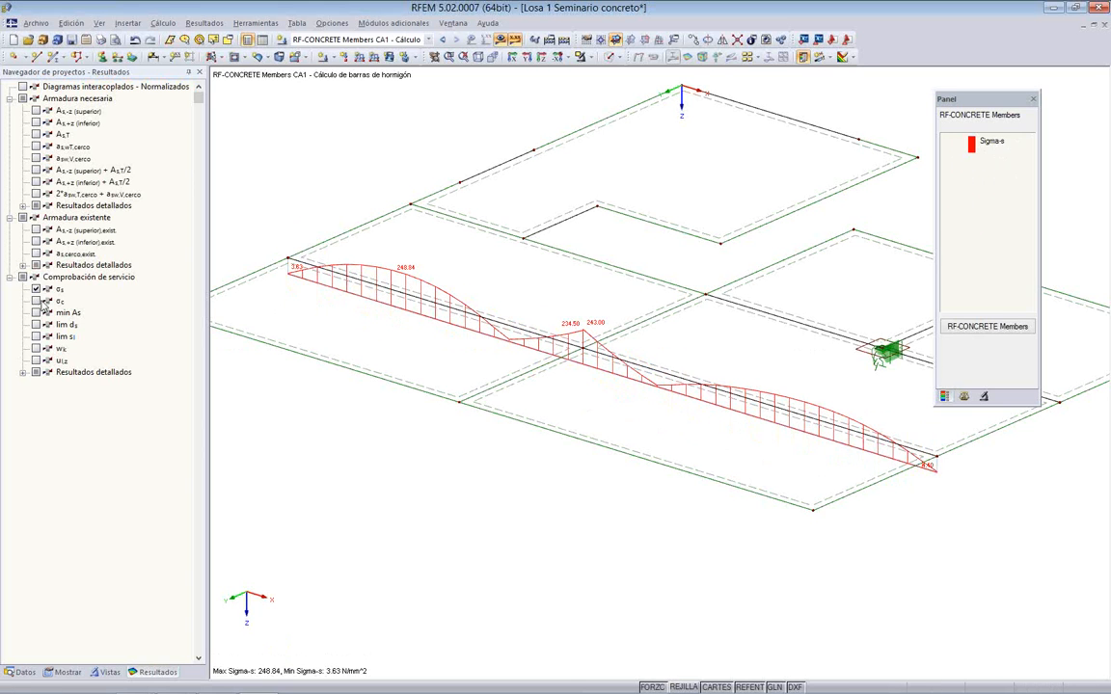
Step: Add the concrete stress σc diagram to the steel stress display and send the current graphic to report INF1
left_click(36, 301)
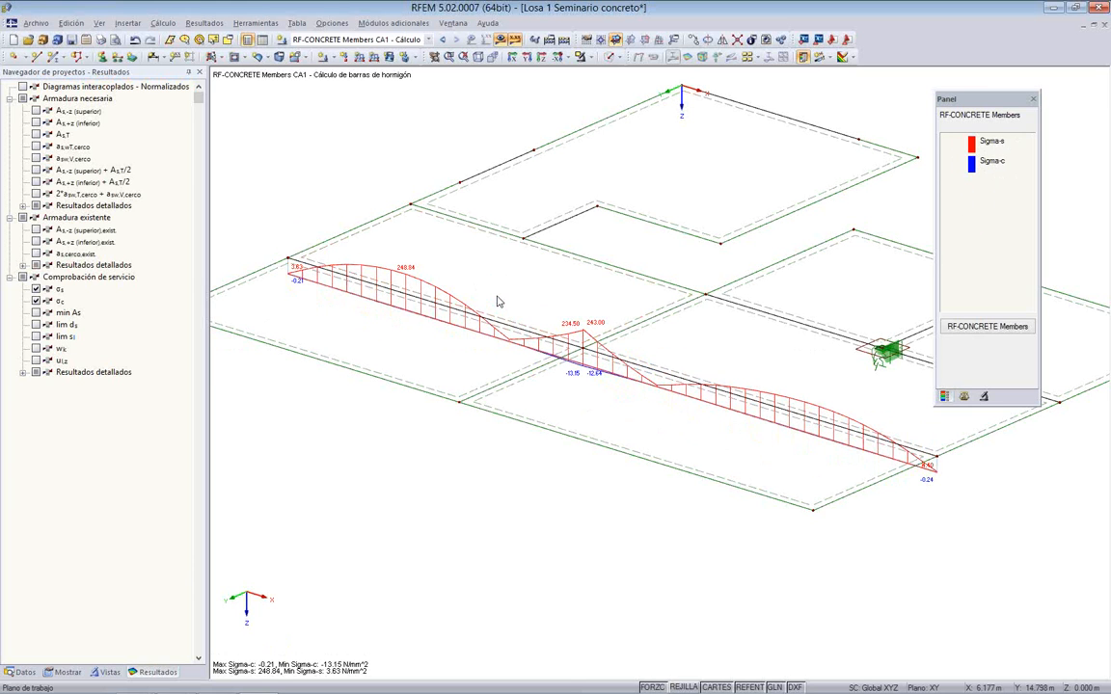
left_click(100, 40)
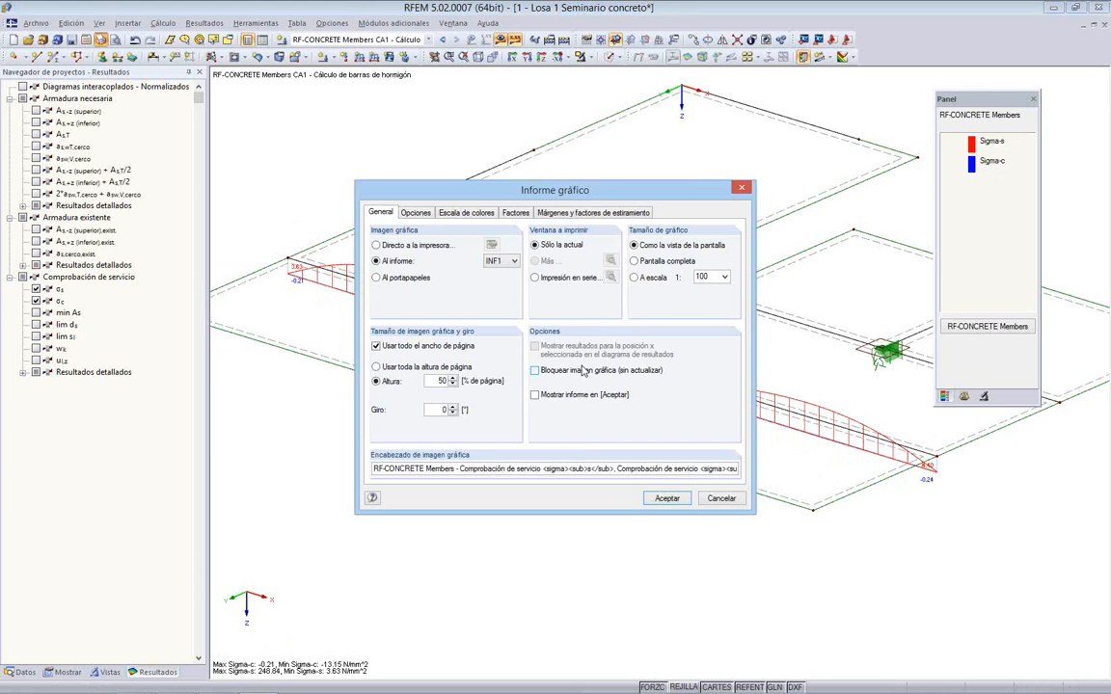
left_click(666, 498)
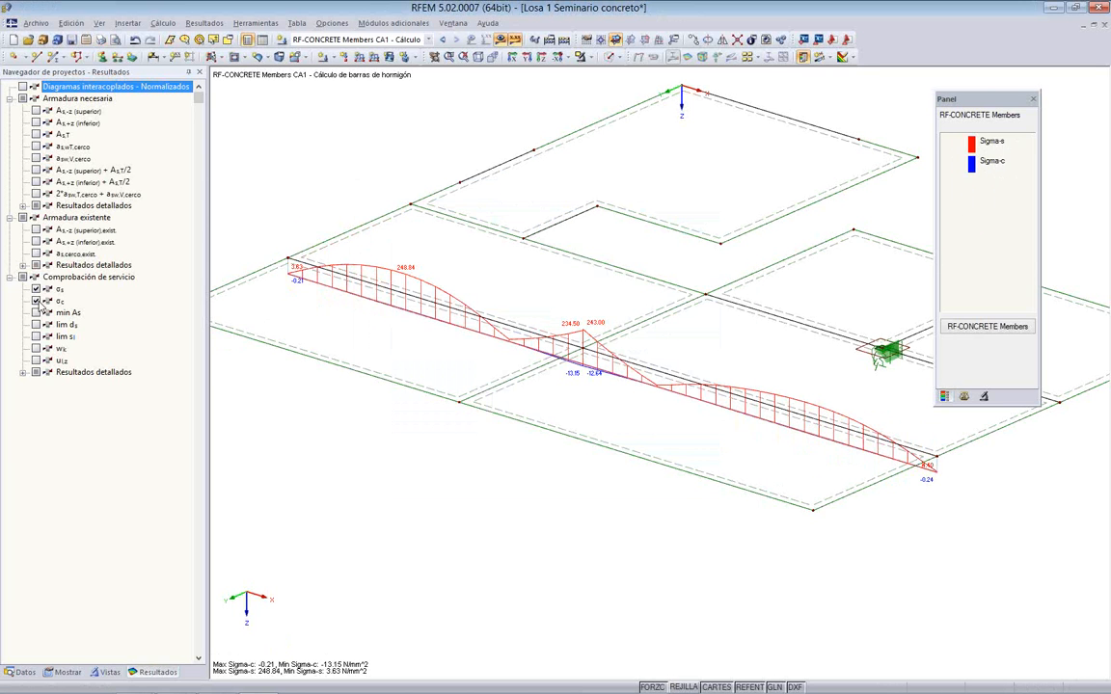
Step: Replace the stress diagrams on the rib with crack width wk and deformation ul,z, and add the graphic to report INF1
left_click(36, 289)
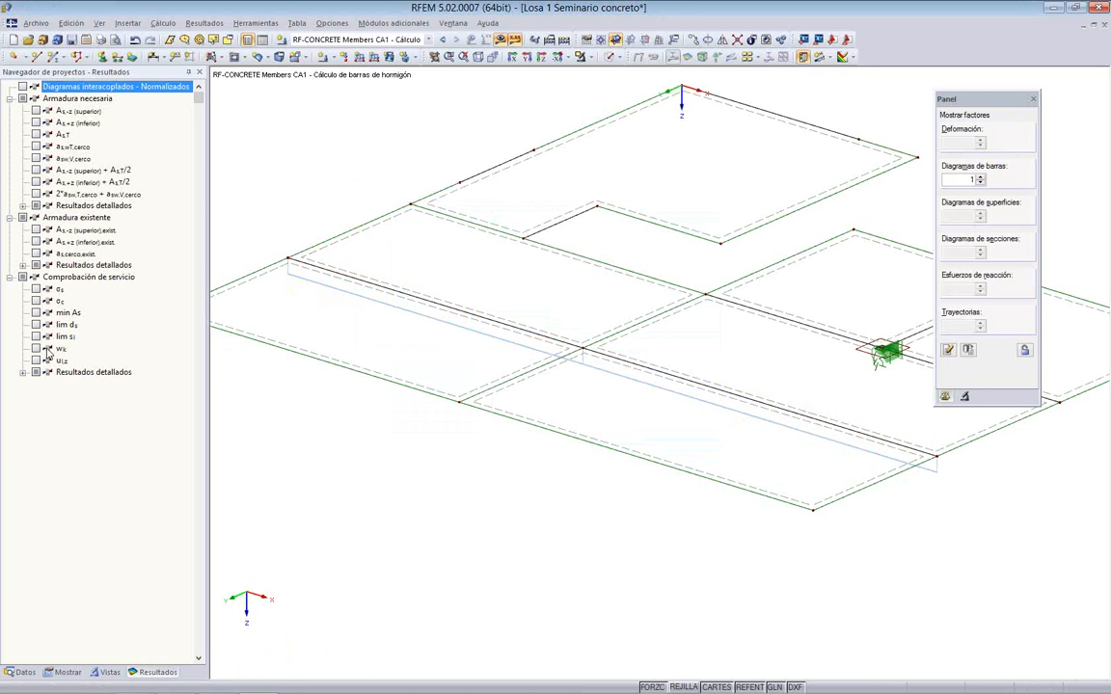
left_click(36, 348)
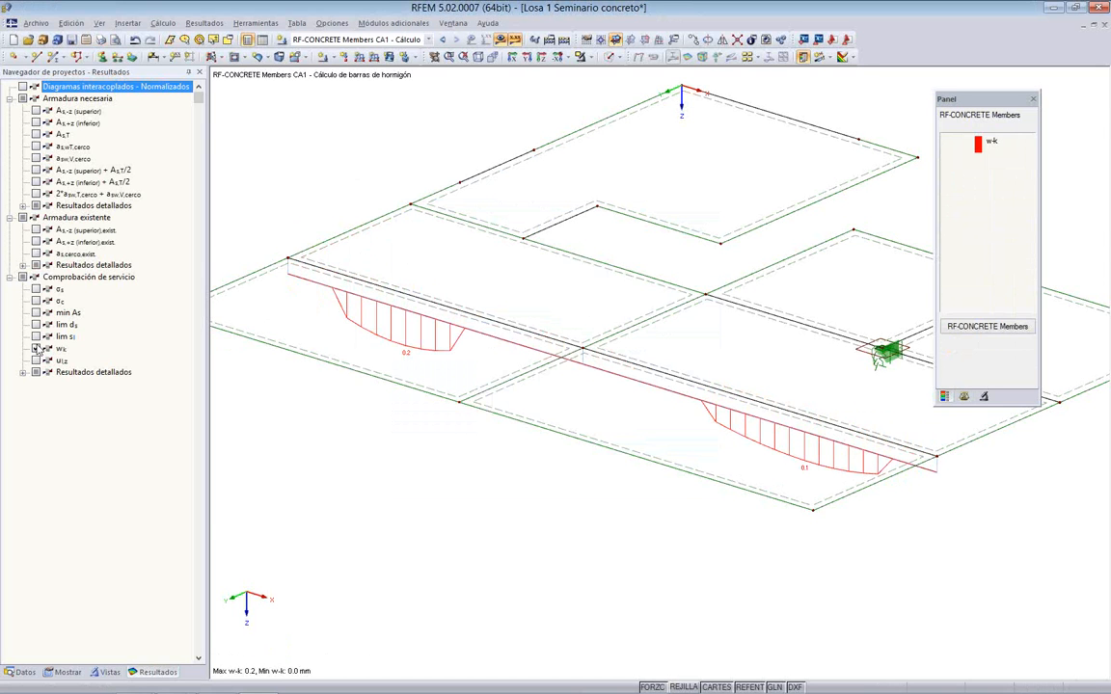
left_click(36, 360)
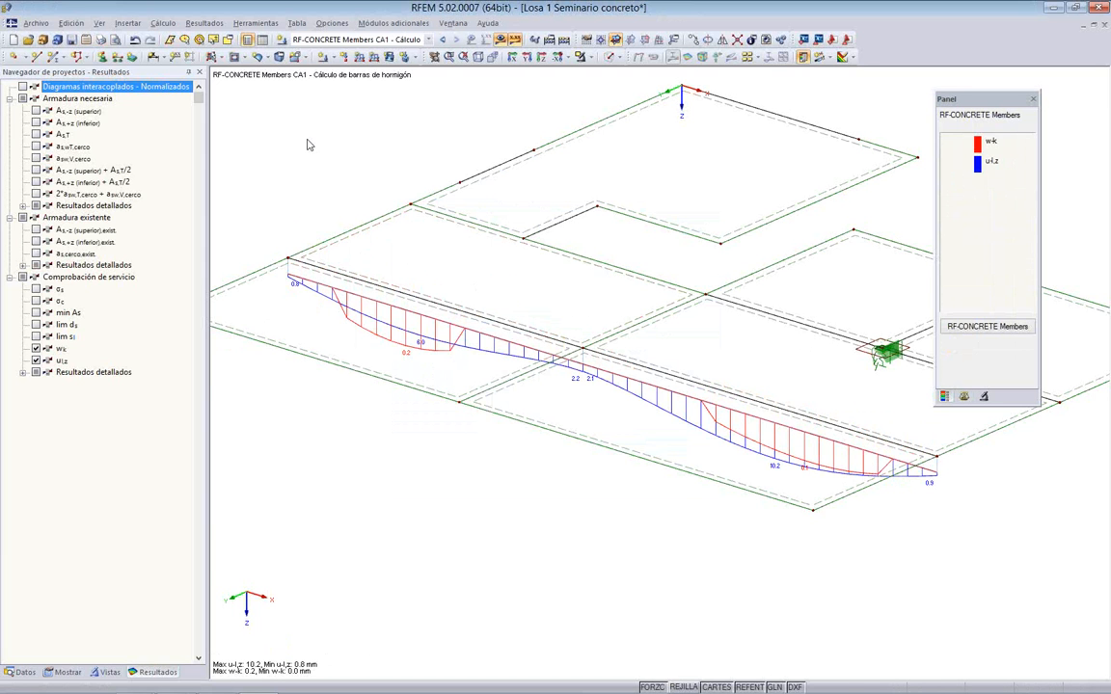
left_click(101, 41)
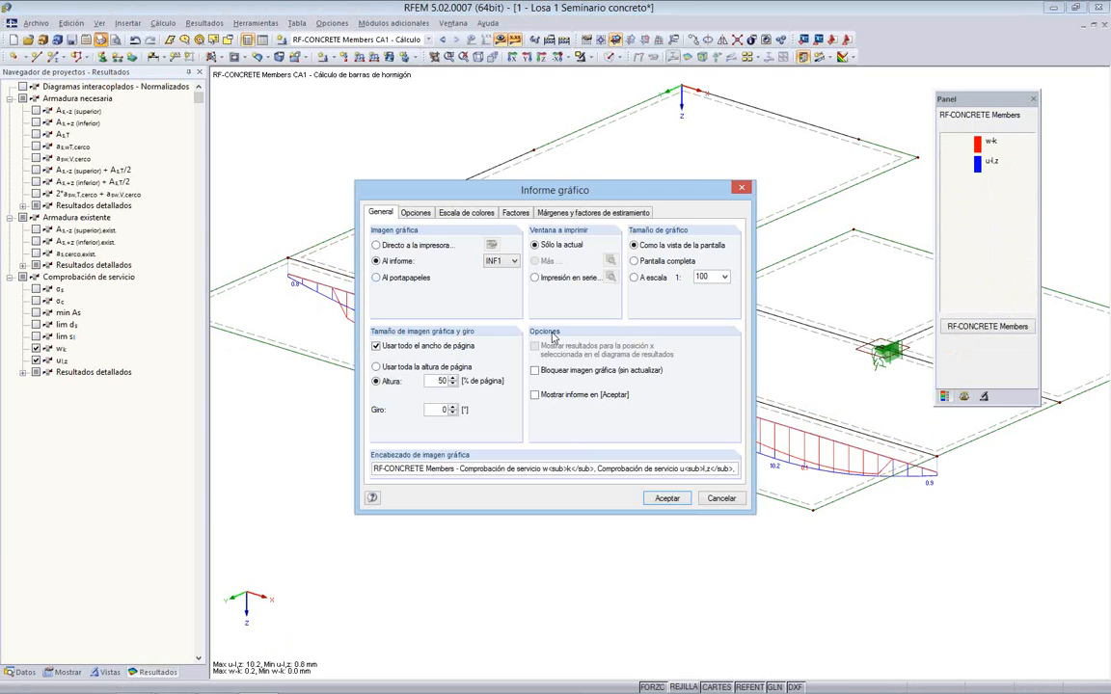
left_click(666, 498)
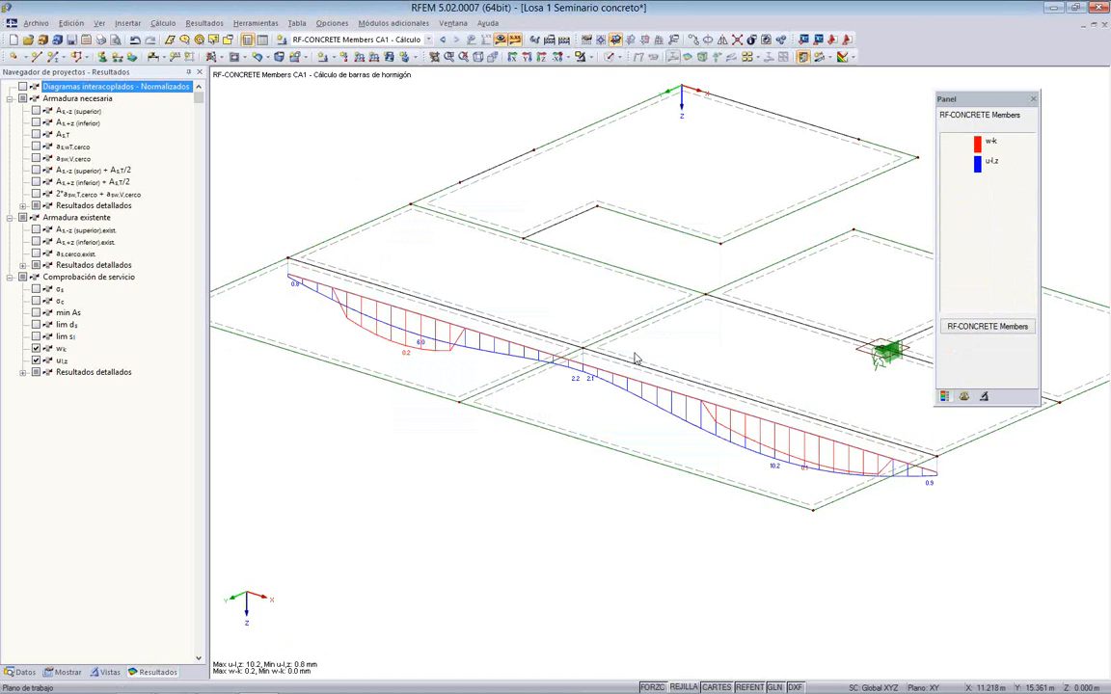
Step: Display the slab and rib model as a transparent solid, seen from a rotated isometric viewpoint
scroll(634, 357, "down", 1)
scroll(636, 347, "down", 1)
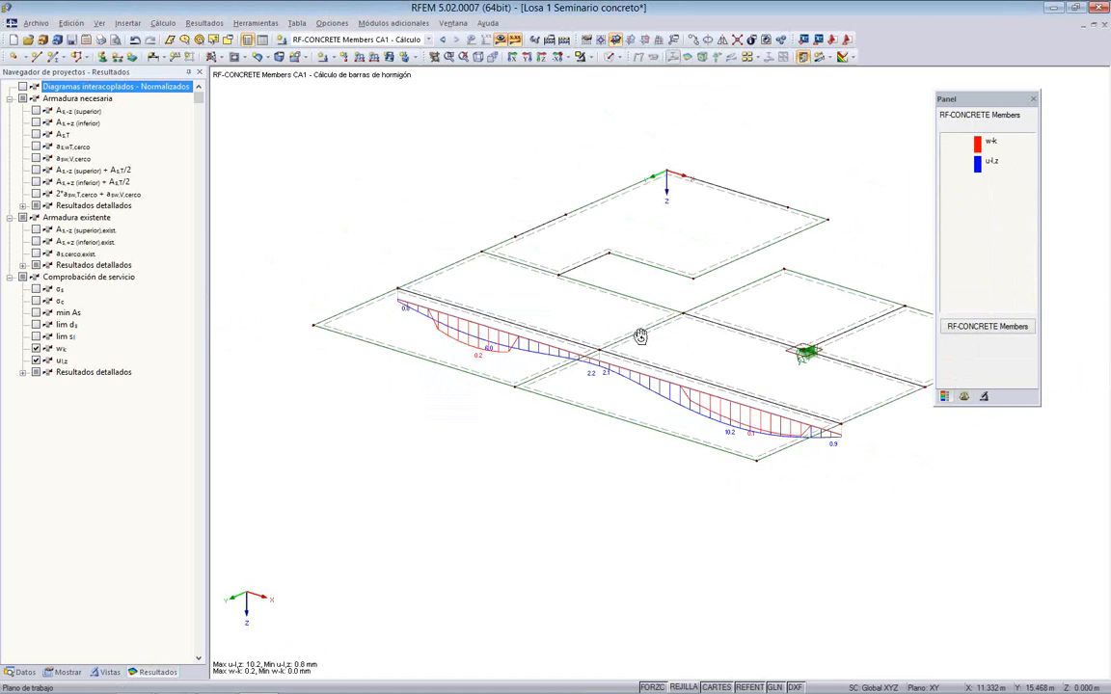
middle_click_drag(639, 335, 594, 104, "ctrl")
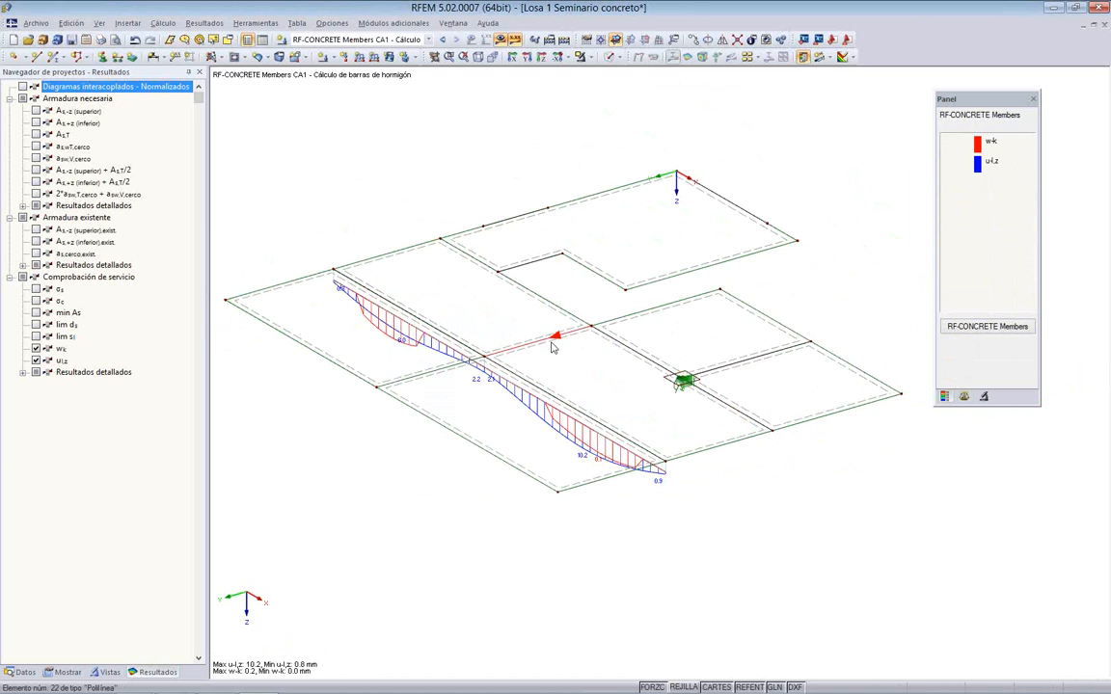
left_click(608, 57)
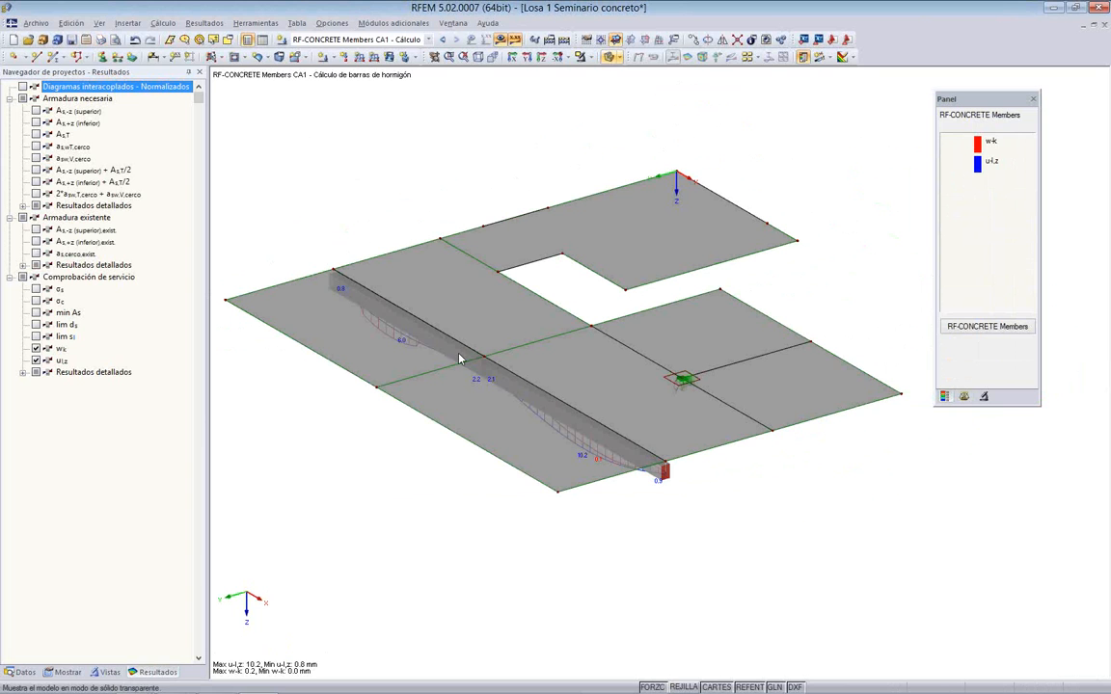
mouse_move(552, 414)
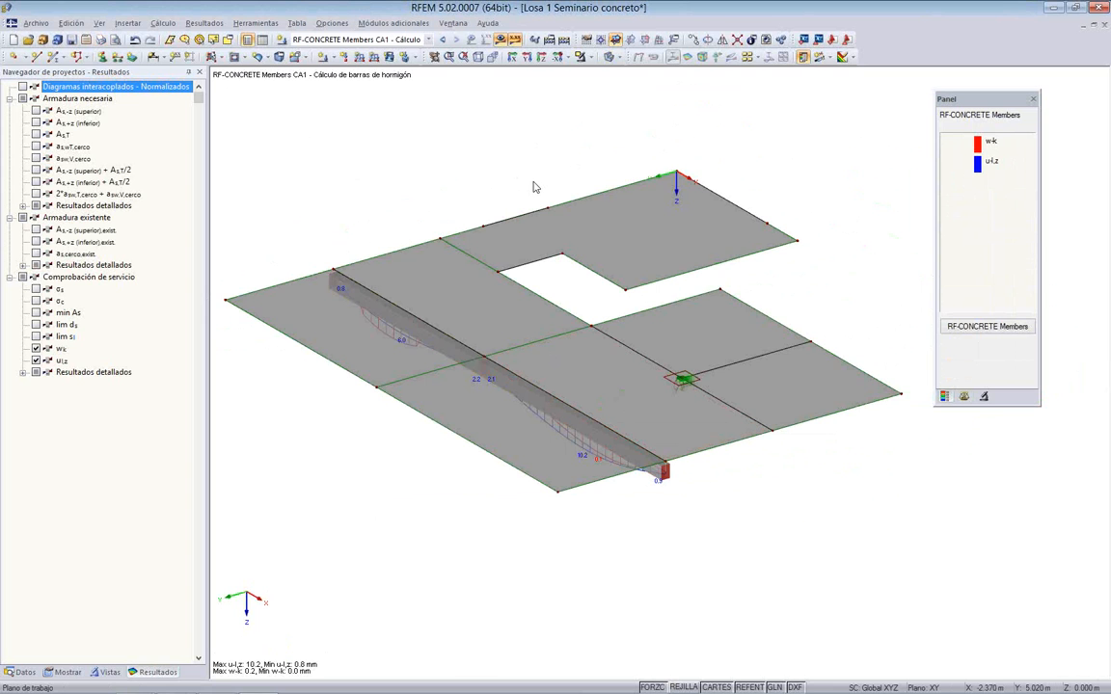
Step: Display the RF-CONCRETE Surfaces CA1 results and examine the required top reinforcement a-s,1,-z around the column support
scroll(513, 201, "down", 1)
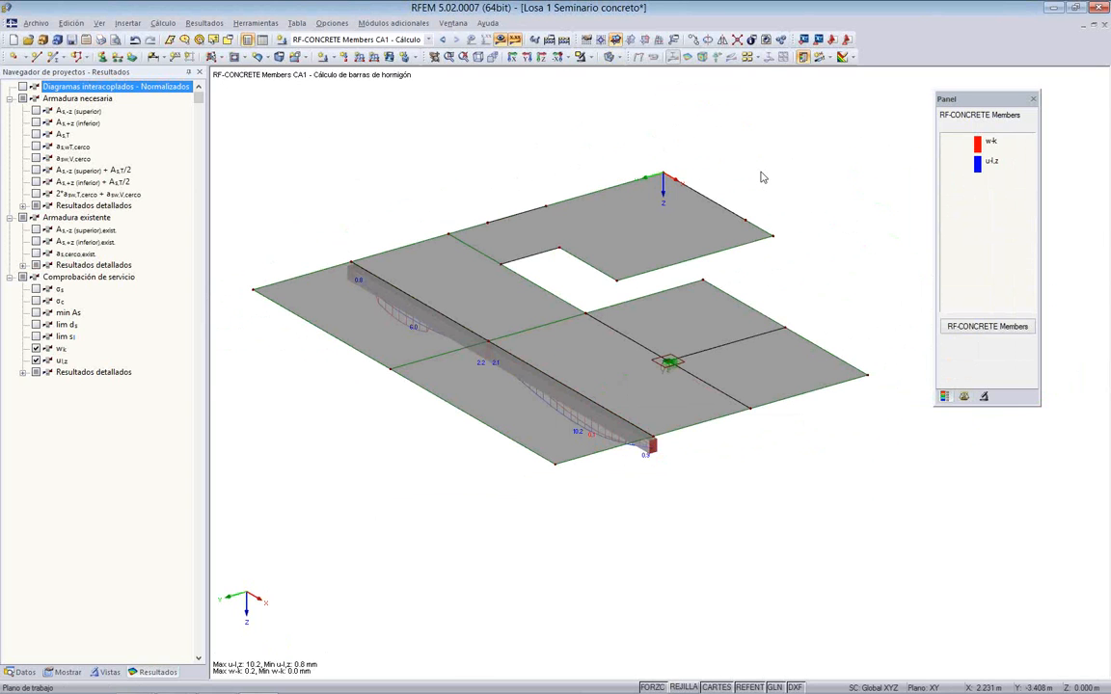
scroll(664, 367, "up", 1)
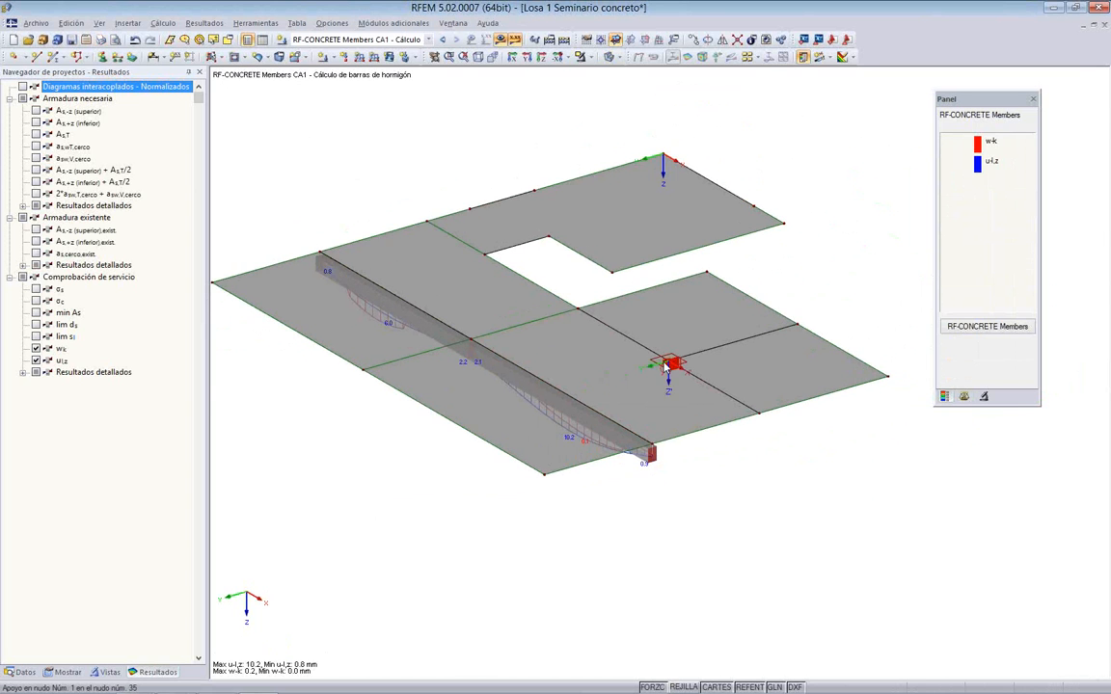
left_click(1093, 25)
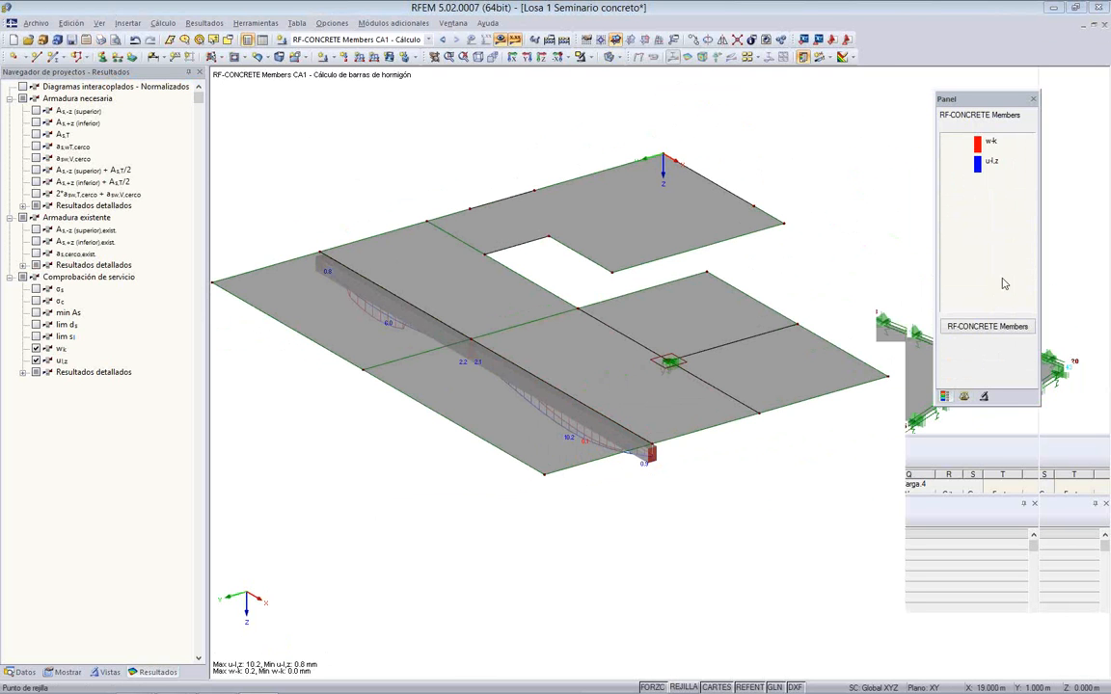
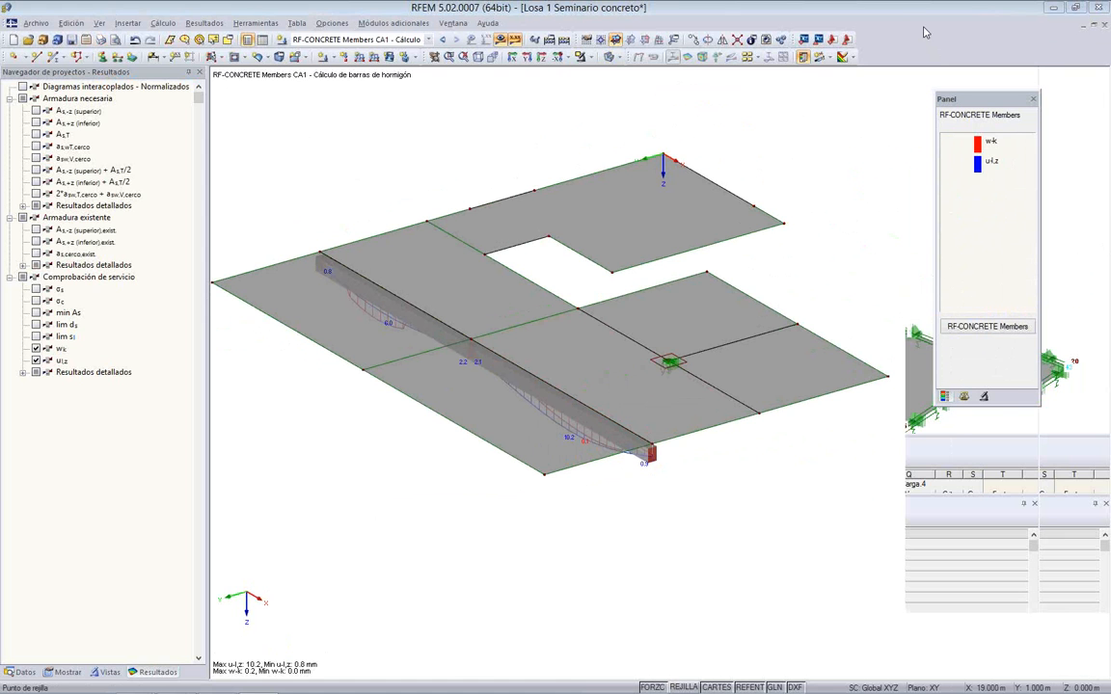
middle_click_drag(818, 268, 813, 270)
scroll(679, 344, "up", 5)
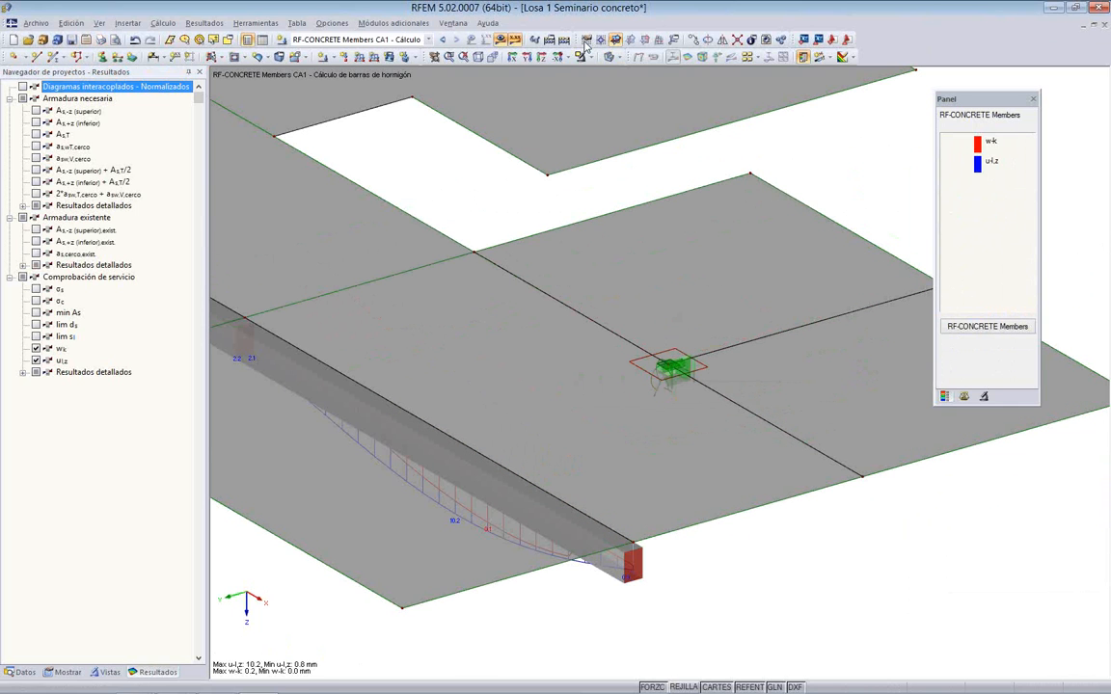
left_click(428, 40)
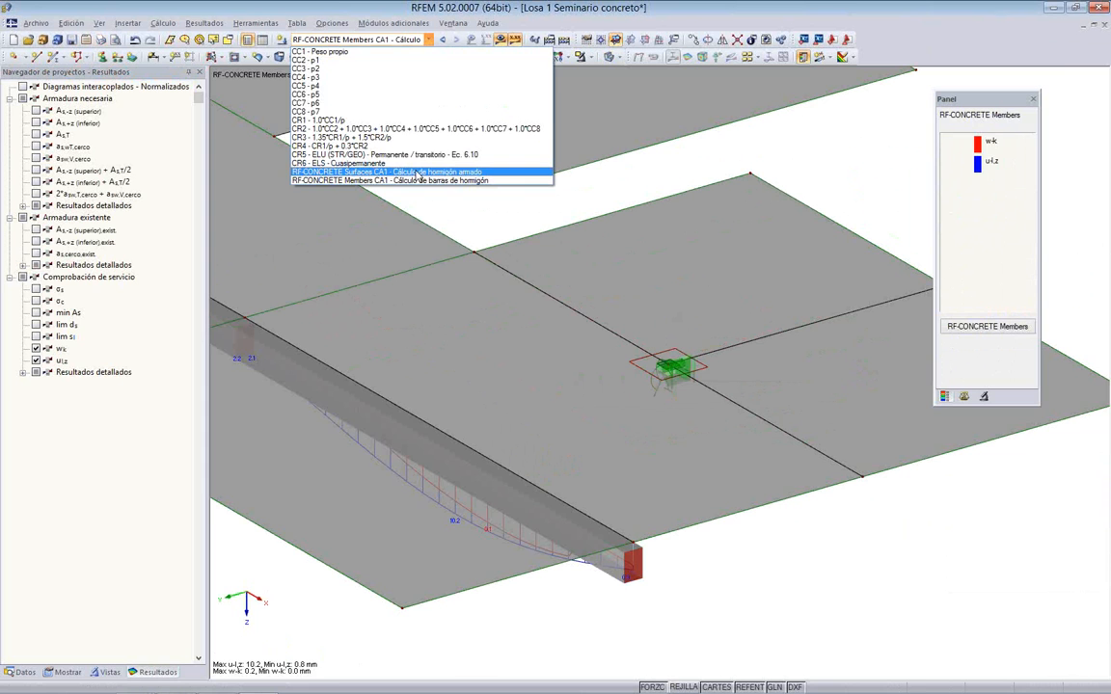
left_click(416, 173)
scroll(685, 332, "up", 3)
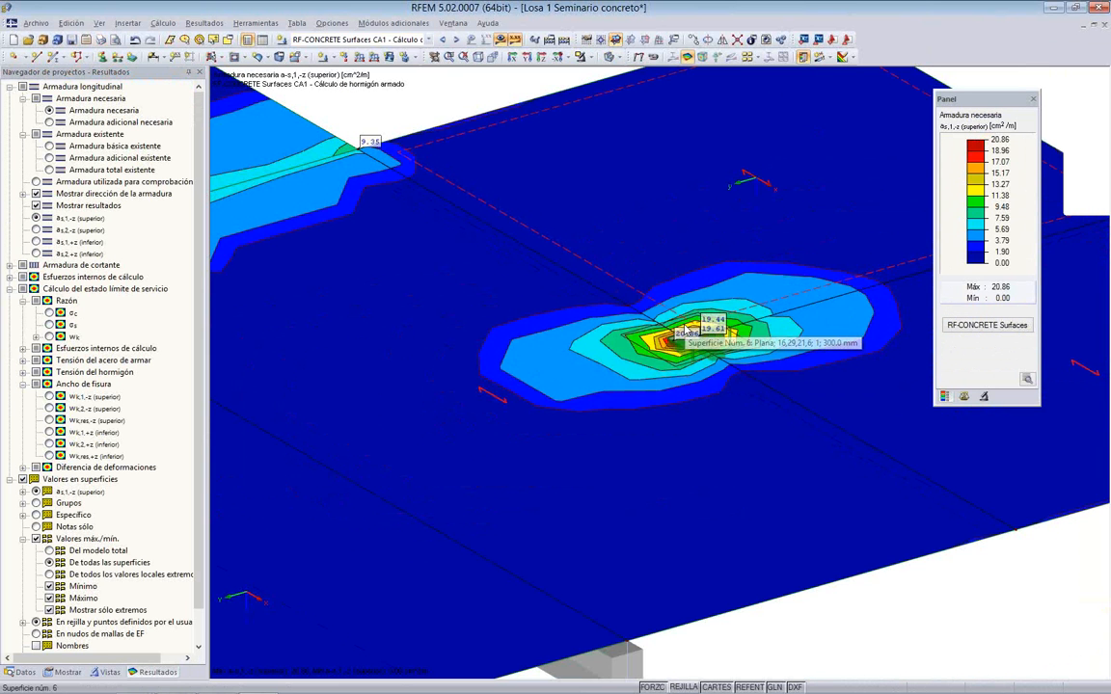
scroll(685, 333, "down", 1)
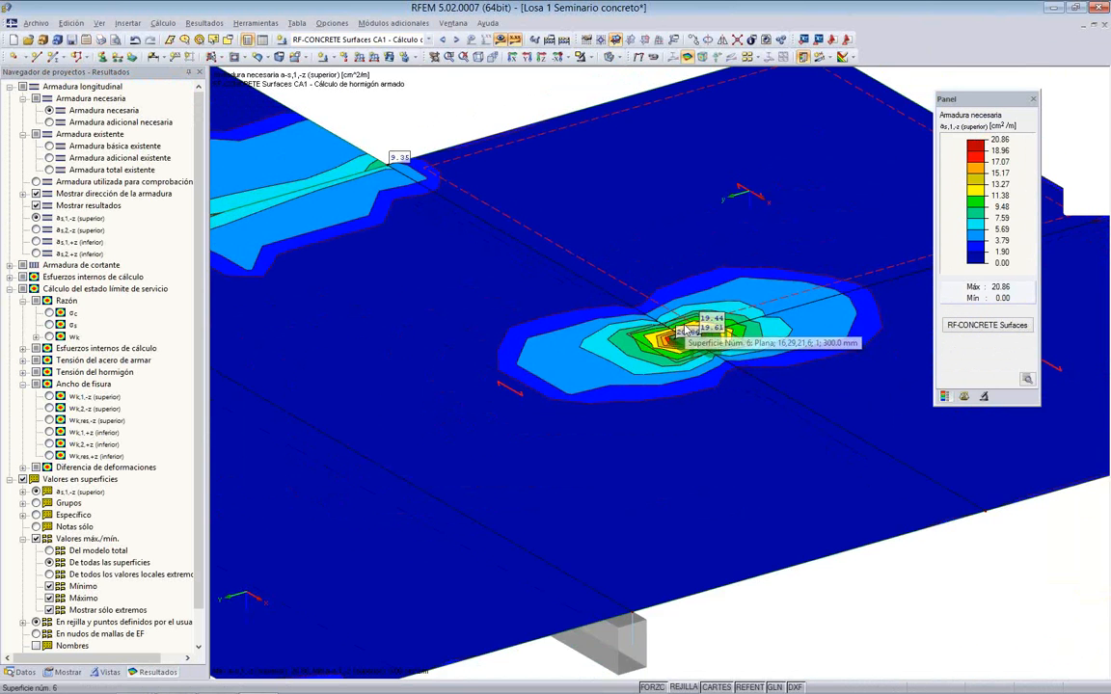
scroll(685, 333, "down", 5)
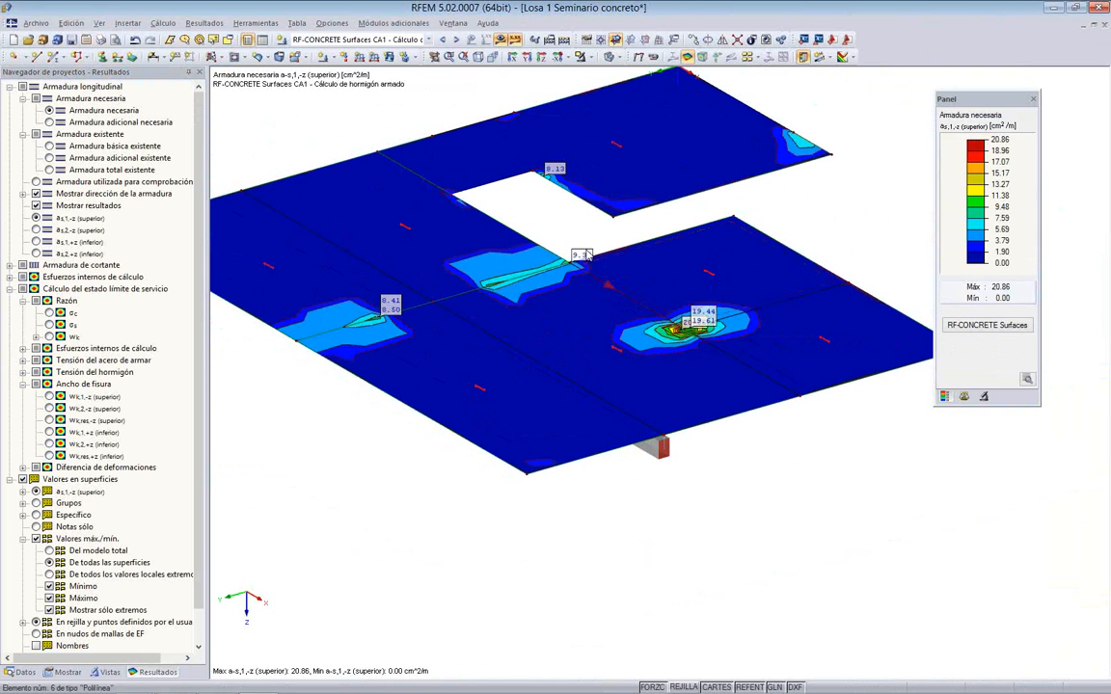
middle_click_drag(520, 225, 554, 228)
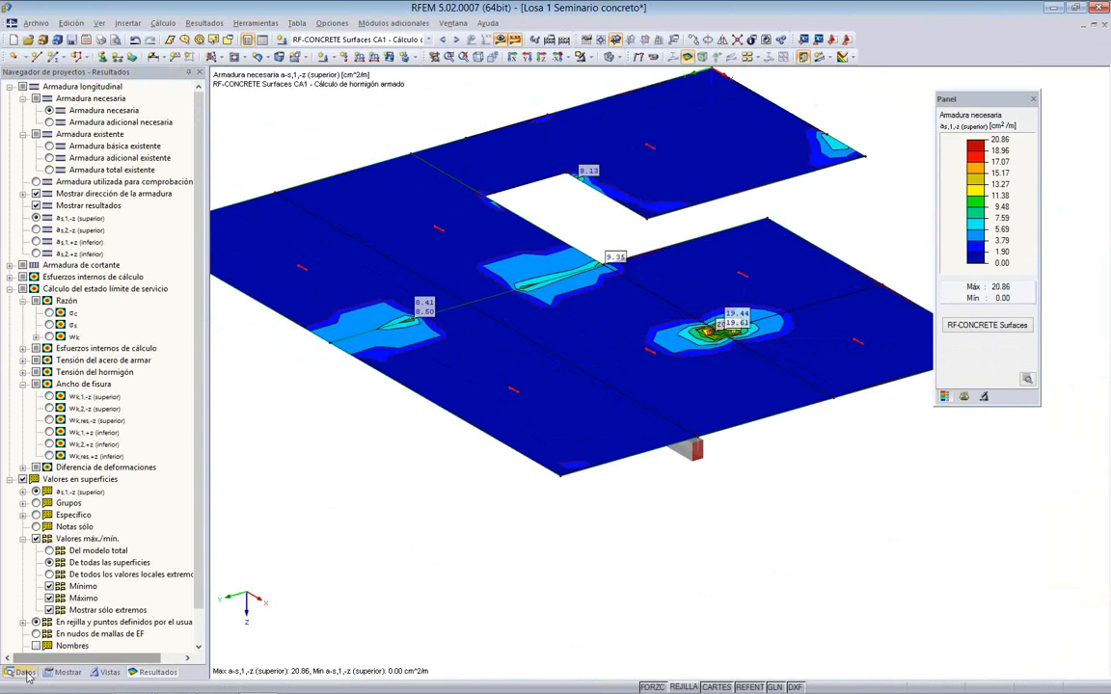
Step: Open the RF-PUNCH add-on module and add result combination CR5, ELU (STR/GEO), to the punching design selection
left_click(24, 672)
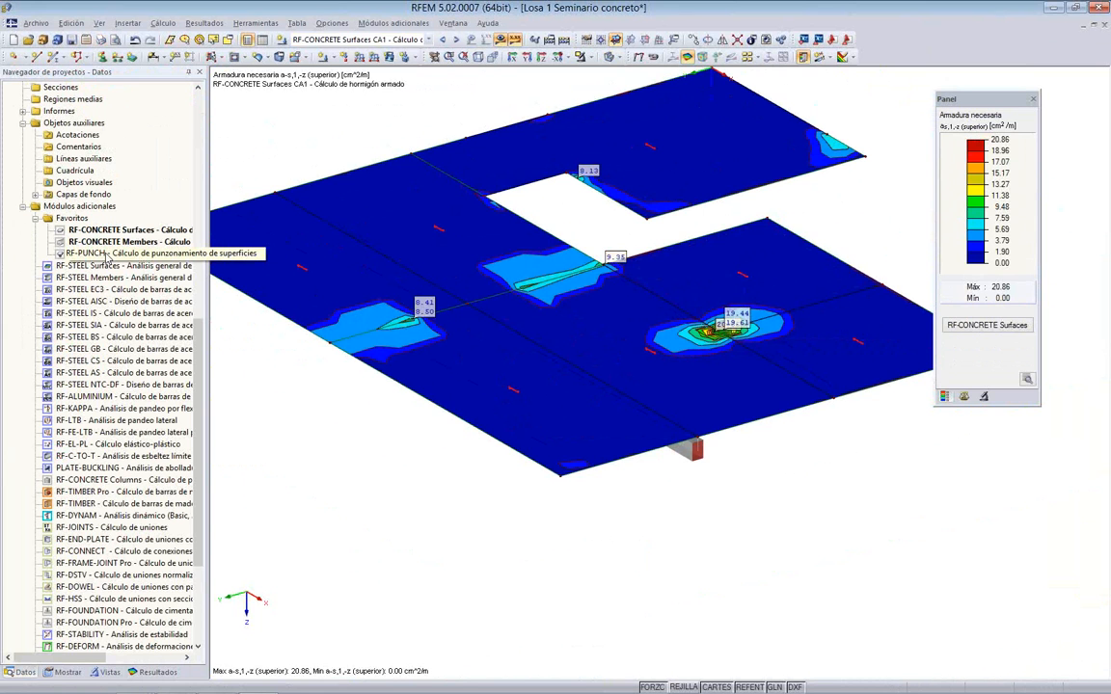
double_click(106, 253)
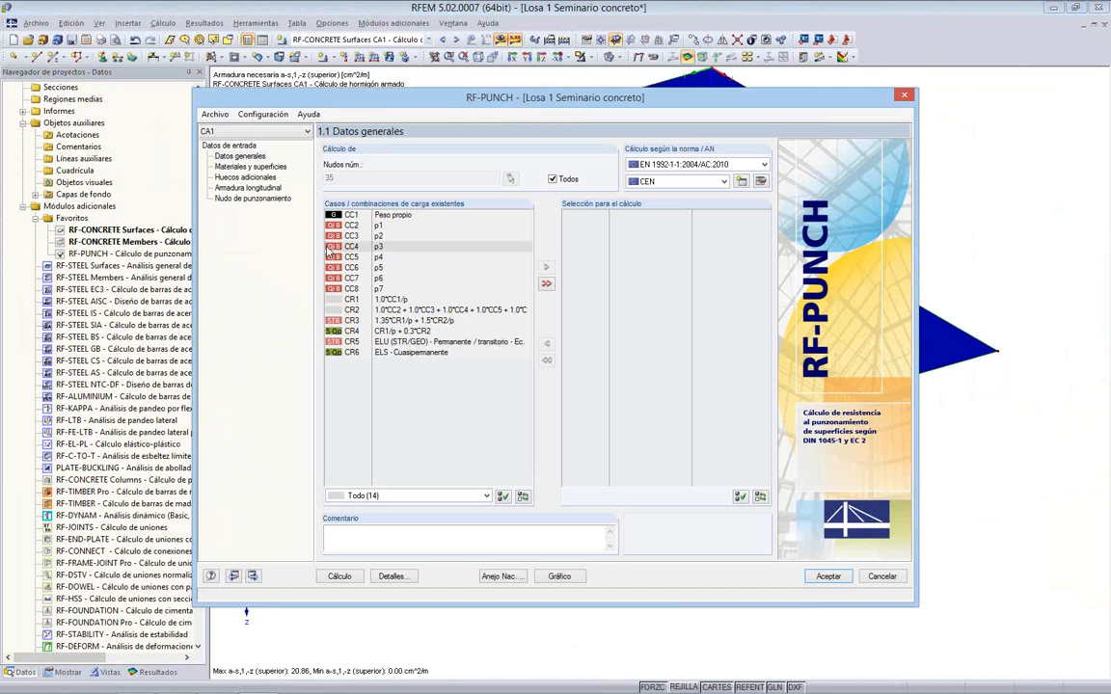
left_click(352, 343)
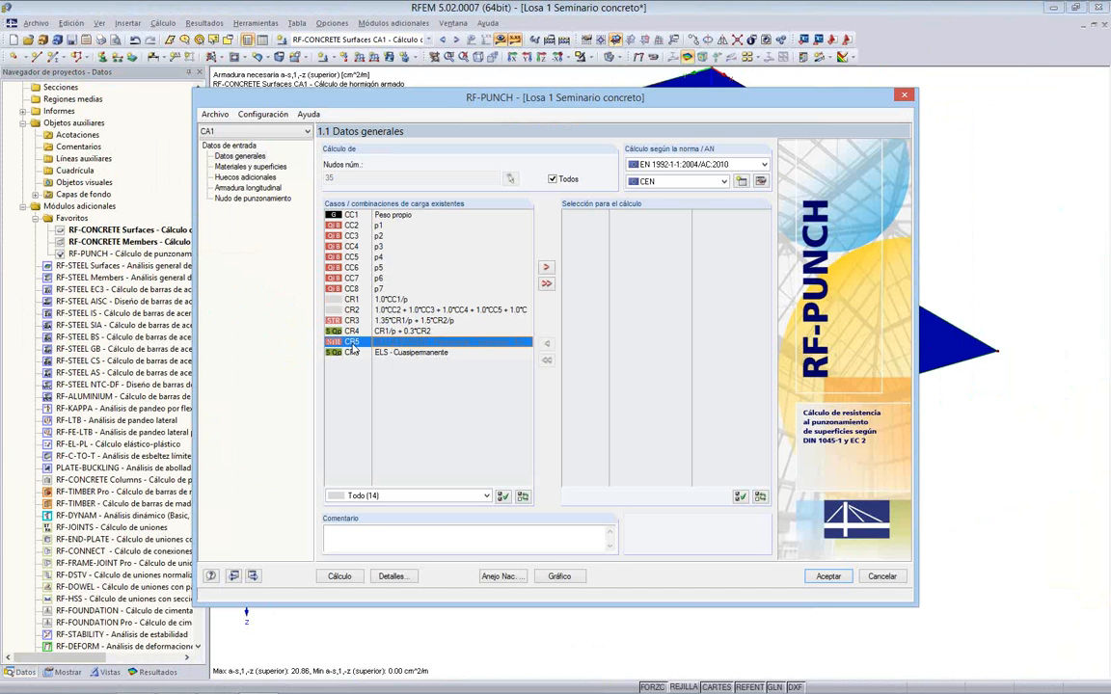
left_click(545, 268)
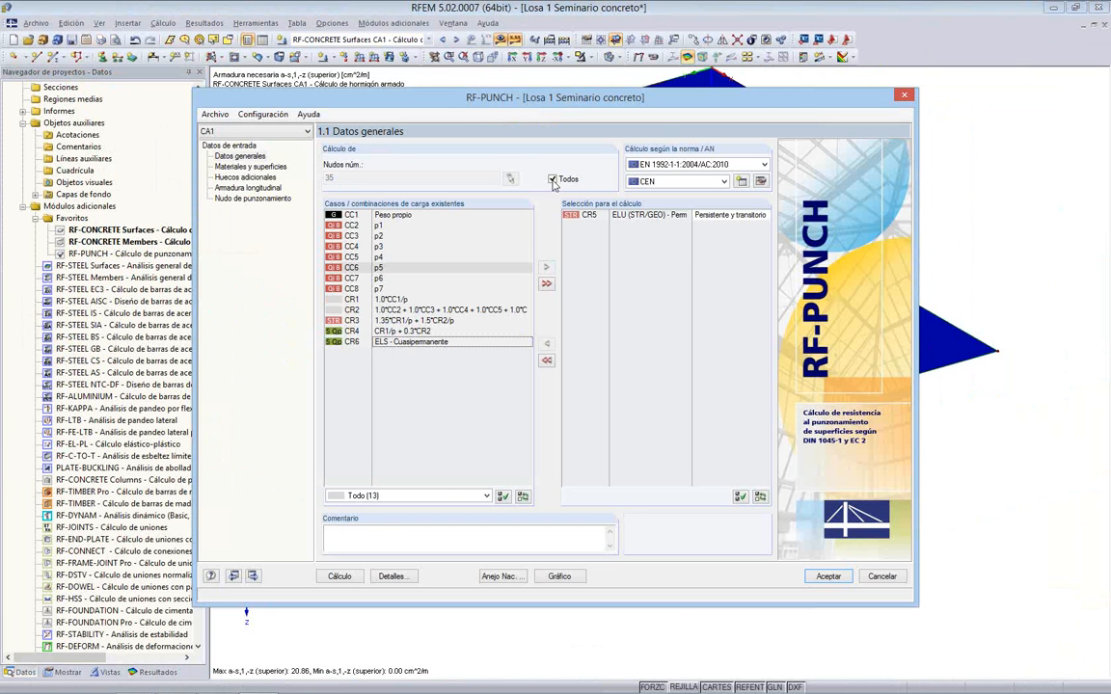
Step: Review the concrete class, reinforcing steel and thicknesses of surfaces 5, 6 and 7 in the RF-PUNCH input data
left_click_drag(531, 102, 432, 101)
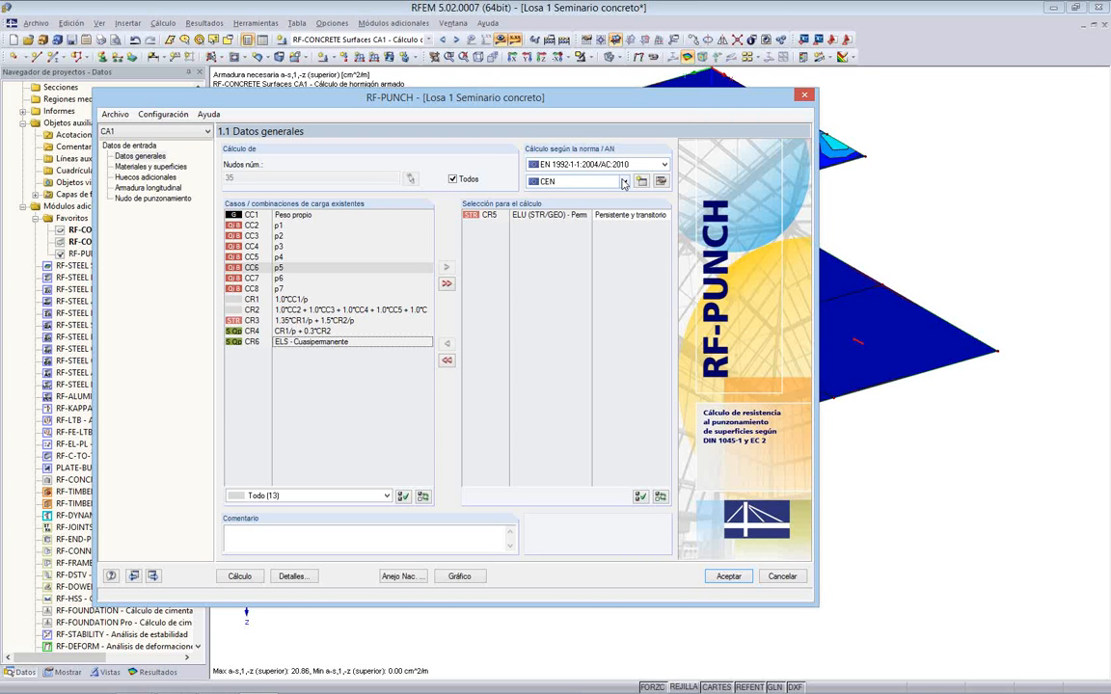
left_click(149, 166)
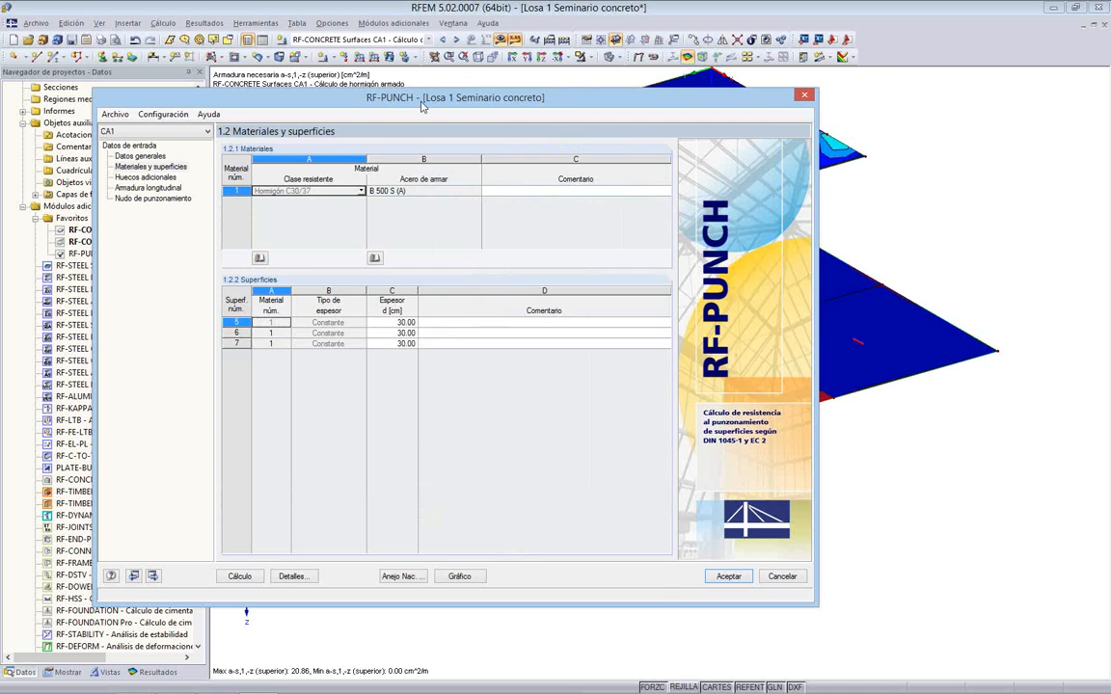
left_click_drag(422, 104, 192, 180)
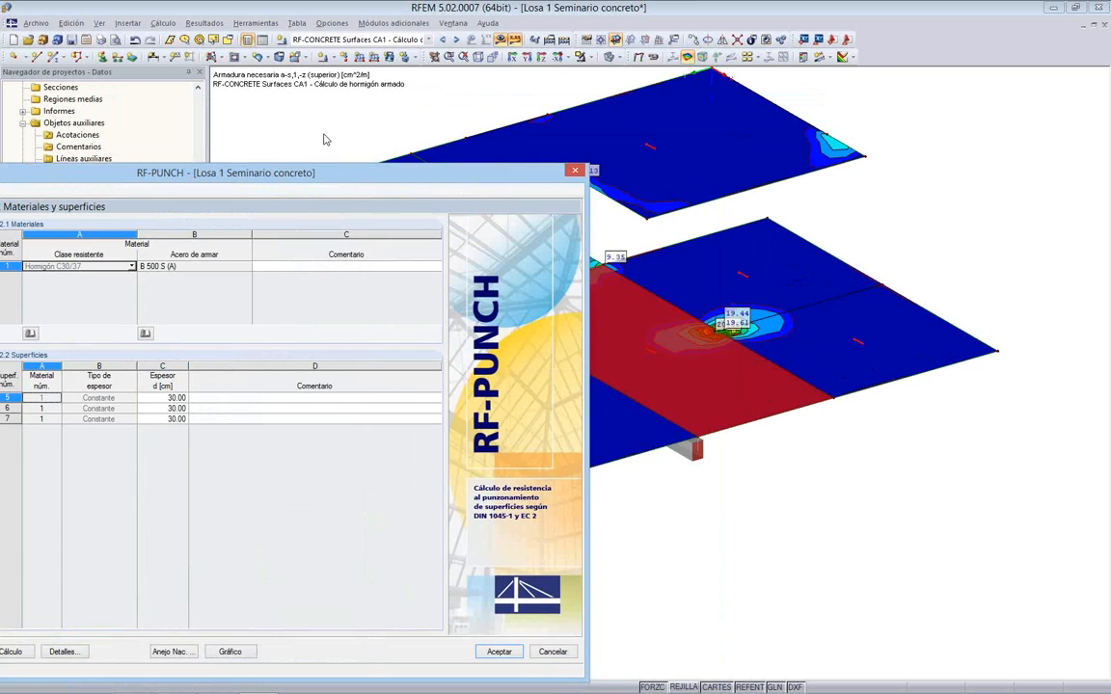
left_click_drag(324, 139, 324, 138)
key("Tab")
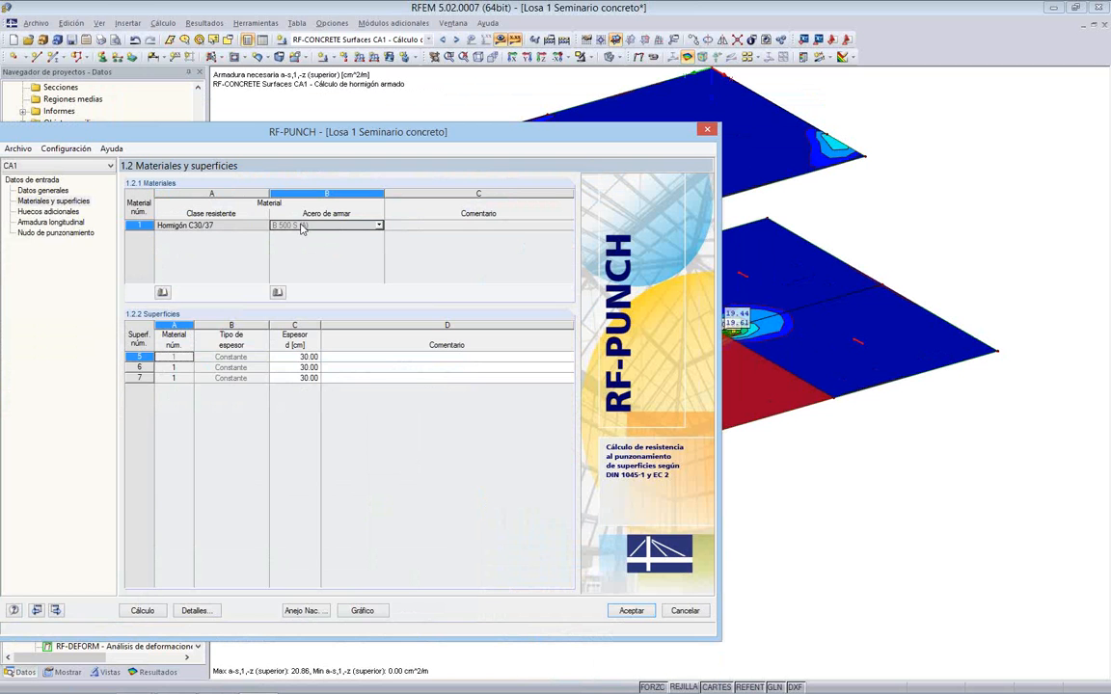
left_click(210, 367)
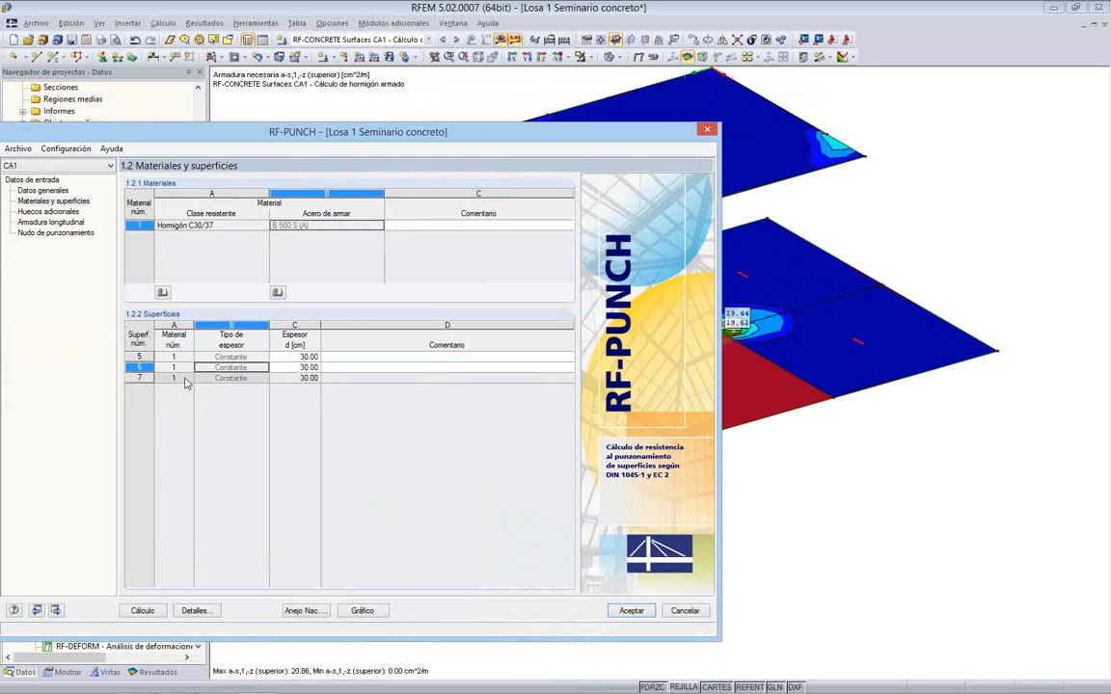
left_click(179, 370)
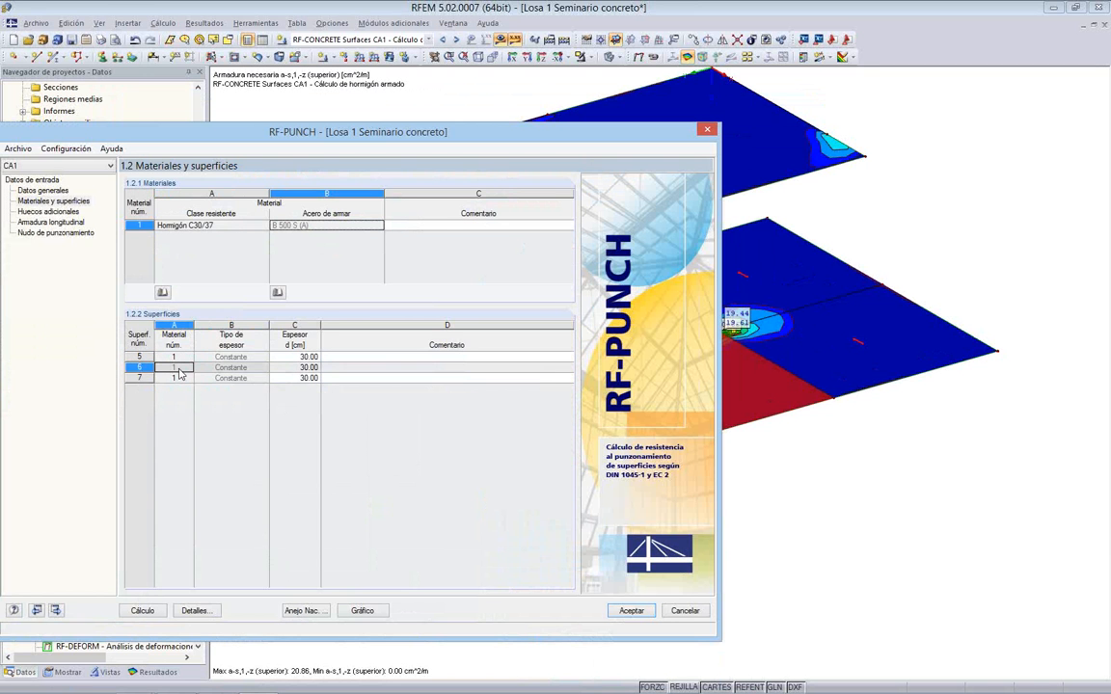
Step: Review the additional openings table and the longitudinal reinforcement data, including the layer directions φ1 and φ2 of surface 5's top reinforcement
left_click(58, 211)
left_click_drag(116, 135, 287, 94)
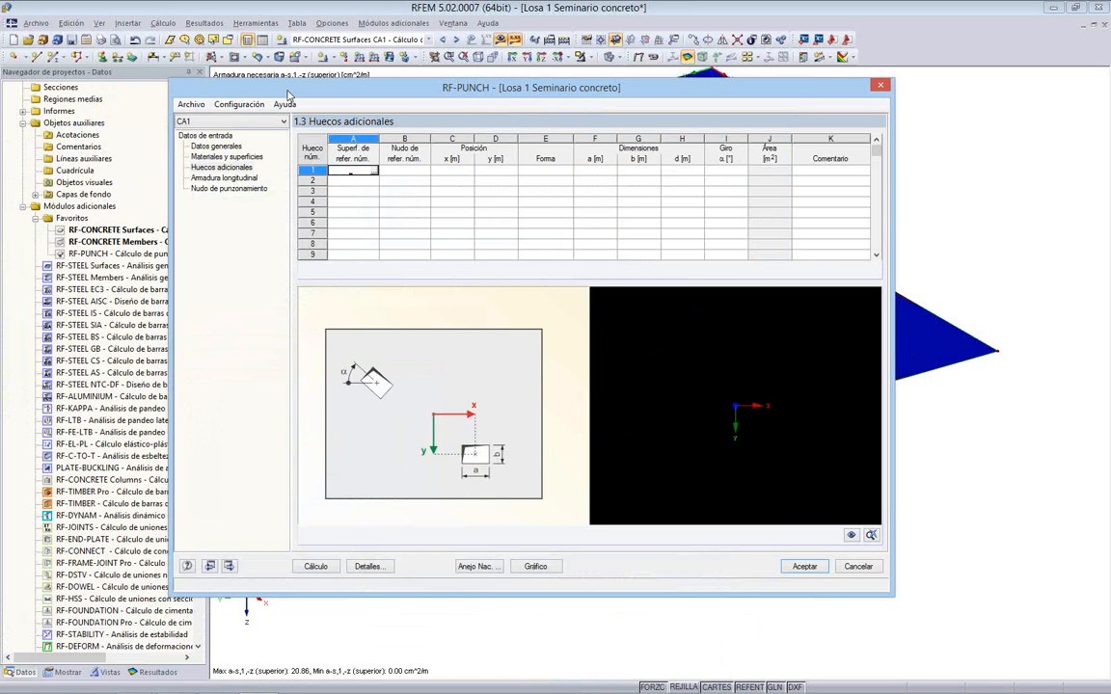
left_click(231, 178)
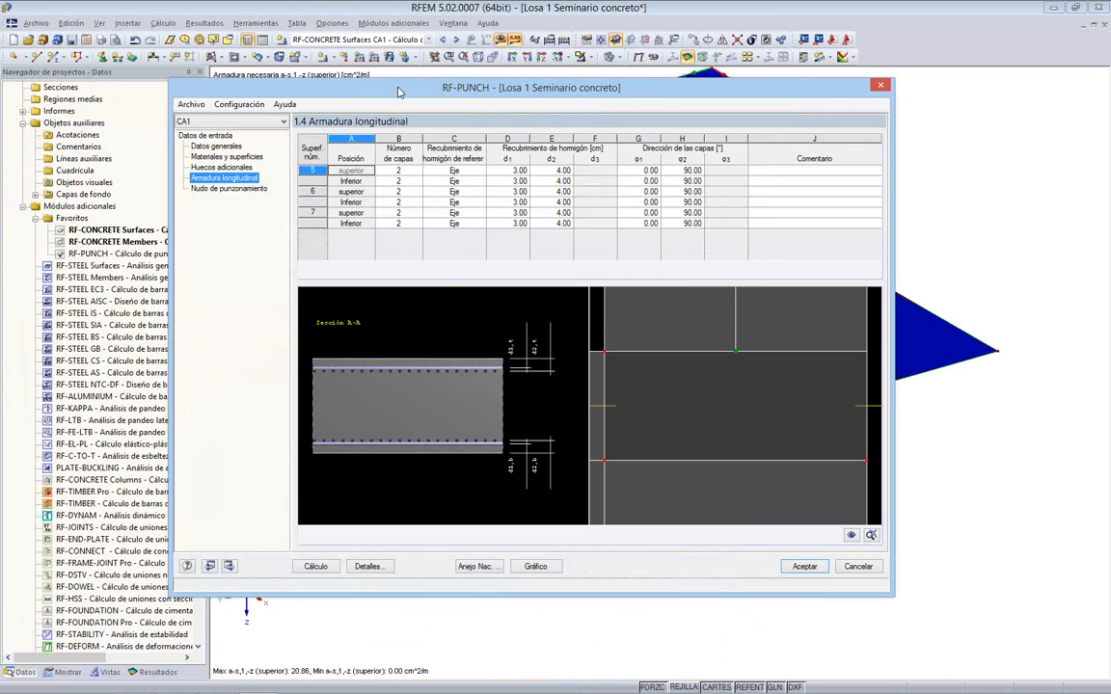
left_click_drag(398, 91, 190, 139)
left_click(142, 234)
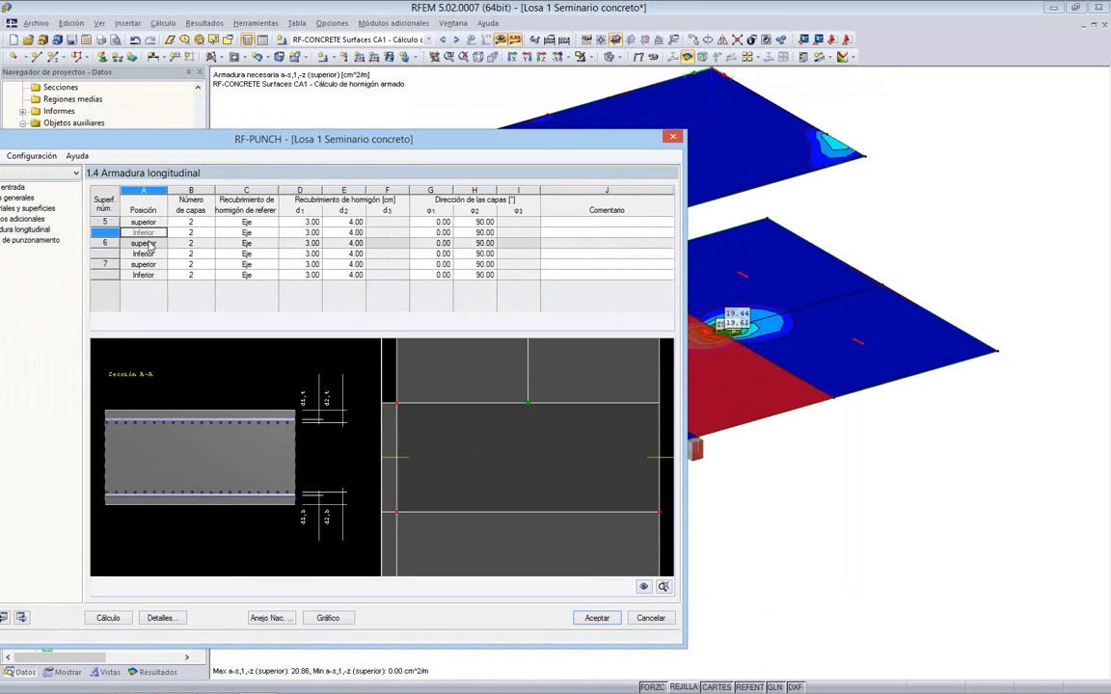
key("Down")
key("Down")
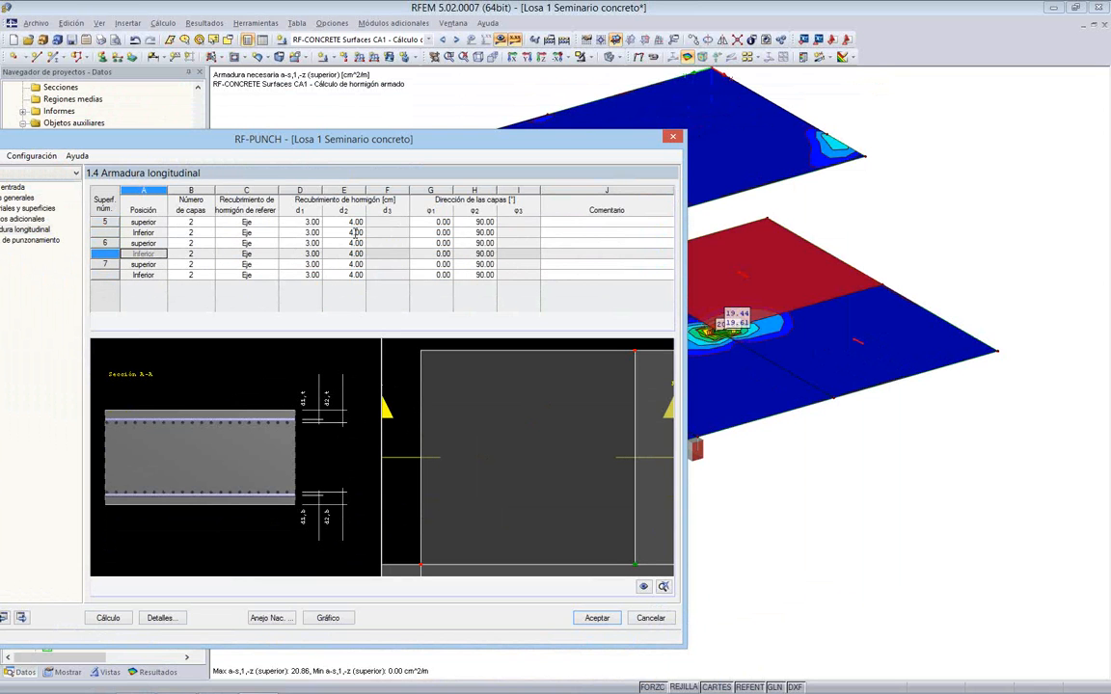
left_click(432, 223)
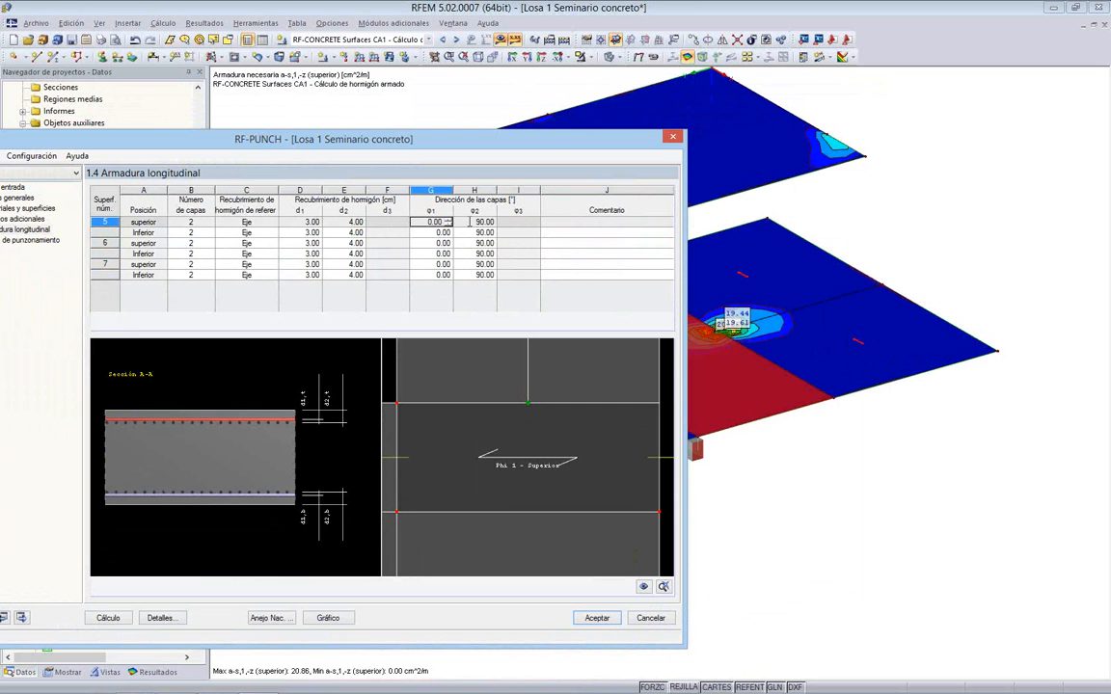
left_click(470, 223)
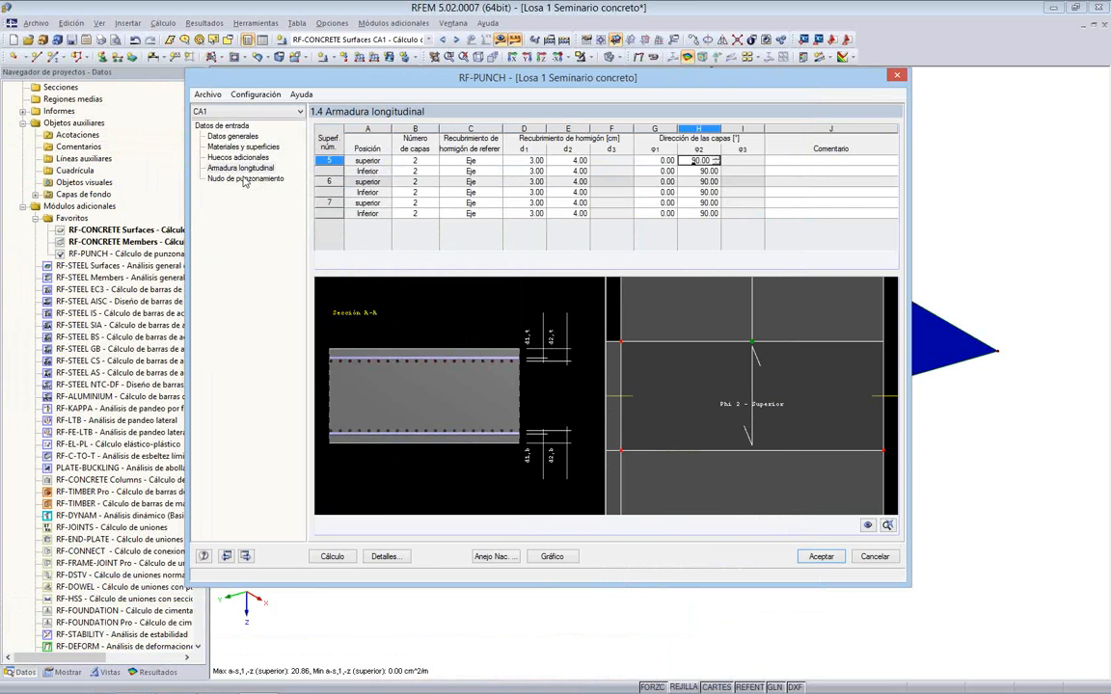
Step: Set the rectangular column dimensions a and b of punching node 35 to 0.50 m each
left_click(245, 180)
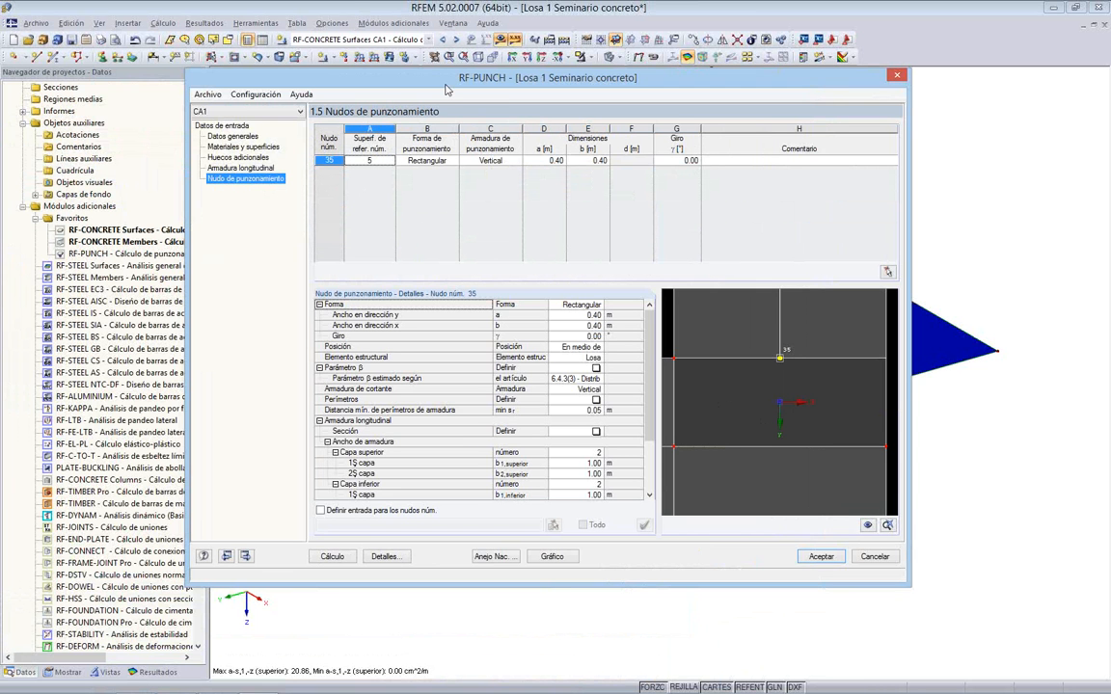
left_click_drag(455, 83, 118, 187)
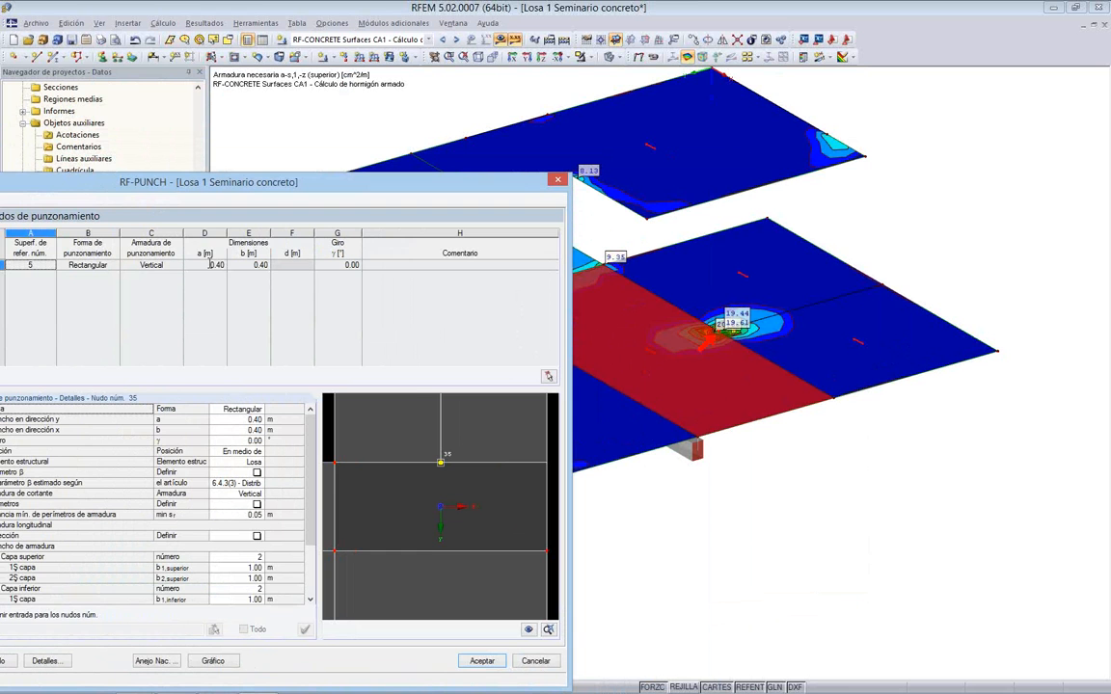
left_click(218, 265)
left_click(222, 262)
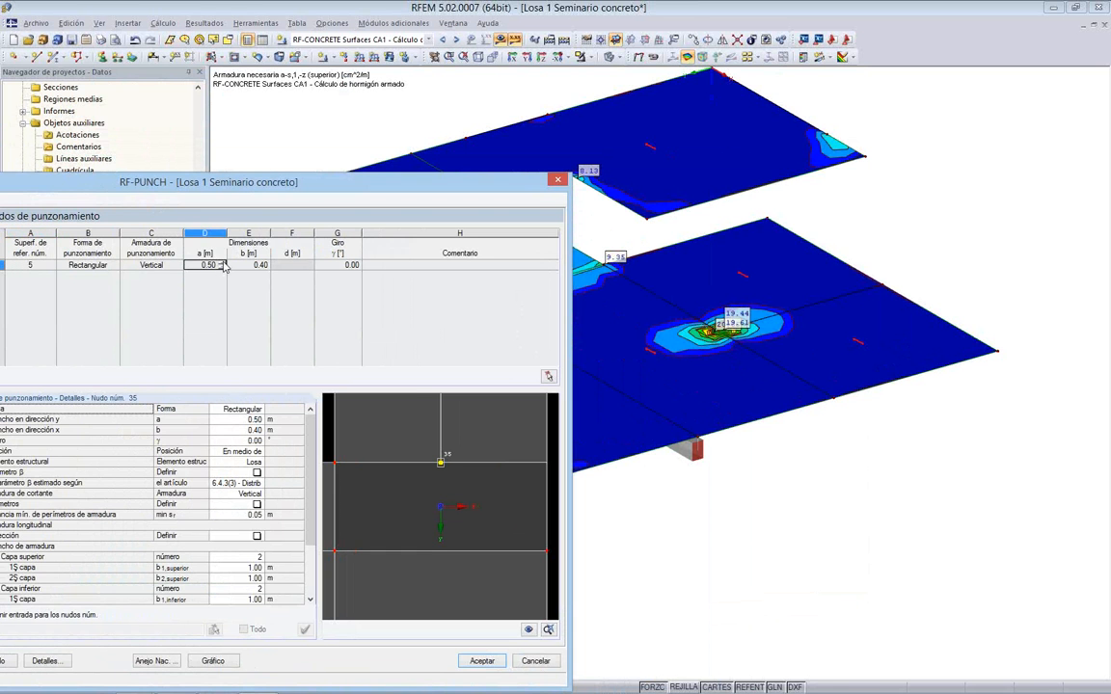
left_click(258, 265)
left_click(267, 262)
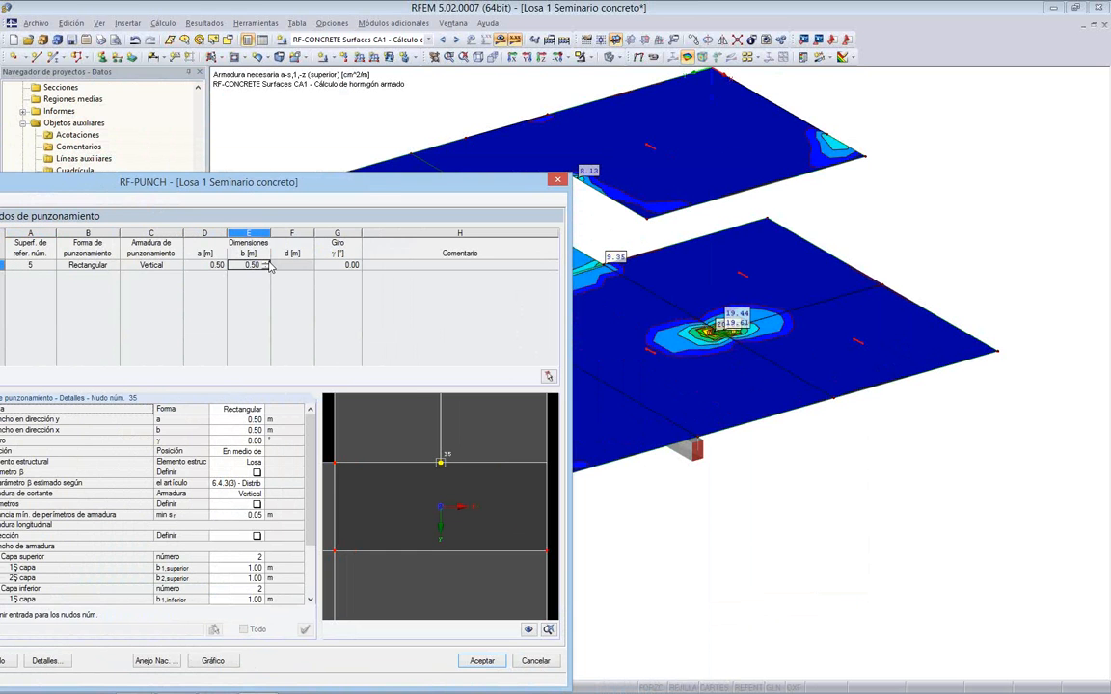
left_click_drag(238, 186, 416, 88)
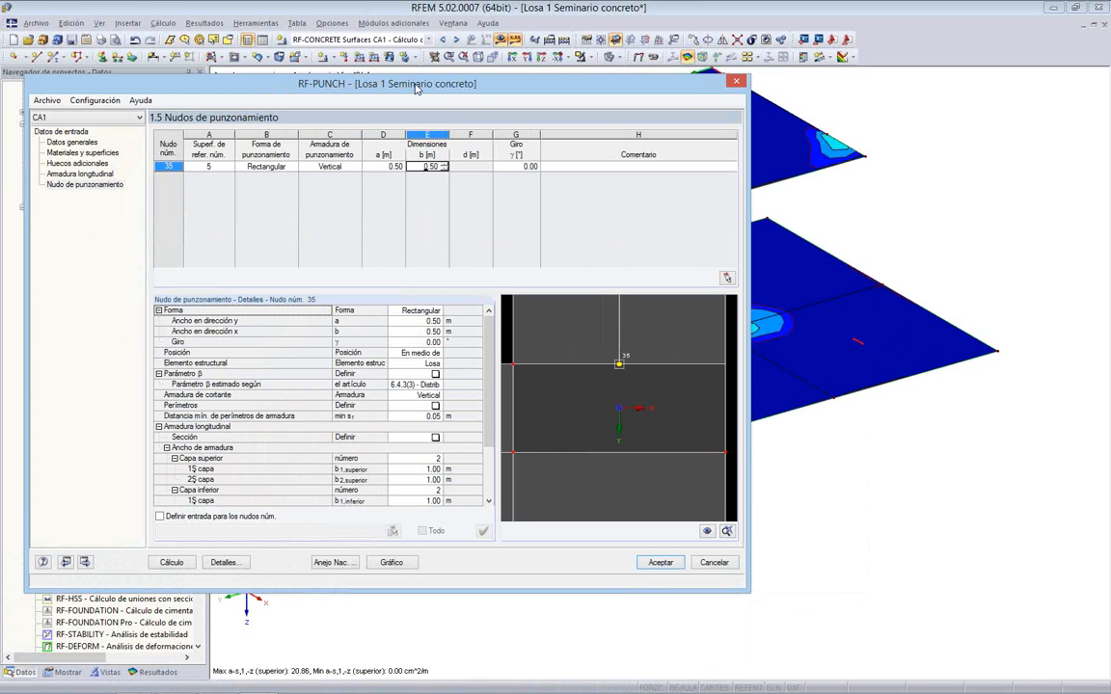
Step: Check the available punching reinforcement types for node 35, keeping the vertical arrangement
left_click(307, 164)
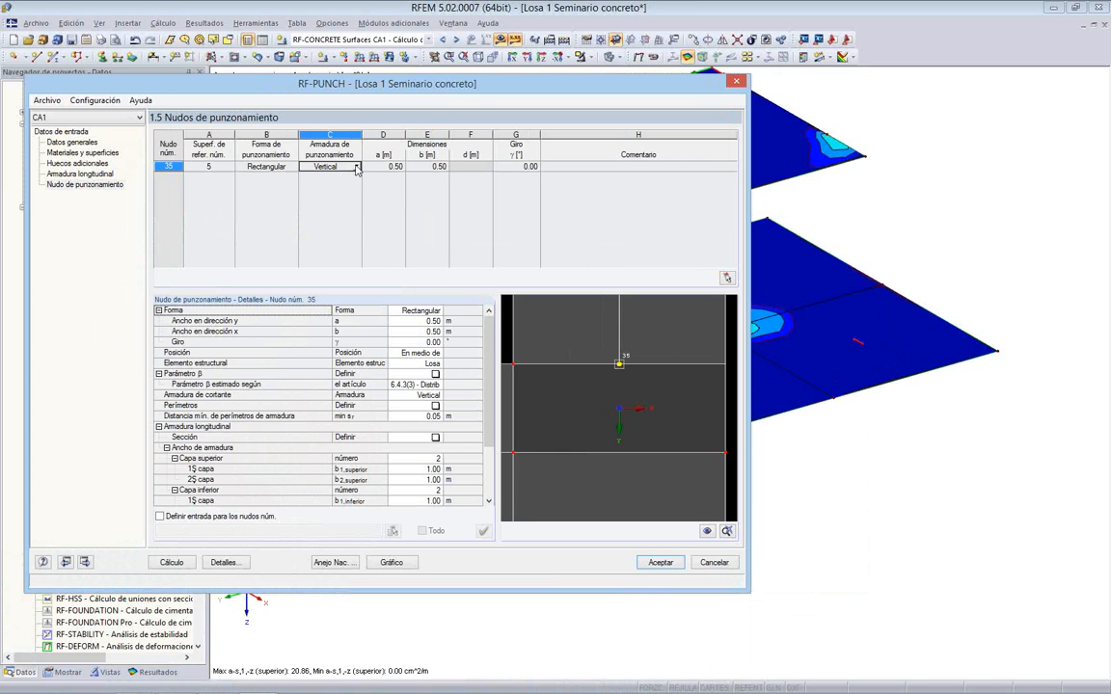
left_click(356, 168)
left_click(356, 168)
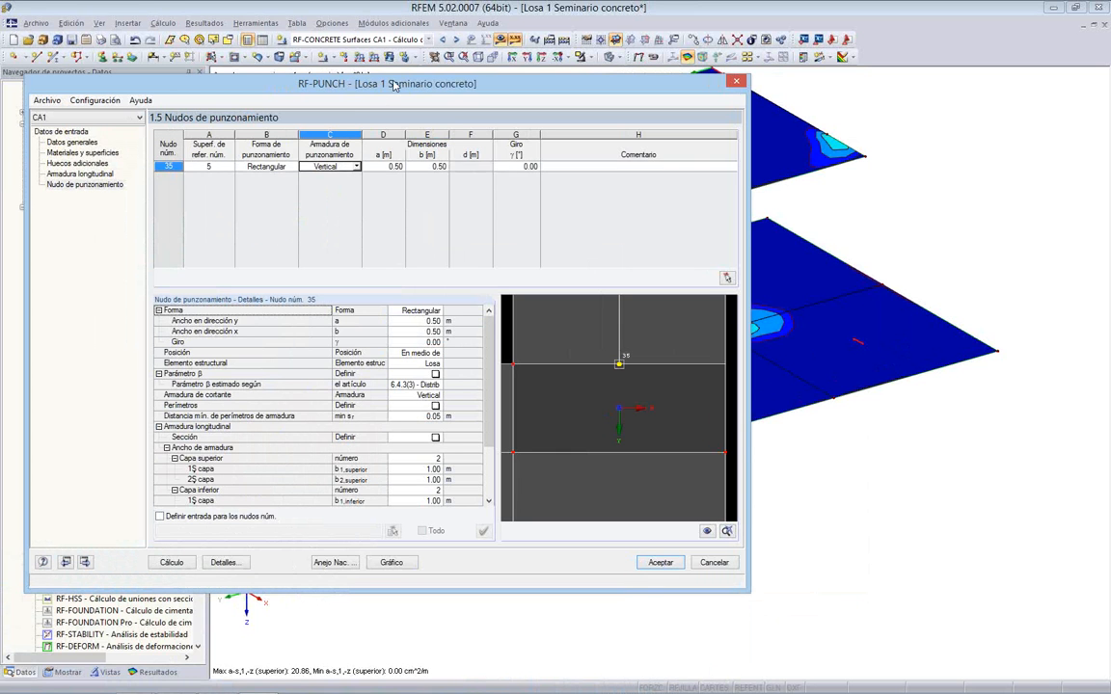
left_click_drag(356, 83, 585, 59)
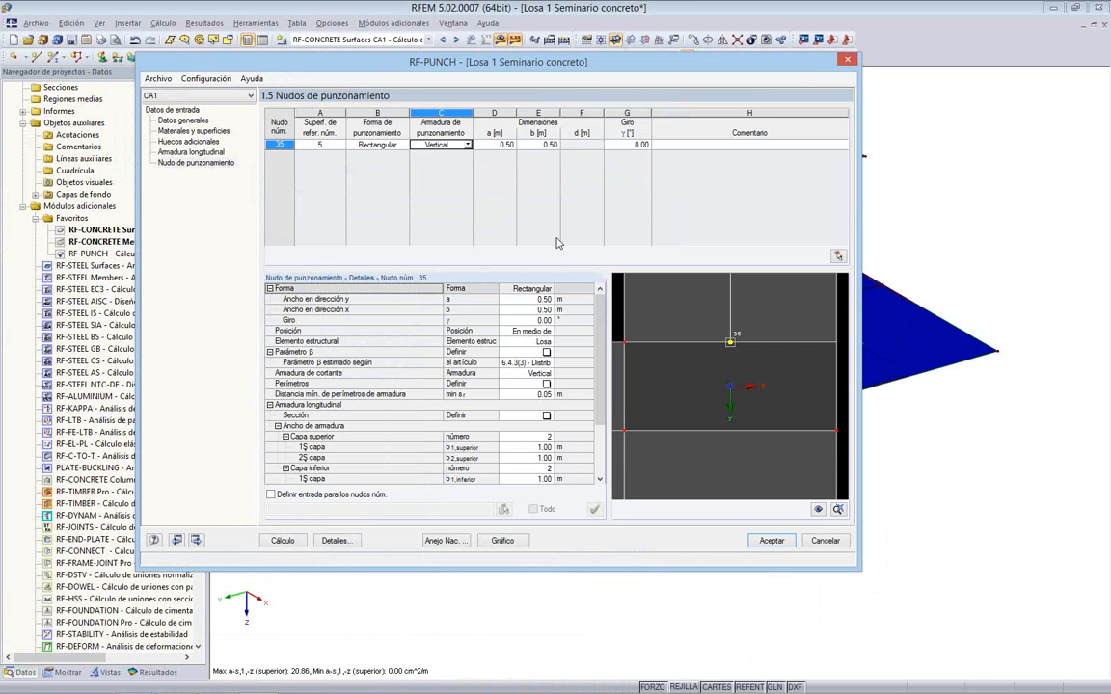
Step: Calculate the punching design and widen the description column of node 35's intermediate results
left_click(283, 541)
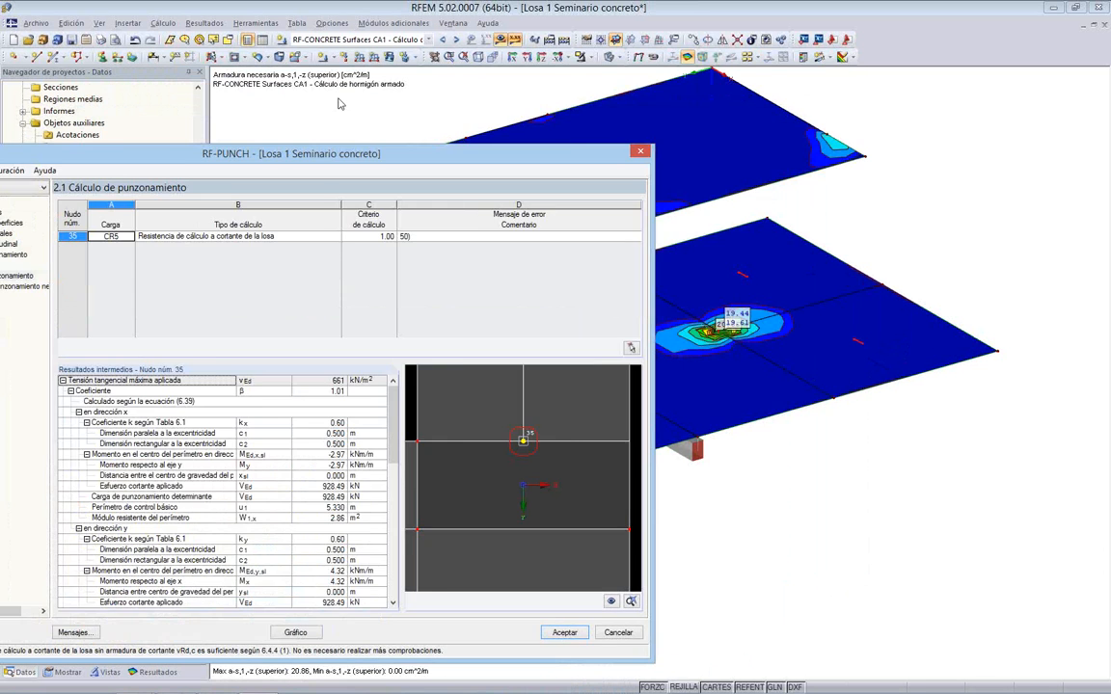
left_click_drag(270, 155, 545, 76)
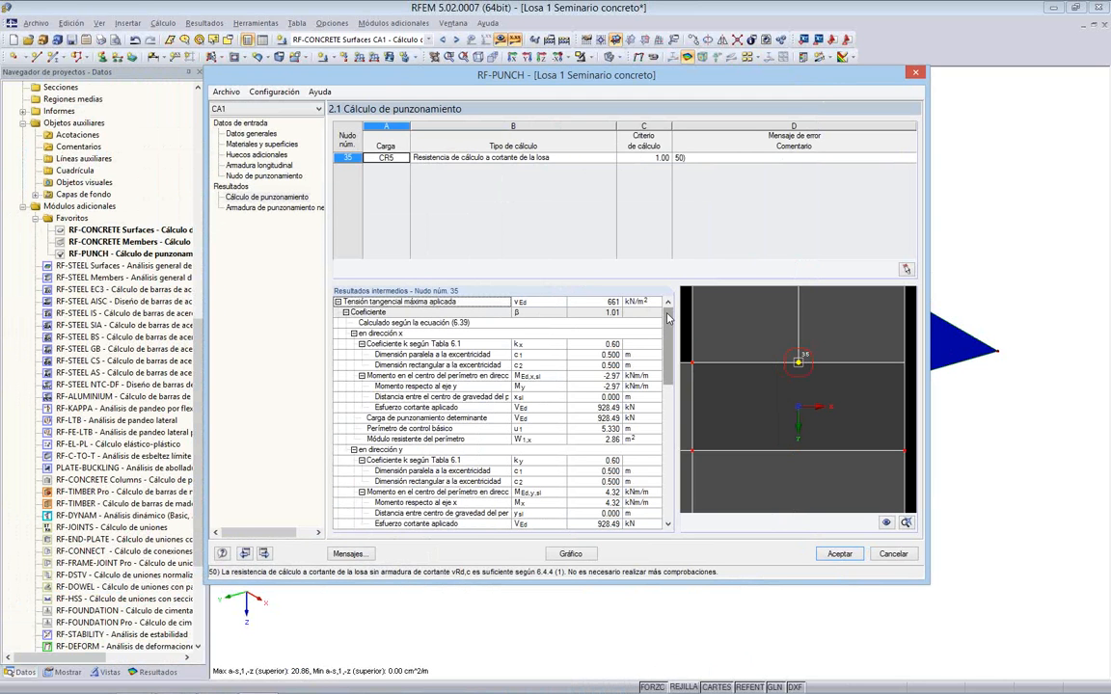
left_click_drag(668, 318, 664, 334)
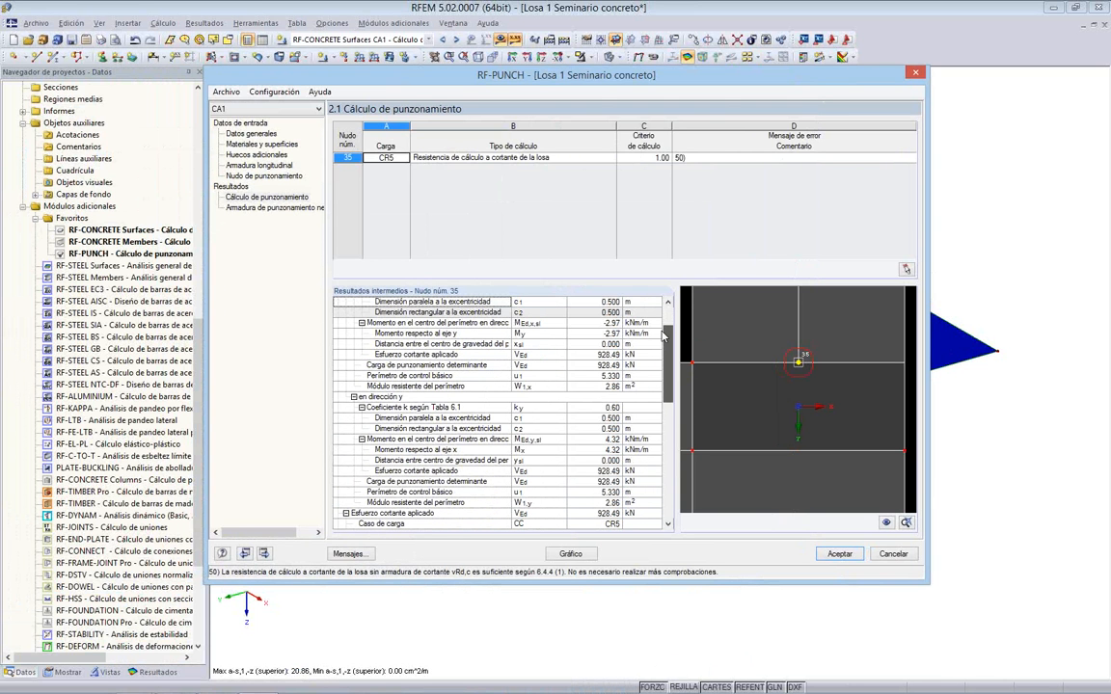
left_click_drag(511, 301, 528, 301)
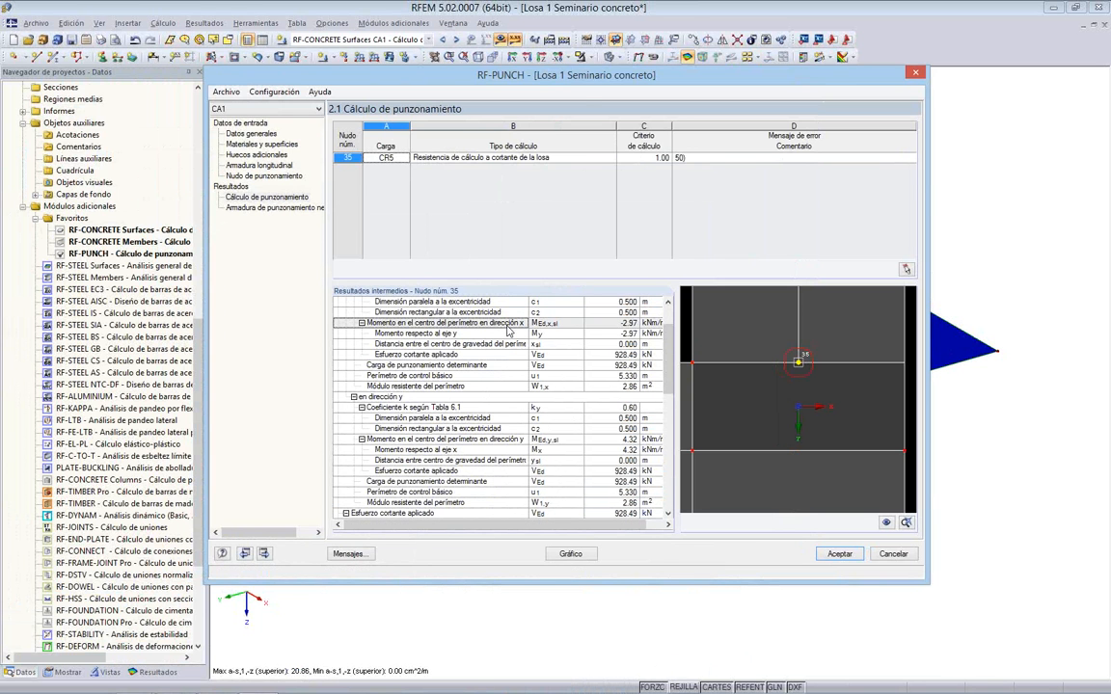
left_click_drag(525, 77, 318, 79)
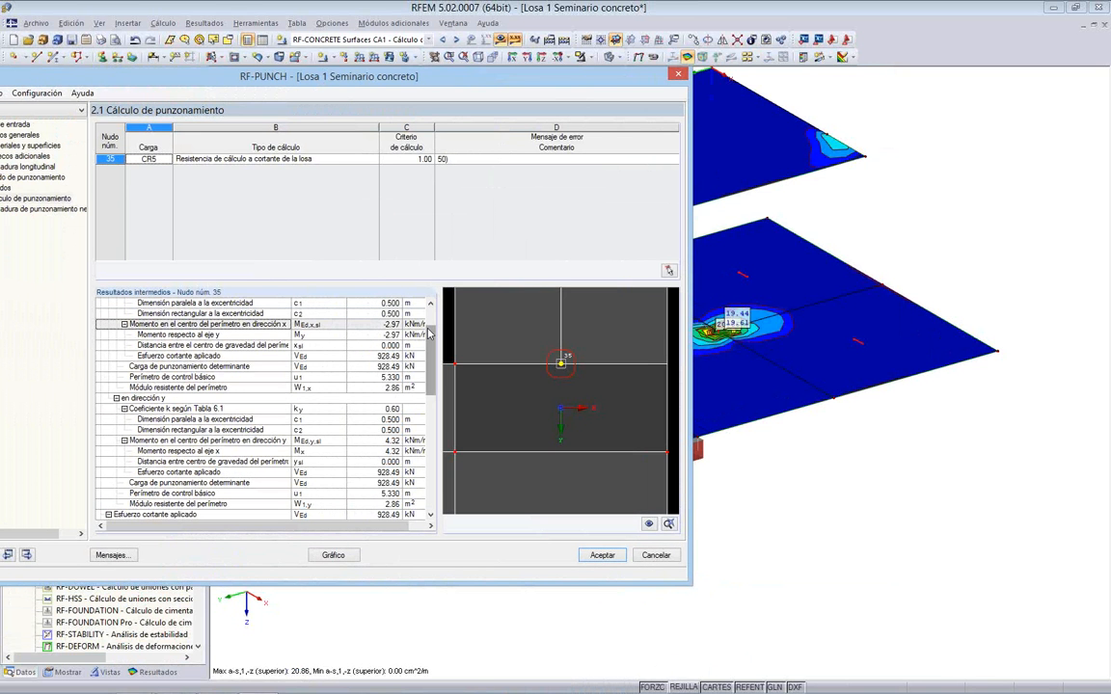
Step: Examine node 35's intermediate results: applied shear force, control perimeter, effective depth, shear resistance without punching reinforcement and design criterion
scroll(422, 354, "down", 2)
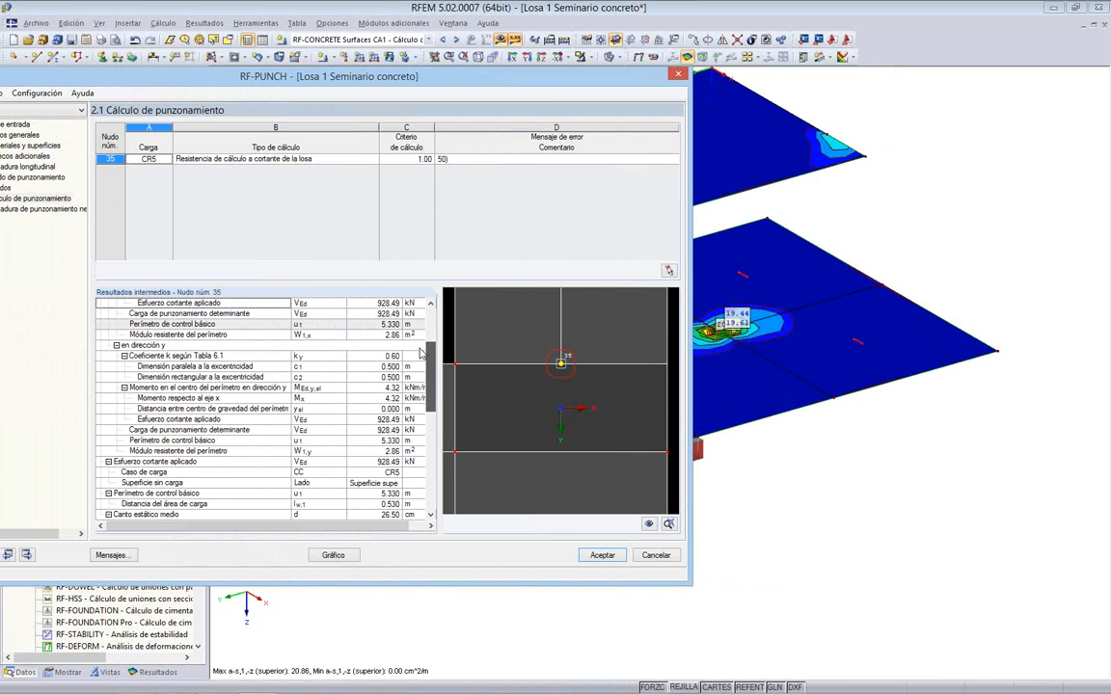
scroll(422, 355, "down", 2)
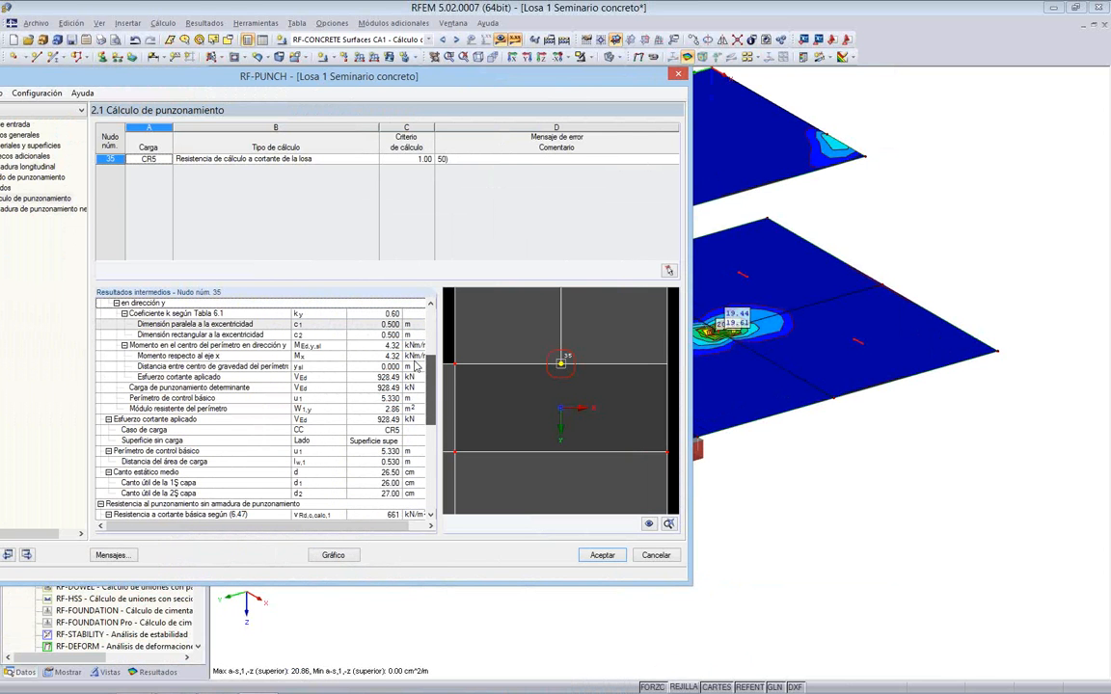
scroll(421, 371, "down", 2)
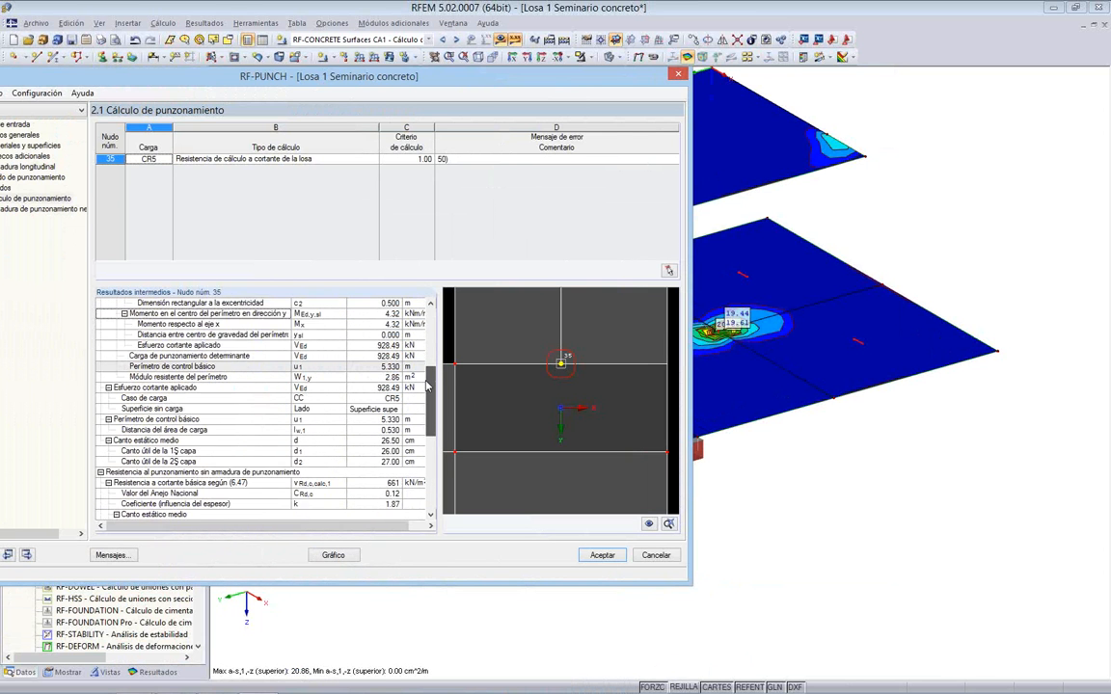
scroll(427, 386, "down", 1)
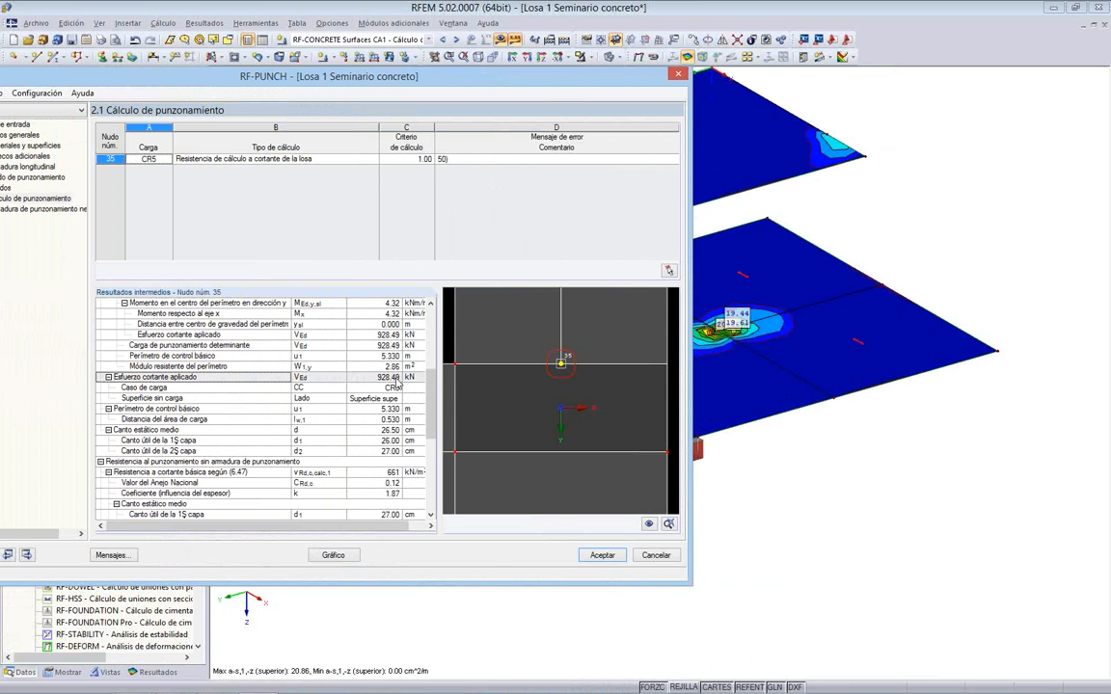
scroll(424, 395, "down", 4)
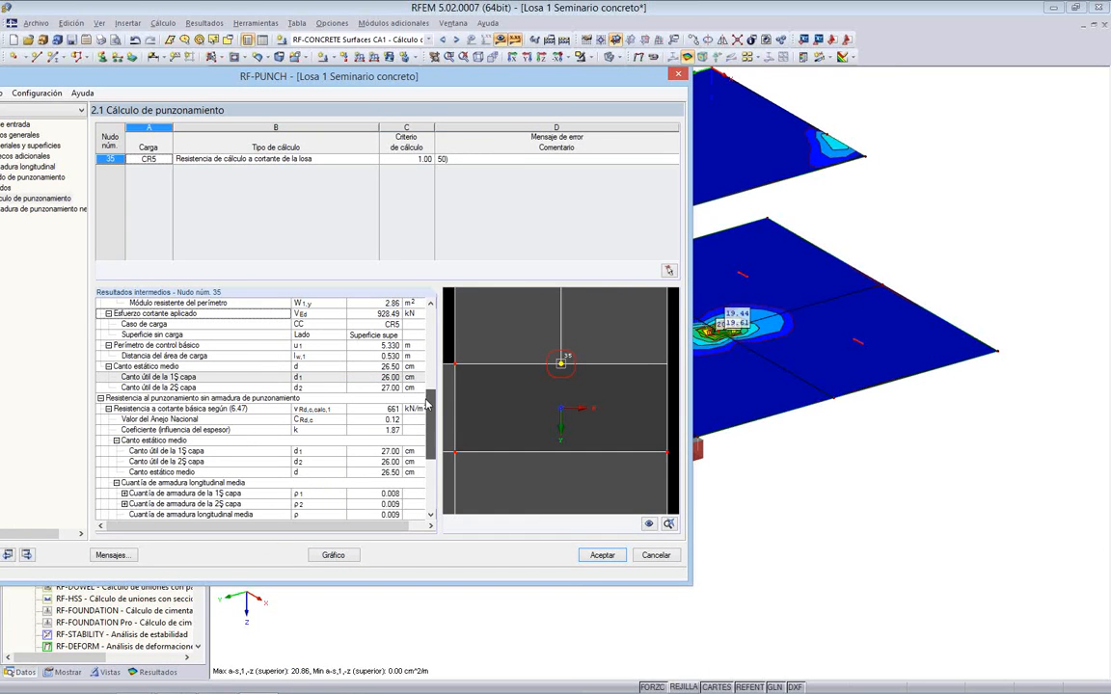
scroll(424, 409, "down", 3)
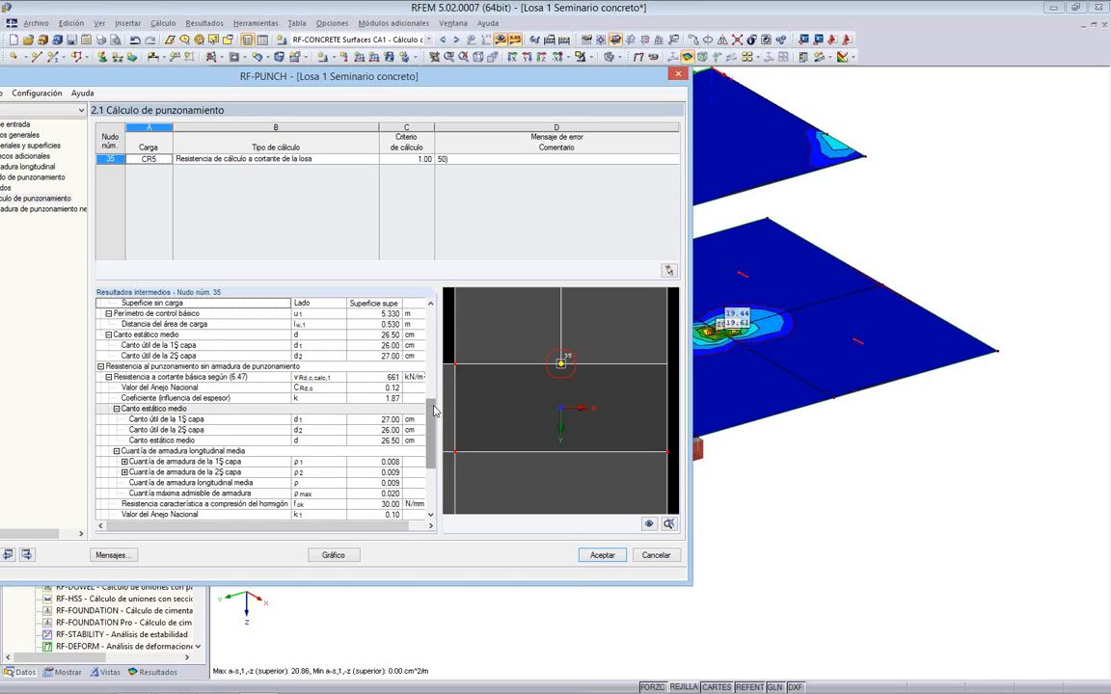
left_click_drag(434, 412, 430, 467)
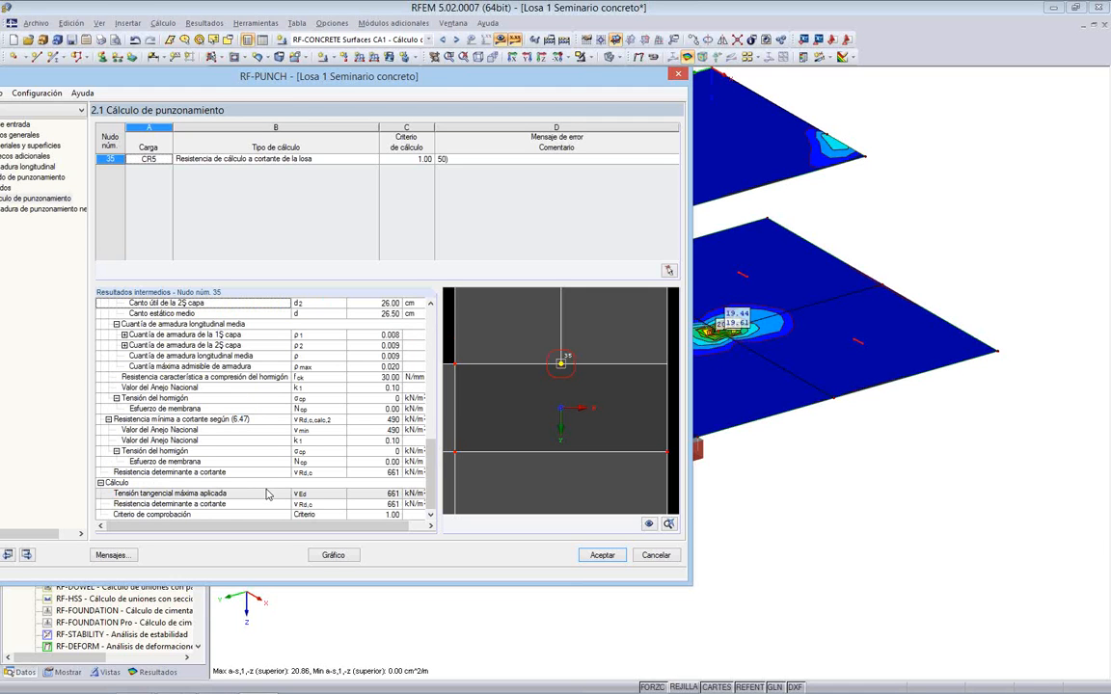
left_click_drag(402, 306, 391, 307)
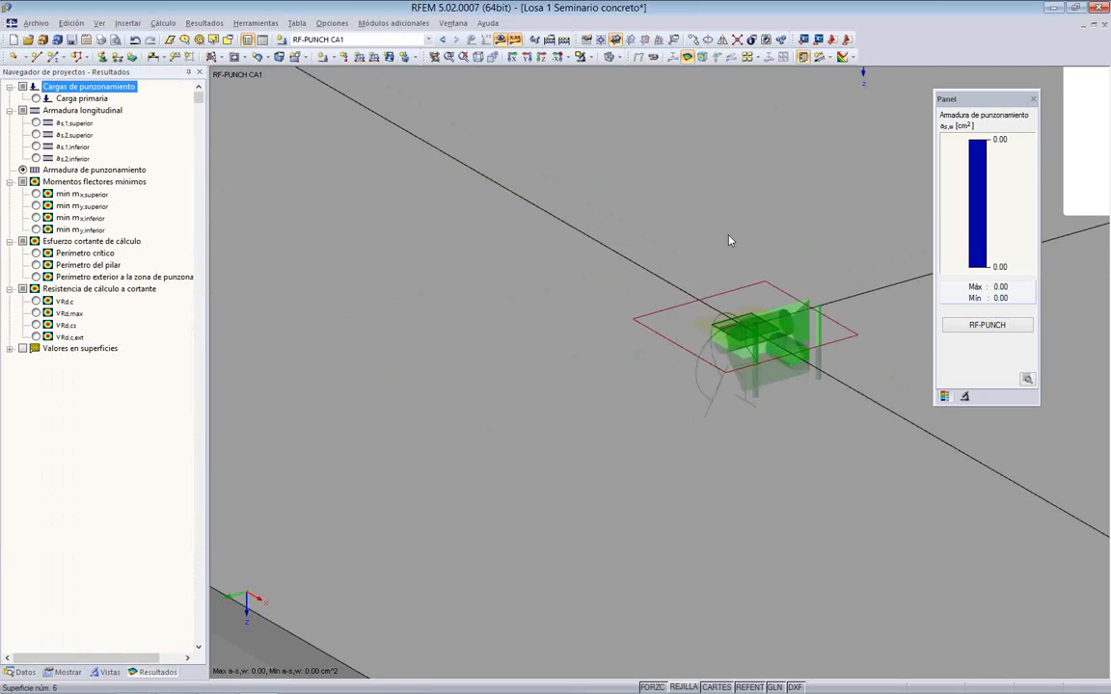
Step: Show the RF-PUNCH CA1 top longitudinal reinforcement a-s,1 and a-s,2 around the column on the model in wireframe display
scroll(725, 239, "down", 2)
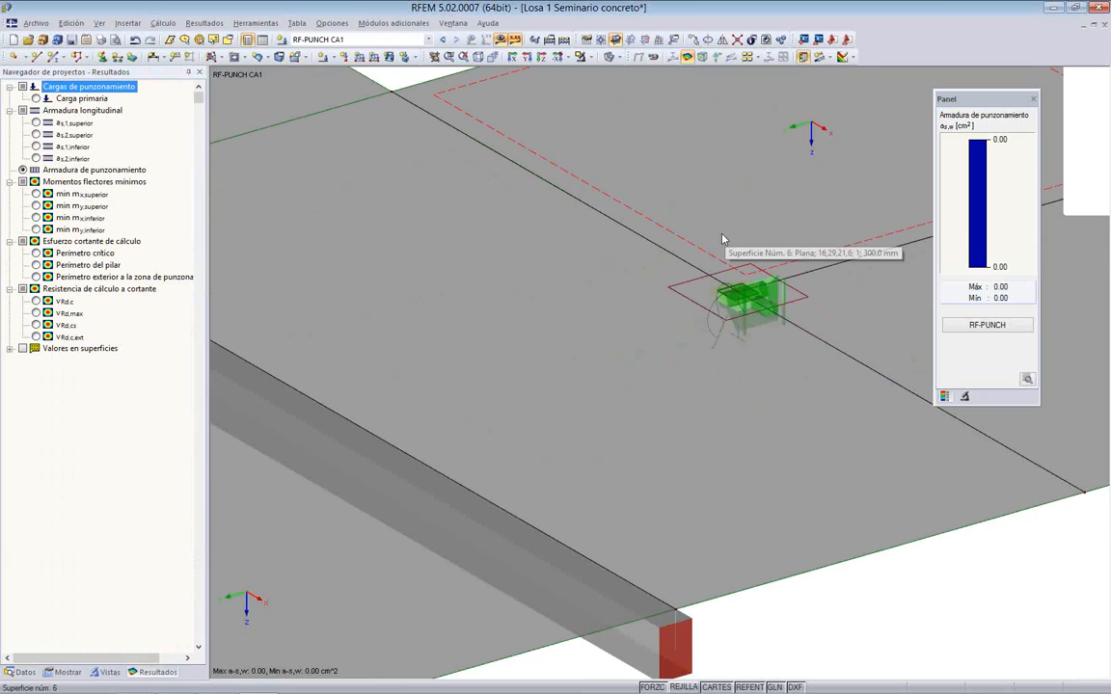
middle_click_drag(722, 239, 649, 237)
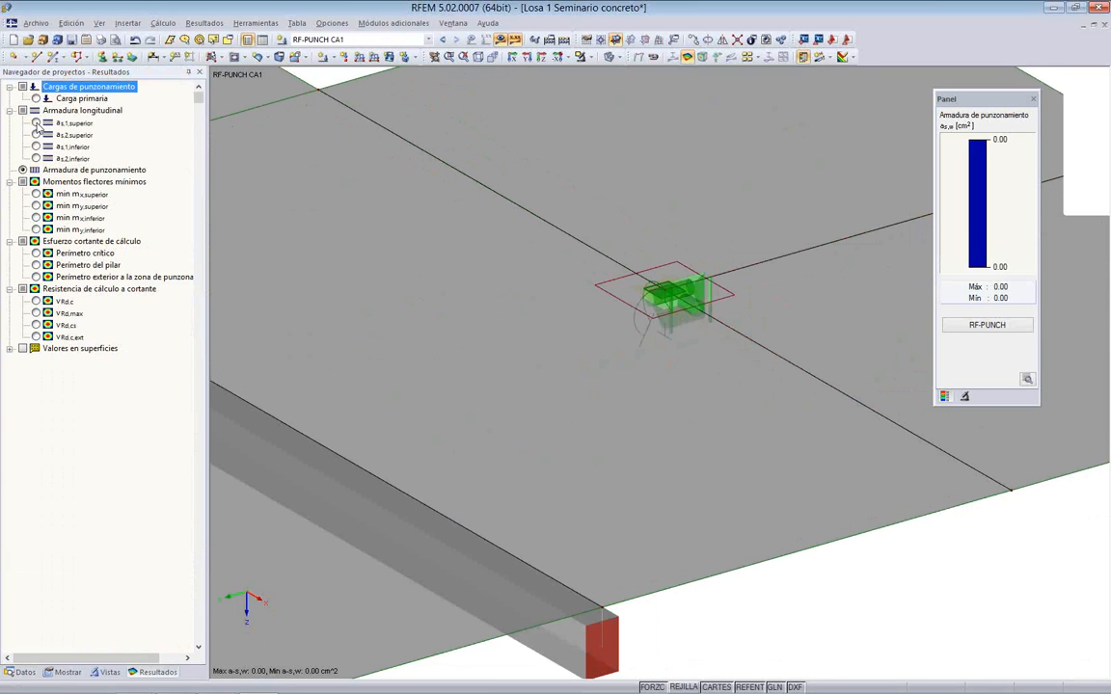
left_click(35, 124)
scroll(639, 224, "down", 3)
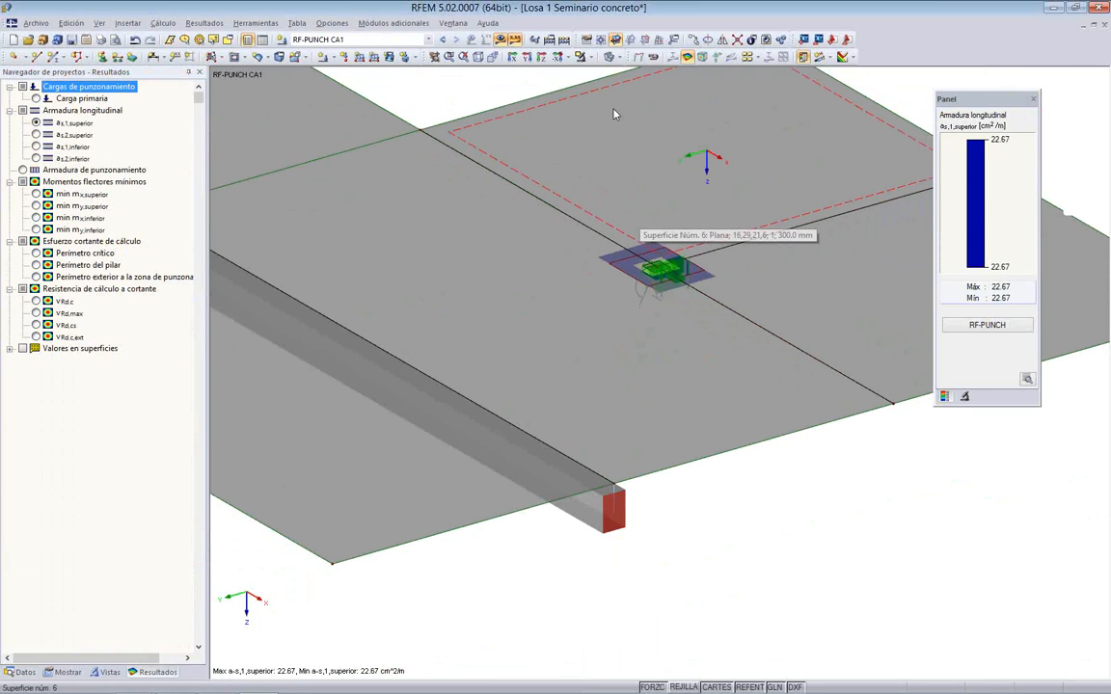
left_click(611, 57)
scroll(626, 235, "up", 2)
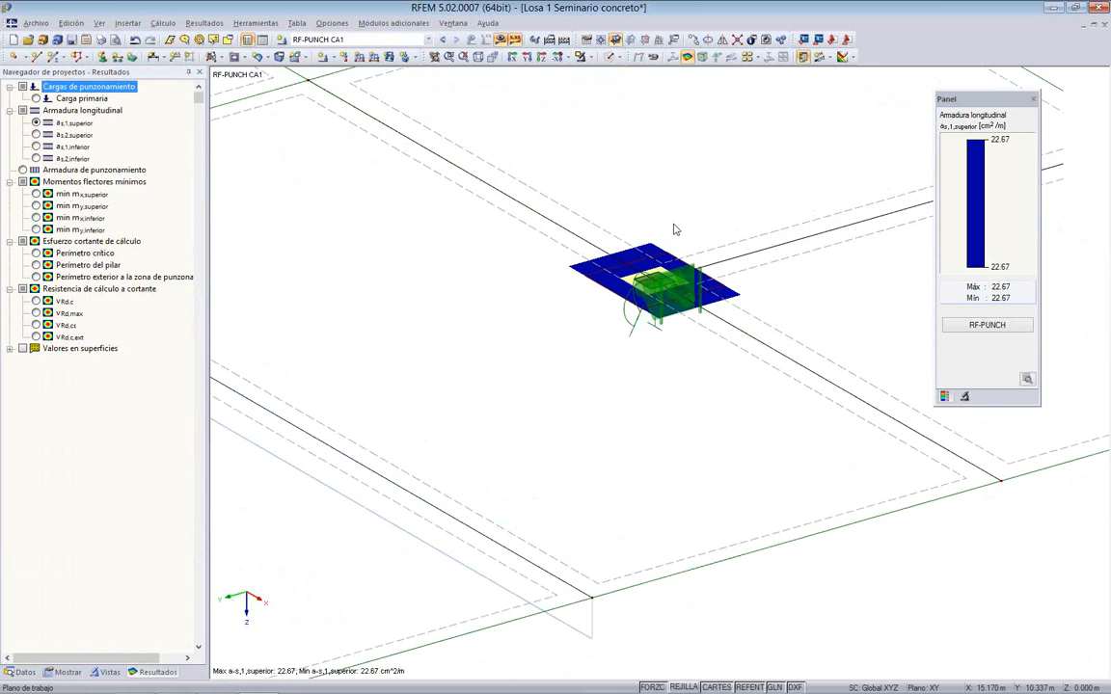
middle_click_drag(626, 235, 601, 241)
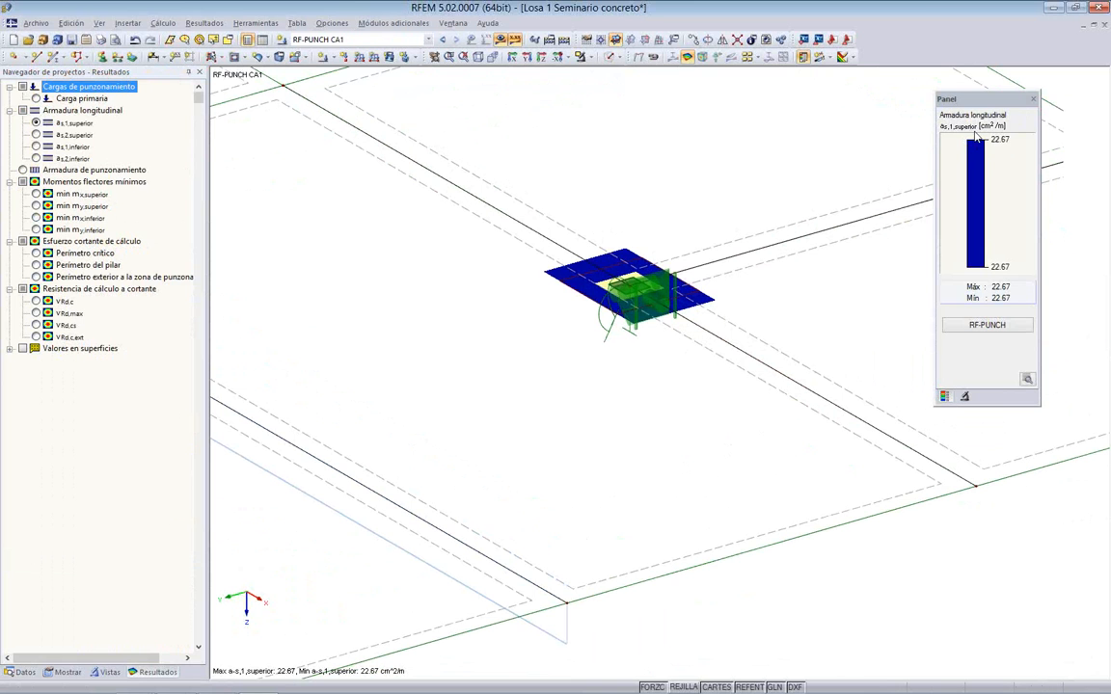
left_click(36, 135)
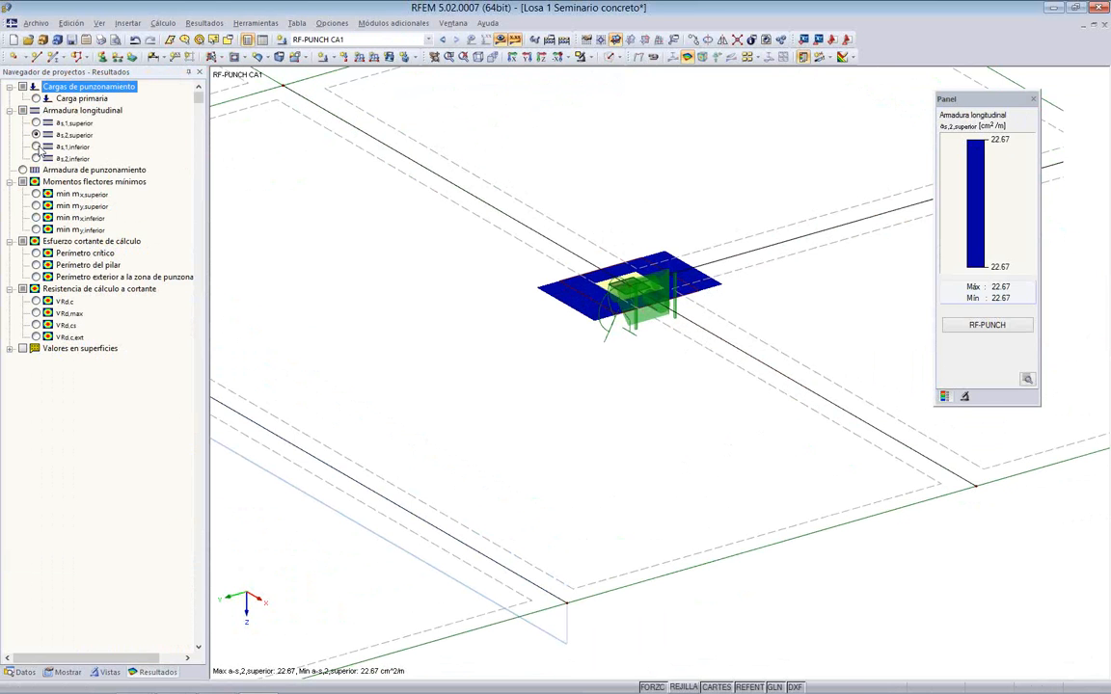
Step: Display the RF-CONCRETE Surfaces CA1 reinforcement results over the whole slab
scroll(434, 240, "down", 5)
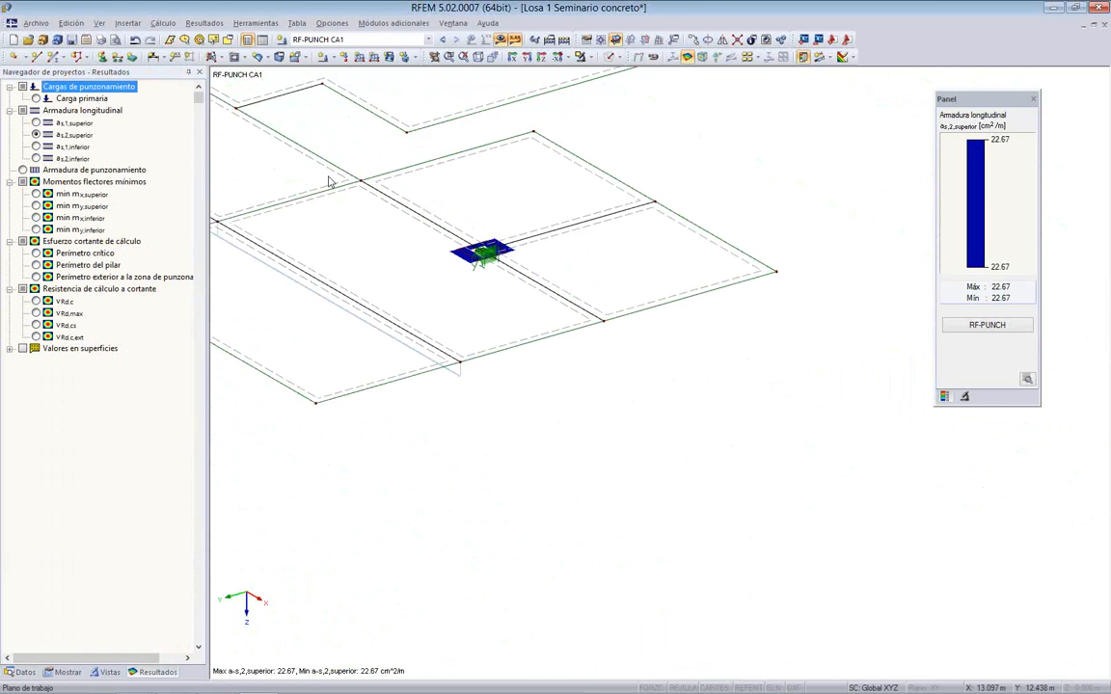
middle_click_drag(329, 182, 588, 319)
scroll(569, 373, "down", 2)
left_click(427, 40)
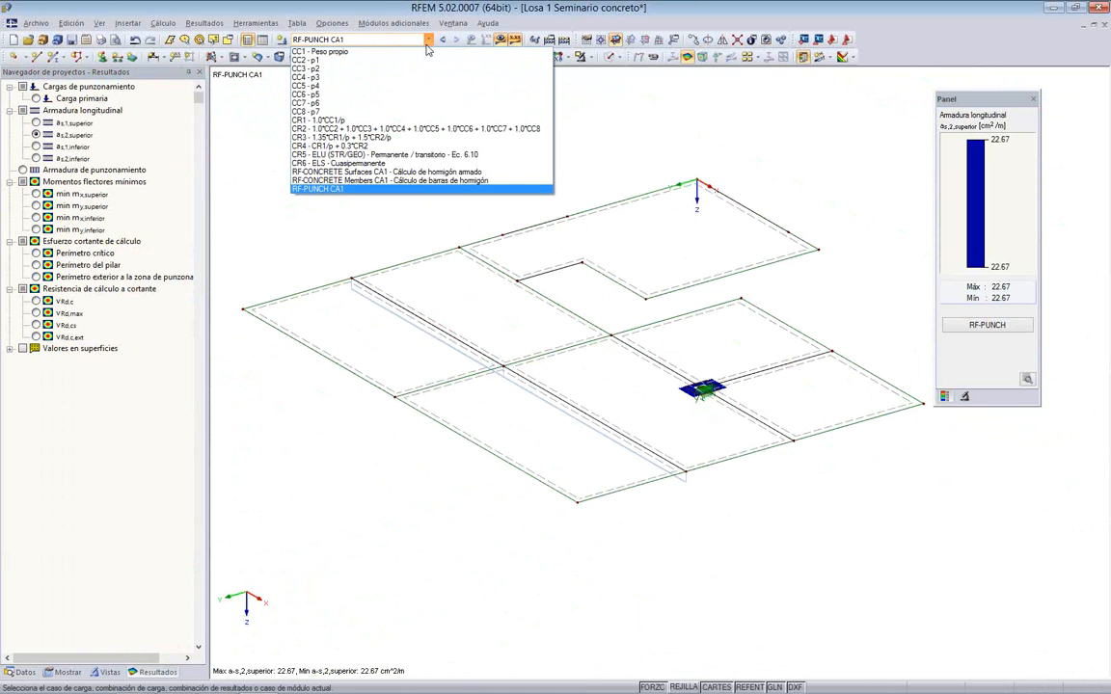
left_click(412, 173)
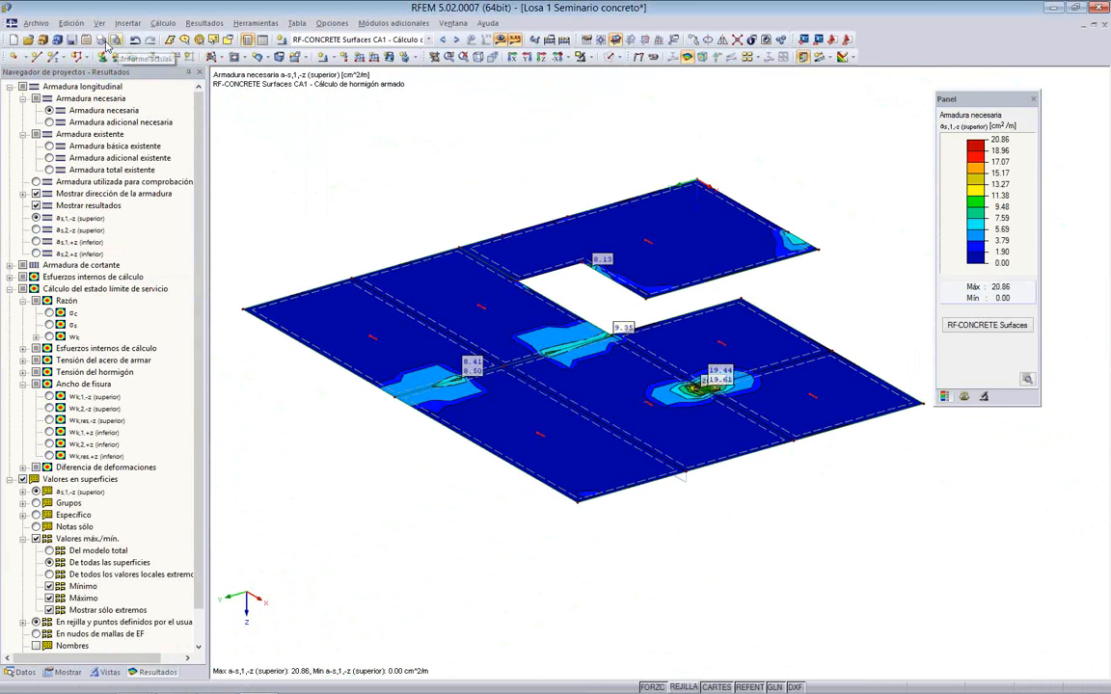
Step: Open the existing printout report INF1: Hormigón 2D from the project's list of reports
left_click(24, 672)
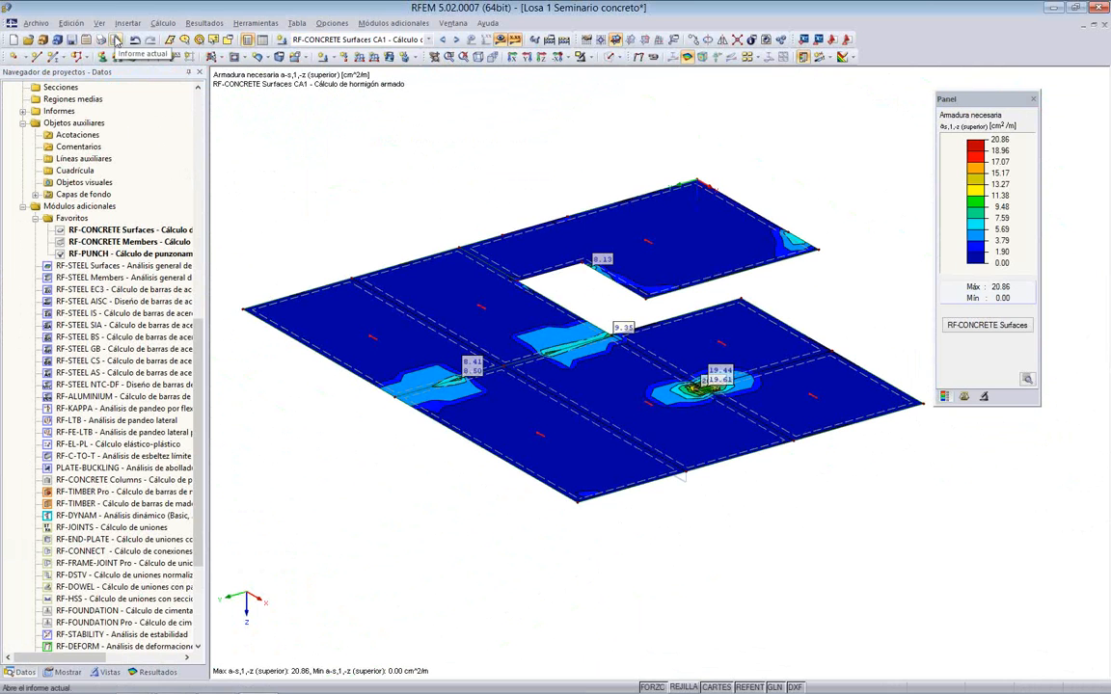
scroll(205, 228, "up", 1)
scroll(204, 228, "up", 13)
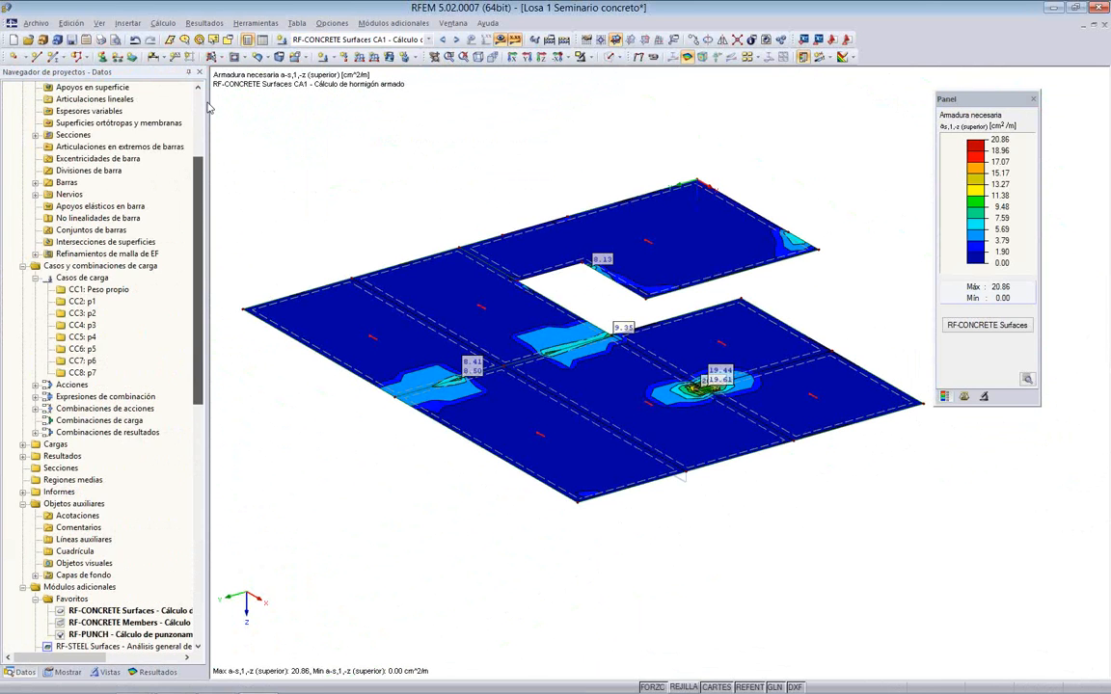
scroll(190, 344, "down", 6)
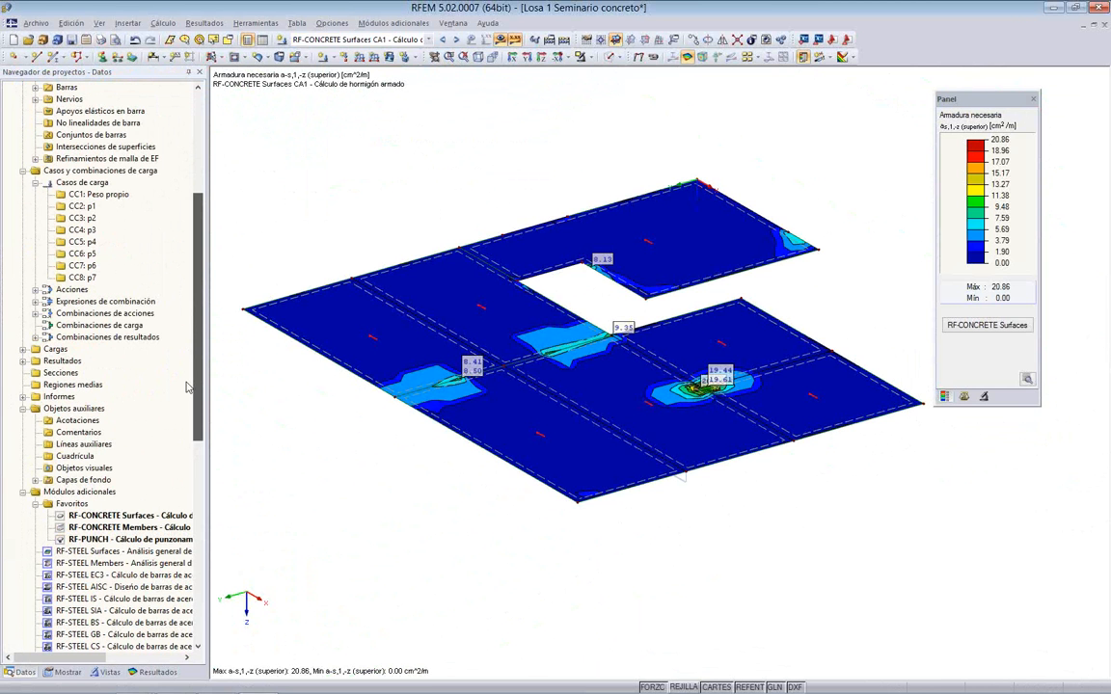
left_click(22, 396)
left_click(81, 409)
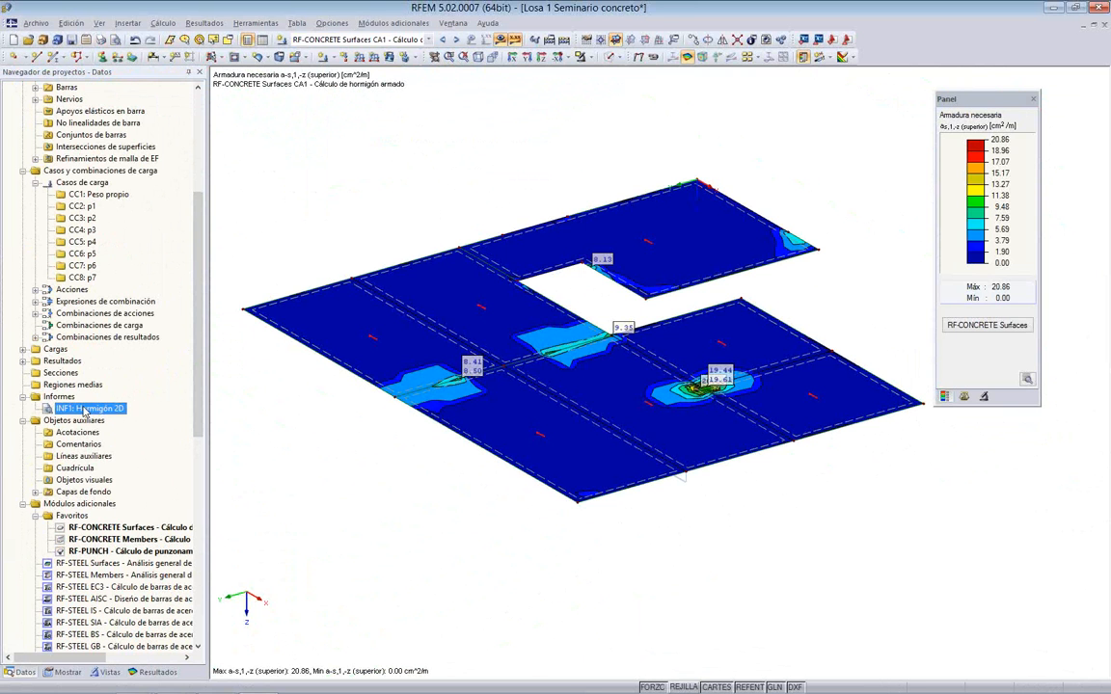
right_click(84, 410)
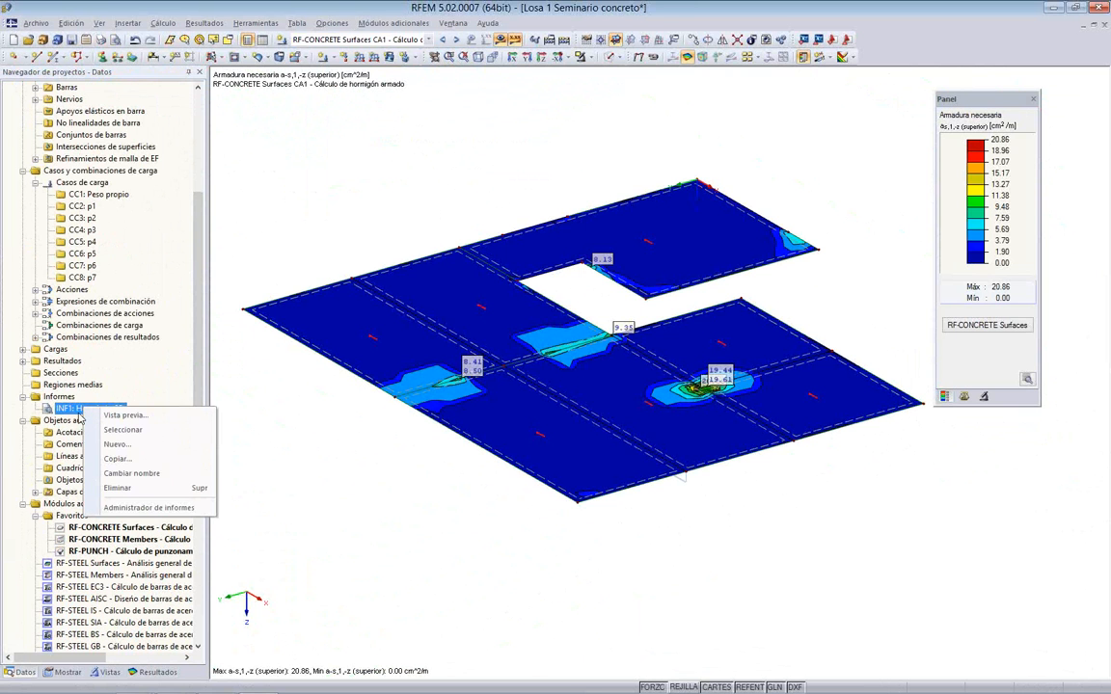
left_click(77, 412)
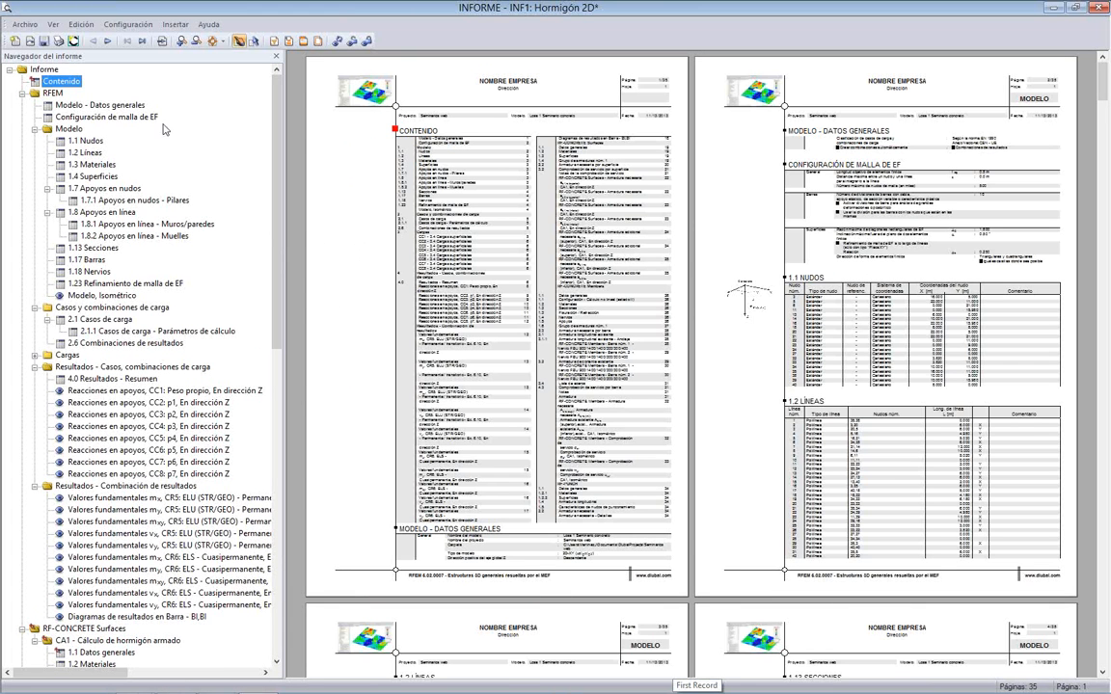
Step: Review the report's contents, model data and load case pages, including nodes, materials, surfaces, supports and result combinations
left_click(82, 25)
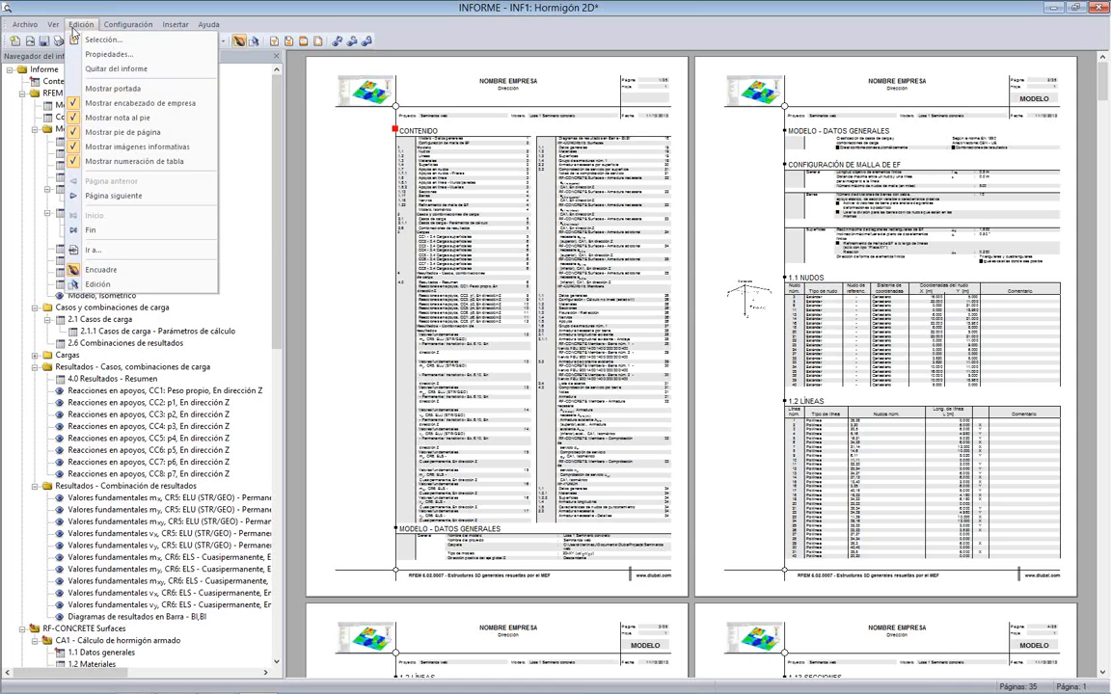
left_click(82, 26)
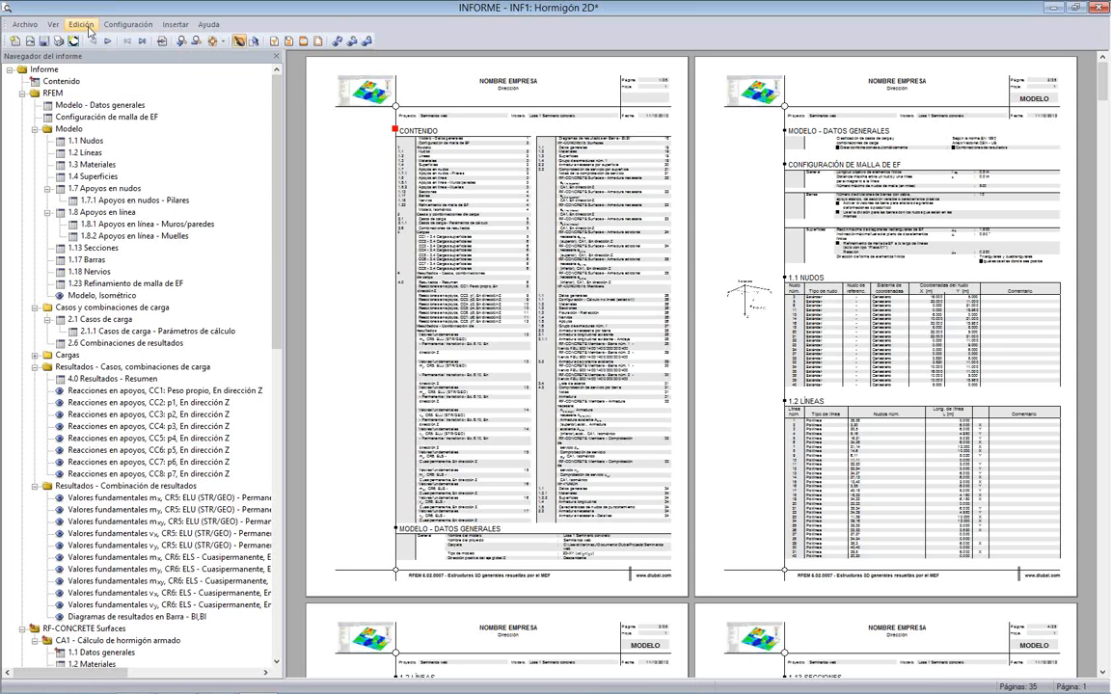
left_click(556, 196)
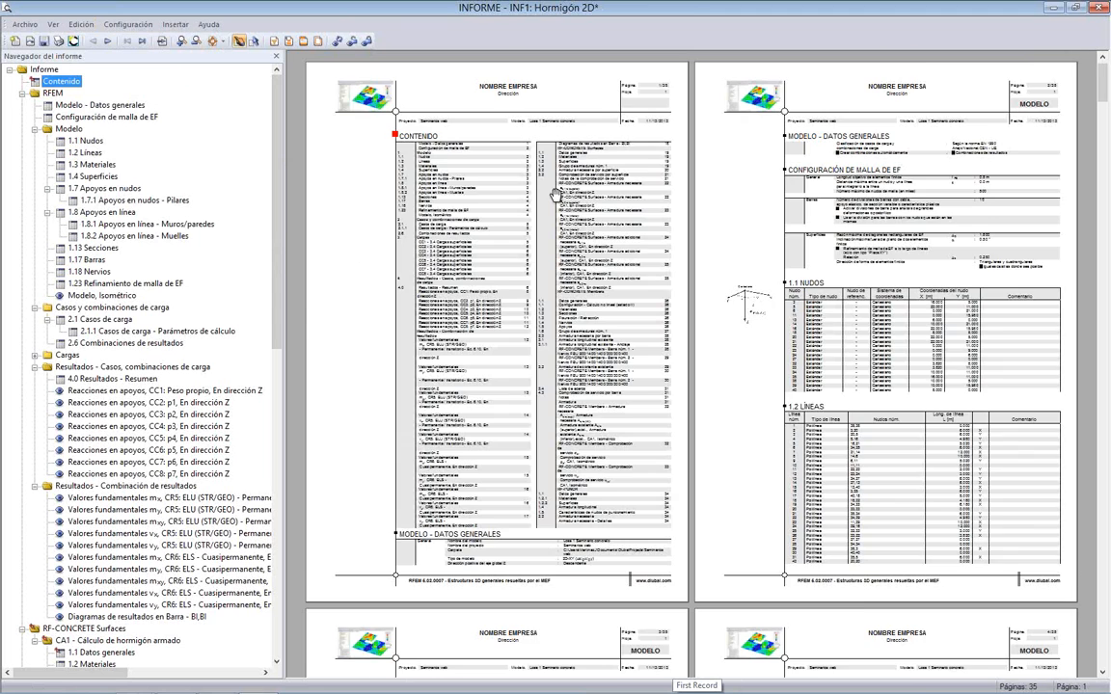
scroll(555, 196, "down", 10)
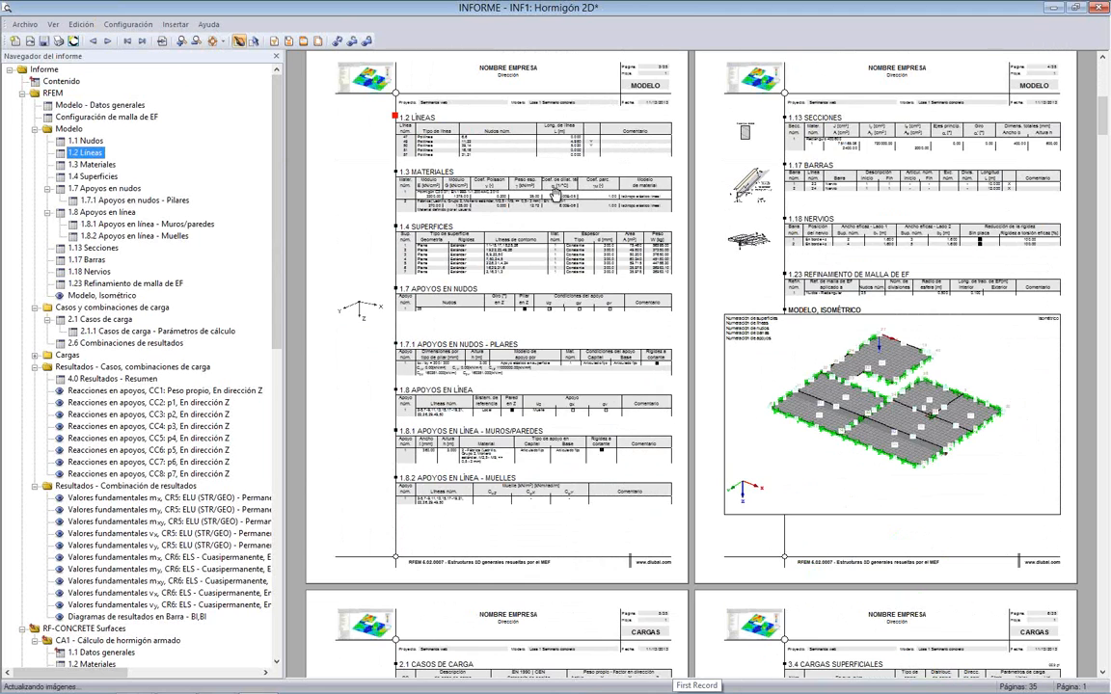
scroll(521, 251, "down", 3)
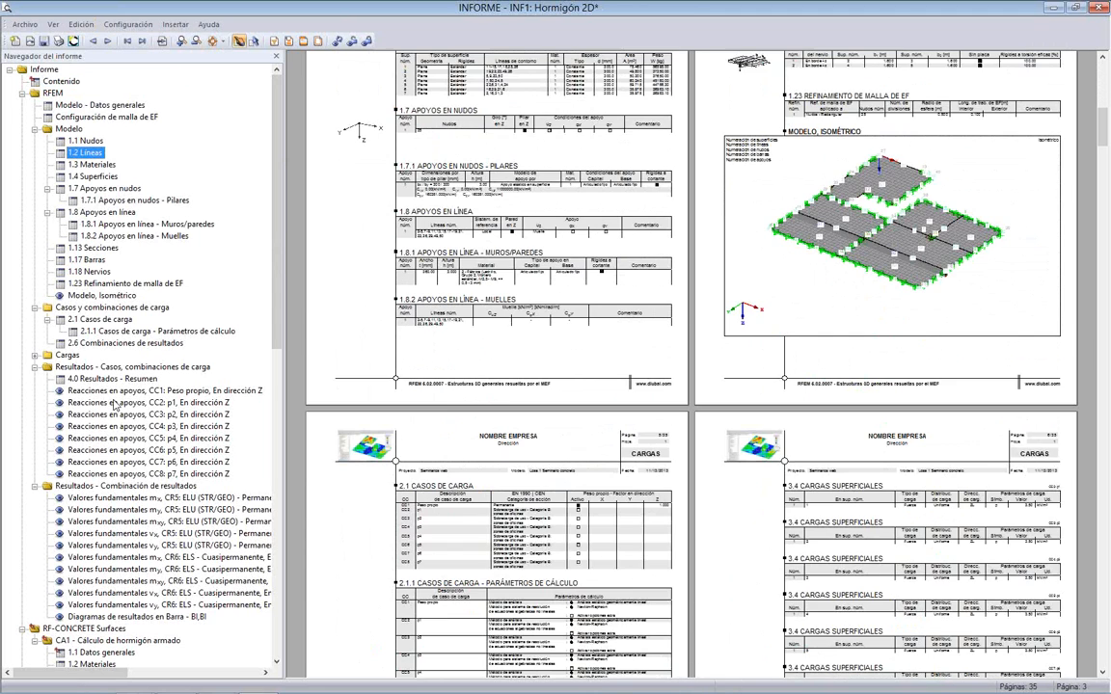
scroll(489, 299, "down", 12)
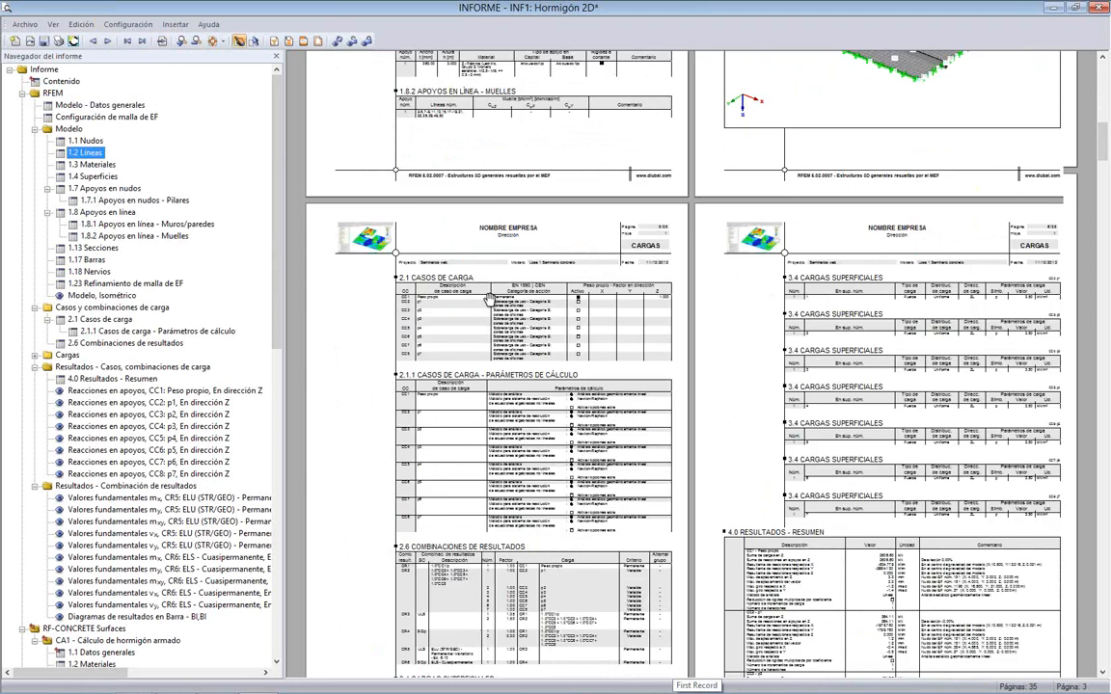
Step: Examine the report's support reaction graphics for each load case and the CR5 and CR6 internal force plots and member result diagrams
scroll(490, 300, "down", 15)
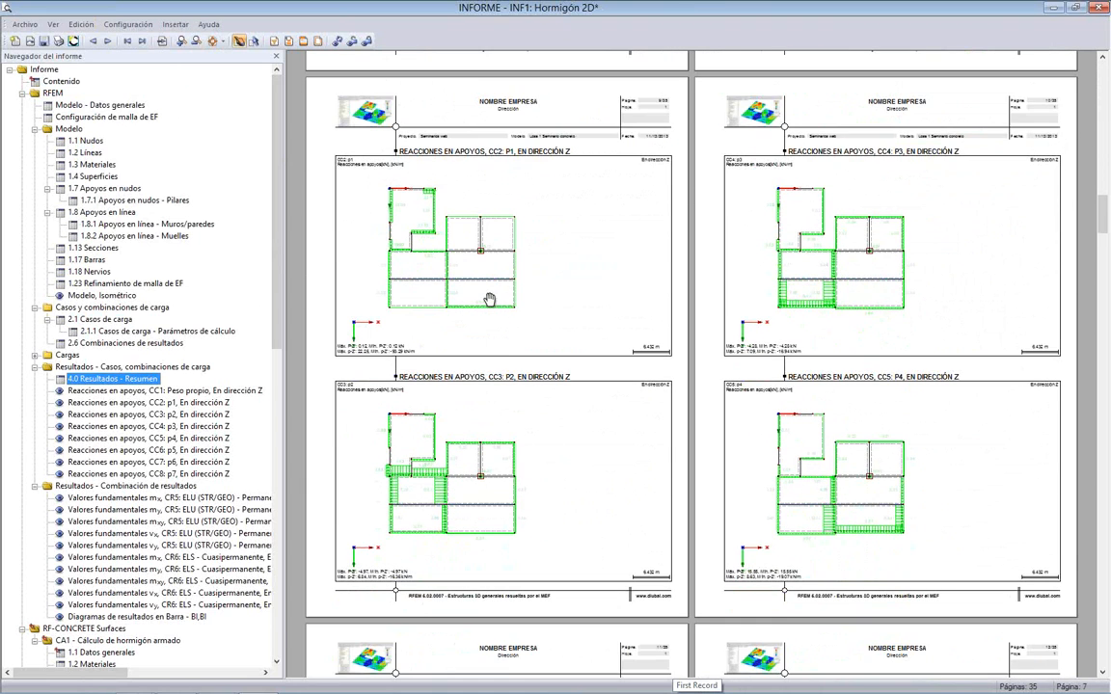
scroll(490, 300, "down", 5)
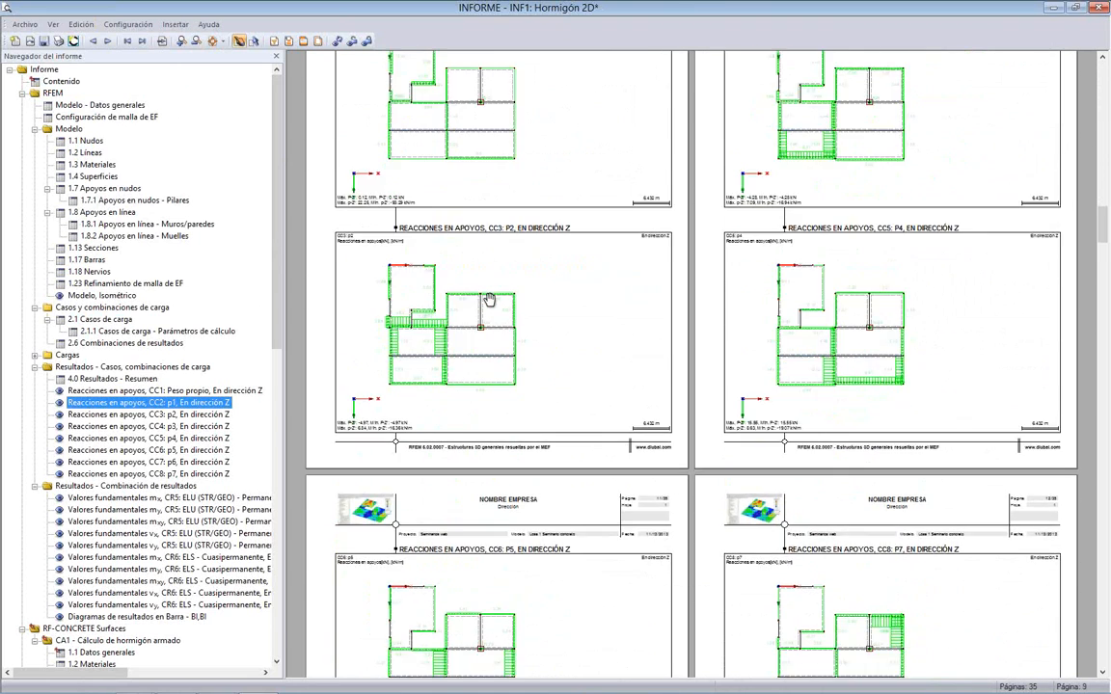
scroll(490, 300, "down", 4)
scroll(490, 300, "down", 9)
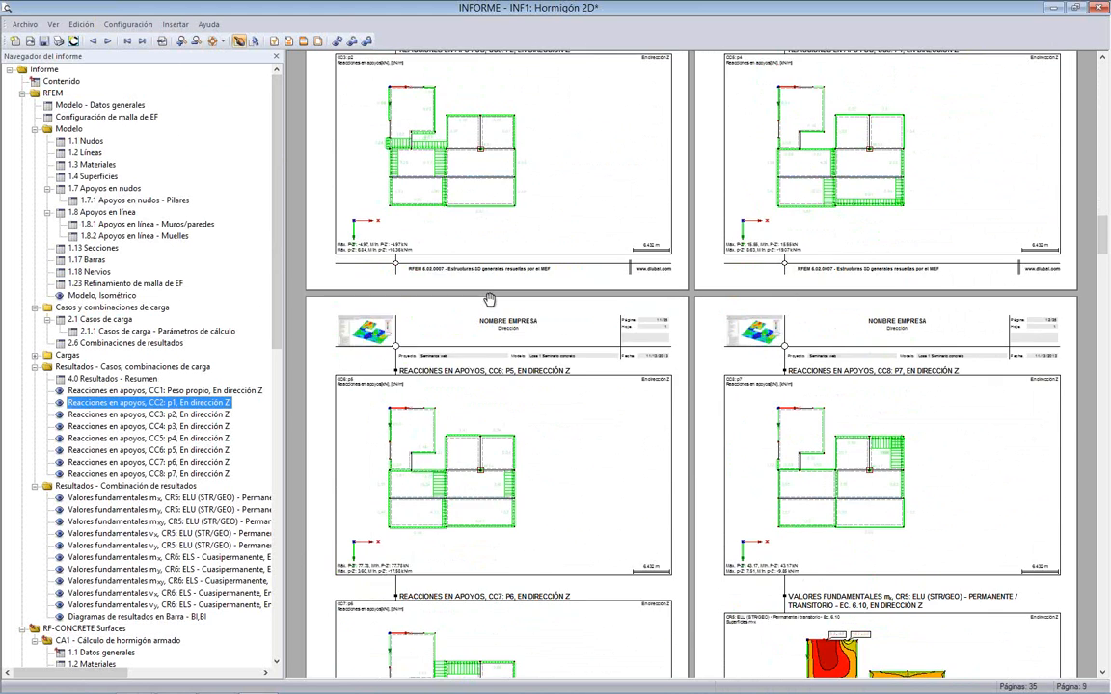
scroll(489, 299, "down", 10)
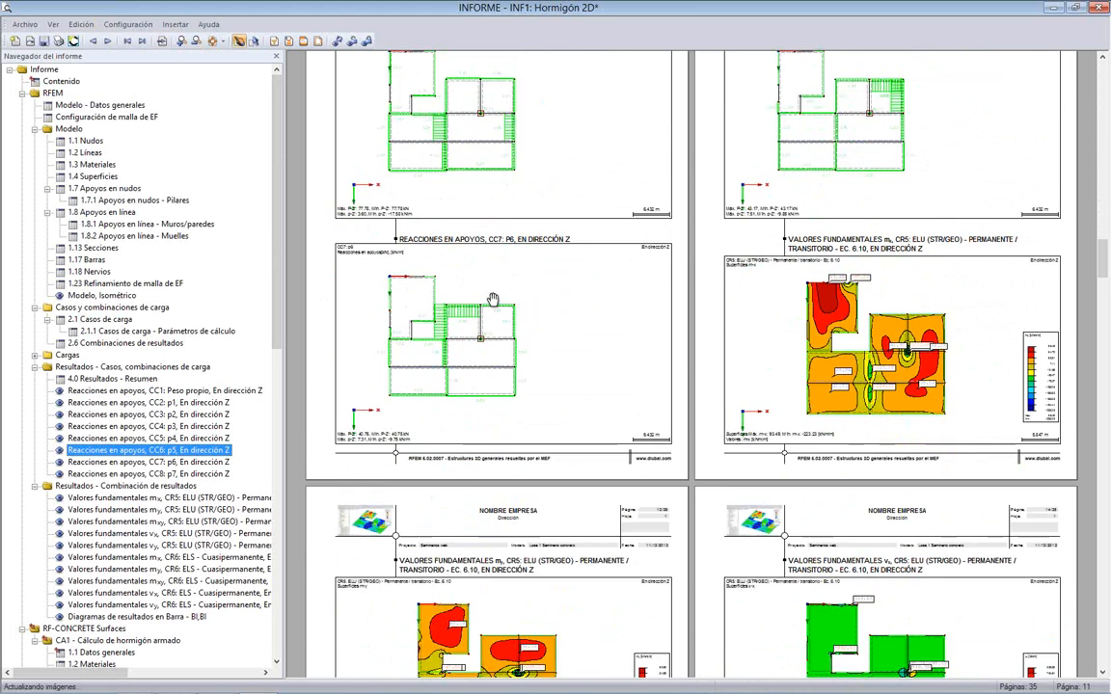
scroll(492, 300, "down", 13)
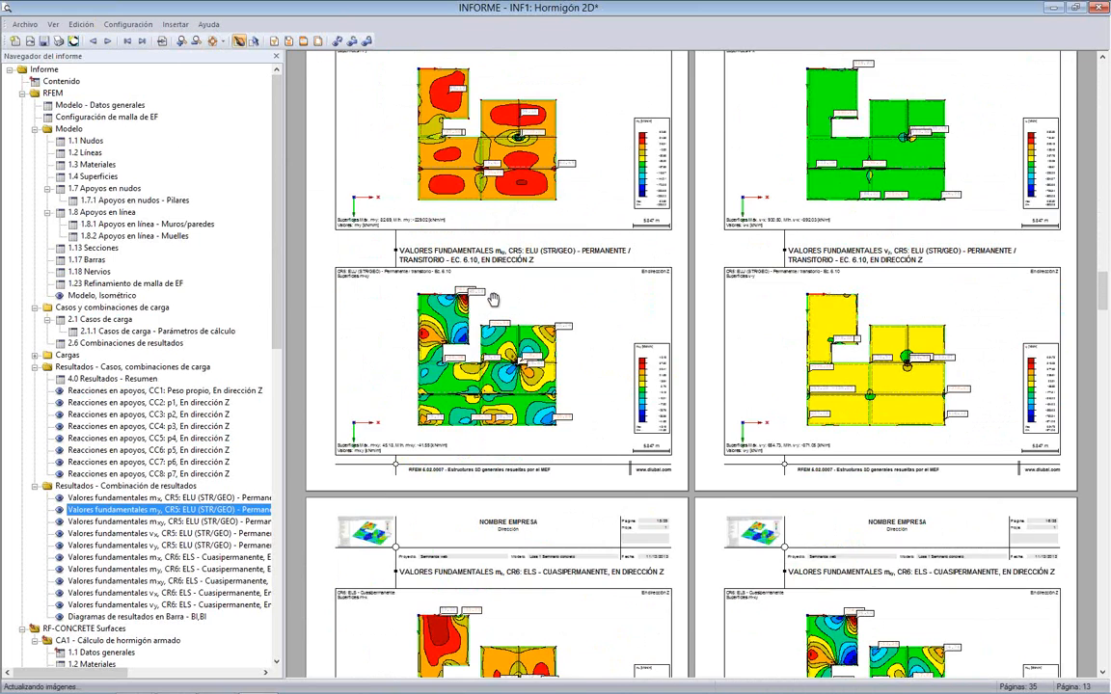
scroll(492, 300, "down", 14)
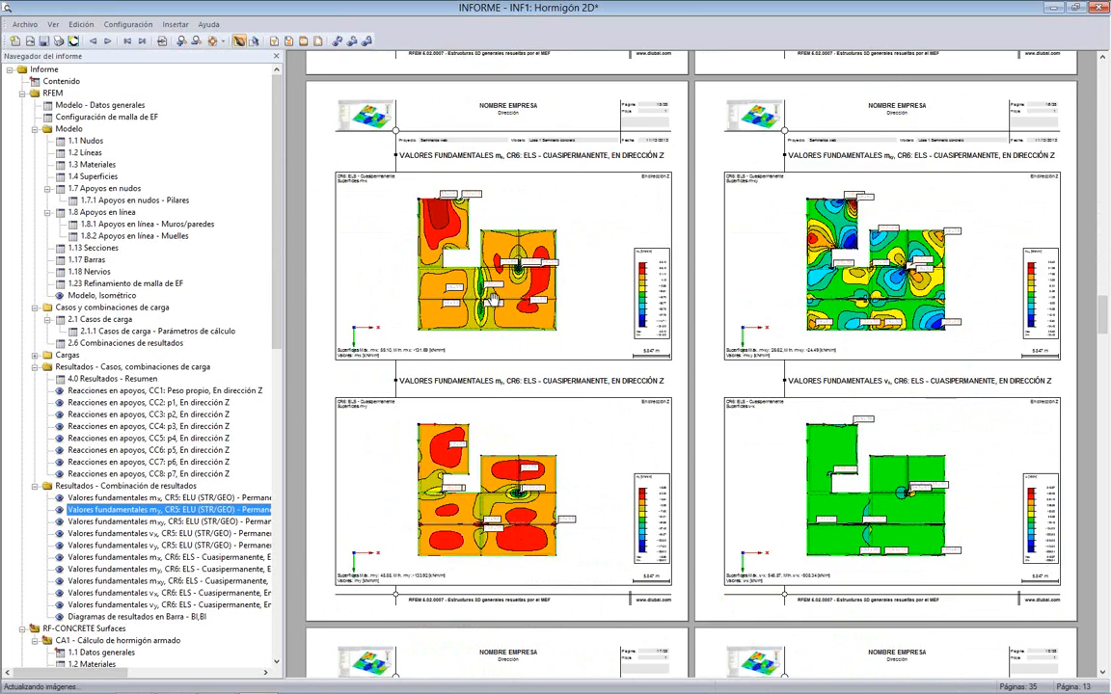
scroll(493, 299, "down", 16)
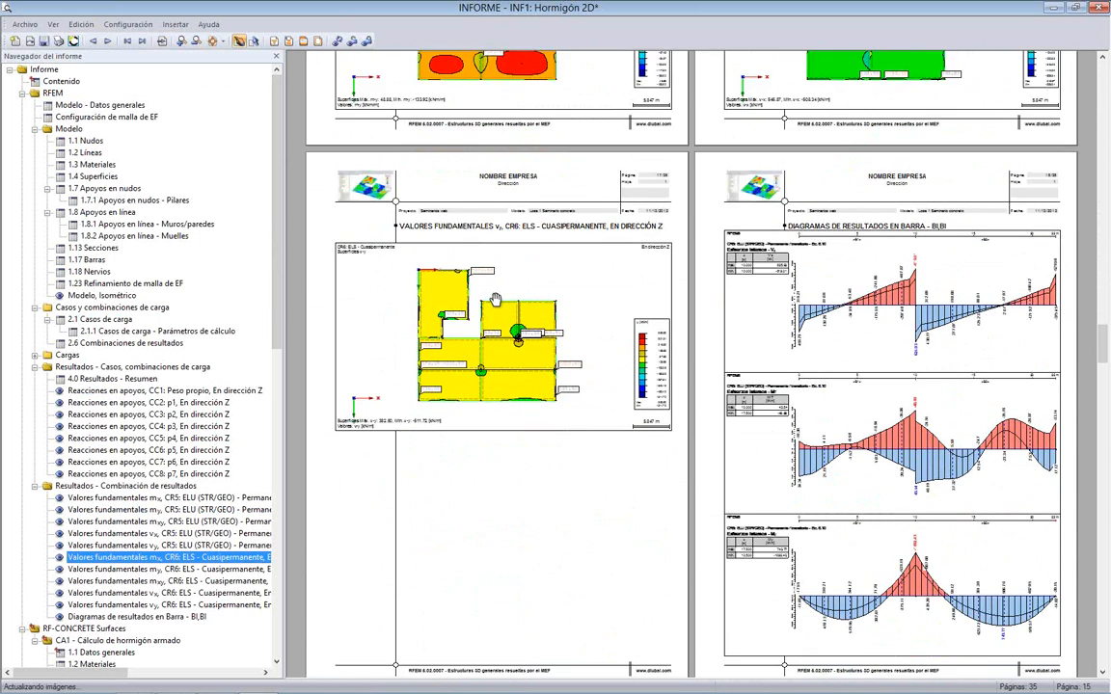
scroll(494, 300, "down", 3)
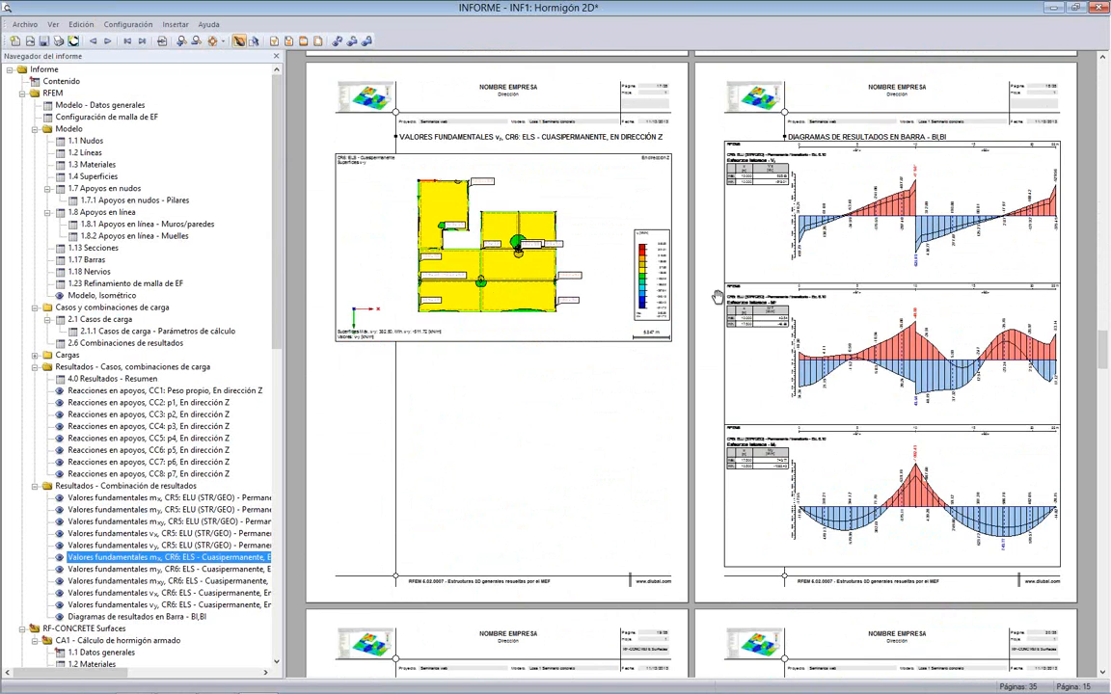
Step: Examine the report's RF-CONCRETE Surfaces, RF-CONCRETE Members and RF-PUNCH design pages through to the last page
scroll(436, 362, "down", 16)
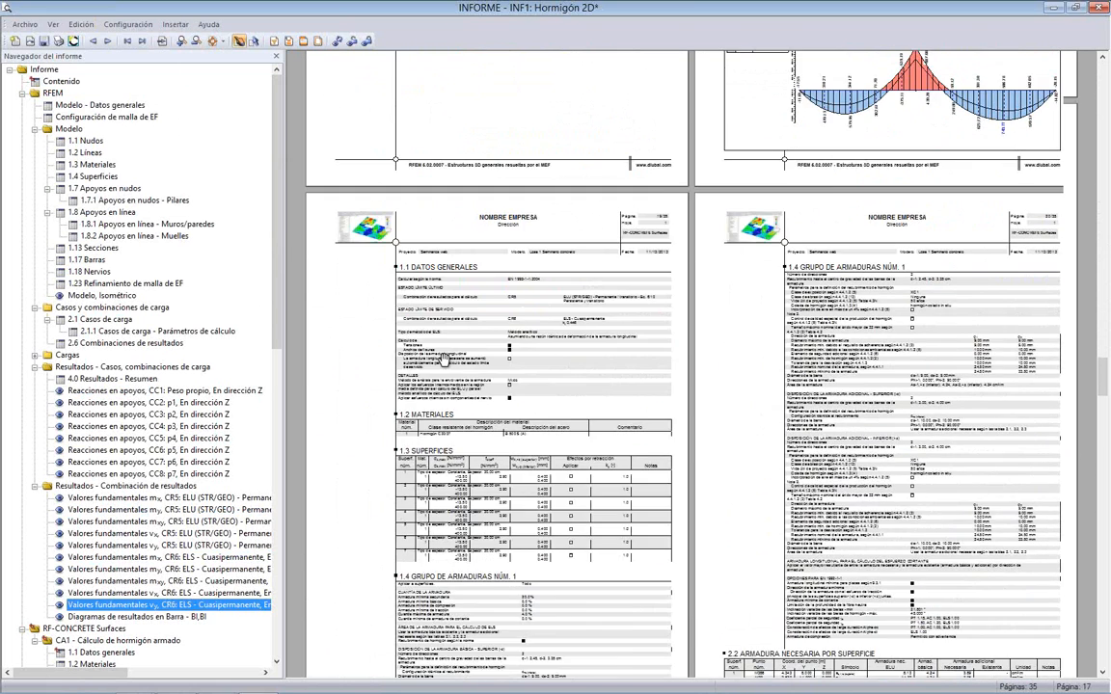
scroll(444, 360, "down", 18)
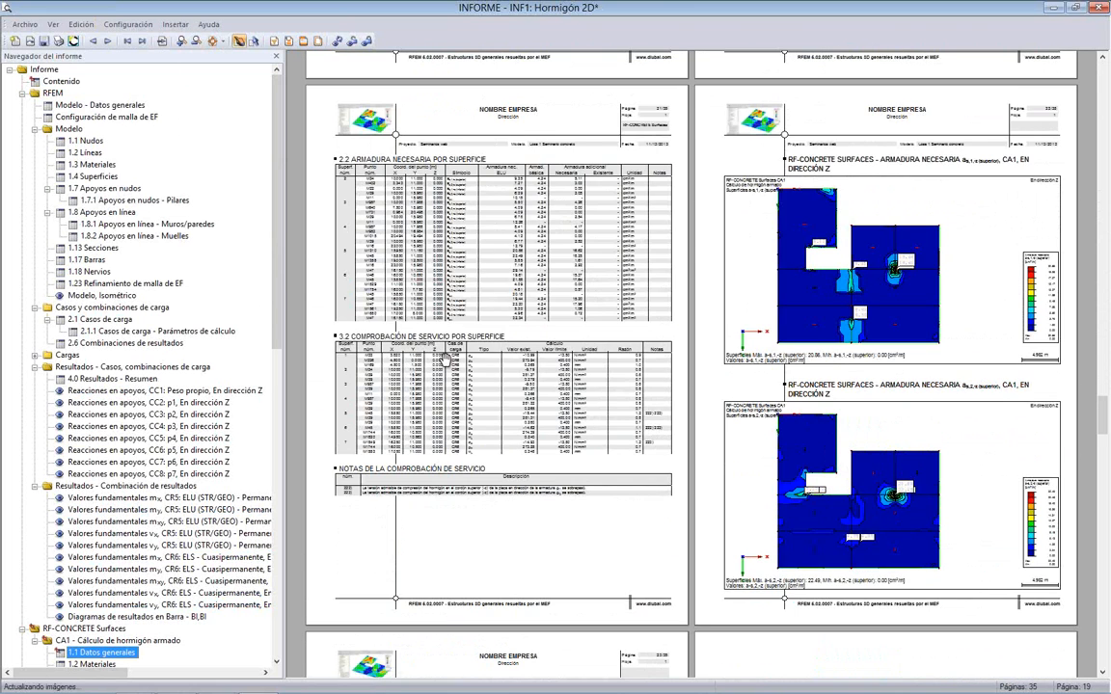
scroll(471, 319, "down", 6)
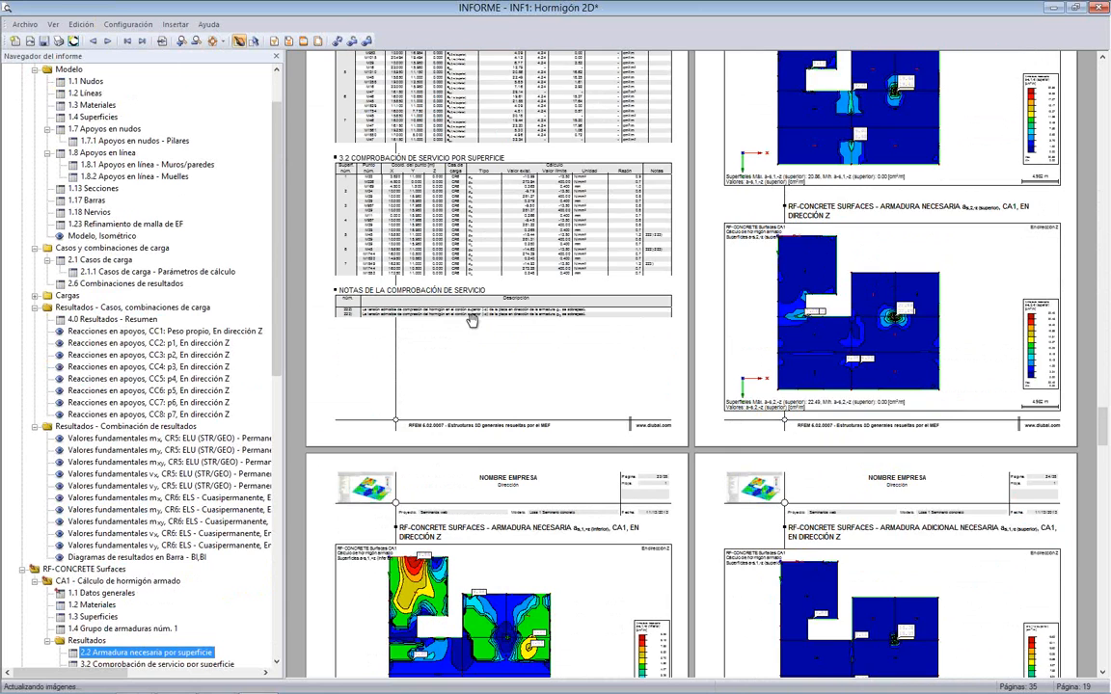
scroll(471, 319, "down", 16)
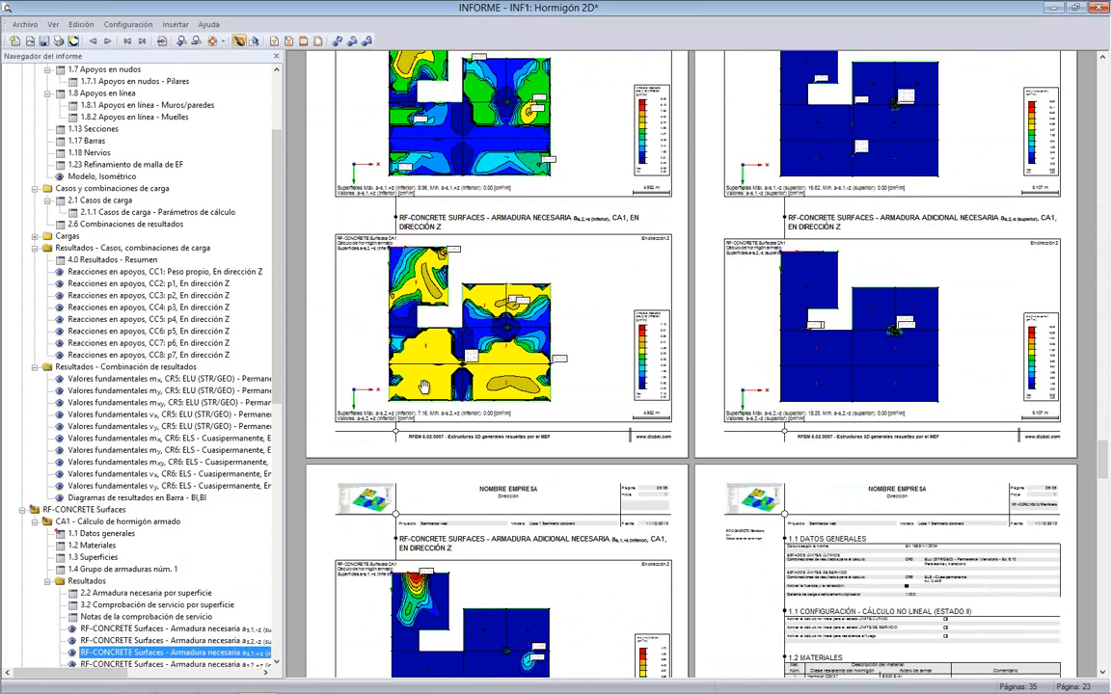
scroll(424, 386, "down", 5)
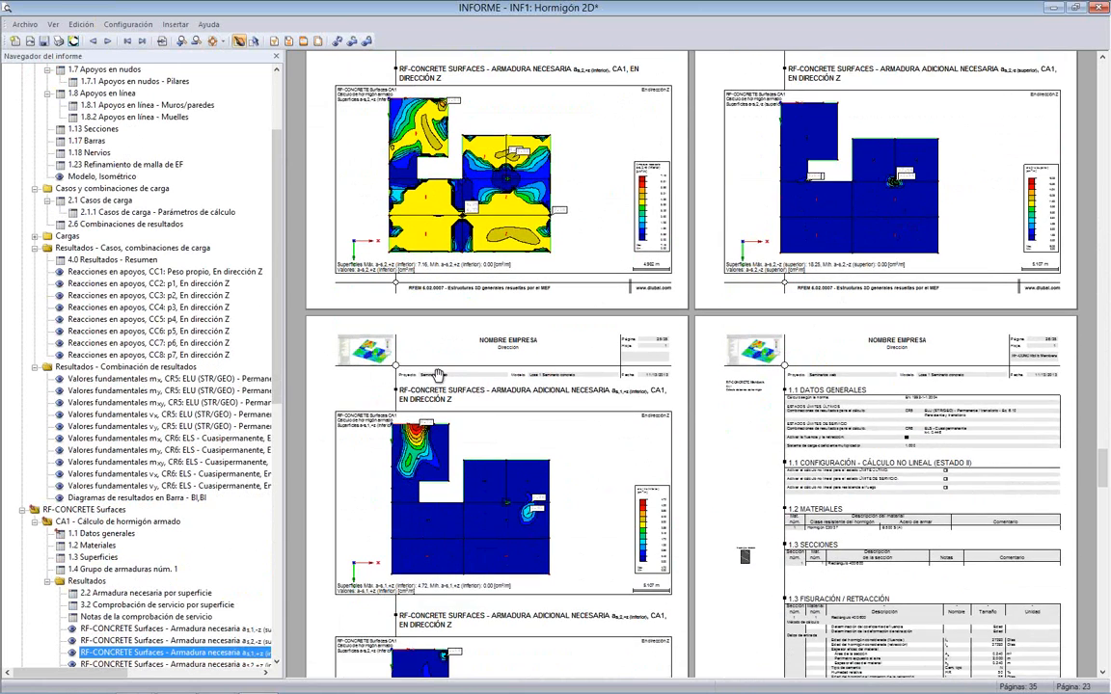
scroll(439, 375, "down", 14)
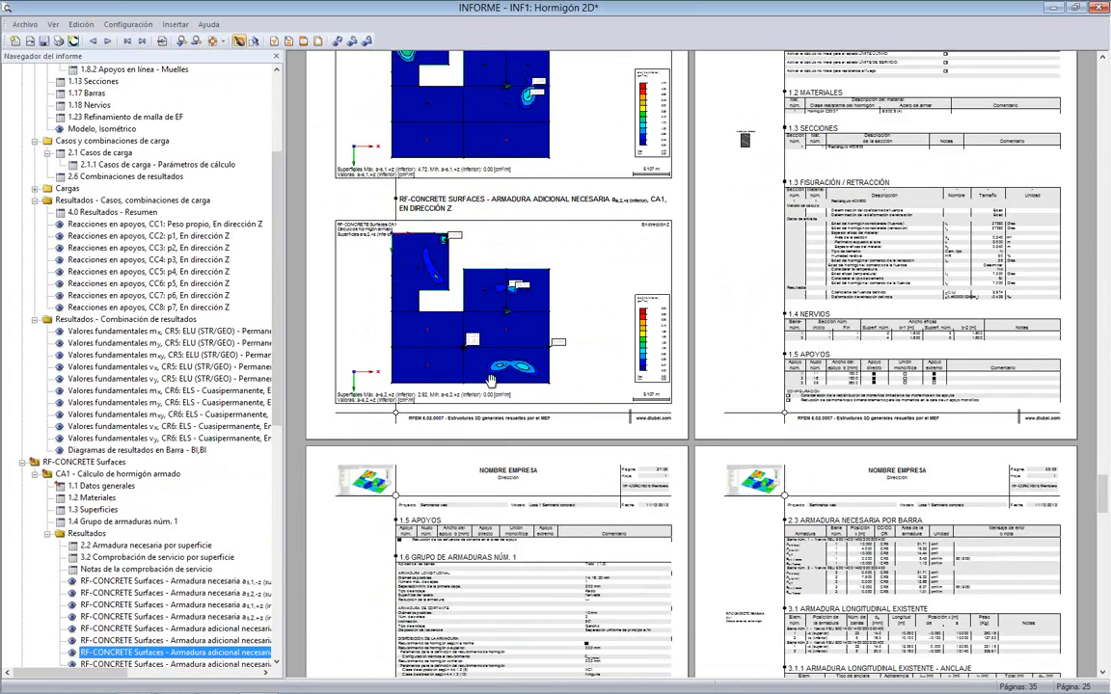
scroll(491, 381, "down", 20)
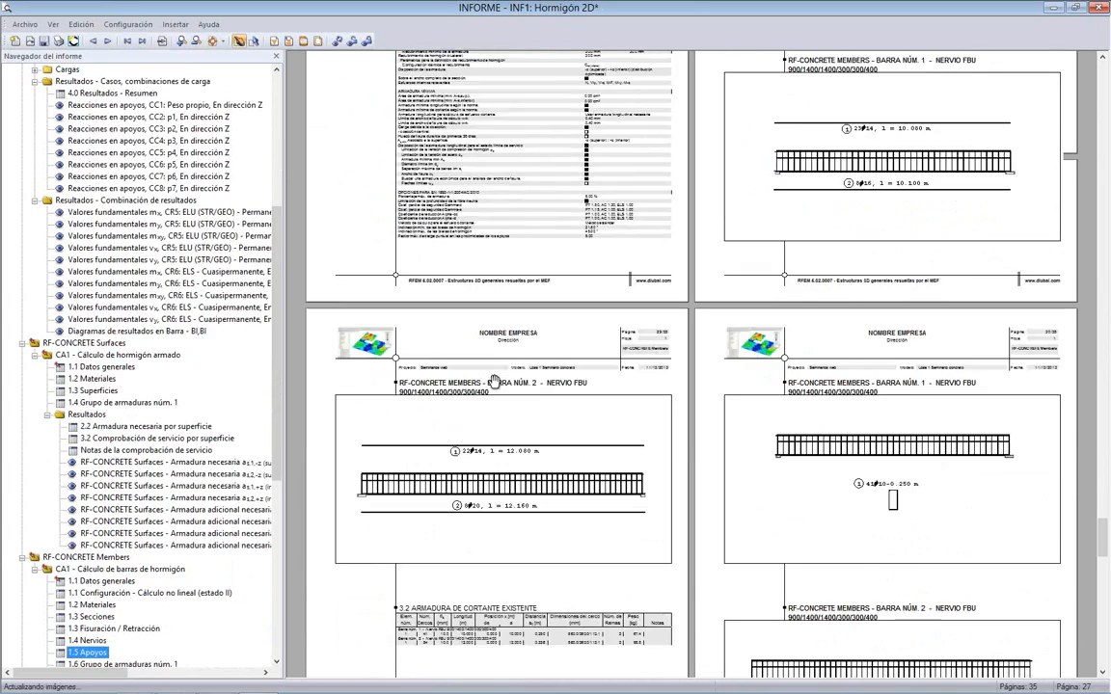
scroll(494, 381, "down", 20)
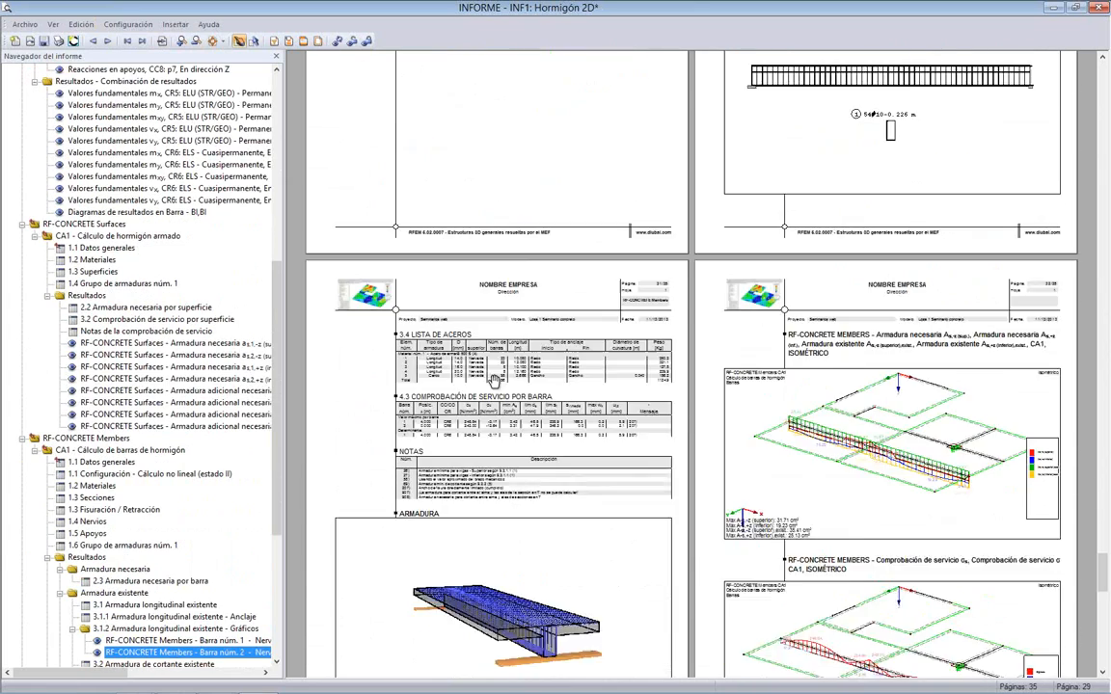
scroll(494, 379, "down", 20)
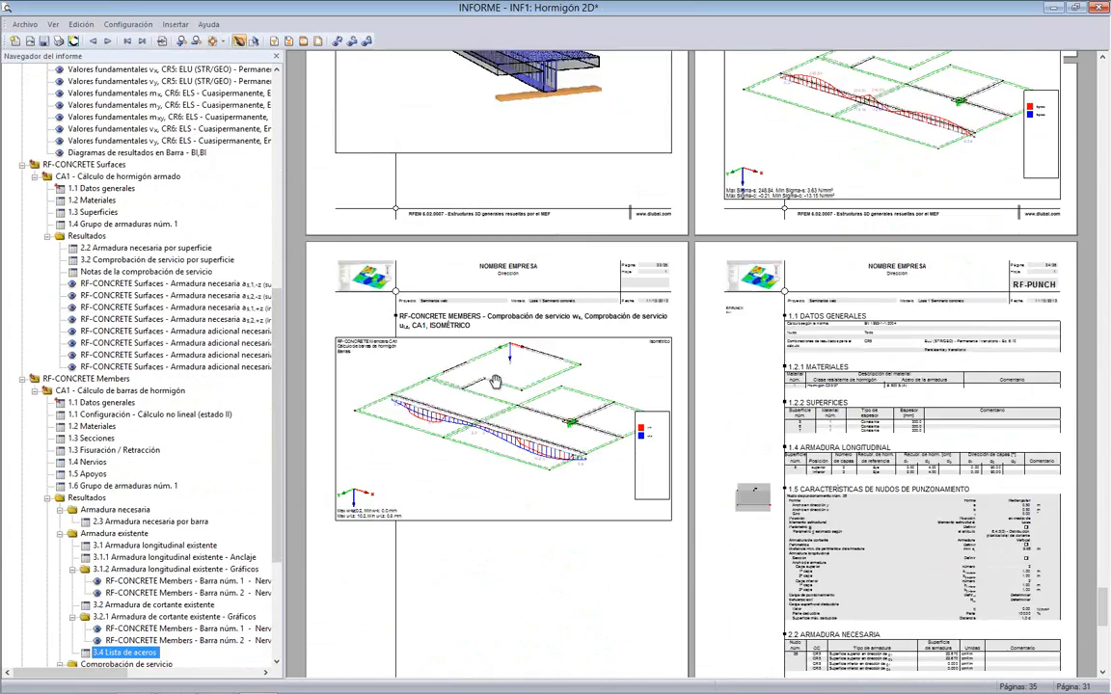
scroll(494, 379, "down", 20)
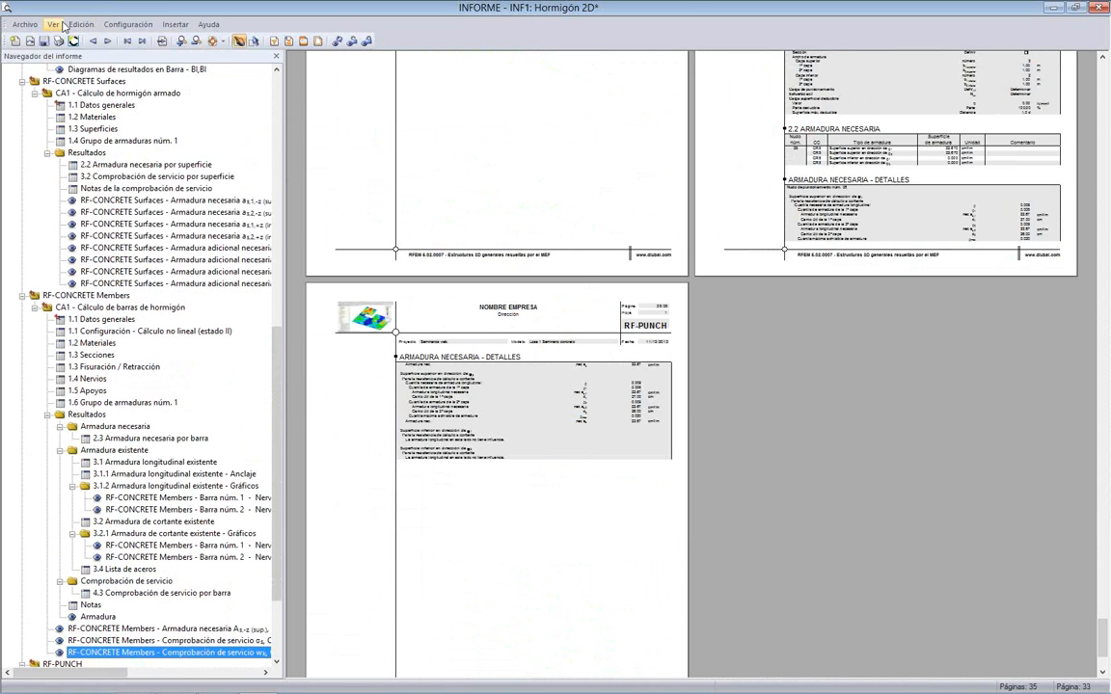
Step: Check which languages are available for the printout report without changing the current one
left_click(58, 24)
mouse_move(127, 24)
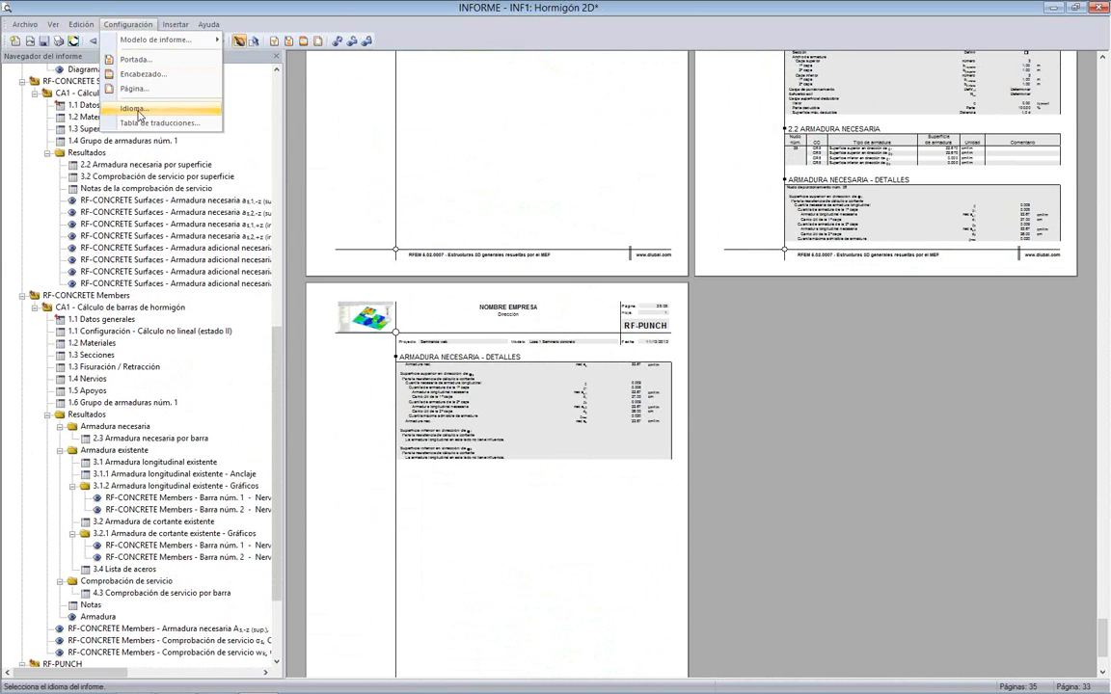
left_click(138, 110)
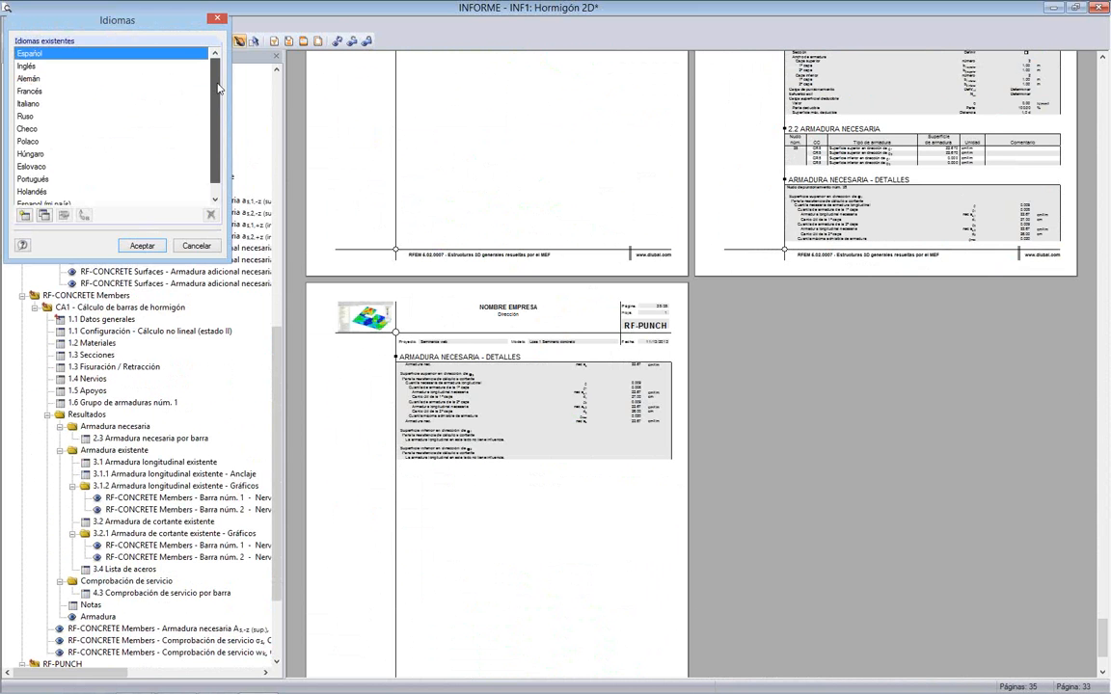
scroll(218, 89, "down", 1)
scroll(219, 89, "up", 1)
left_click(195, 246)
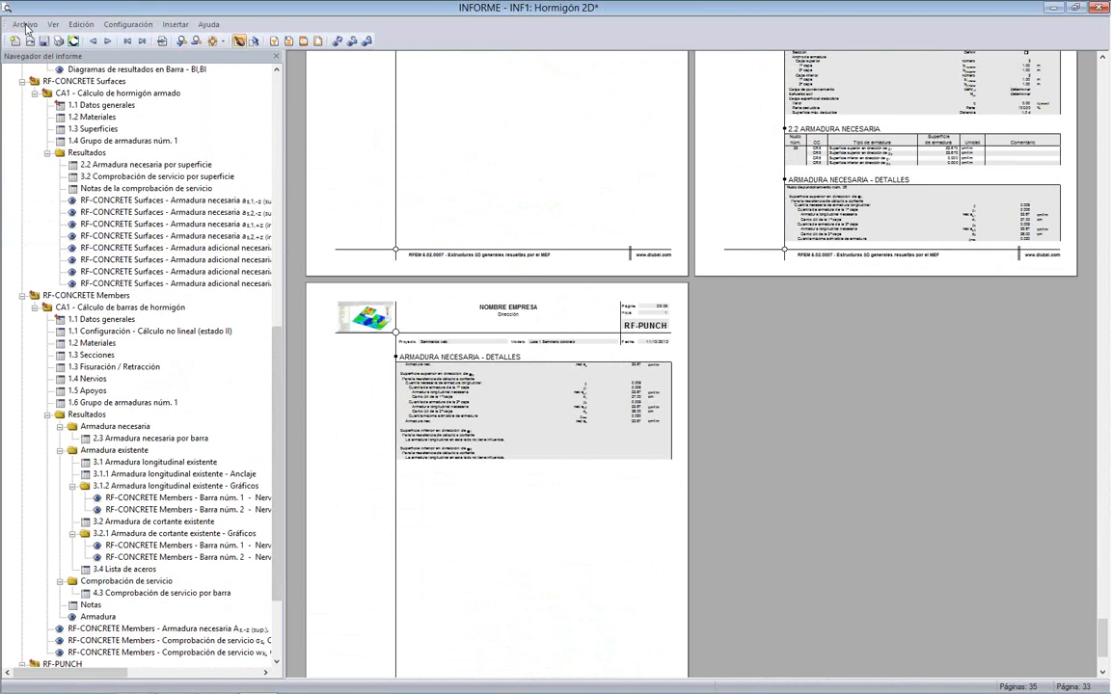
Step: Save the printout report INF1: Hormigón 2D
left_click(26, 24)
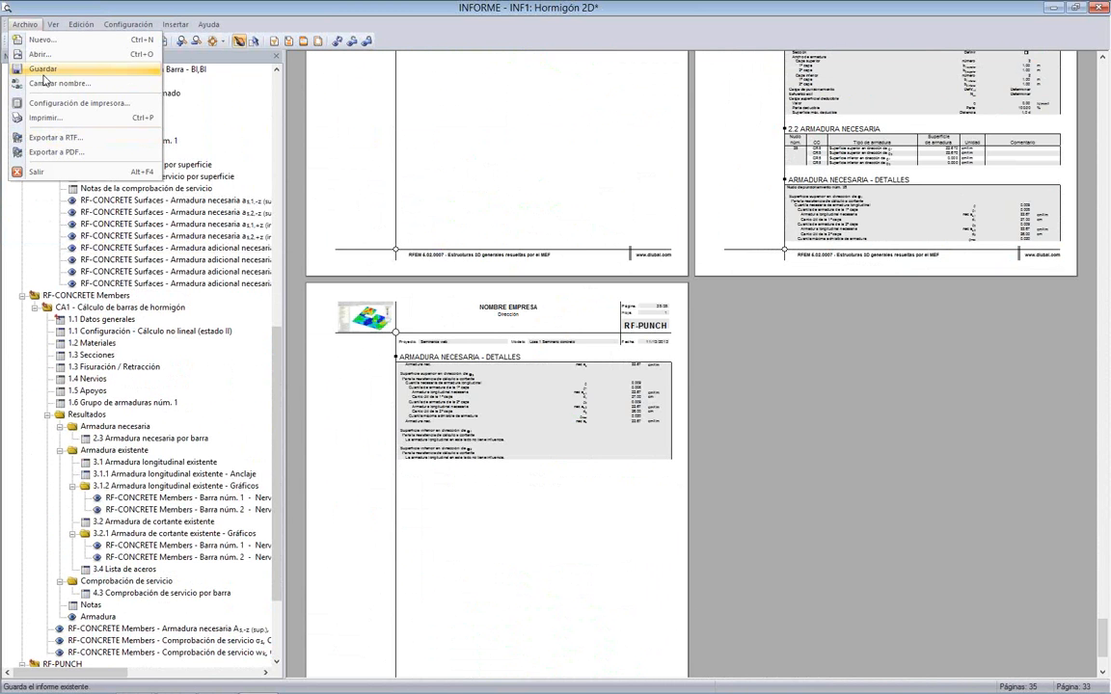
left_click(43, 72)
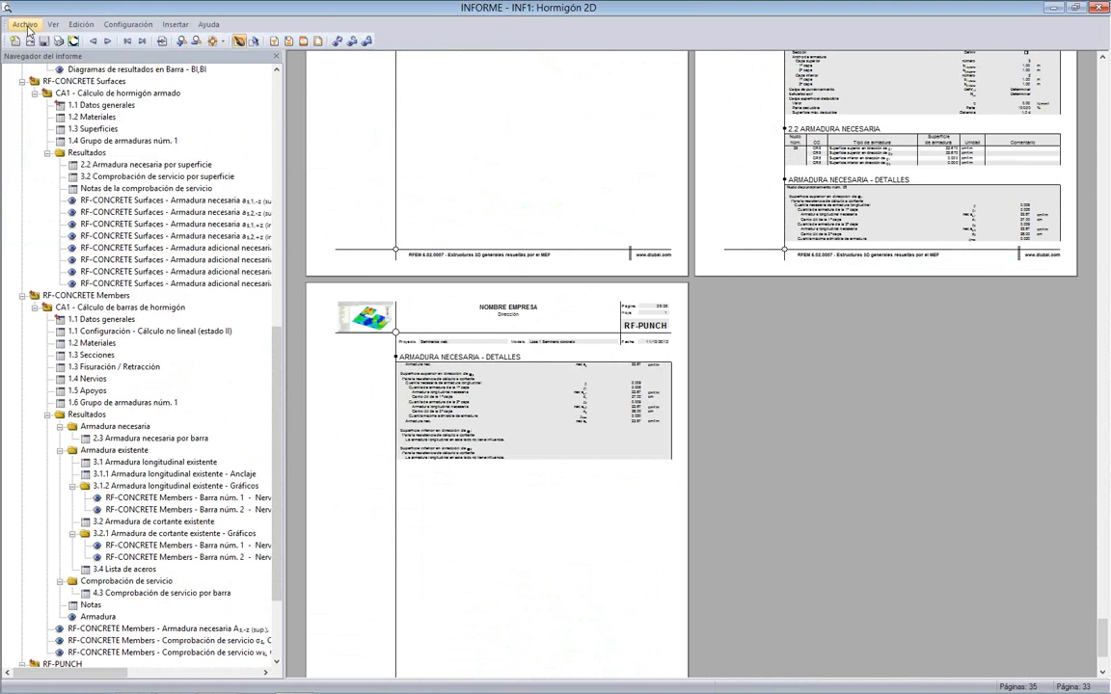
Step: Export the printout report as a PDF named "Informe seminario concreto" in the Seminario Hormigón-Concreto folder
left_click(26, 24)
key("Return")
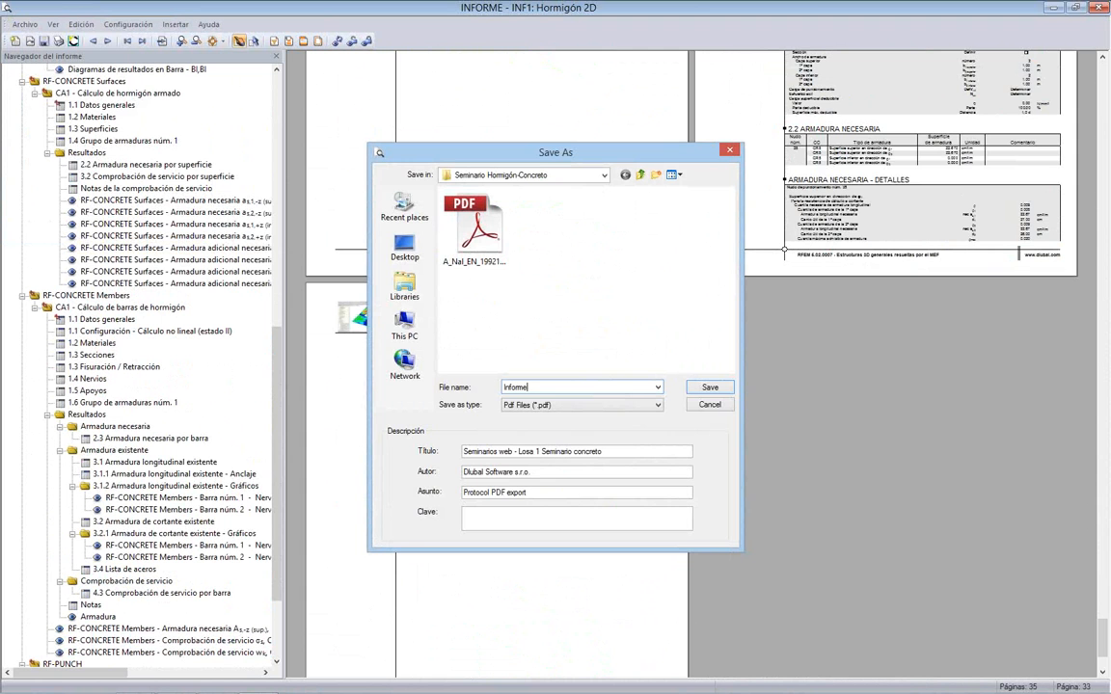
type("seminario concreto")
key("Return")
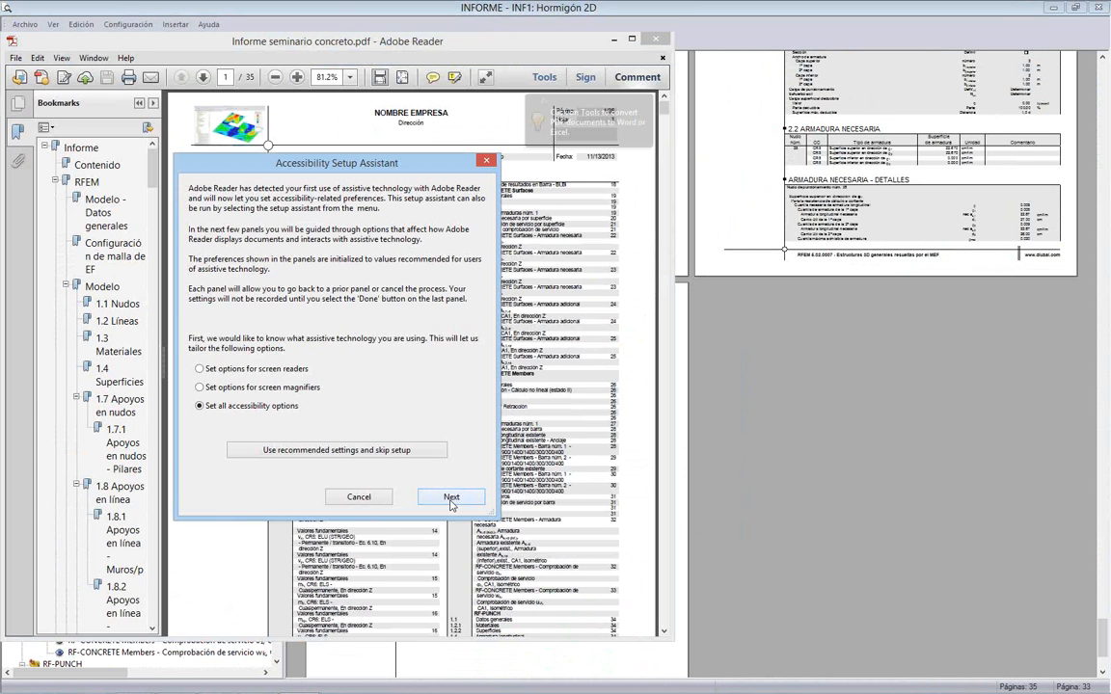
Step: In Adobe Reader, accept the recommended accessibility settings for the maximized PDF and cancel the content preparation of the document
left_click(405, 450)
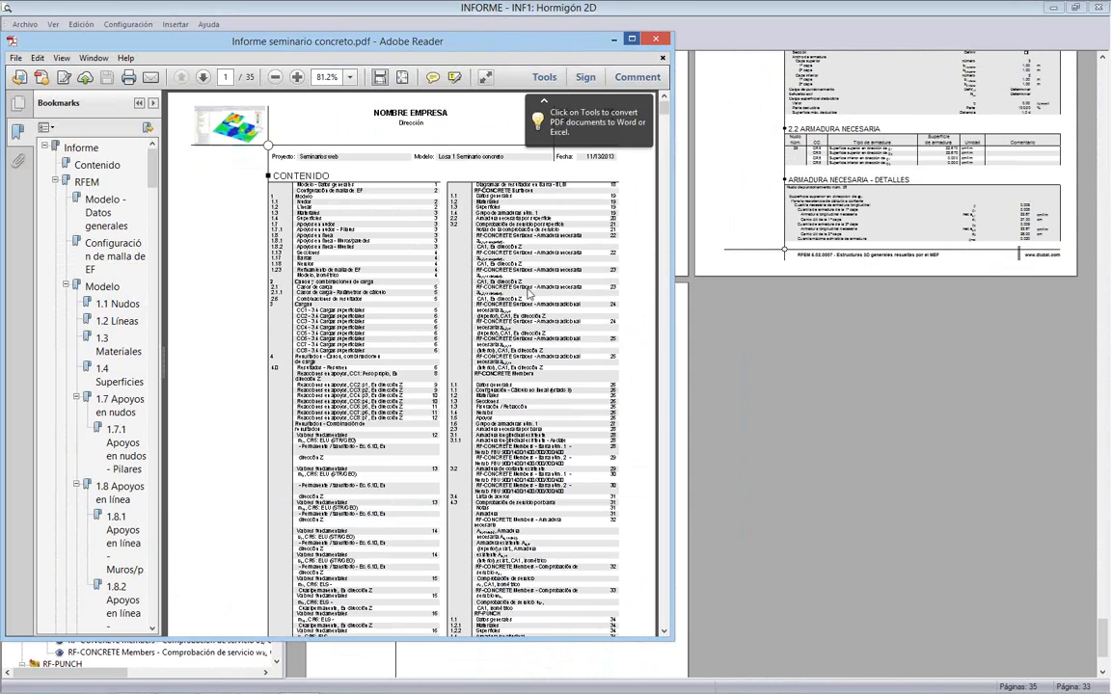
left_click(631, 40)
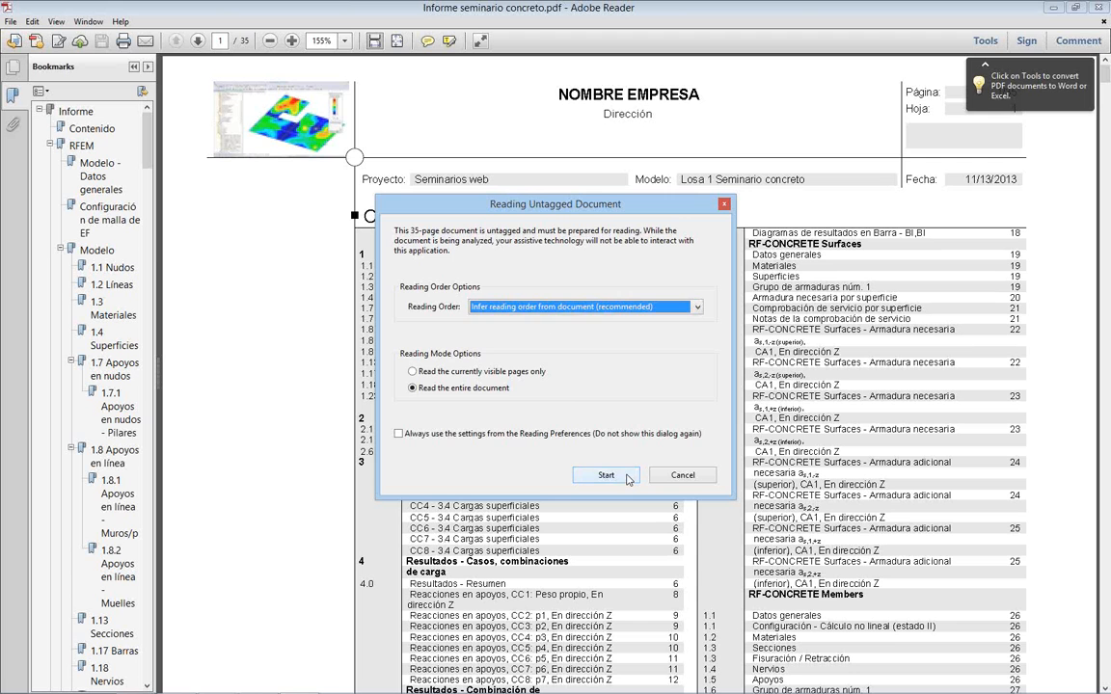
left_click(626, 478)
left_click(101, 176)
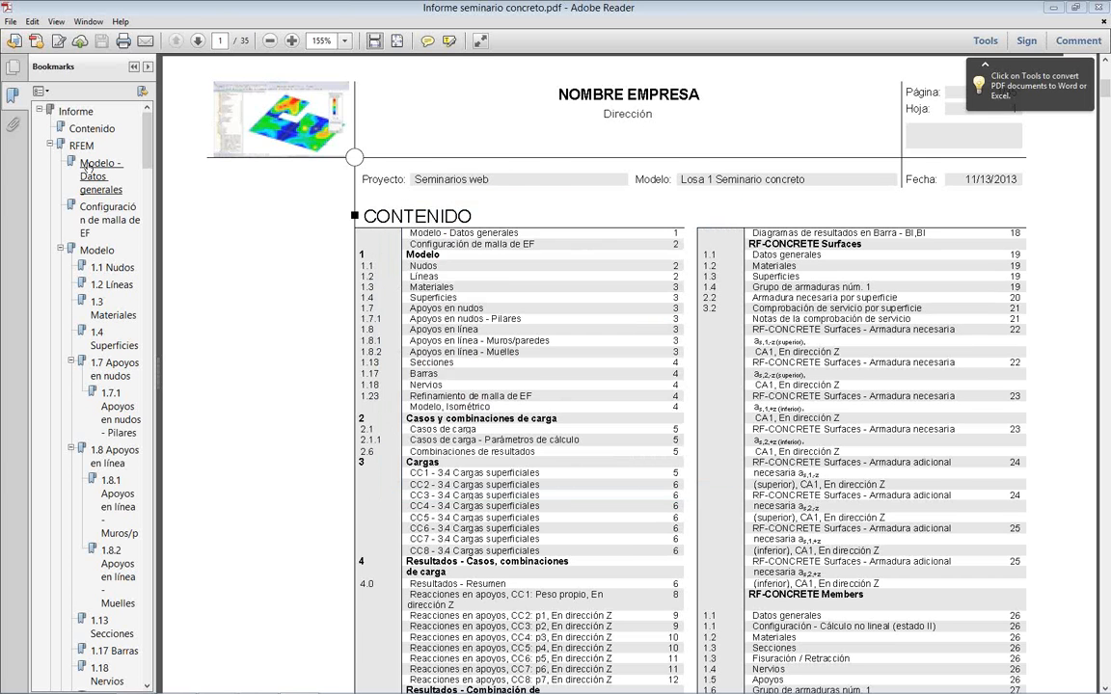
left_click(97, 302)
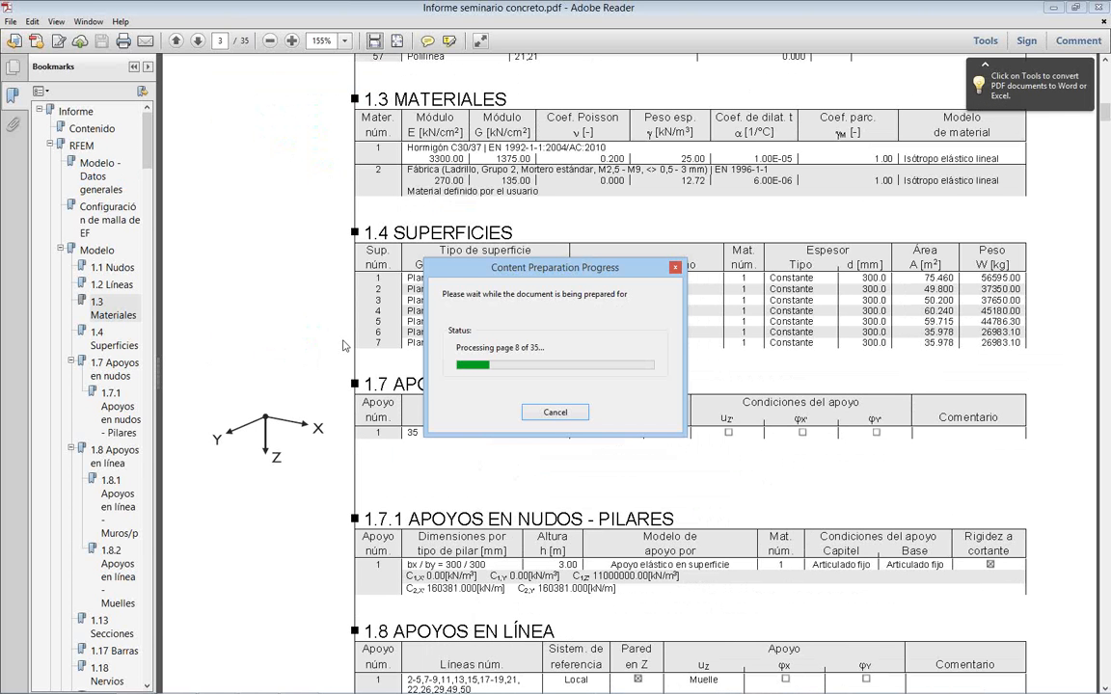
left_click(563, 416)
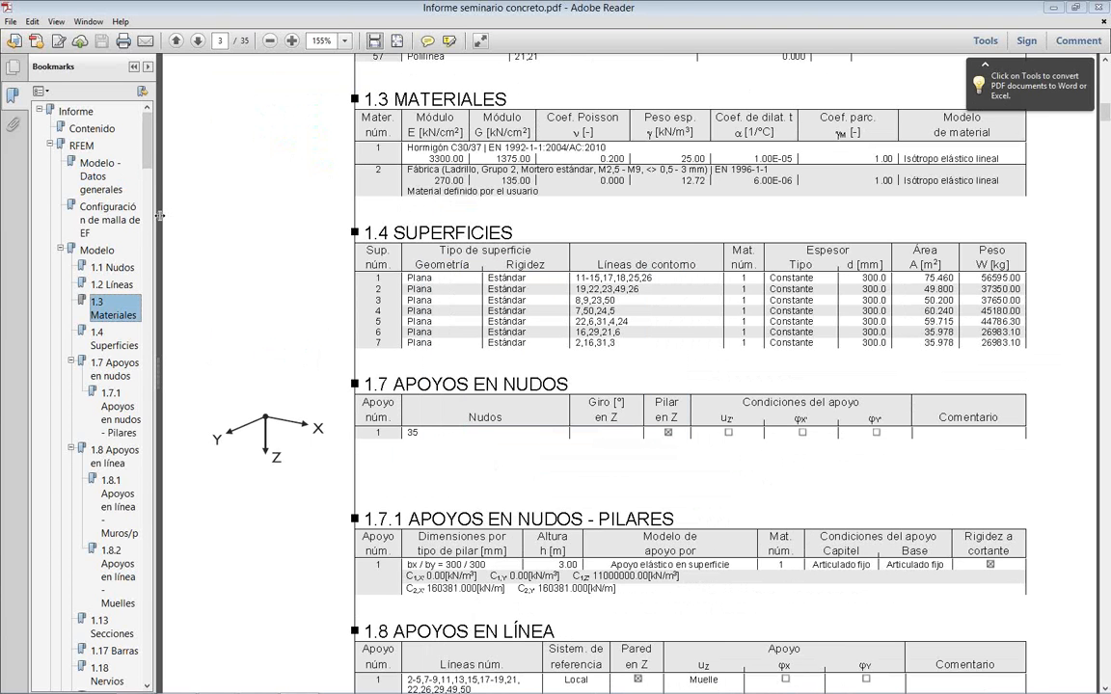
Step: Widen the PDF's bookmark list and examine the model data sections on materials, nodal and line supports, members and ribs
left_click_drag(160, 216, 362, 227)
scroll(449, 324, "down", 6)
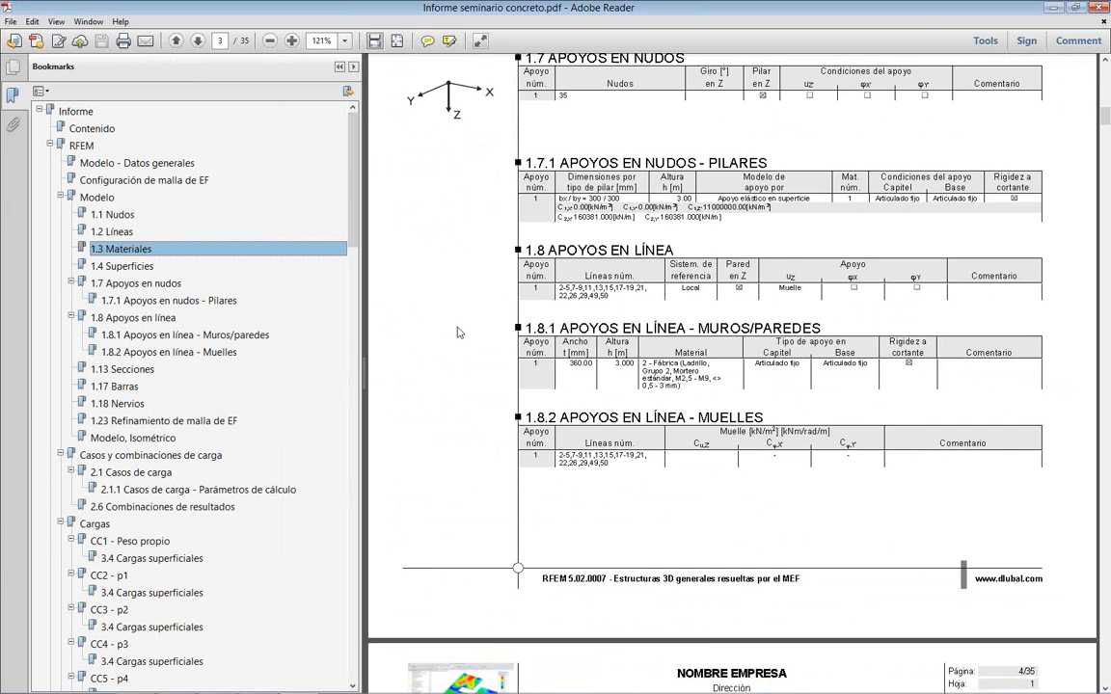
scroll(450, 324, "down", 5)
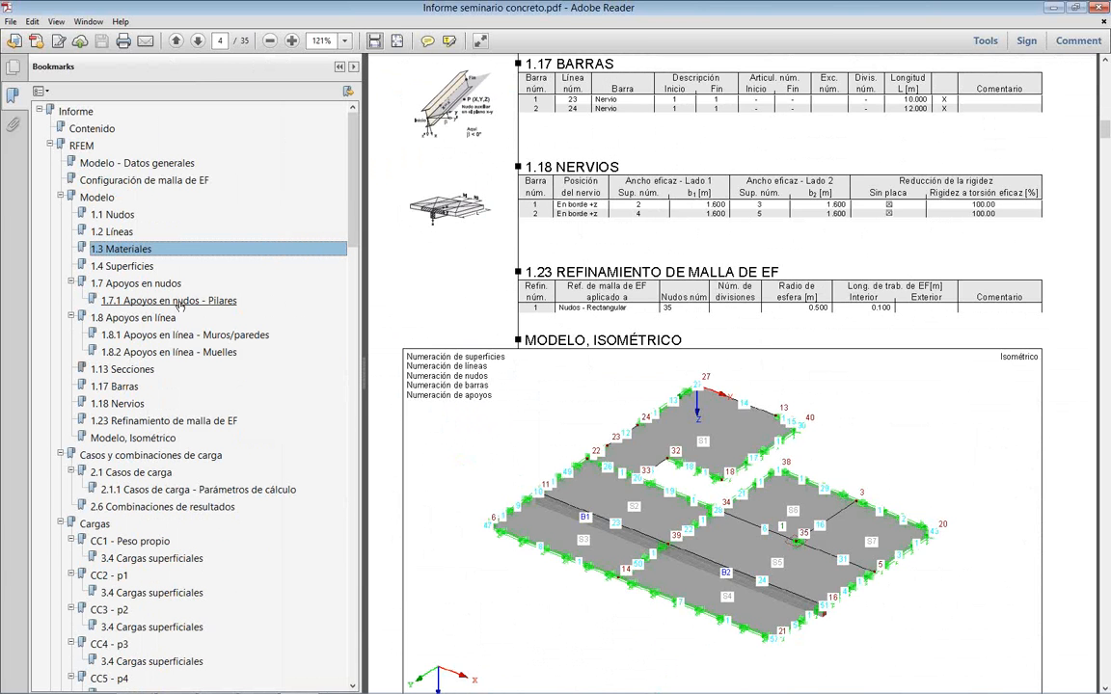
left_click(219, 301)
scroll(382, 287, "down", 1)
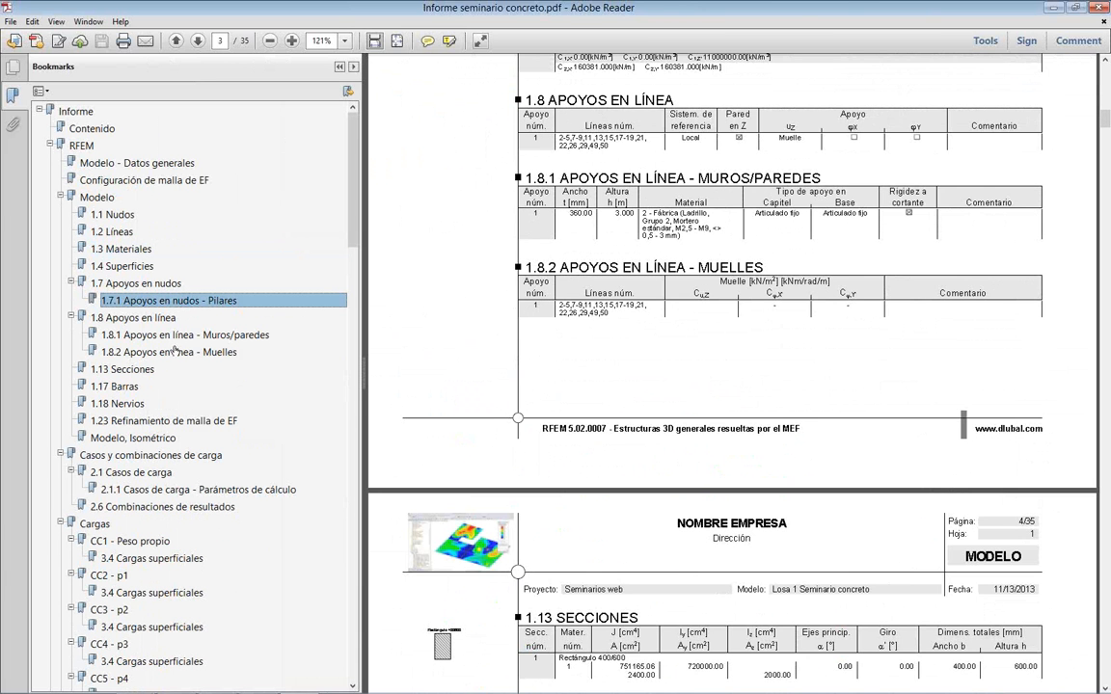
left_click(171, 353)
scroll(675, 347, "down", 5)
scroll(231, 366, "down", 4)
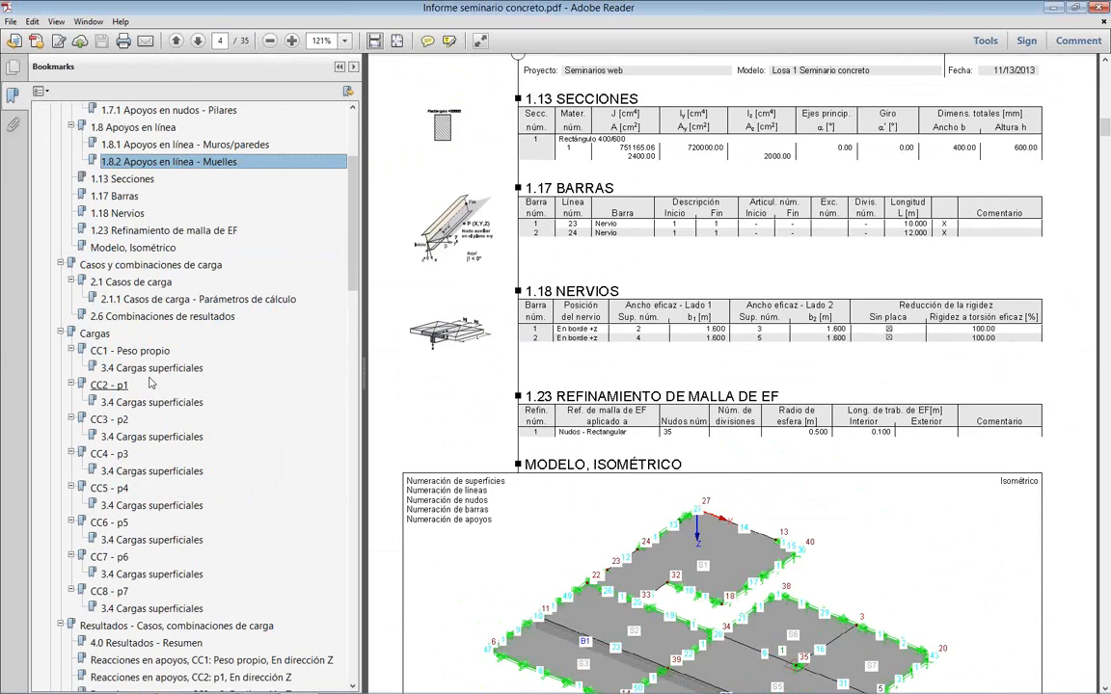
Step: Examine the PDF's surface loads, CR5 internal force graphics and RF-CONCRETE Surfaces additional reinforcement a-s,2,-z (superior) through its bookmarks
left_click(233, 368)
scroll(417, 374, "down", 10)
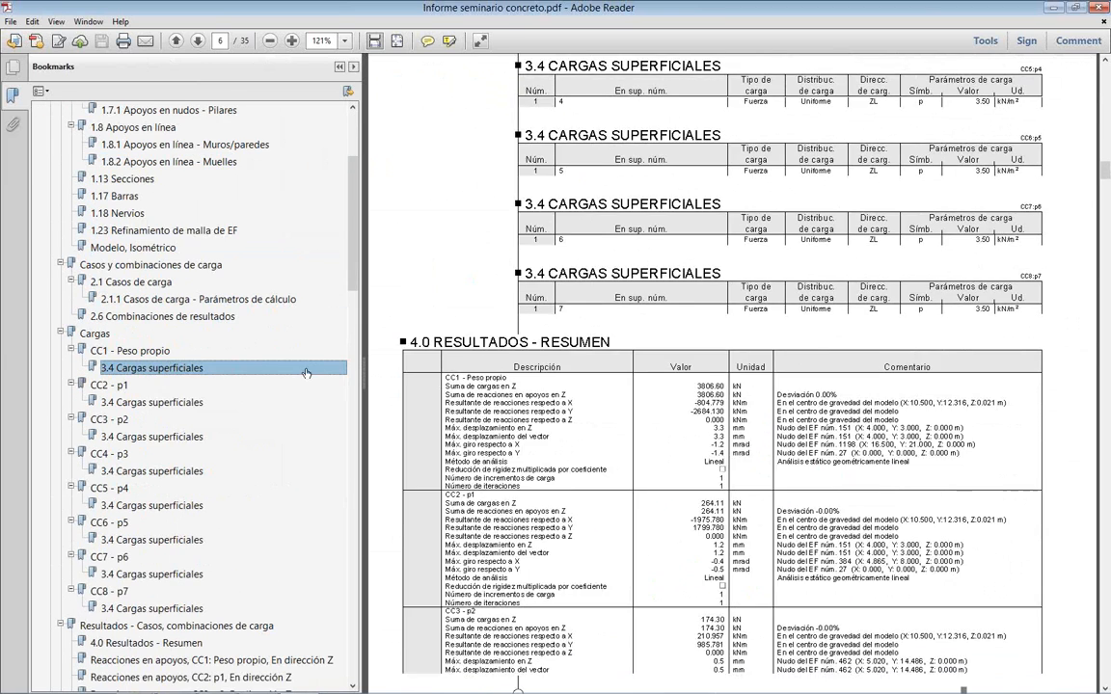
scroll(354, 307, "down", 1)
scroll(354, 306, "down", 10)
left_click(198, 235)
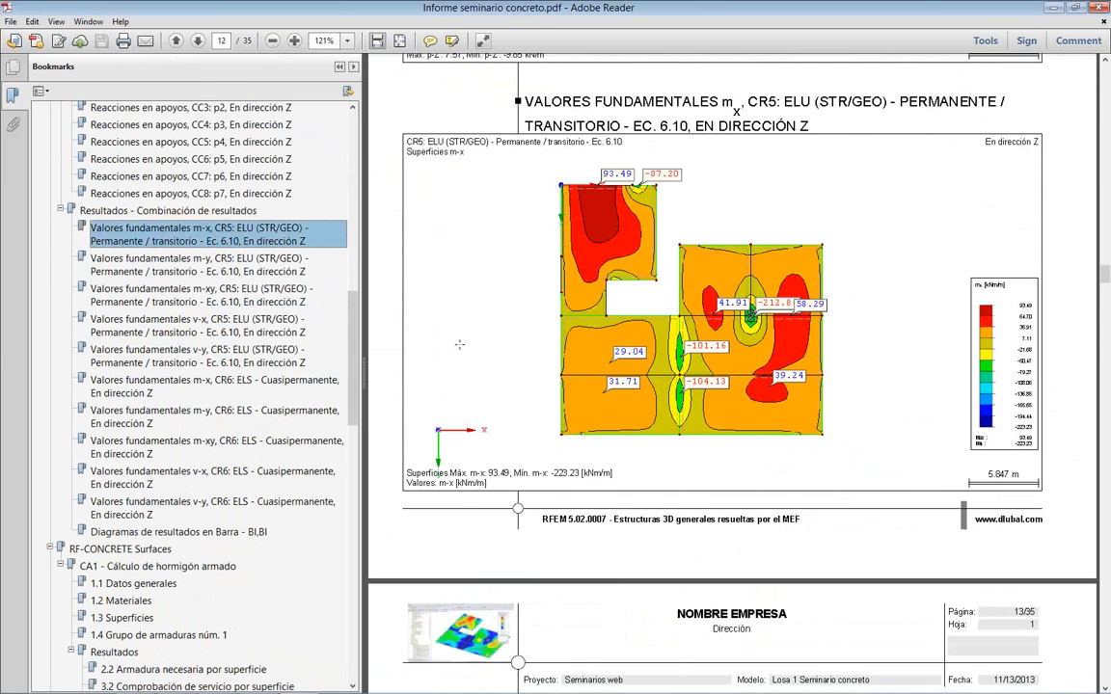
left_click(223, 330)
scroll(404, 458, "down", 3)
scroll(233, 449, "down", 8)
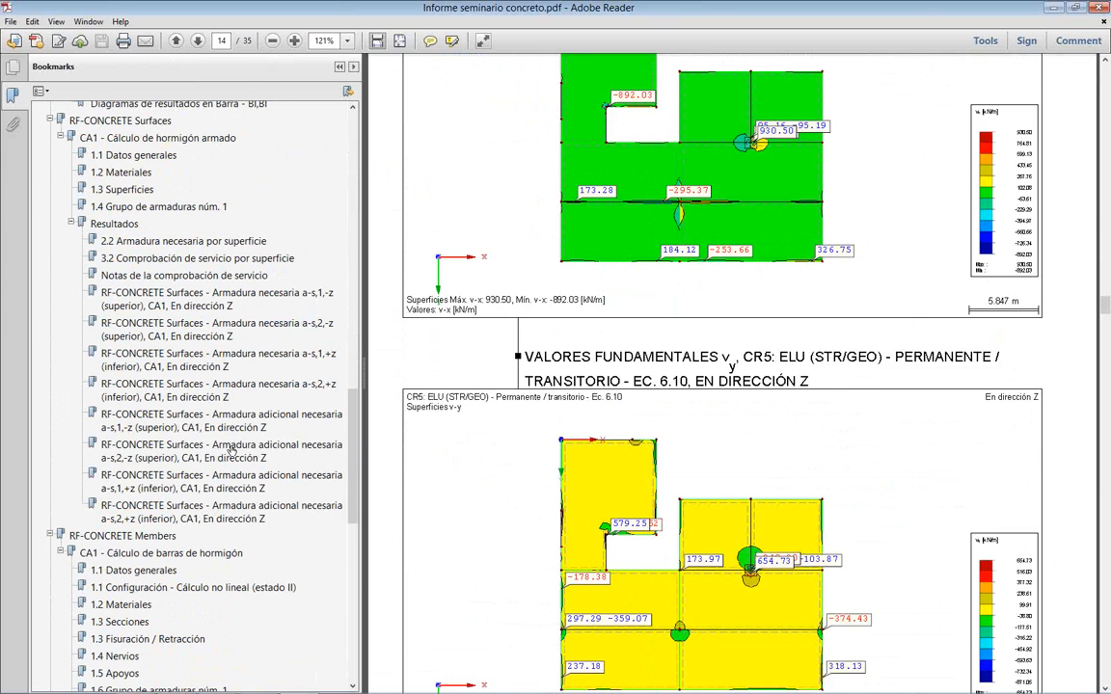
left_click(221, 451)
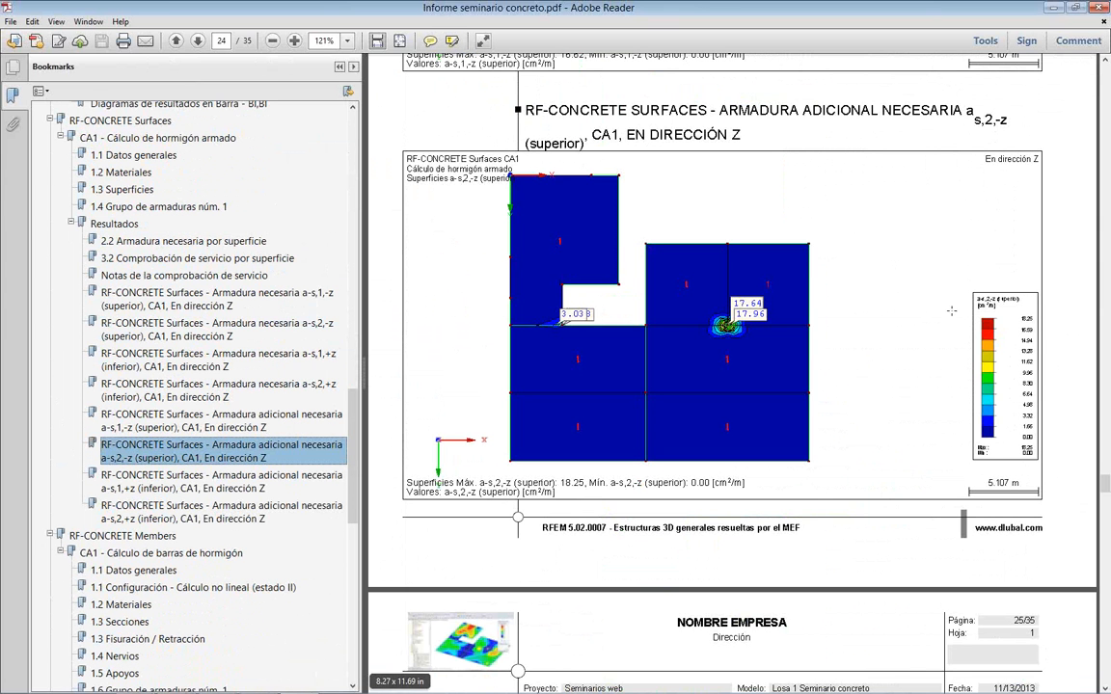
Step: Restore the PDF window to its smaller size and close the exported report
left_click(1100, 35)
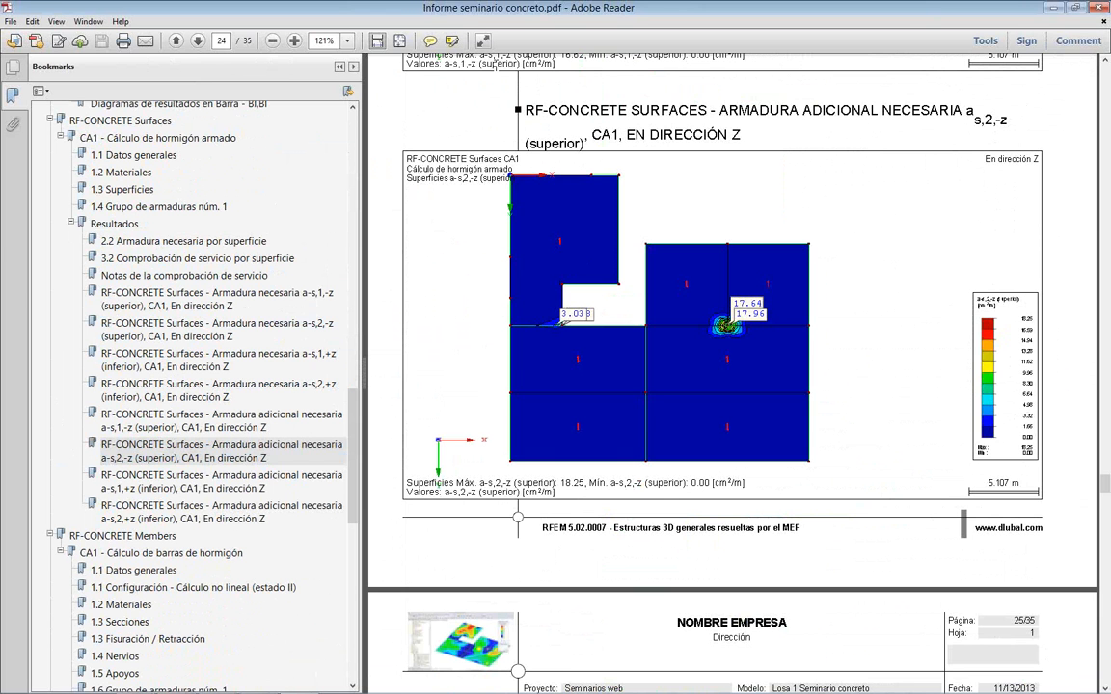
double_click(543, 11)
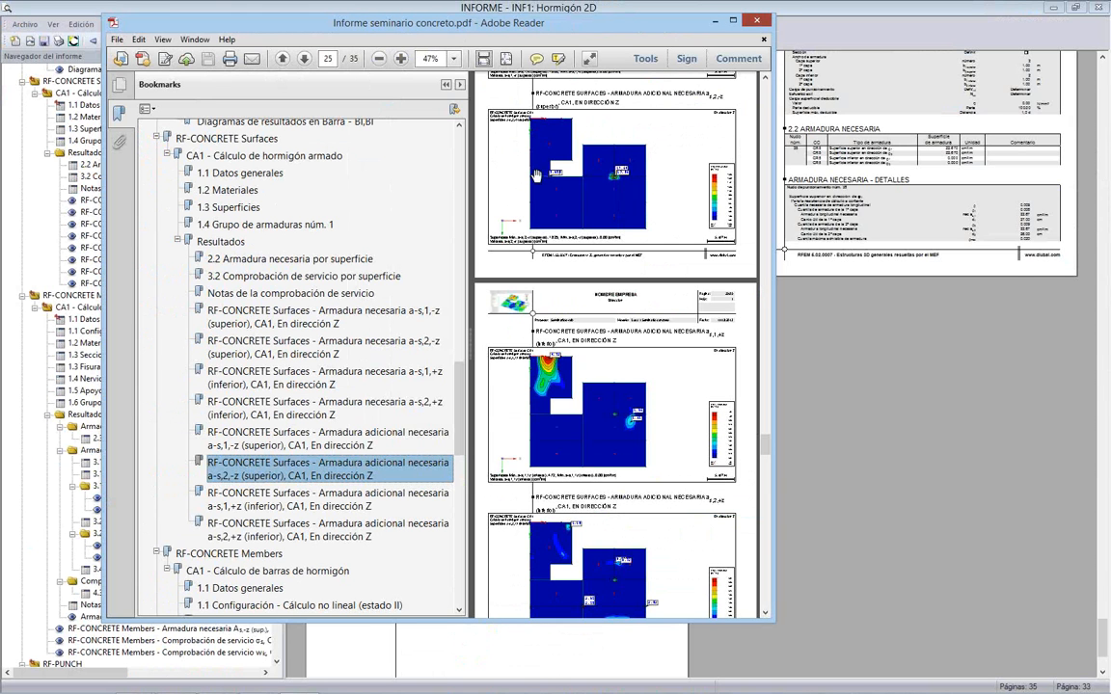
left_click(757, 20)
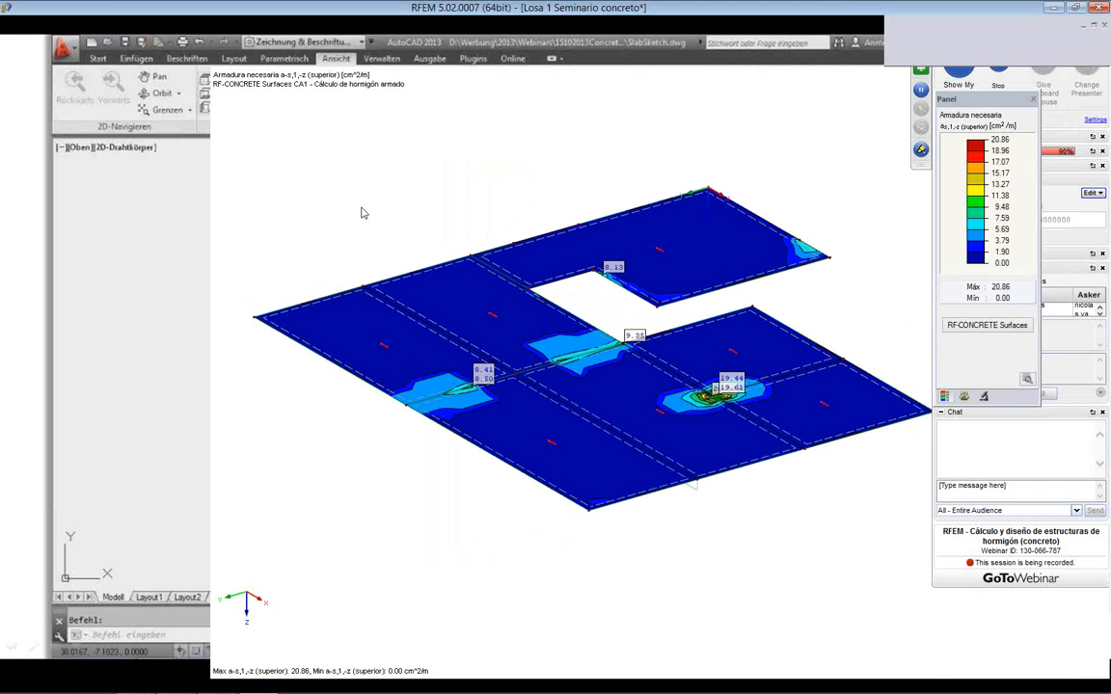
Step: Switch back to the RFEM window with the slab's required surface reinforcement results and centre the model
scroll(362, 212, "down", 2)
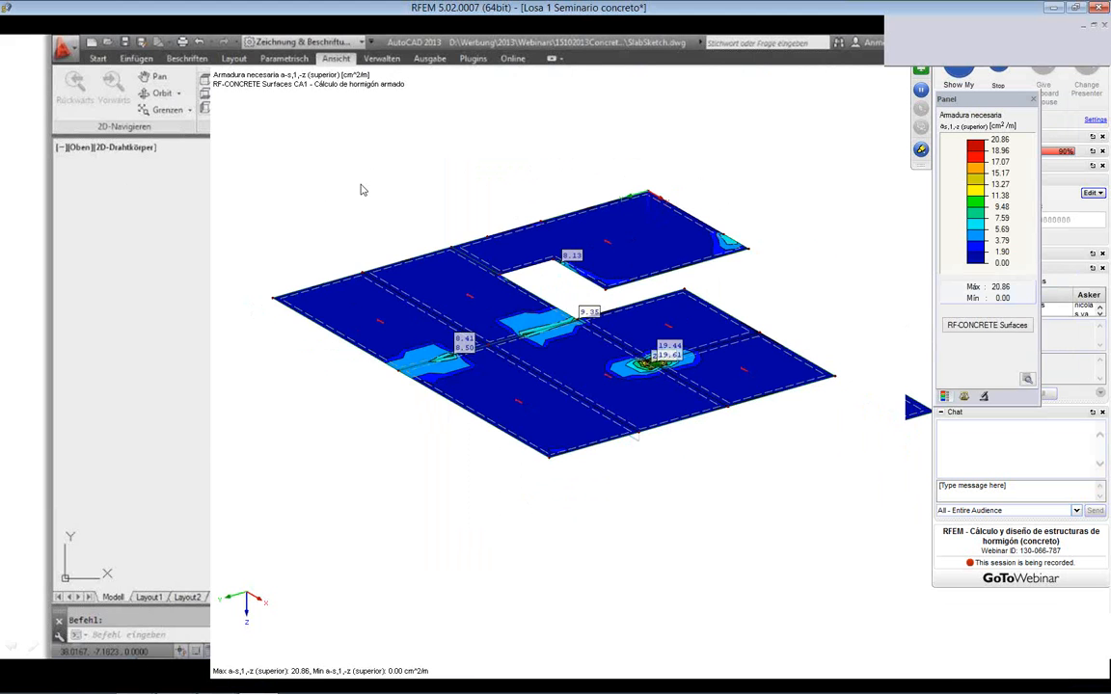
key("alt+Tab")
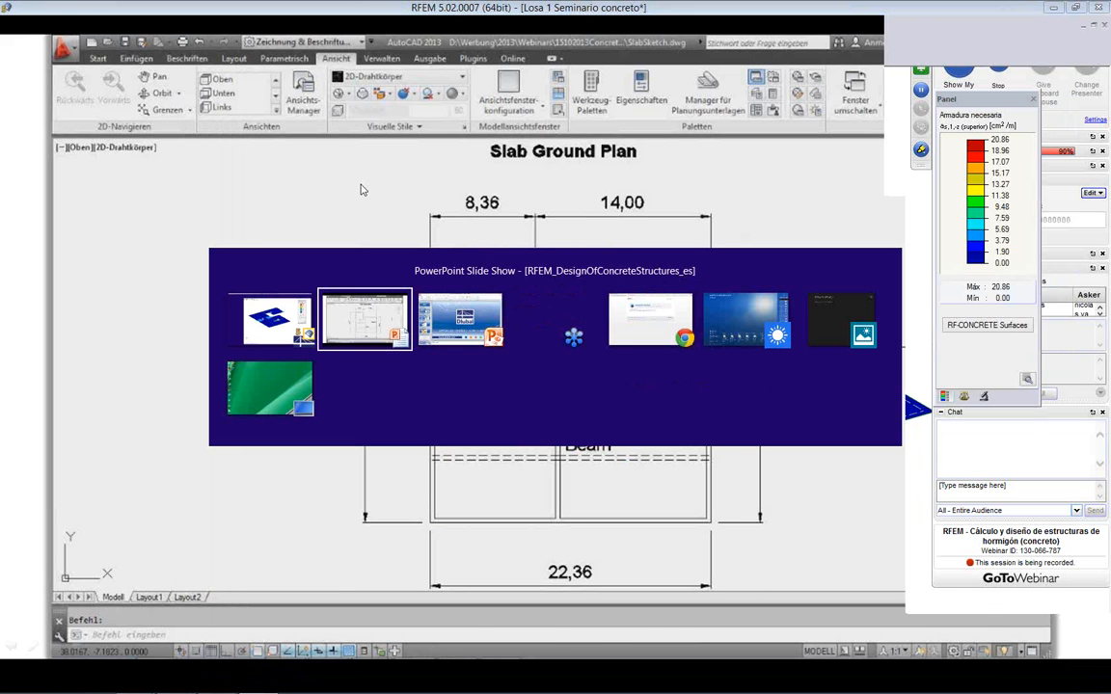
key("alt+Tab")
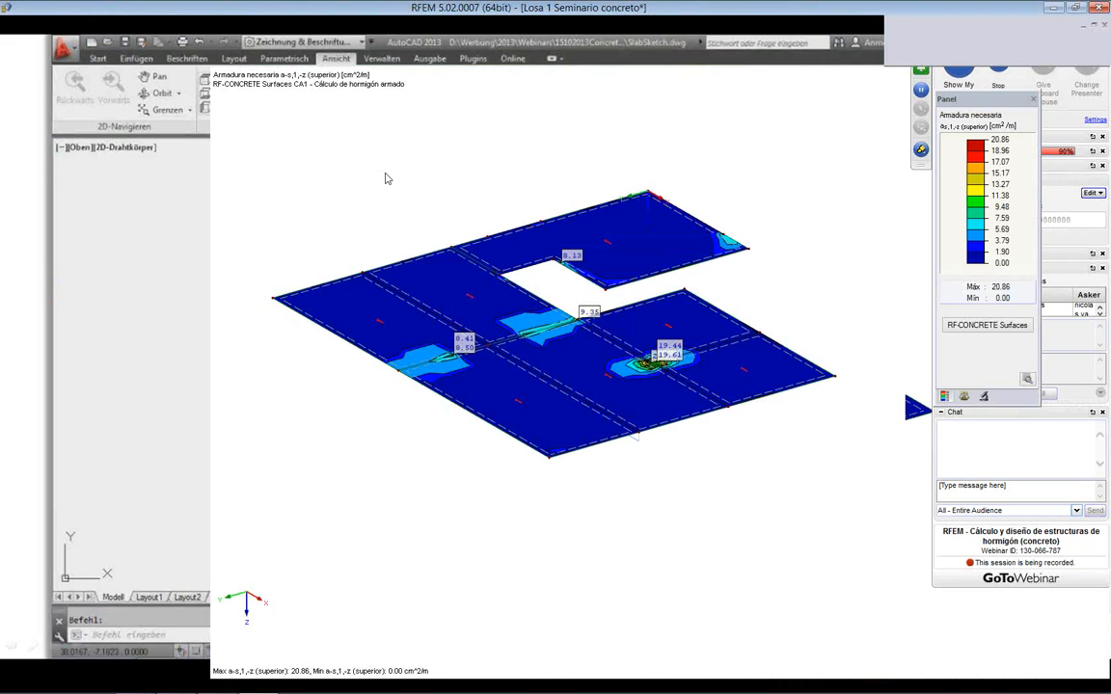
middle_click_drag(445, 158, 412, 165)
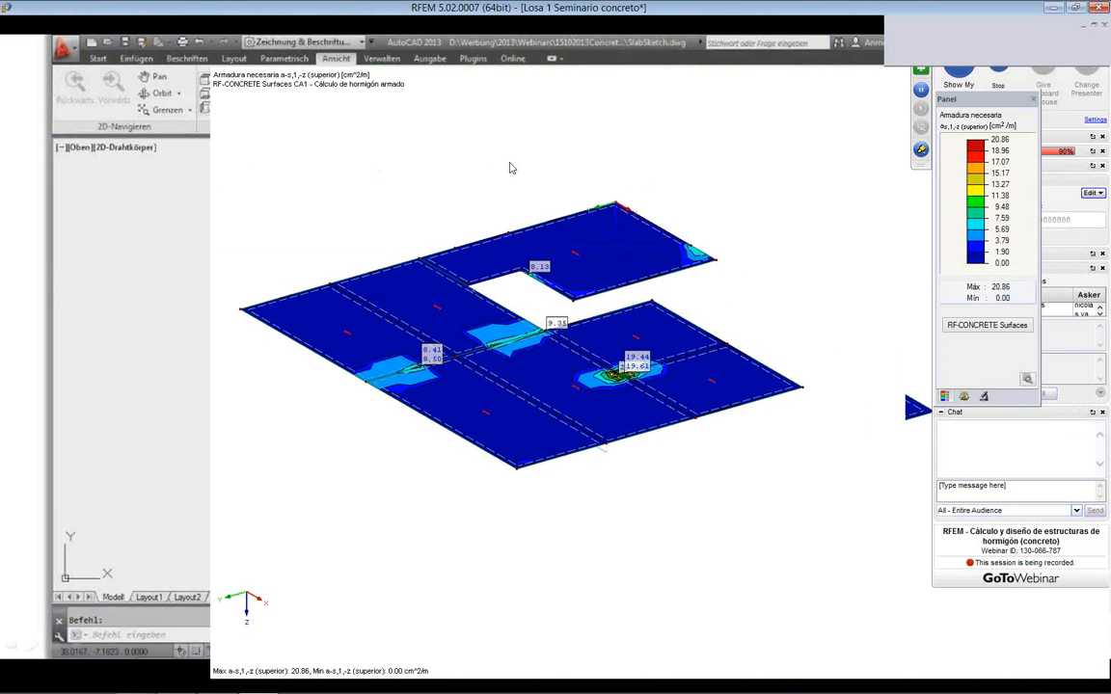
middle_click_drag(511, 168, 561, 149)
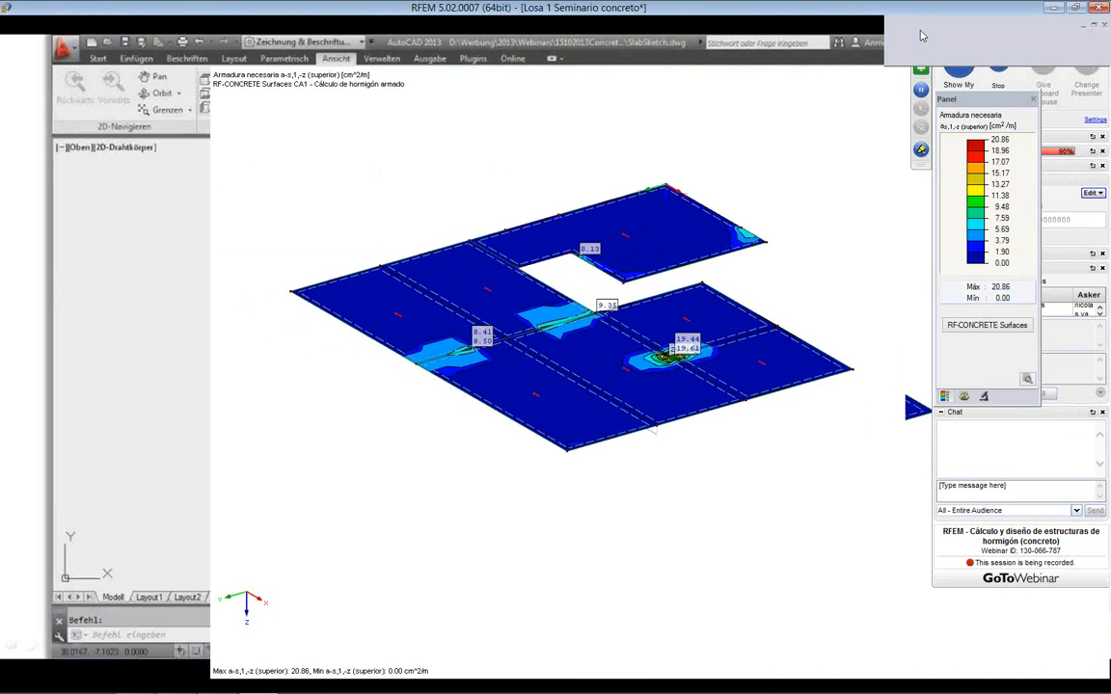
middle_click_drag(569, 175, 594, 178)
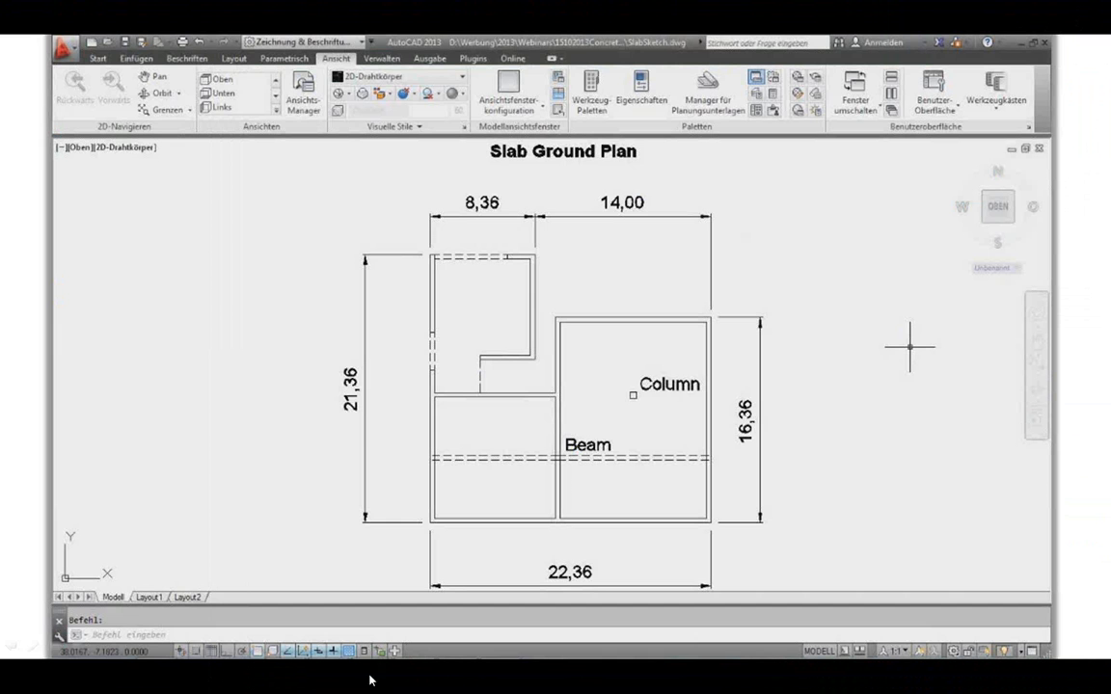
key("alt+Tab")
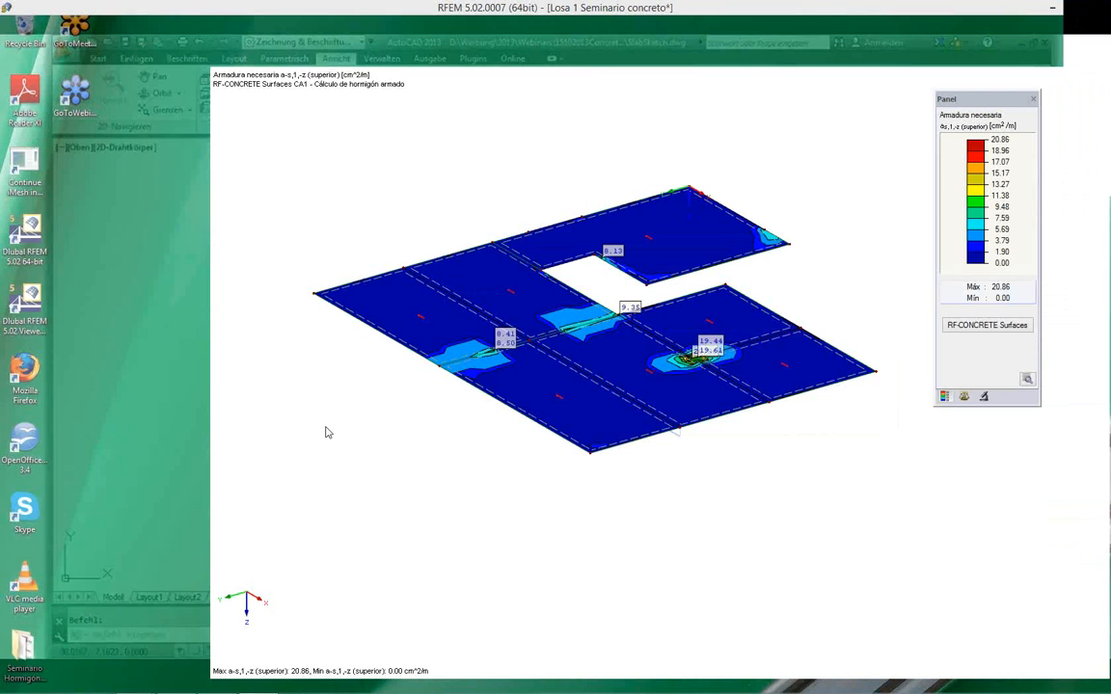
middle_click_drag(417, 171, 390, 183)
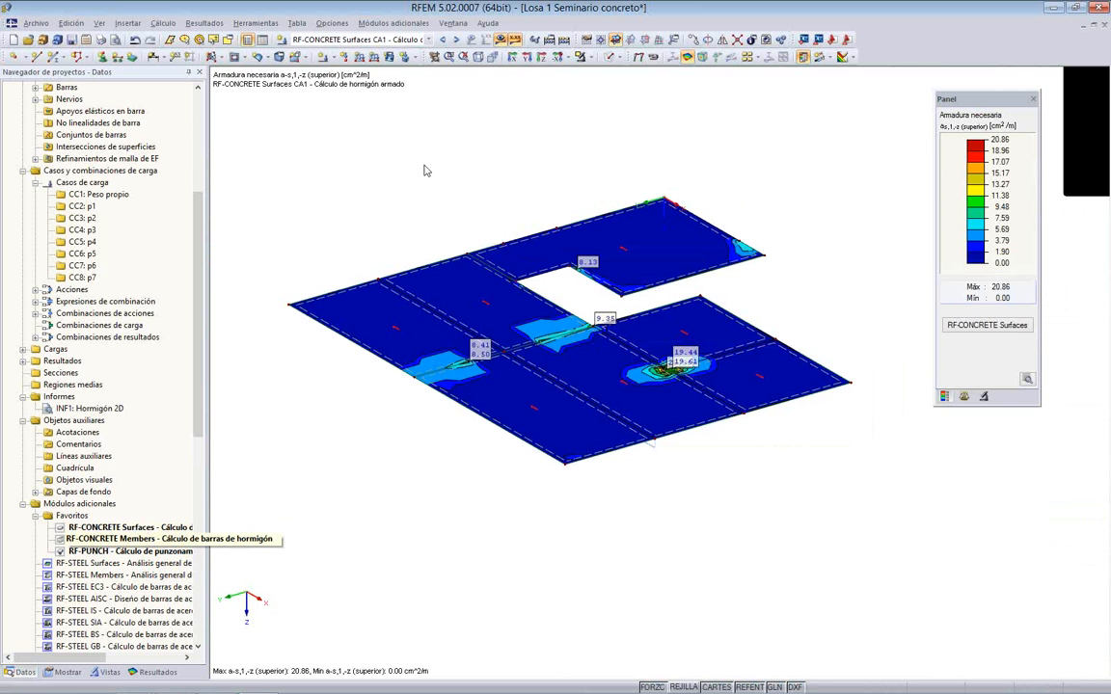
Step: Show the RF-CONCRETE Members CA1 results and examine the w-k and u-l,z diagrams along the ribs with the results list open
left_click(145, 539)
left_click(430, 41)
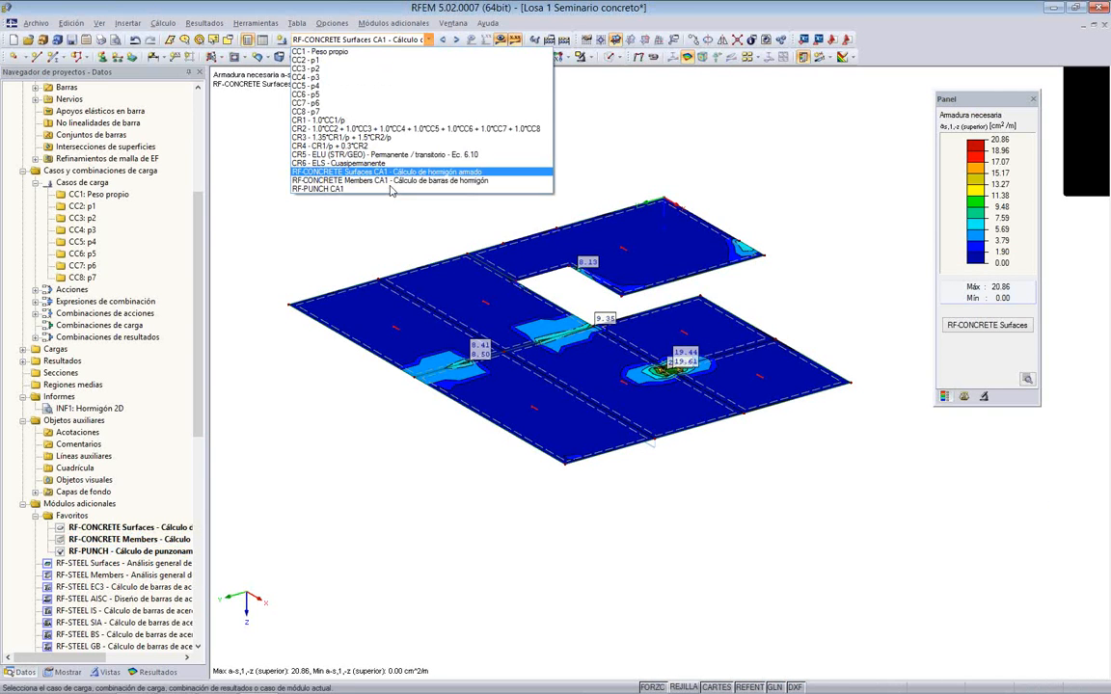
left_click(398, 185)
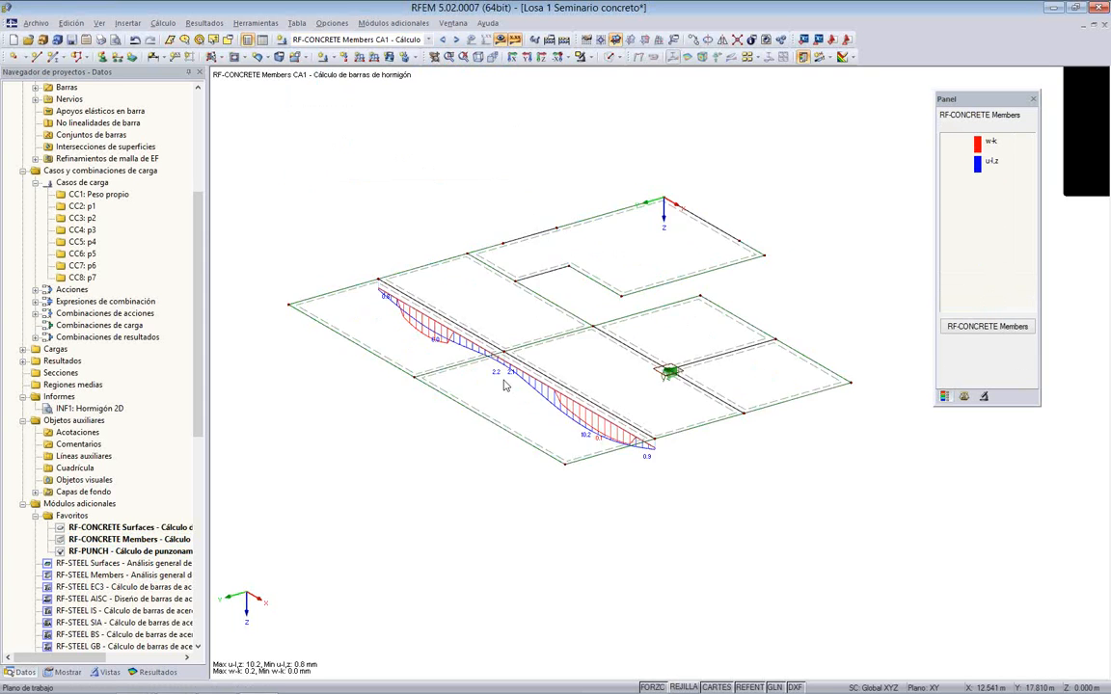
scroll(503, 384, "up", 4)
scroll(503, 385, "down", 1)
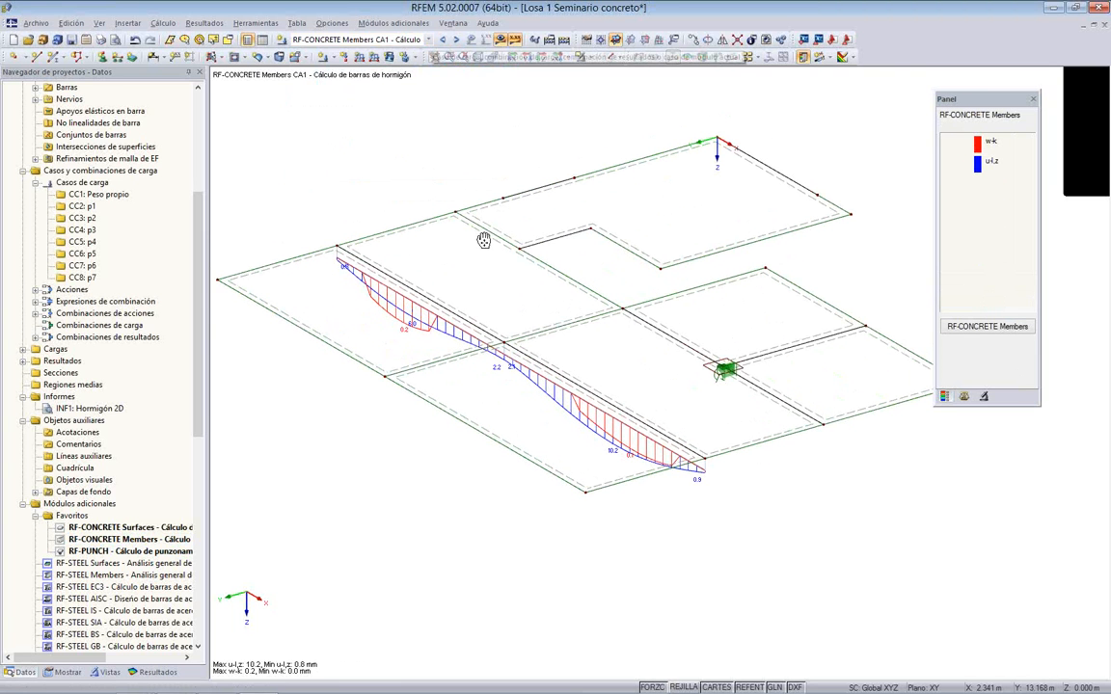
middle_click_drag(483, 240, 524, 229)
left_click(154, 672)
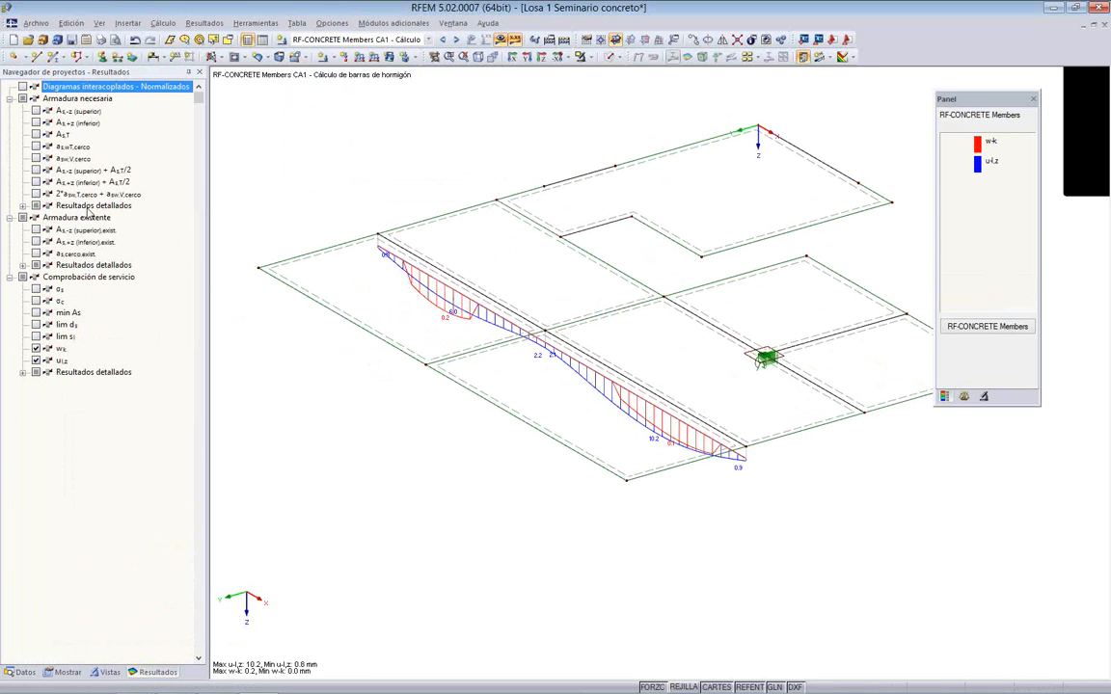
Step: Display the member torsional moments M-T for CR5 - ELU (STR/GEO) and examine their diagrams along the ribs
left_click(428, 40)
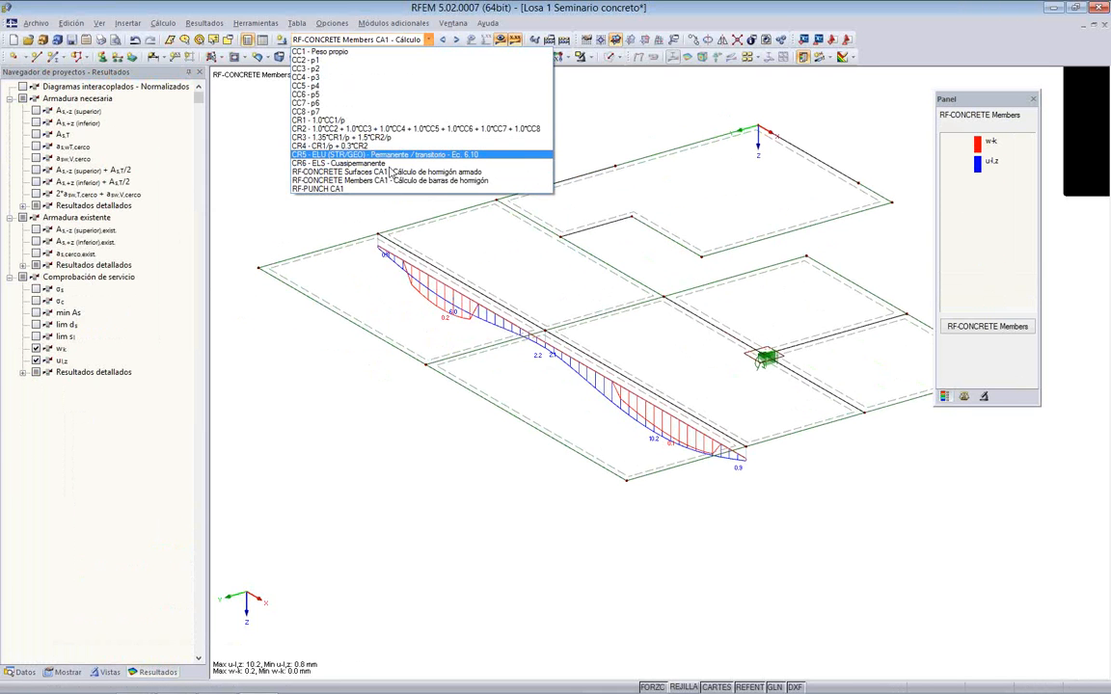
left_click(406, 155)
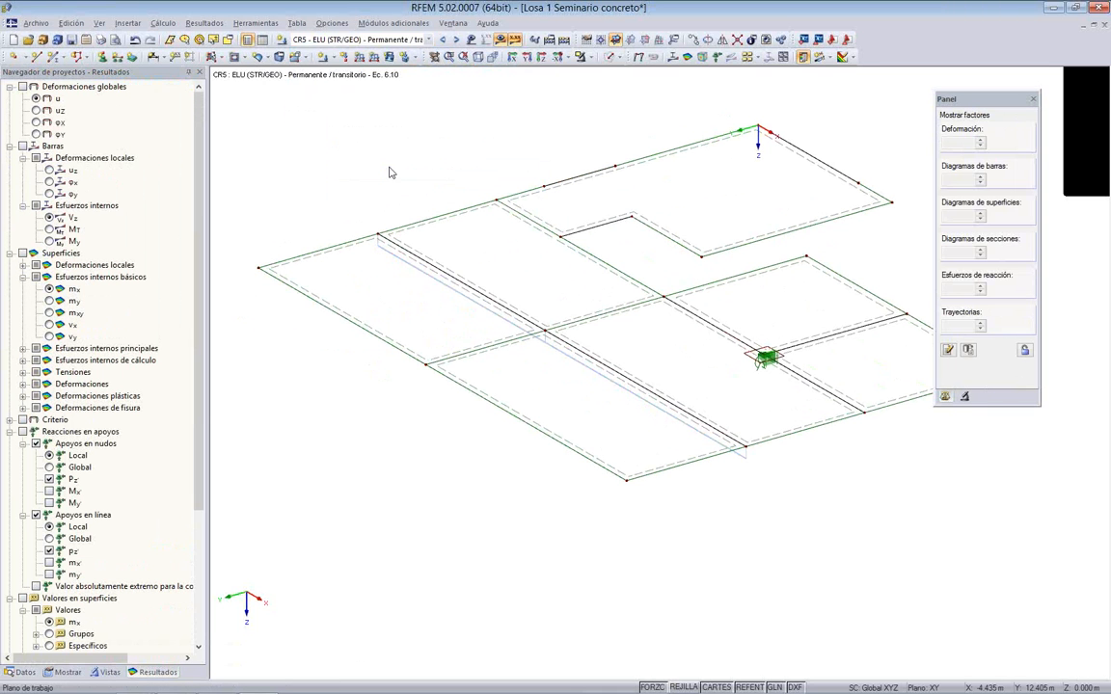
left_click(49, 230)
scroll(464, 353, "up", 2)
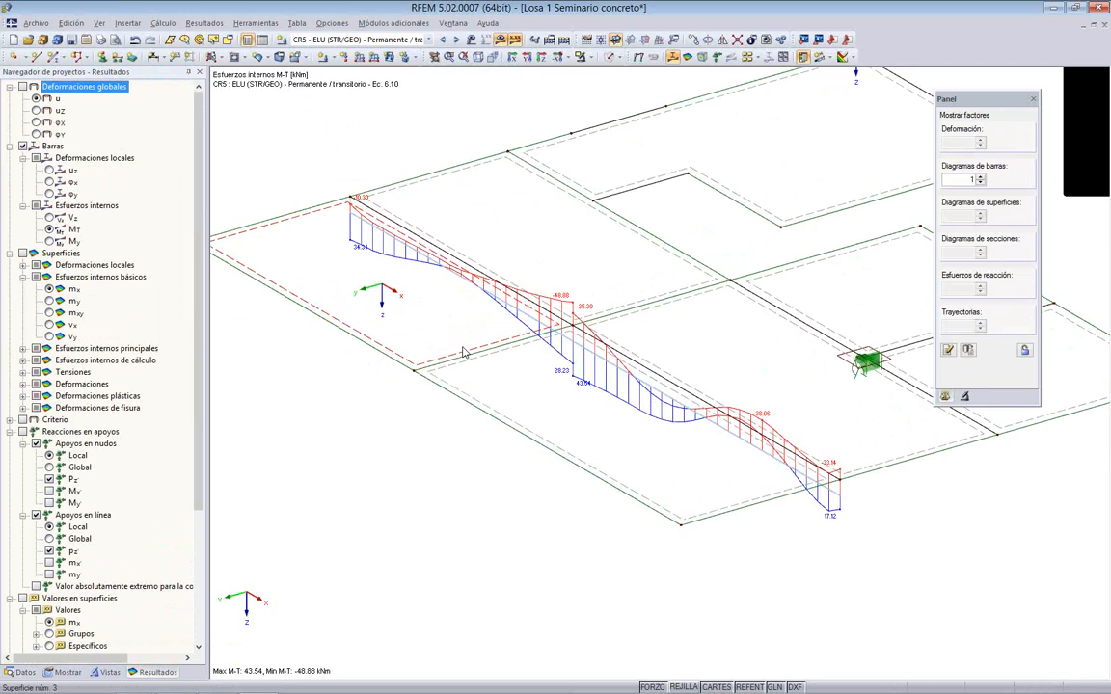
scroll(464, 352, "up", 2)
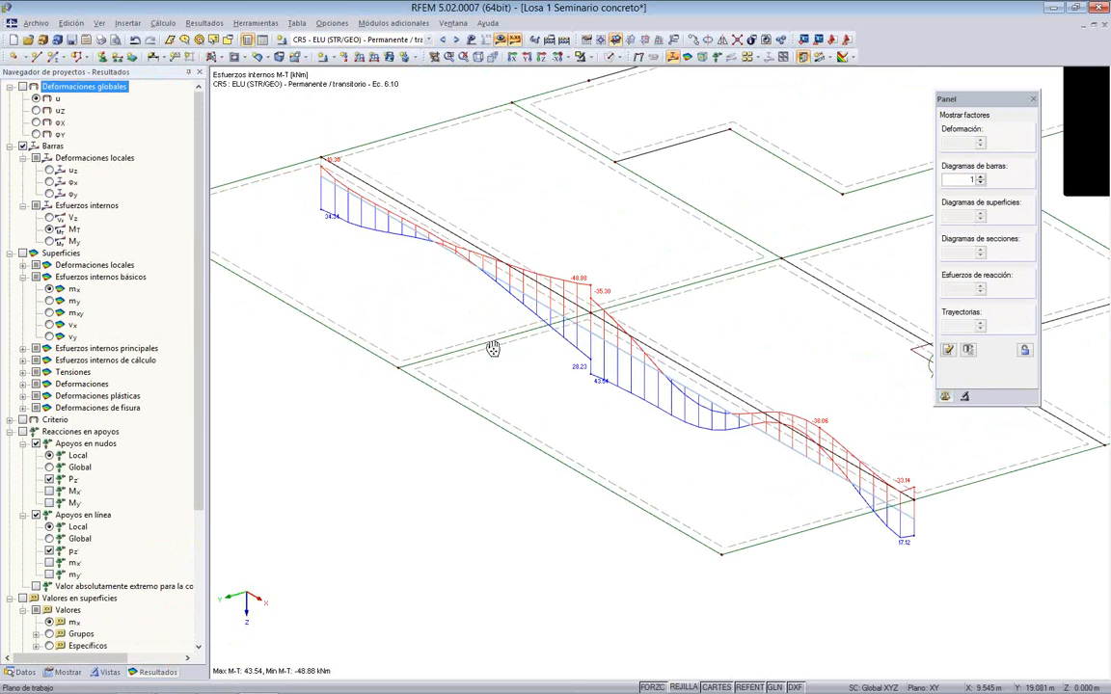
middle_click_drag(493, 348, 527, 355)
middle_click_drag(585, 262, 494, 322, "ctrl")
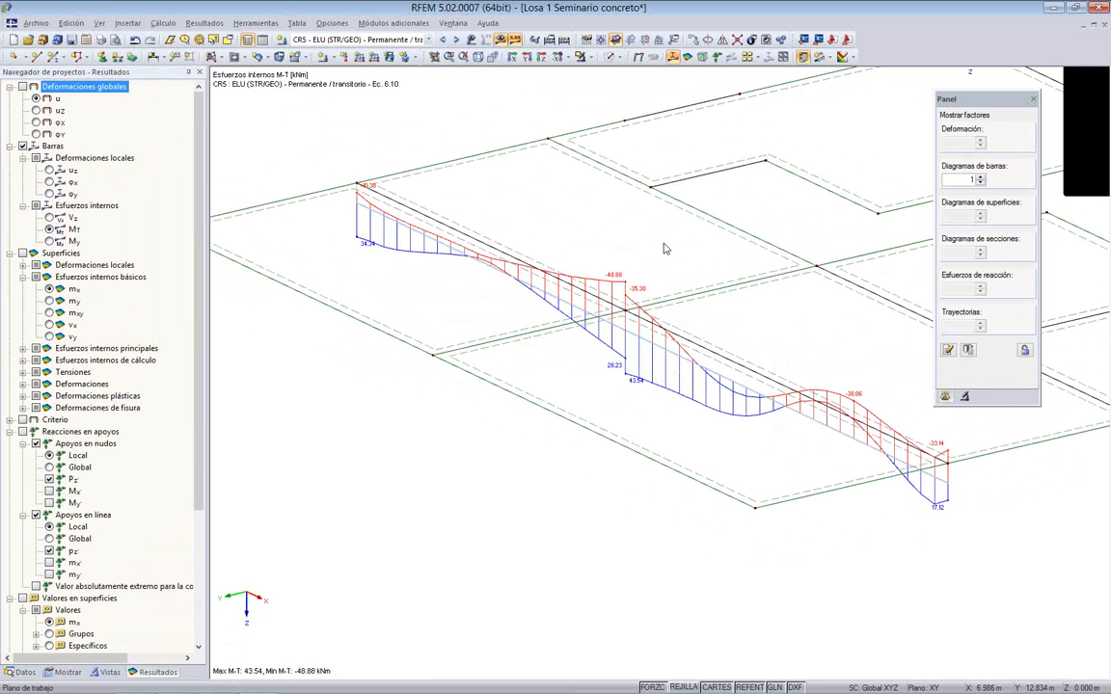
Step: Open the RF-DYNAM dynamic analysis add-on module and display its table of additional nodal masses
left_click(34, 673)
left_click_drag(201, 402, 202, 500)
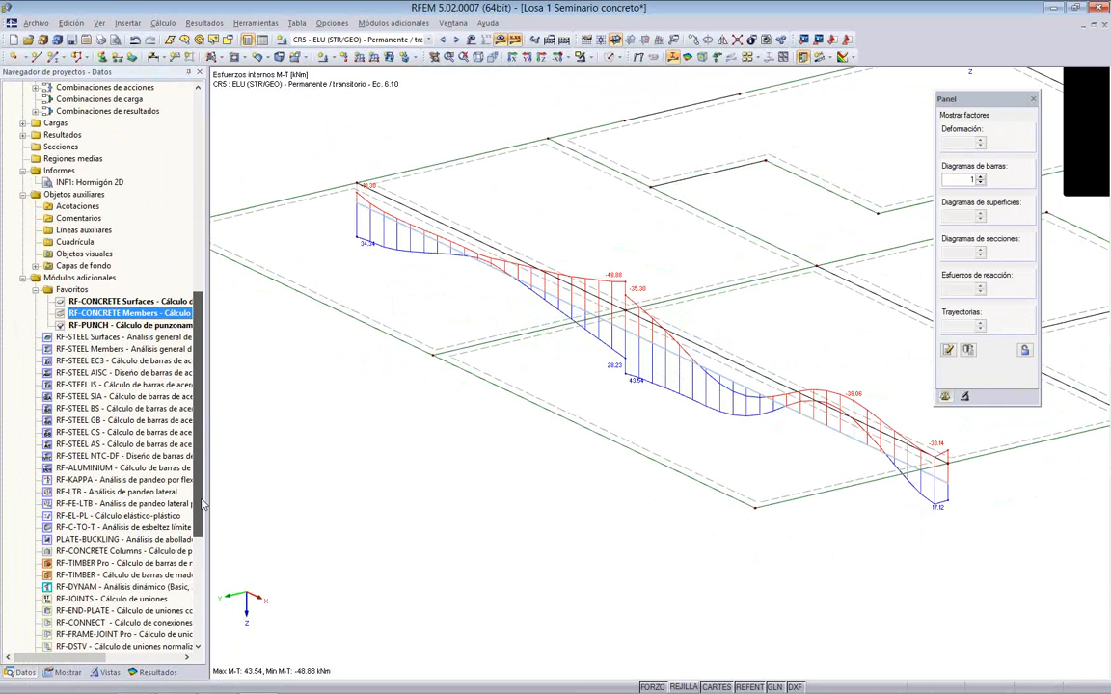
scroll(180, 482, "down", 5)
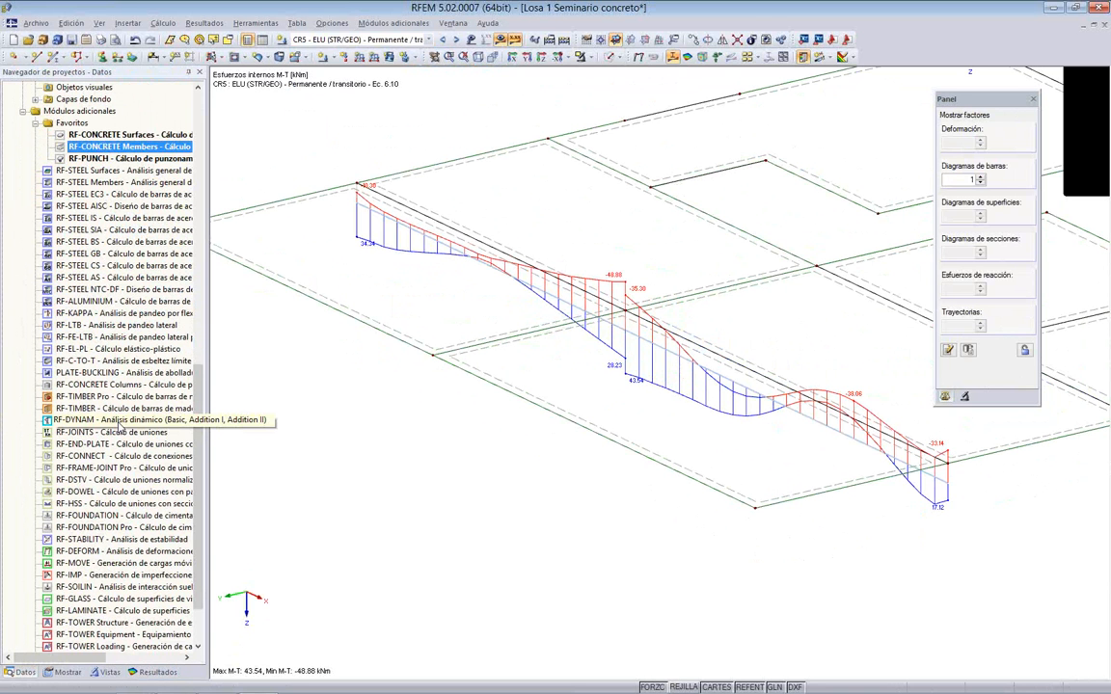
double_click(118, 420)
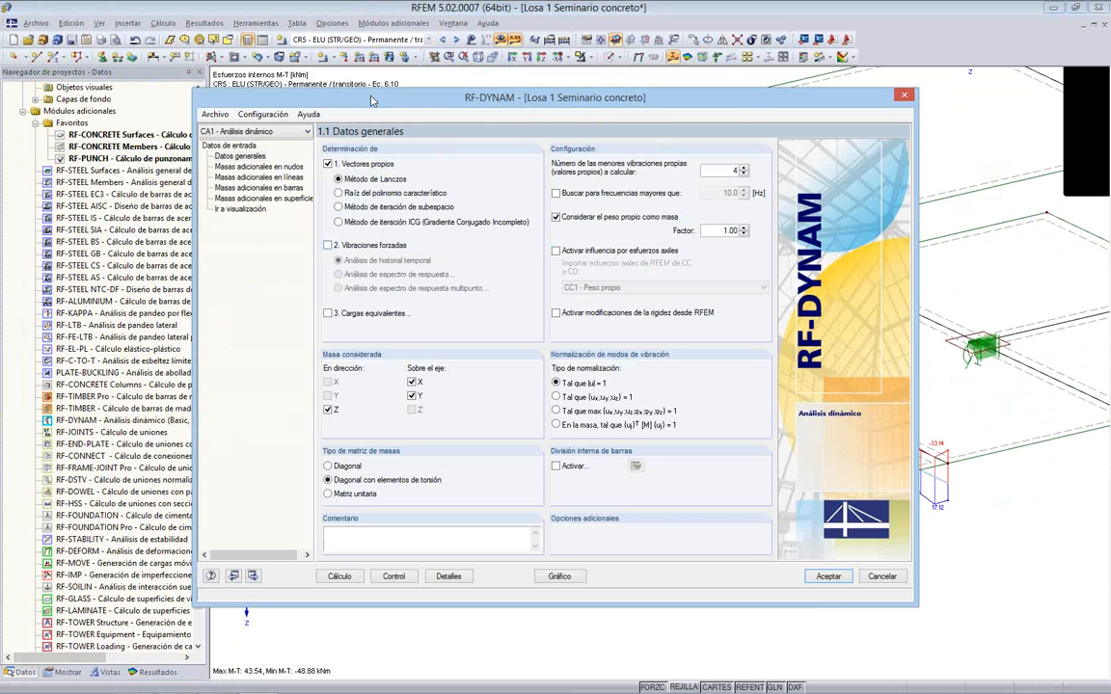
left_click_drag(371, 99, 387, 137)
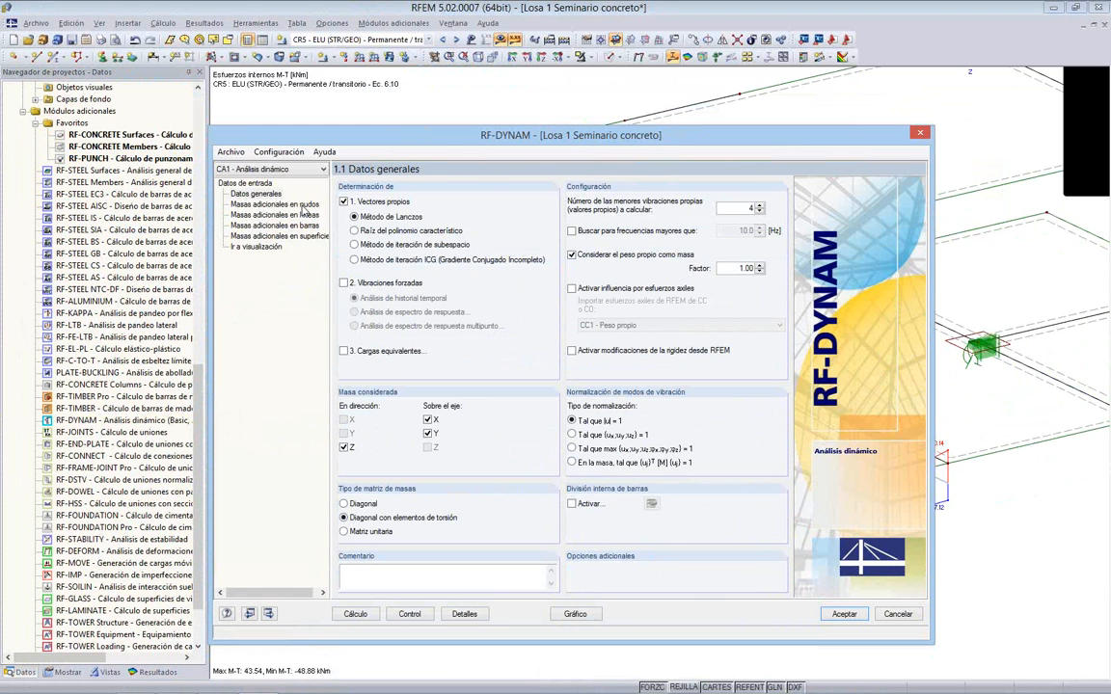
left_click(289, 205)
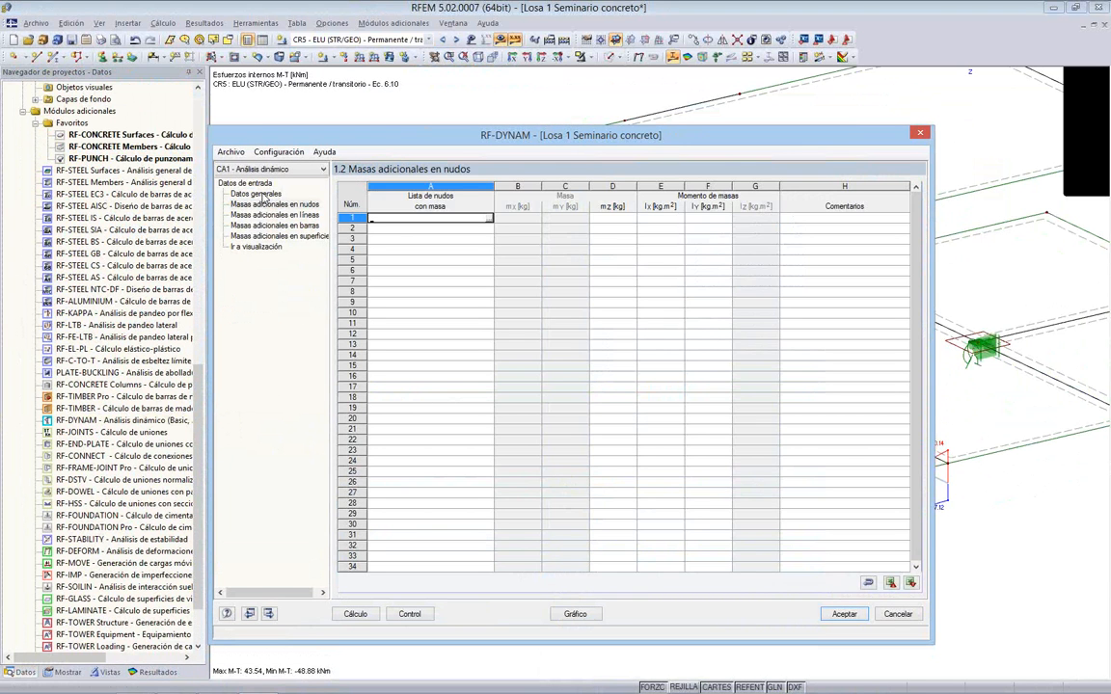
Step: Try to import the nodal loads of load case CC1 - Peso propio as masses with a factor of 1.000
left_click(870, 584)
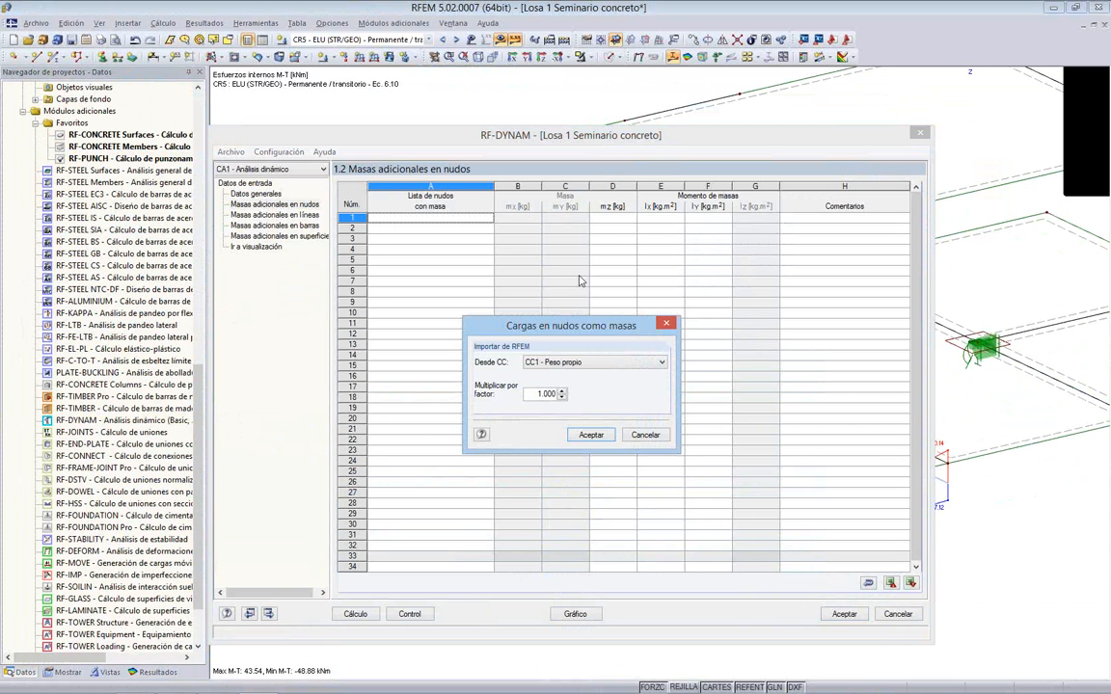
left_click(662, 363)
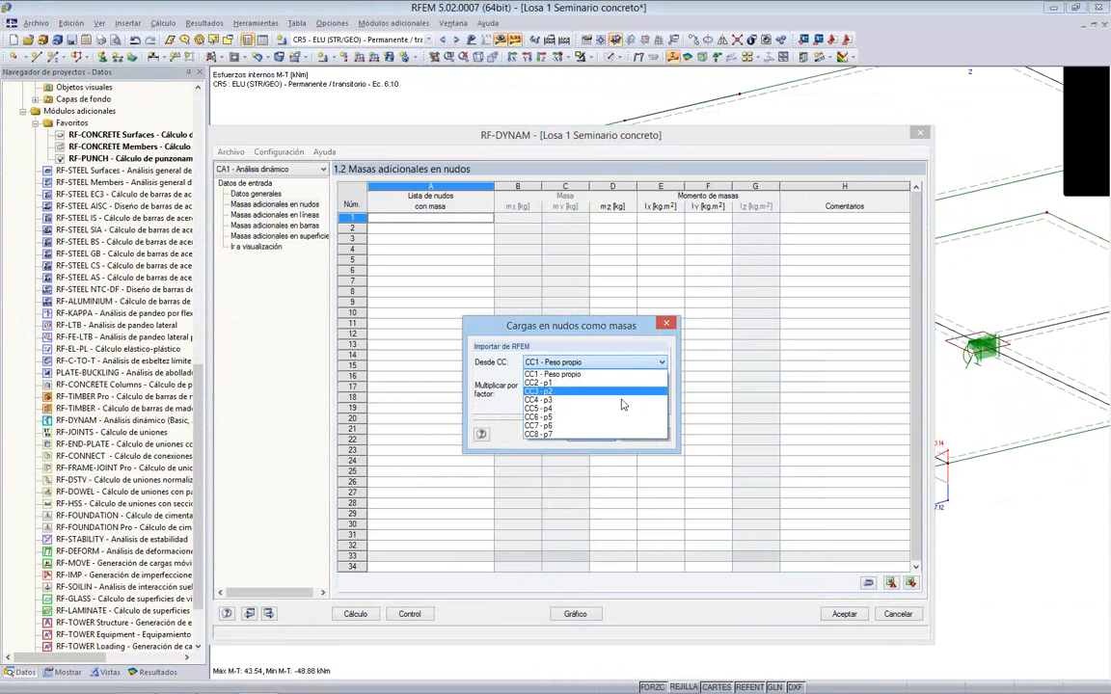
left_click(588, 374)
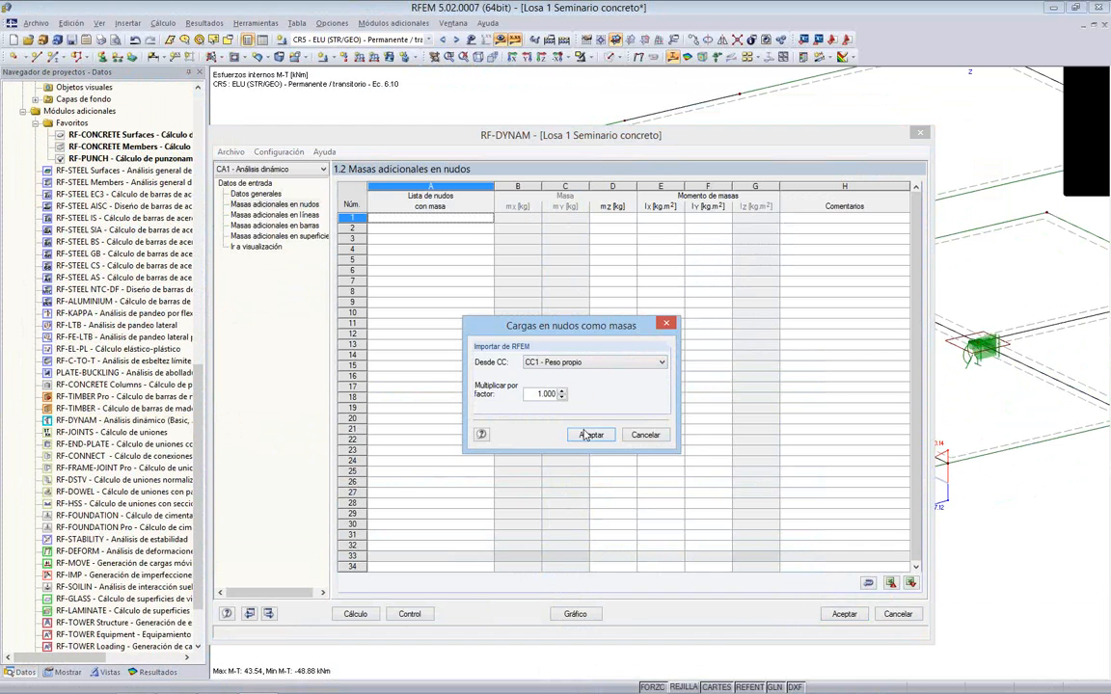
left_click(591, 434)
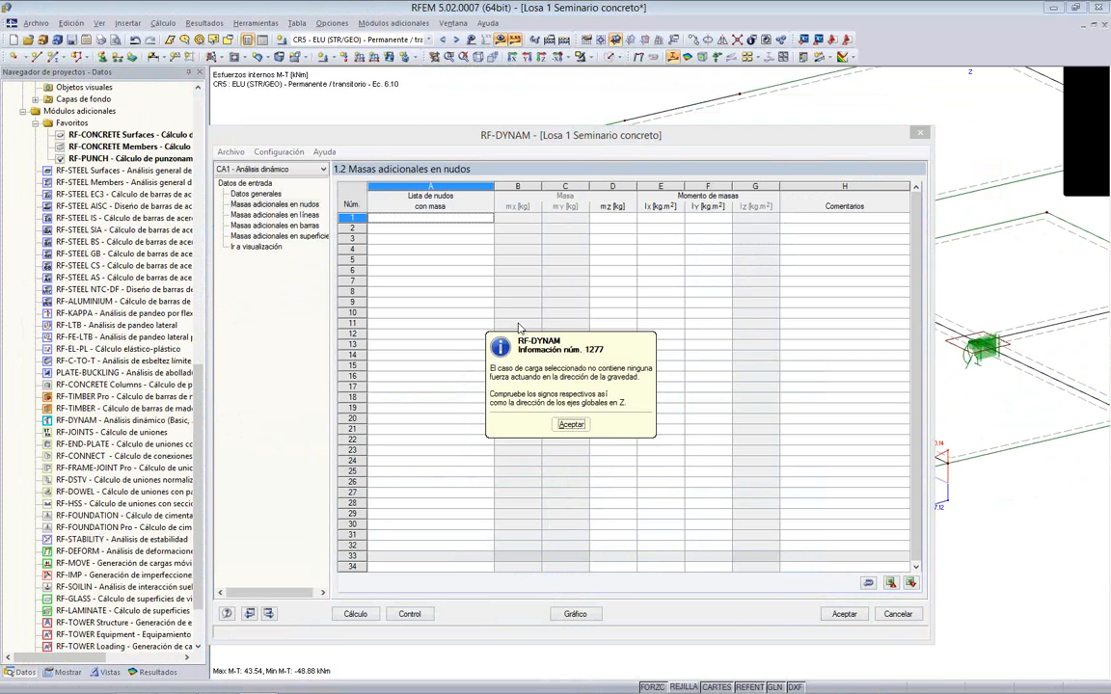
left_click(562, 425)
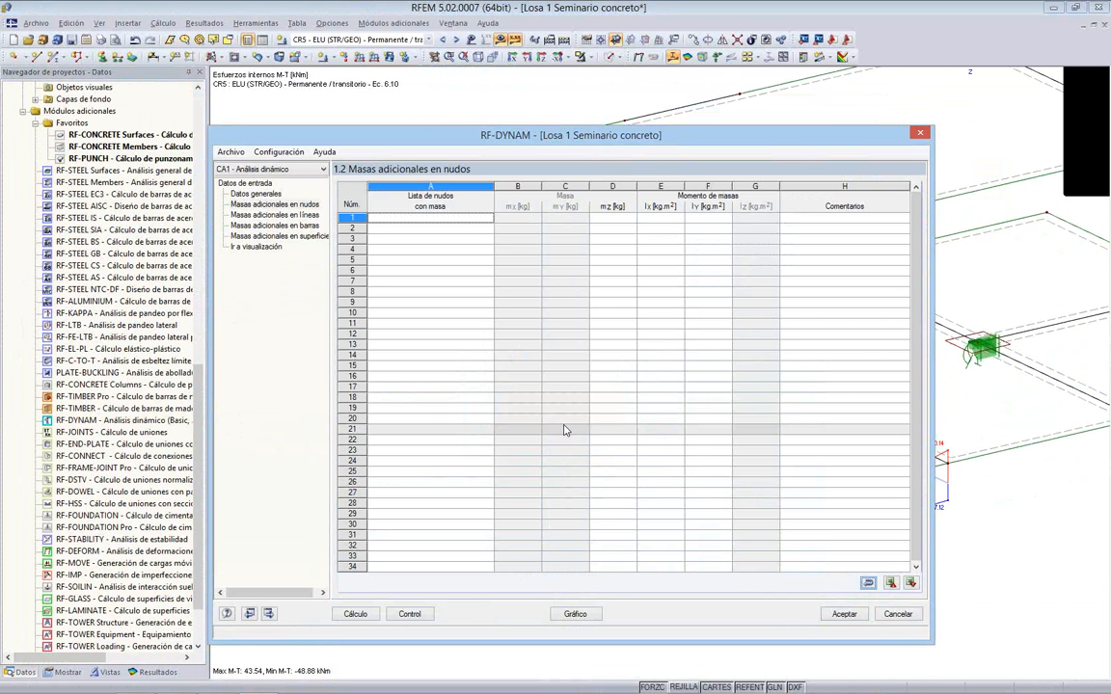
Step: Preview the graphical node selection for the first mass row and exit RF-DYNAM without saving
left_click(490, 218)
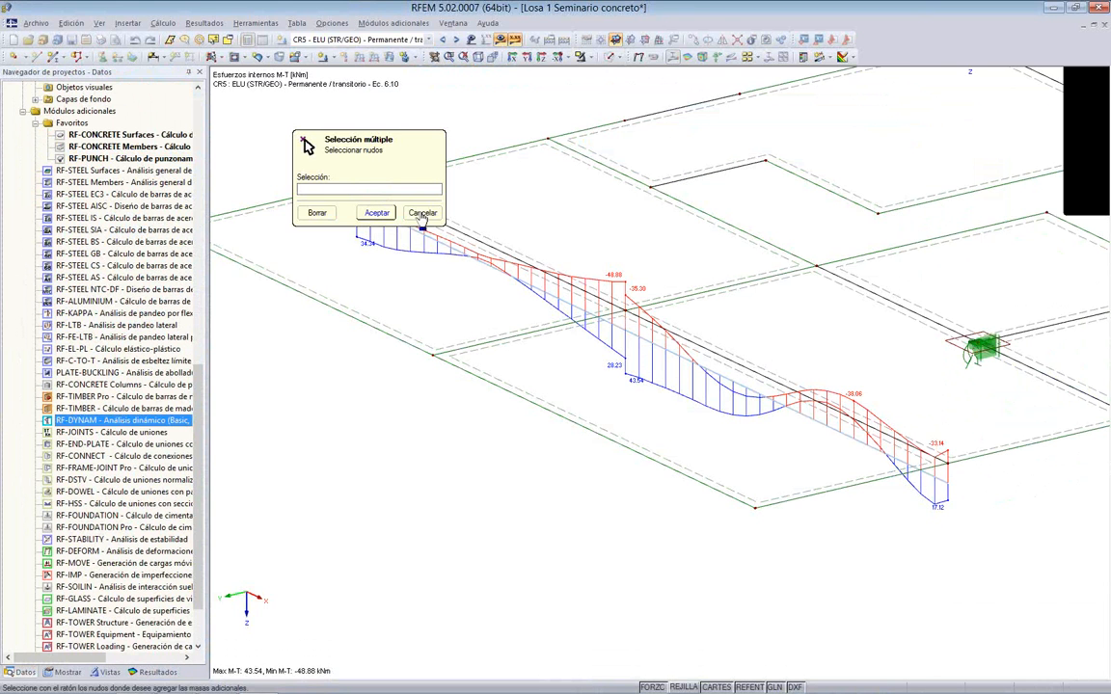
left_click(424, 213)
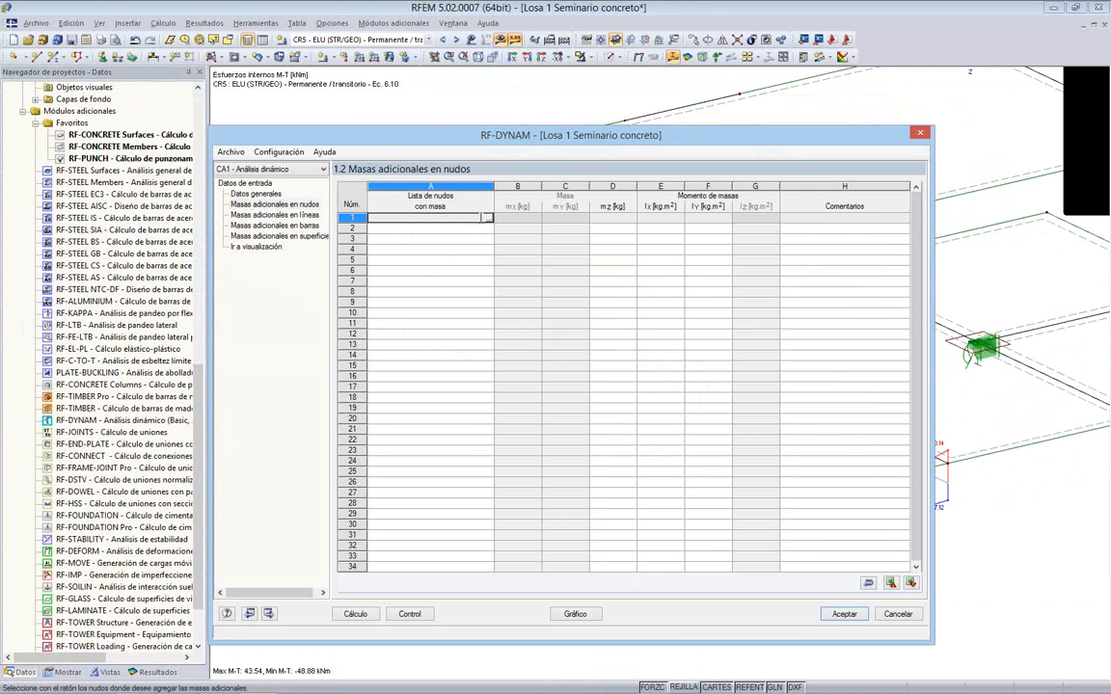
left_click(896, 615)
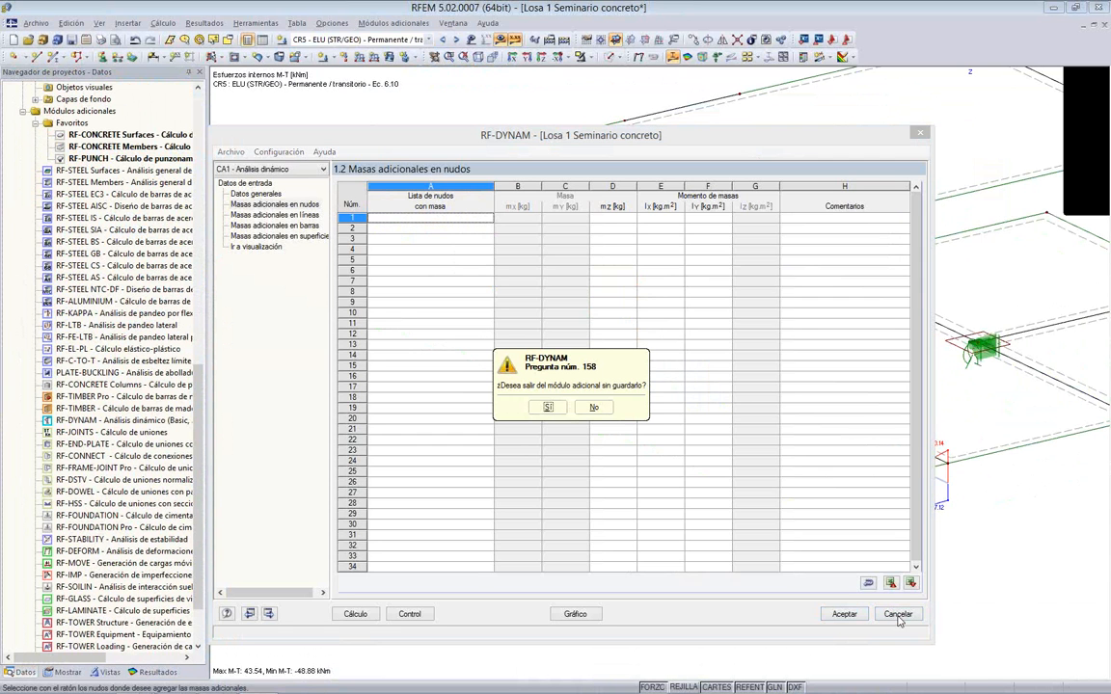
left_click(548, 408)
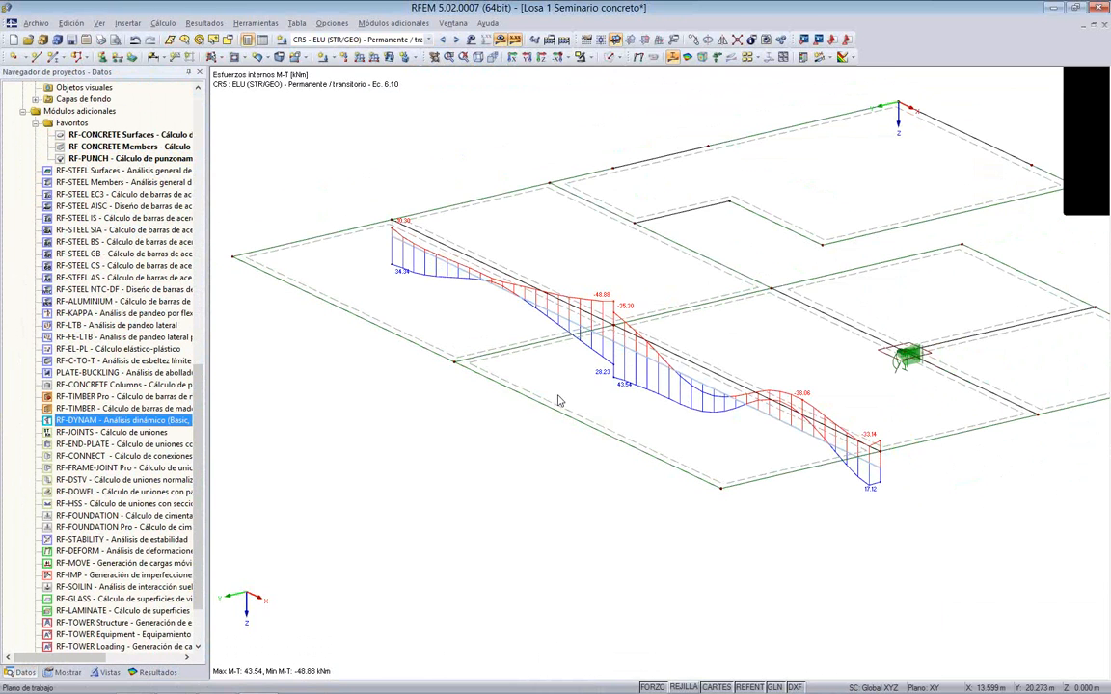
Step: Switch to the PowerPoint slide show RFEM_DesignOfConcreteStructures_es
key("alt+Tab")
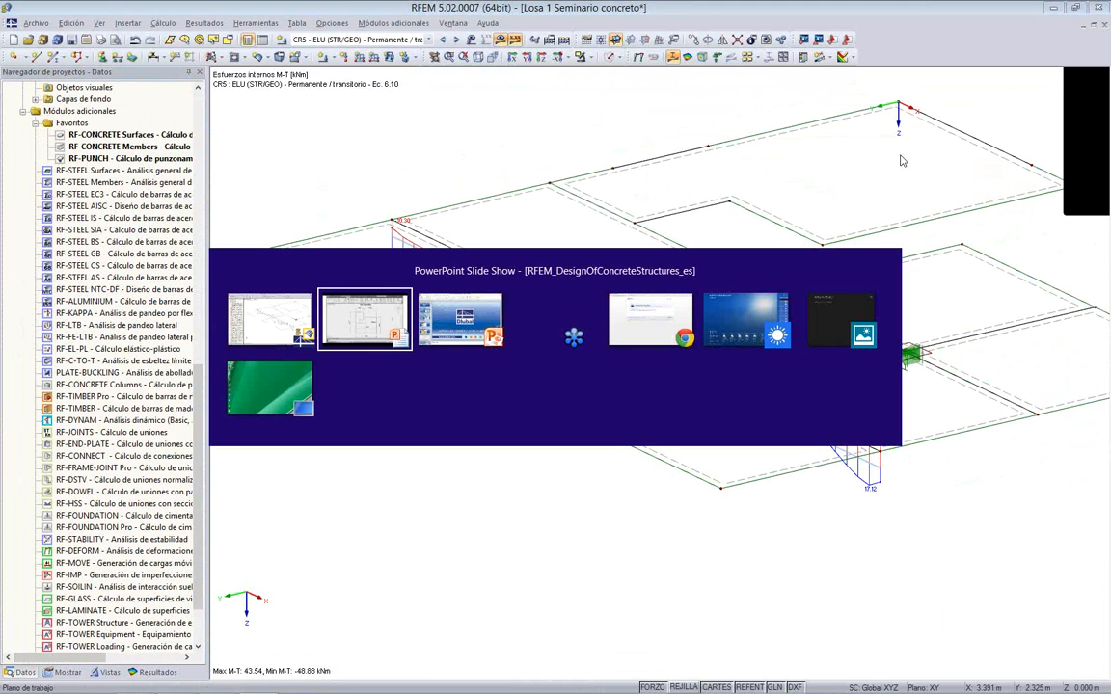